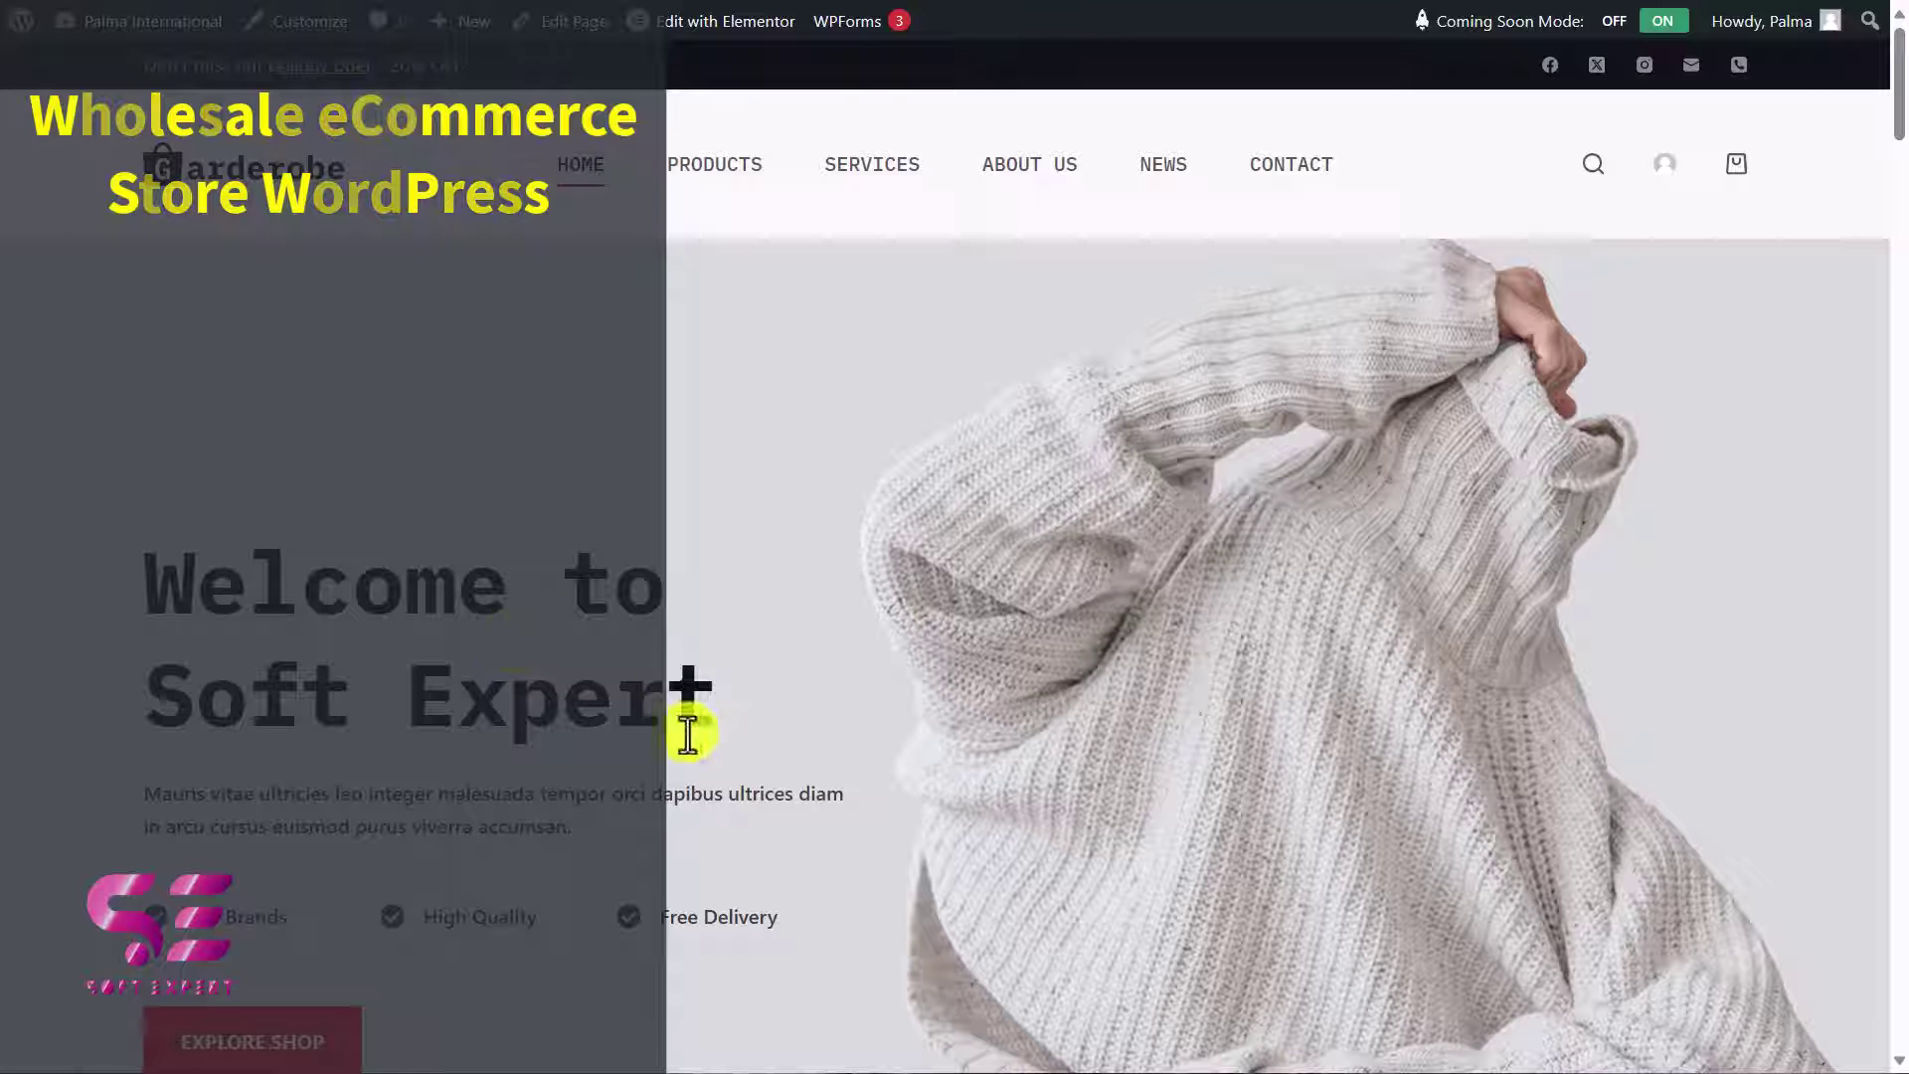
Add the Quartz Watch from the home page's Final Sale section to the enquiry and look over the checkout form
scroll(588, 815, "down", 5)
scroll(588, 815, "down", 5)
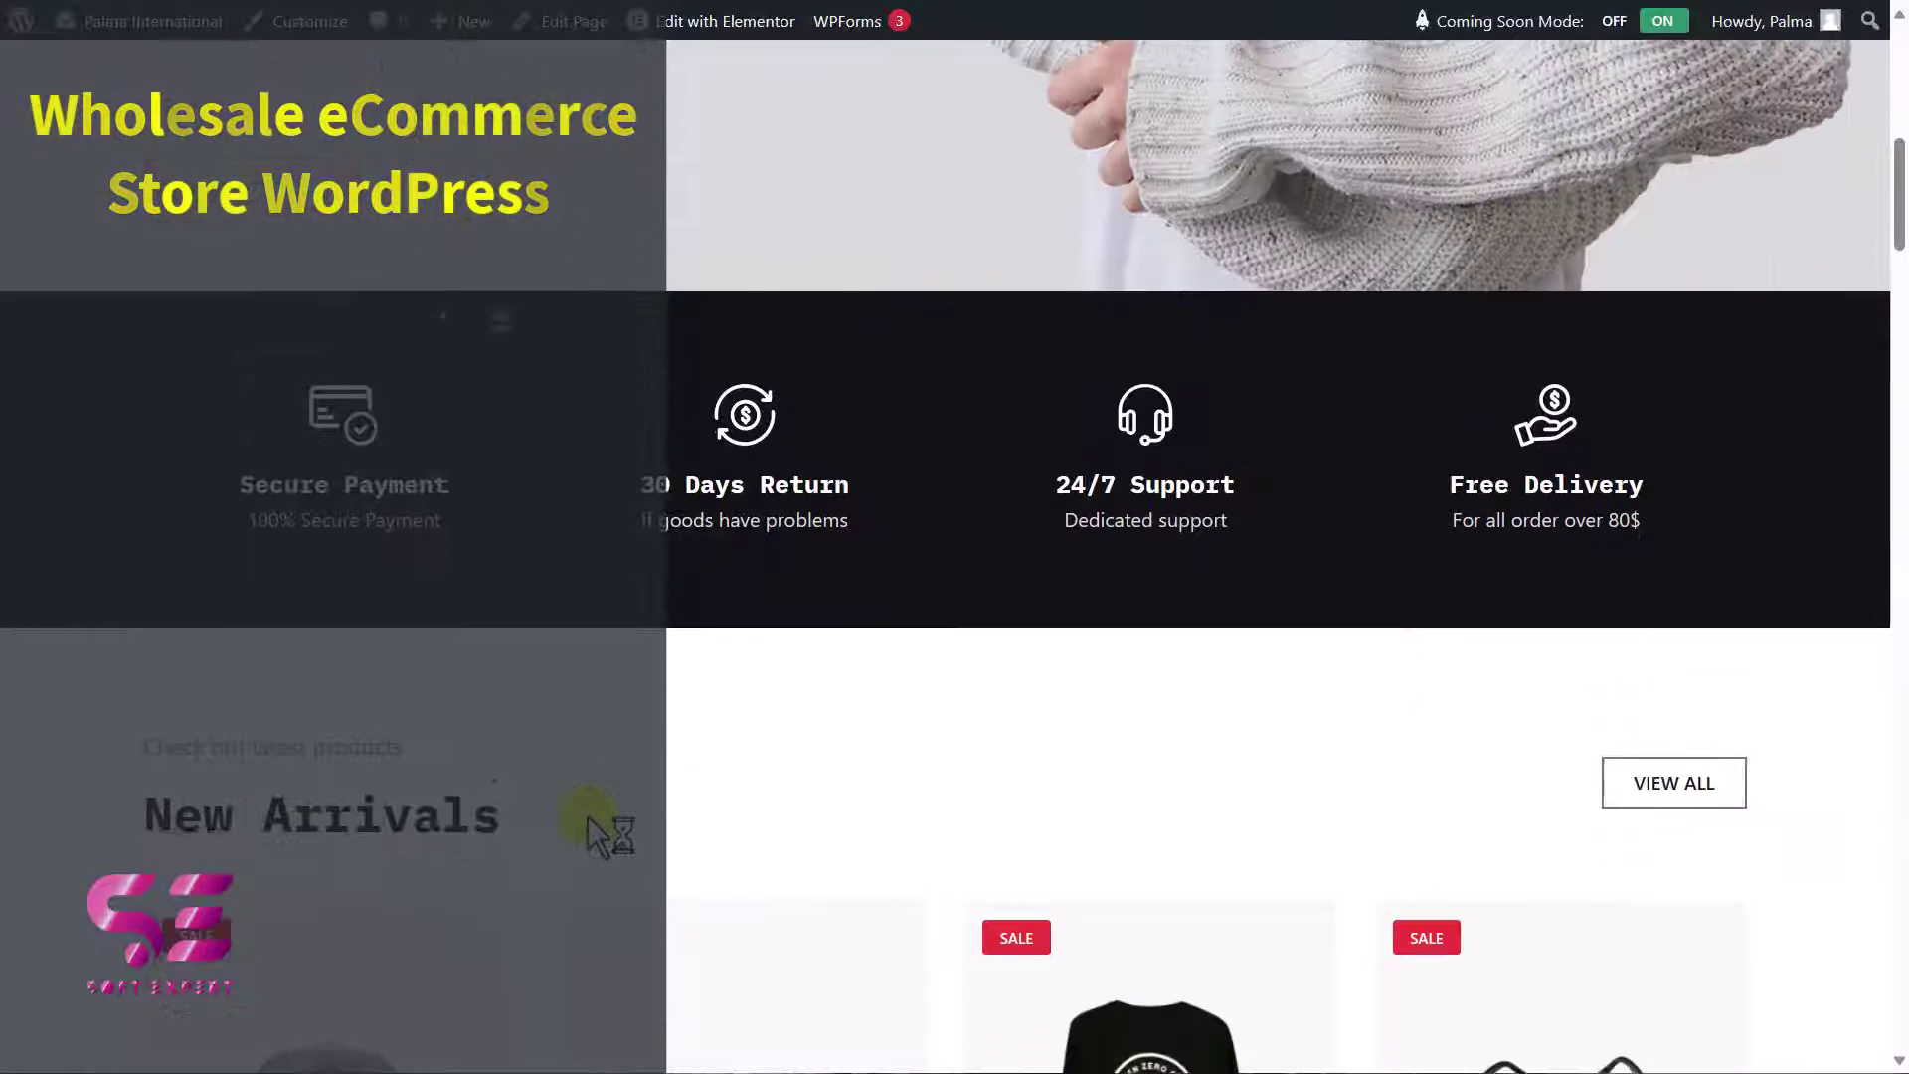
scroll(822, 481, "down", 5)
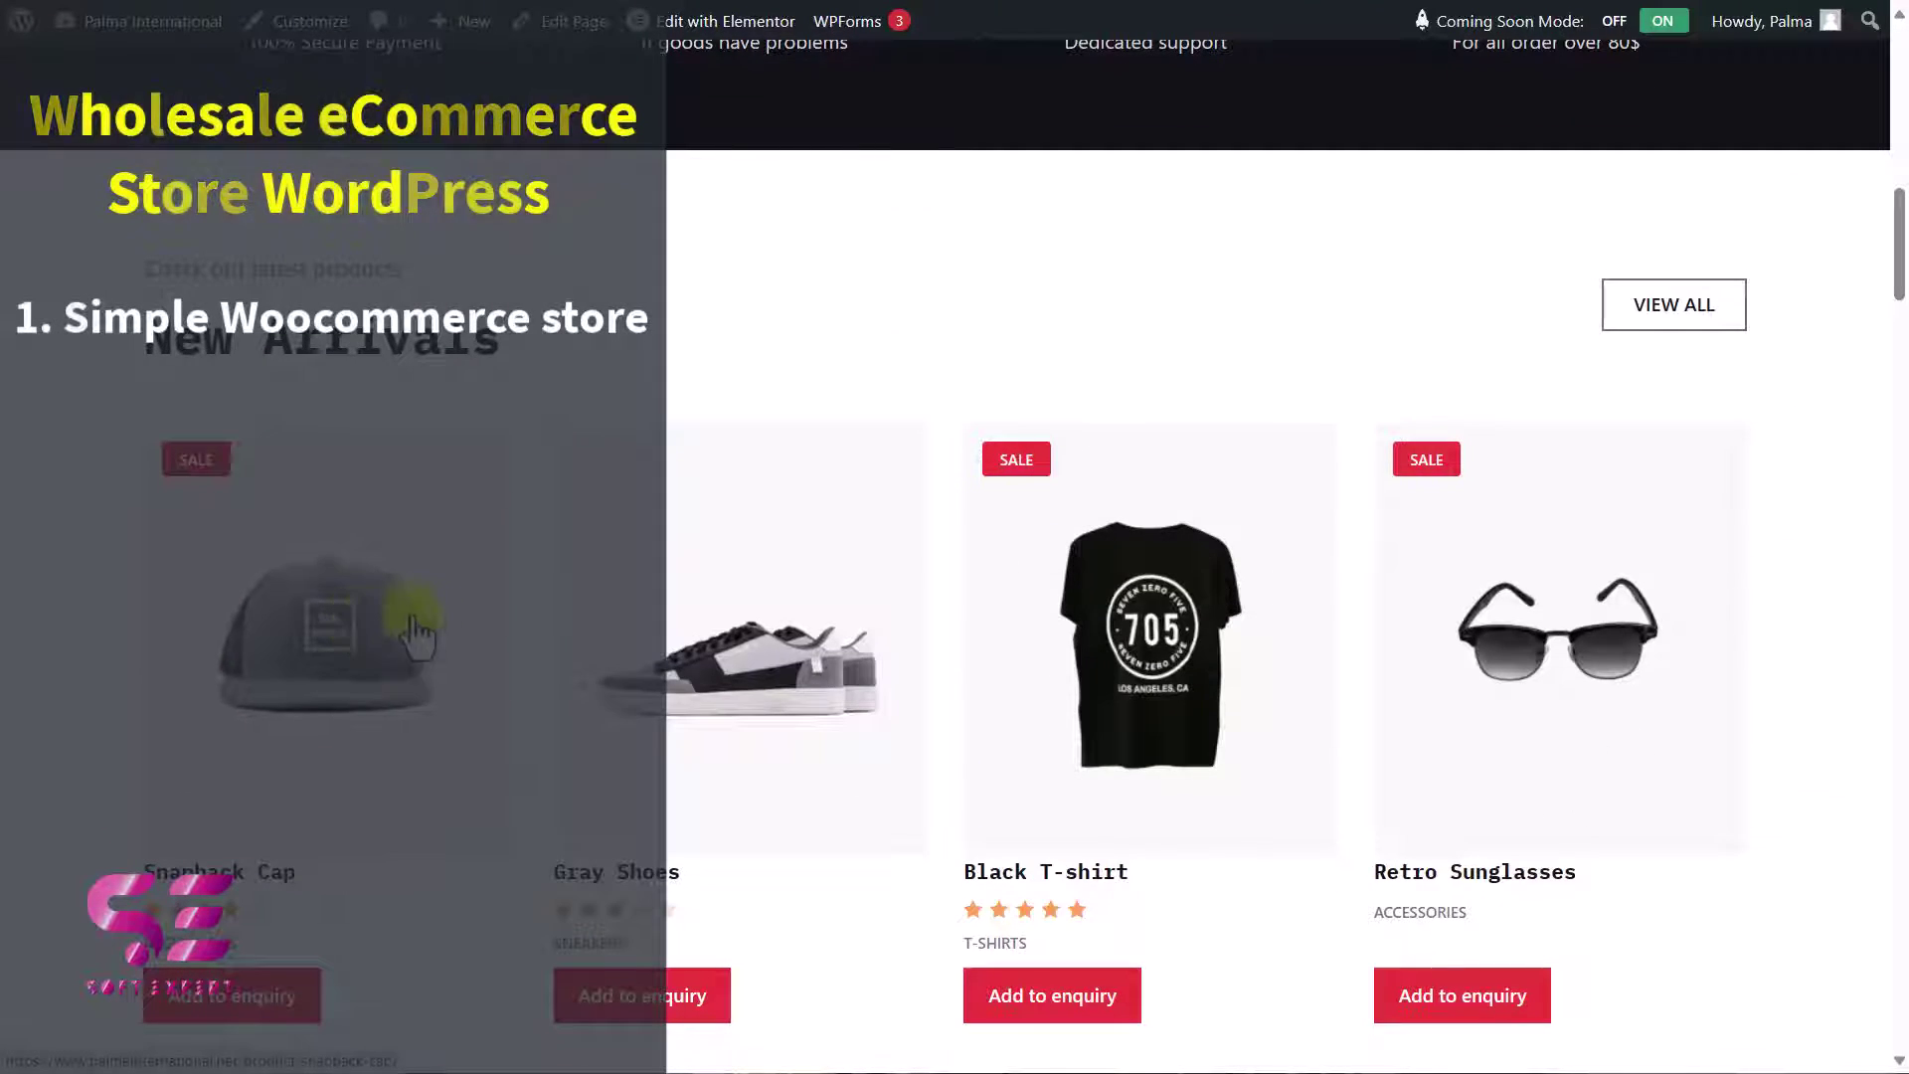
scroll(1358, 809, "down", 1)
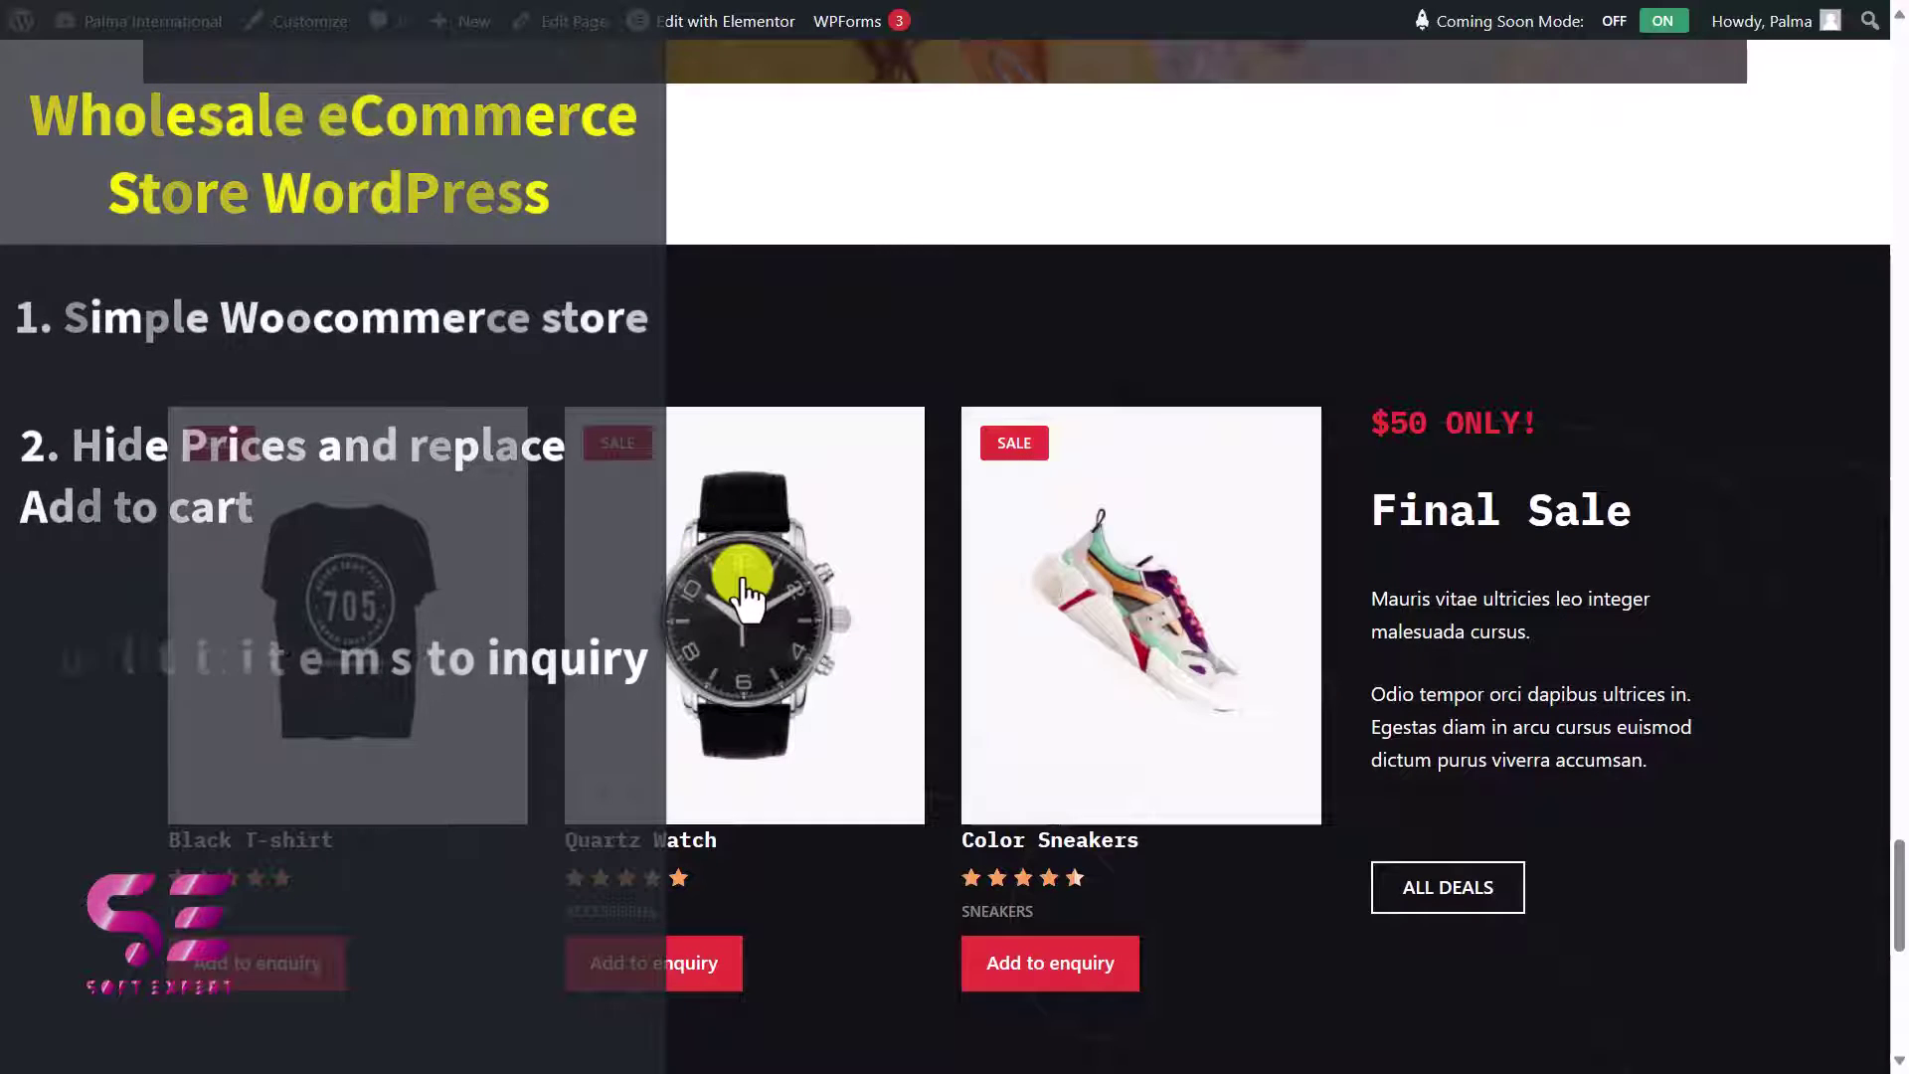
left_click(744, 596)
left_click(988, 833)
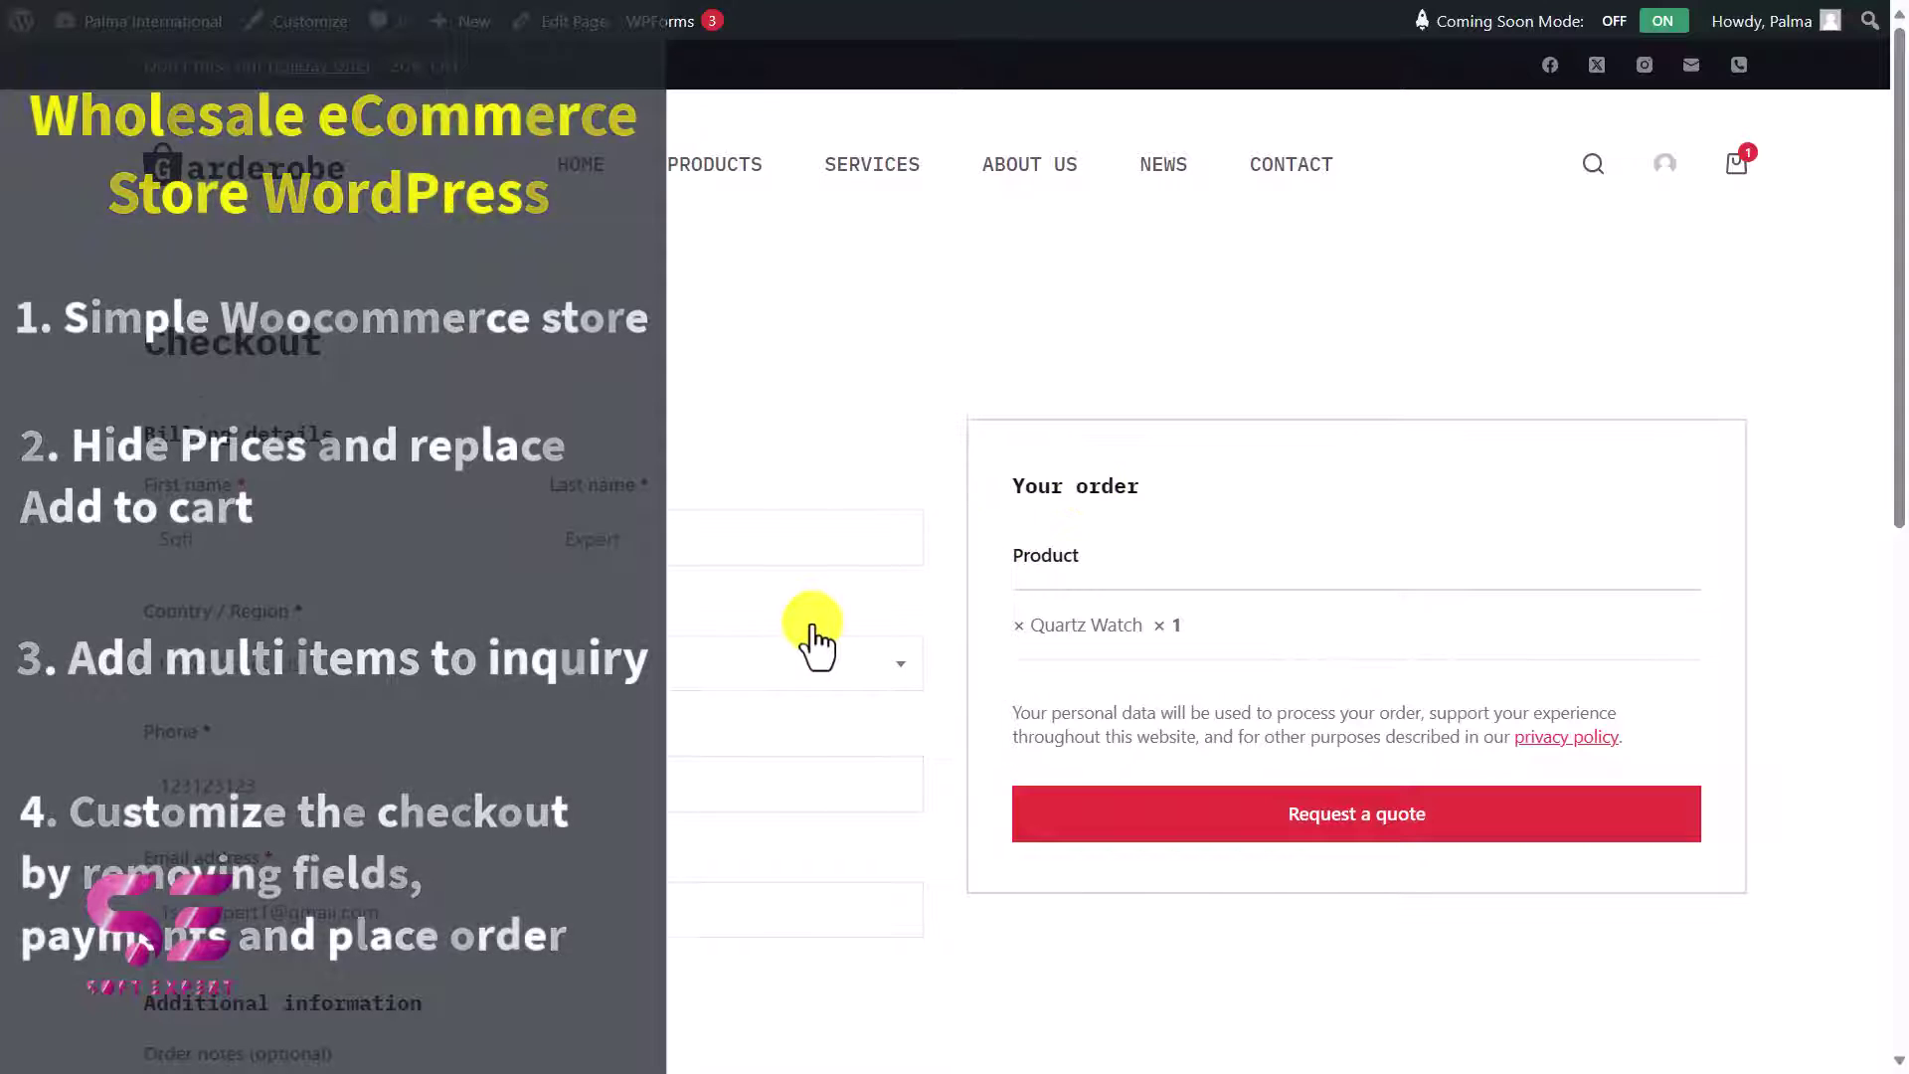
scroll(736, 537, "down", 2)
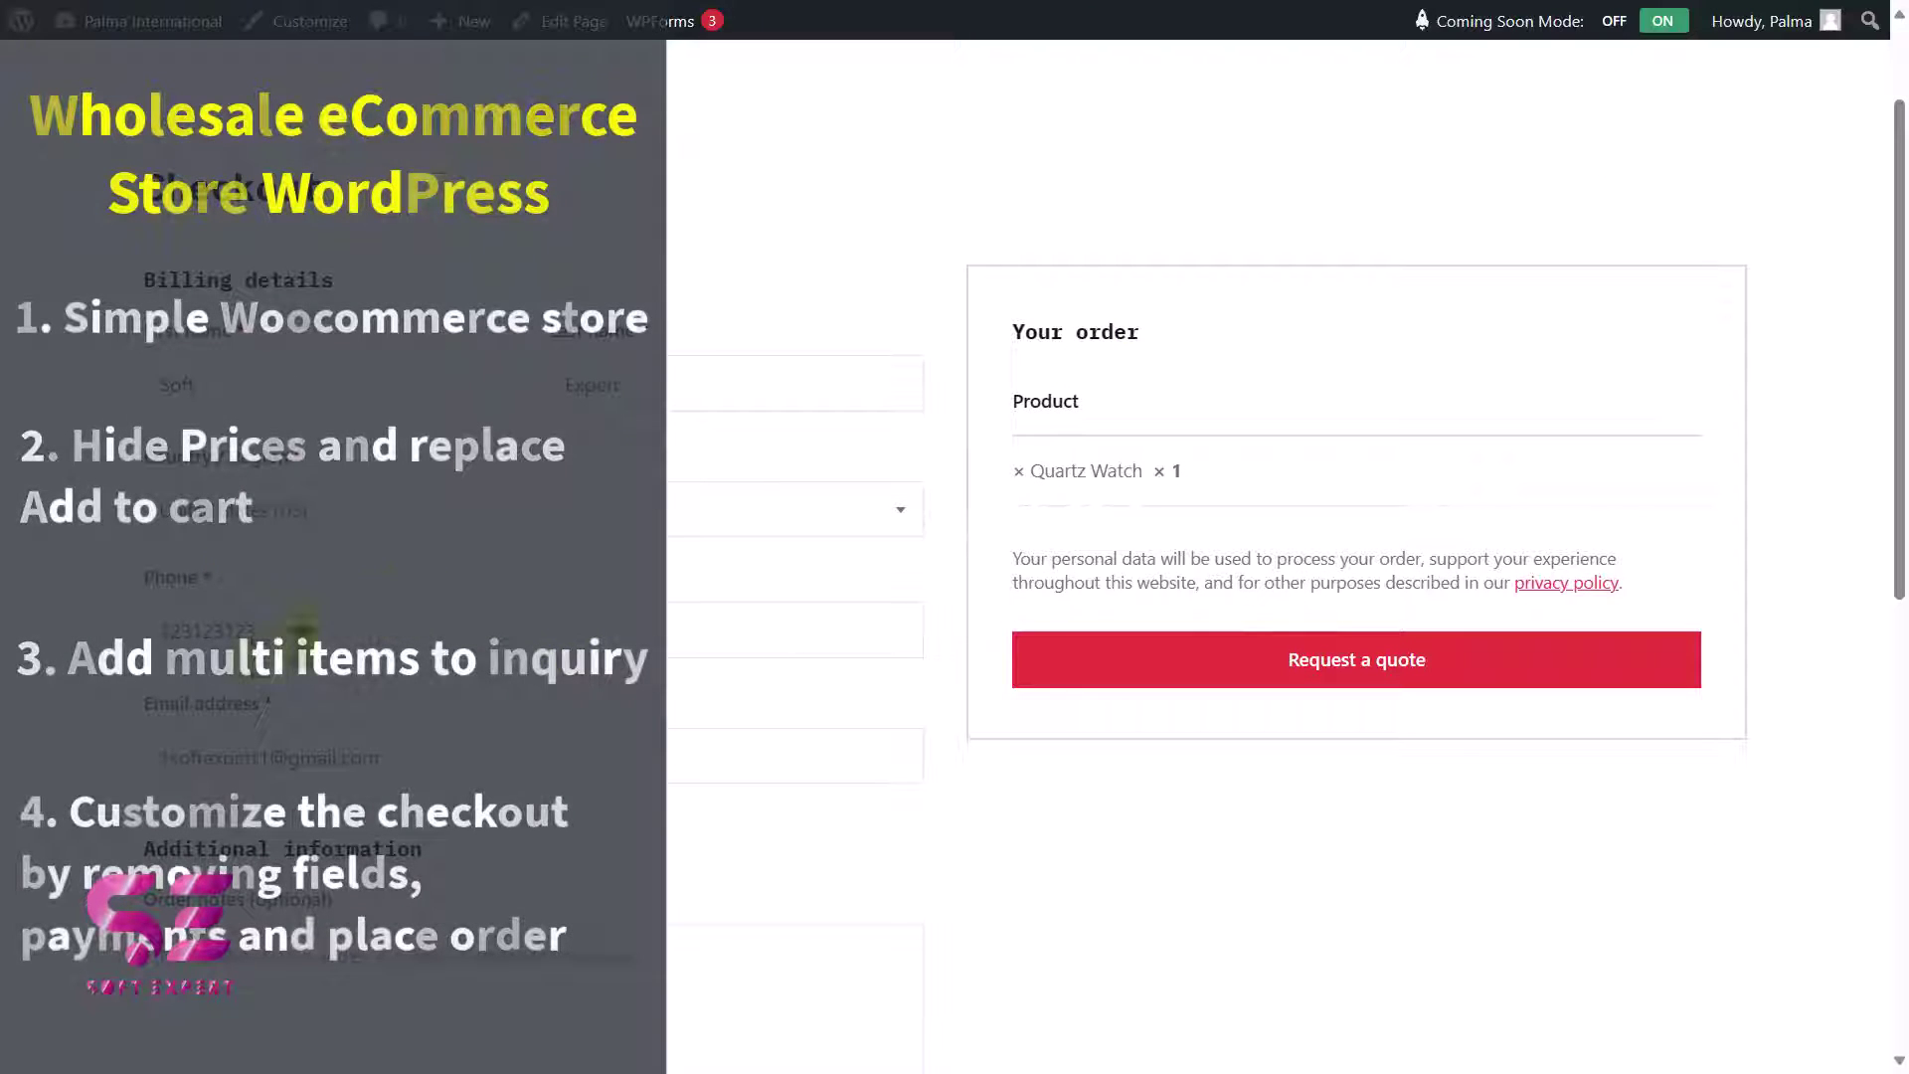
scroll(447, 682, "up", 2)
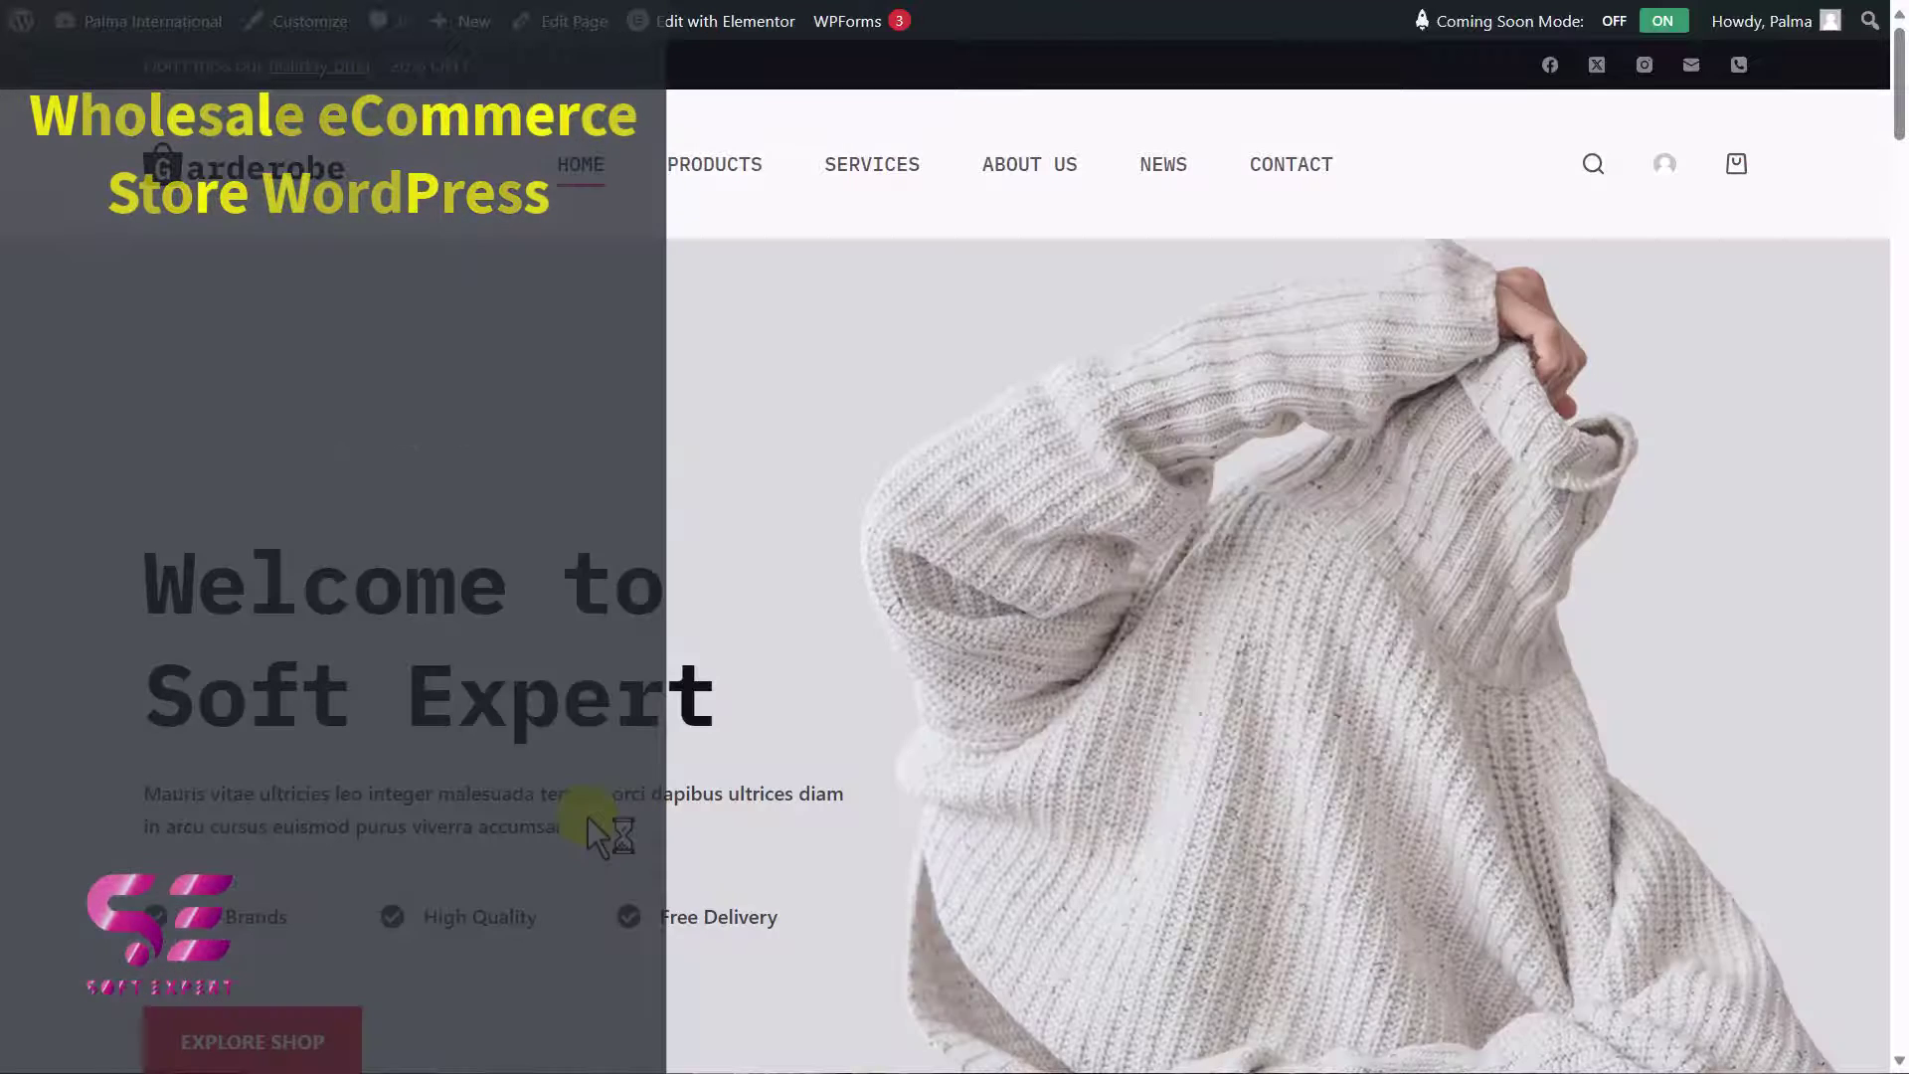
Examine the store's home page from the welcome banner through the product, category and blog sections down to the footer
scroll(587, 815, "down", 10)
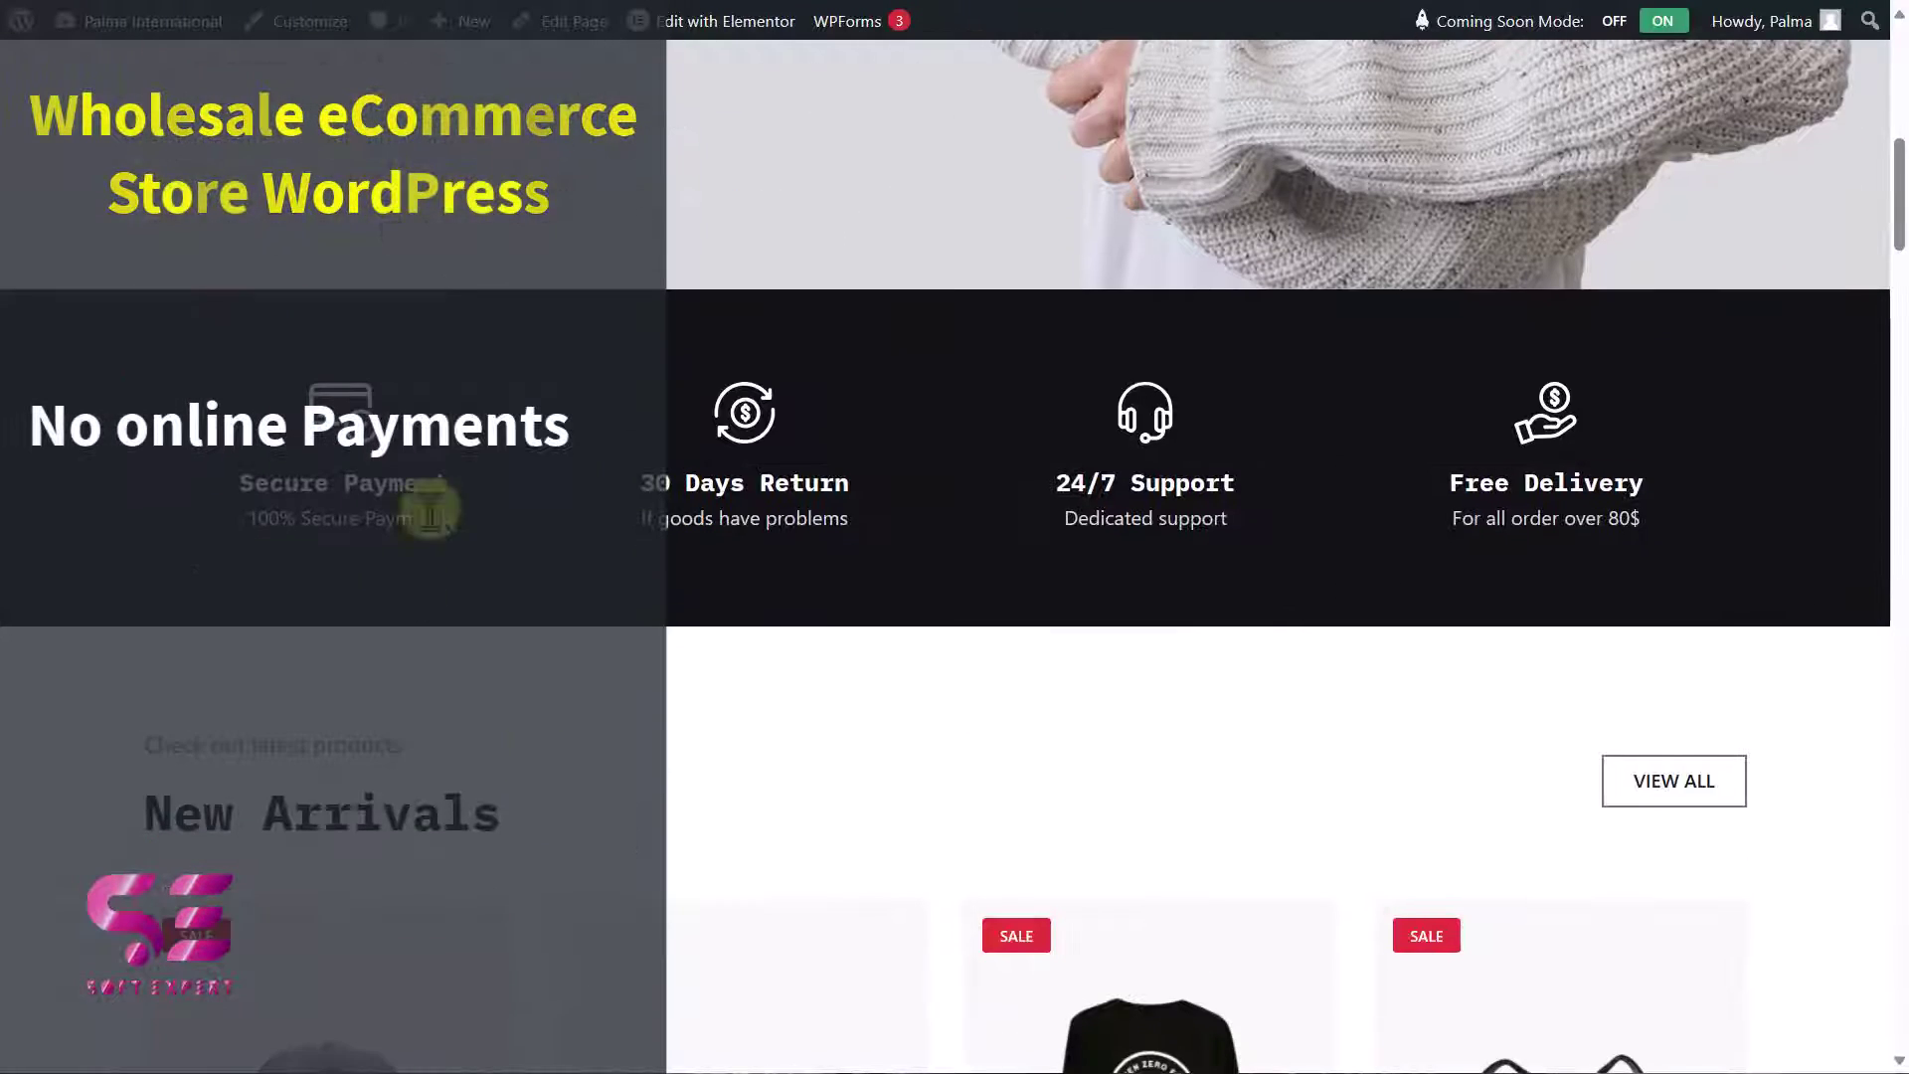
scroll(993, 532, "down", 2)
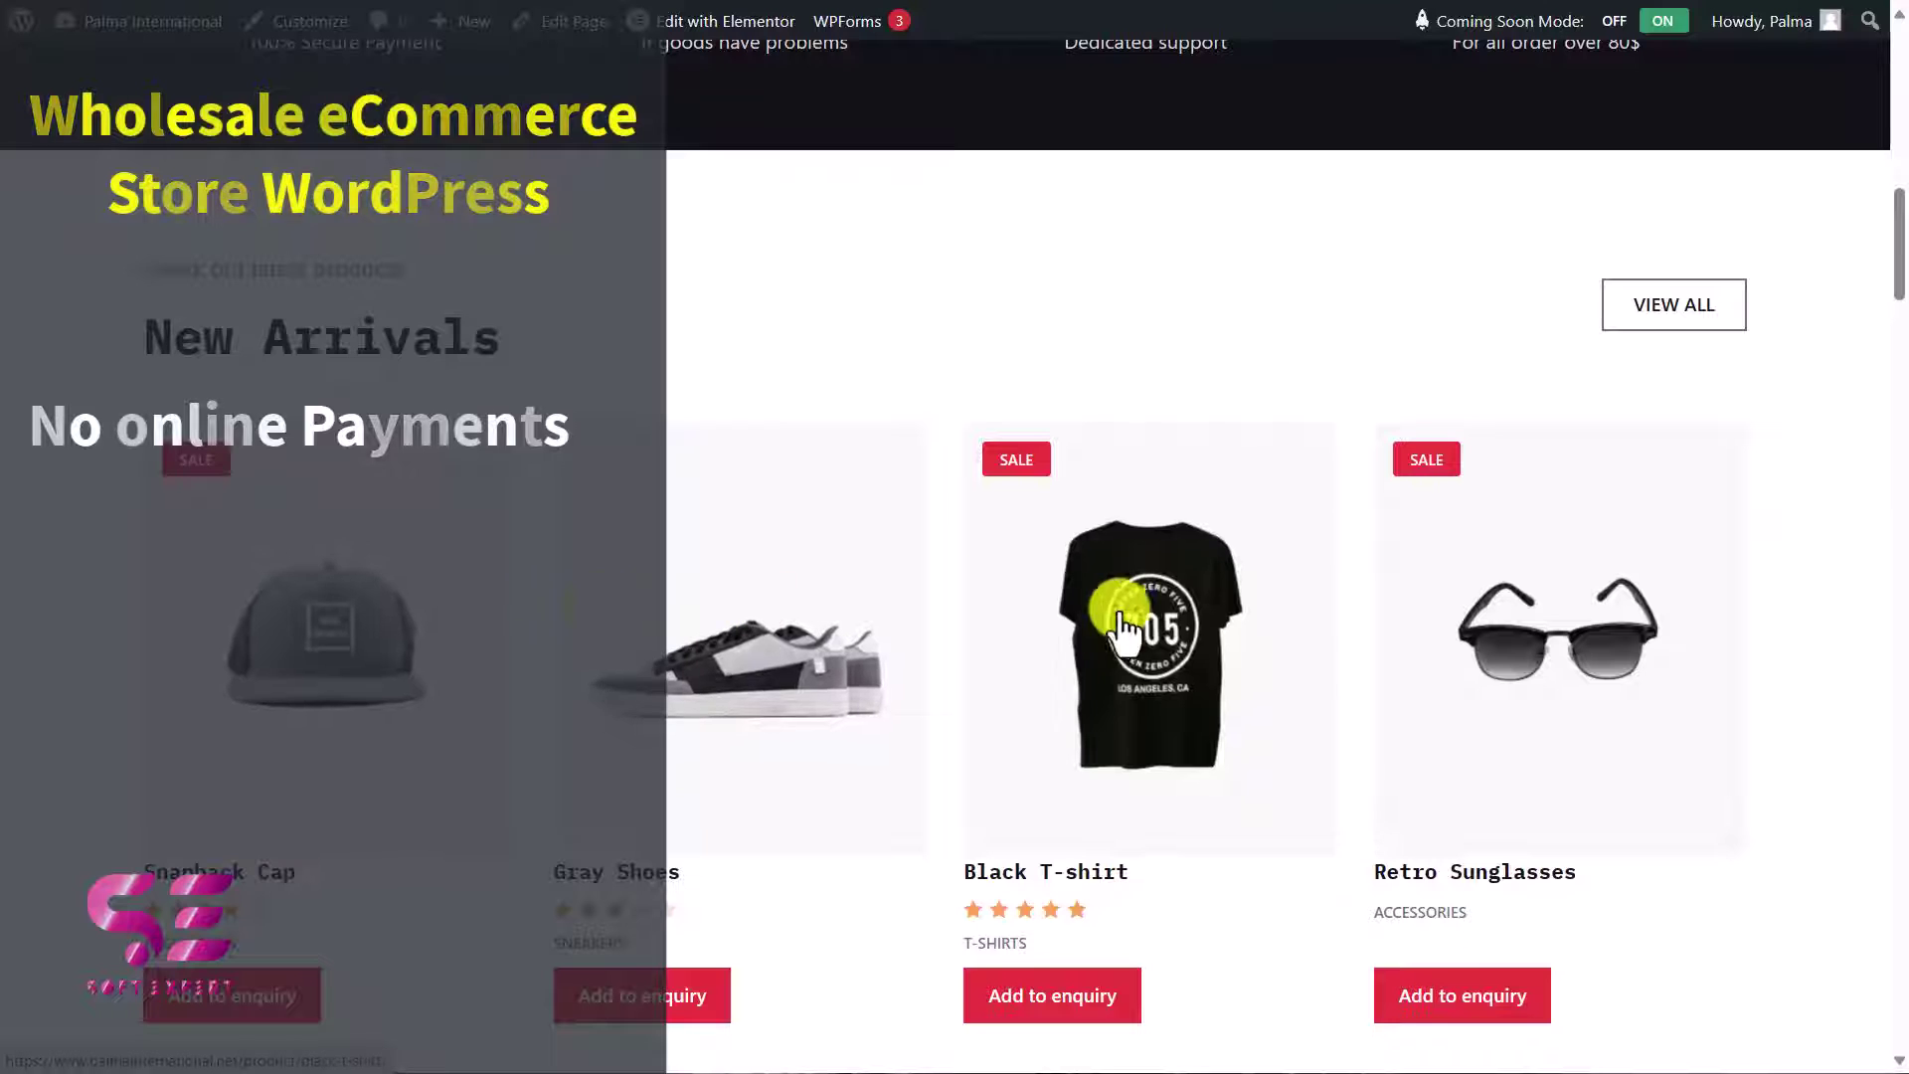
scroll(1358, 808, "down", 1)
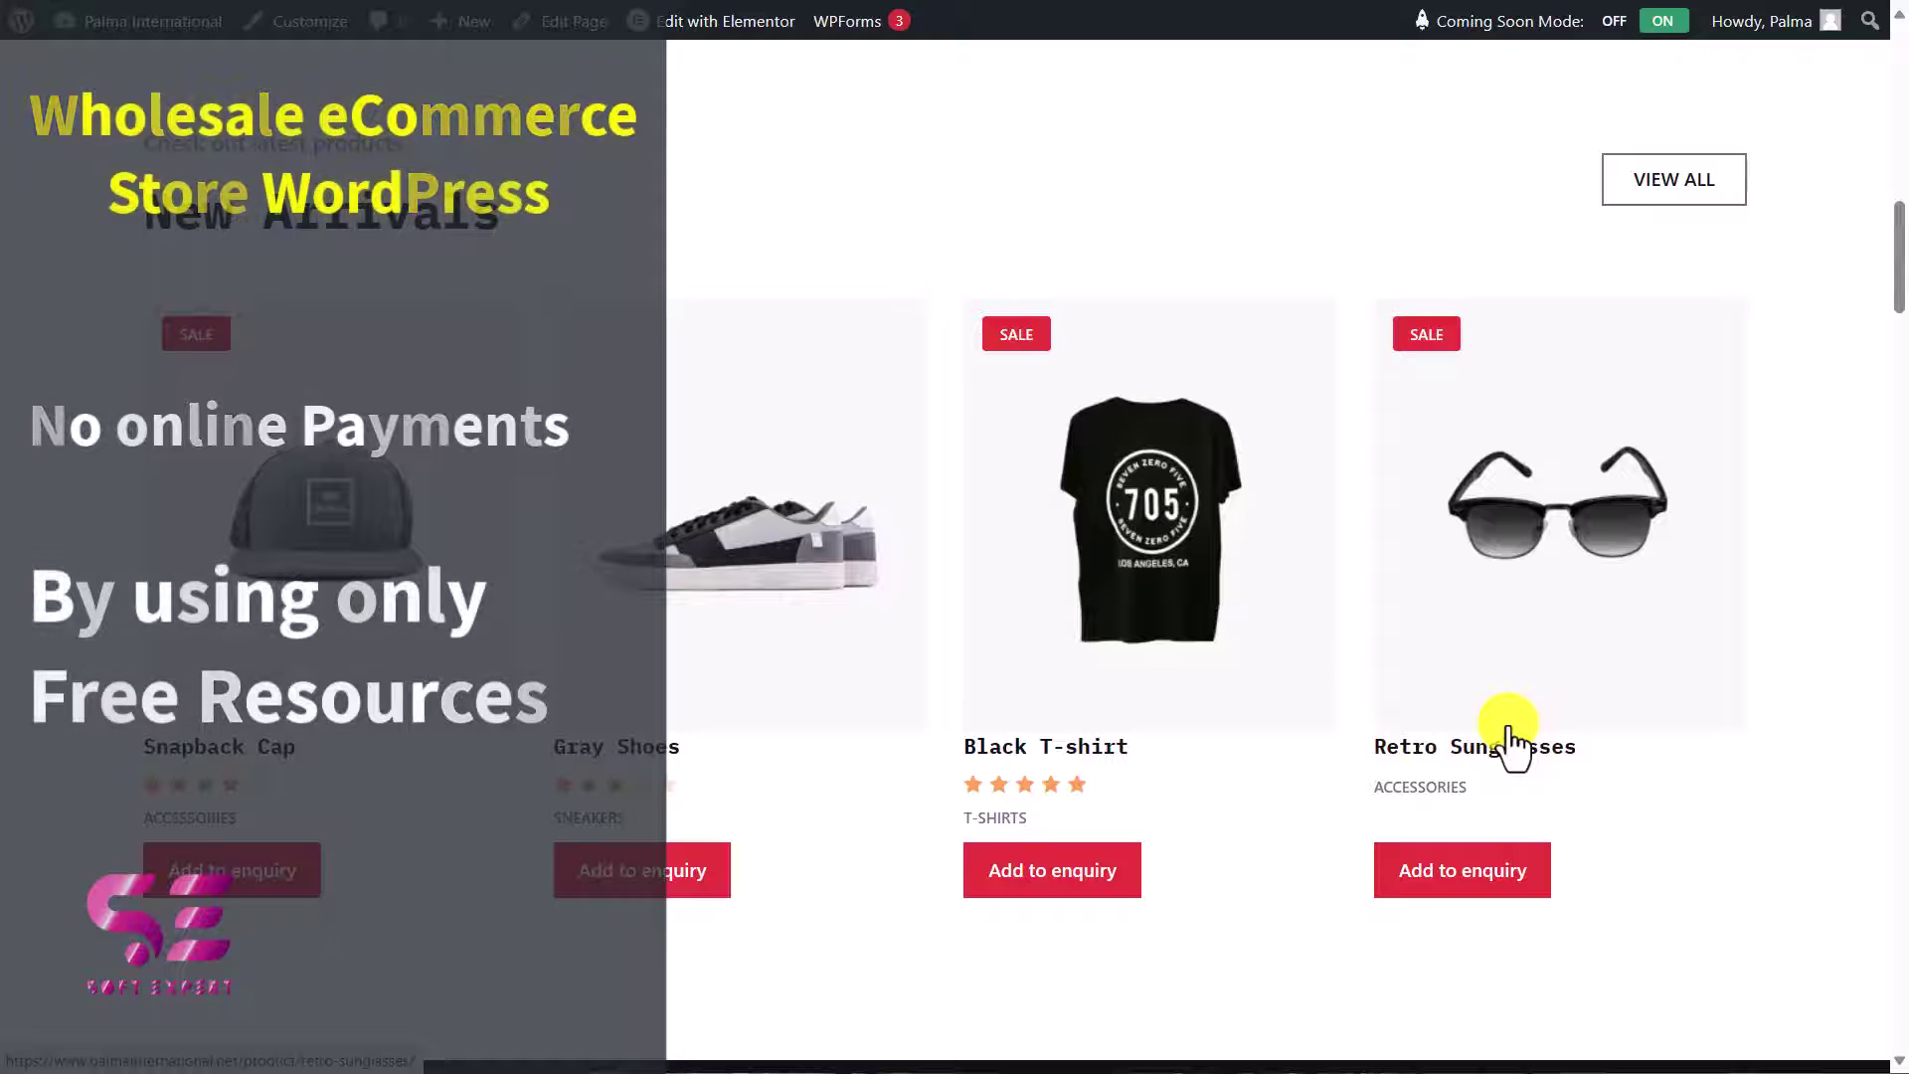
left_click_drag(1895, 290, 1895, 375)
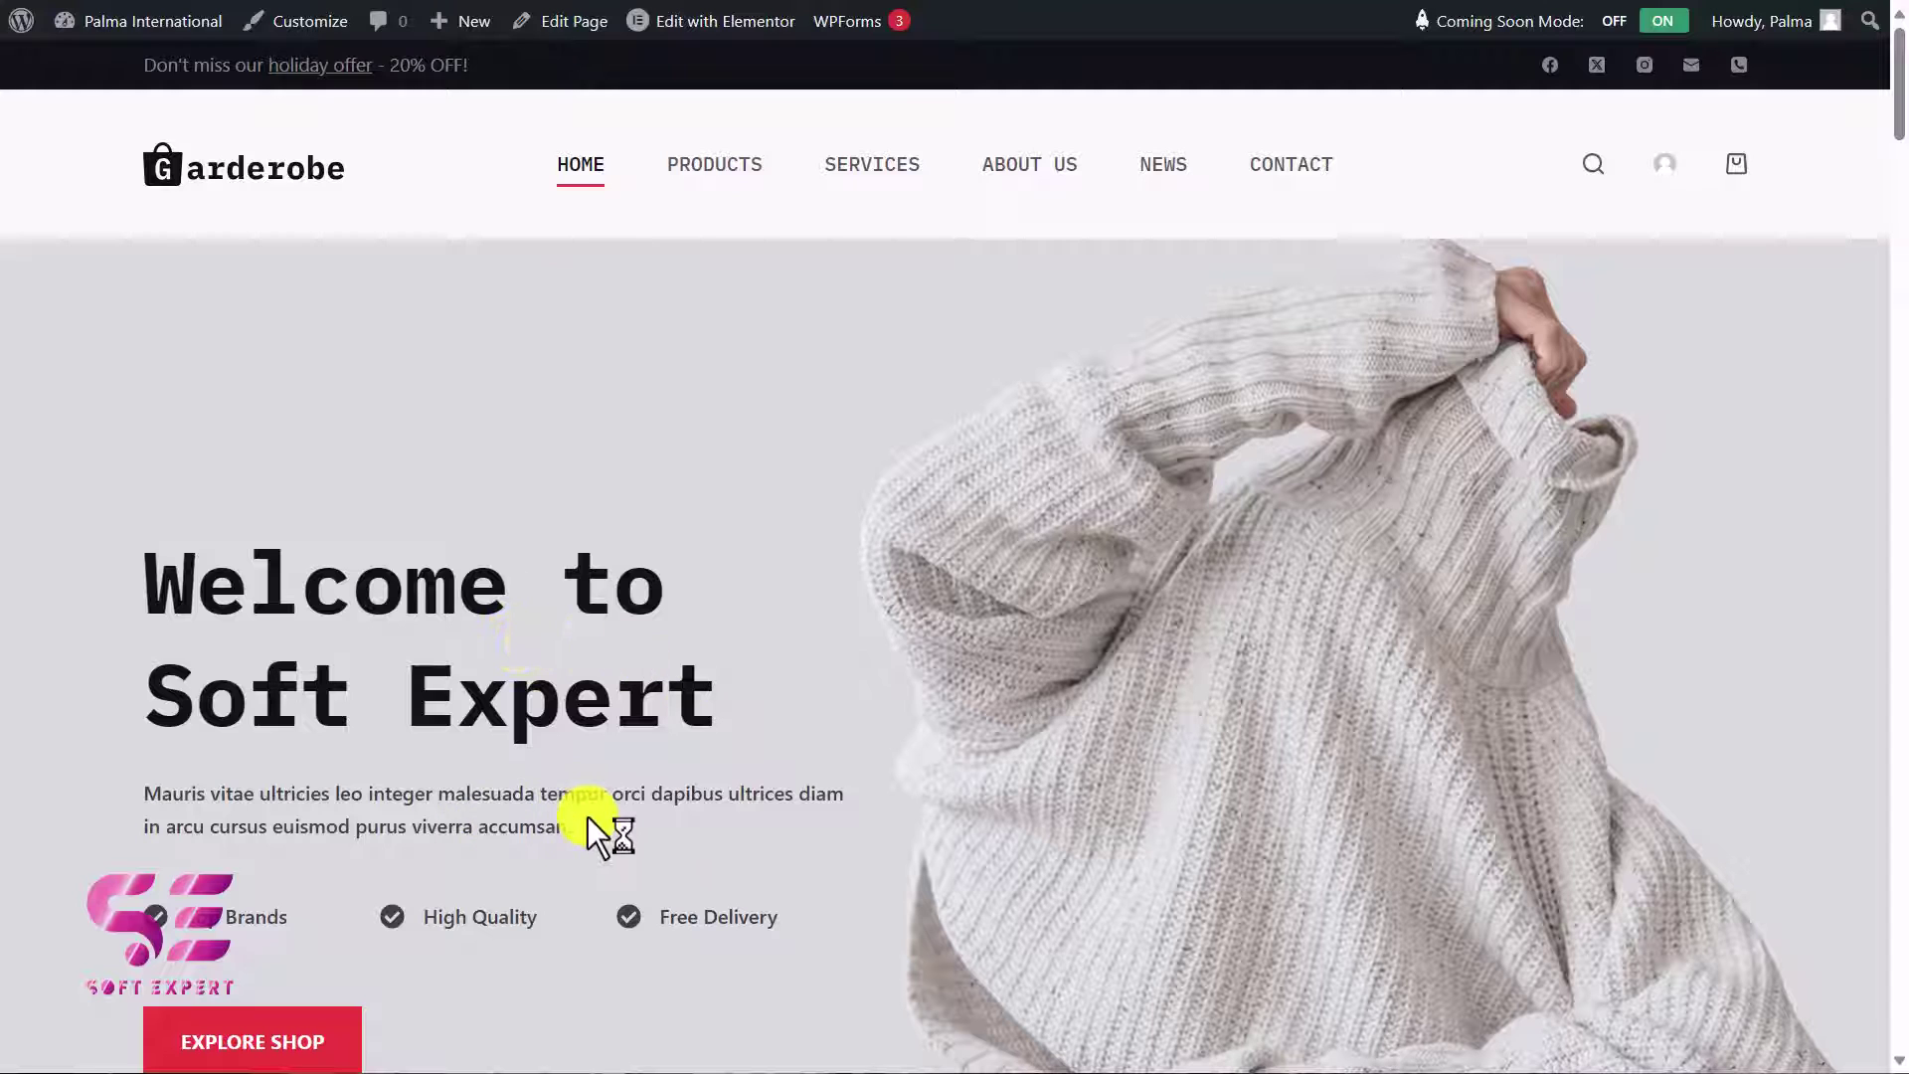
scroll(587, 817, "down", 10)
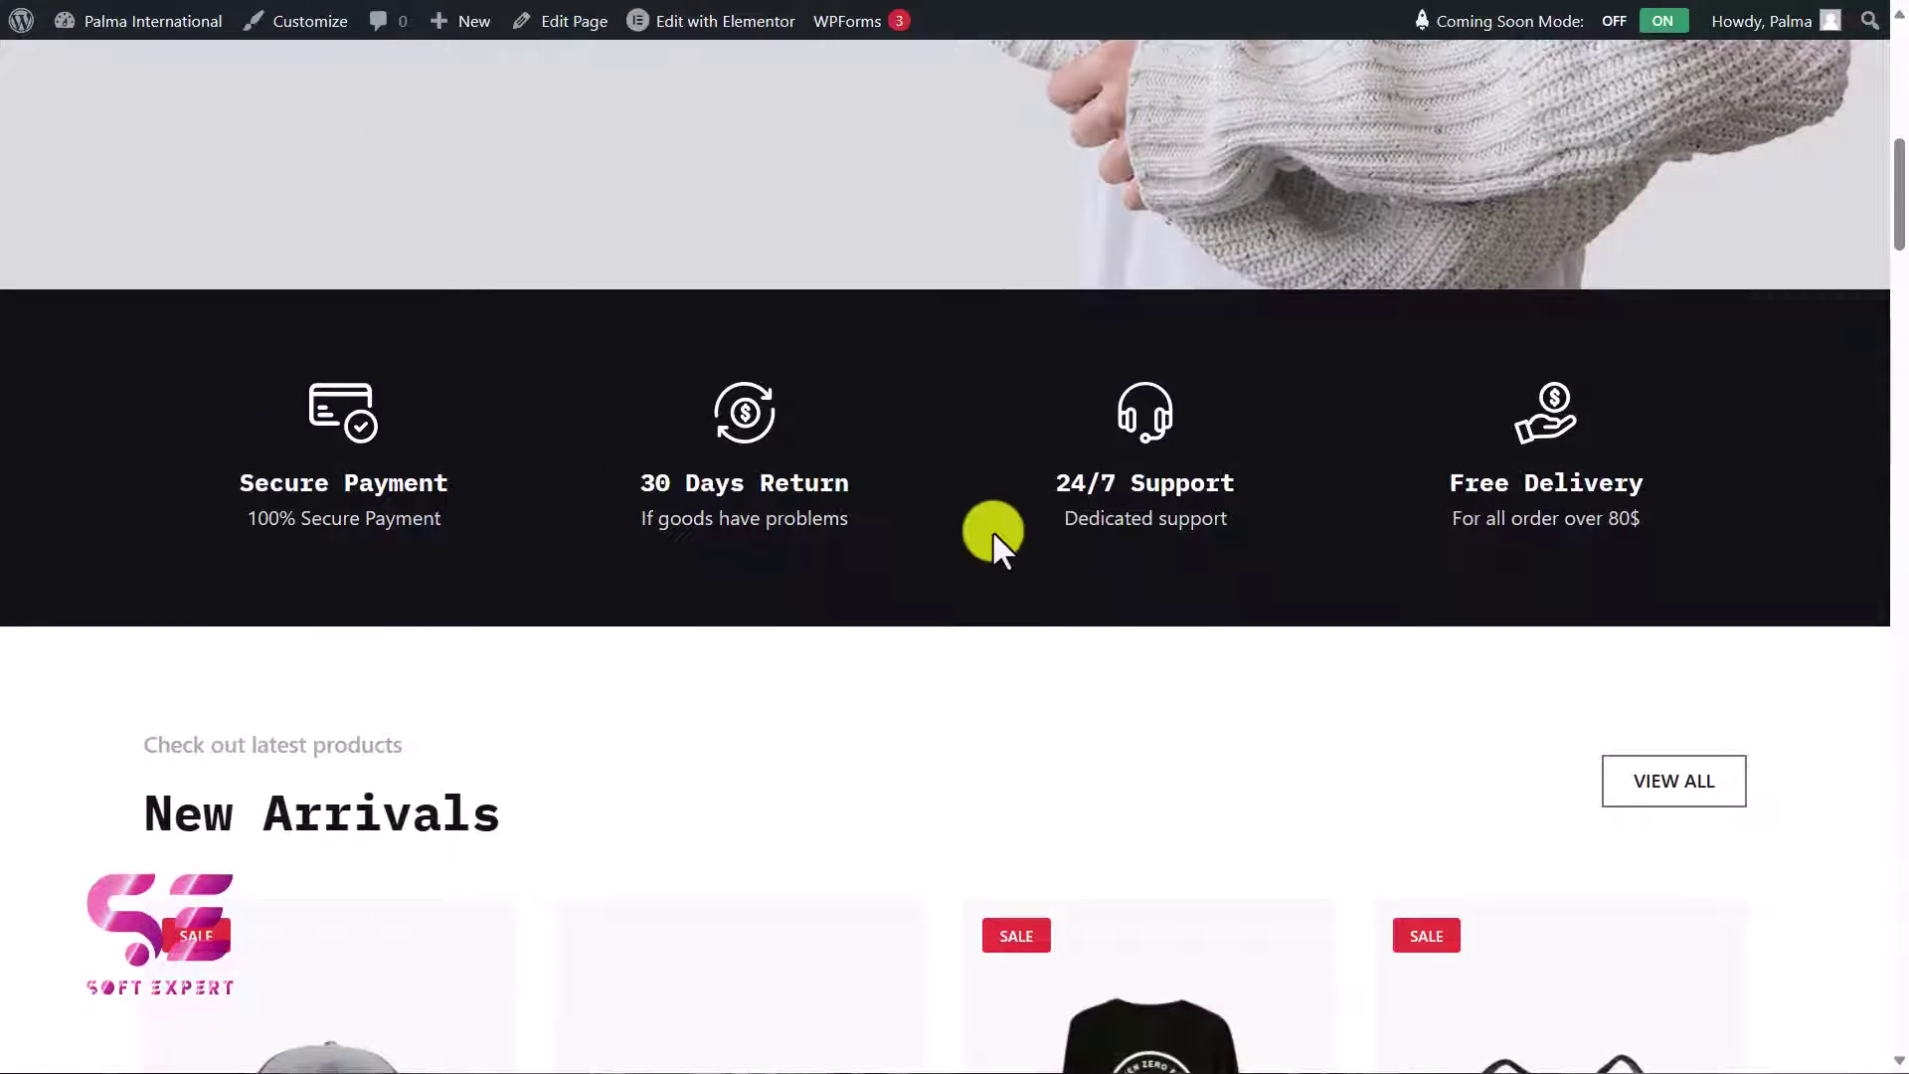
scroll(992, 529, "down", 5)
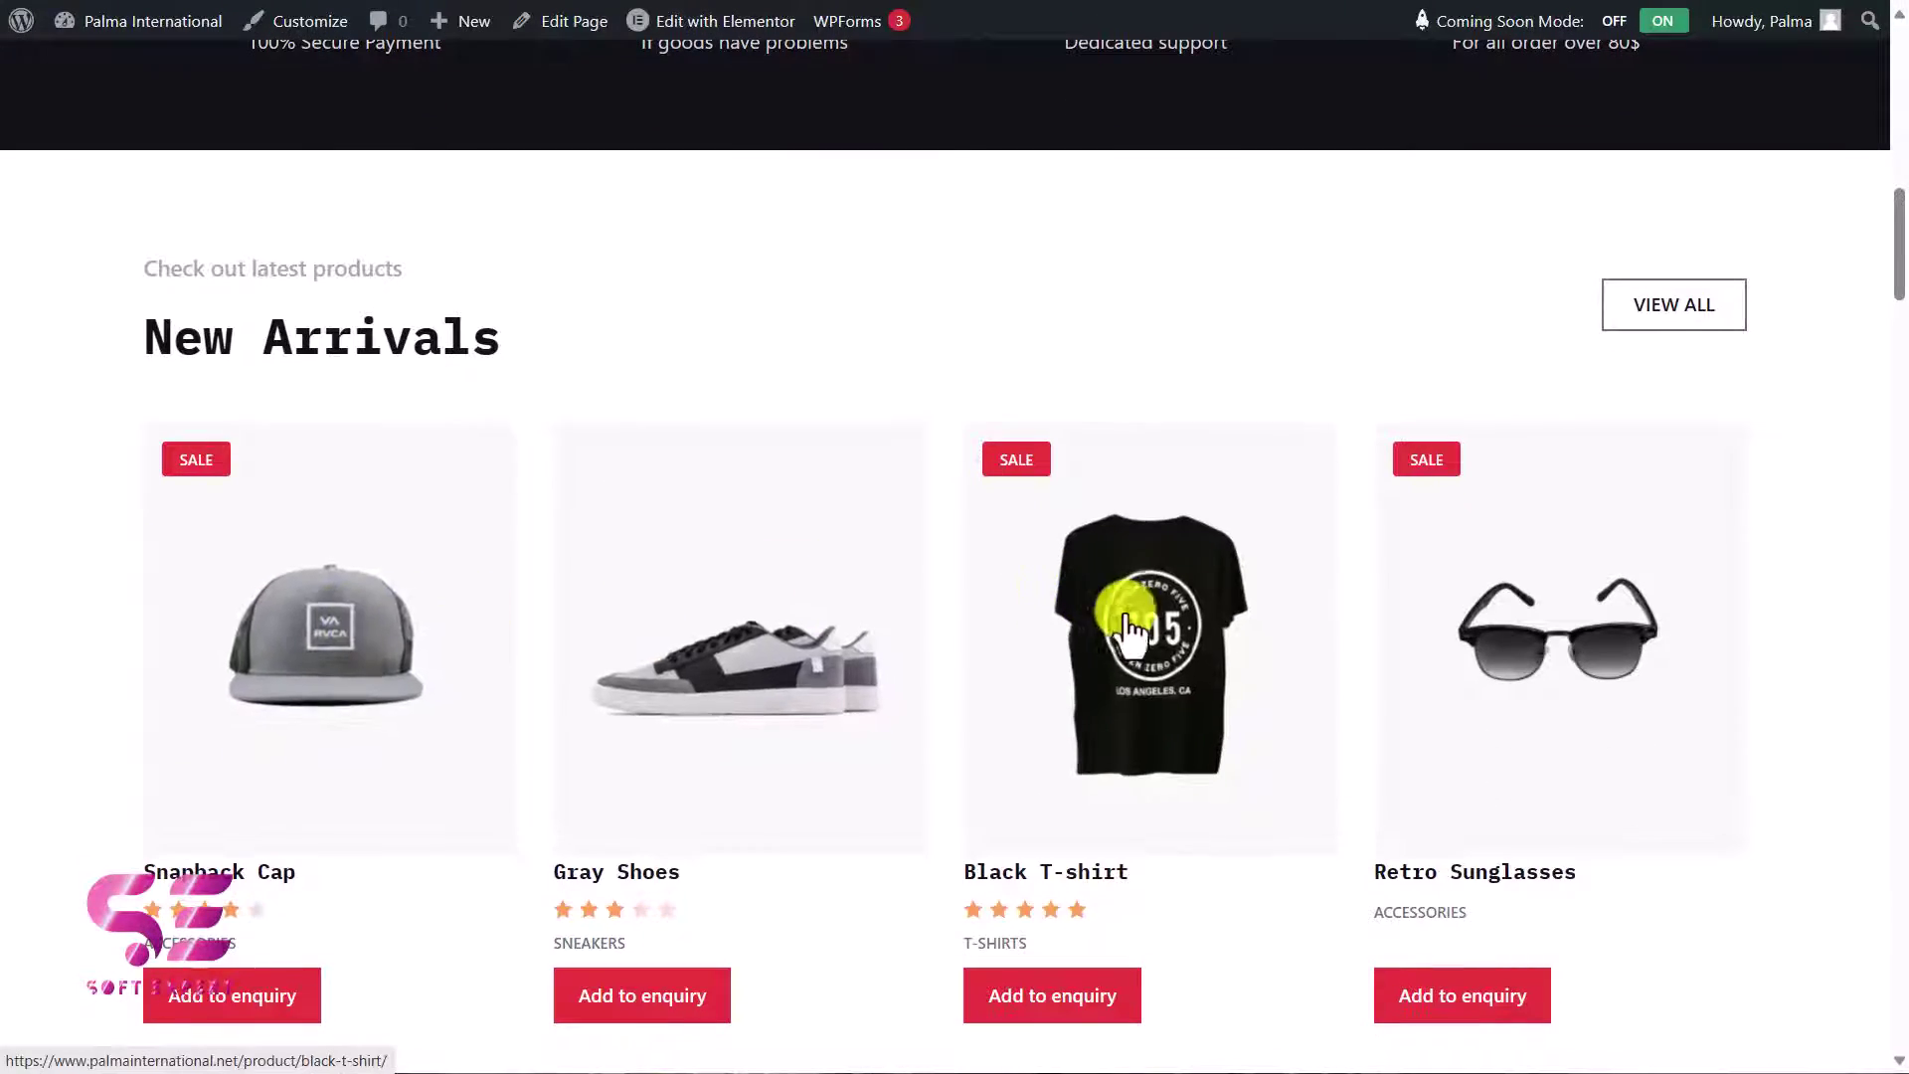
scroll(1243, 721, "down", 1)
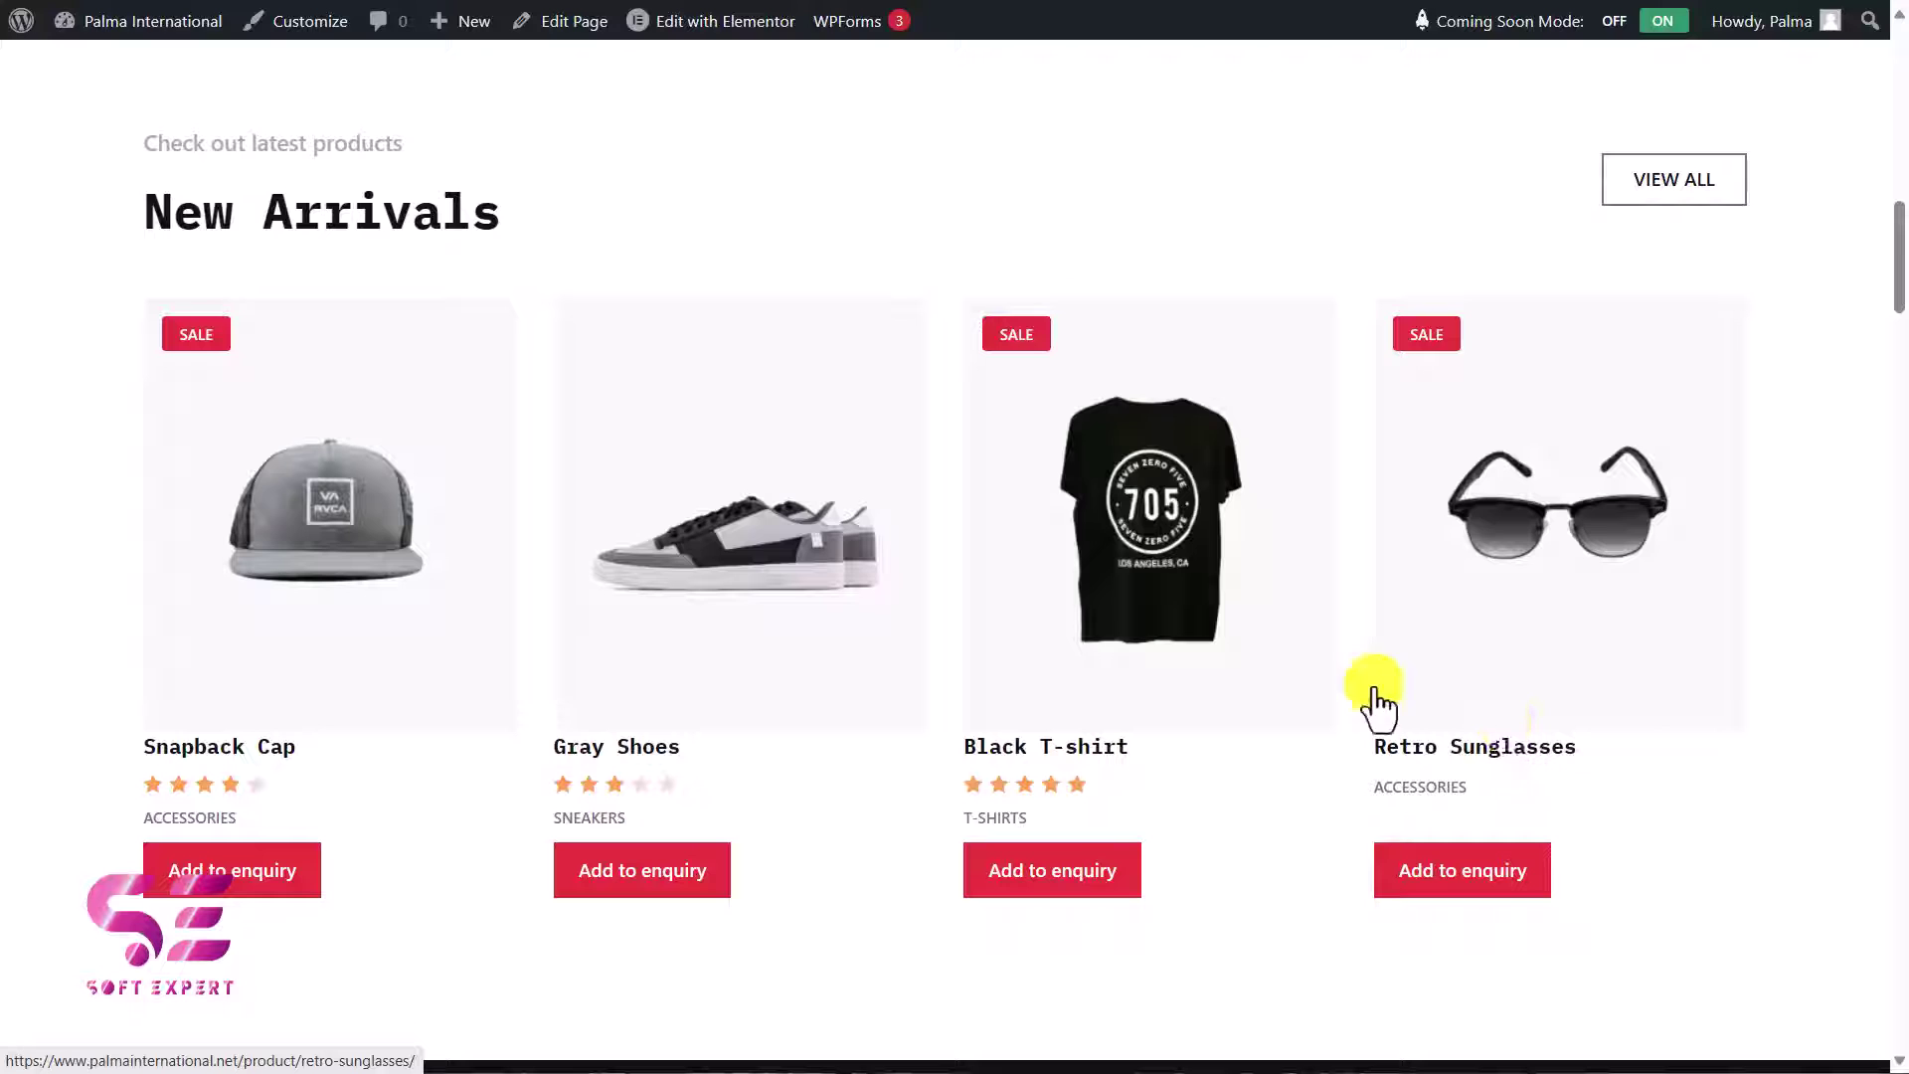
left_click_drag(1886, 284, 1895, 373)
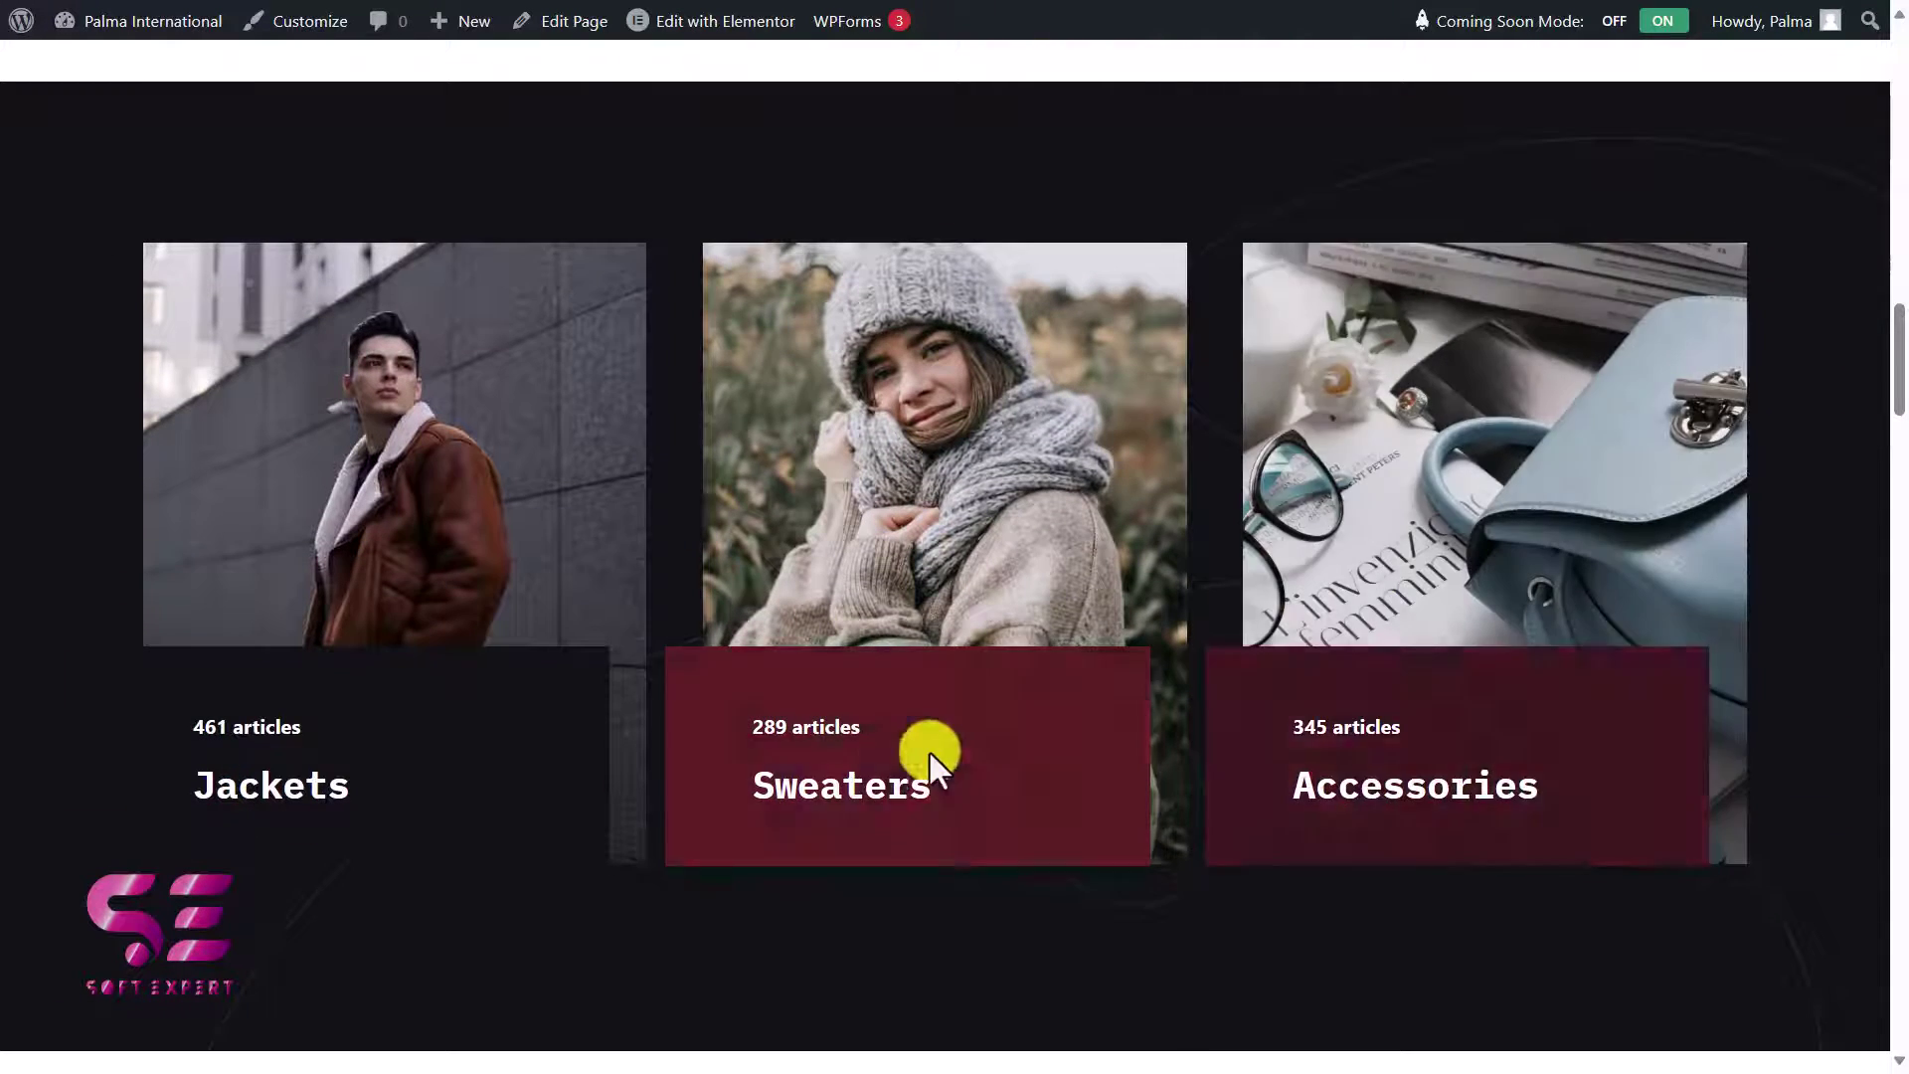
left_click(1897, 497)
scroll(1894, 500, "down", 1)
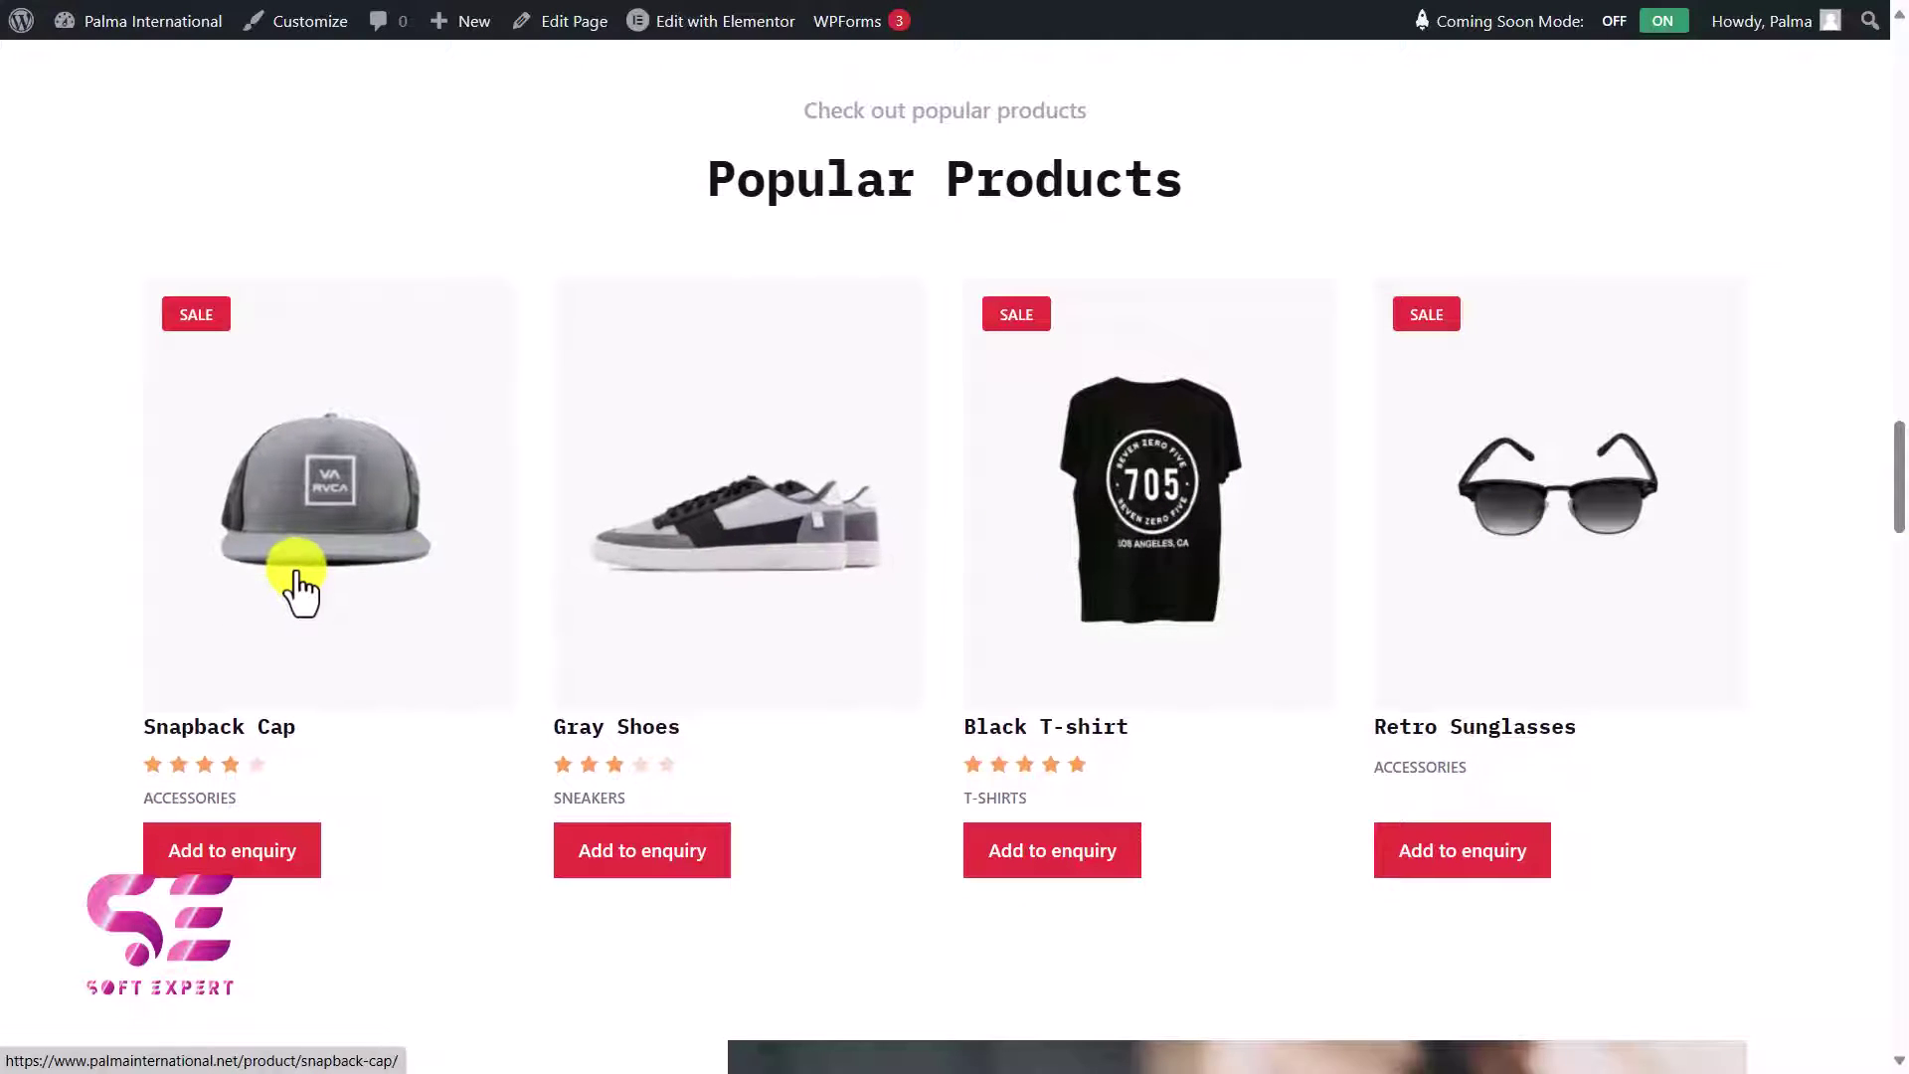
left_click(1899, 537)
left_click_drag(1898, 537, 1899, 571)
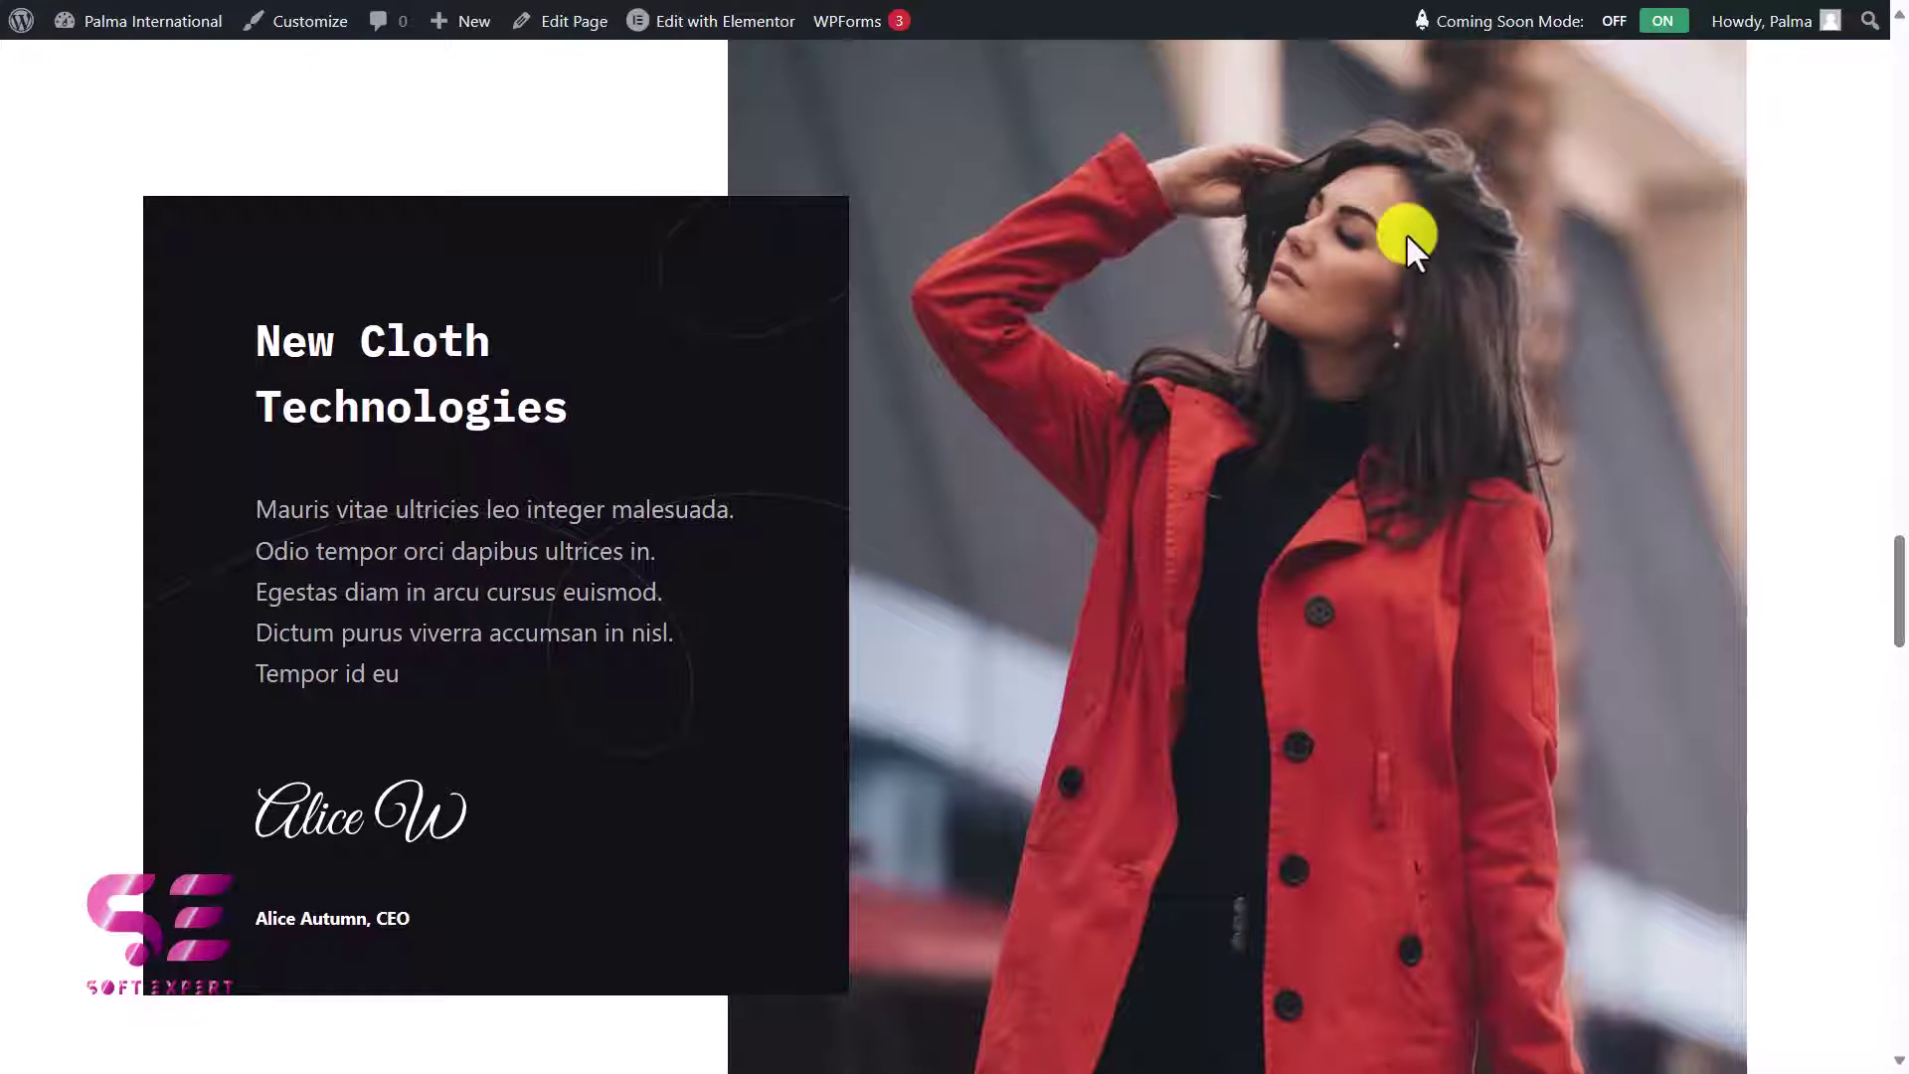
scroll(994, 580, "down", 10)
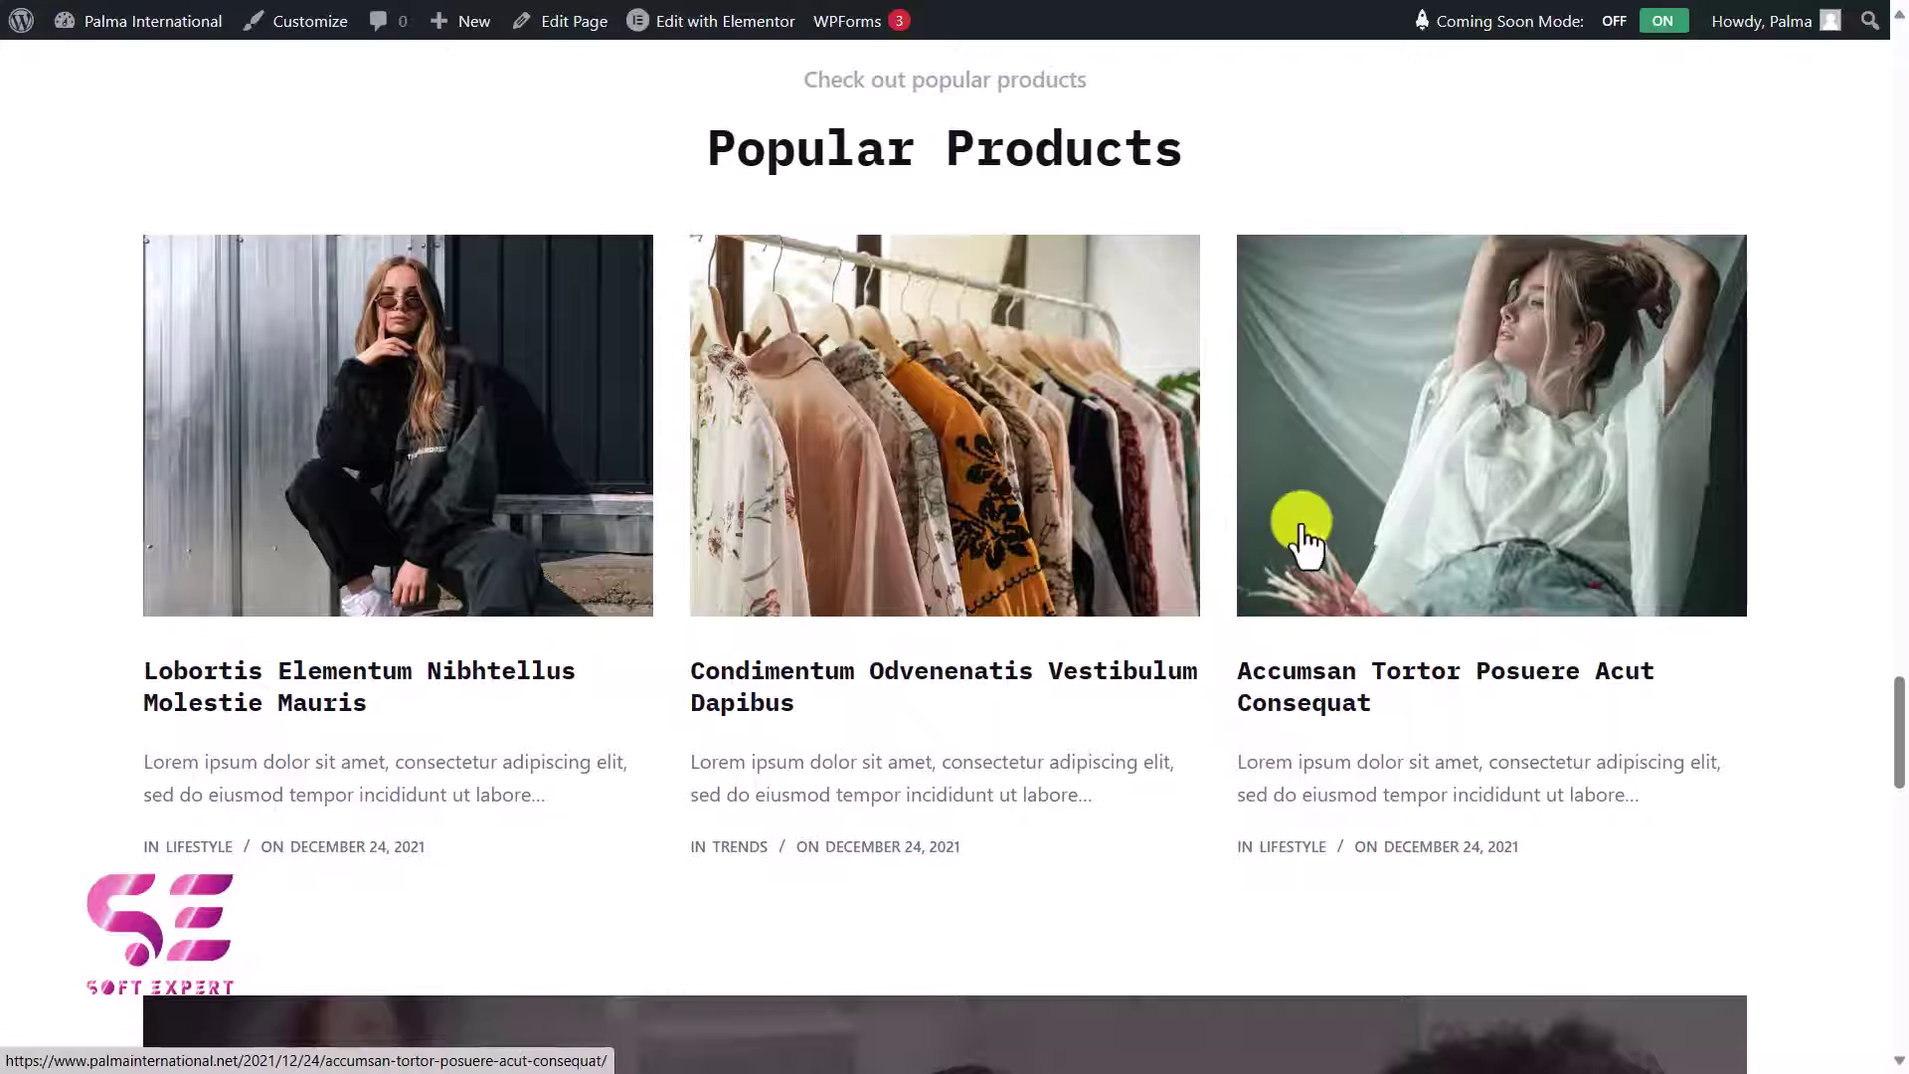
scroll(1303, 537, "down", 8)
scroll(992, 626, "down", 7)
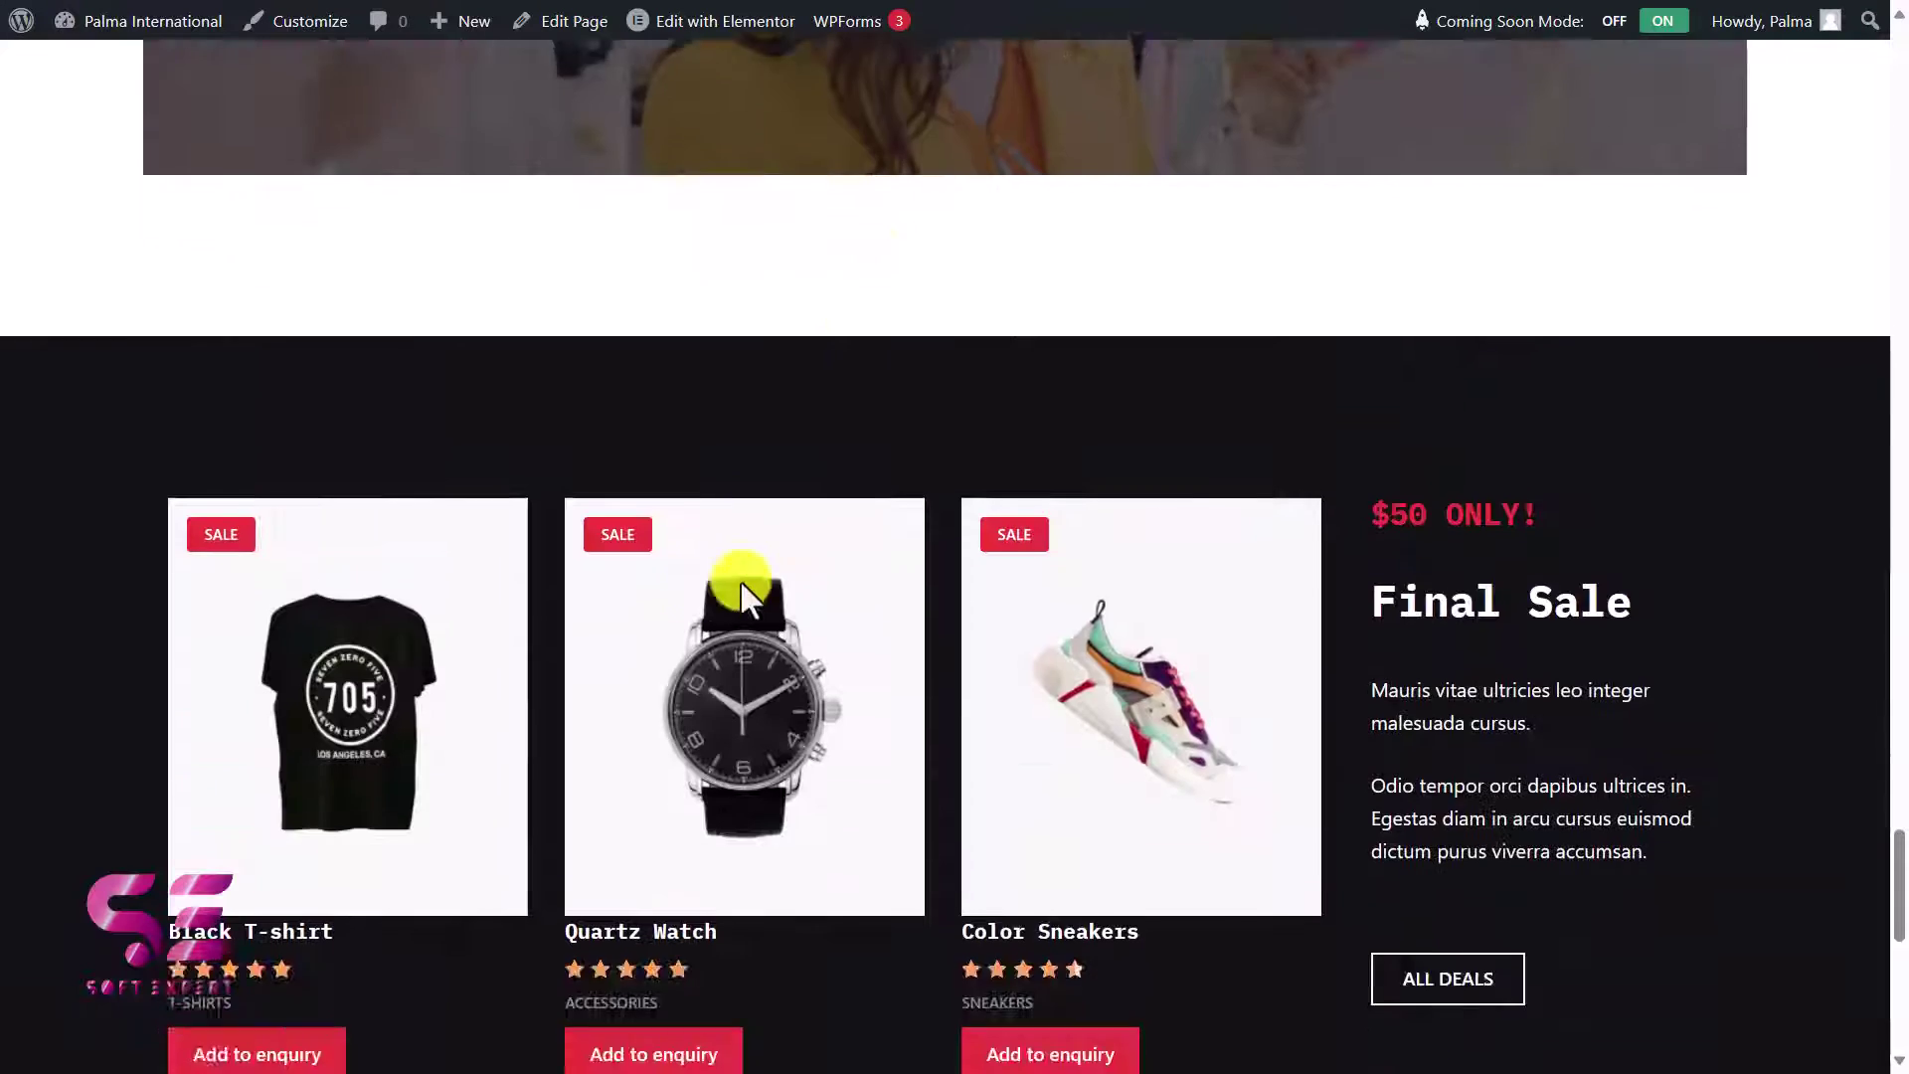
scroll(1142, 636, "down", 10)
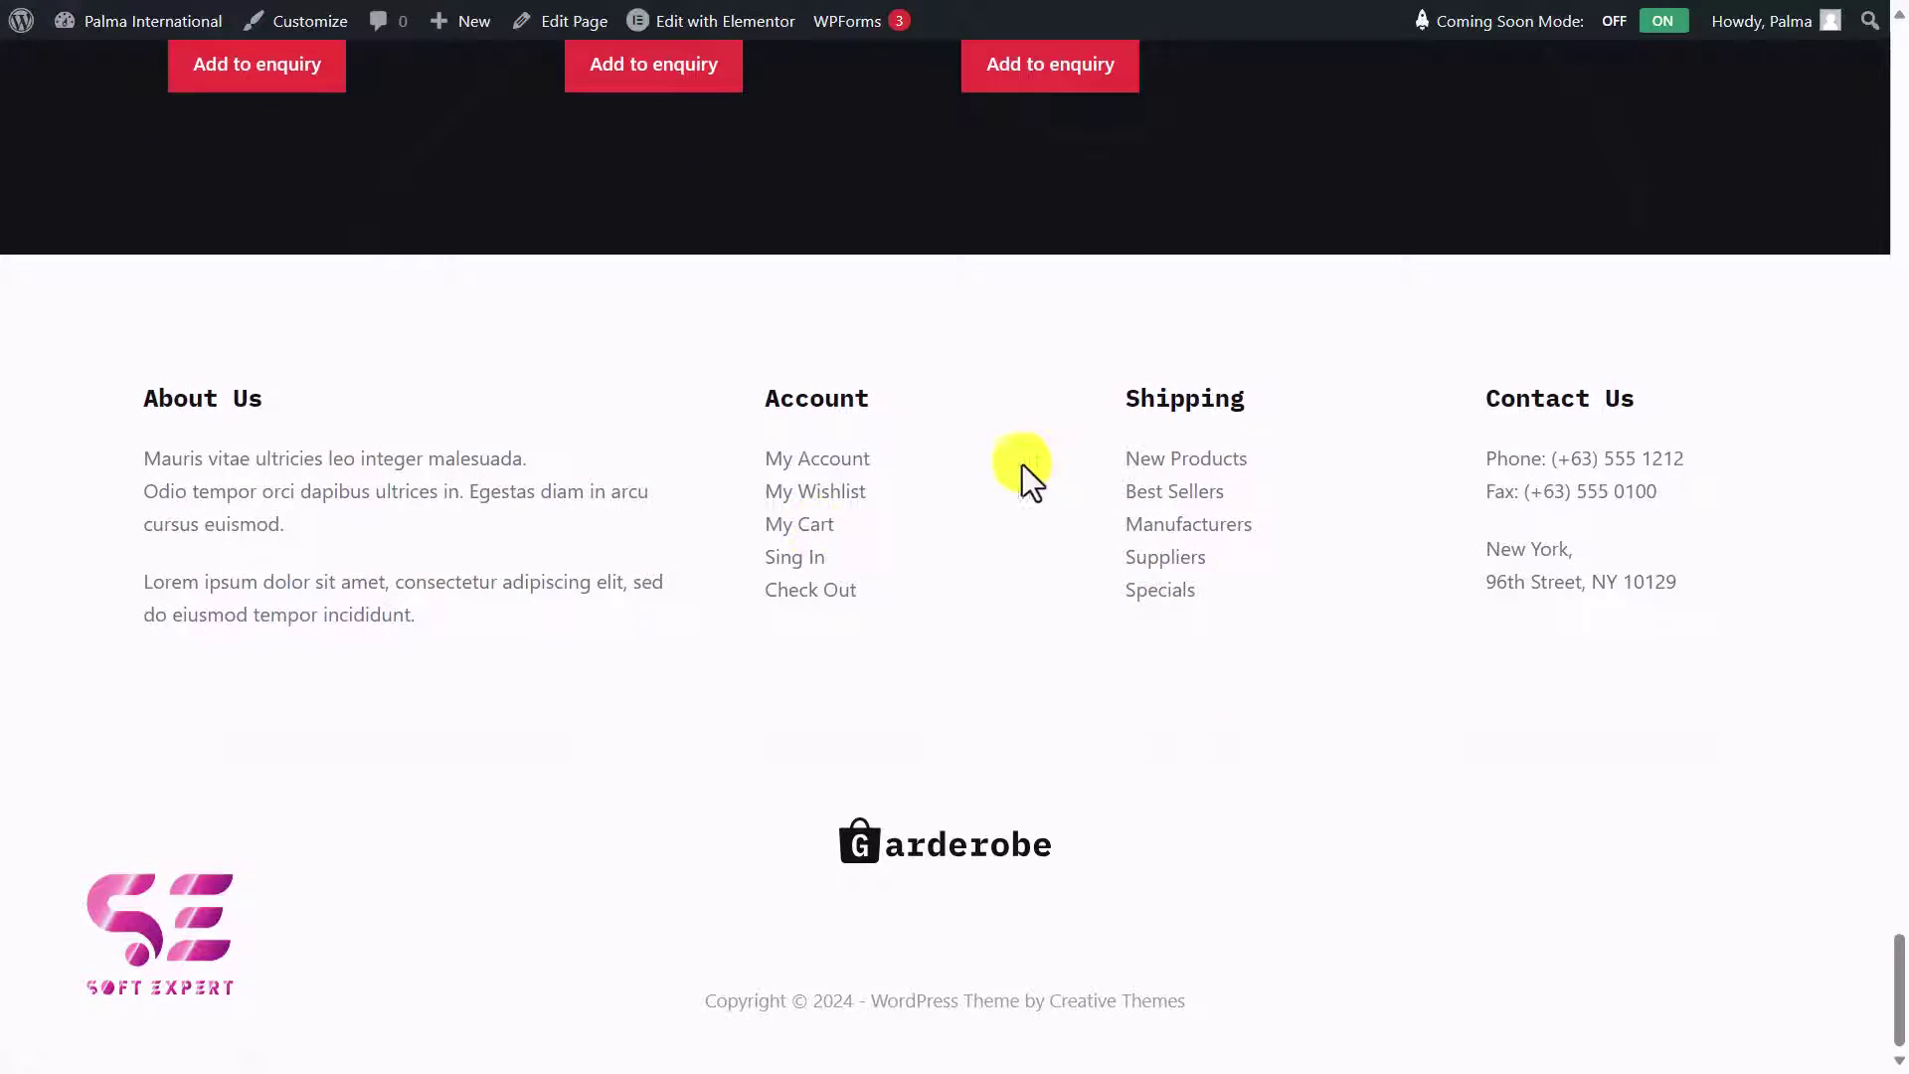
scroll(1077, 489, "up", 7)
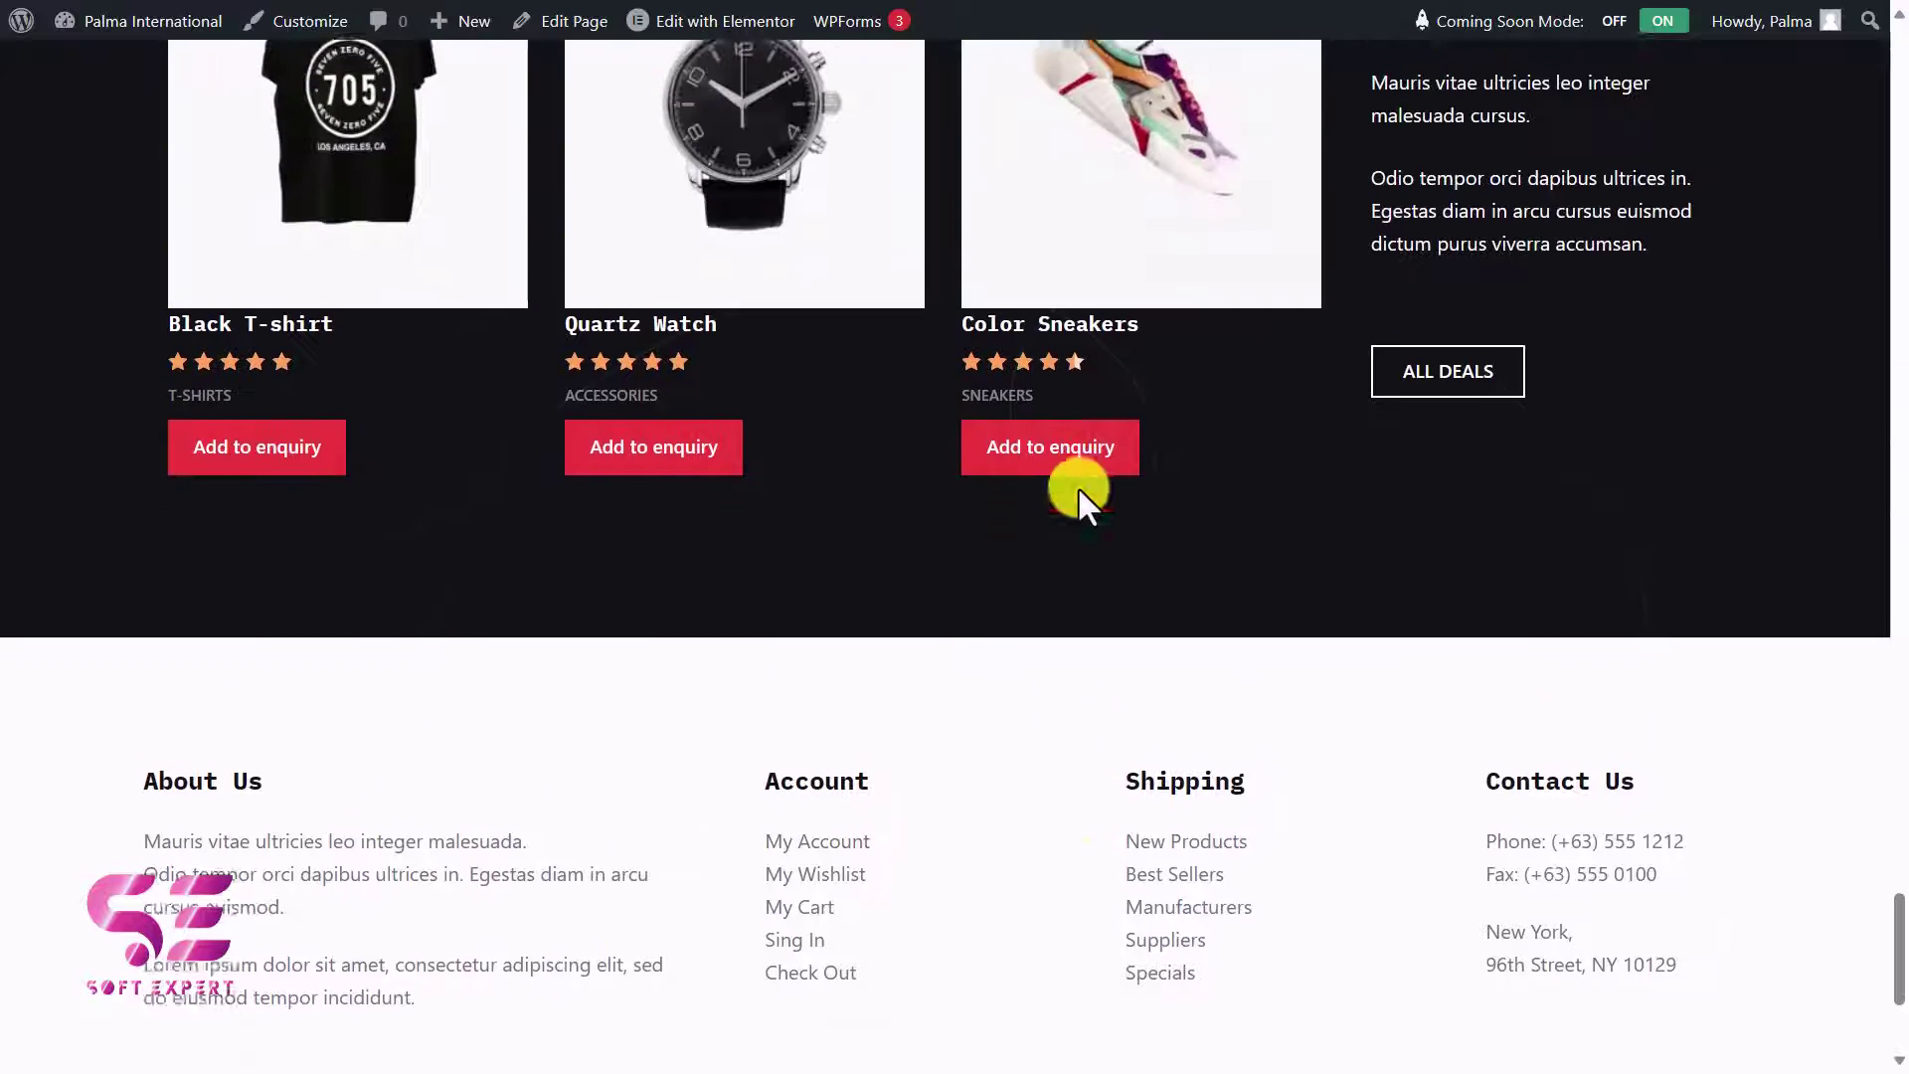
scroll(1078, 489, "up", 2)
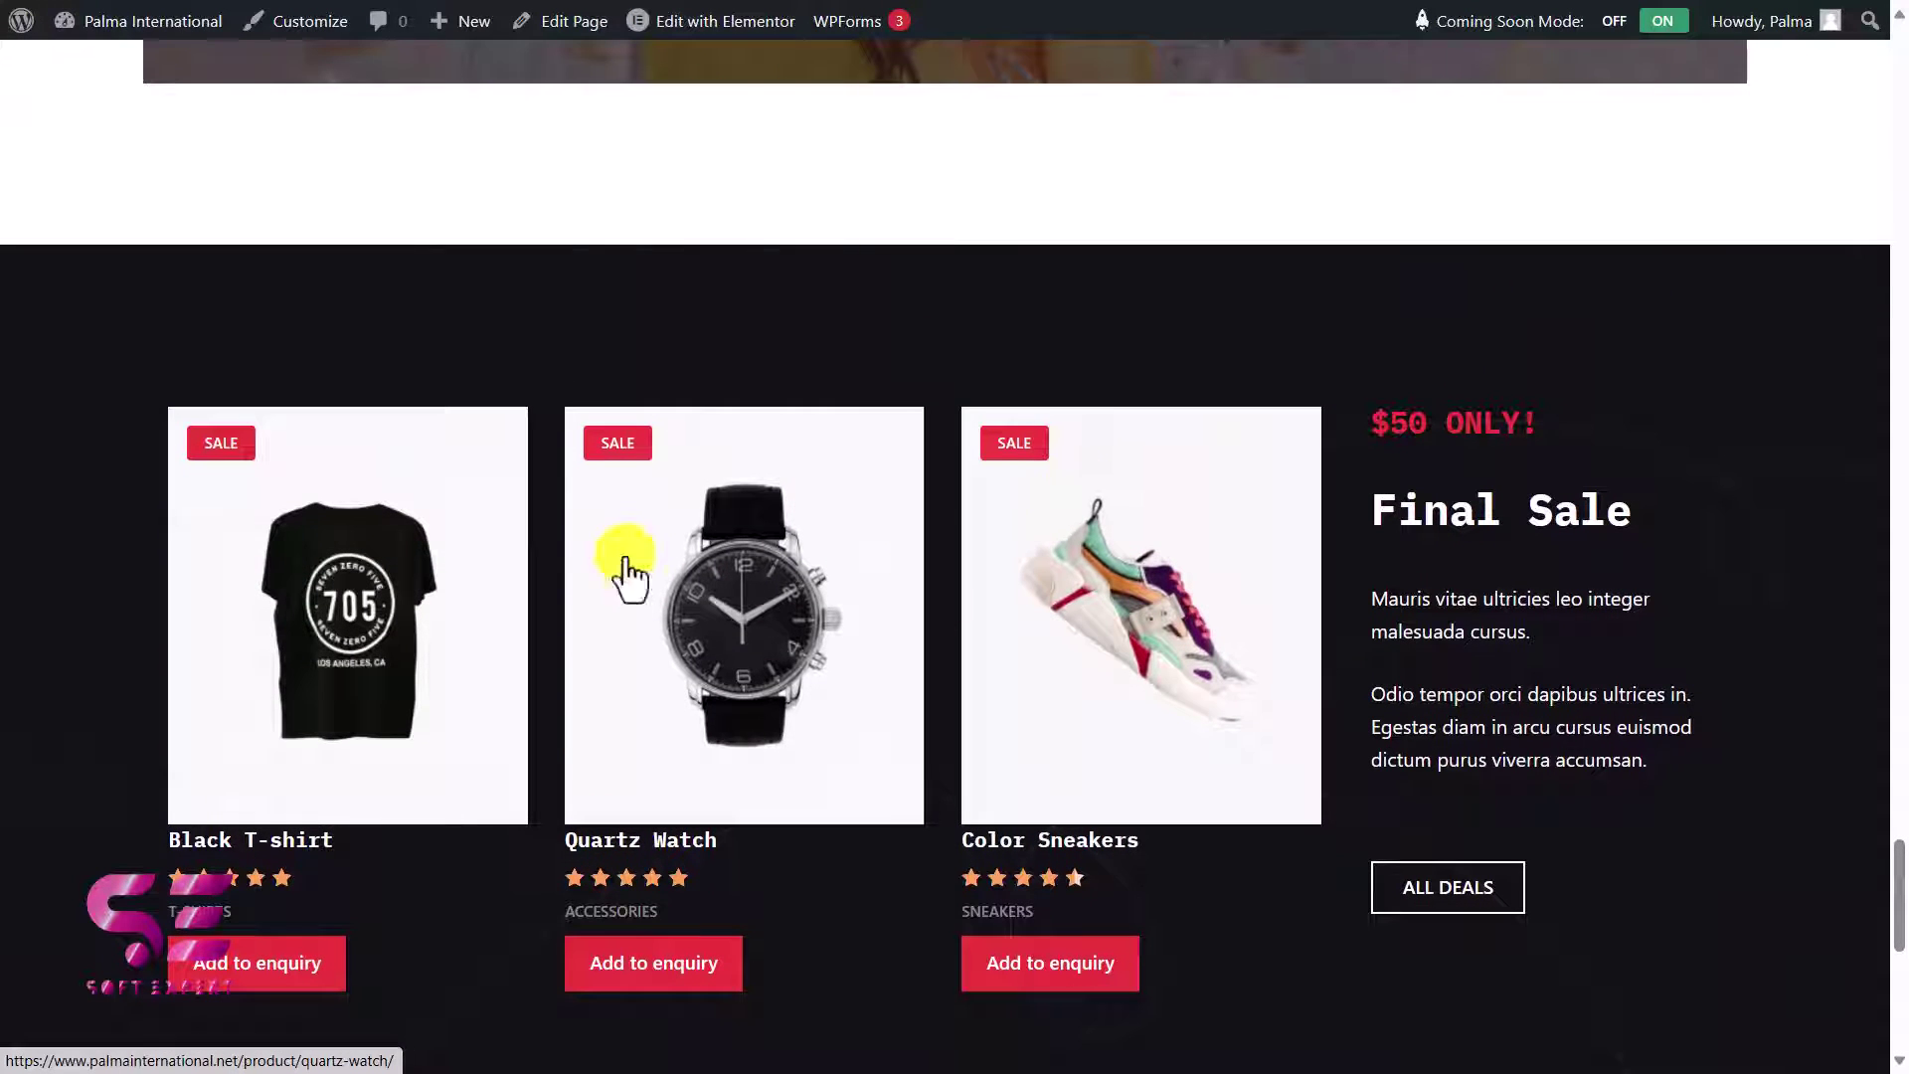
Open the Quartz Watch product from the Final Sale section and add one to the enquiry
left_click(744, 588)
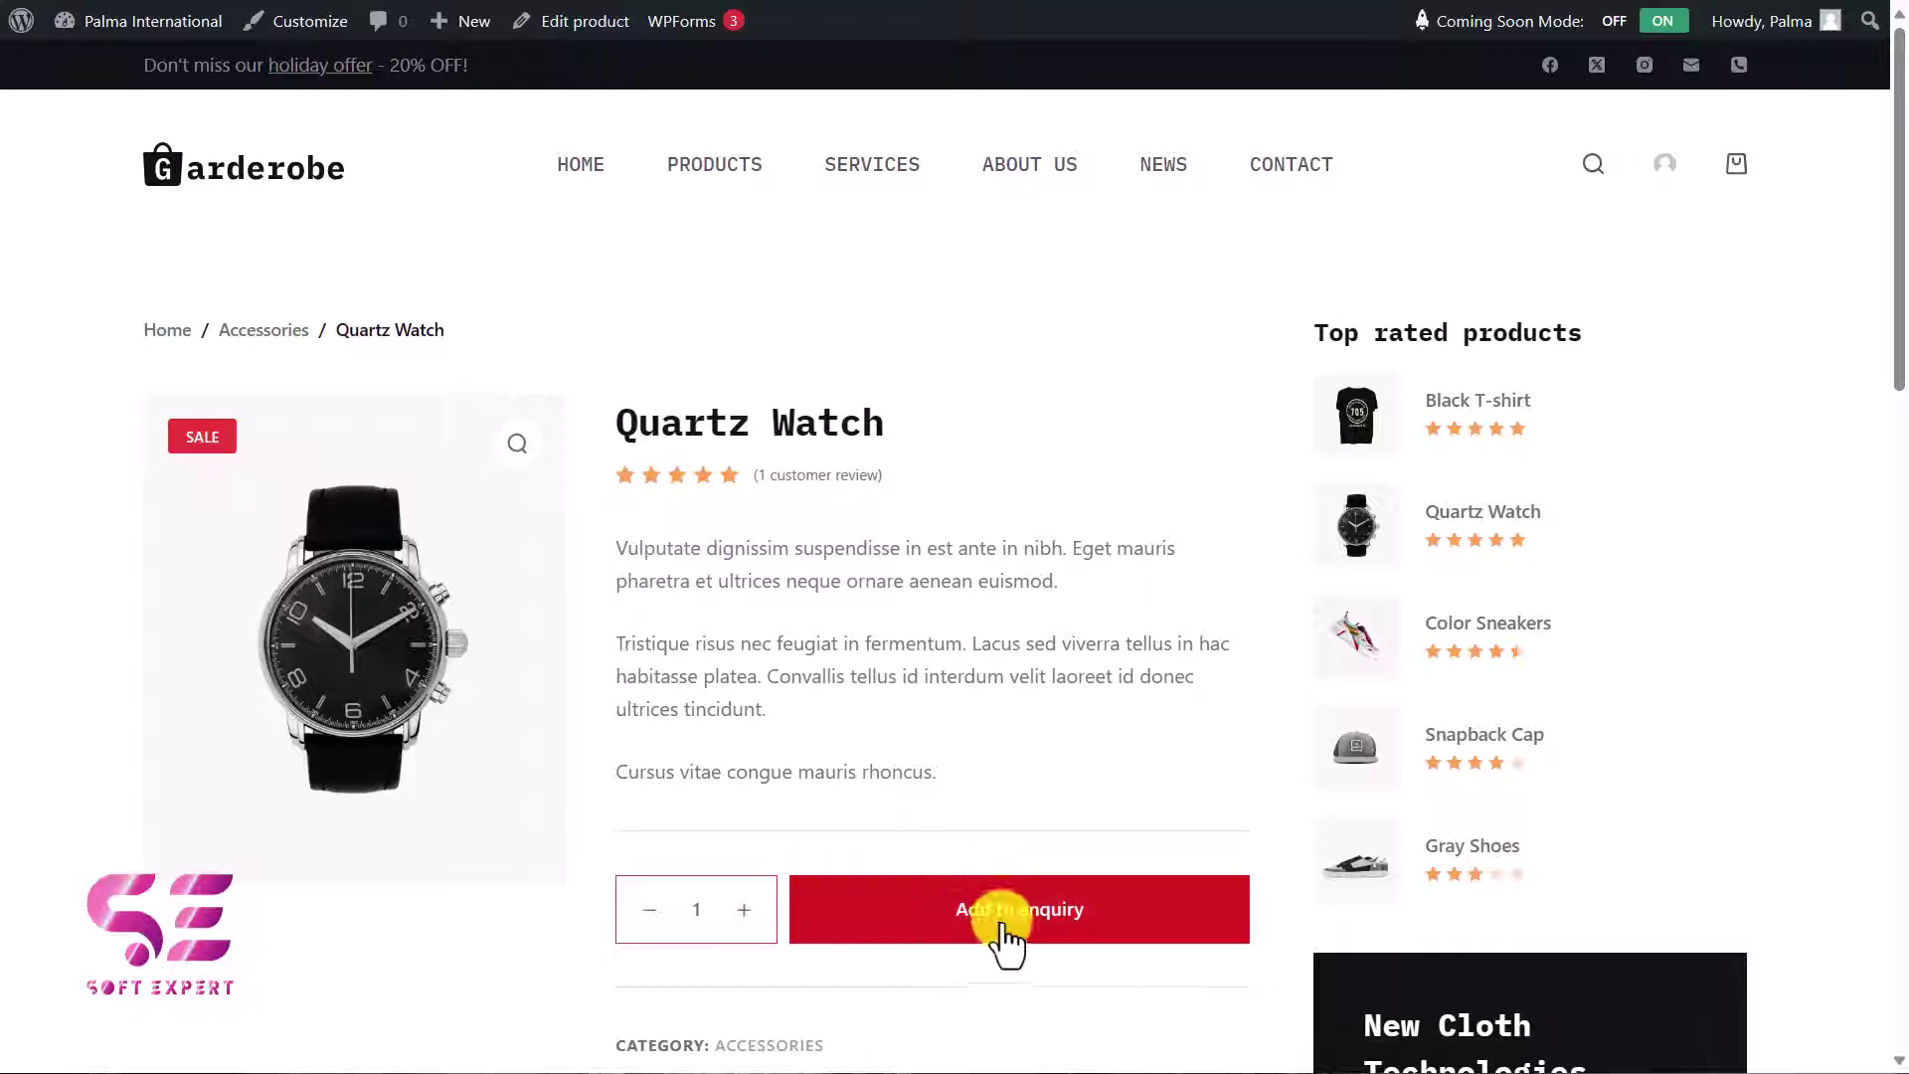
scroll(1006, 939, "down", 1)
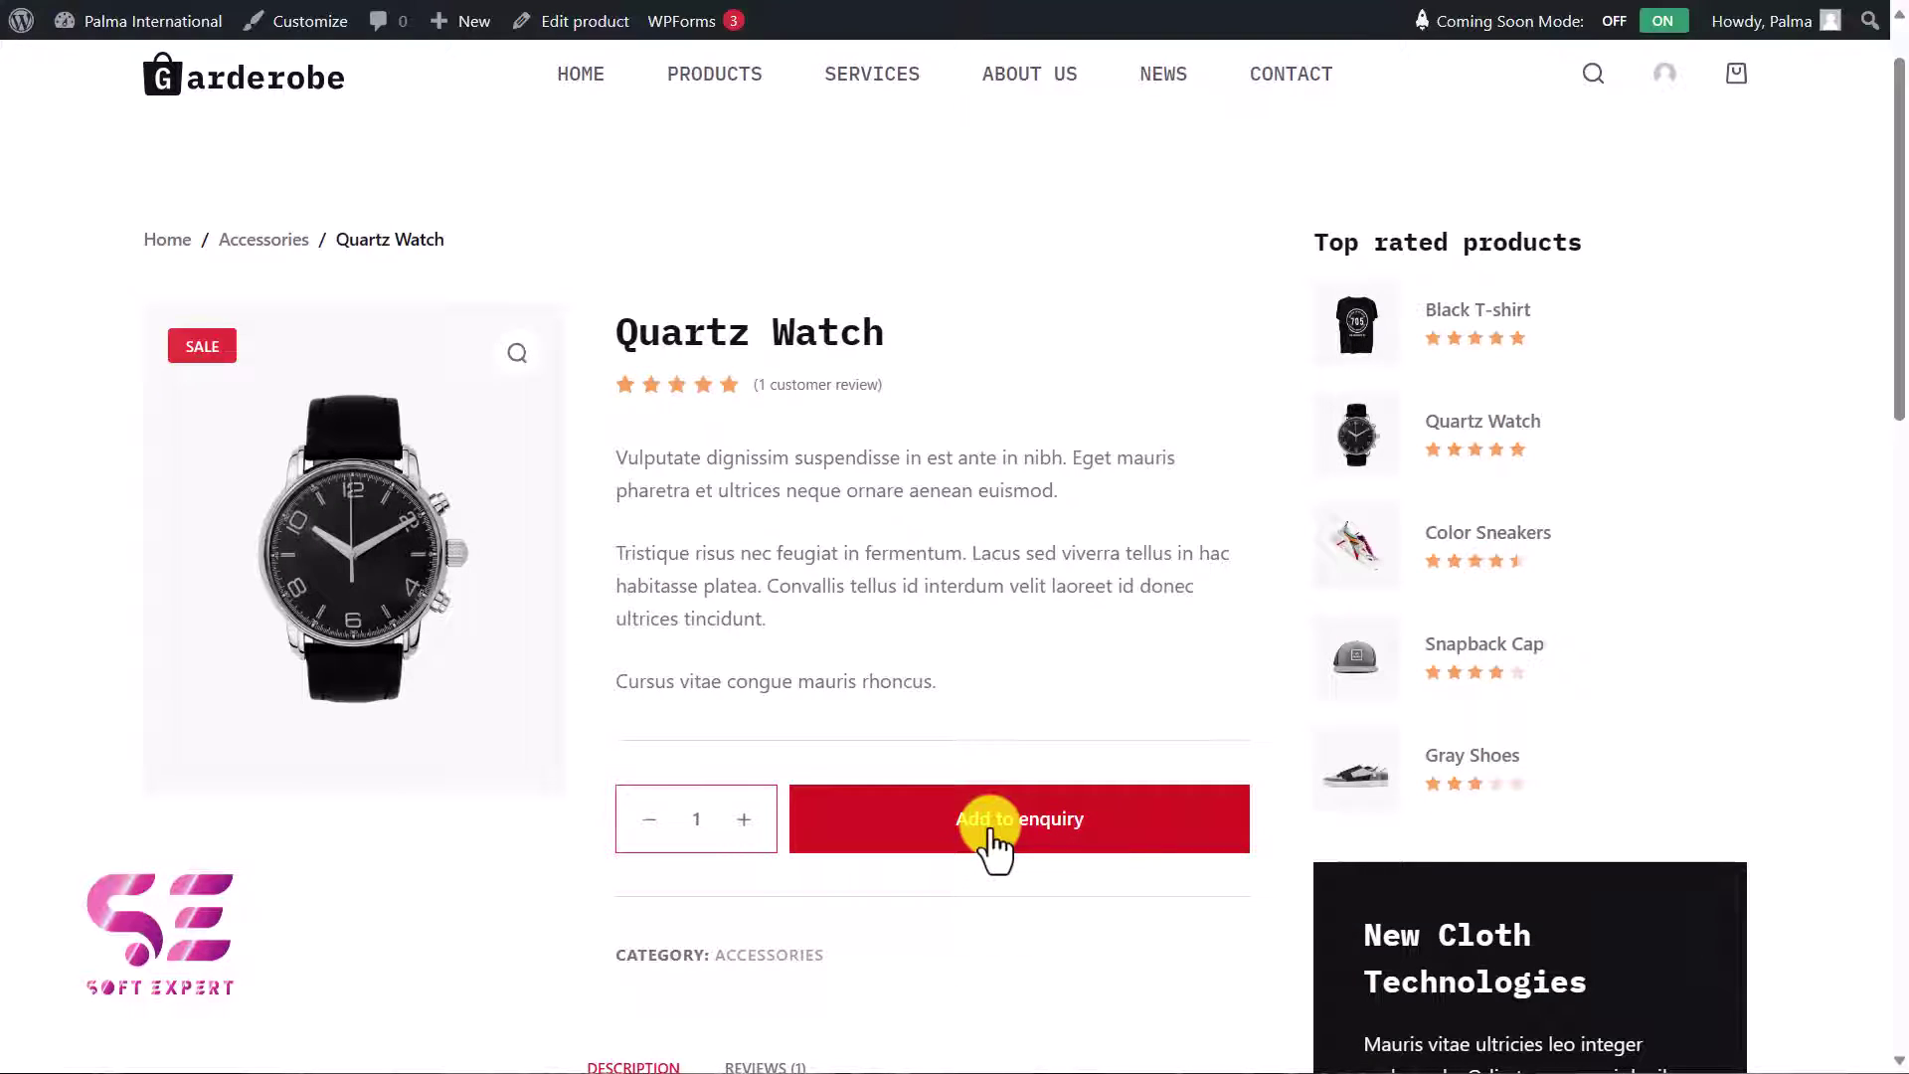
left_click(994, 820)
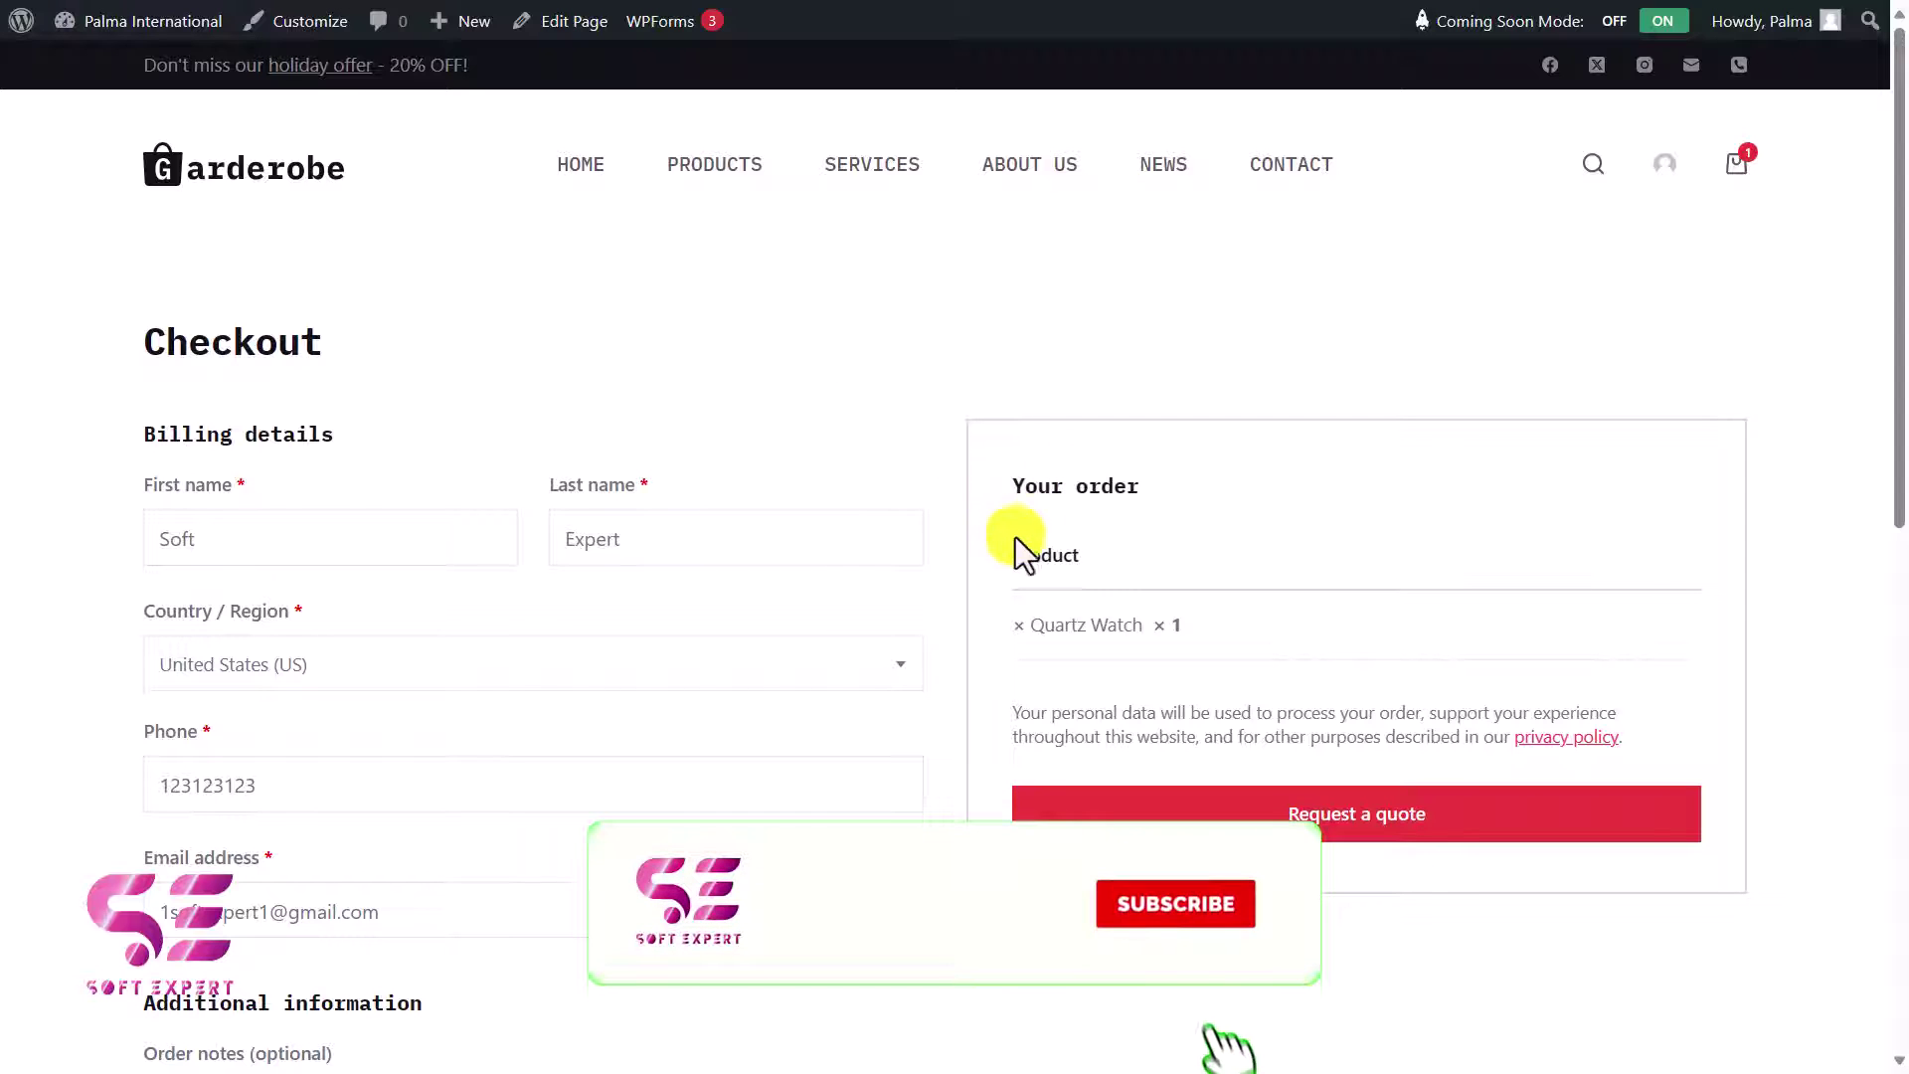
Check the billing details at checkout, submit the quote request for the Quartz Watch and review the order confirmation
scroll(865, 611, "down", 2)
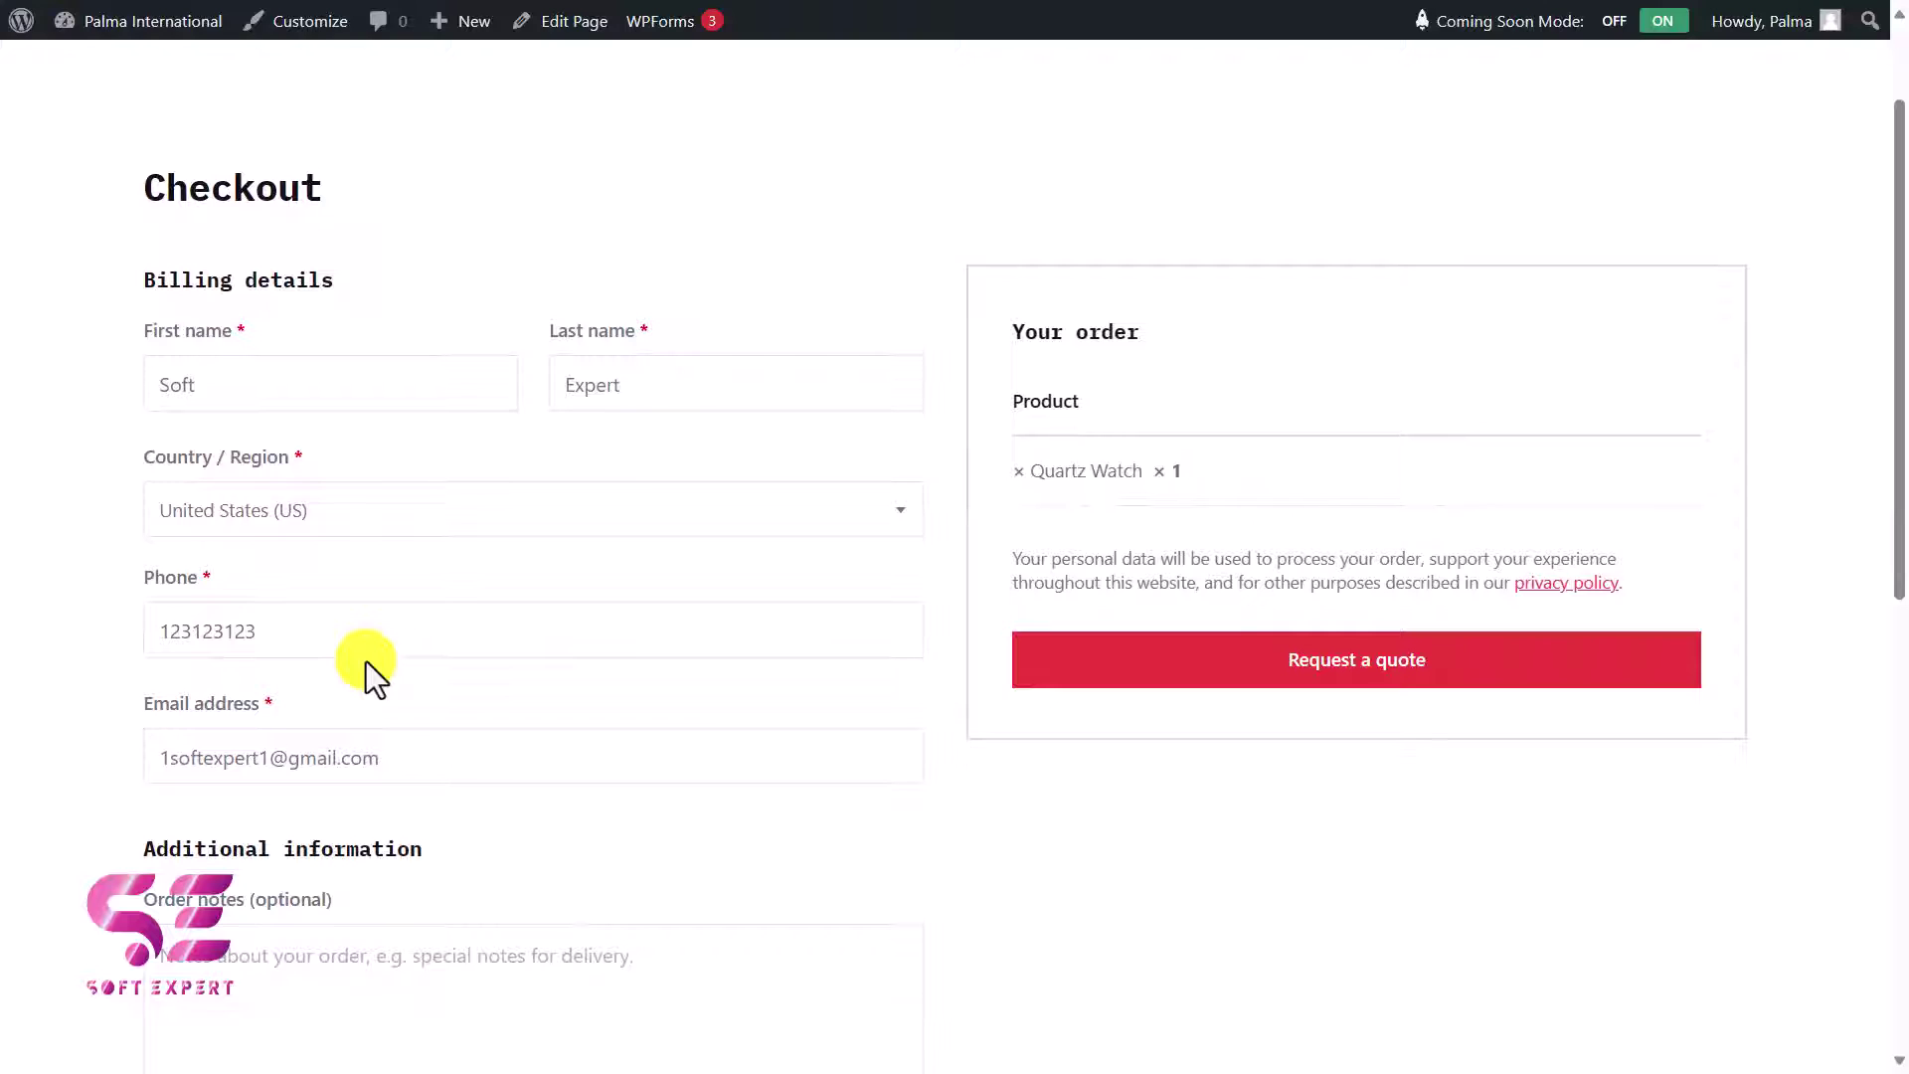
scroll(497, 699, "up", 2)
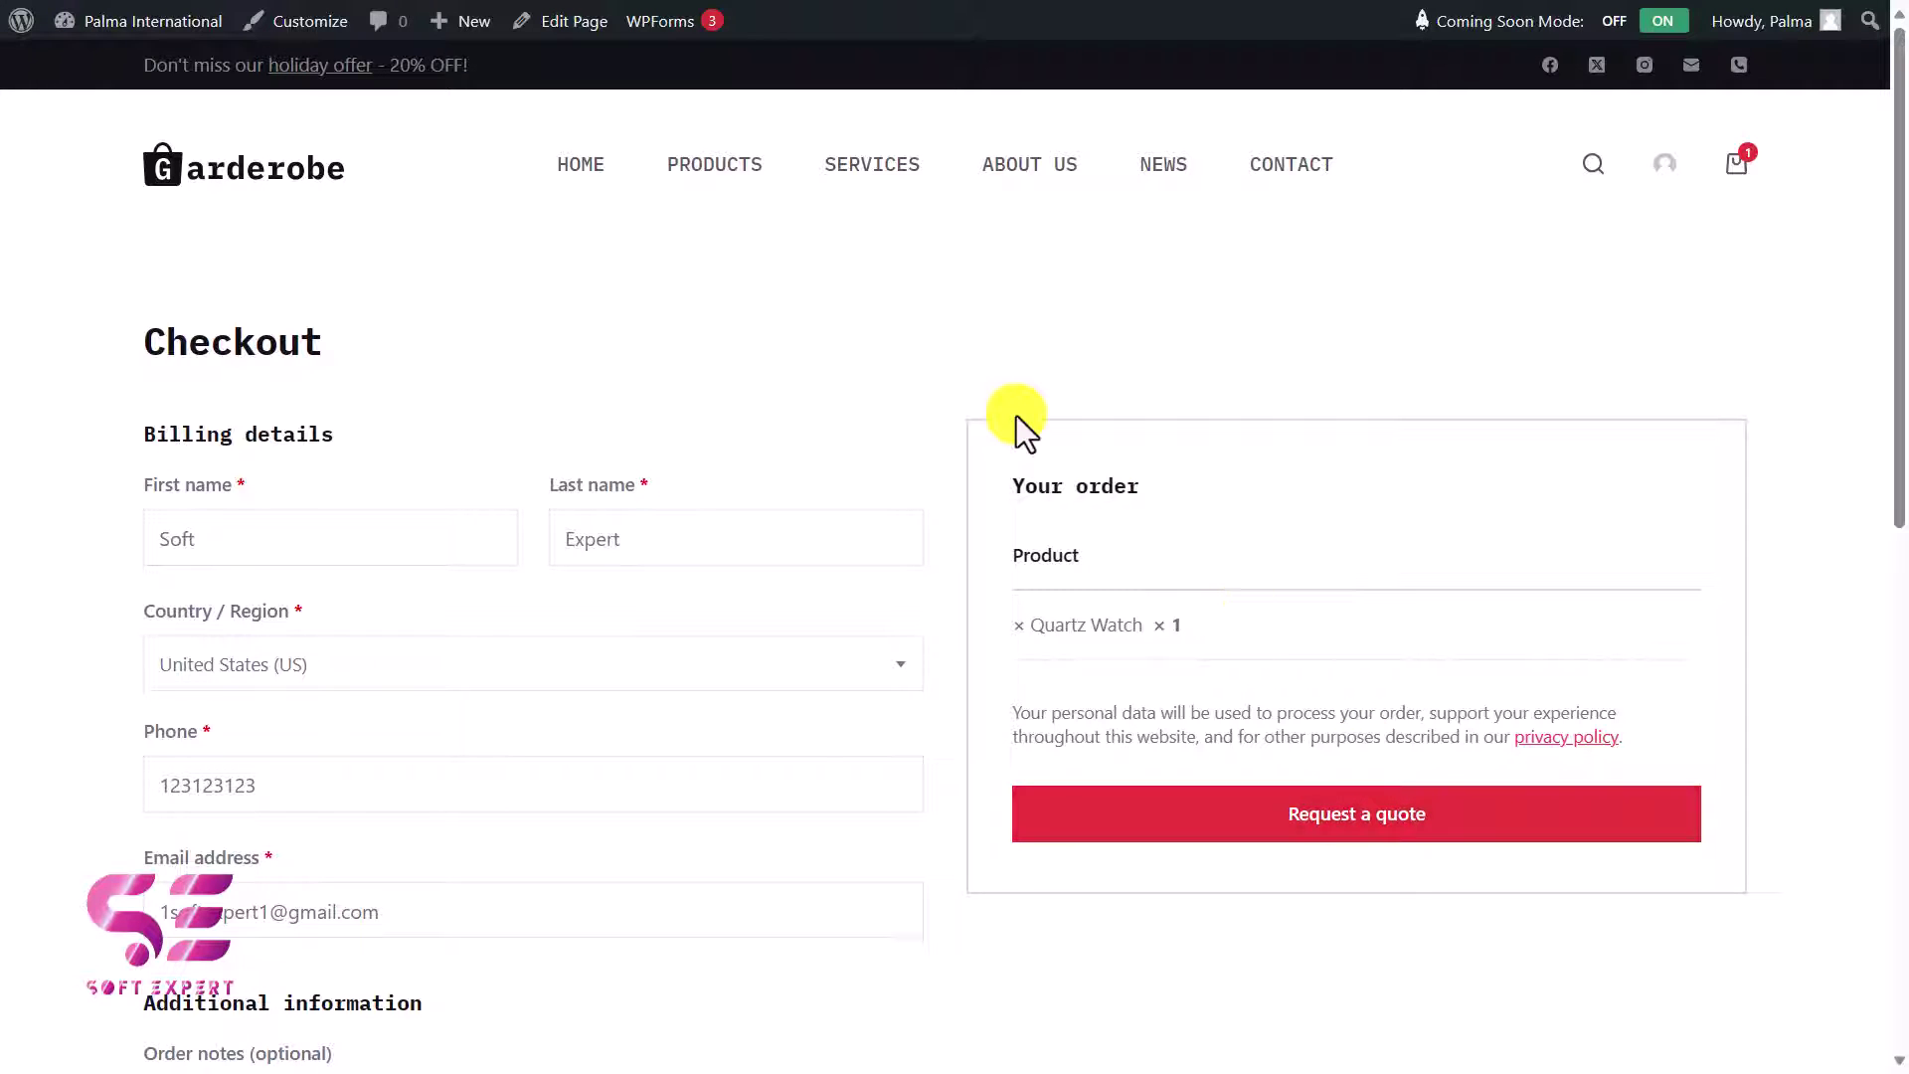
left_click(1293, 821)
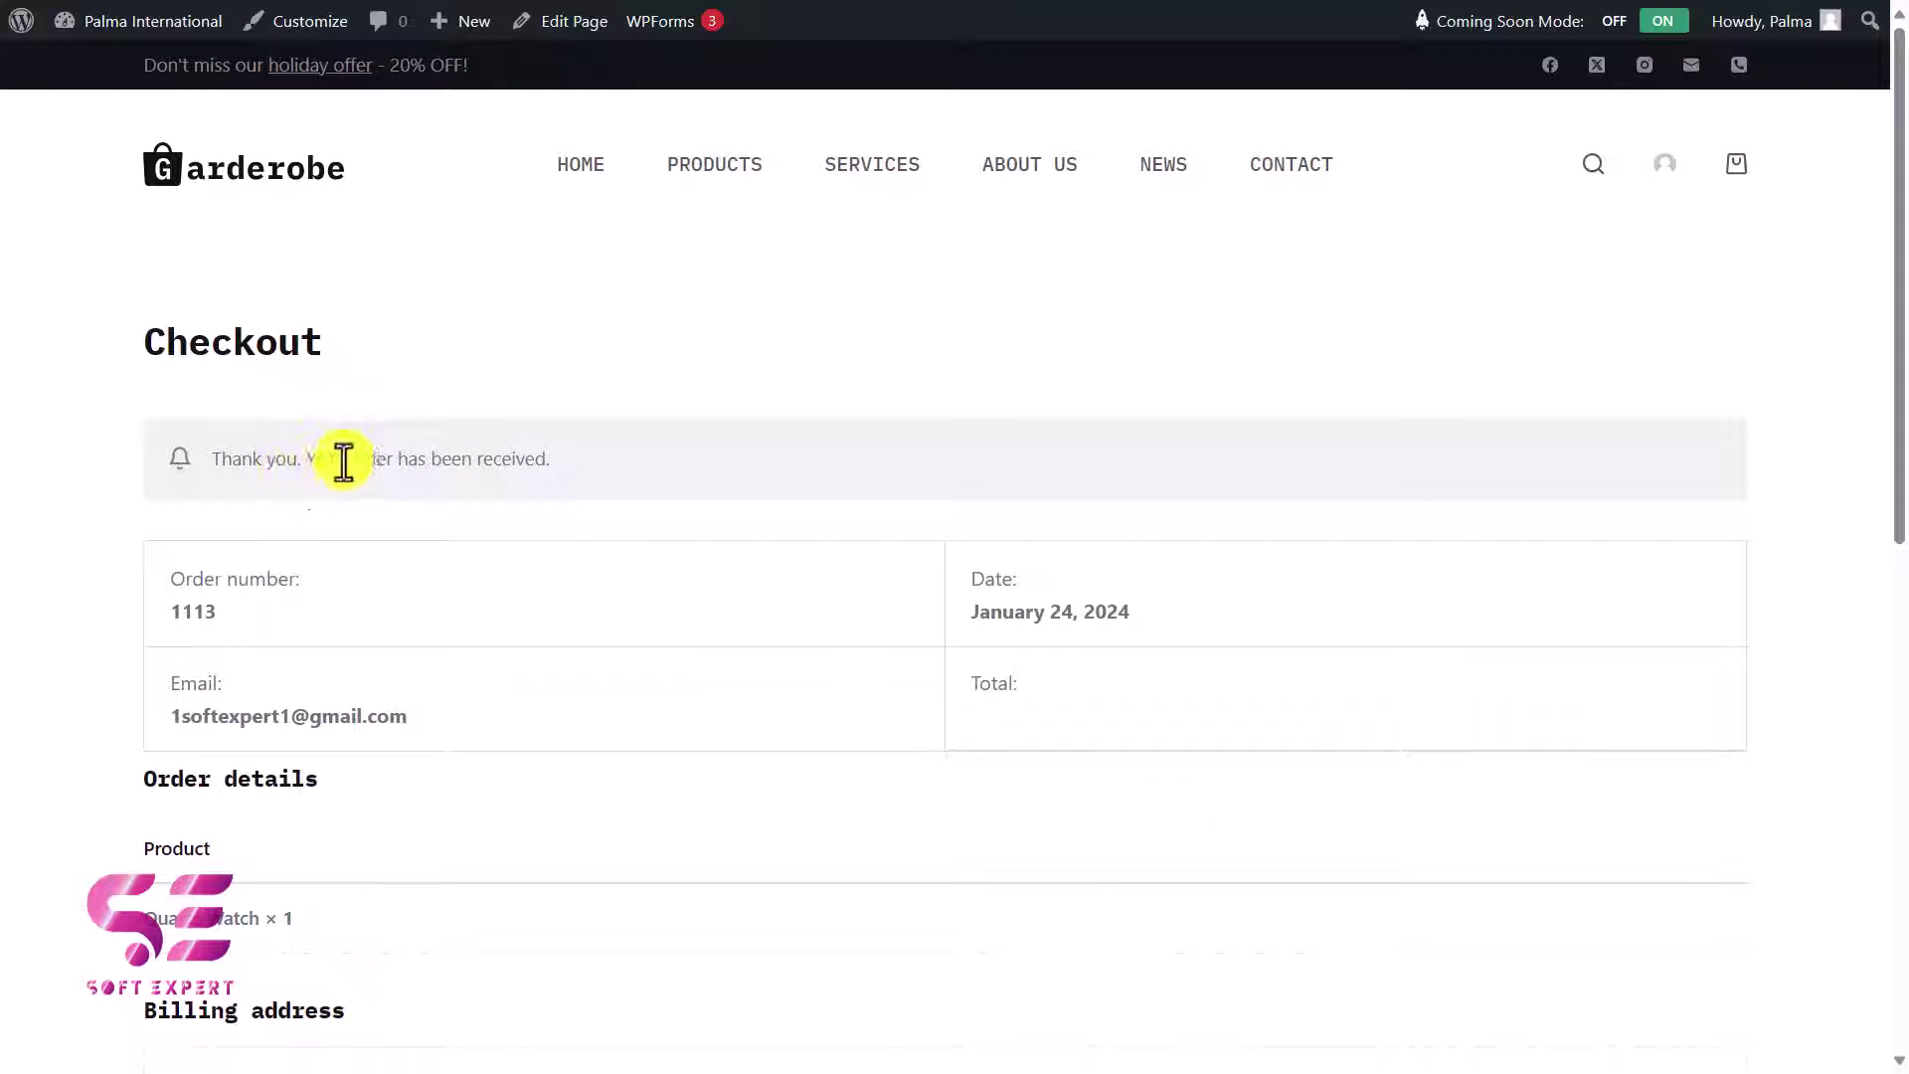
scroll(616, 522, "down", 1)
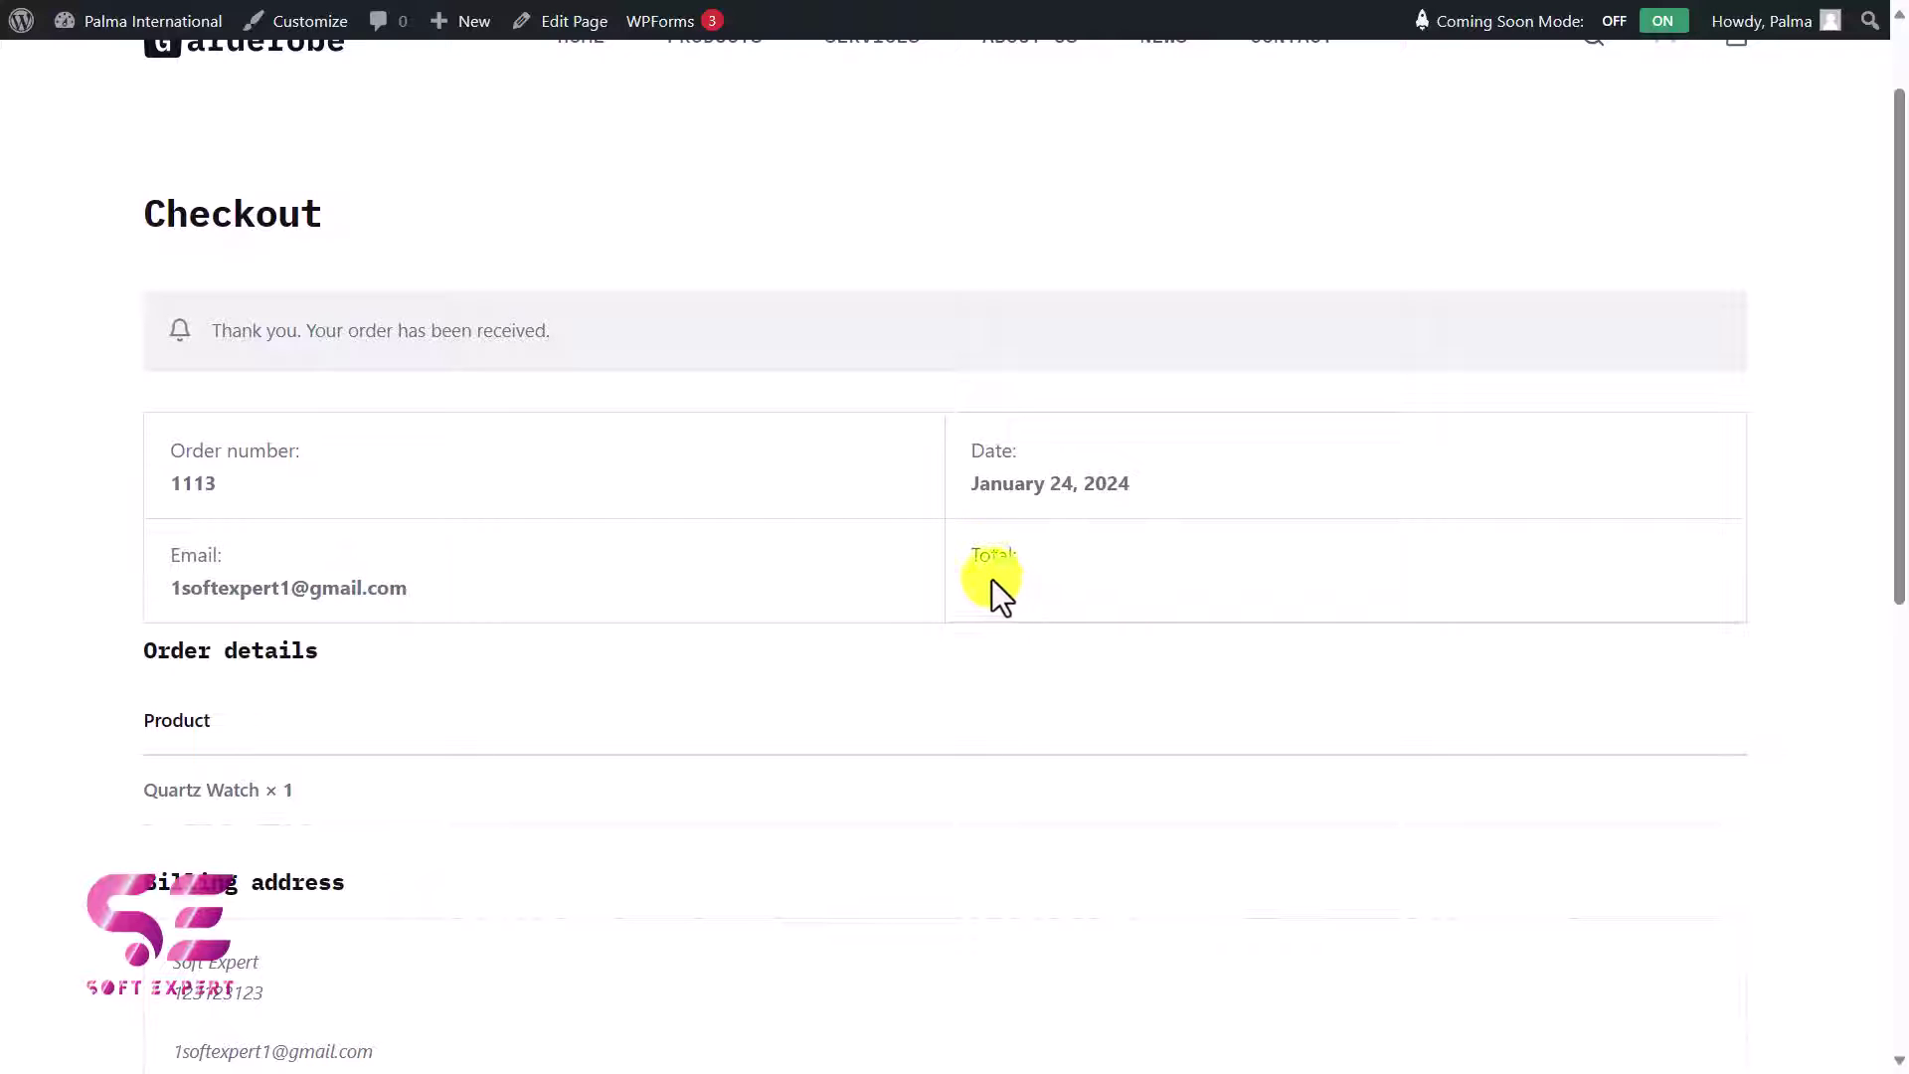
scroll(646, 596, "down", 2)
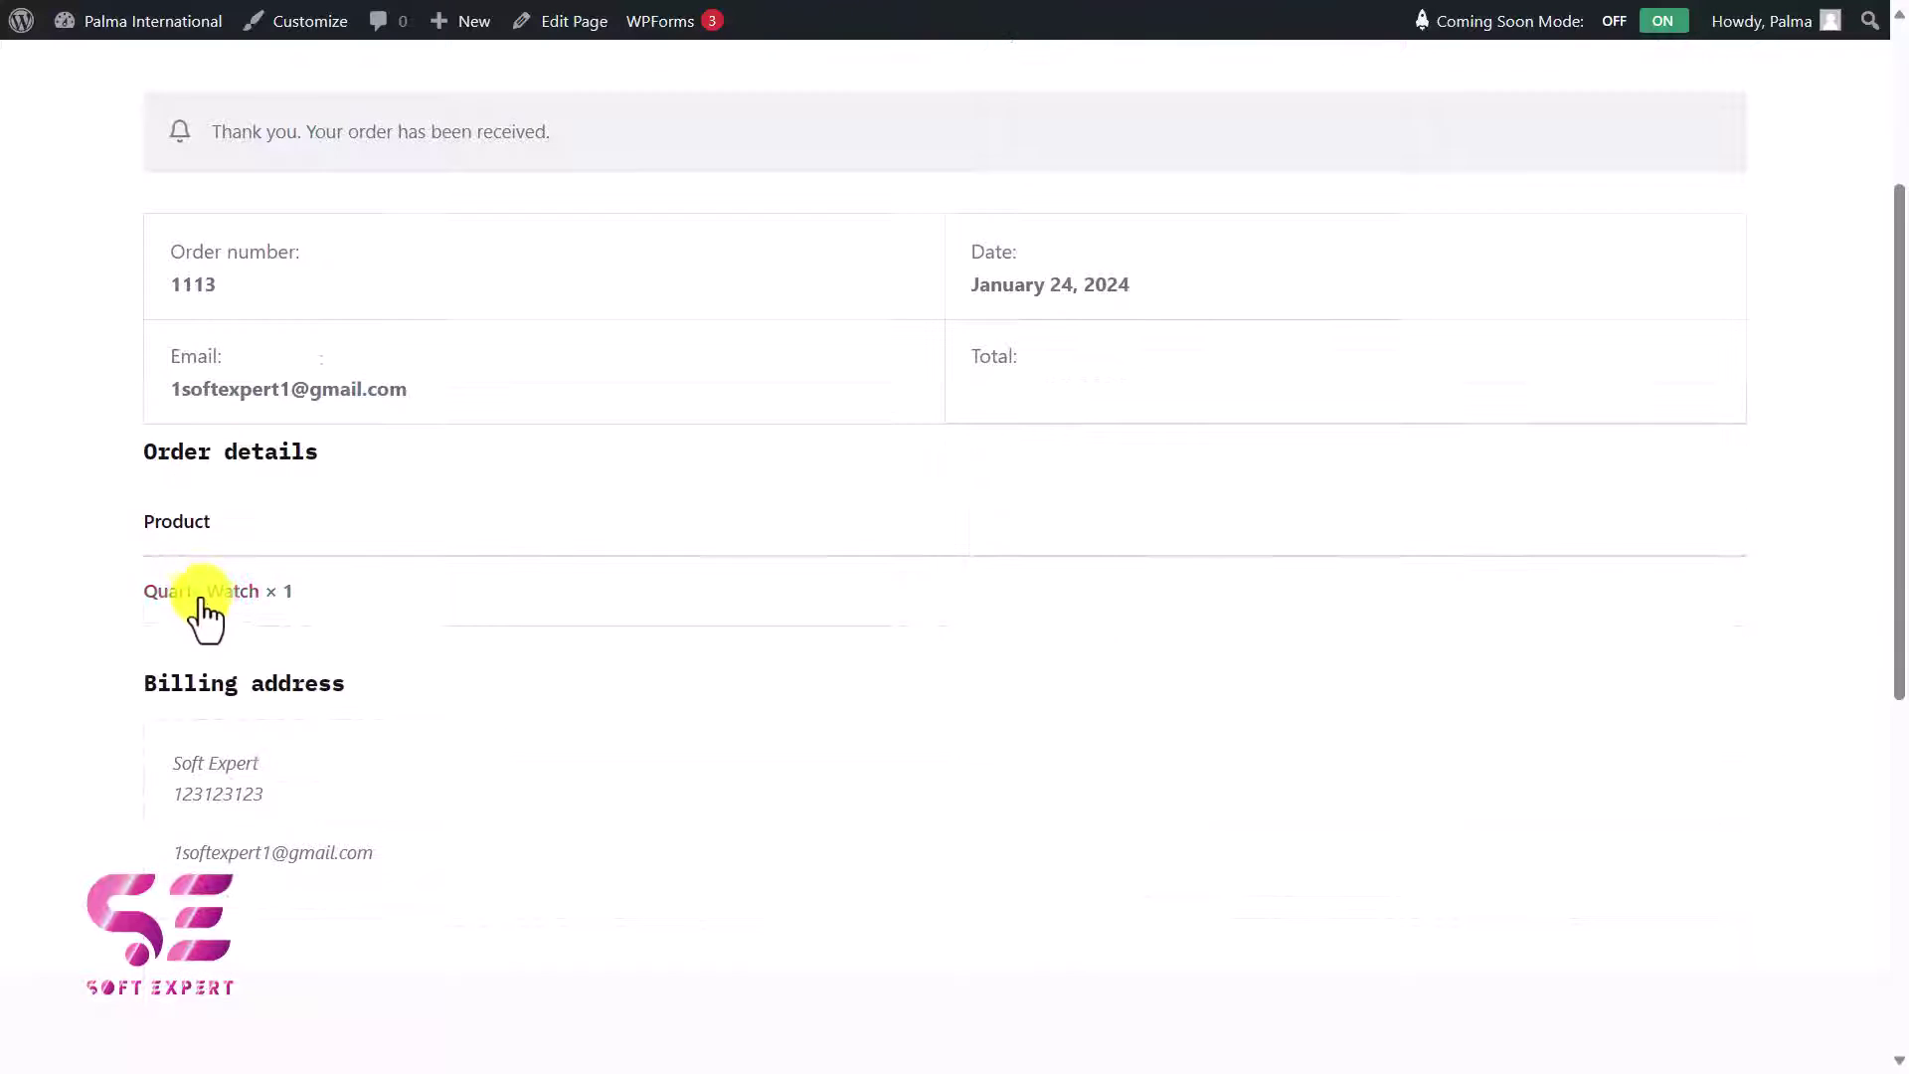
scroll(302, 602, "down", 1)
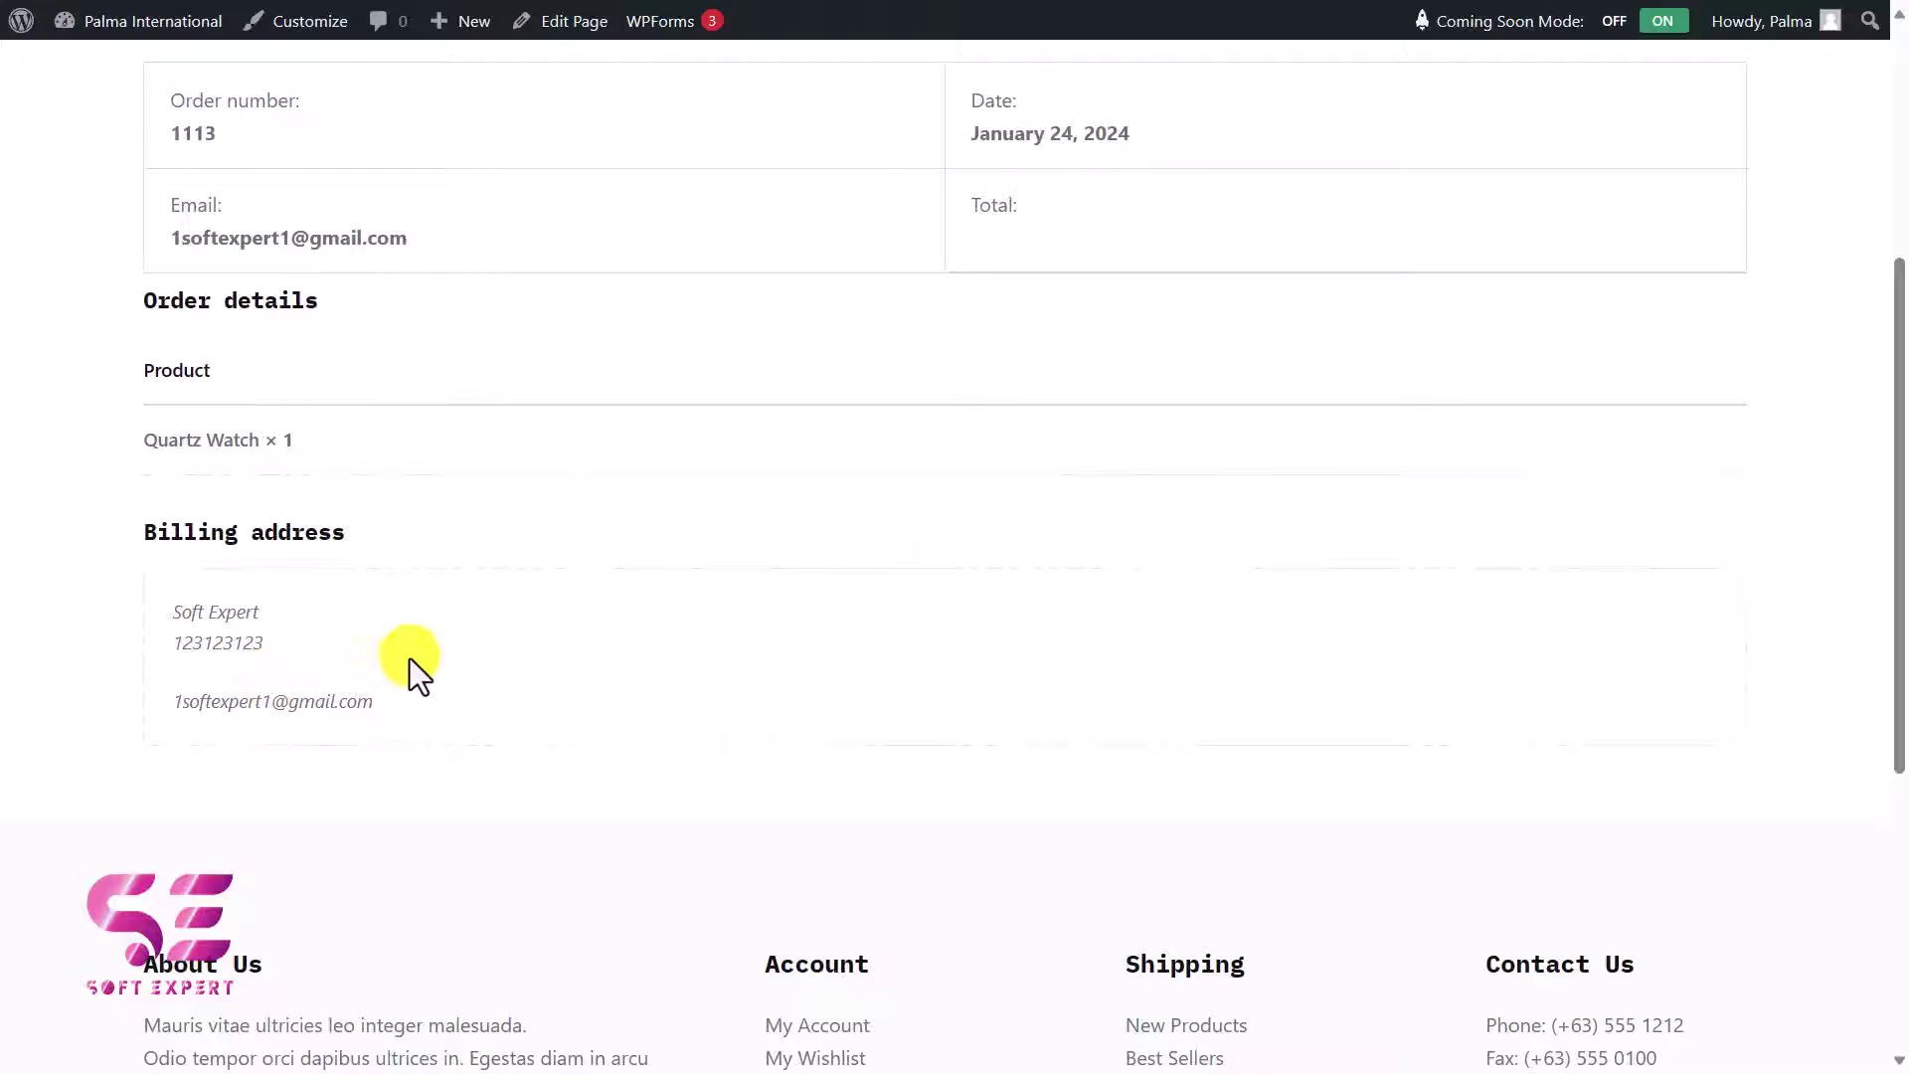
scroll(354, 624, "up", 1)
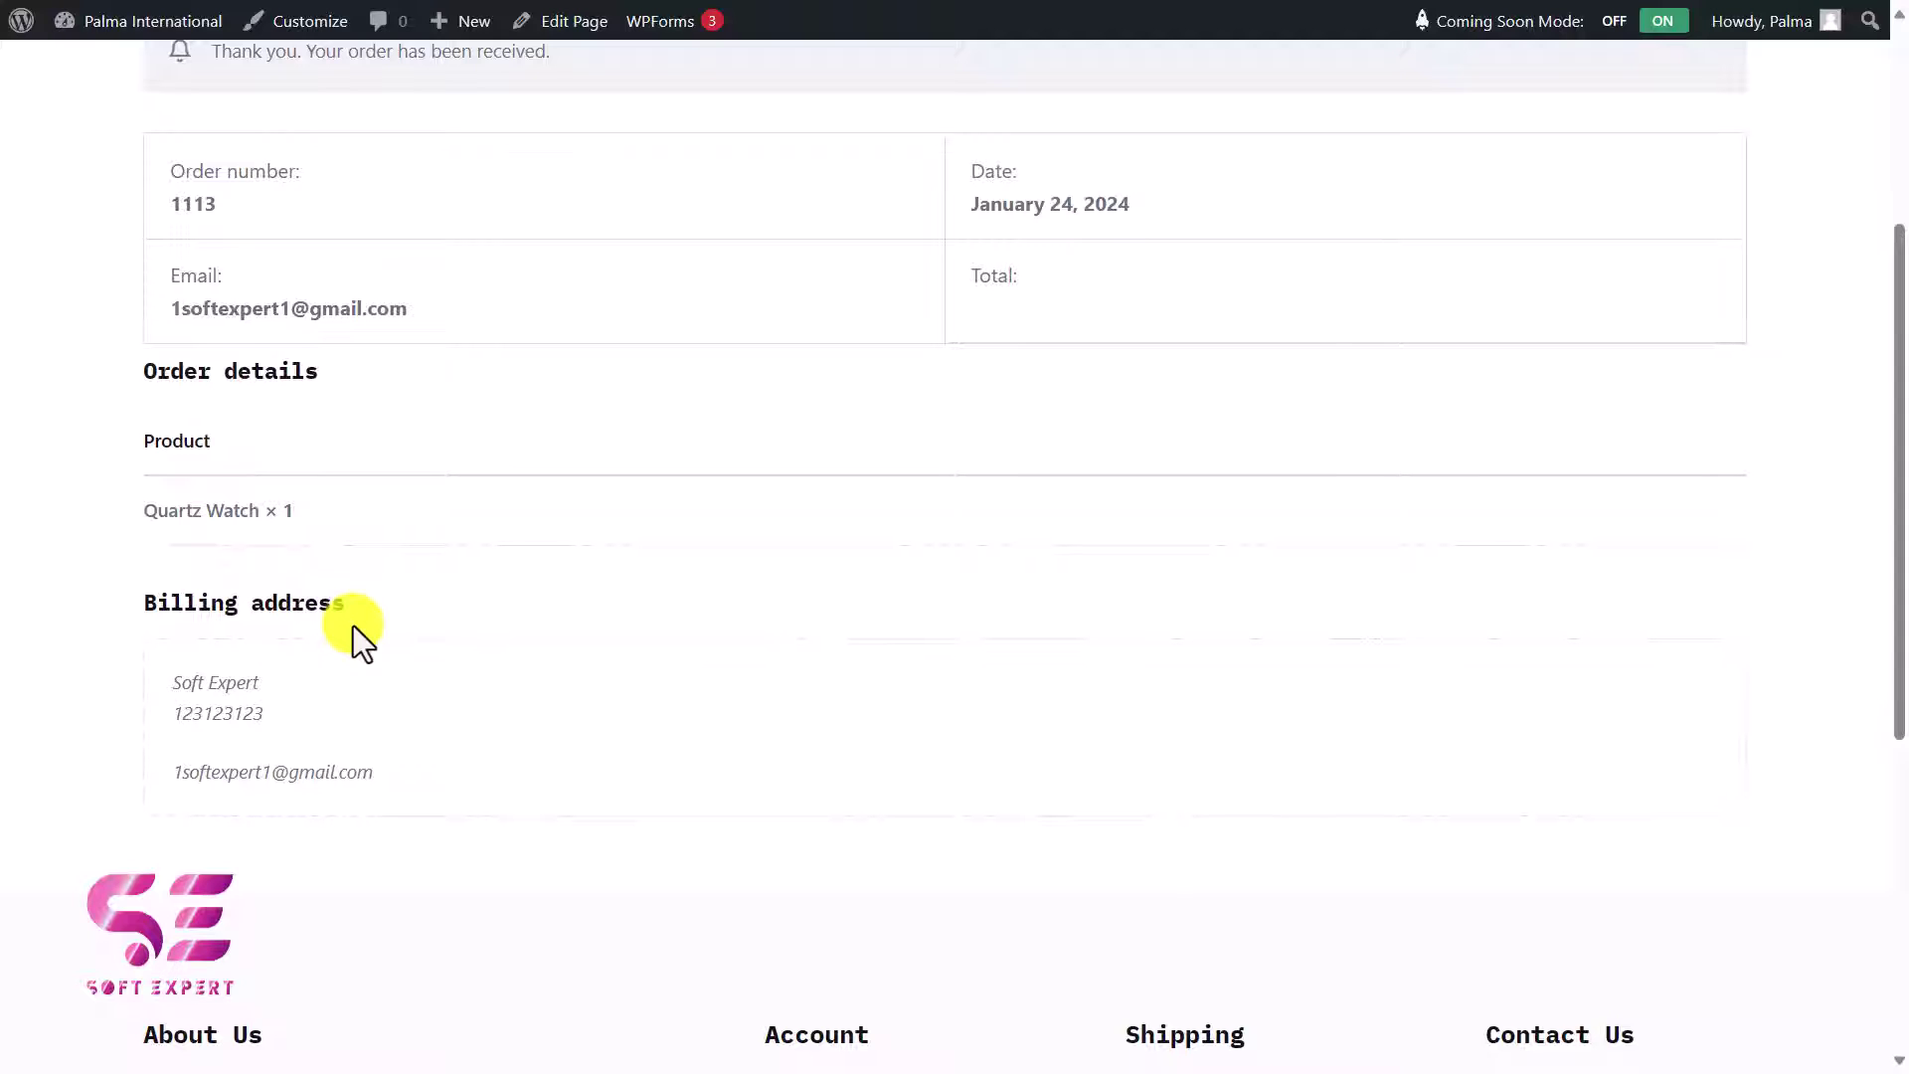
scroll(844, 336, "up", 1)
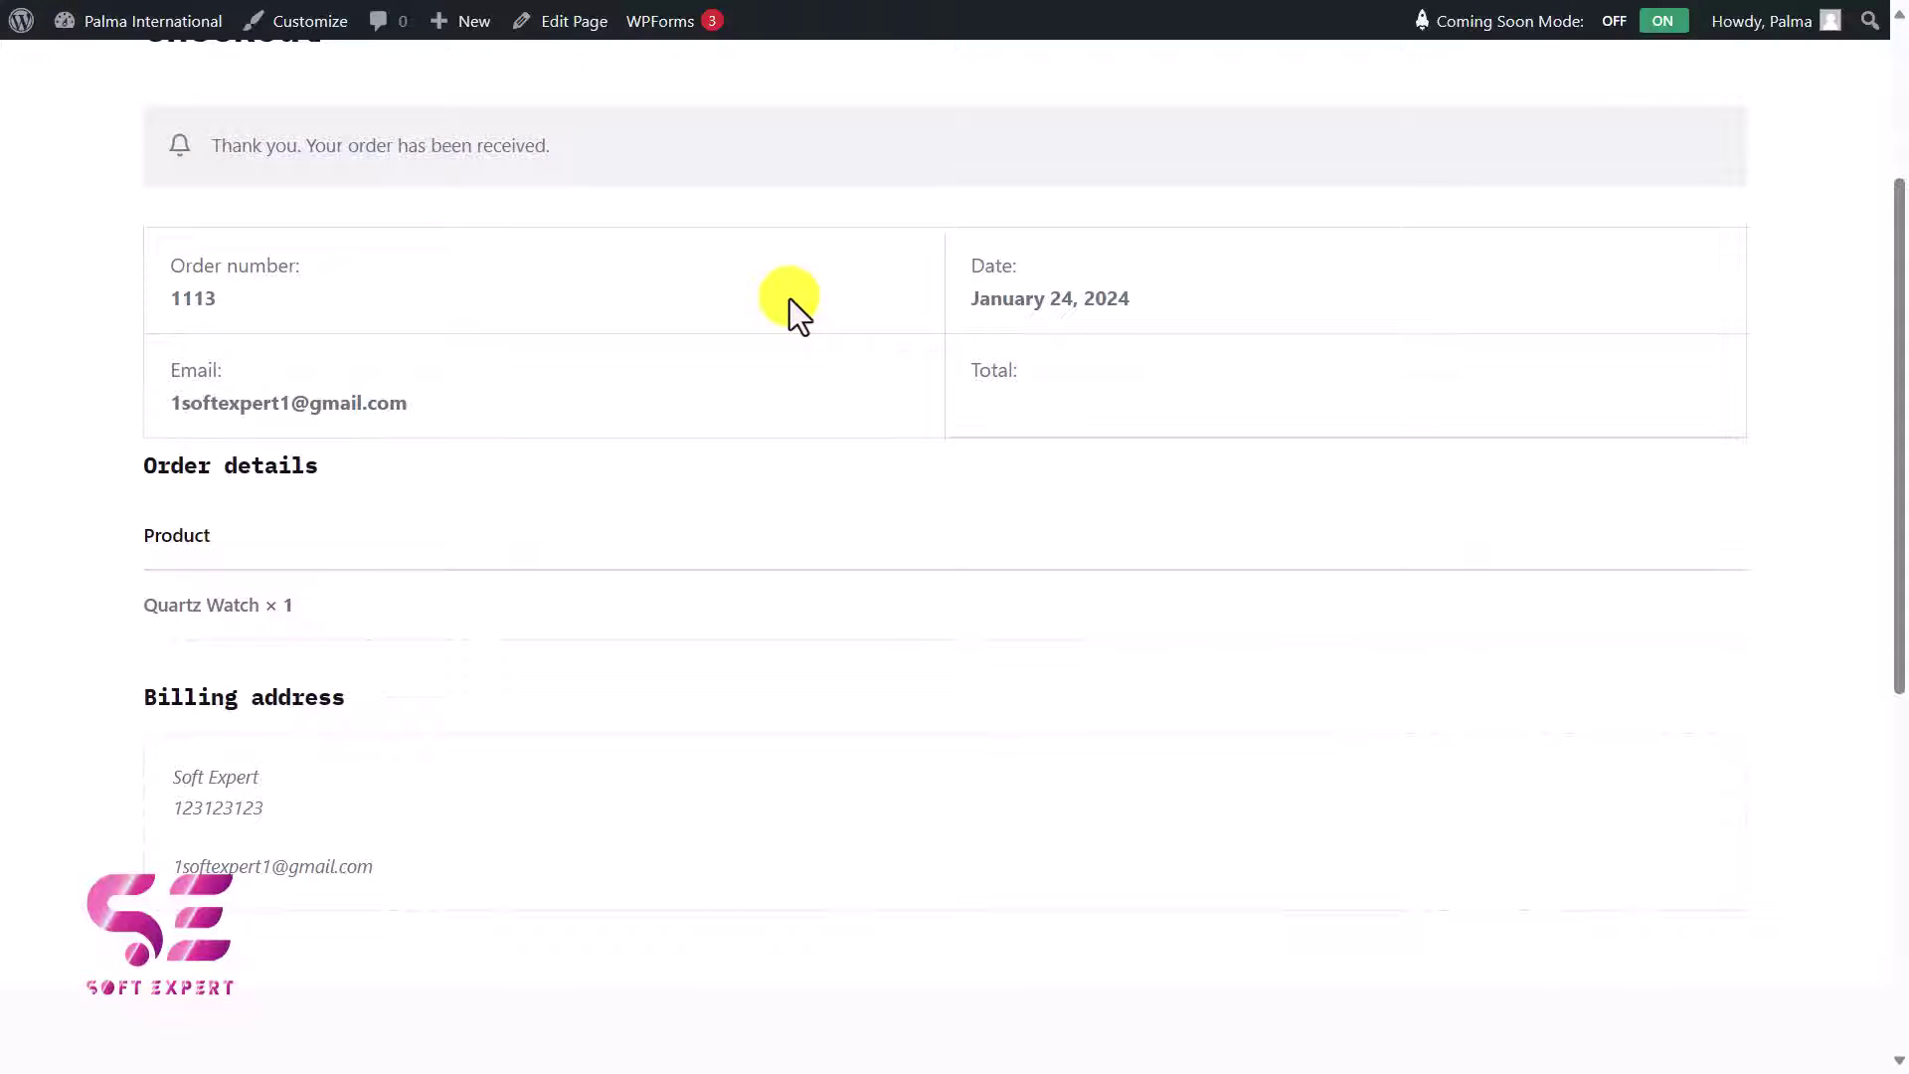
Go to the WooCommerce orders list in the site's admin area and preview the newest order
mouse_move(149, 21)
left_click(255, 63)
left_click(179, 446)
left_click(241, 489)
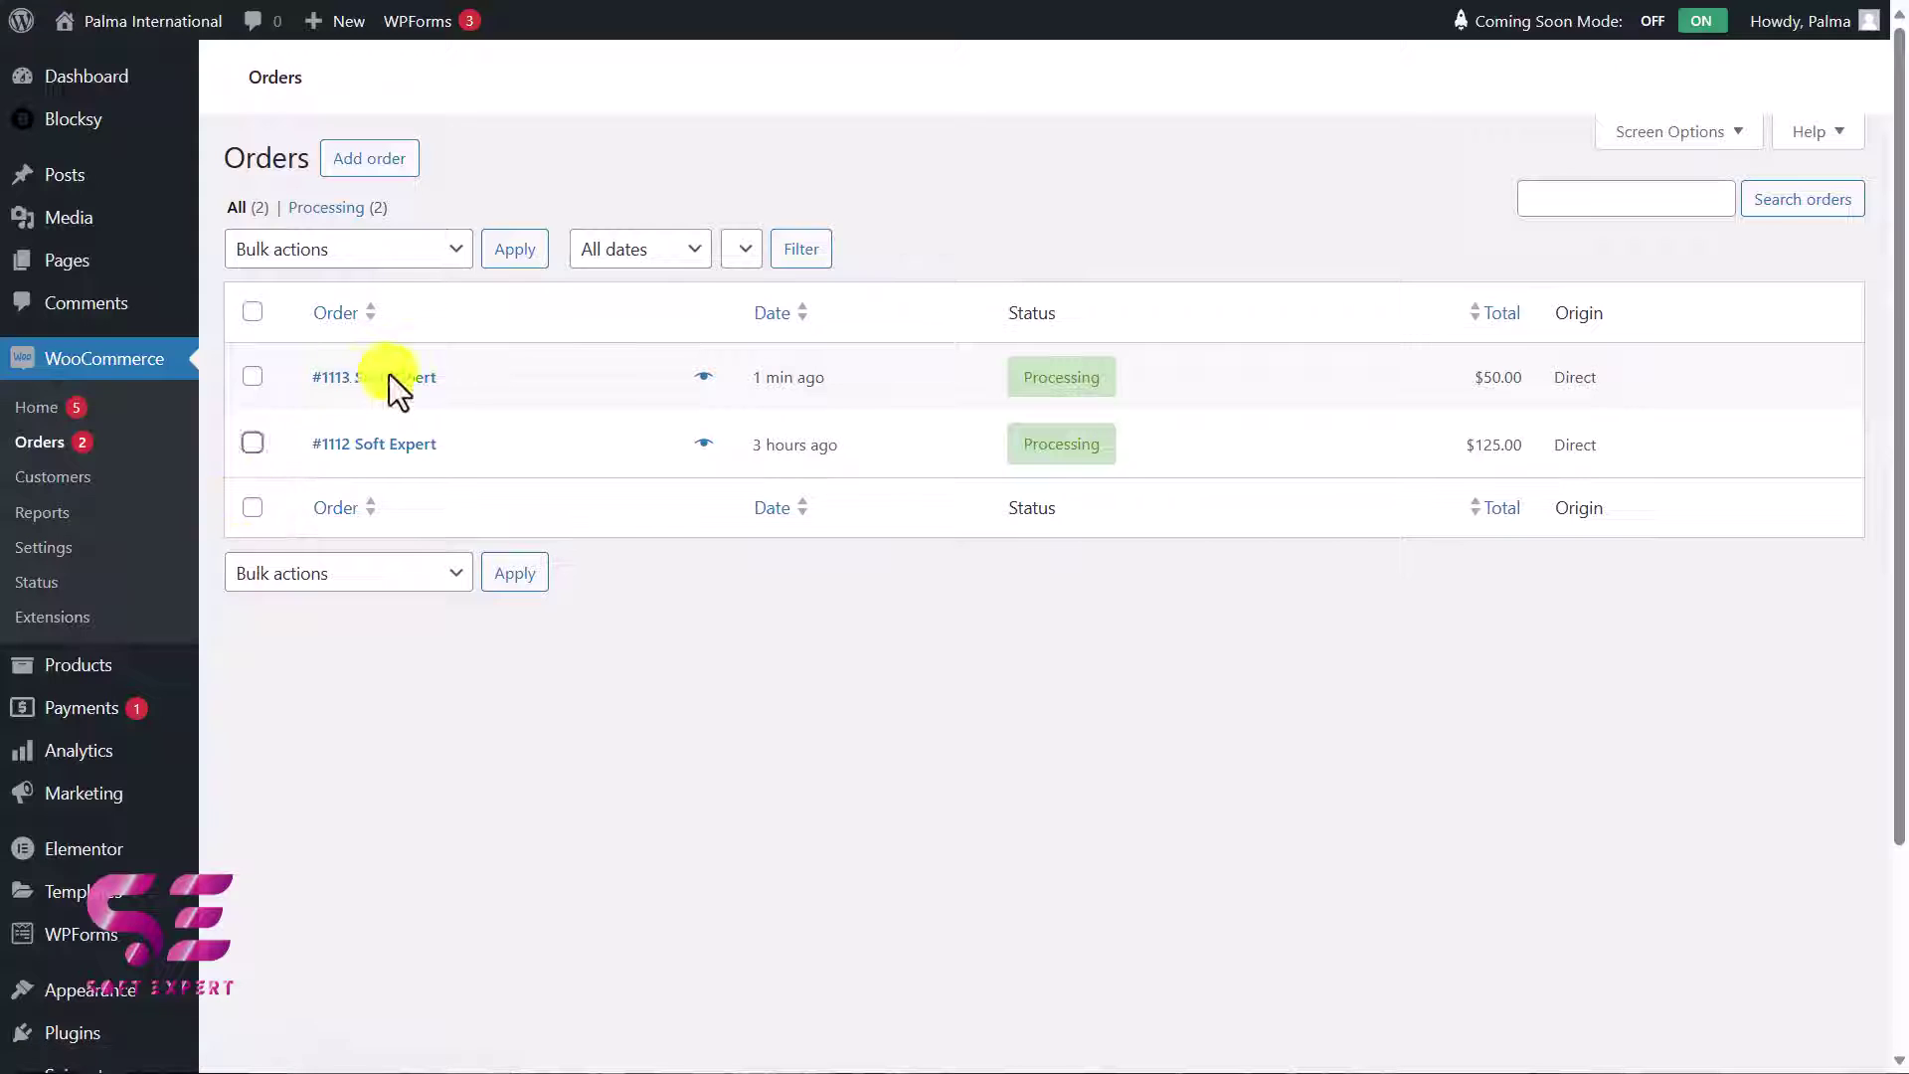
left_click(704, 378)
left_click_drag(499, 433, 613, 457)
left_click(612, 456)
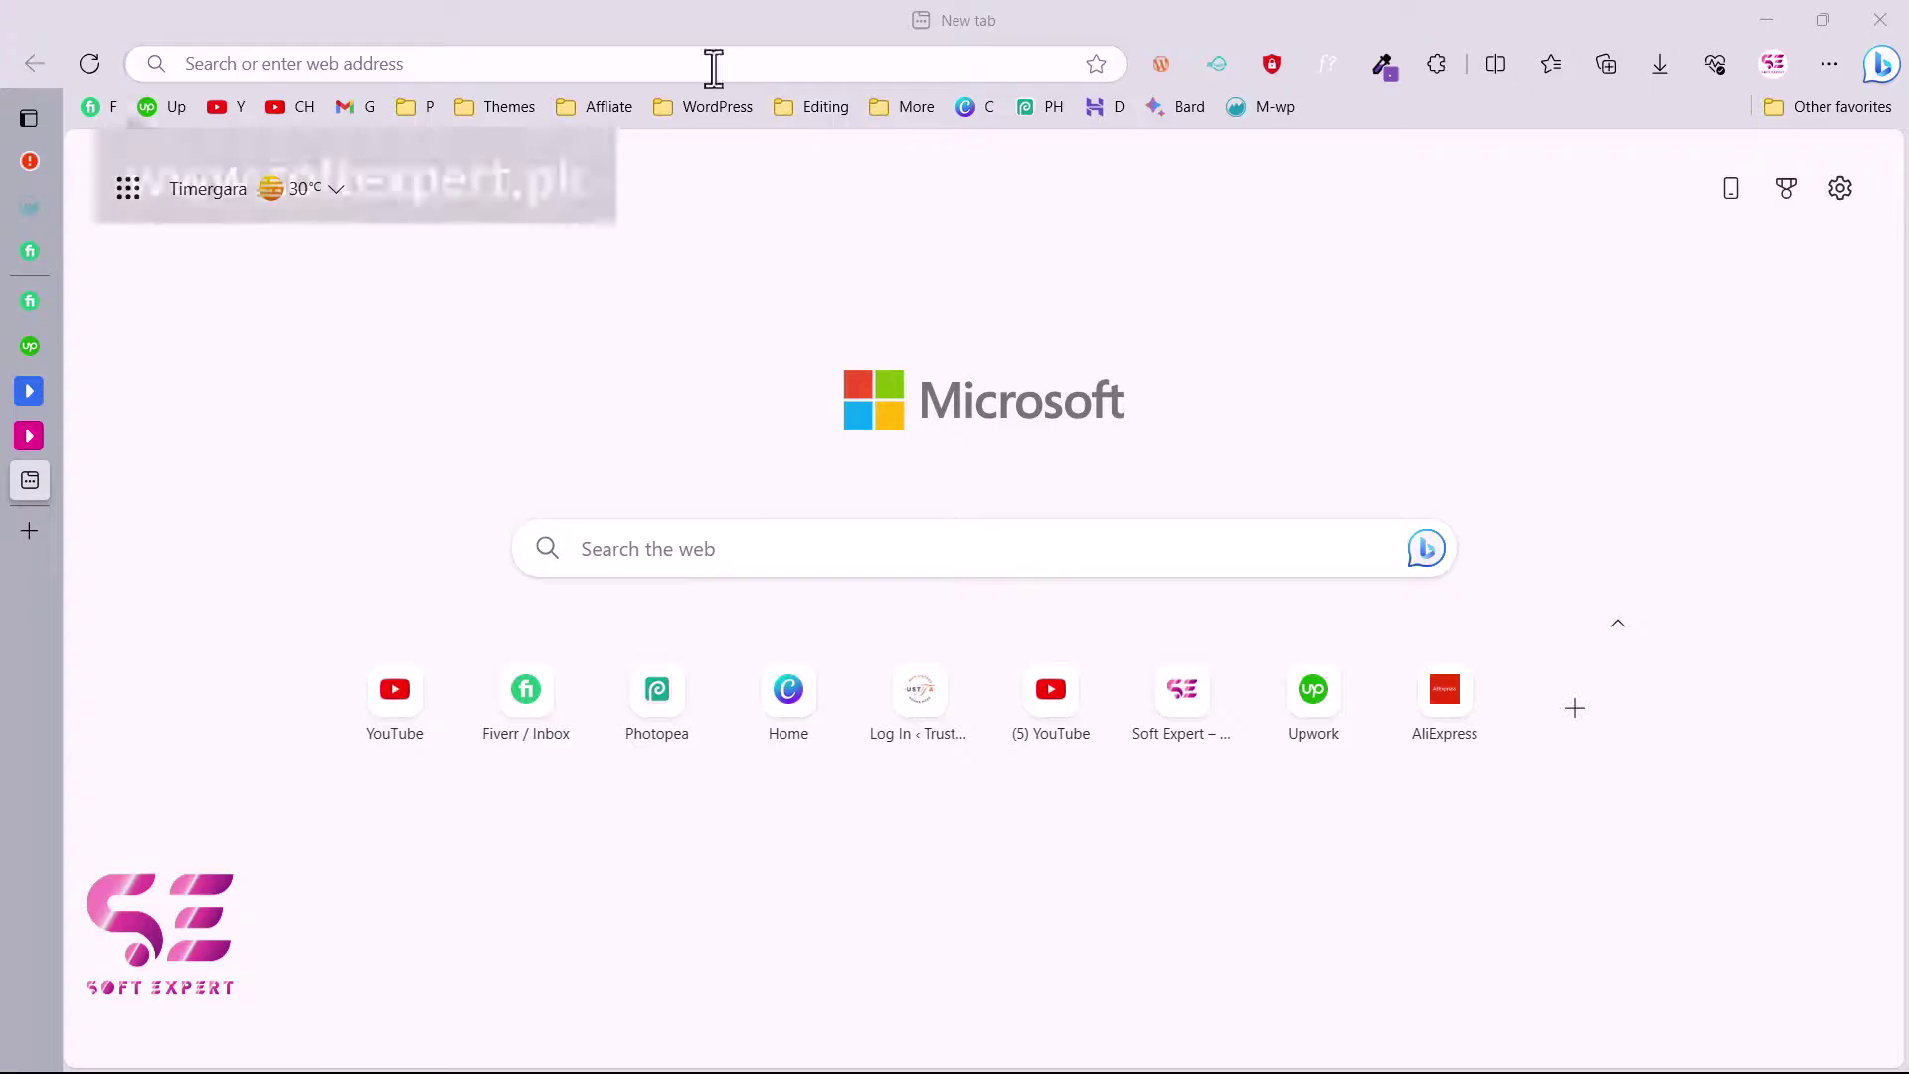
Open the softexpert.pk website in the empty browser tab and look through its home page
left_click(712, 63)
type("softexpert.pk")
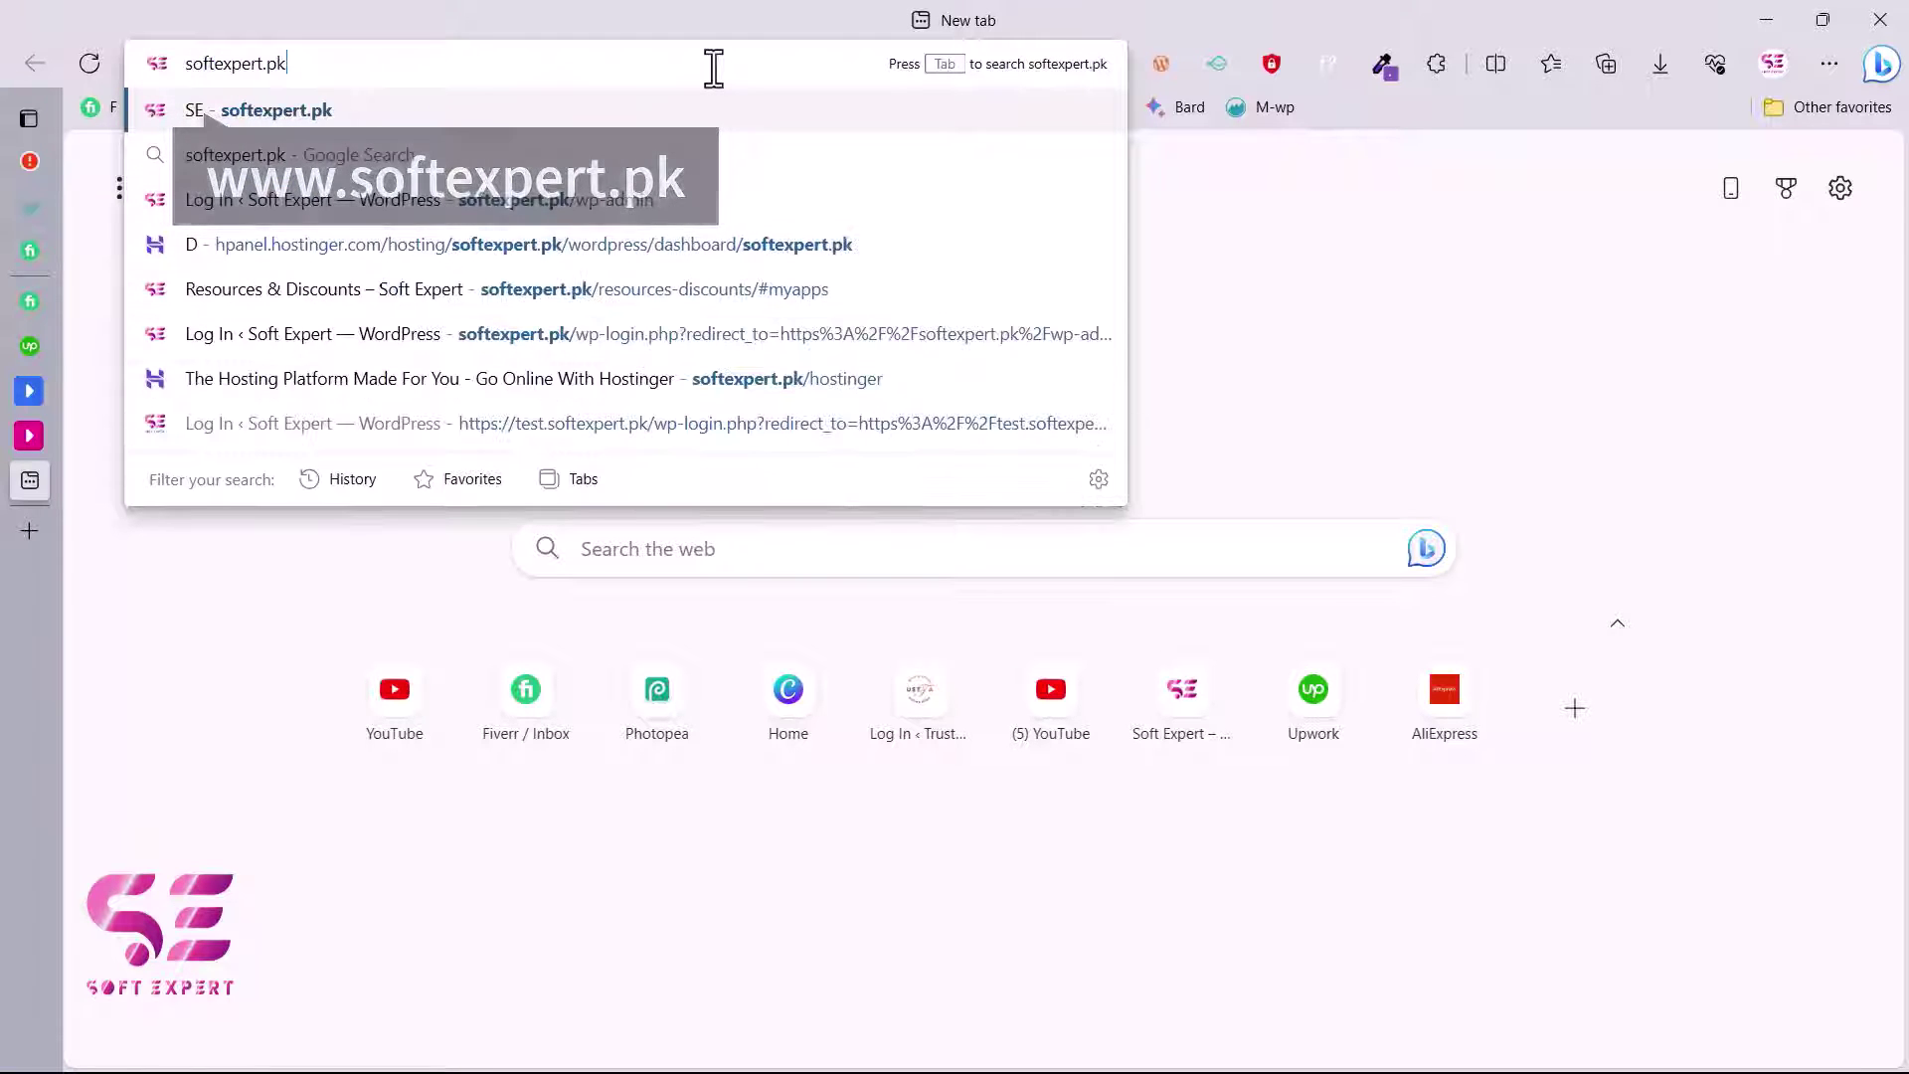
key("End")
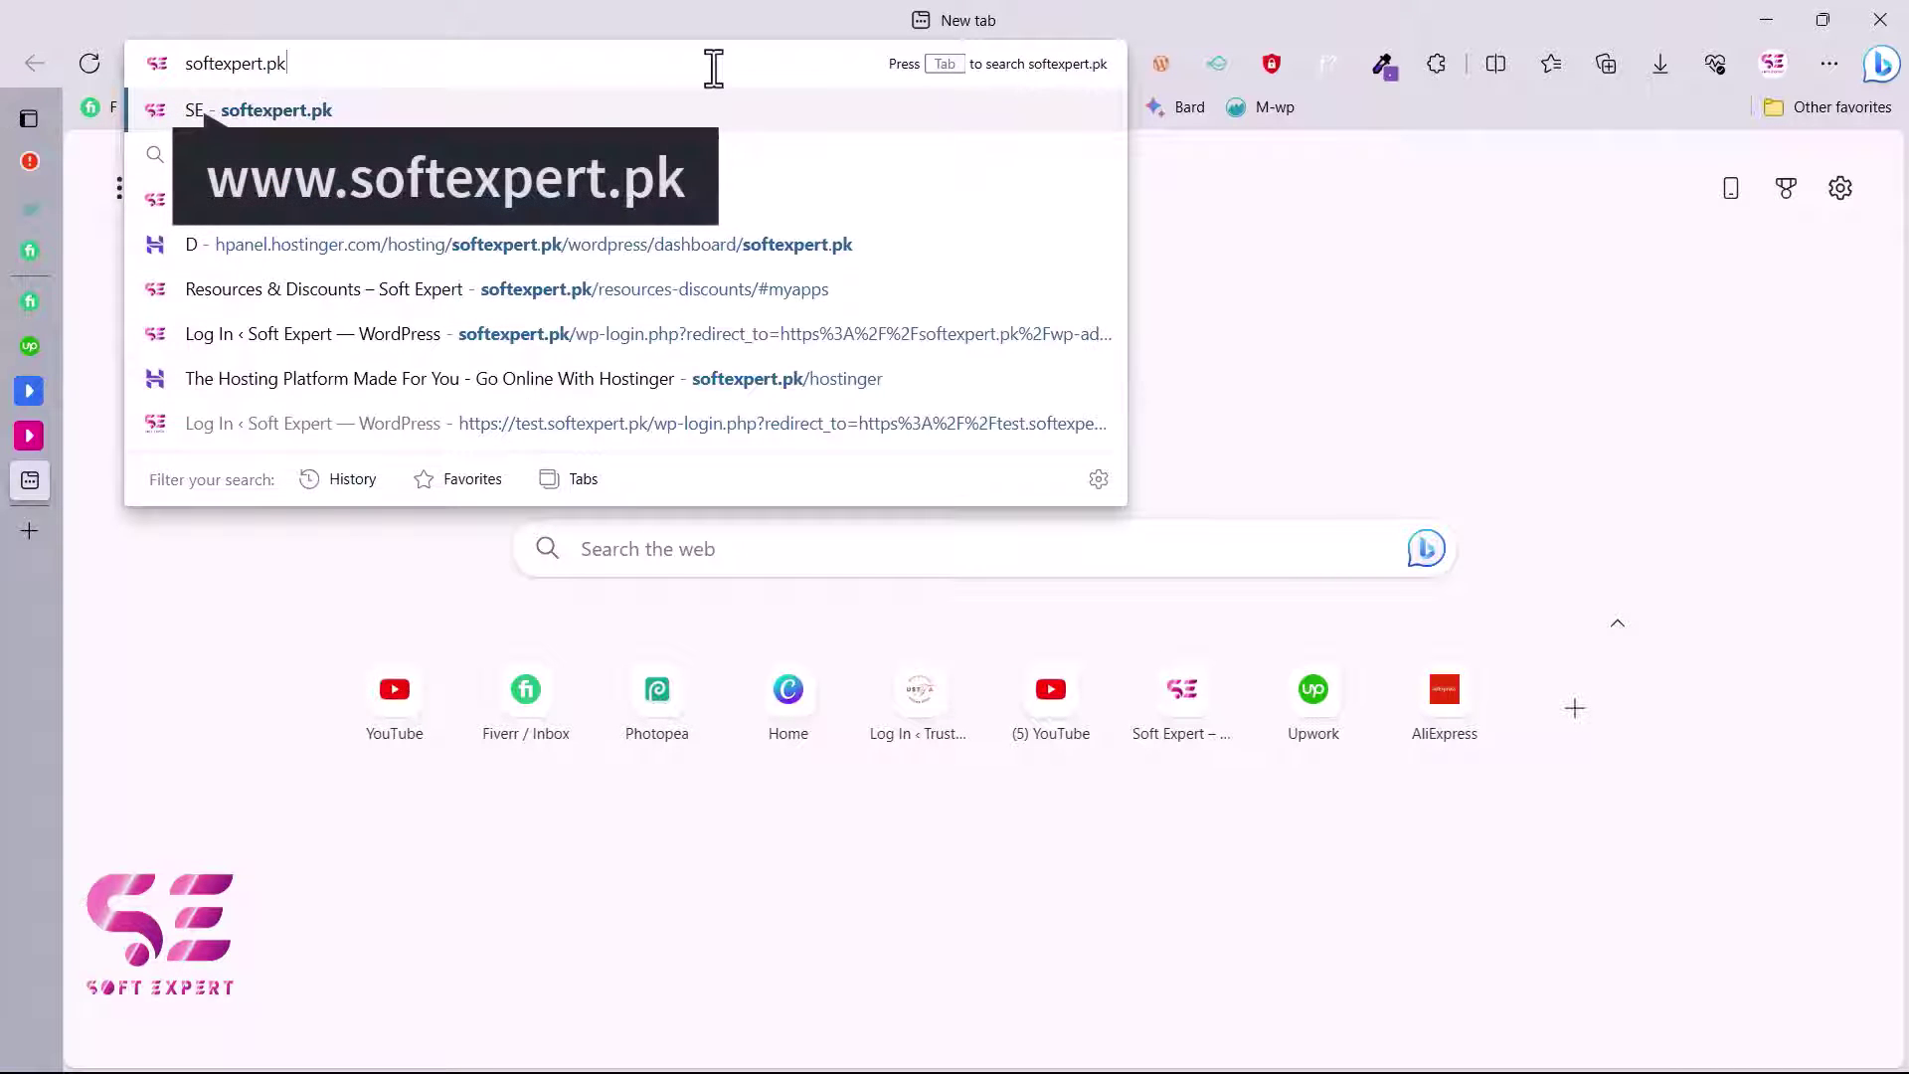
key("Return")
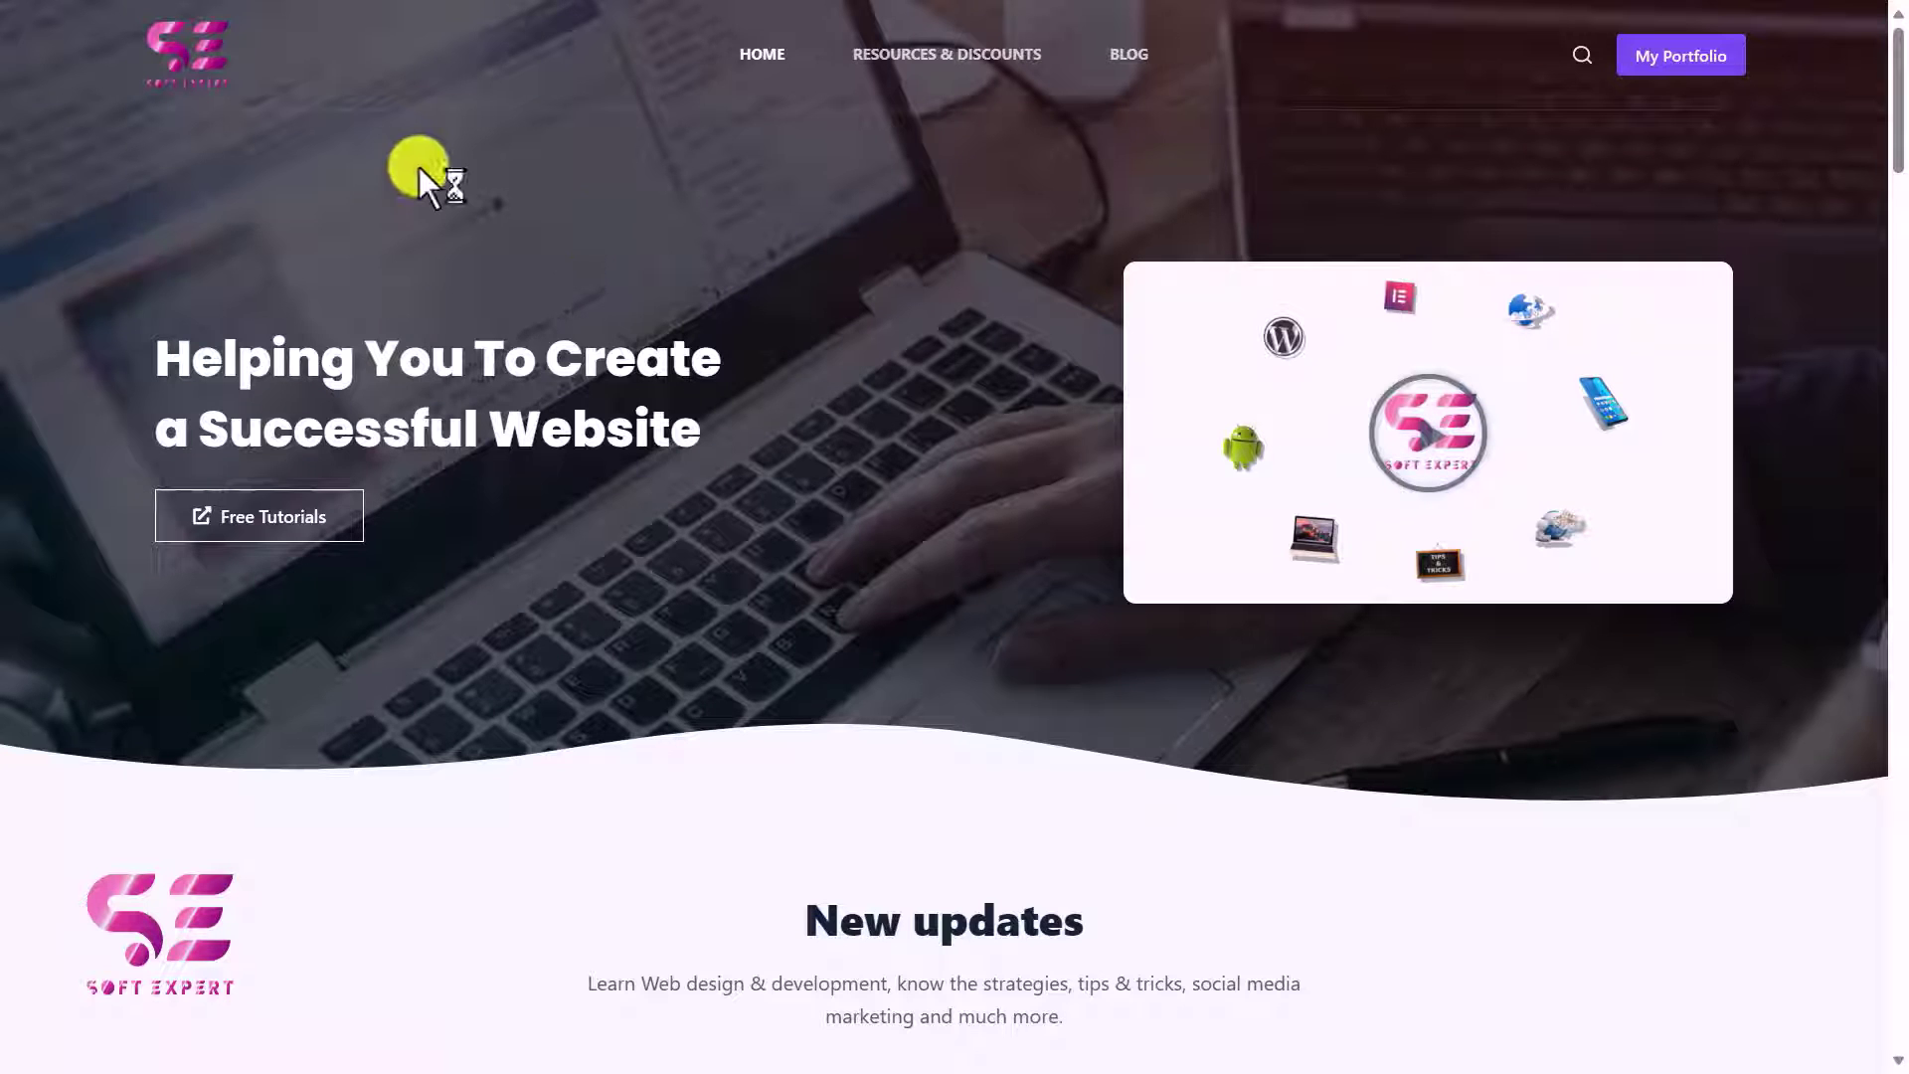
scroll(626, 366, "down", 10)
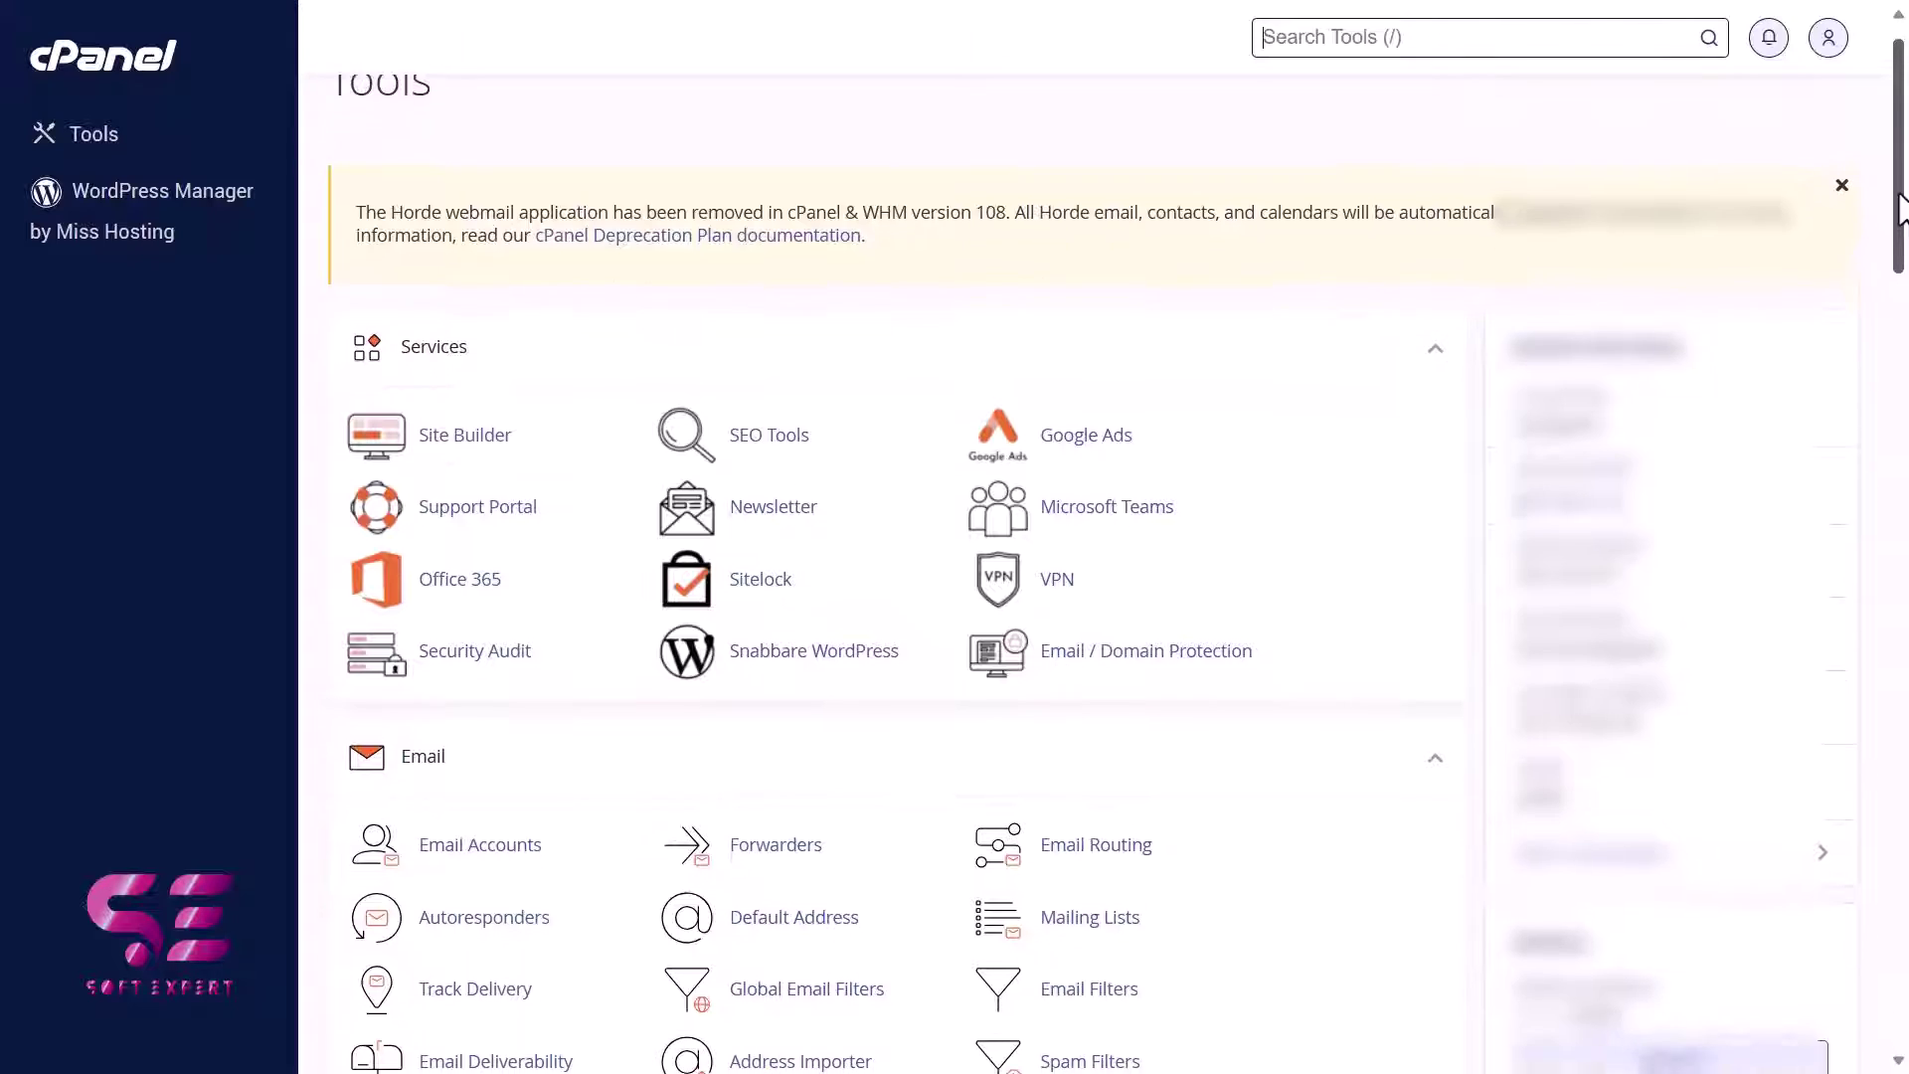
Look through the cPanel tools page and compare Hostinger's Premium, Business and Cloud Startup WordPress hosting plans
scroll(1900, 263, "down", 5)
left_click_drag(1901, 264, 1902, 764)
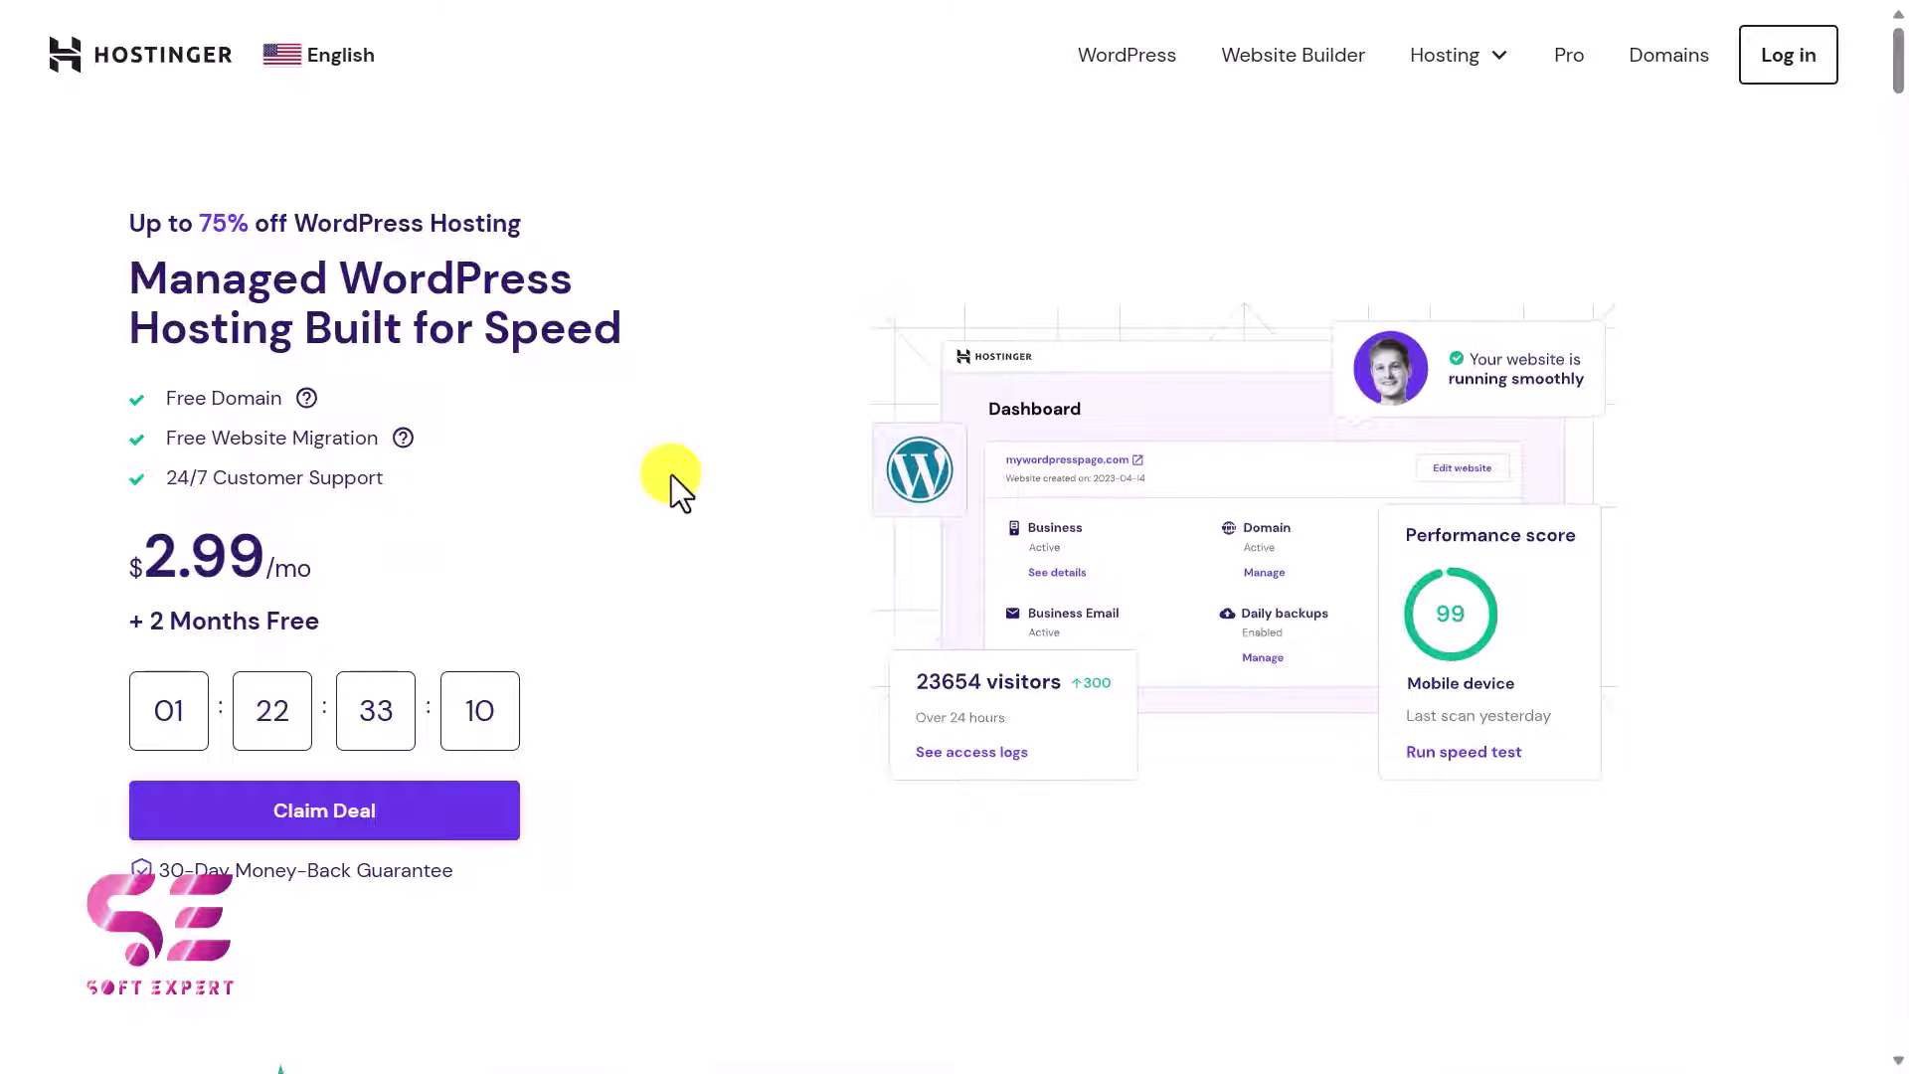
scroll(672, 477, "down", 10)
scroll(671, 475, "down", 5)
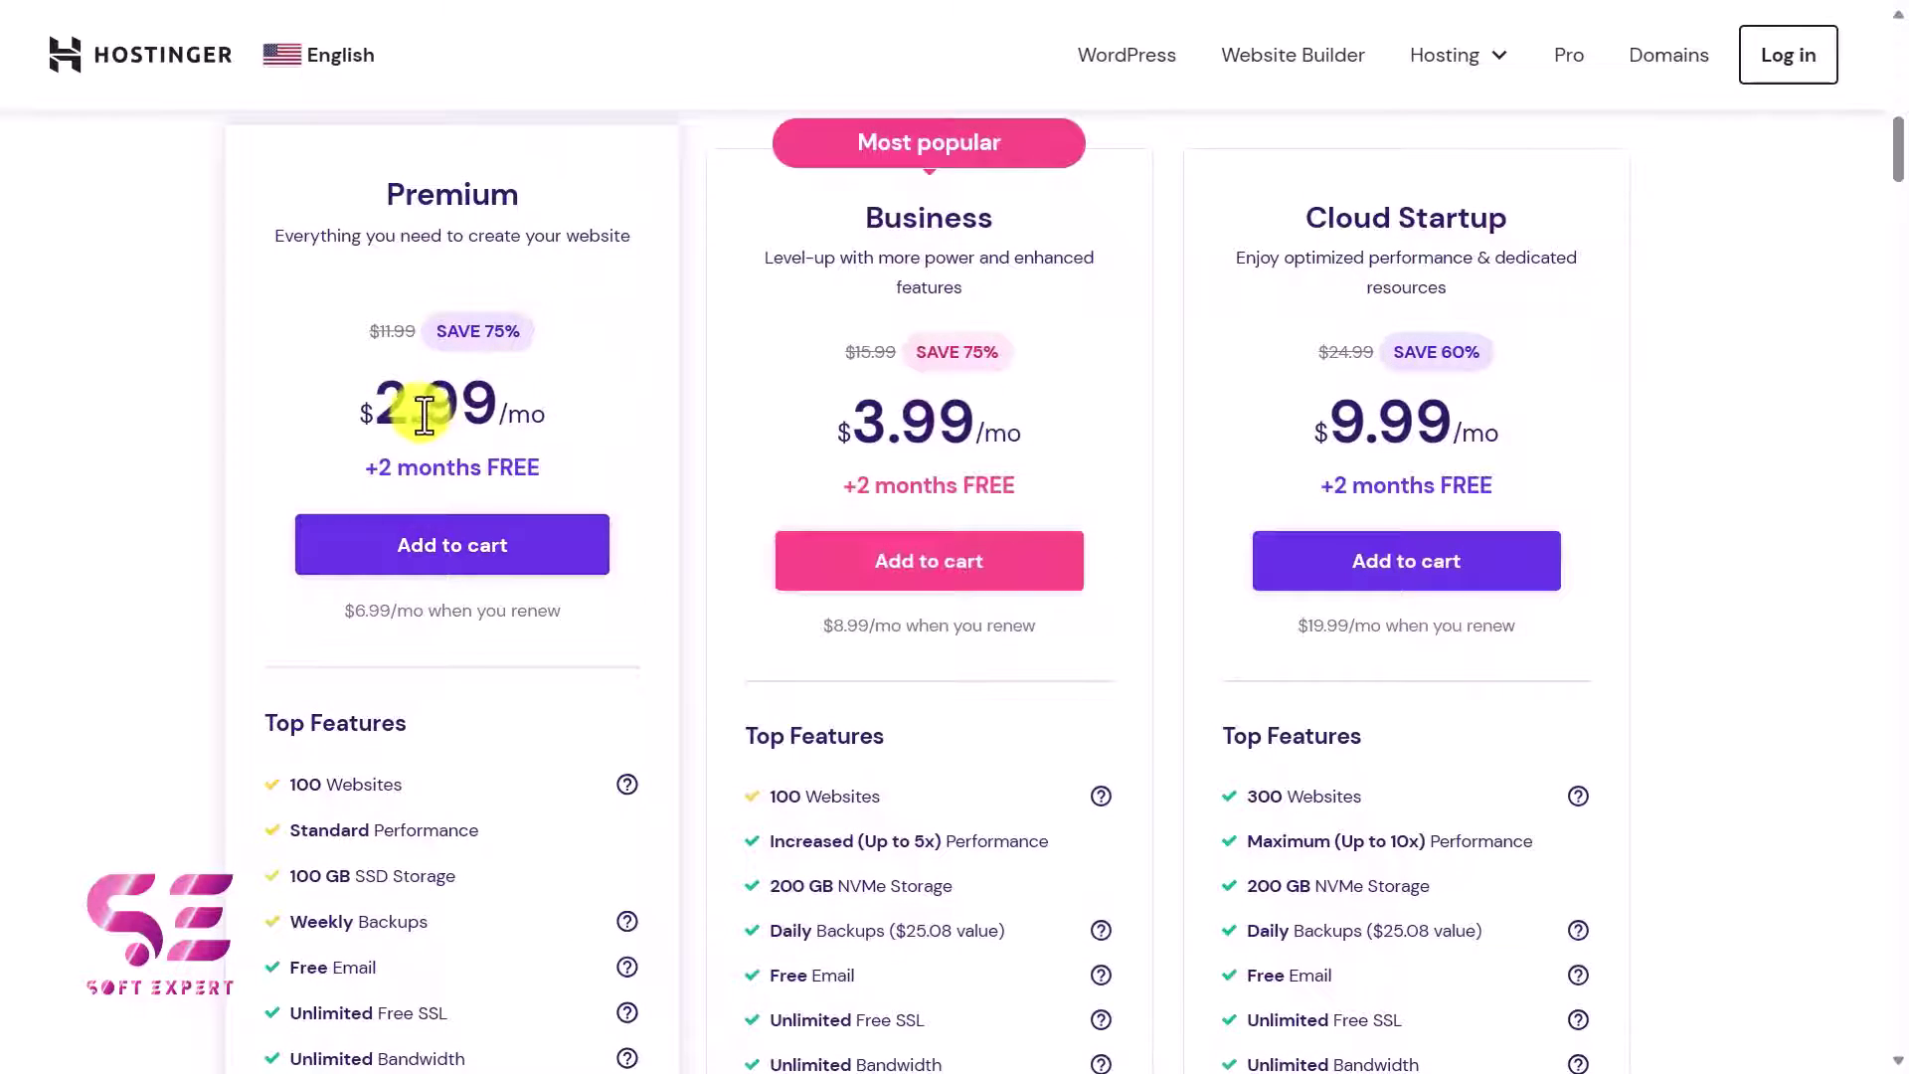
scroll(664, 529, "down", 3)
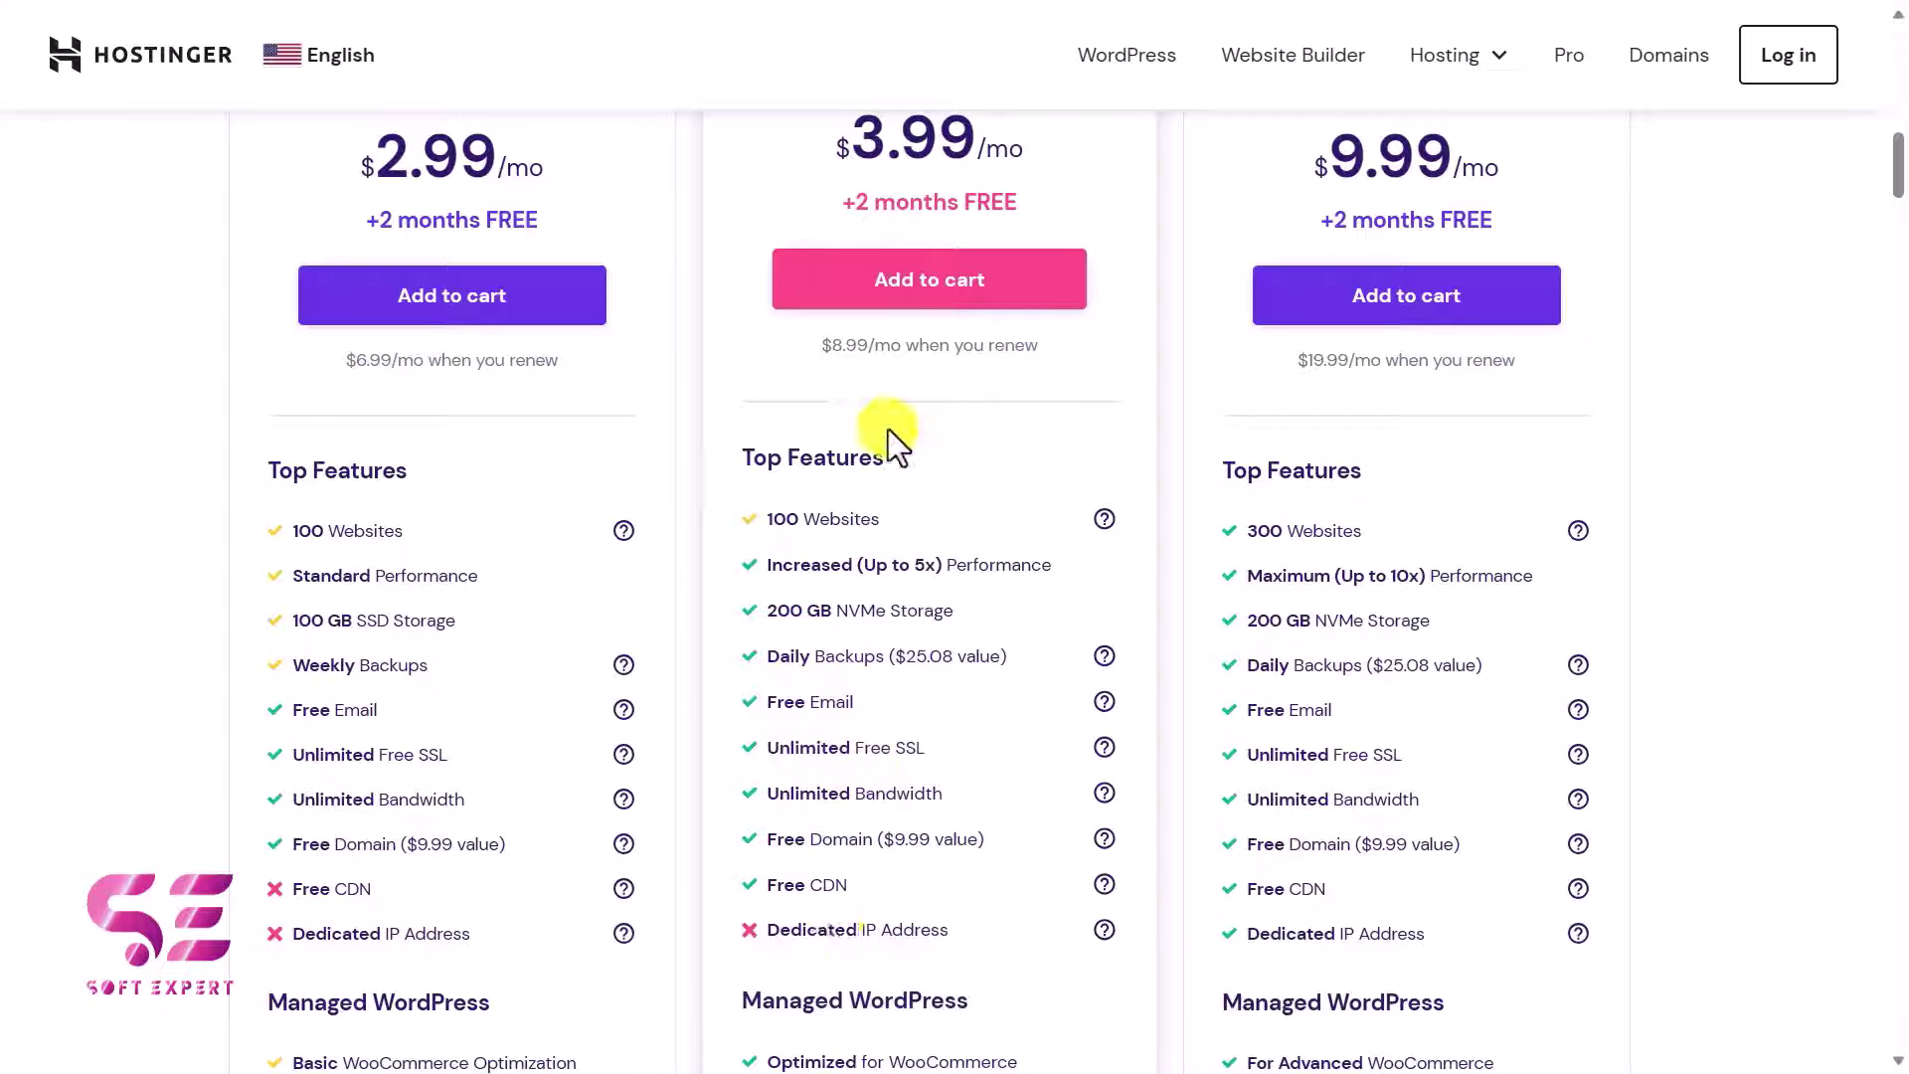
scroll(840, 452, "up", 2)
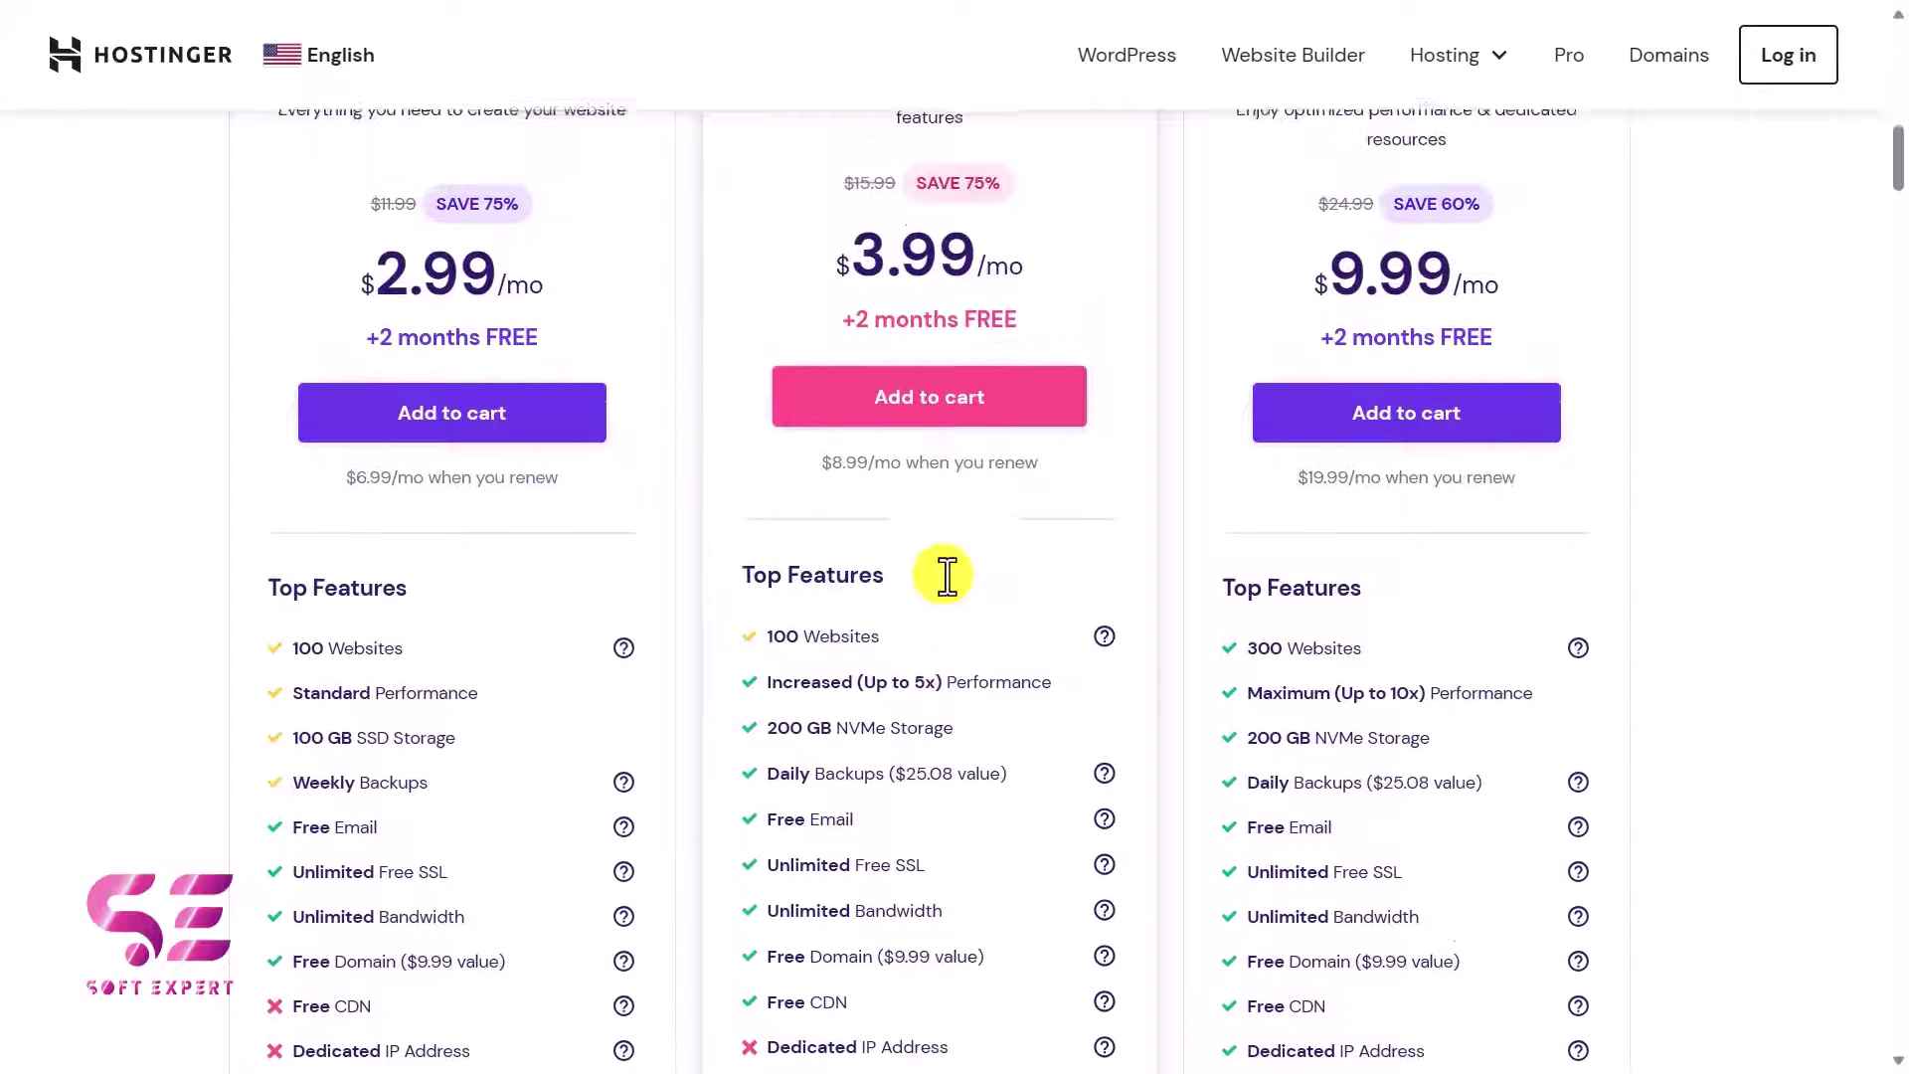
scroll(937, 553, "up", 2)
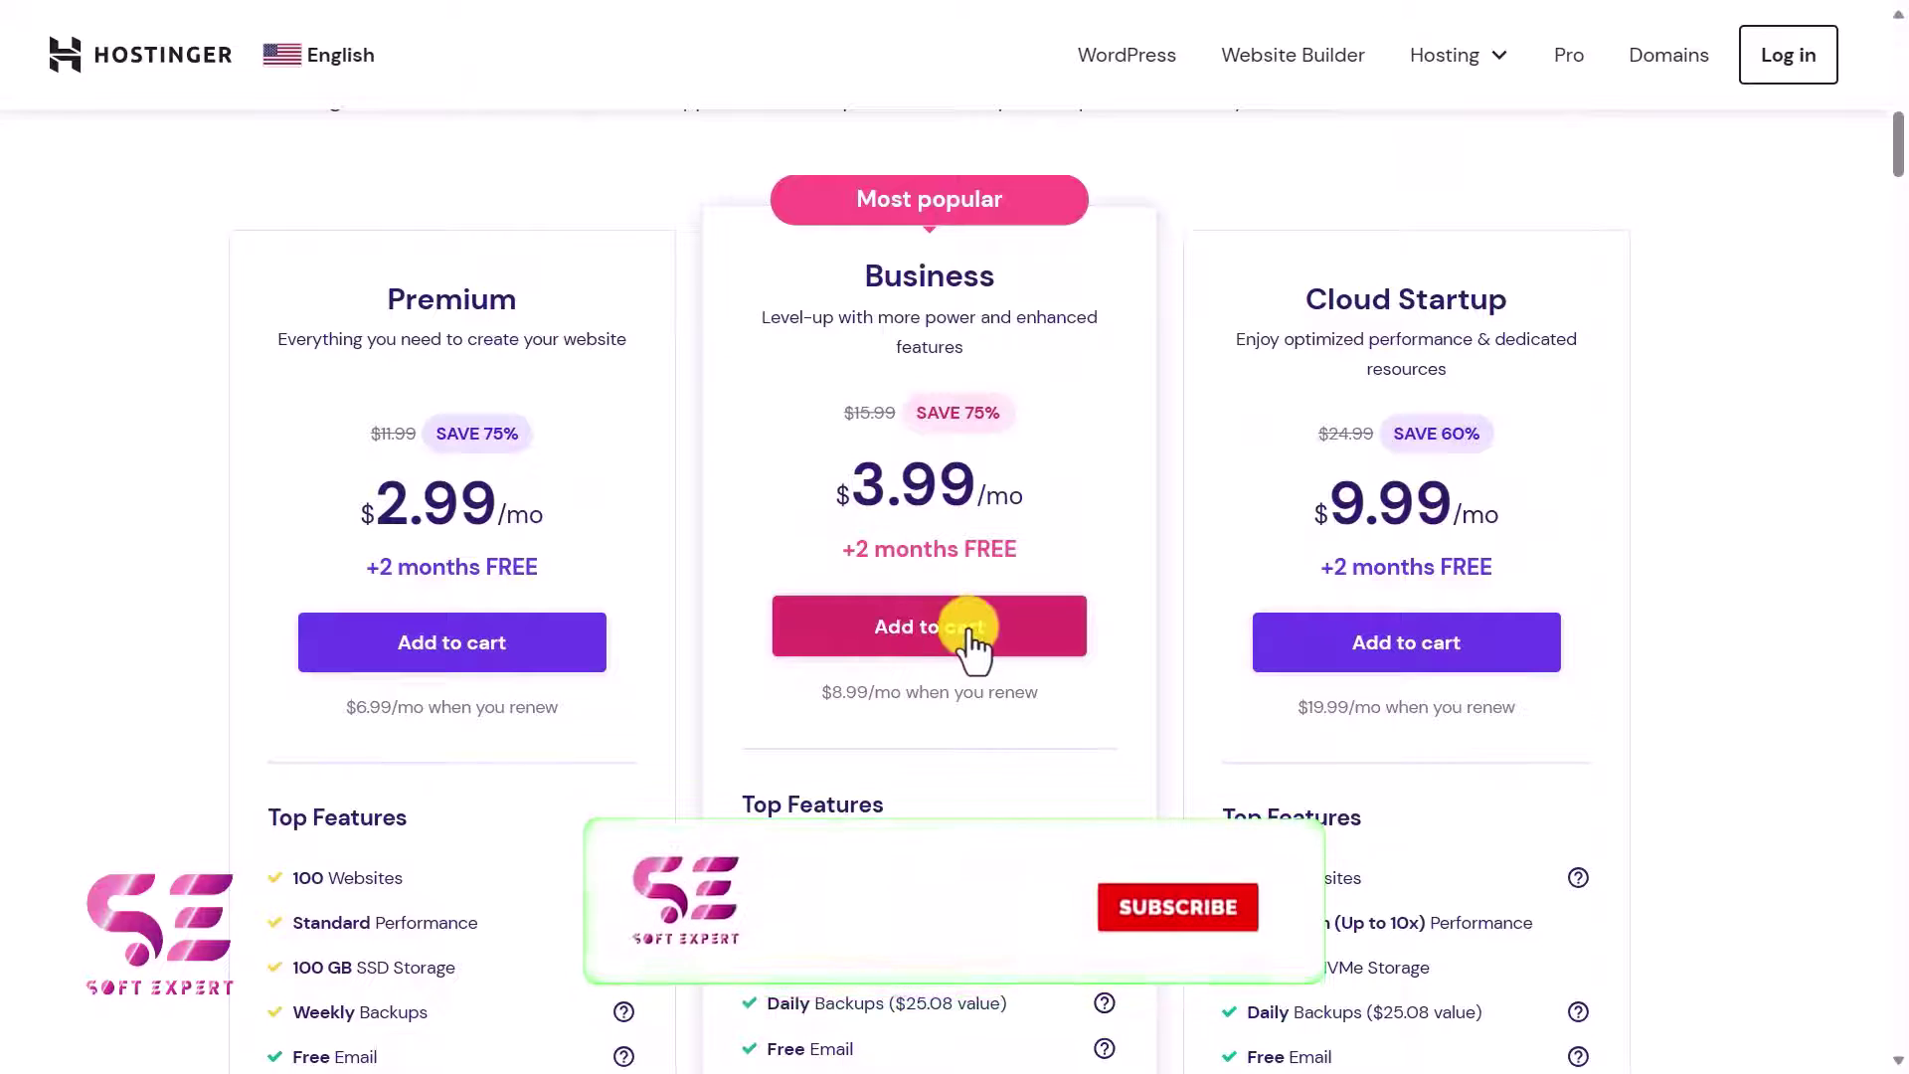
Add the Premium hosting plan to the cart and examine the order page's periods, account options, payment methods and total
left_click(423, 627)
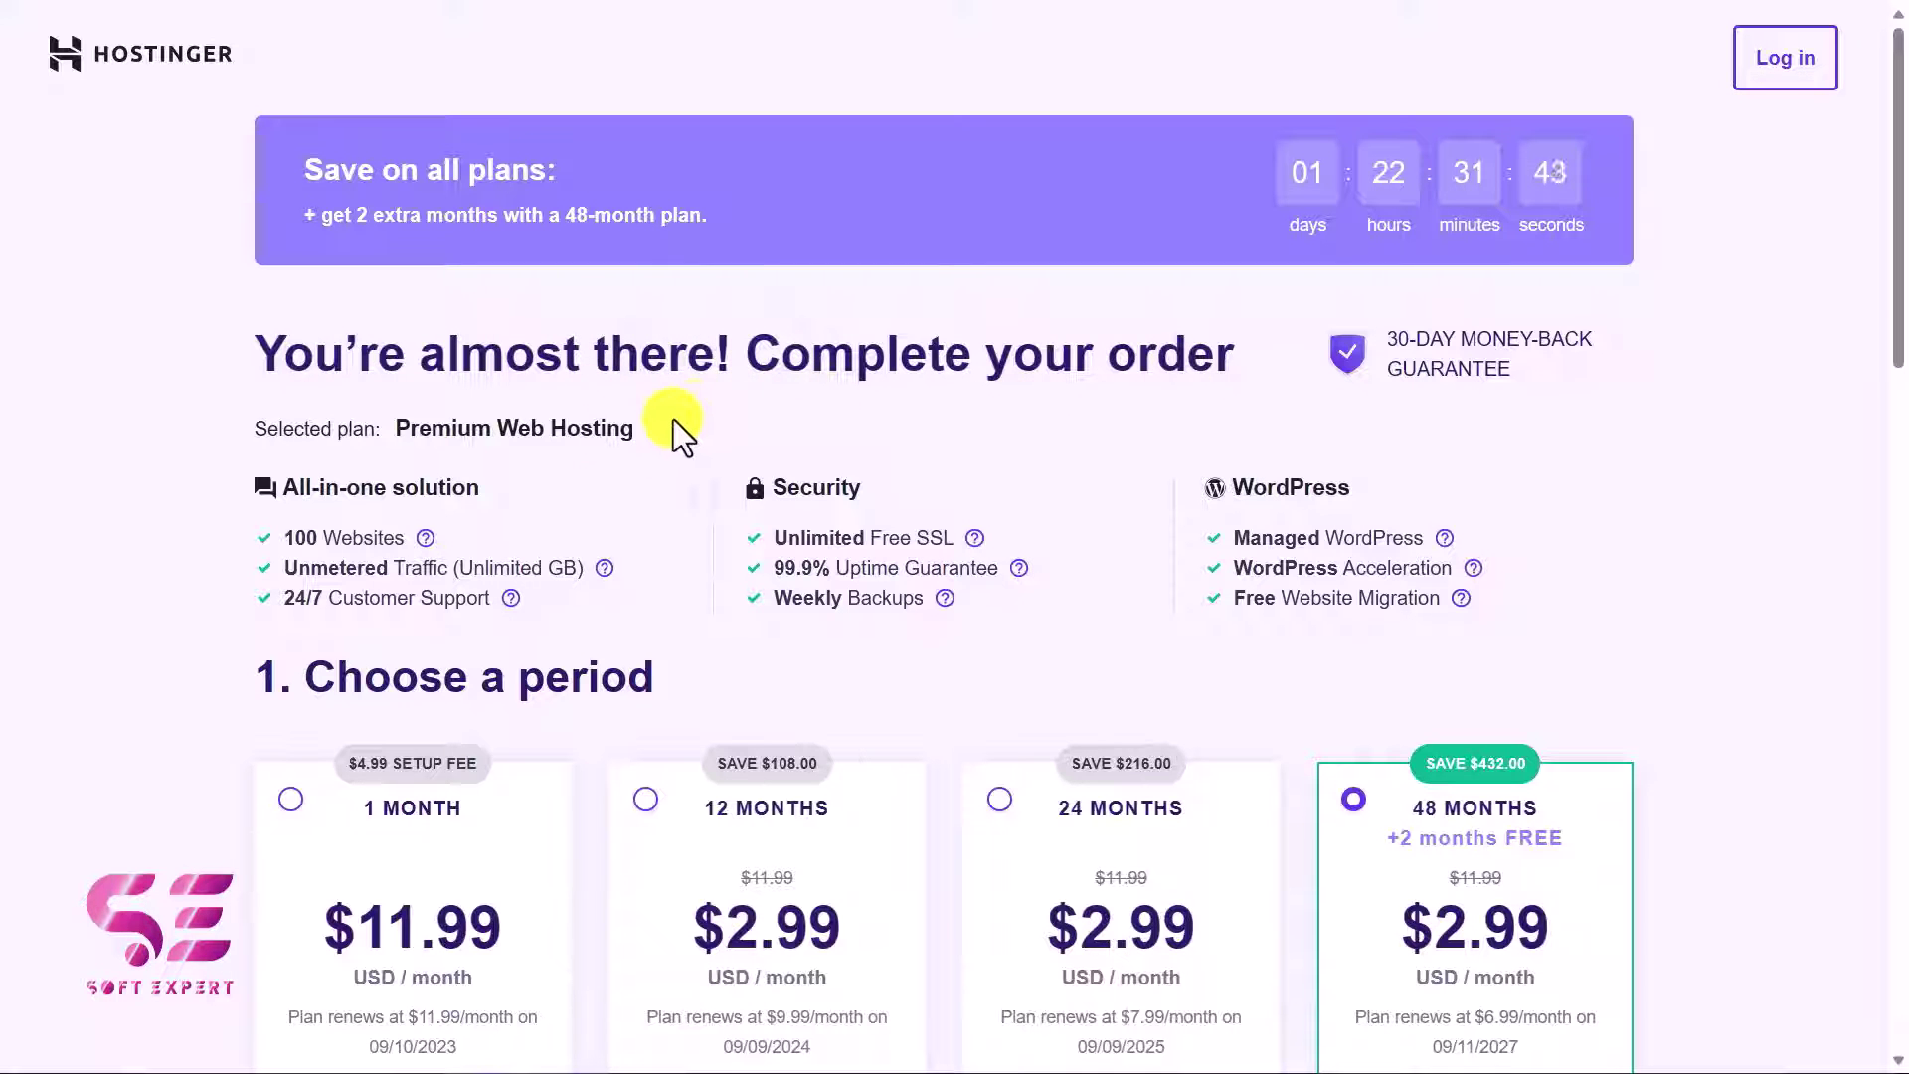
scroll(742, 483, "down", 5)
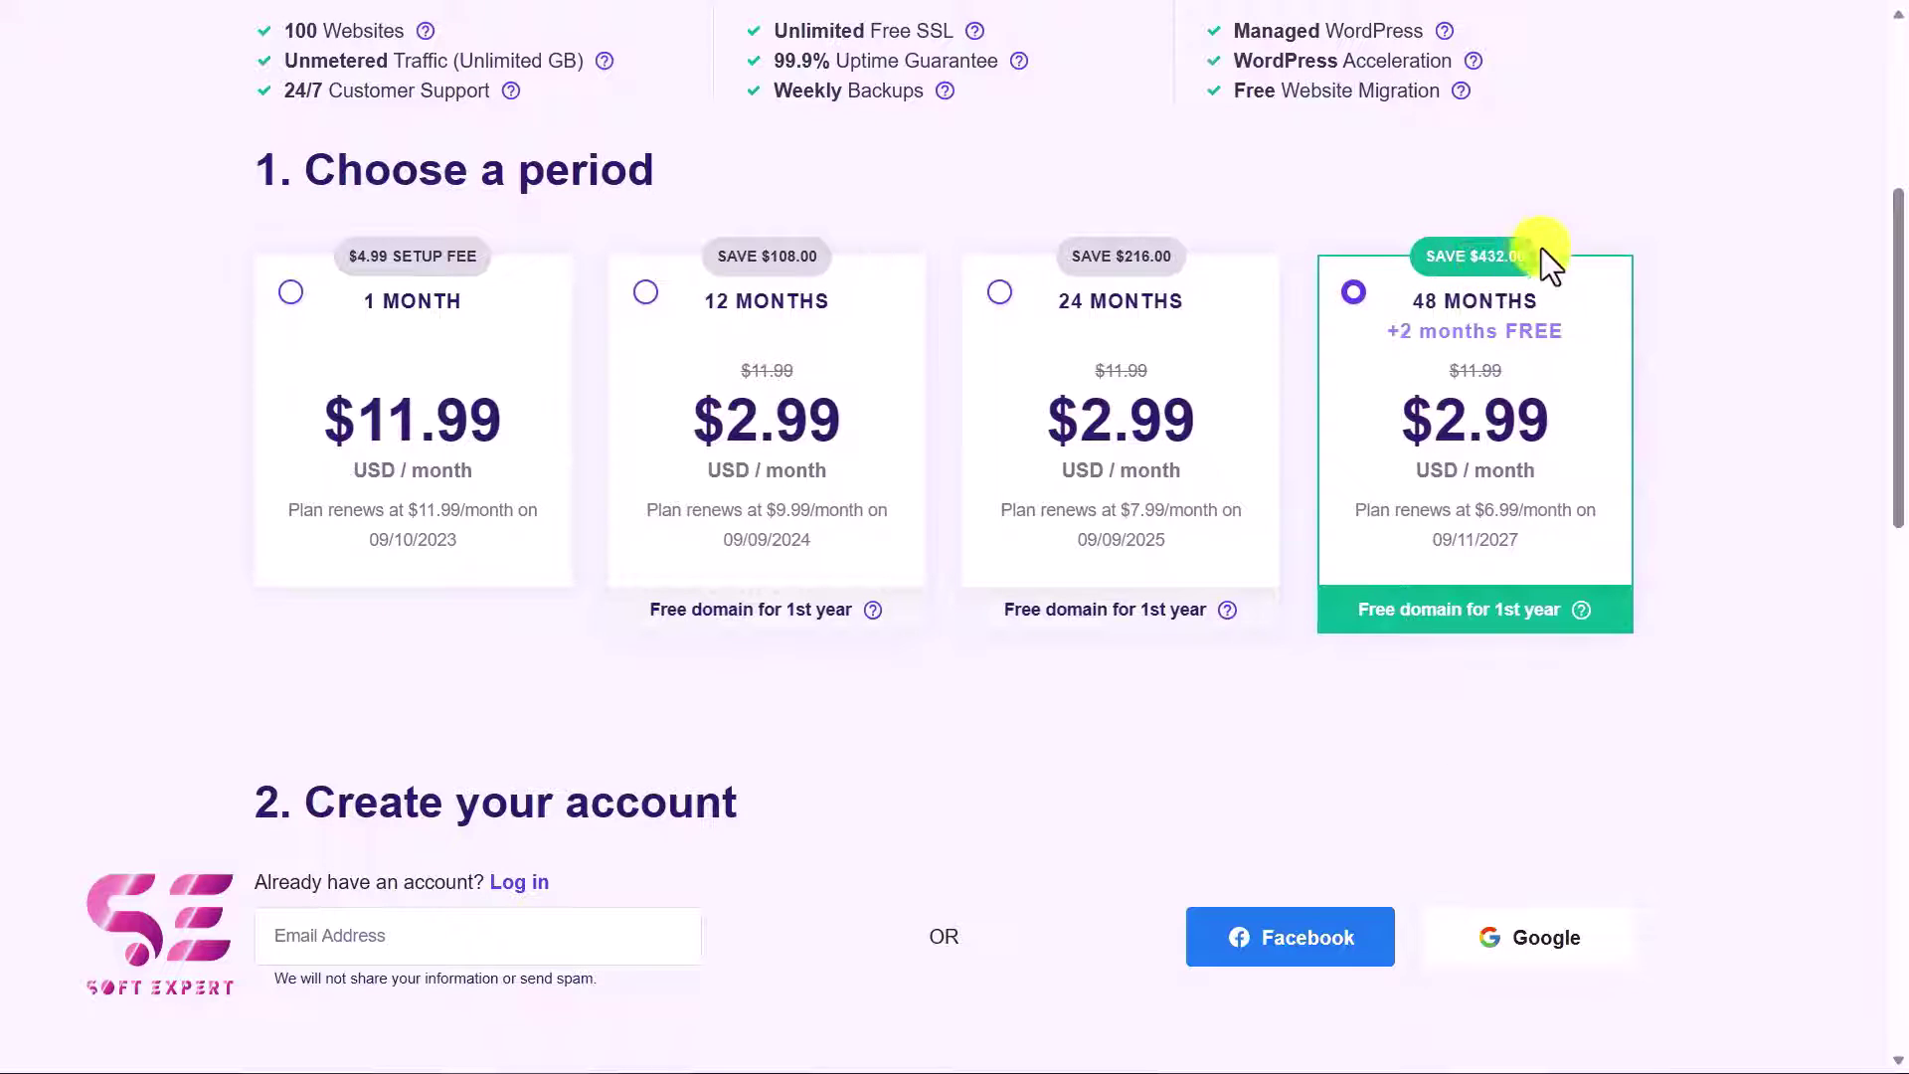
scroll(1405, 626, "down", 3)
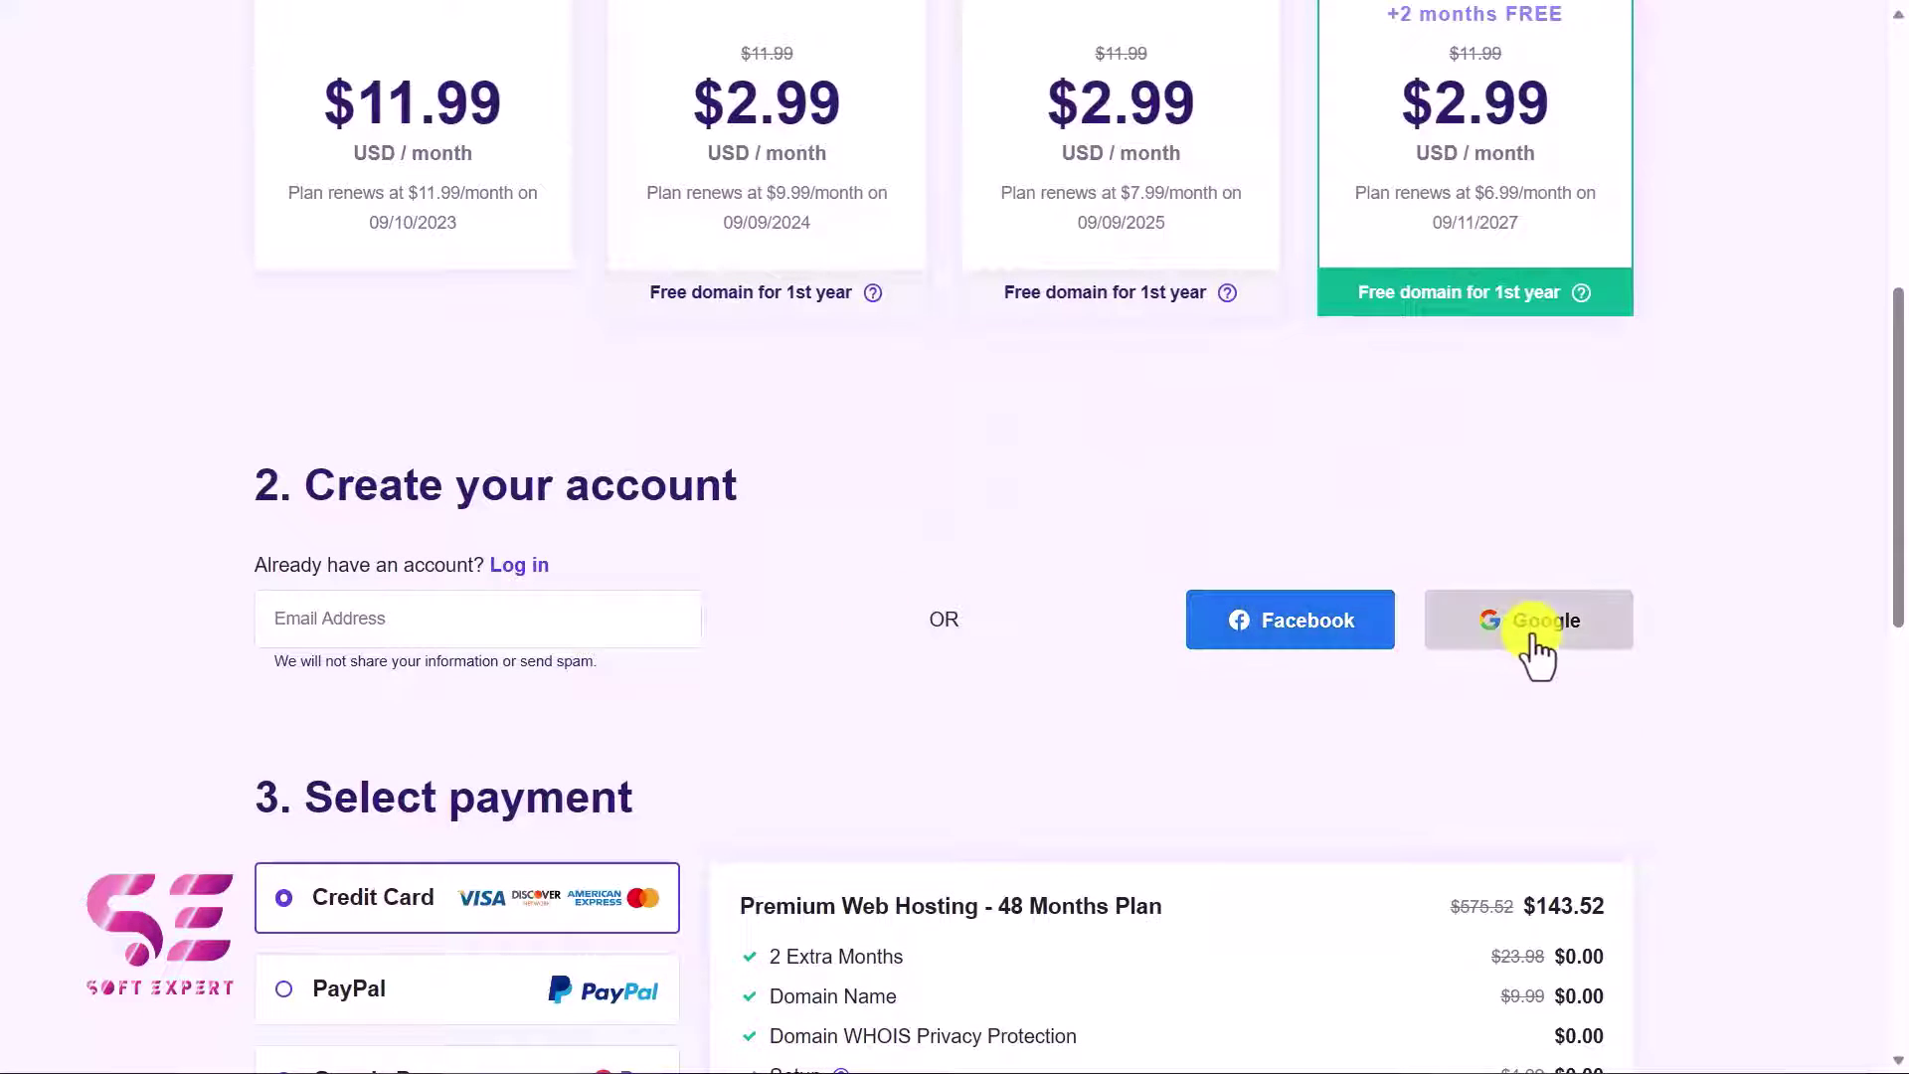
scroll(1529, 646, "down", 5)
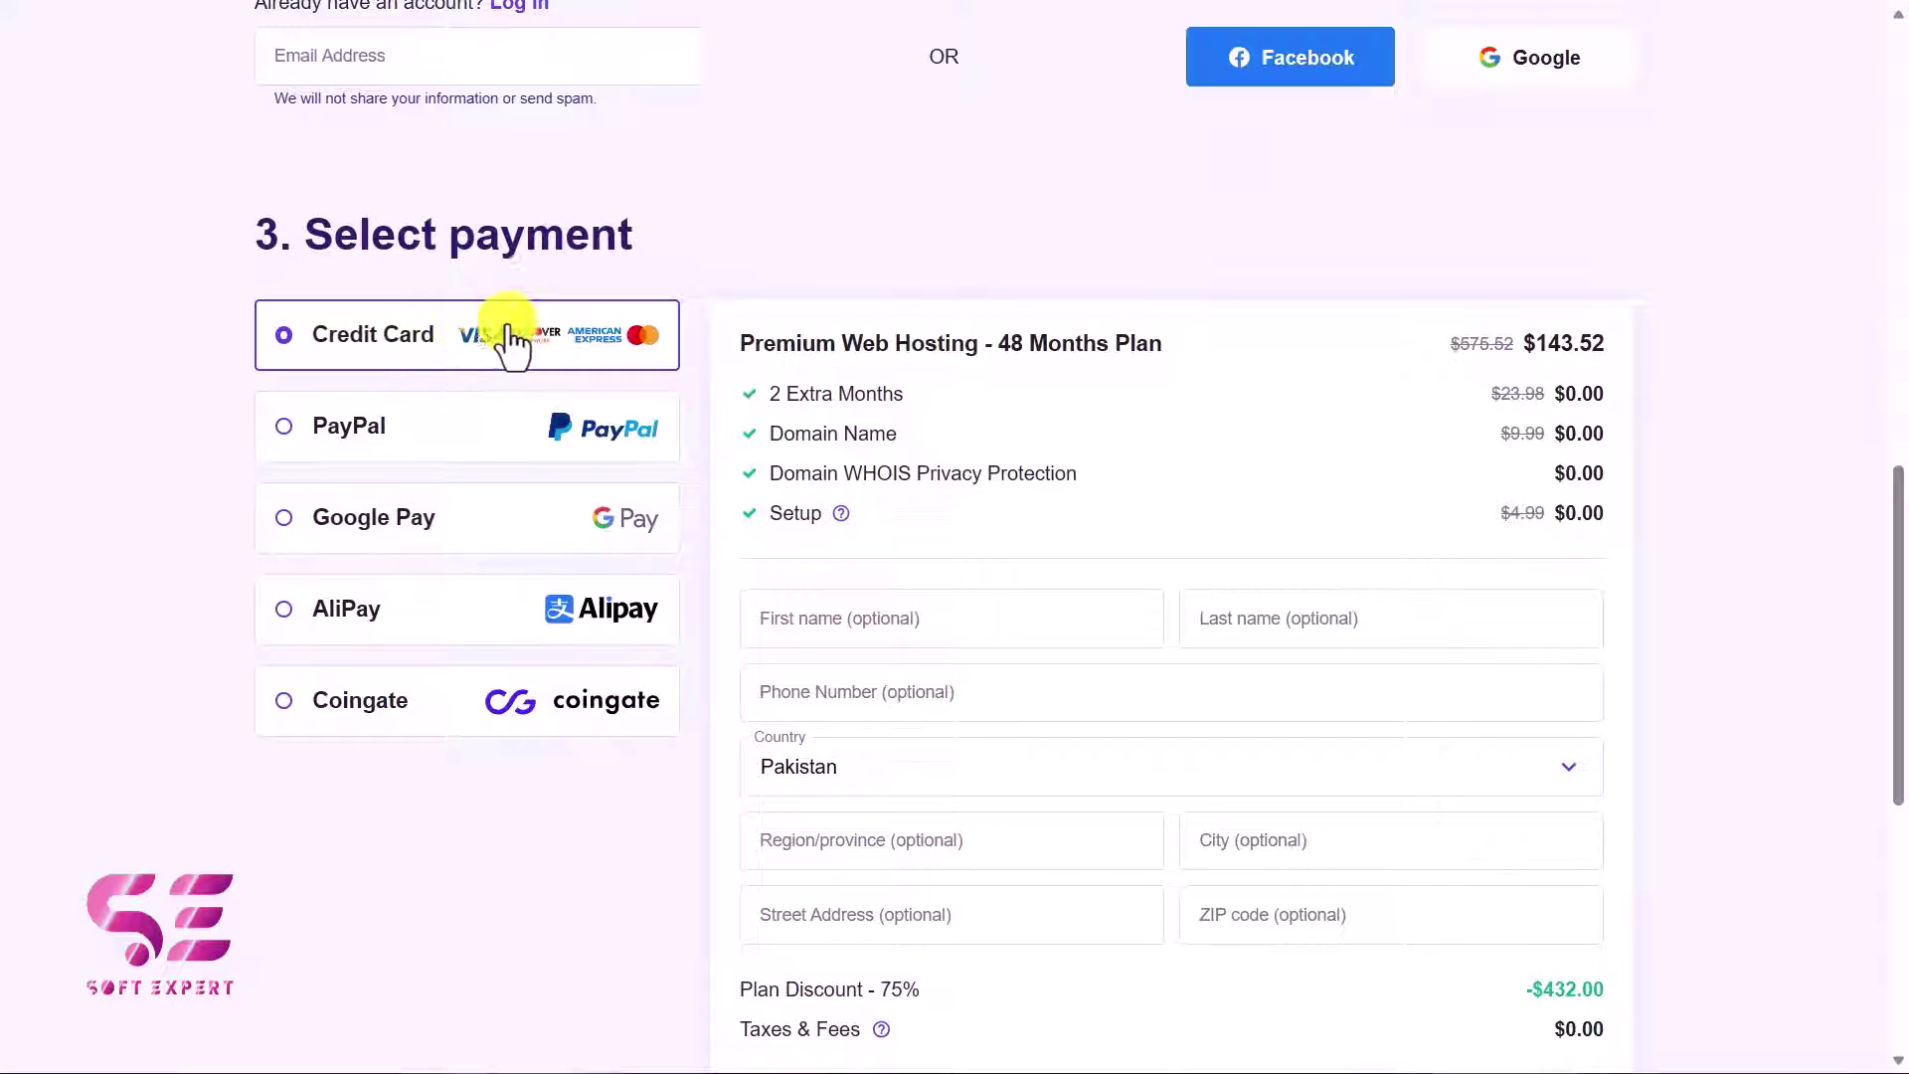
scroll(980, 477, "down", 6)
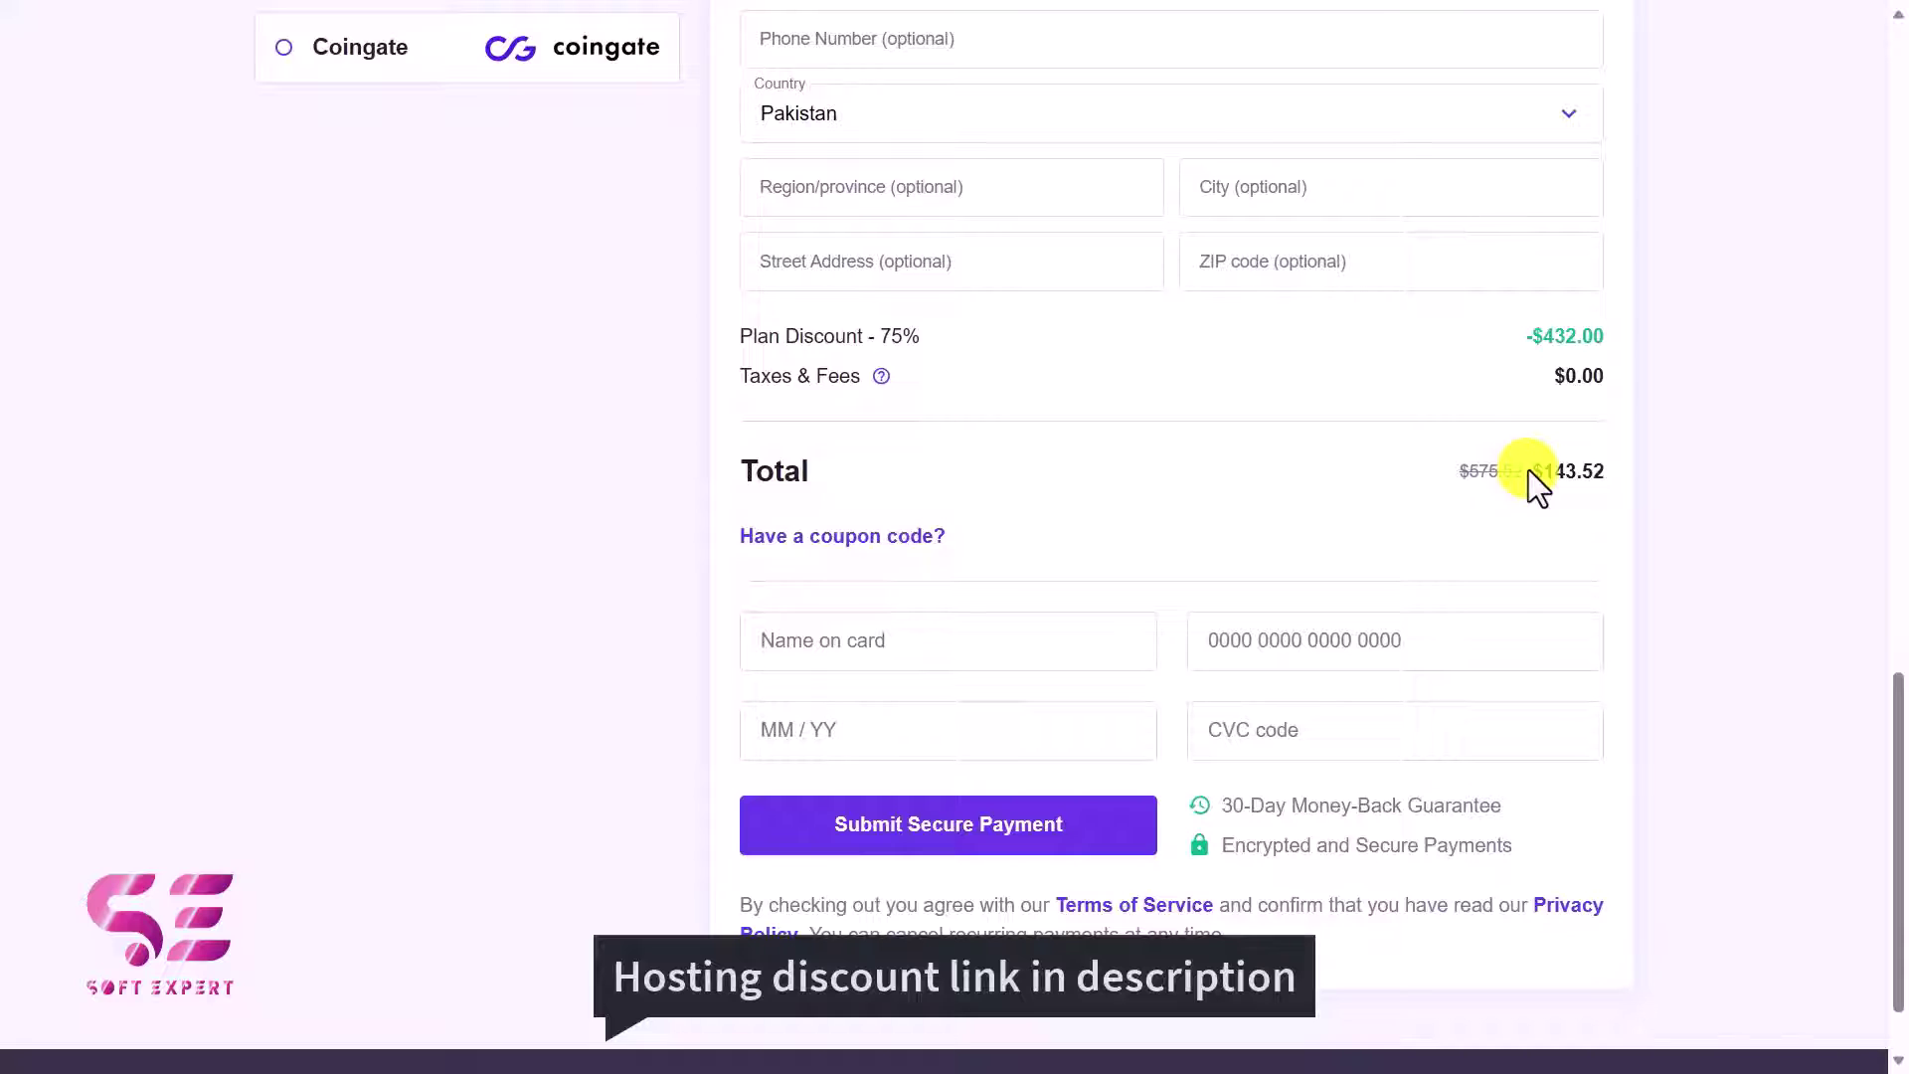
left_click_drag(1529, 469, 1620, 469)
left_click(1620, 468)
scroll(1620, 468, "up", 3)
scroll(1620, 468, "up", 9)
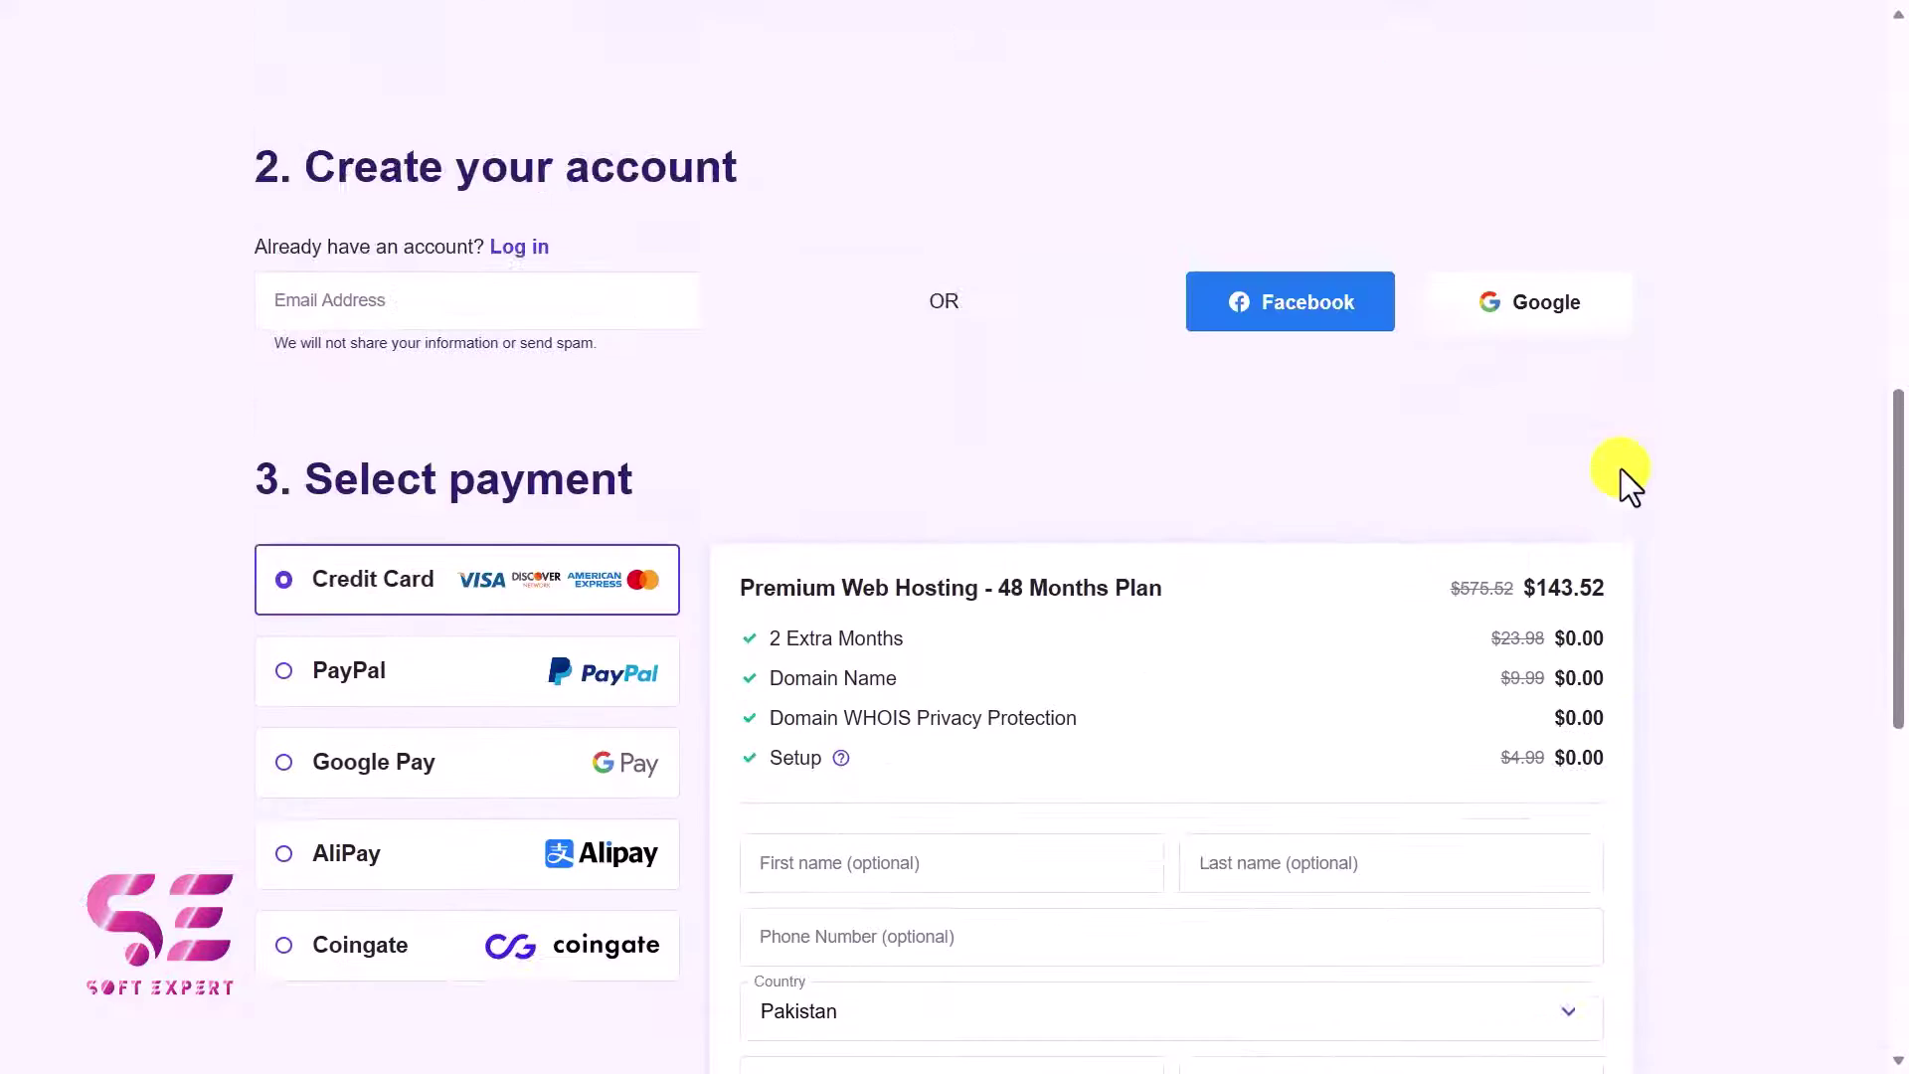
scroll(1449, 375, "up", 5)
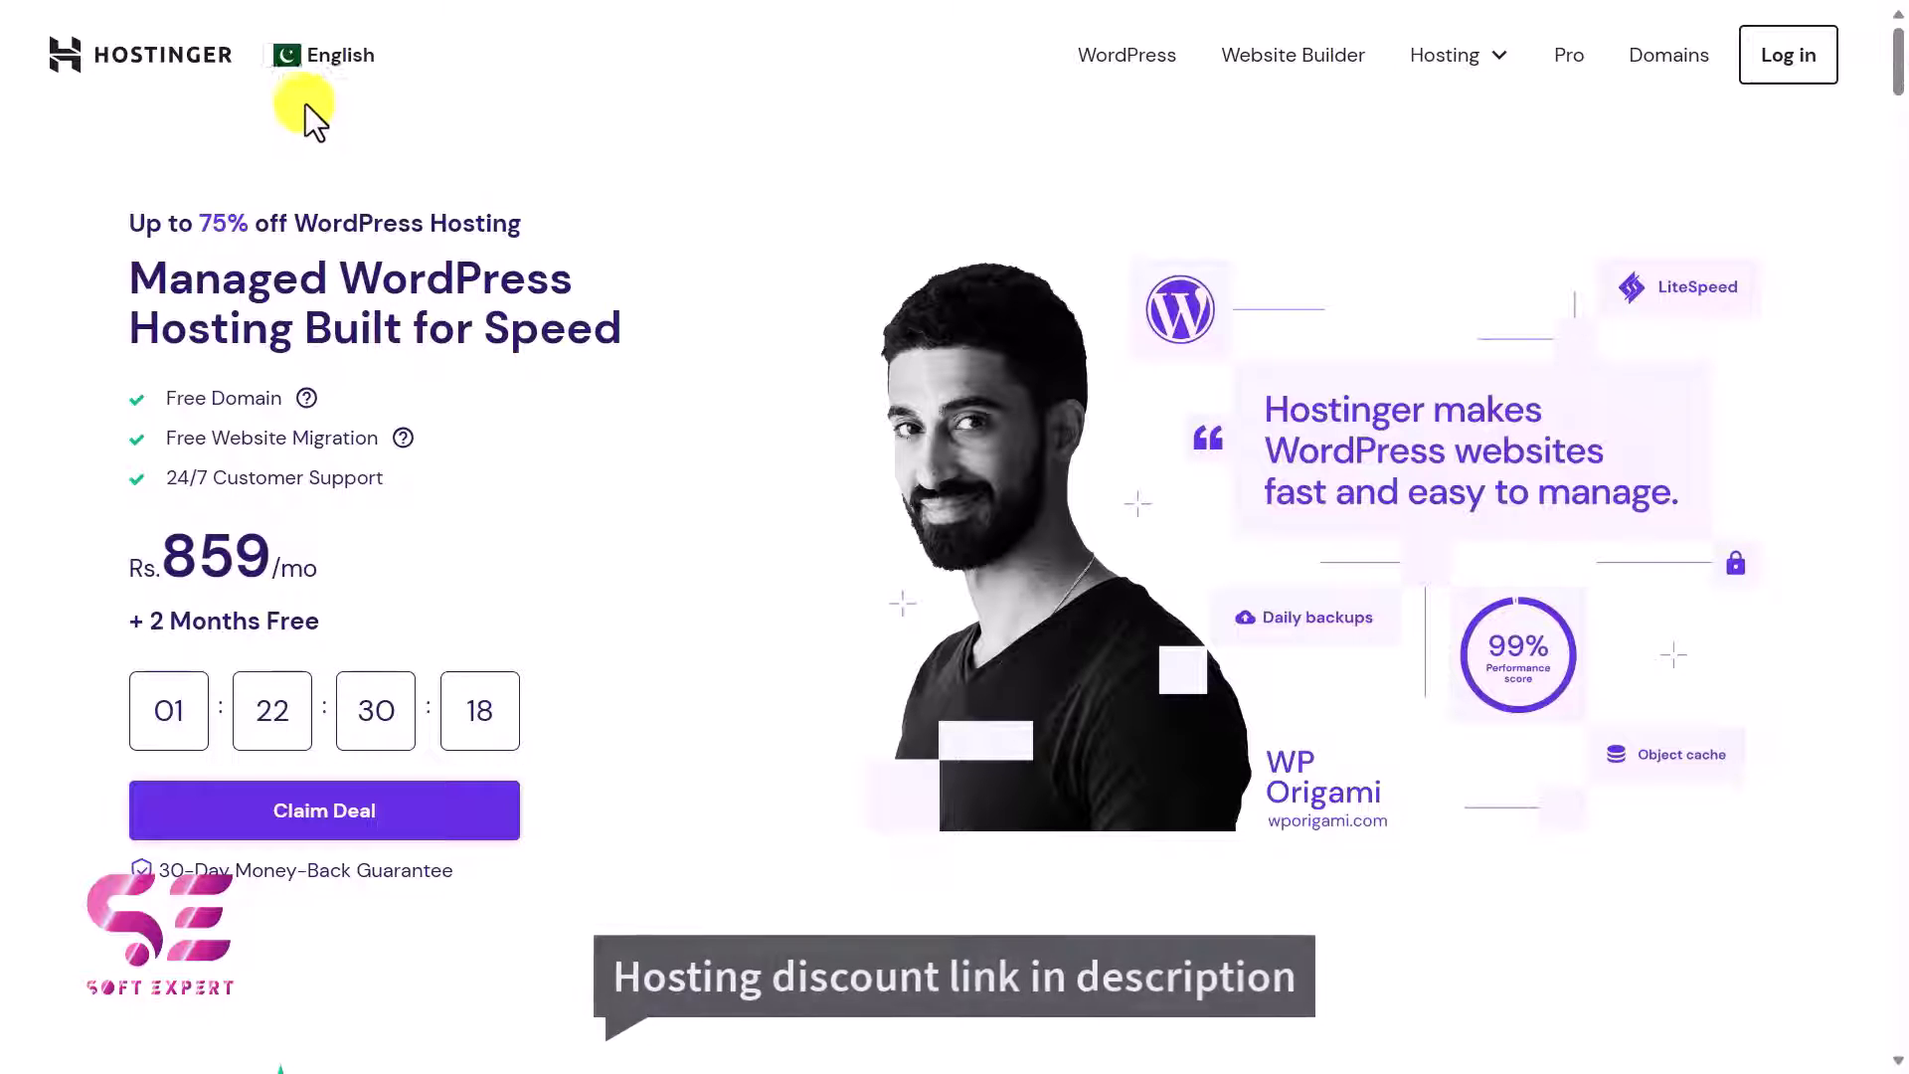
Examine the rupee-priced hosting plans and the Premium order's periods and local payment methods on Hostinger's Pakistani version
scroll(410, 477, "down", 8)
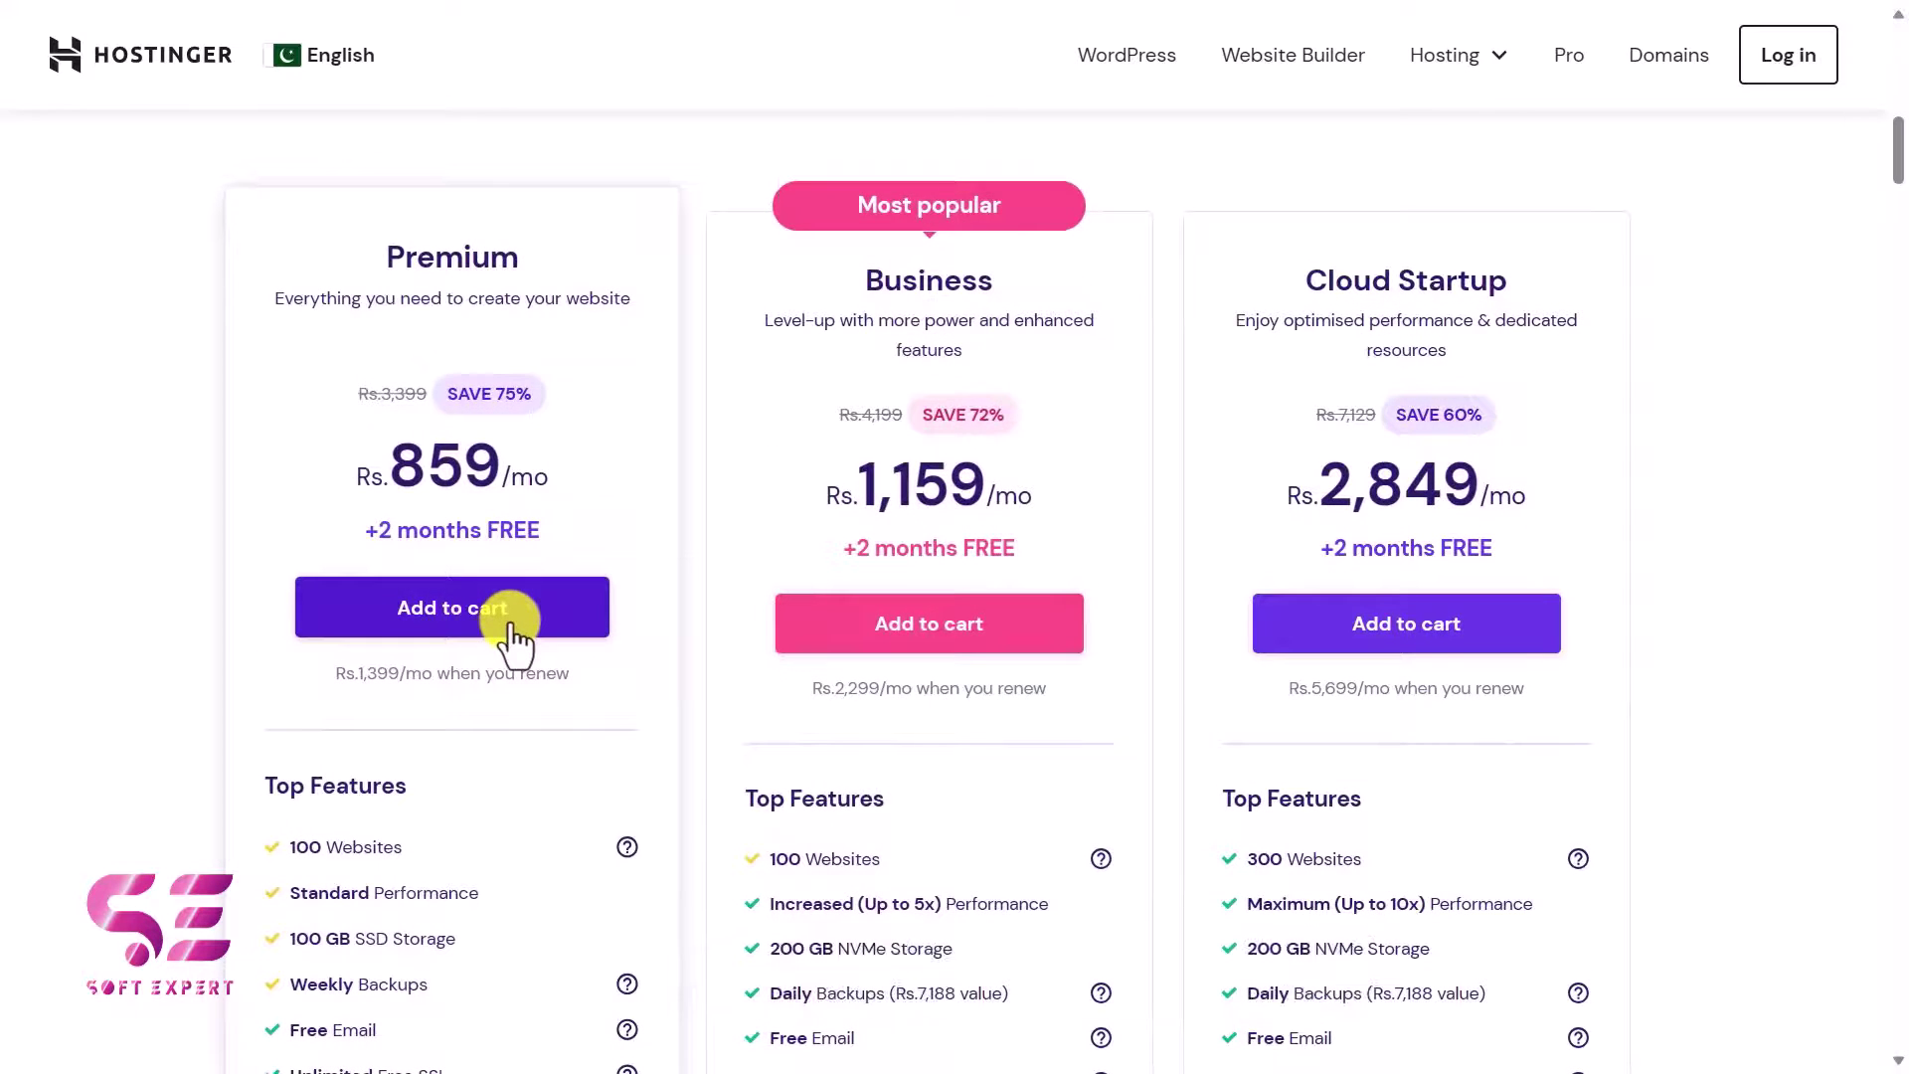
scroll(1266, 611, "down", 3)
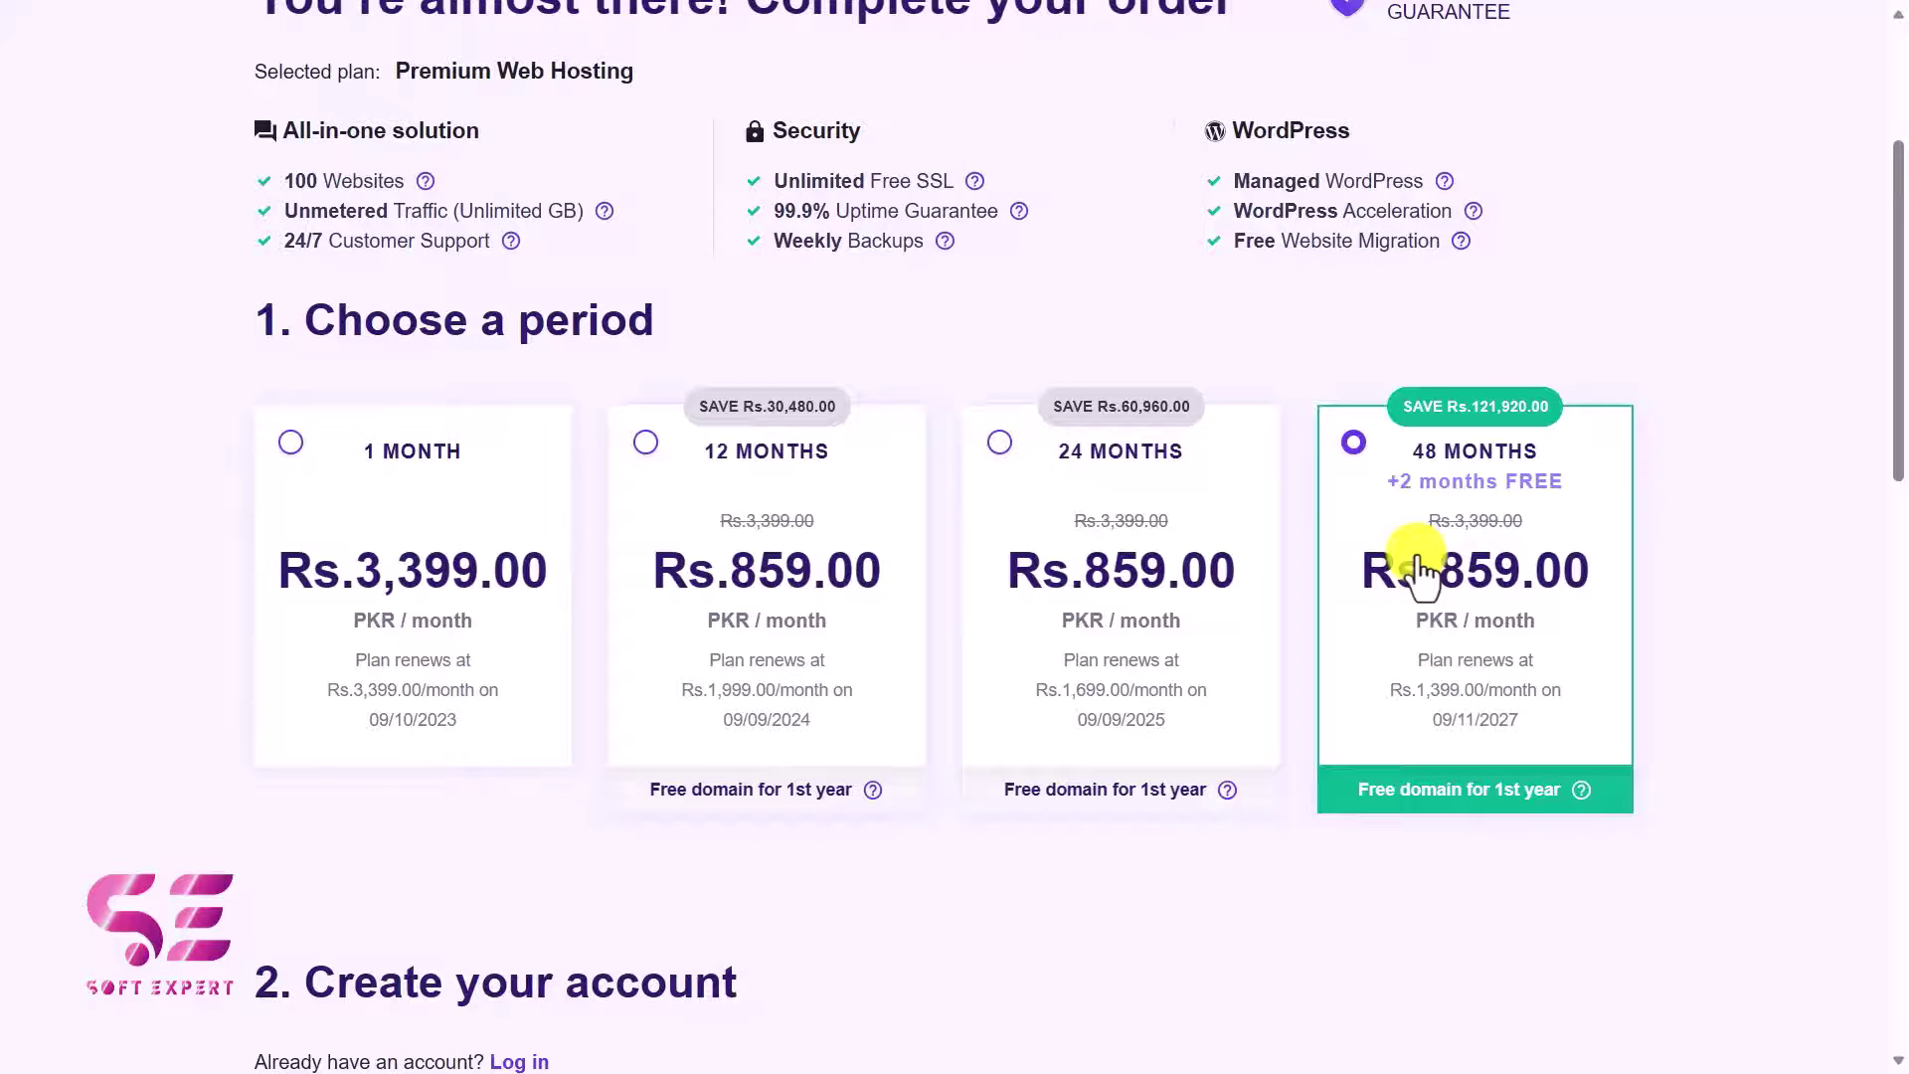
scroll(1418, 567, "down", 10)
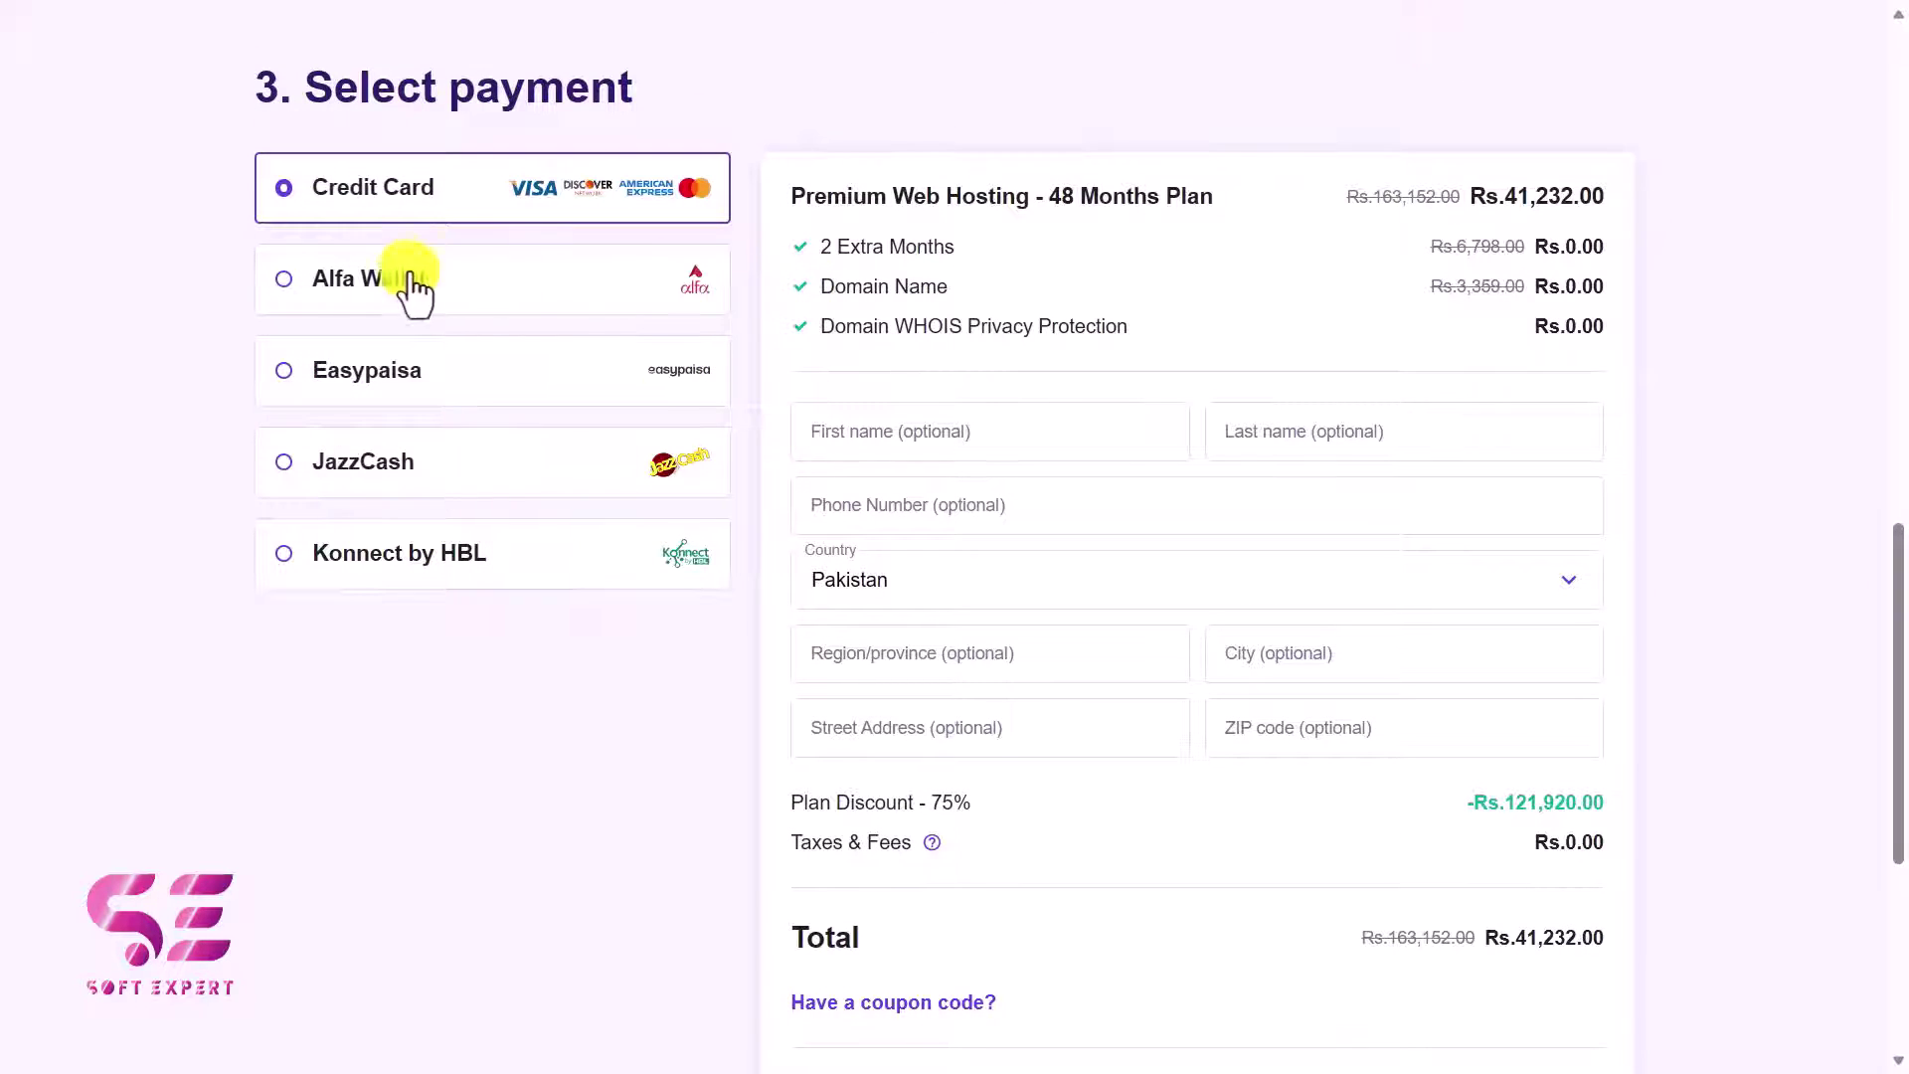
scroll(801, 414, "down", 3)
scroll(802, 398, "up", 15)
scroll(802, 399, "up", 3)
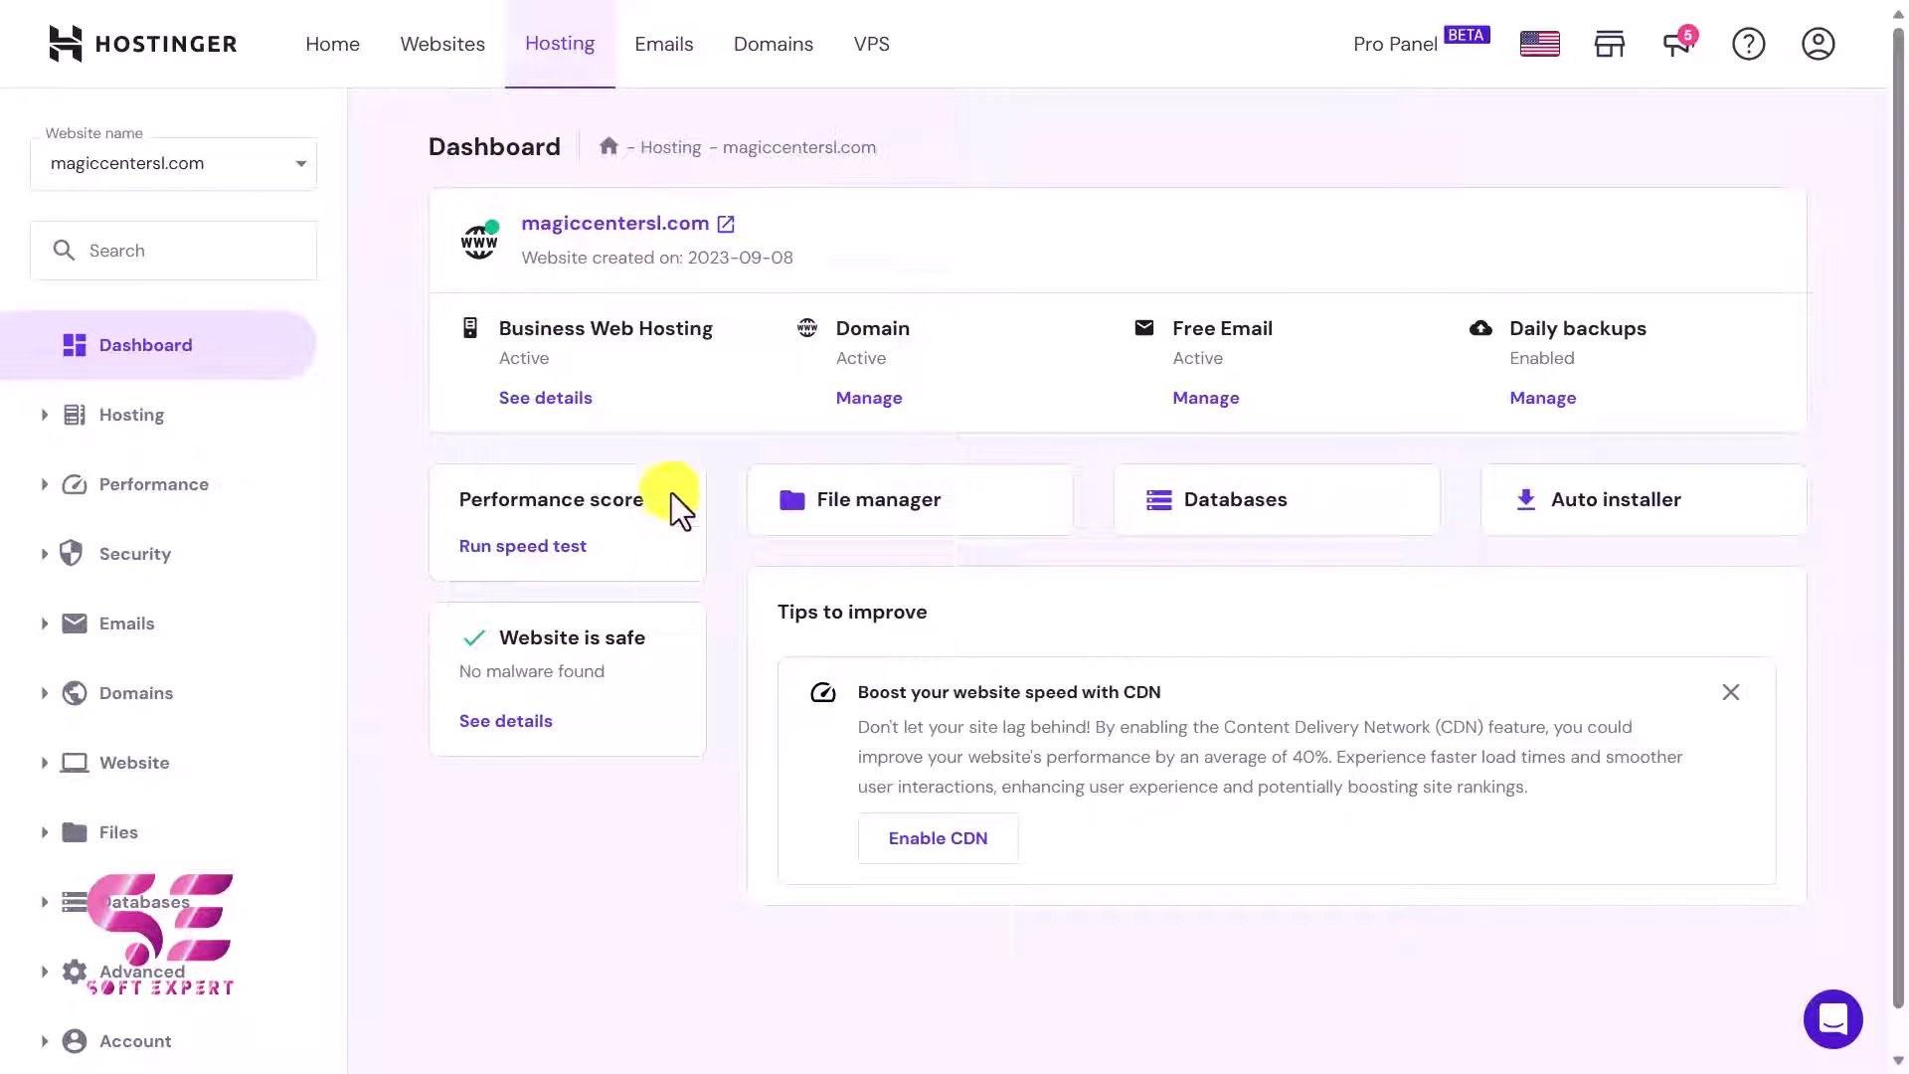
Check the Business Web Hosting plan on the hosting dashboard and open the magiccentersl.com website from there
left_click_drag(503, 335, 690, 324)
left_click(693, 328)
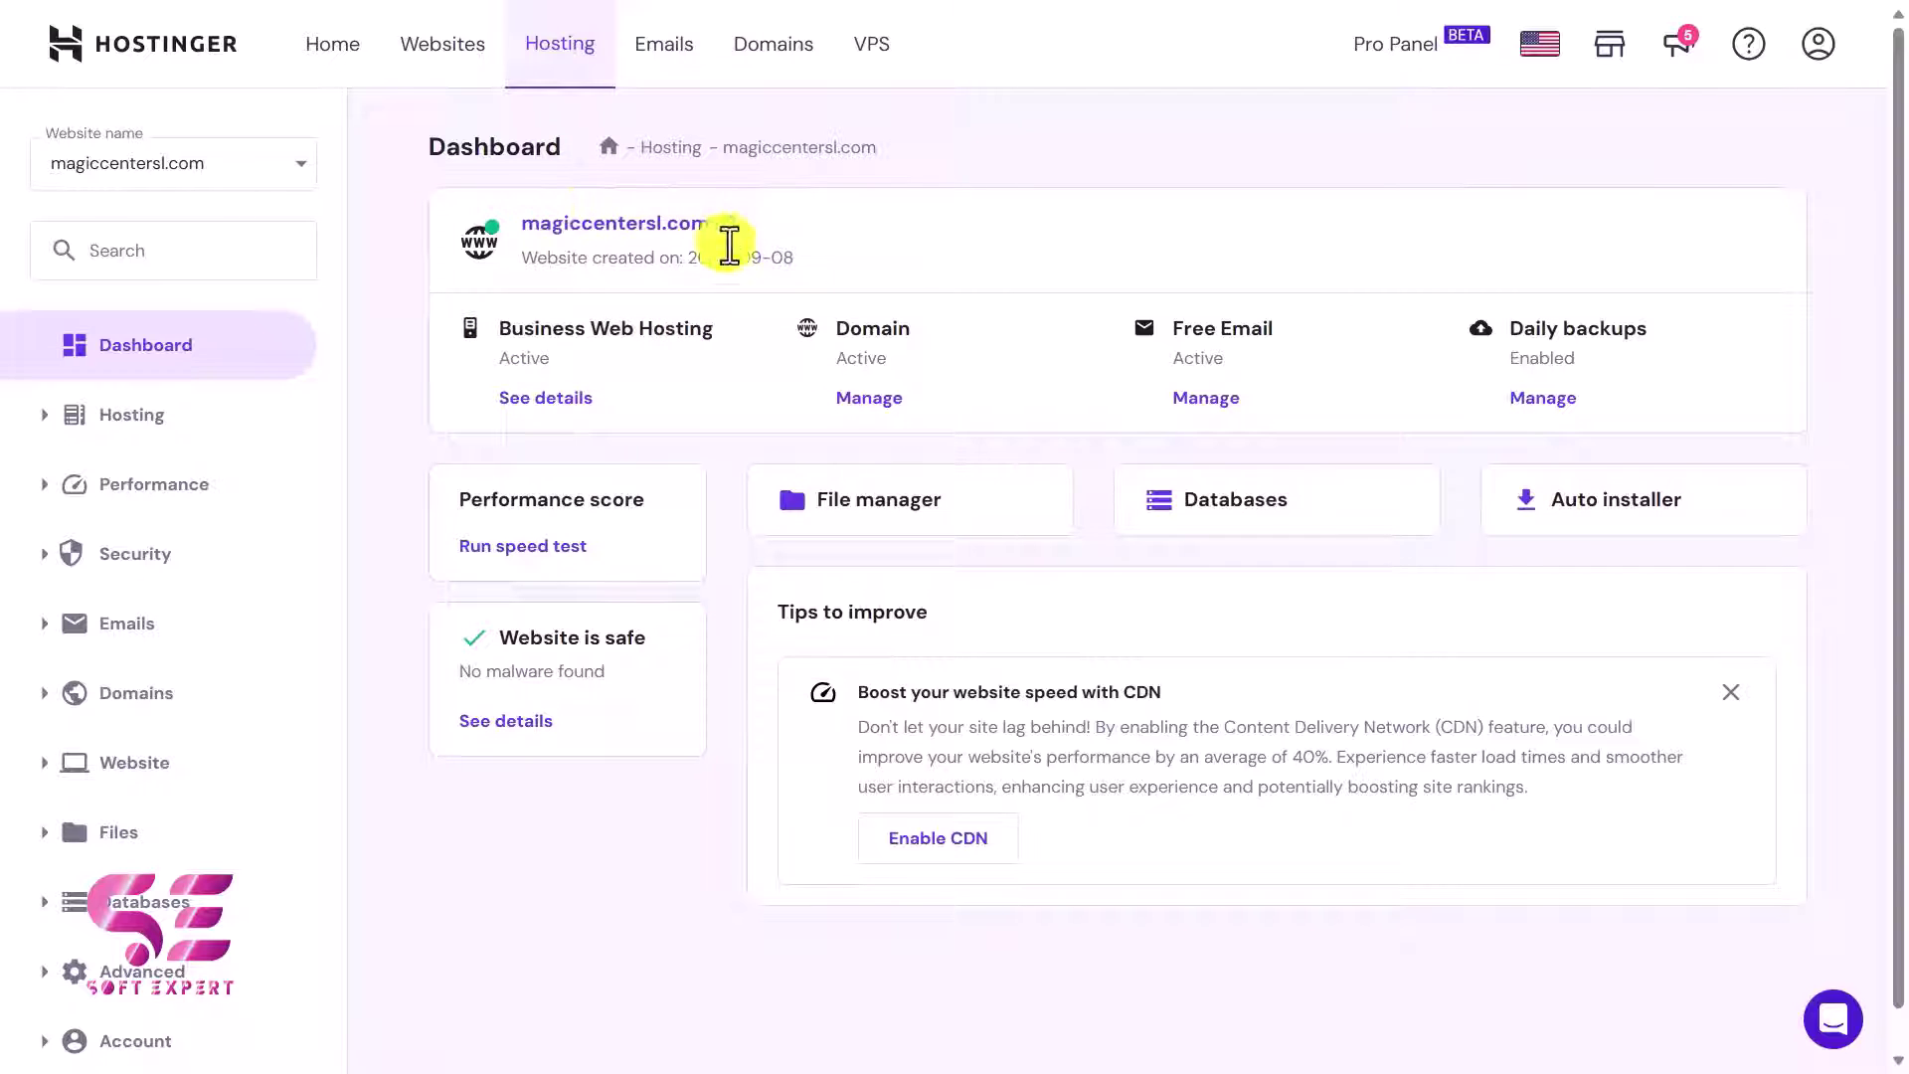
left_click(630, 226)
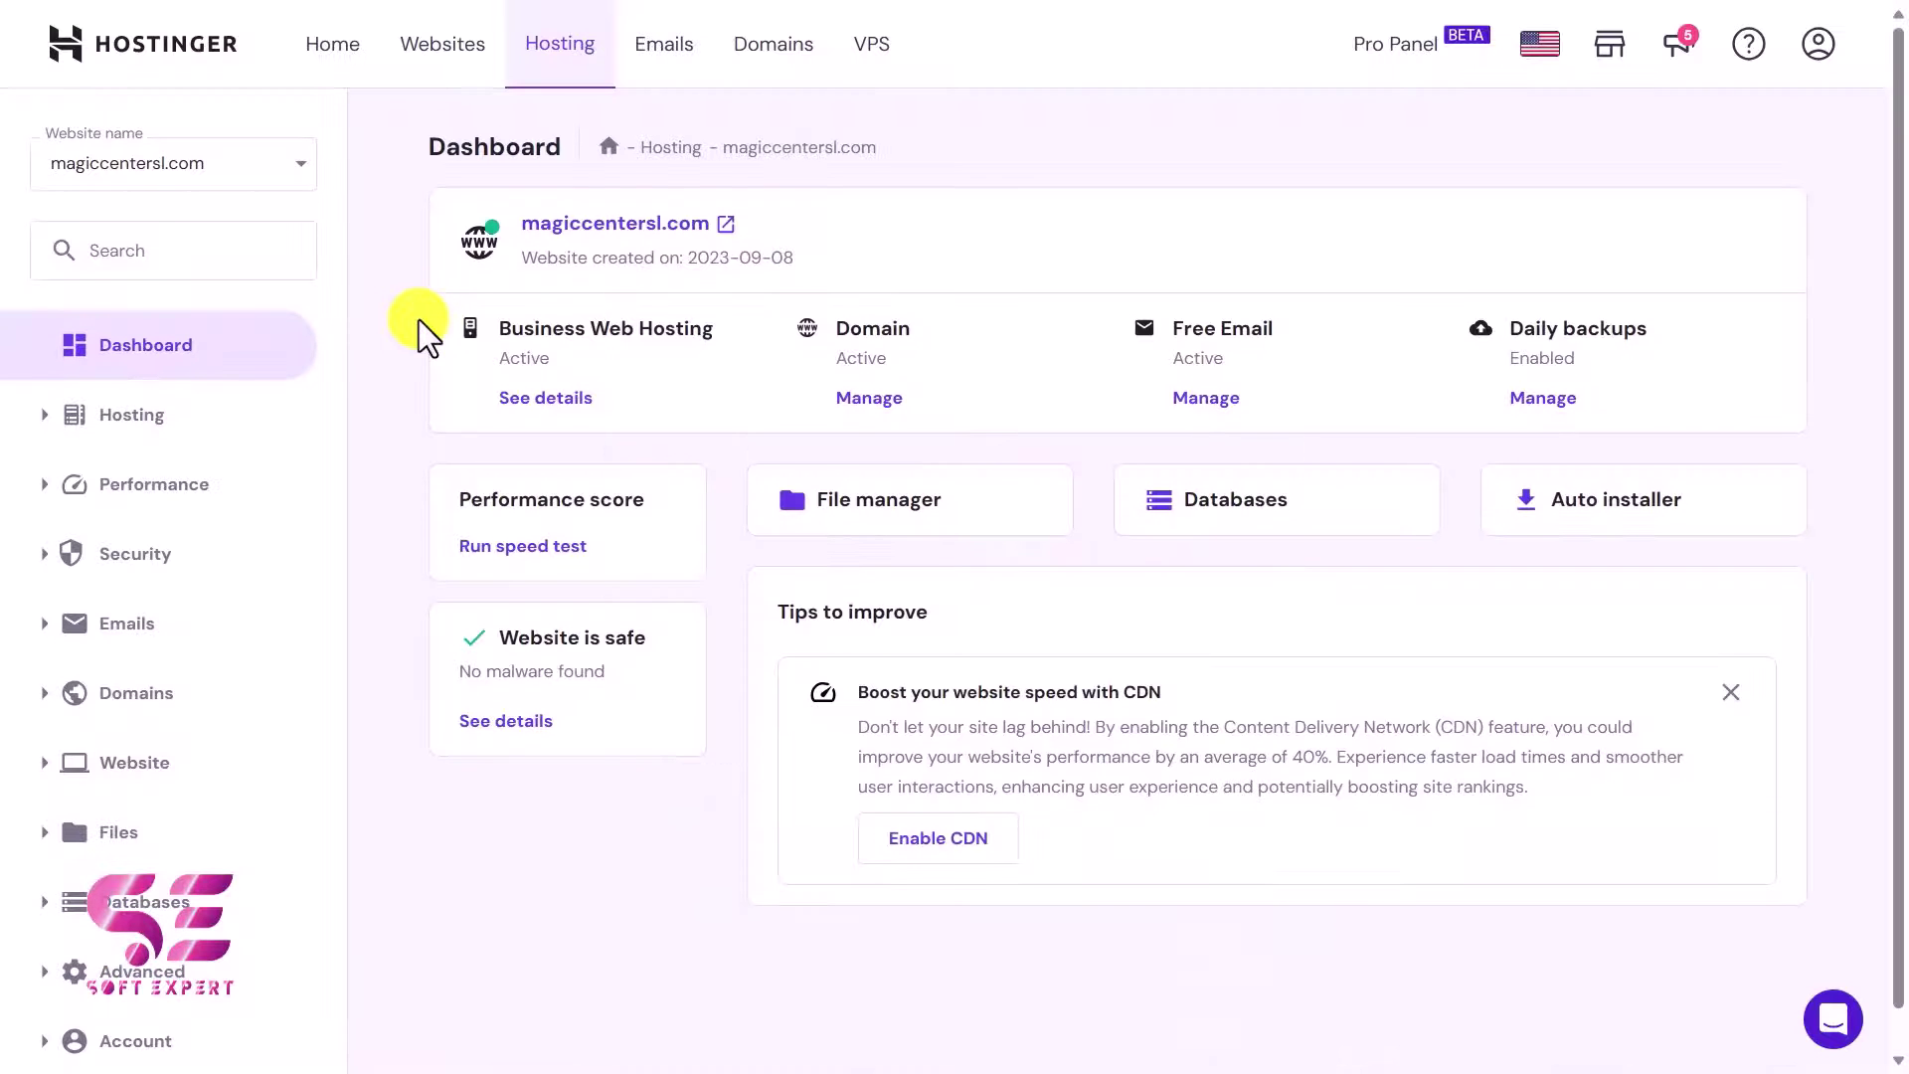
Go to the WordPress section for magiccentersl.com and start a new WordPress installation
left_click(54, 776)
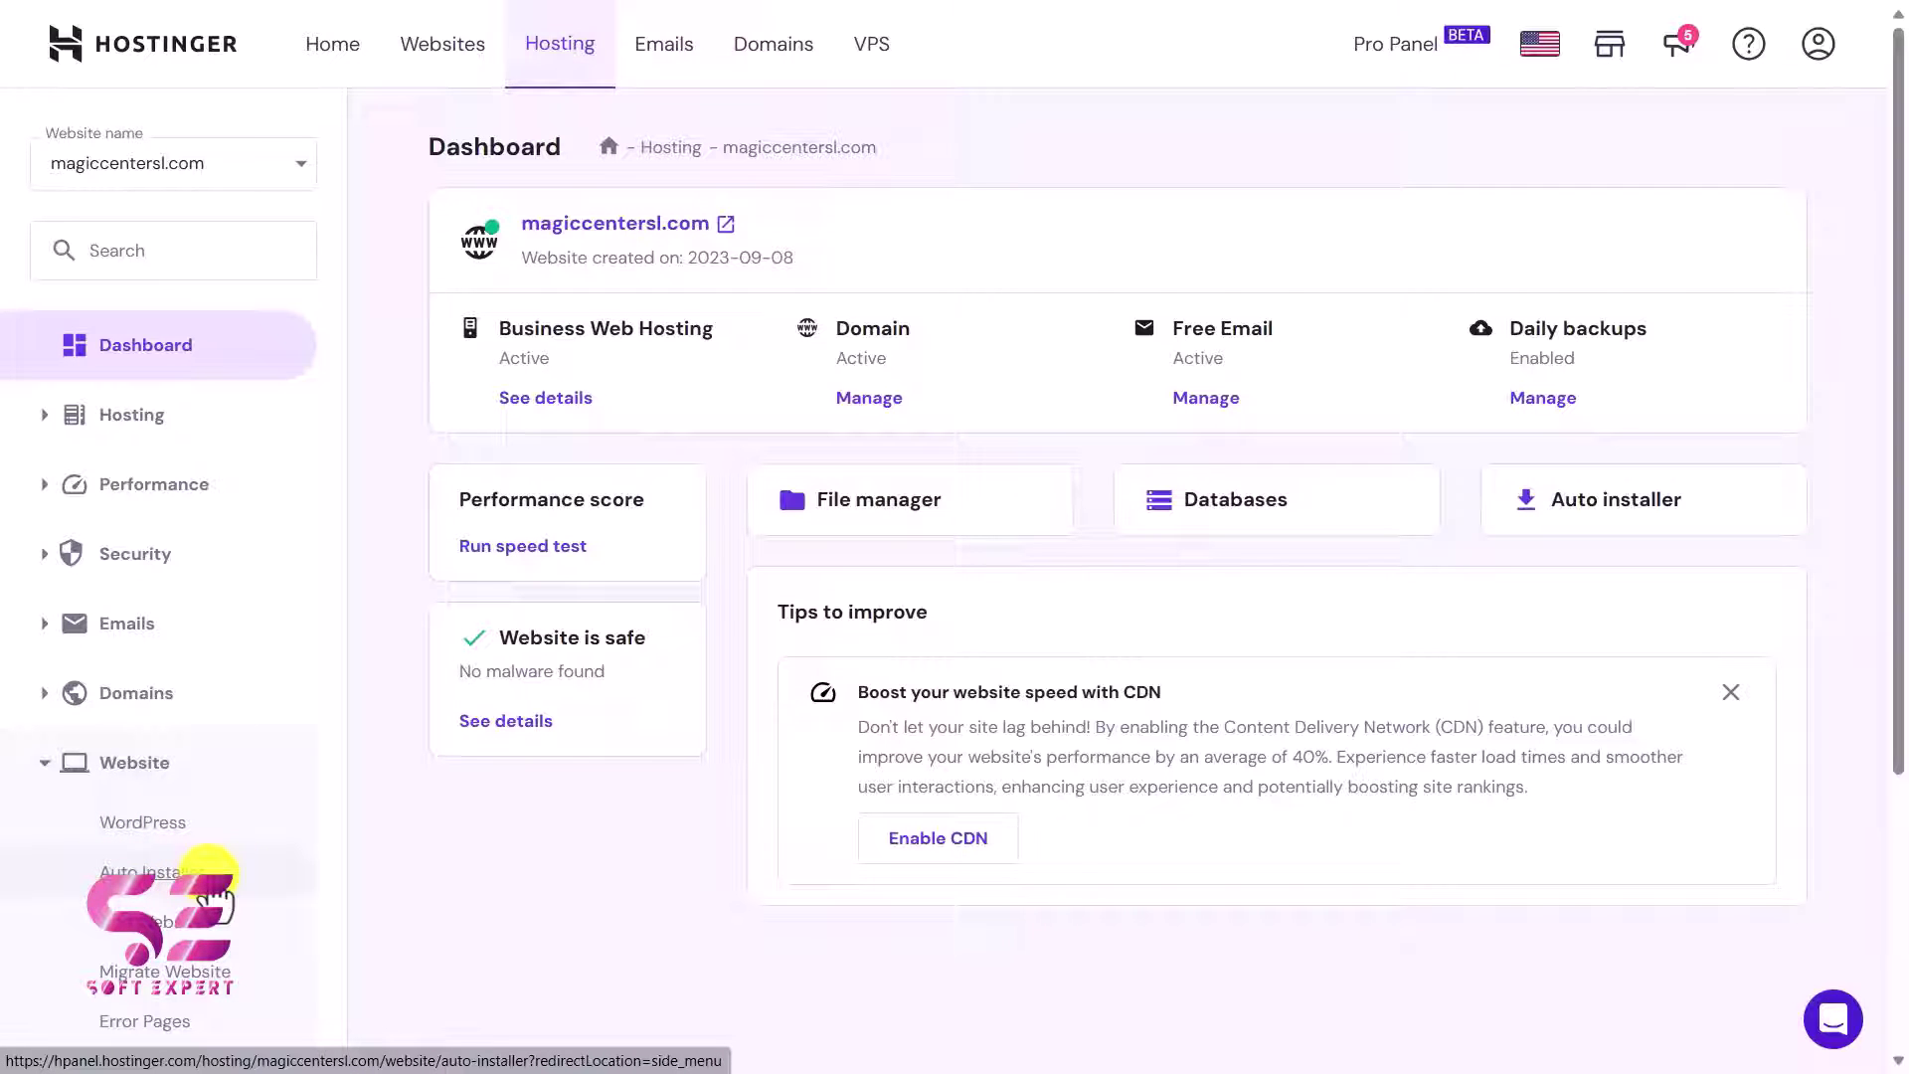
left_click(149, 828)
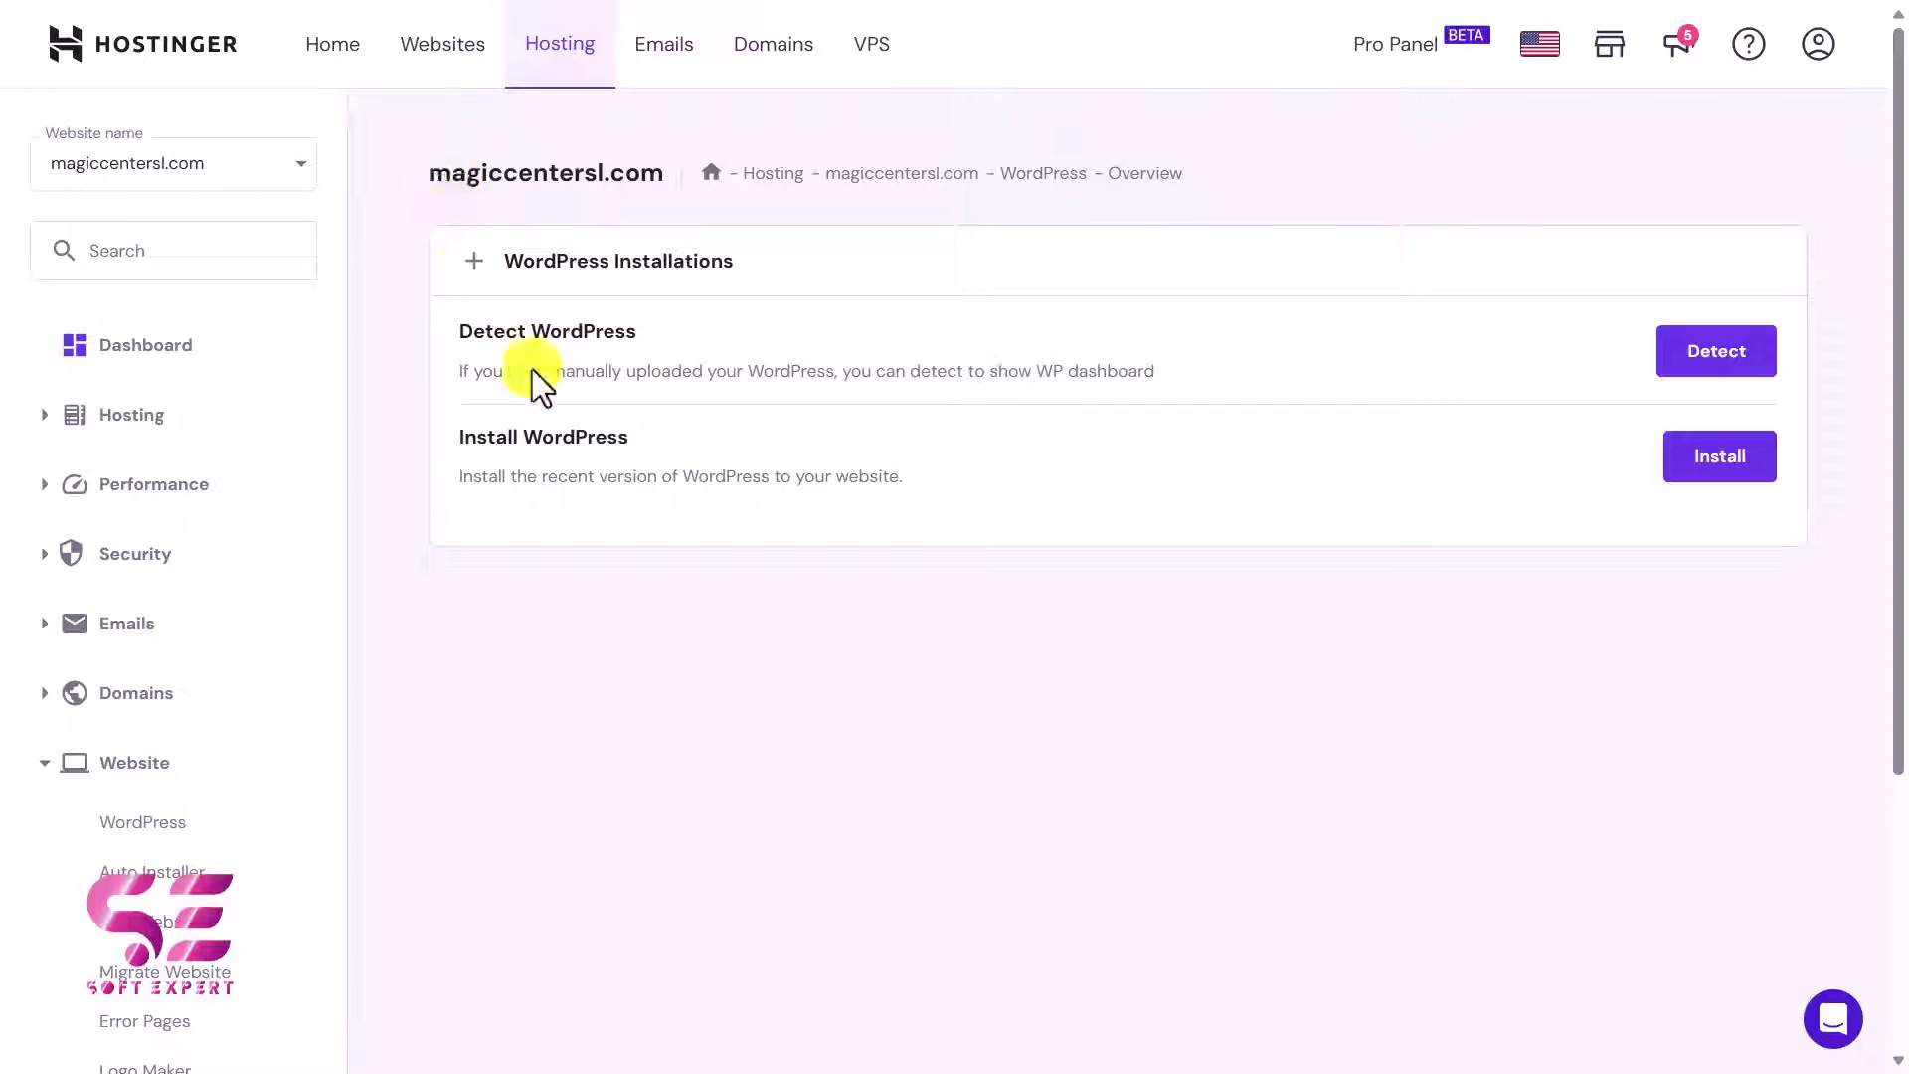
left_click(1728, 457)
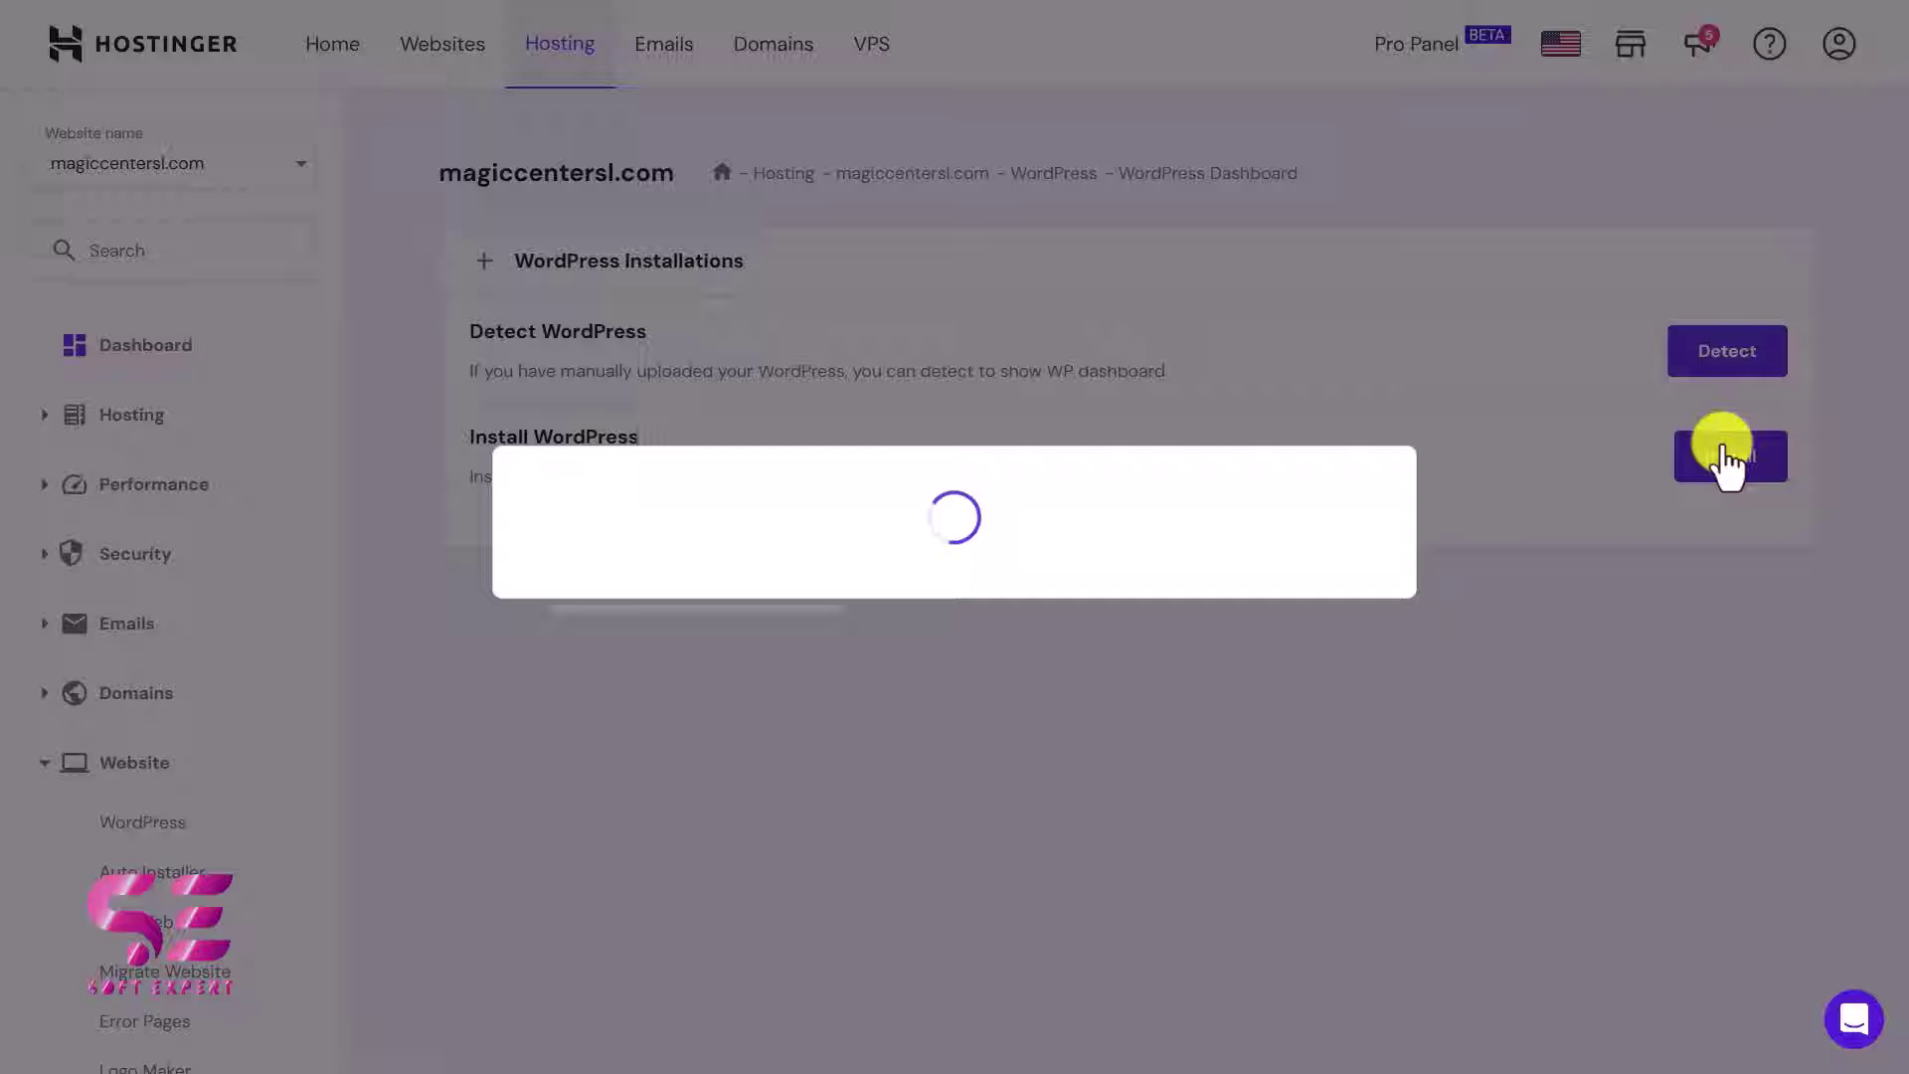
Install WordPress titled Jobbe with the administrator username and password, version 6.3.1, English and updates only to minor versions
left_click(652, 464)
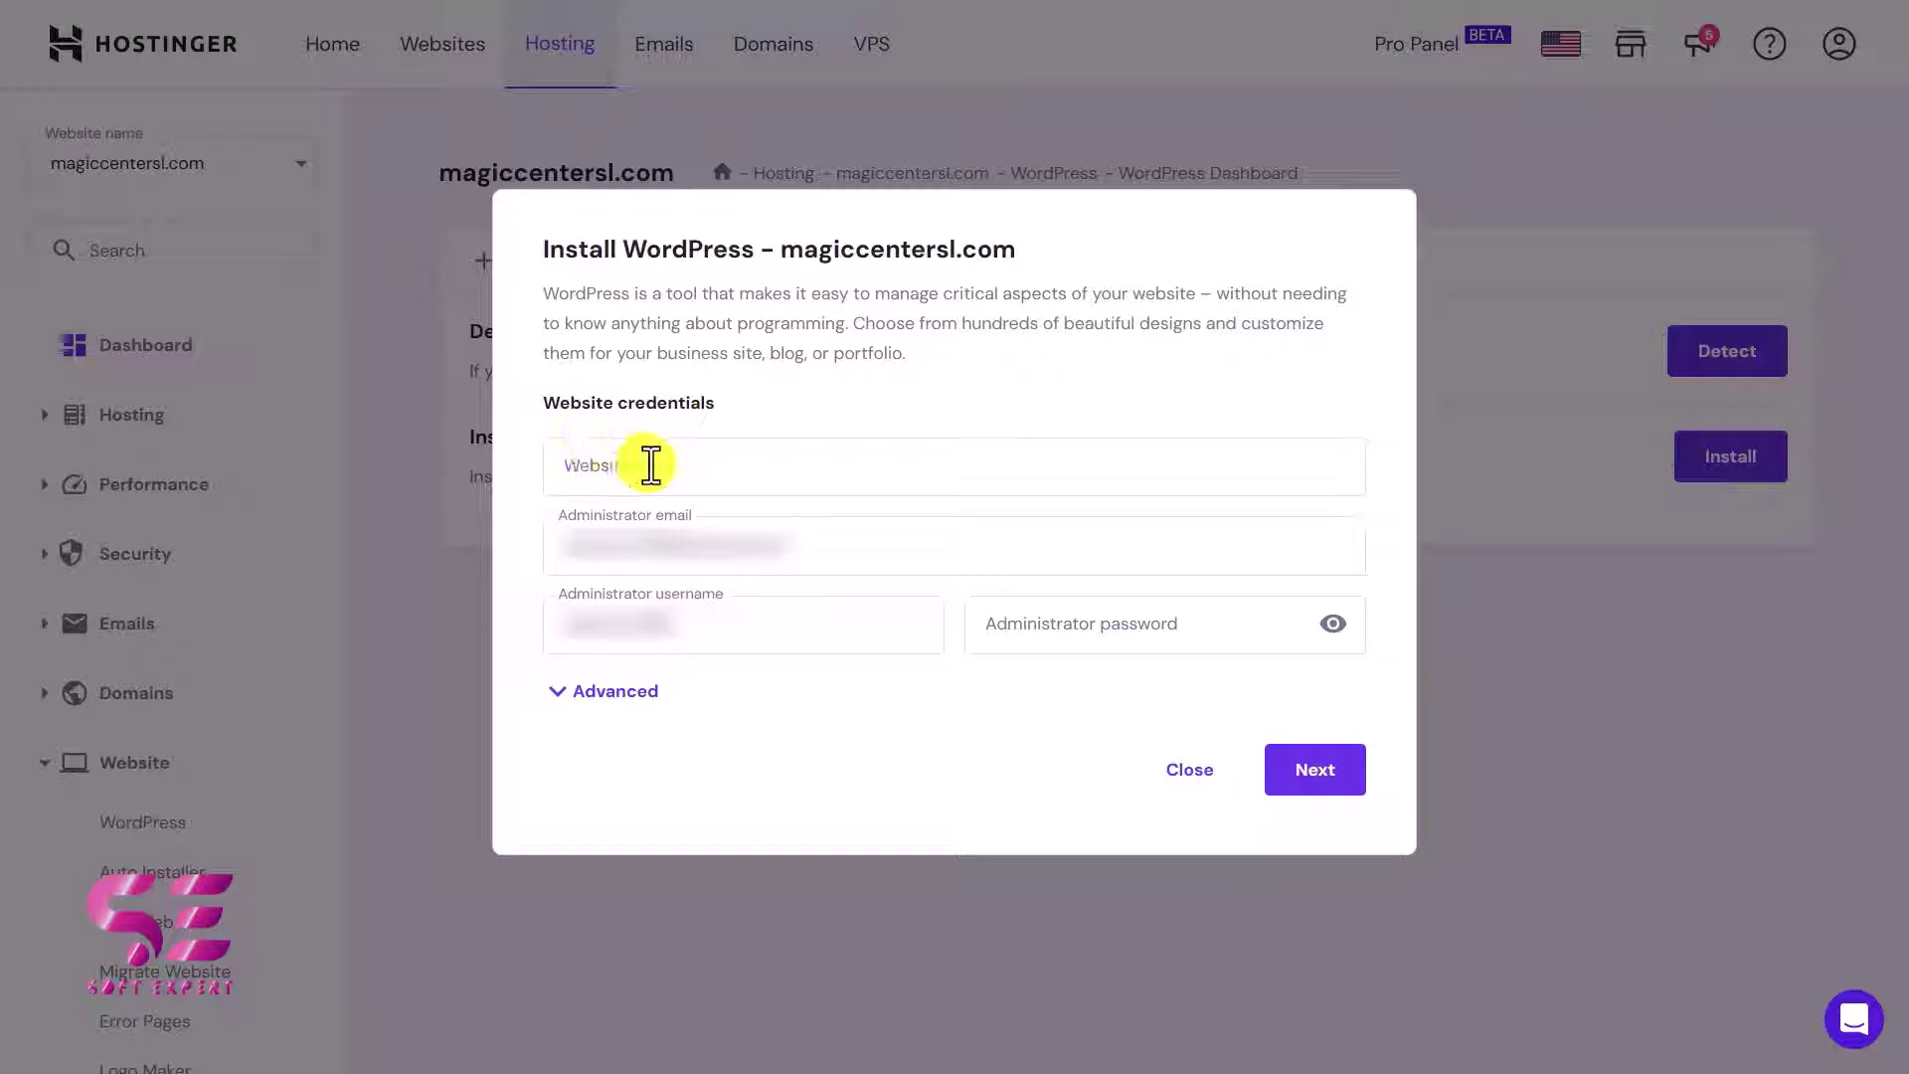
left_click(654, 465)
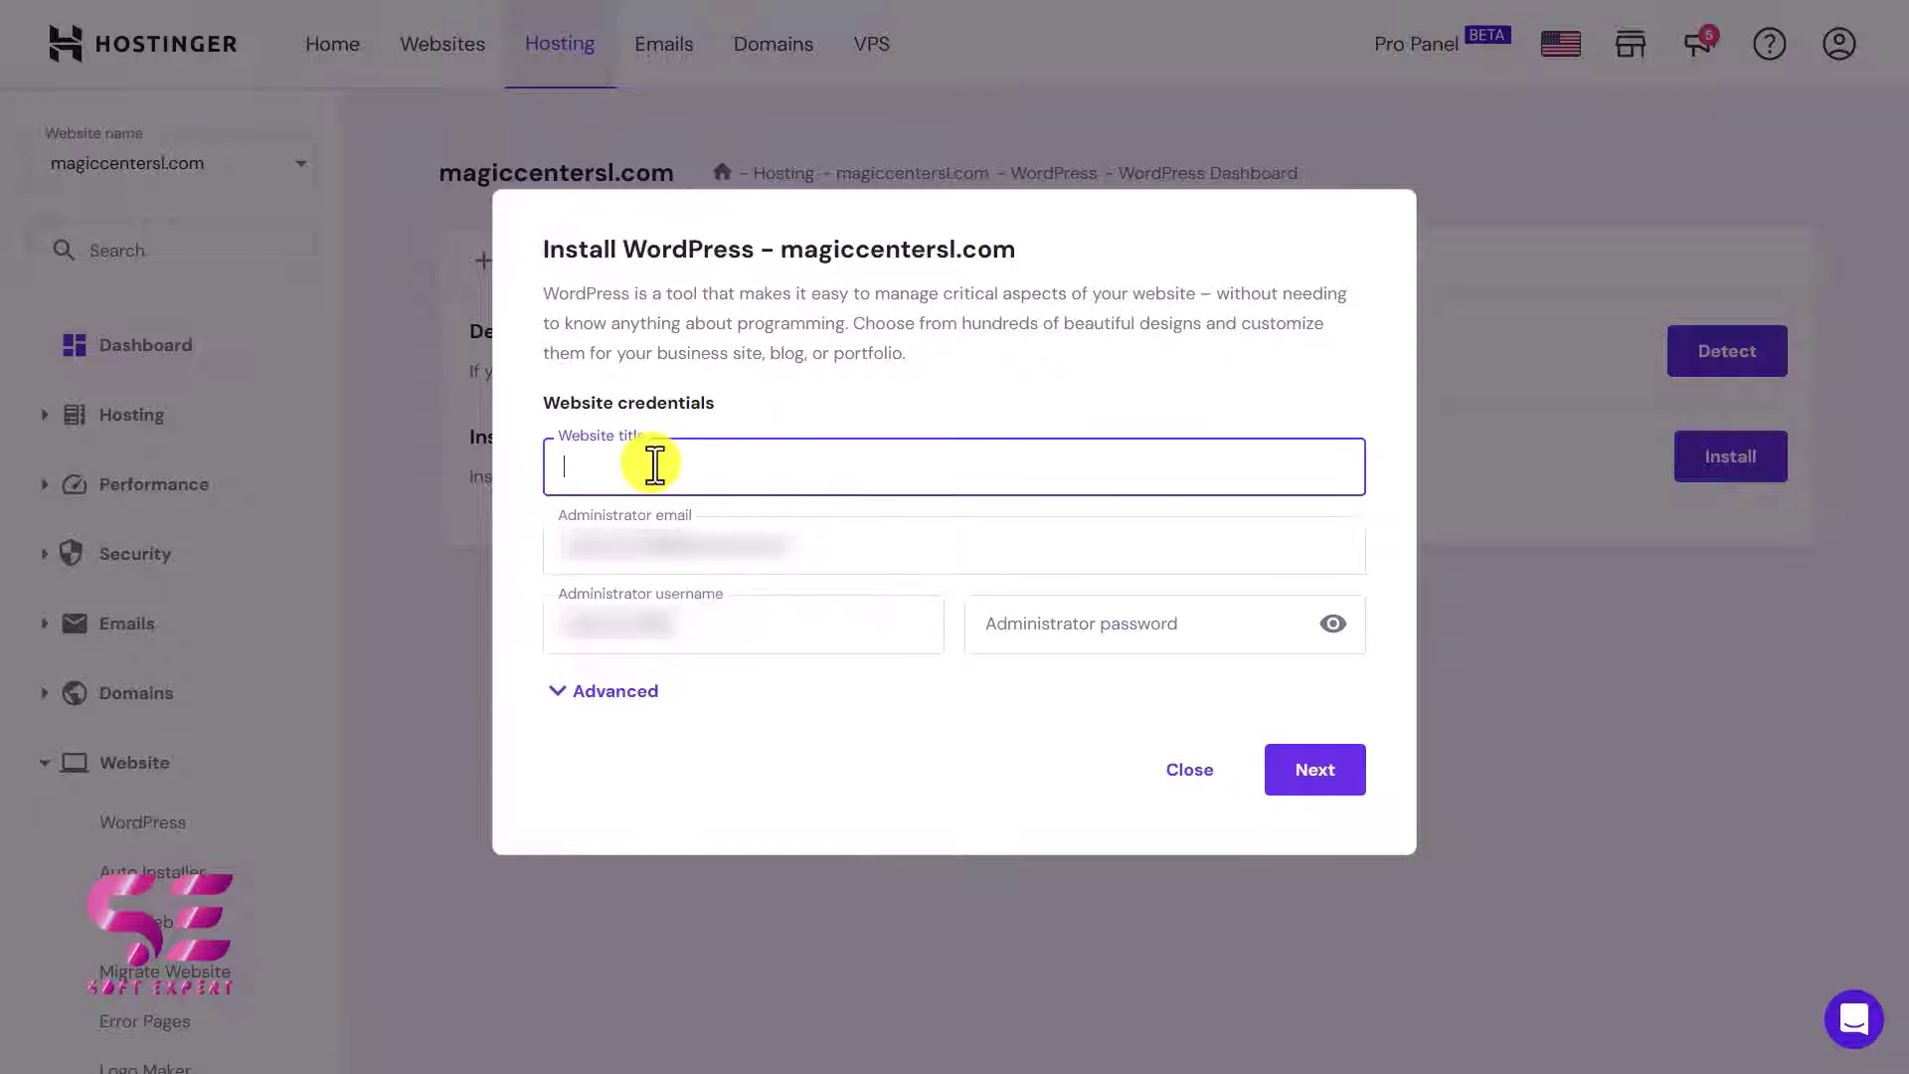
type("Jobbe")
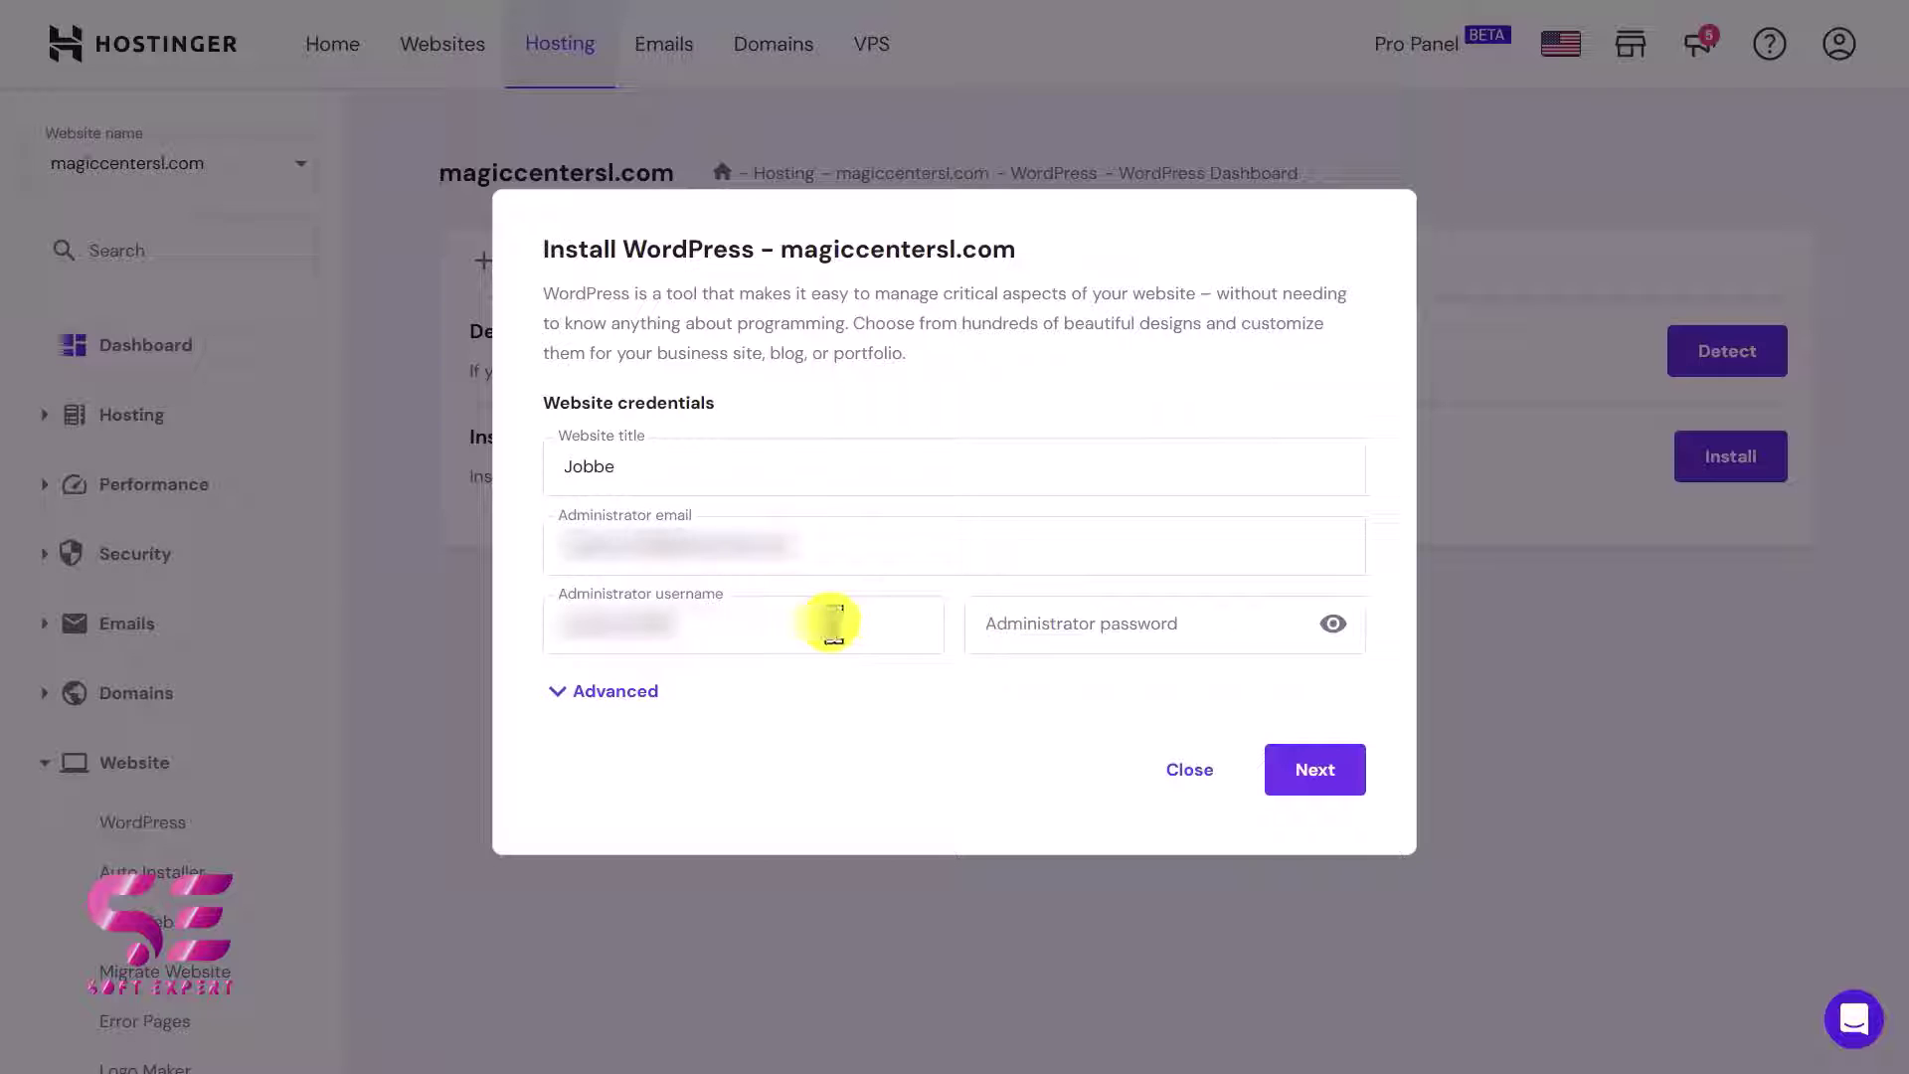
left_click(746, 679)
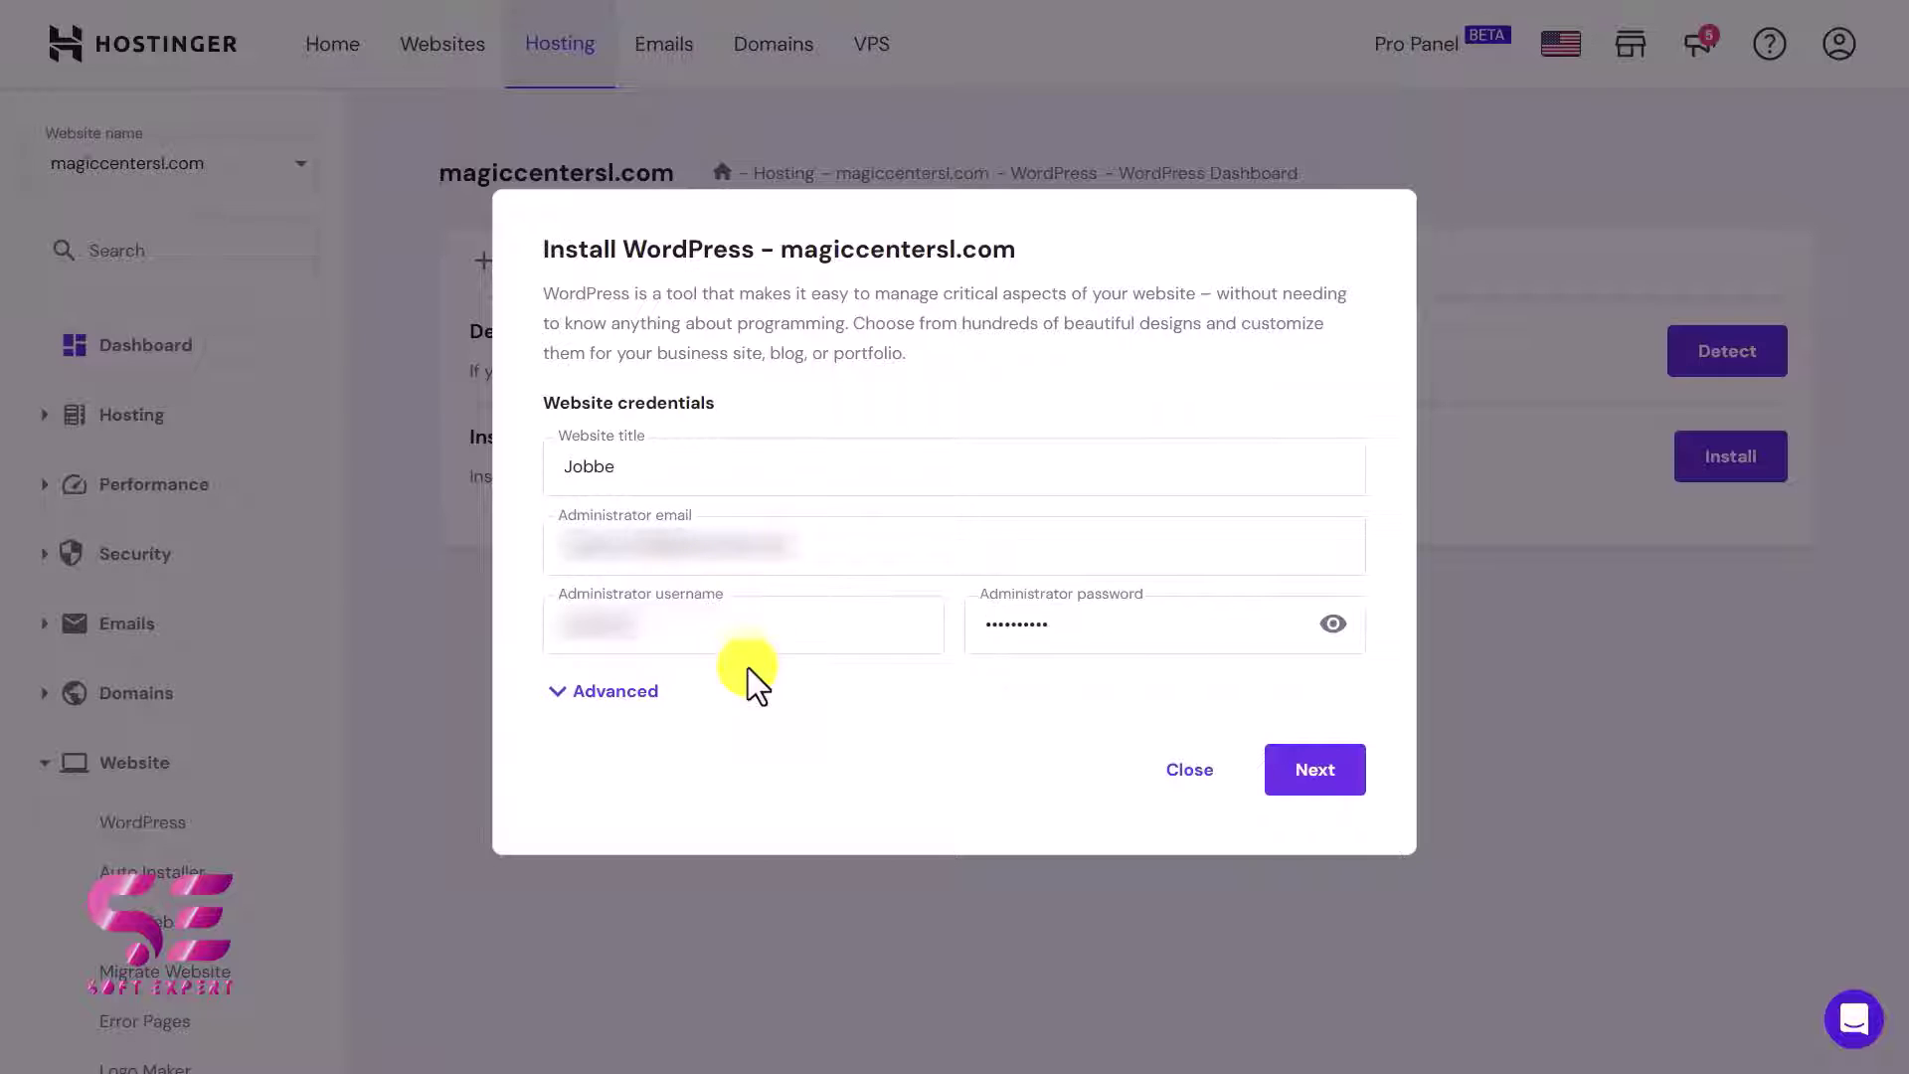
left_click(1326, 774)
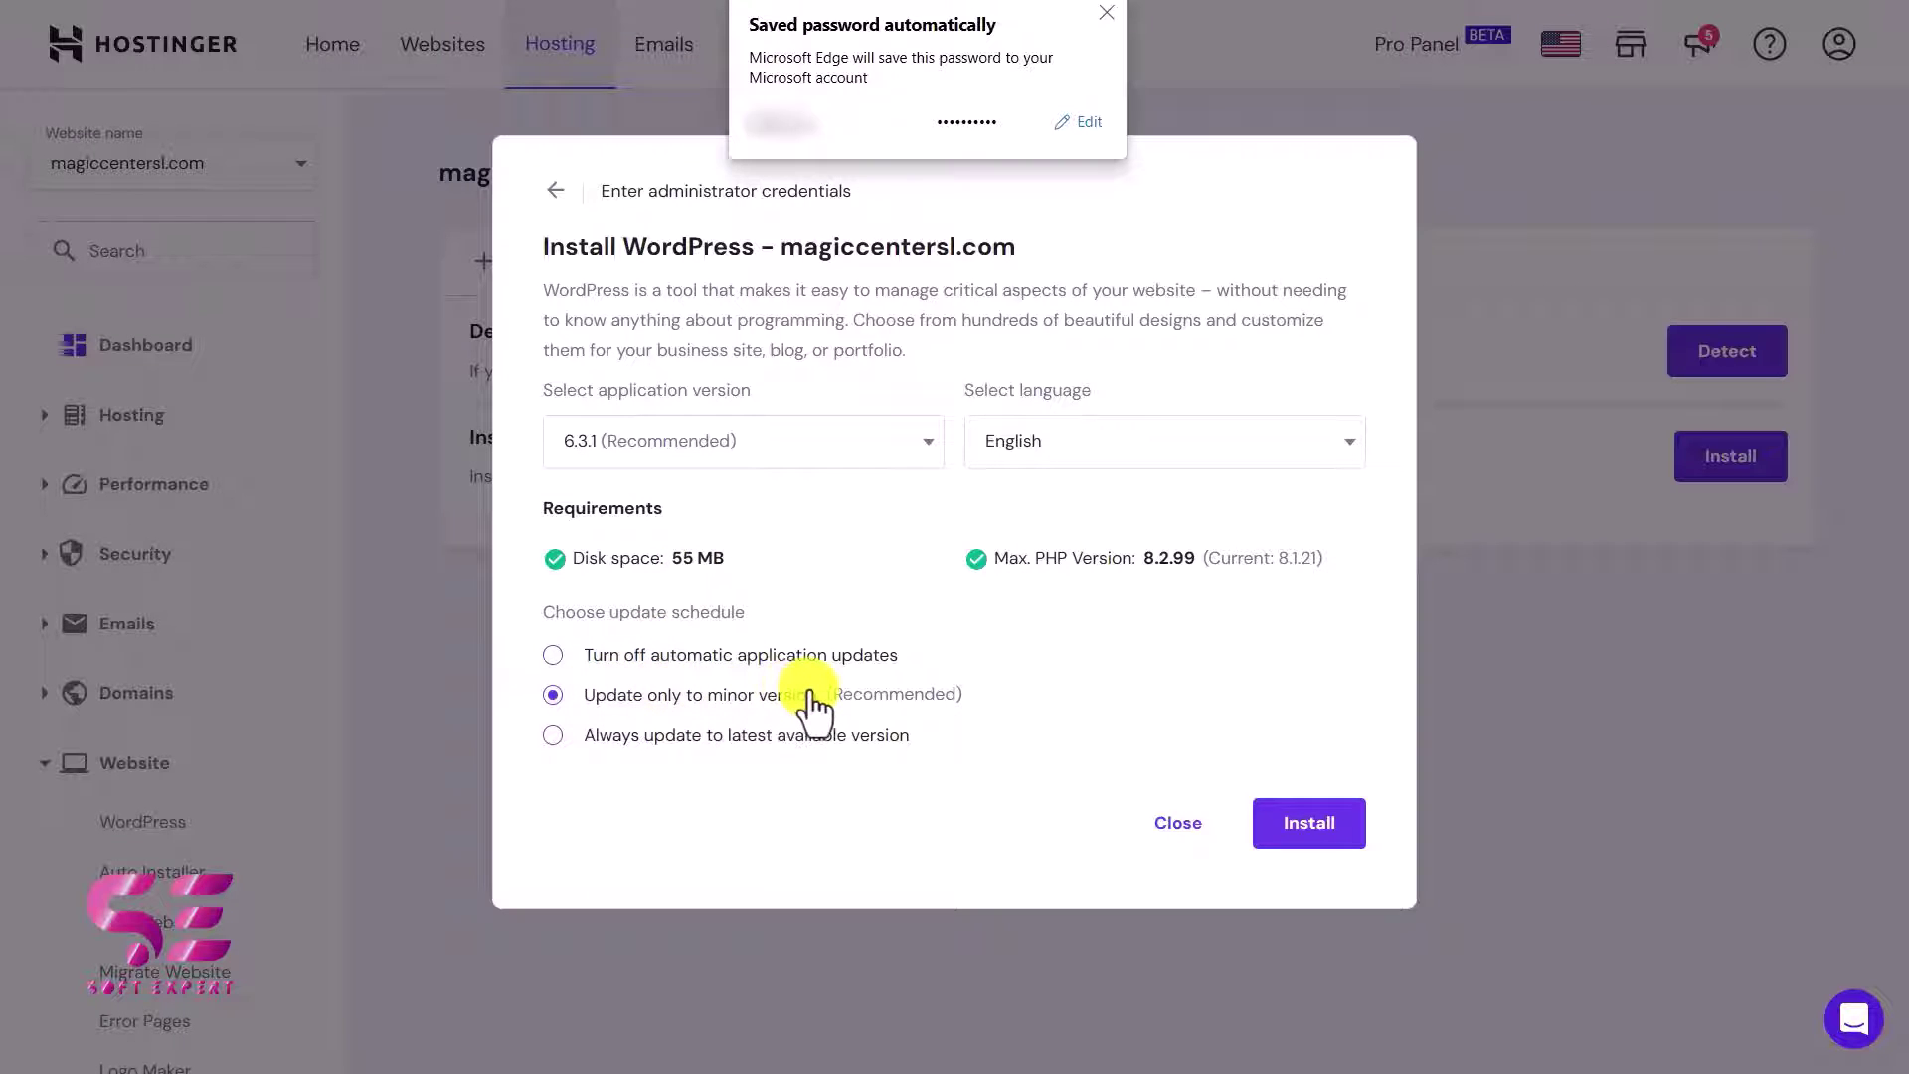
left_click(1312, 835)
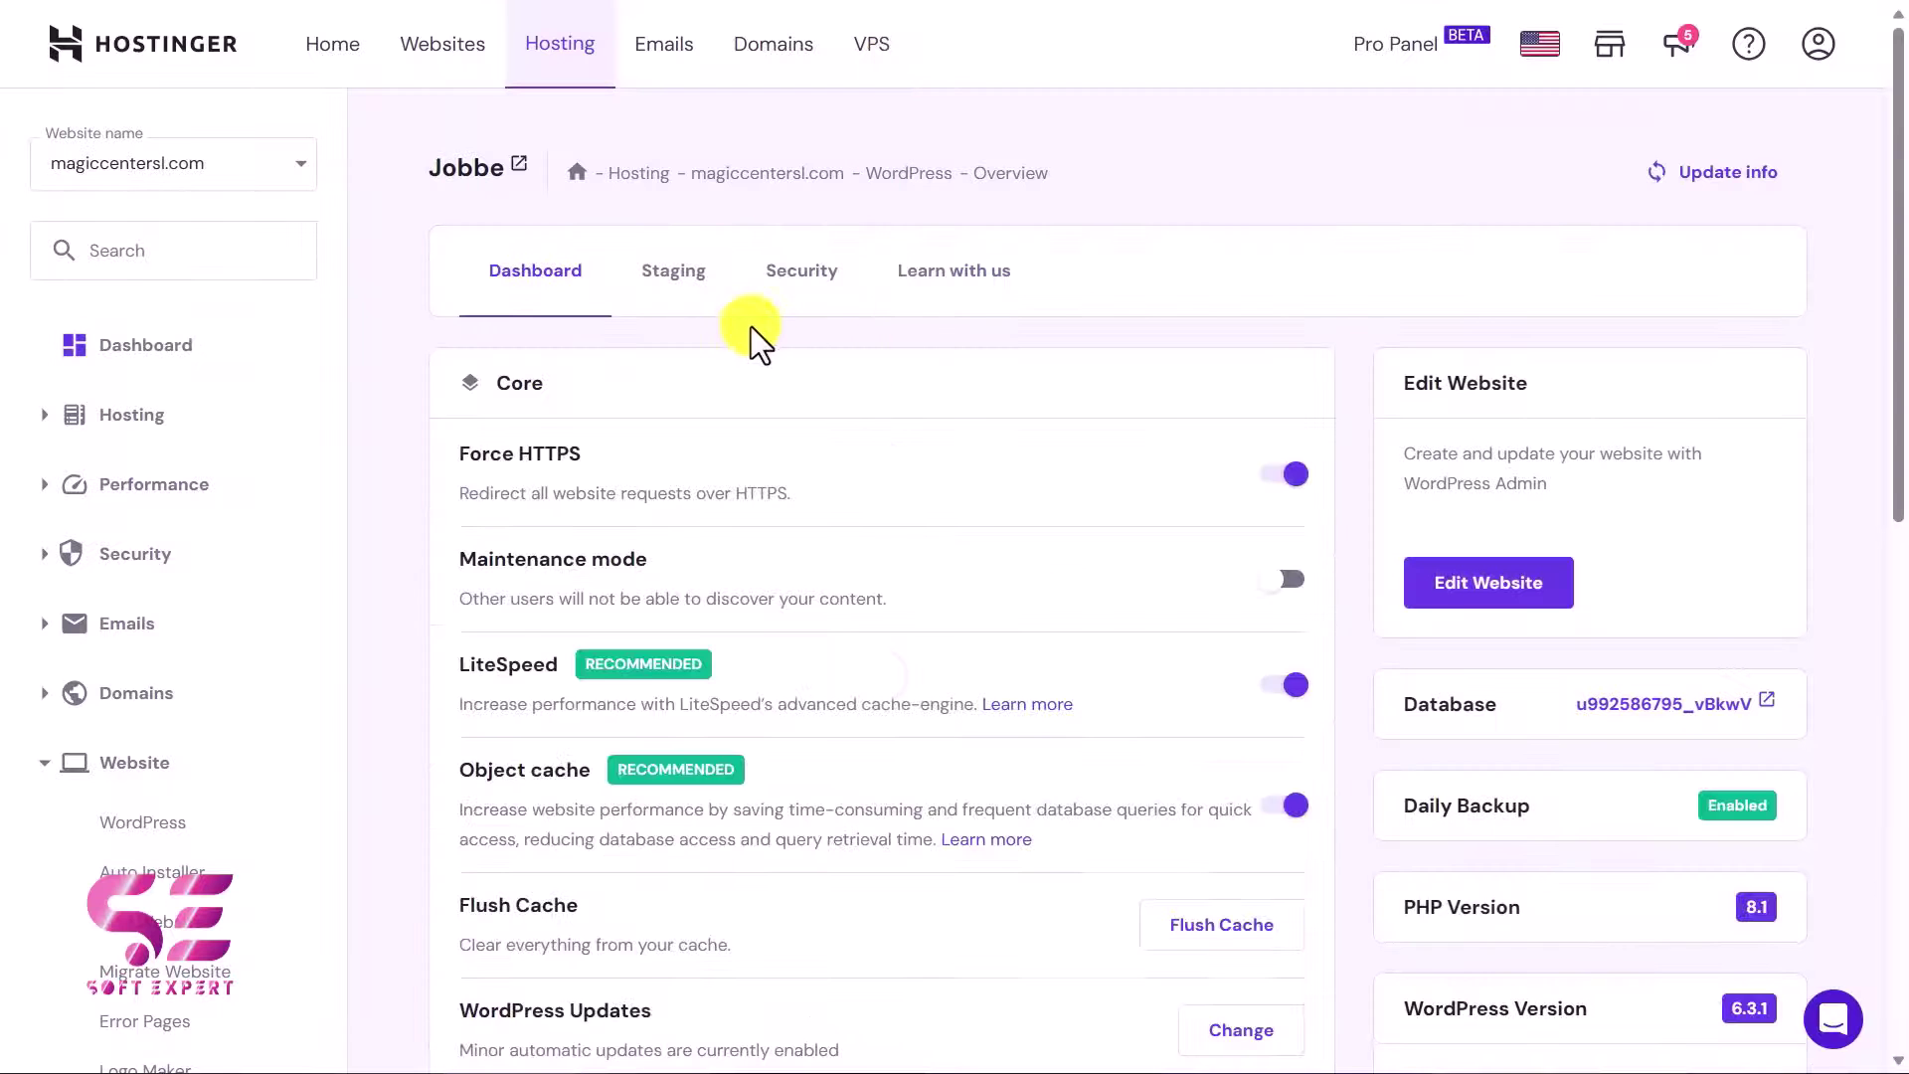
Examine the new WordPress site's overview, including core settings, SSL certificate, suggested plugins, WordPress version and daily backup
scroll(656, 361, "down", 2)
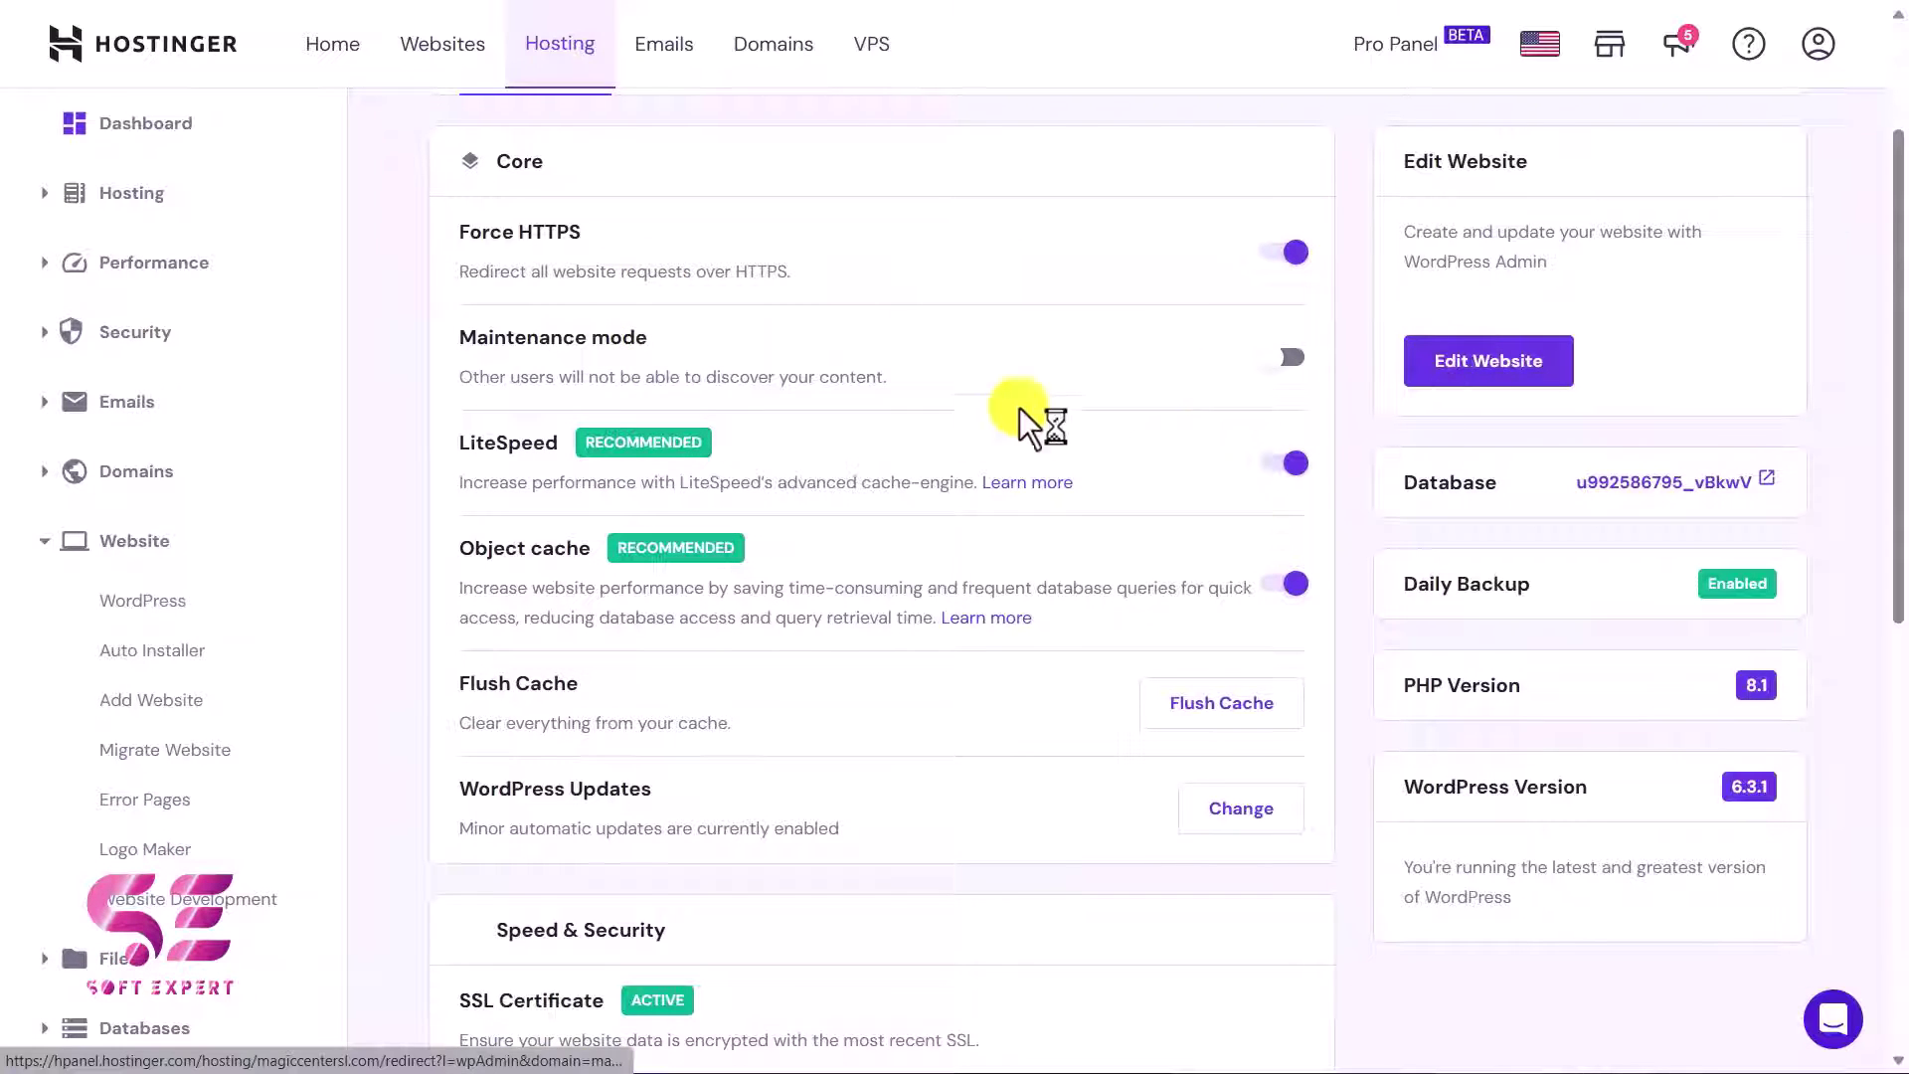
scroll(962, 460, "down", 5)
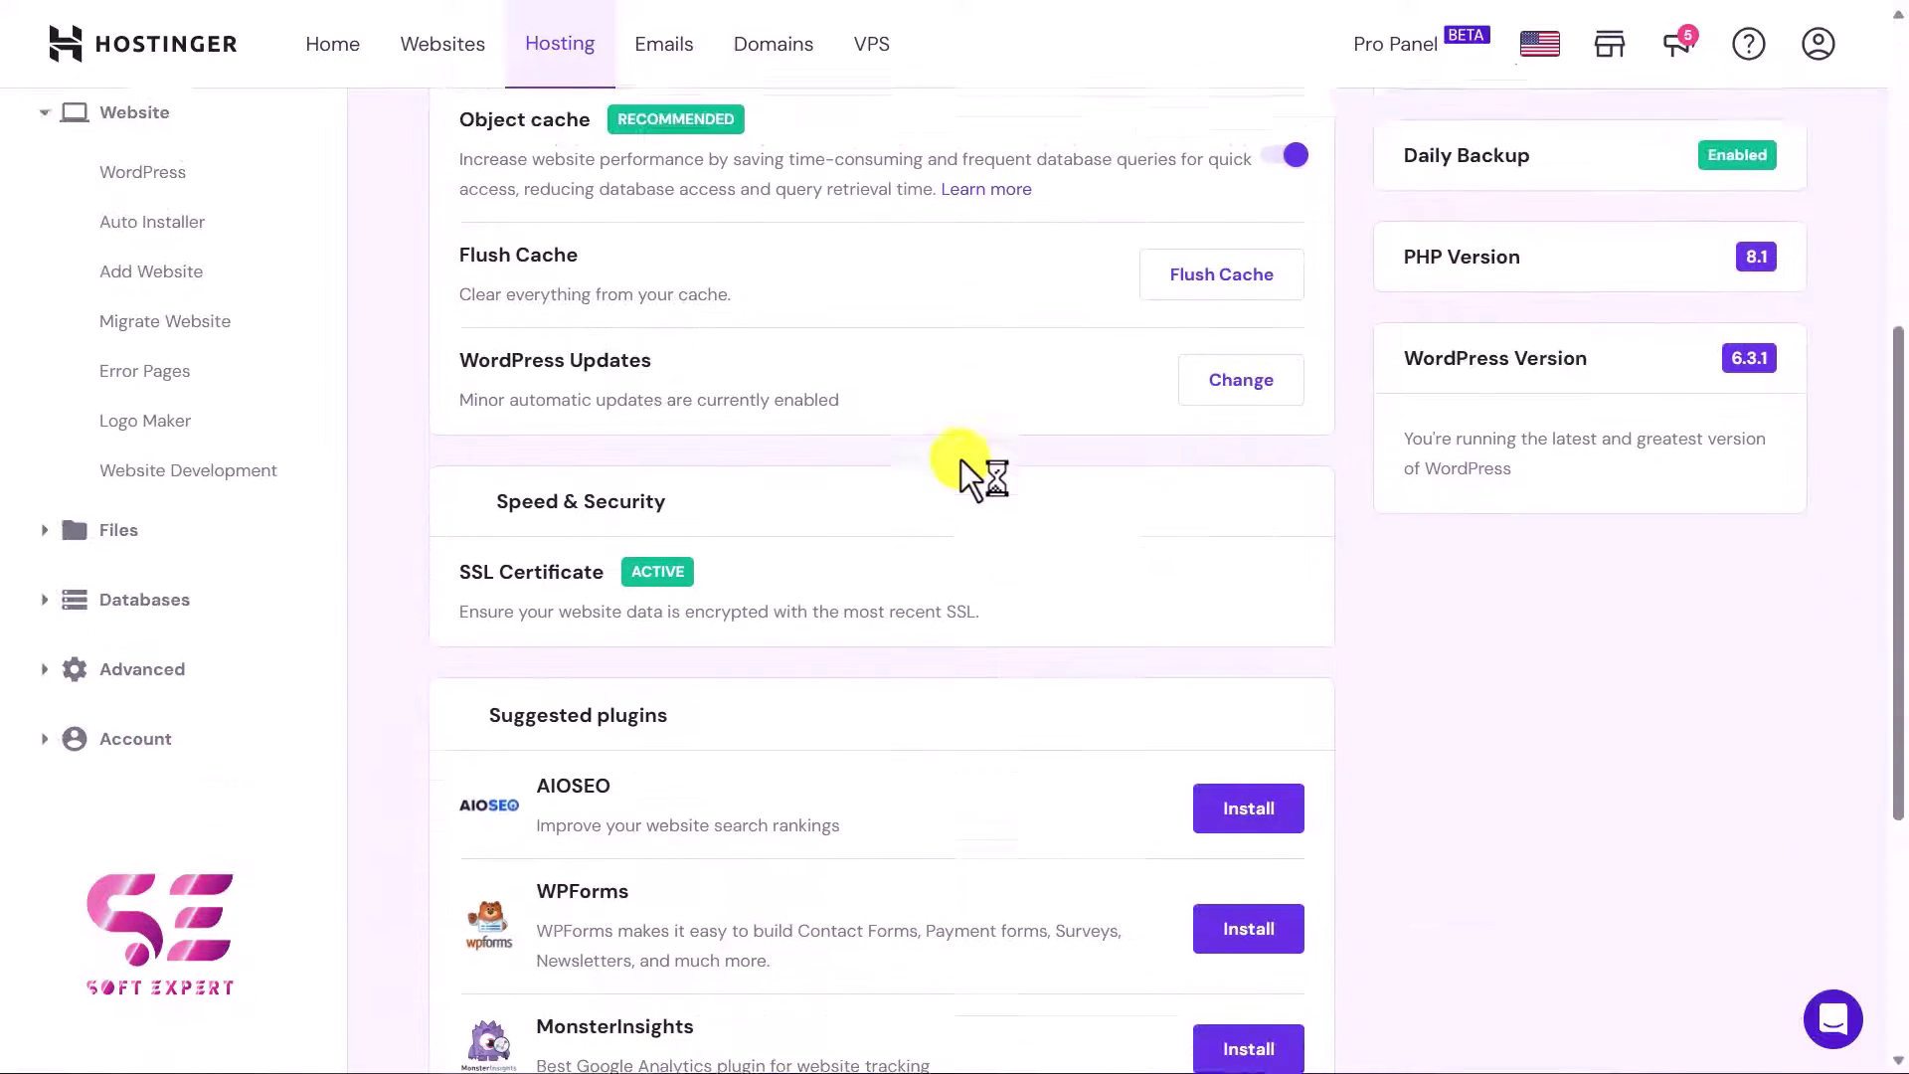
scroll(960, 457, "up", 3)
left_click_drag(1442, 572, 1571, 580)
left_click(1571, 580)
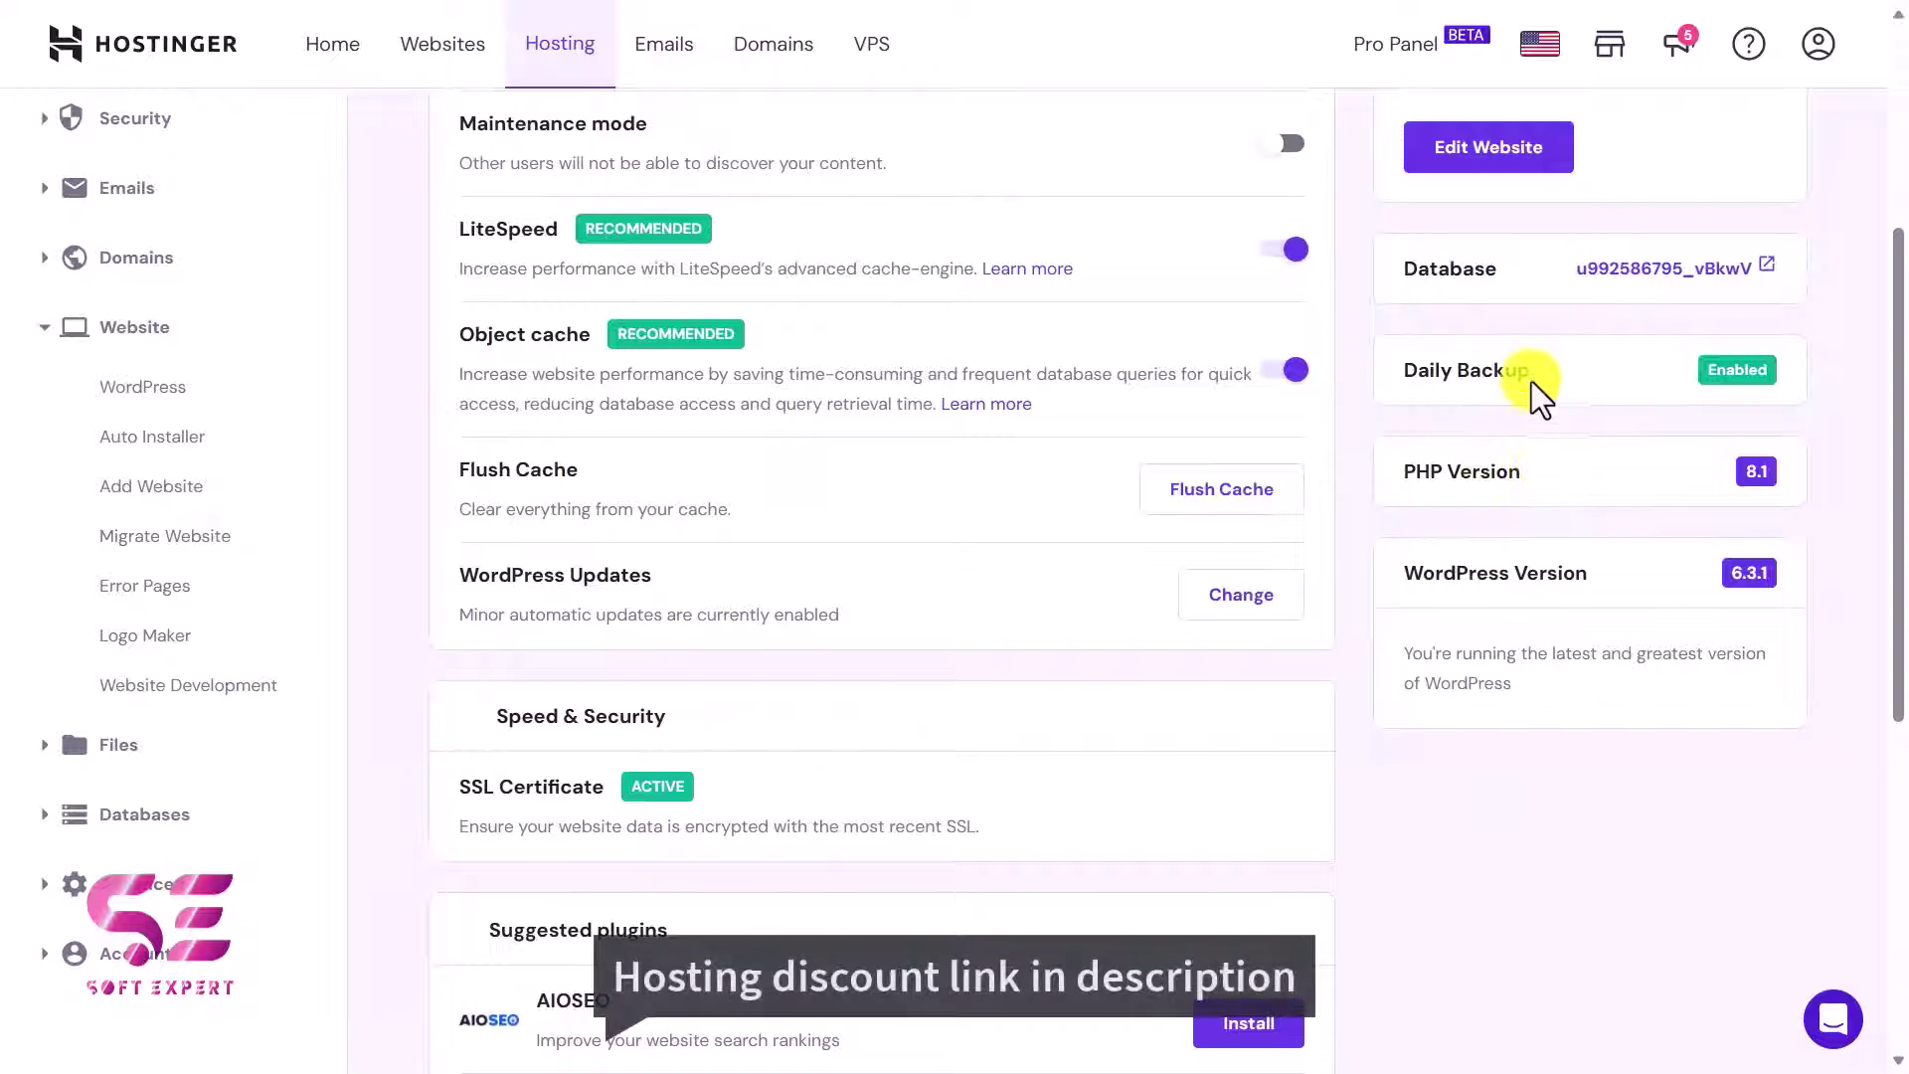
left_click_drag(1531, 379, 1613, 384)
left_click(1614, 384)
scroll(1487, 513, "up", 5)
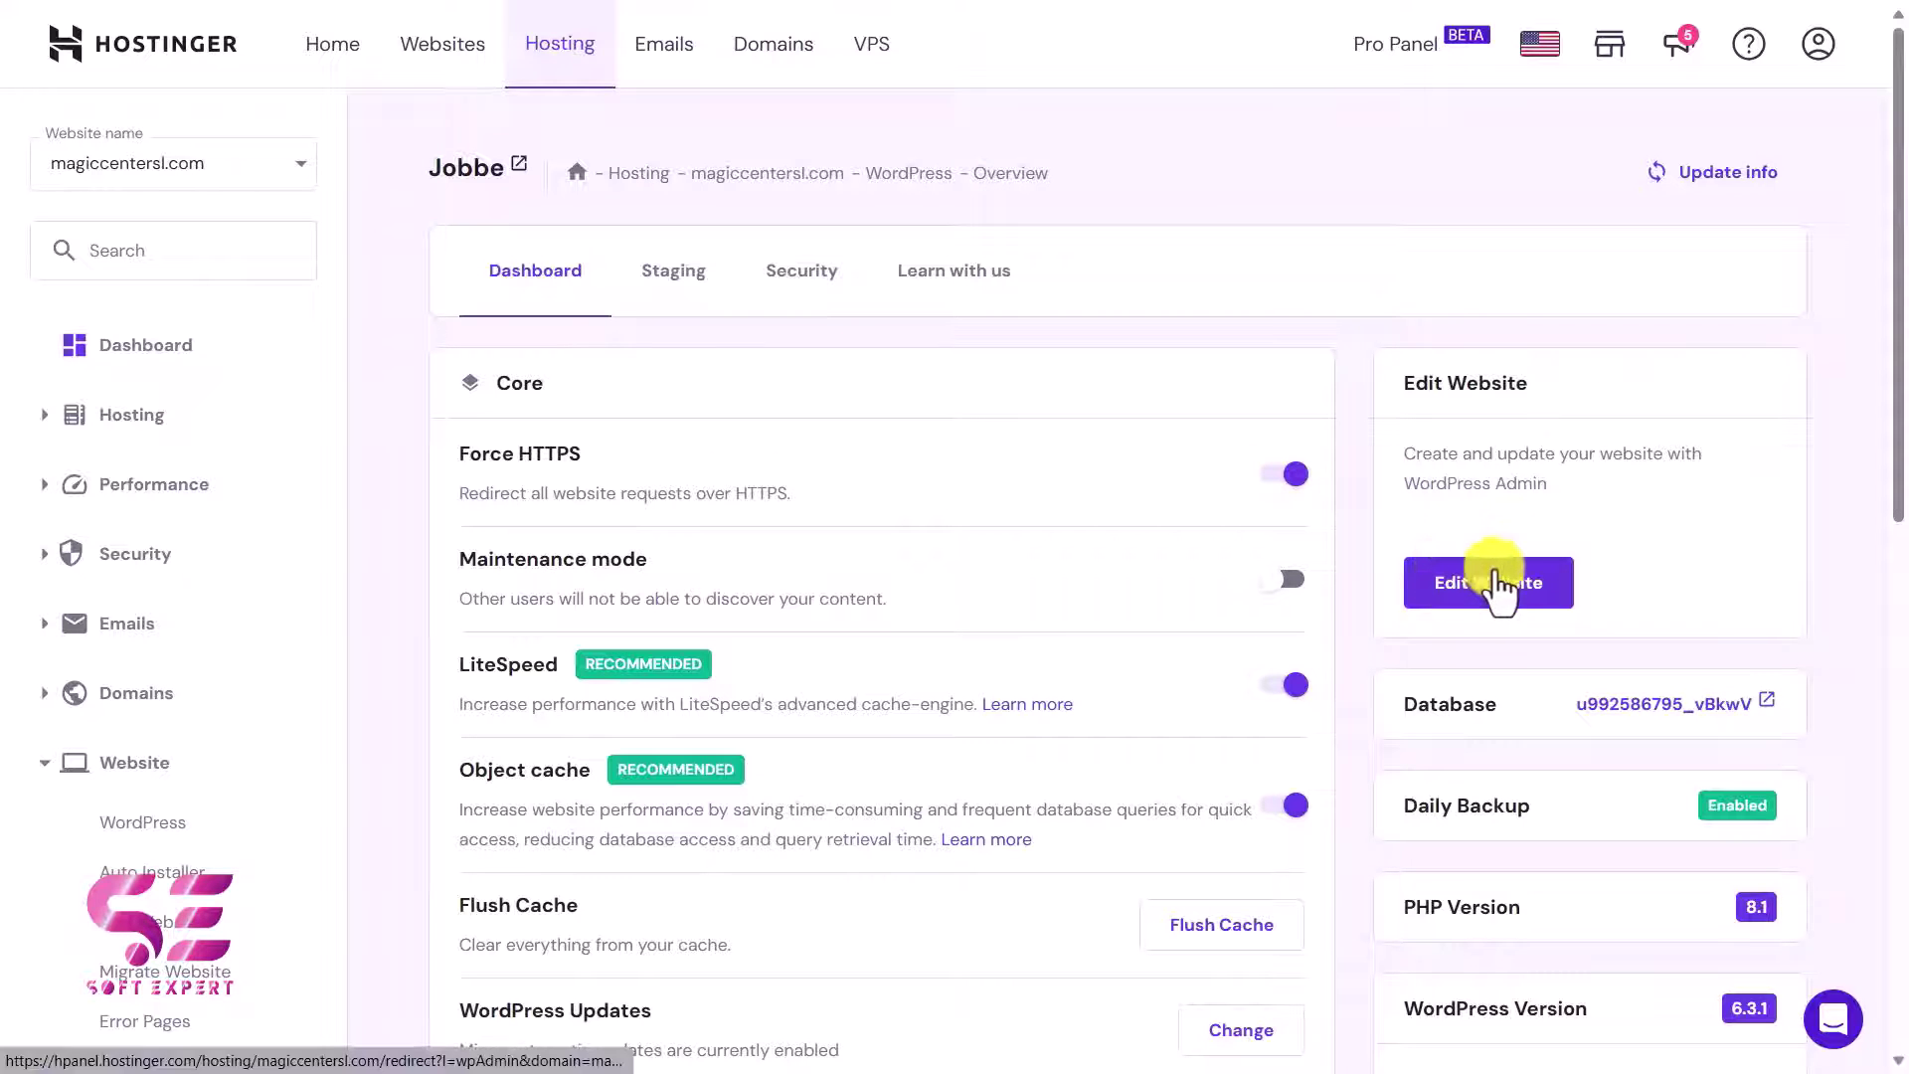
Open the WordPress admin dashboard of the Jobbe site from the hosting overview
left_click(1539, 570)
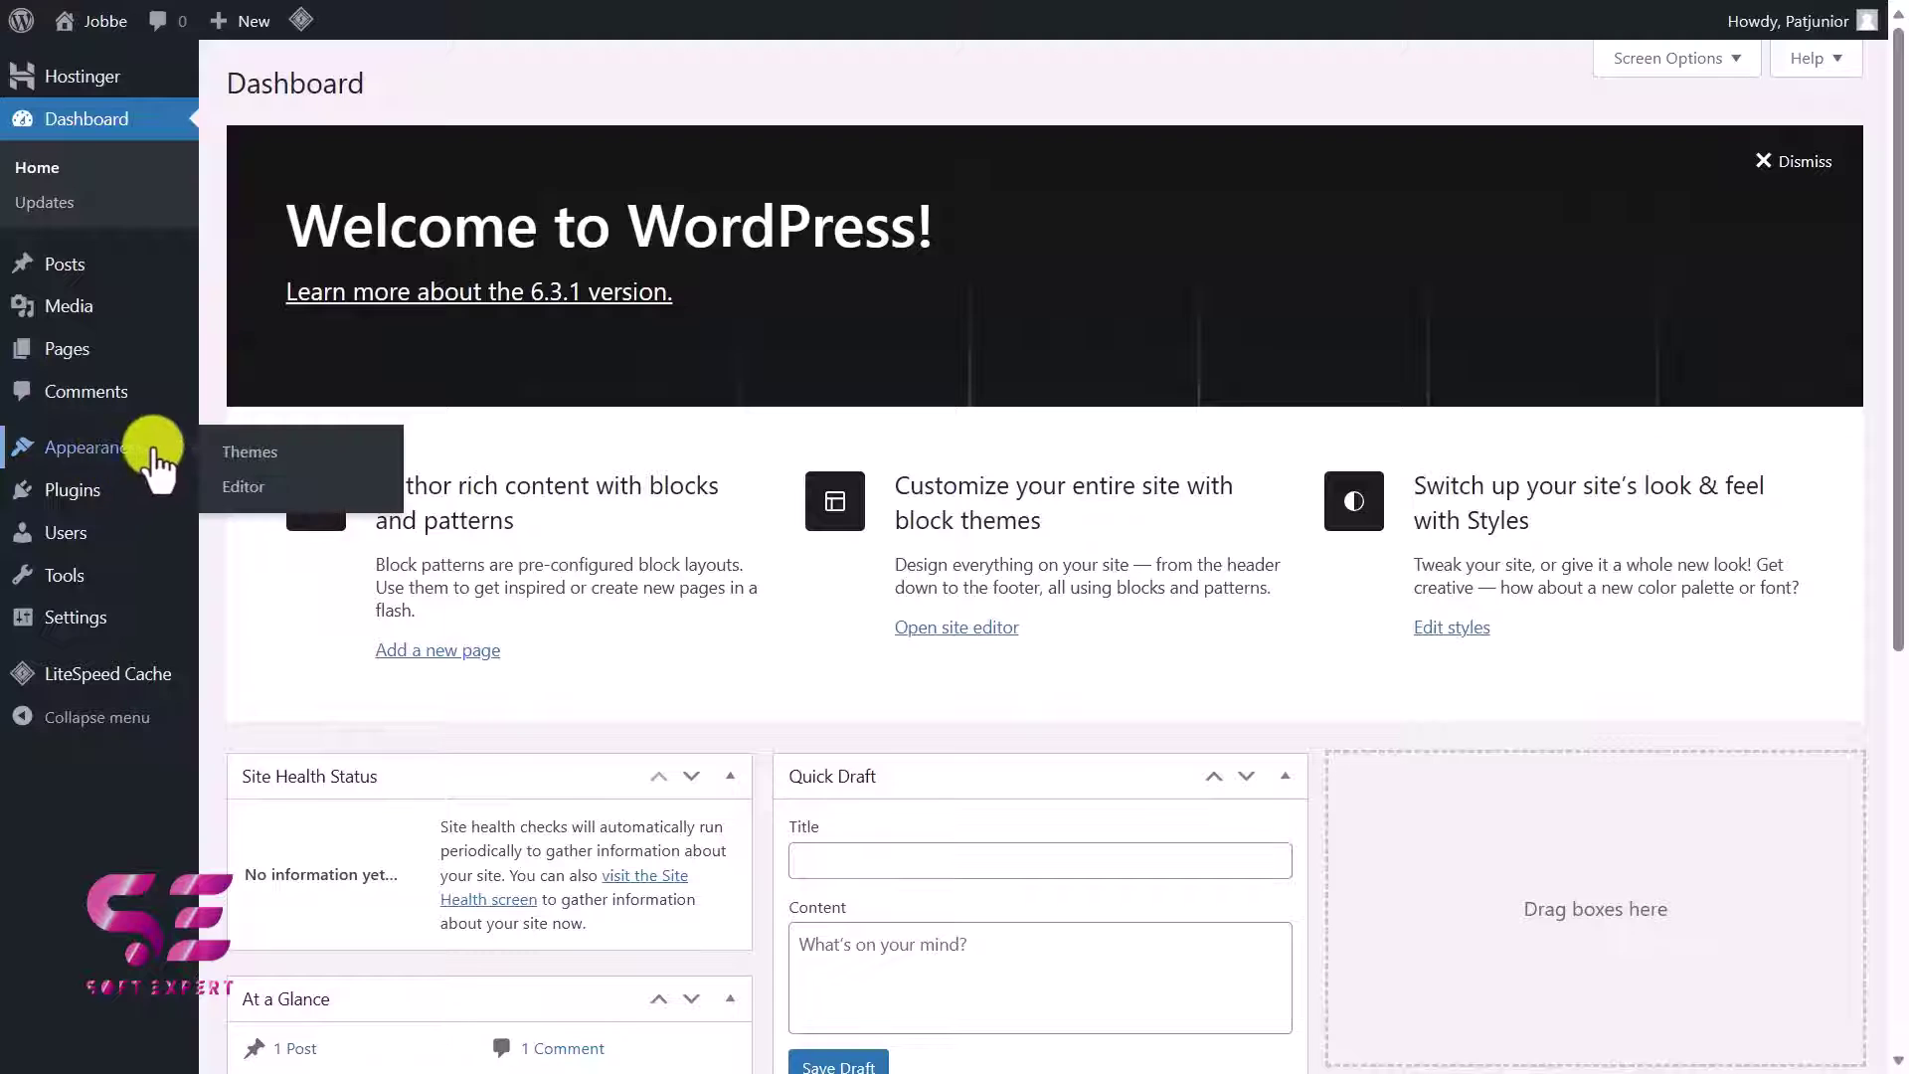
mouse_move(130, 491)
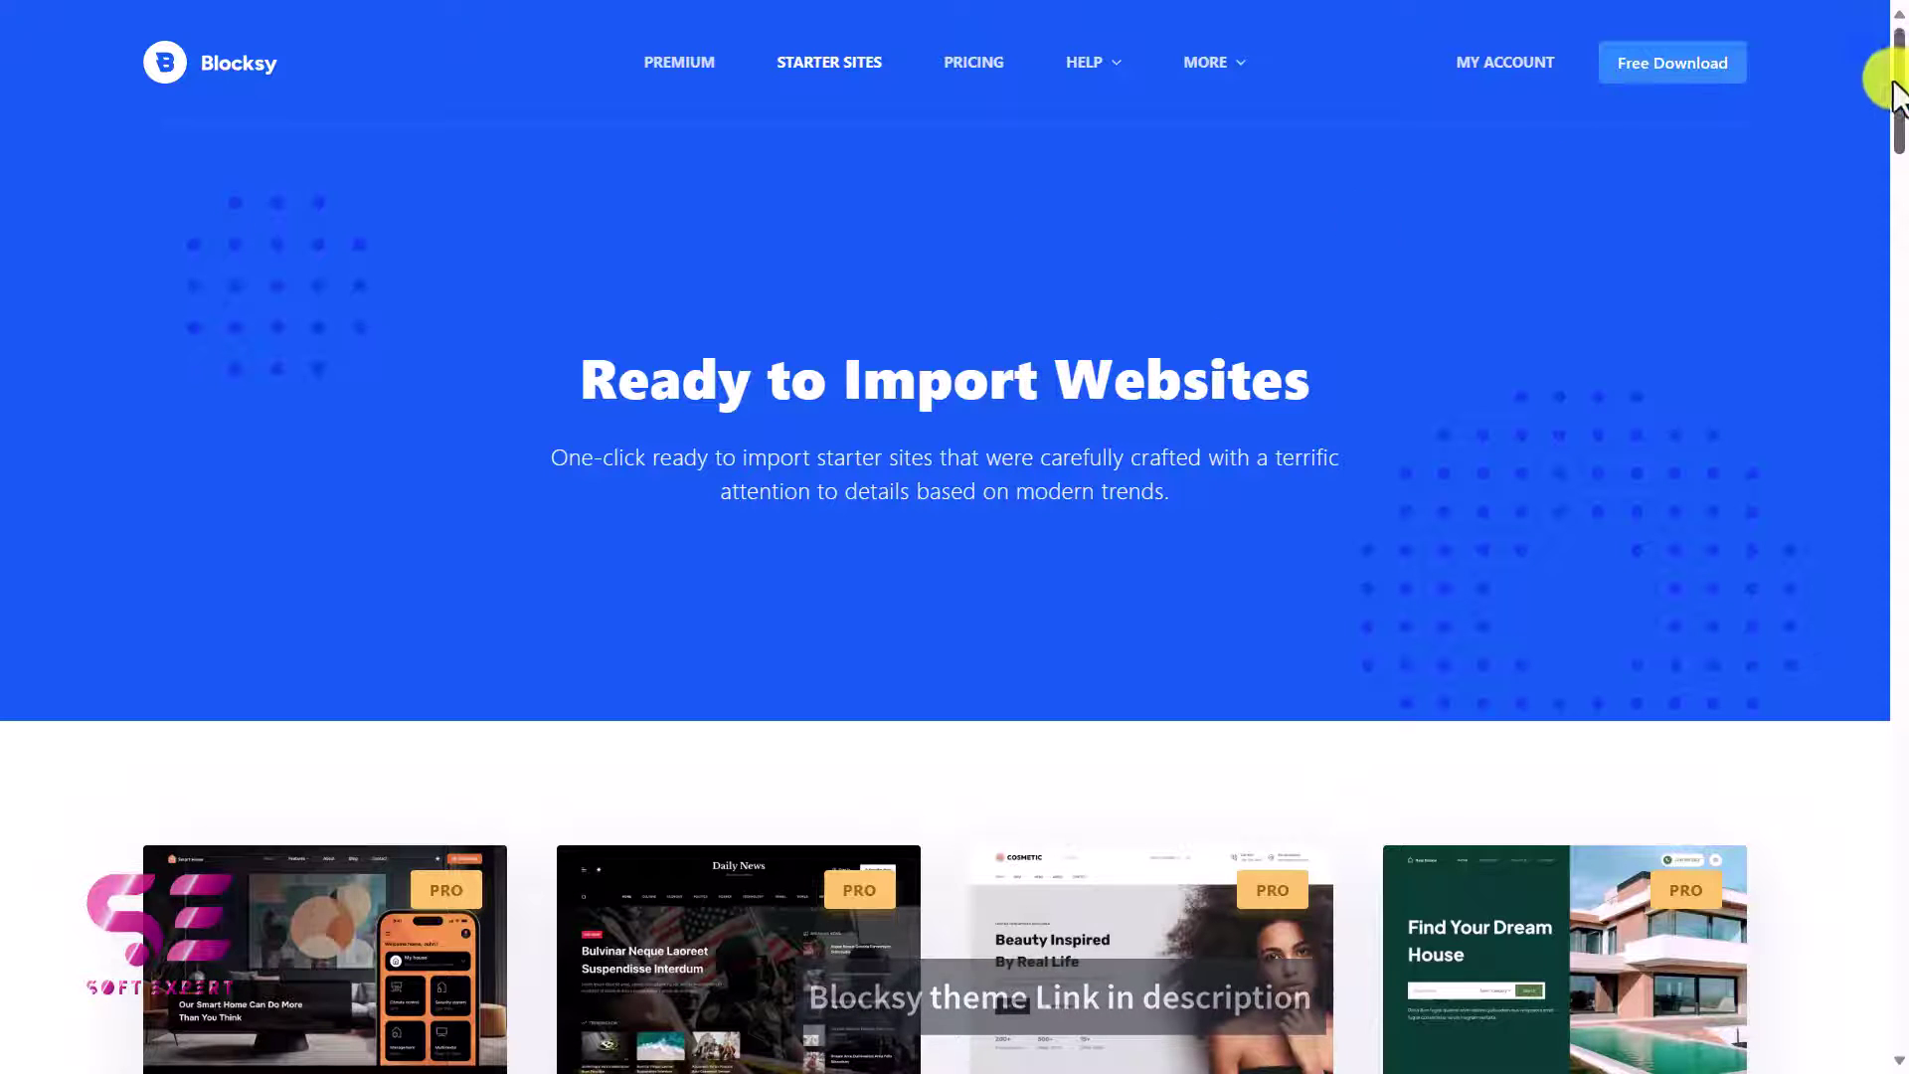
Browse the Blocksy starter sites and view the details of the Garderobe template
left_click_drag(1897, 94, 1901, 601)
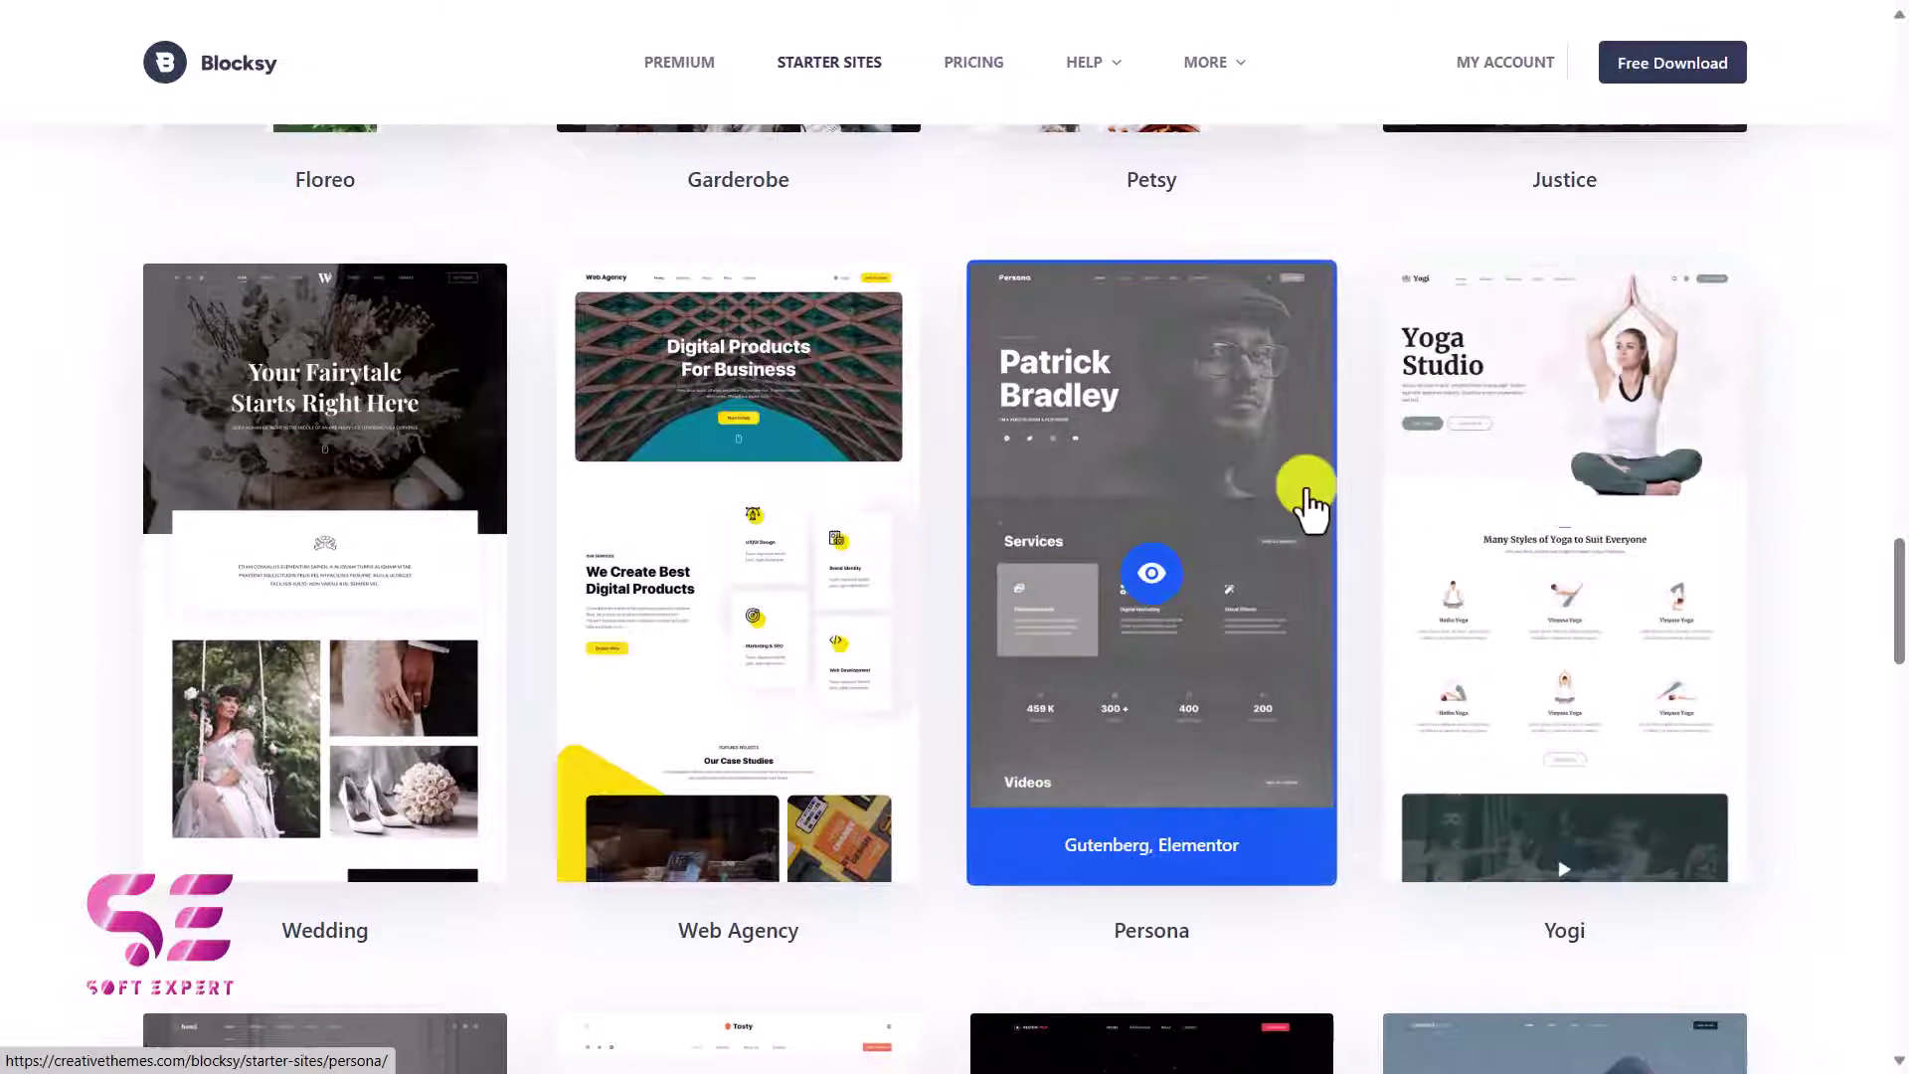
scroll(1308, 507, "up", 9)
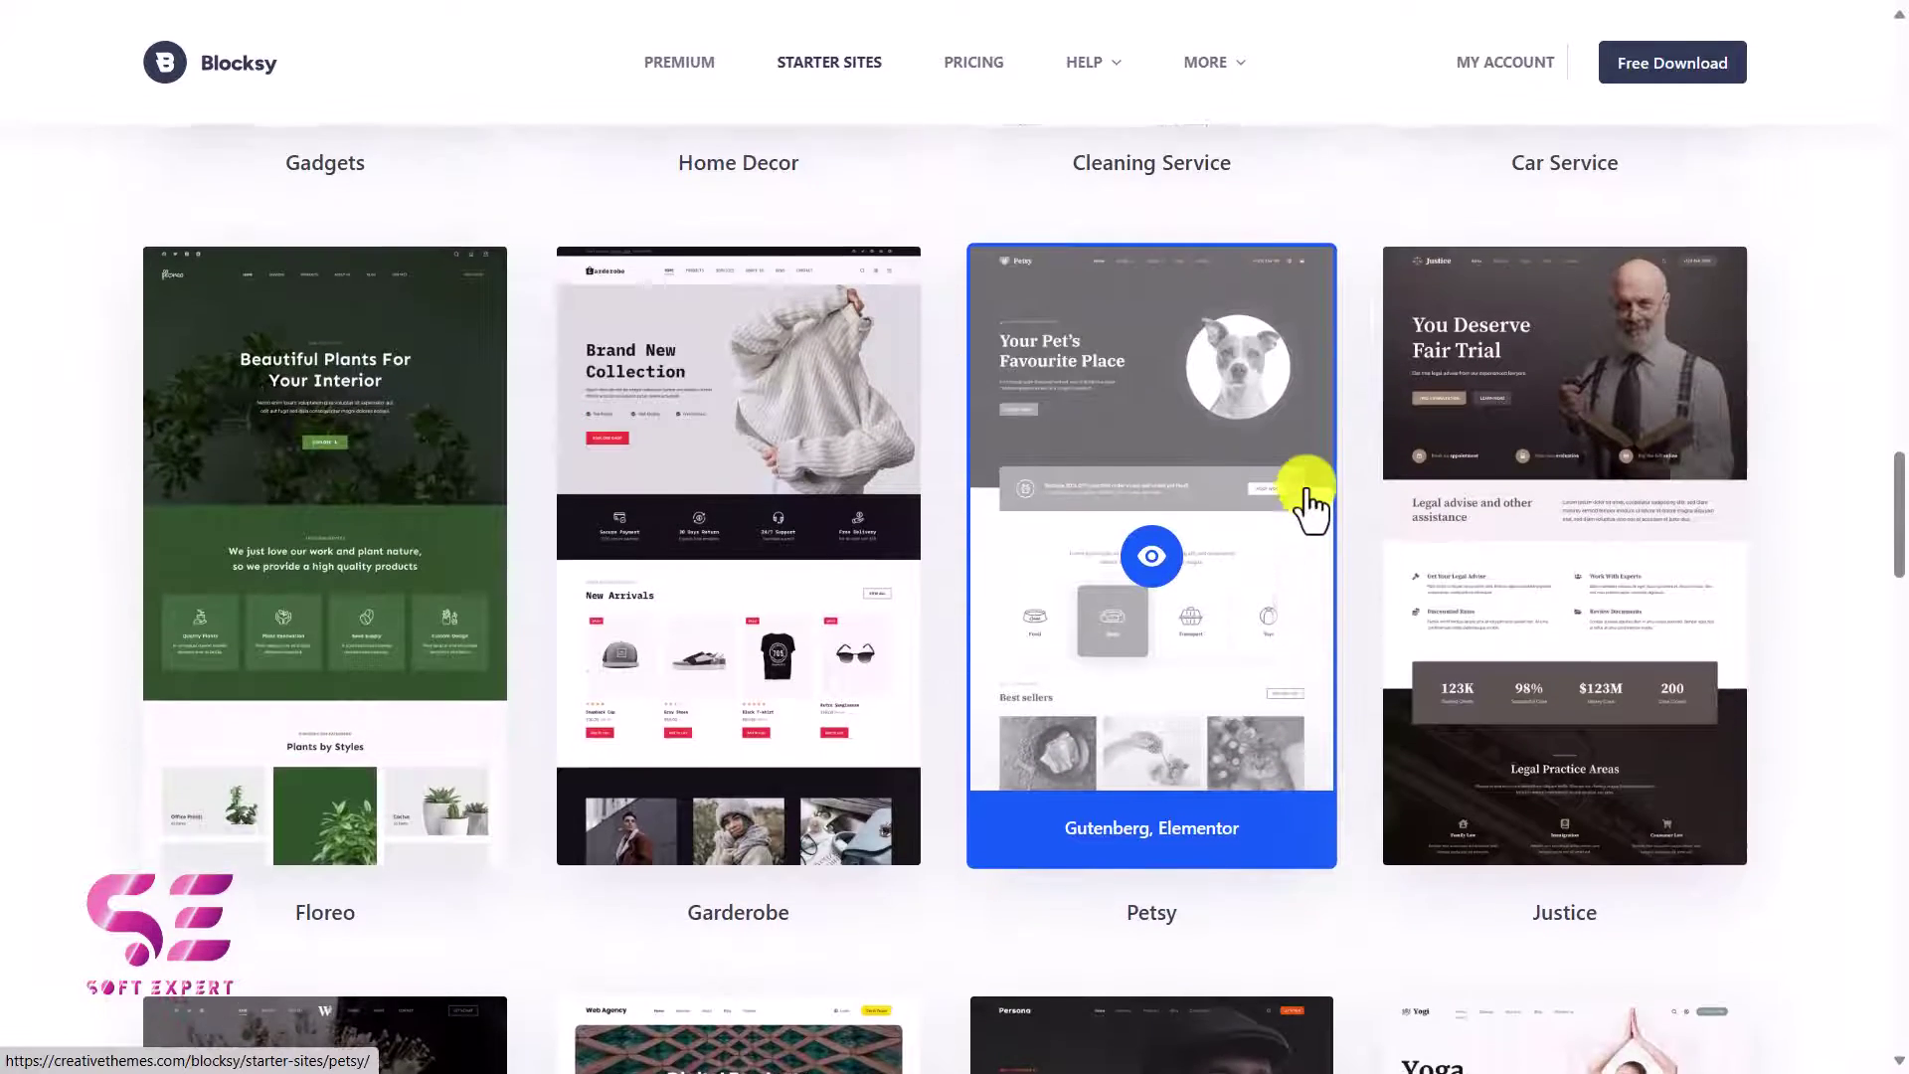
scroll(1252, 521, "up", 2)
scroll(1193, 537, "up", 6)
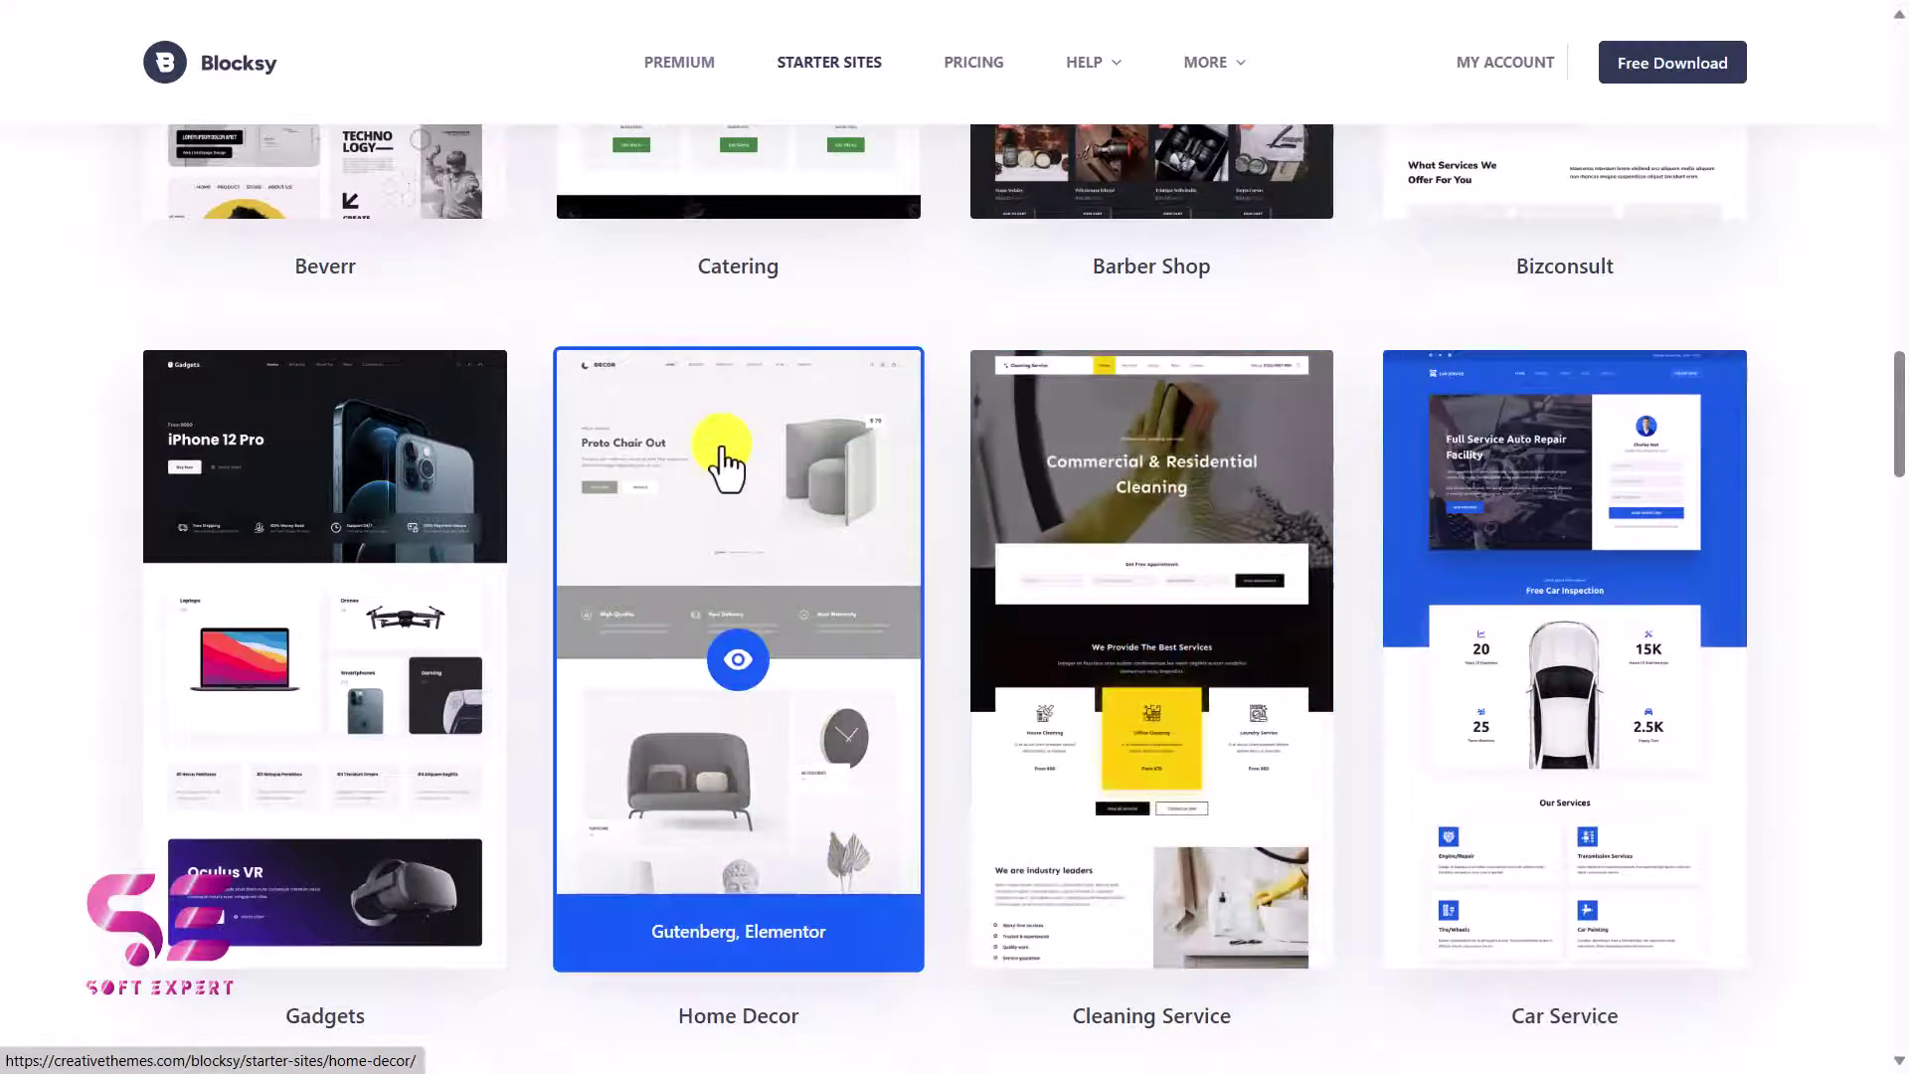
scroll(718, 458, "up", 7)
scroll(1012, 582, "down", 15)
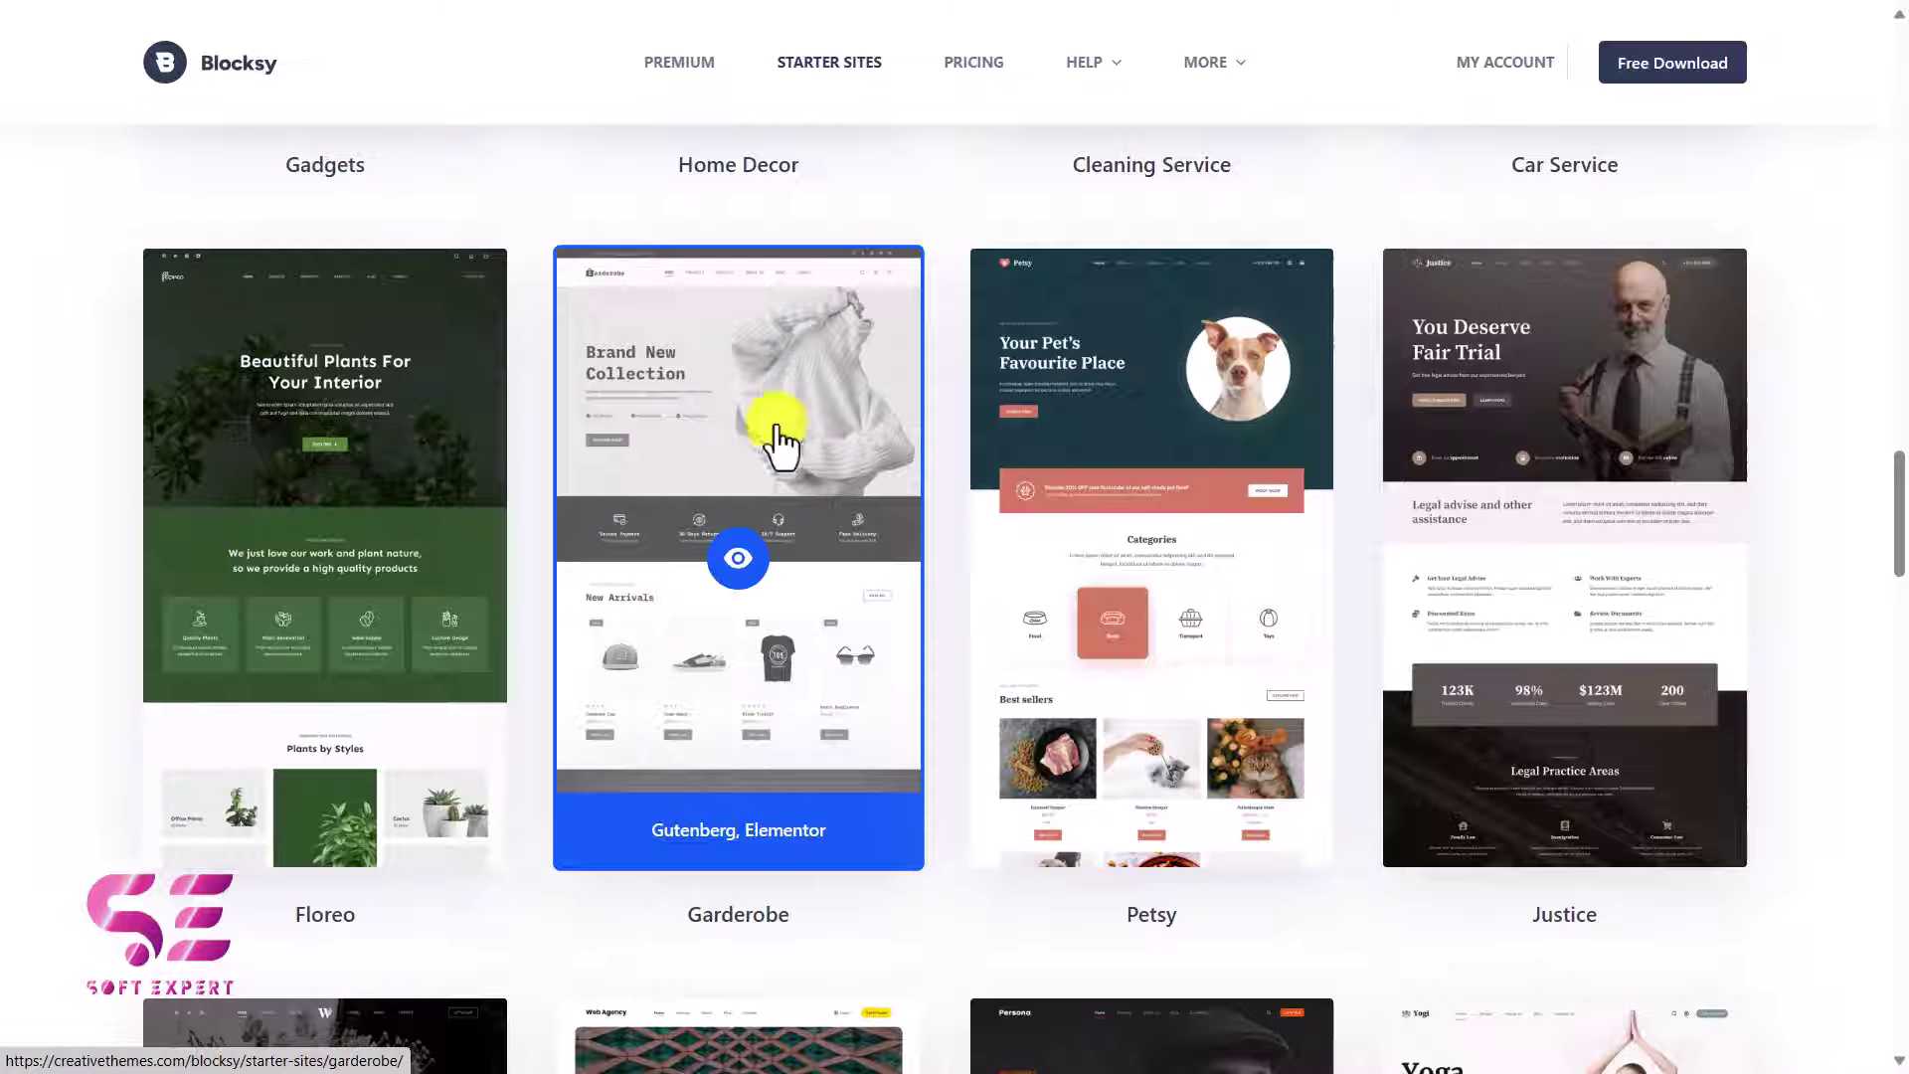
left_click(741, 572)
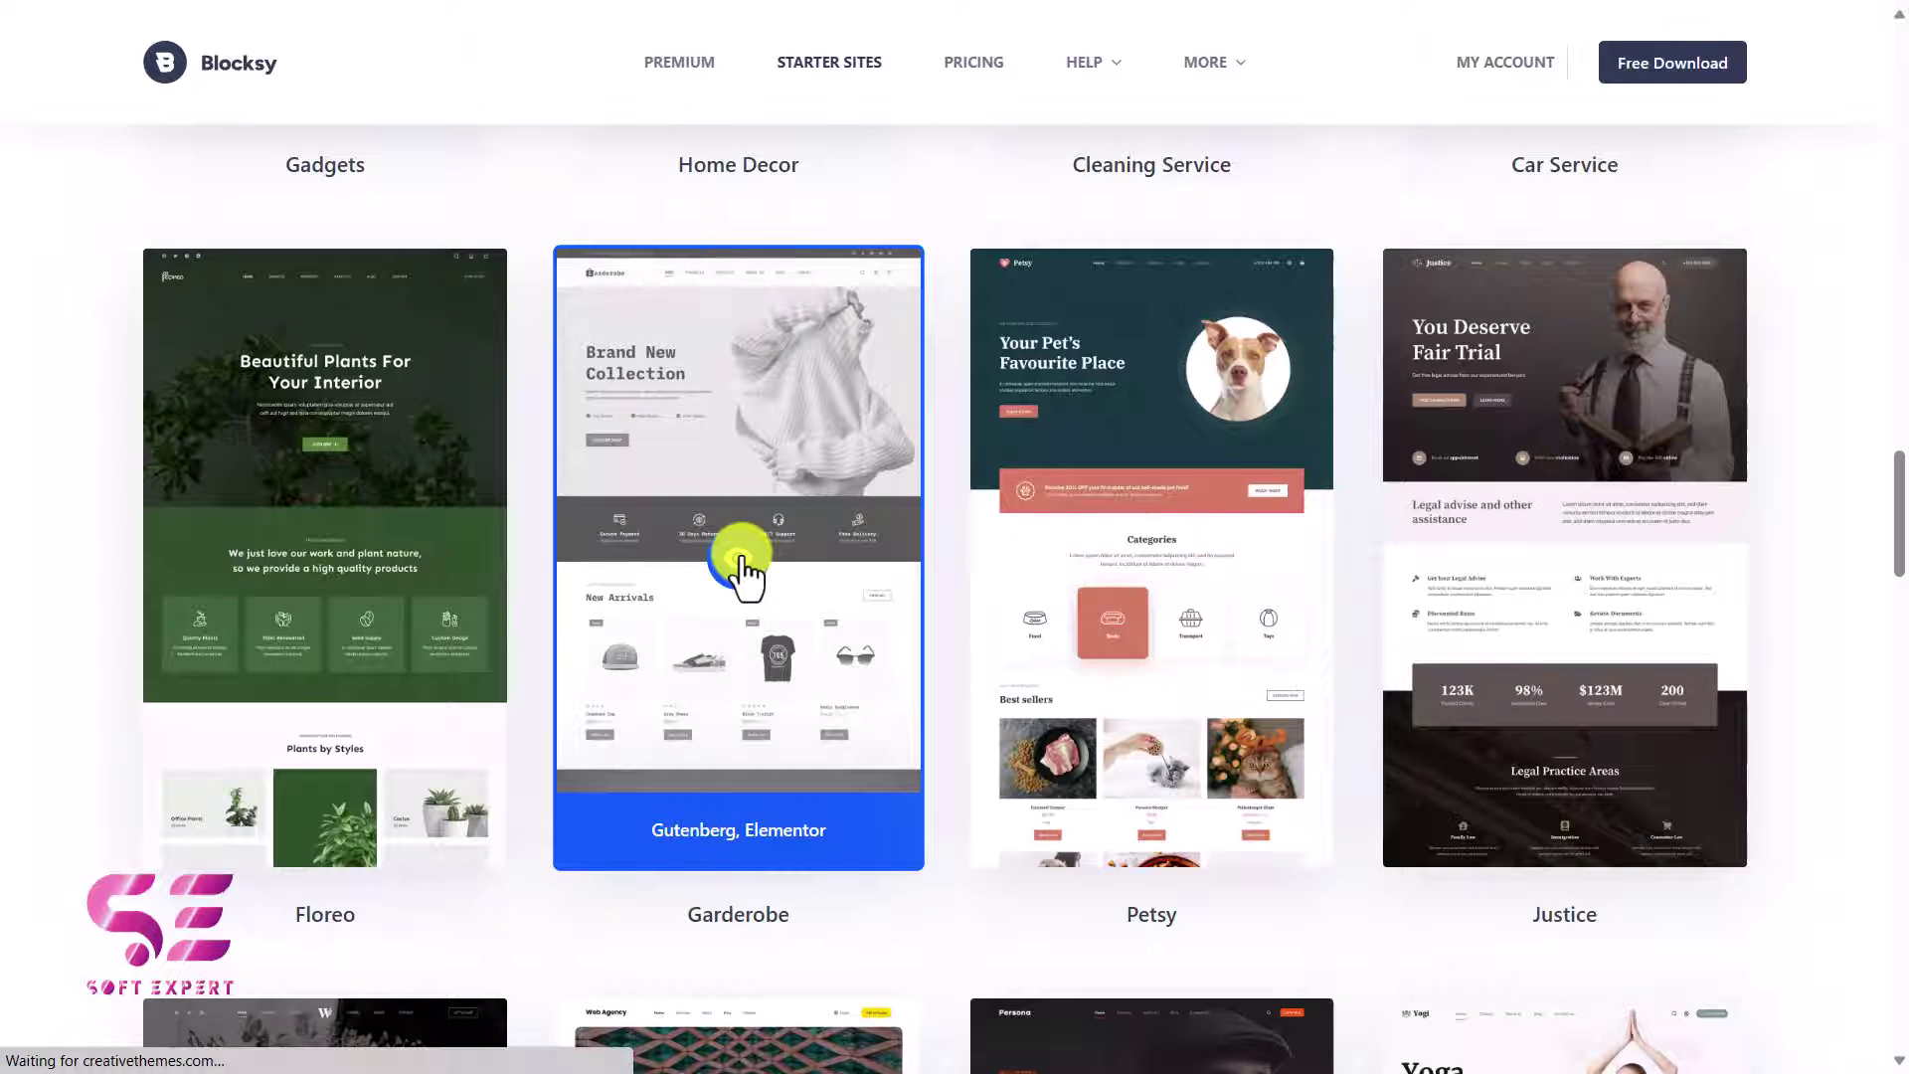
scroll(994, 536, "down", 5)
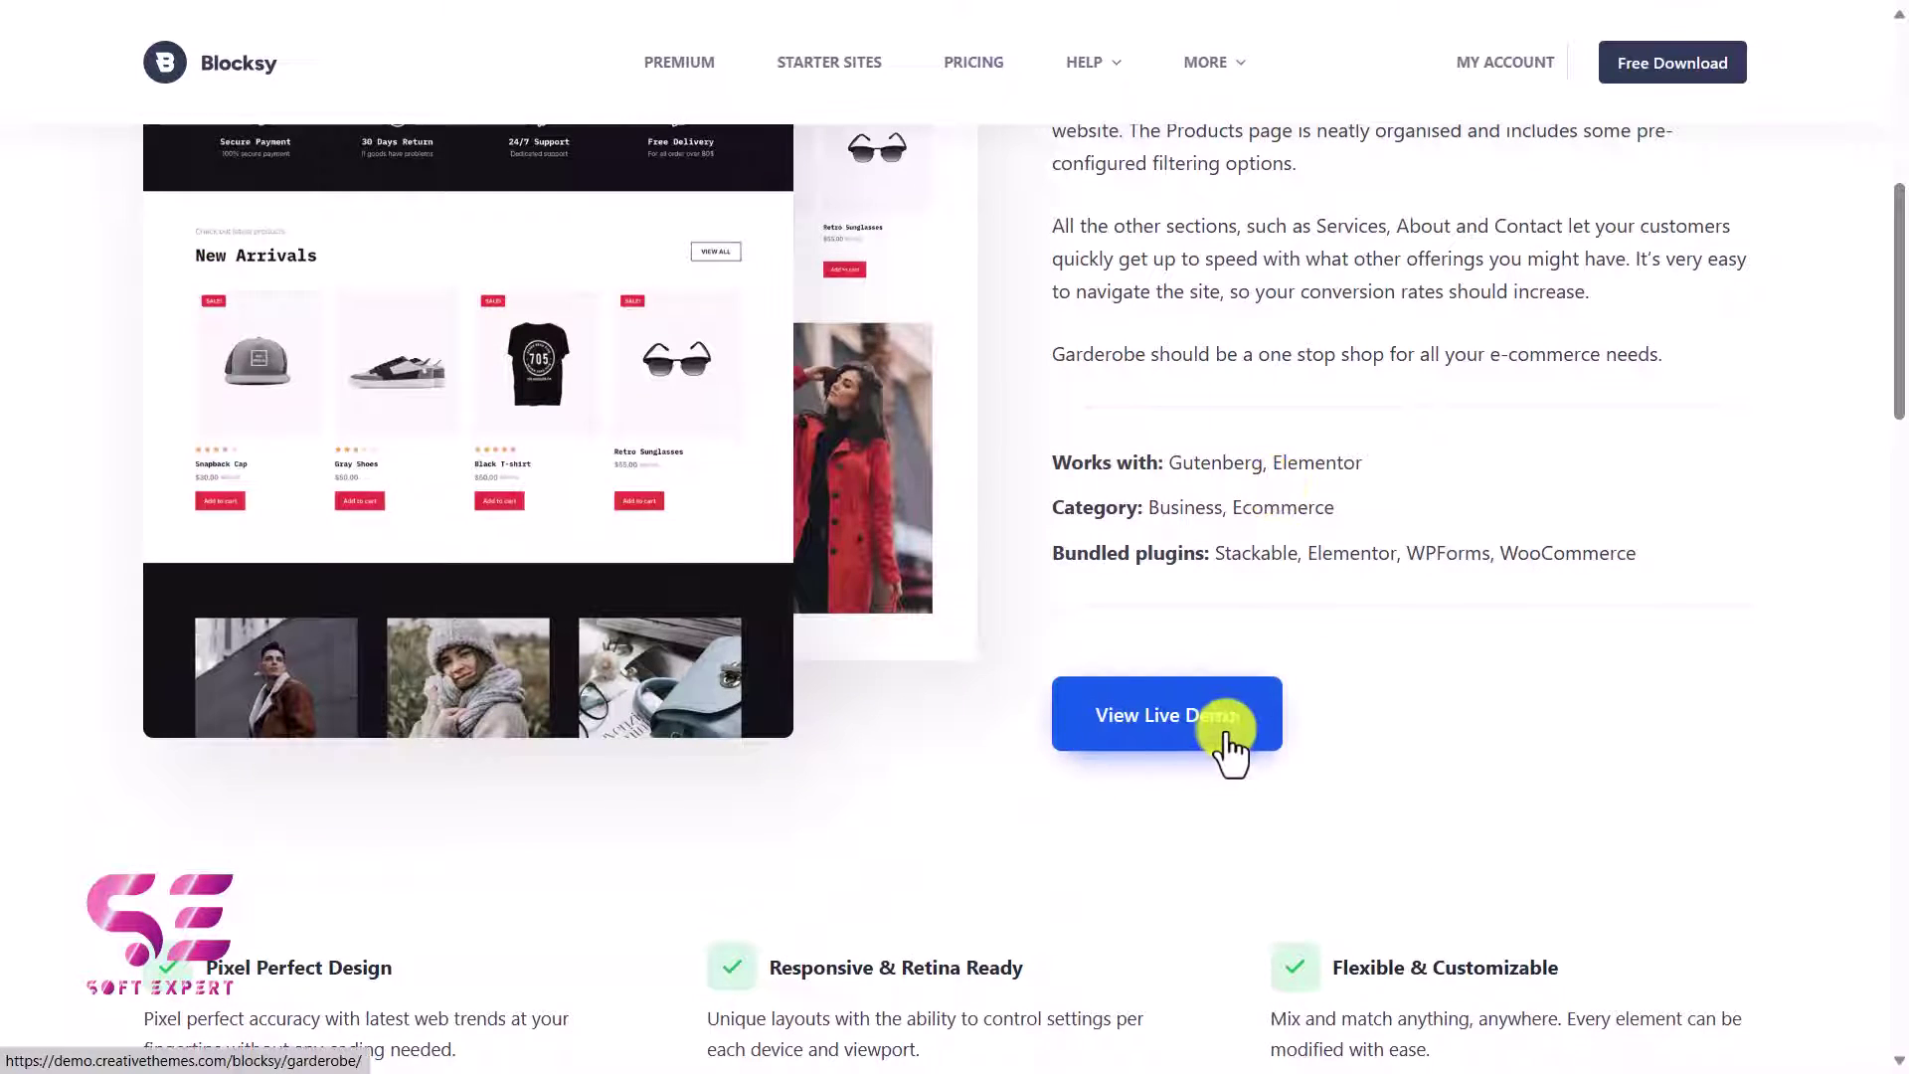
Open the Garderobe live demo and examine its homepage down to the footer
left_click(1229, 736)
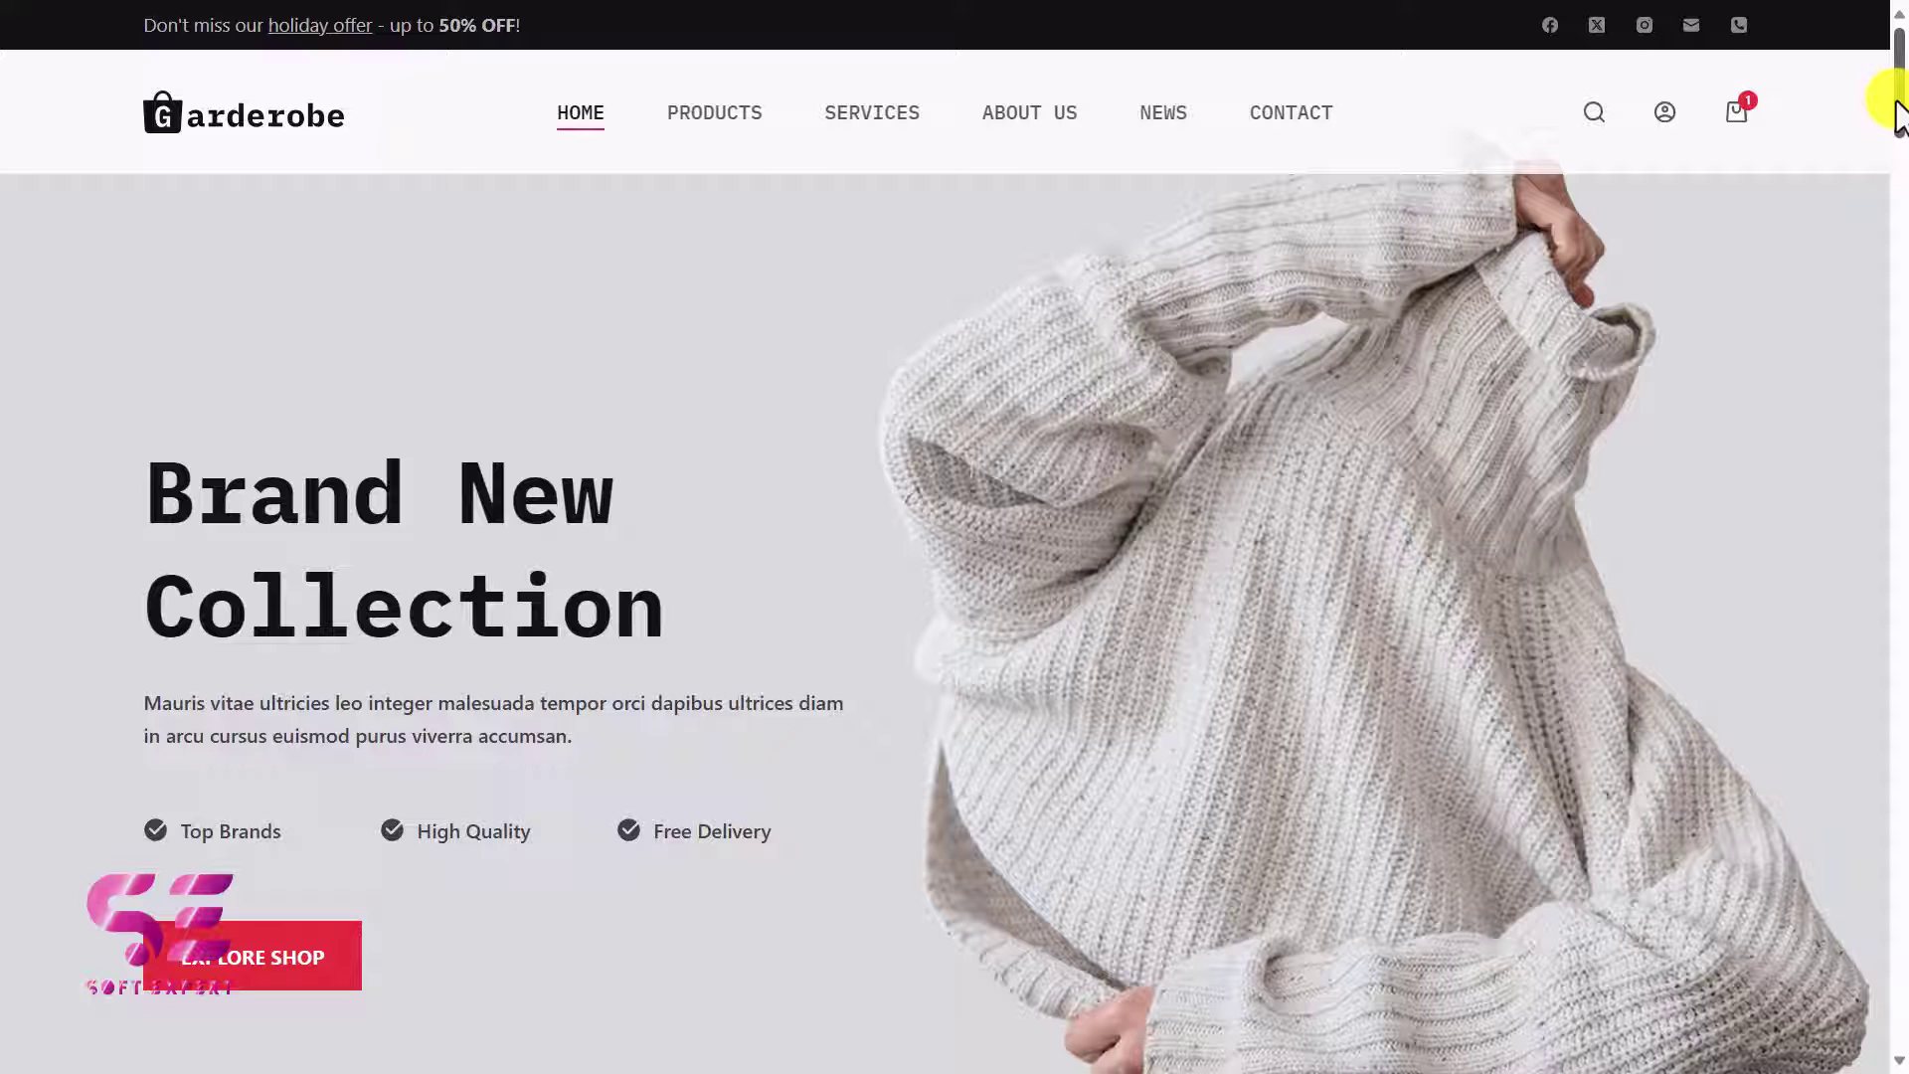
left_click_drag(1900, 95, 1899, 982)
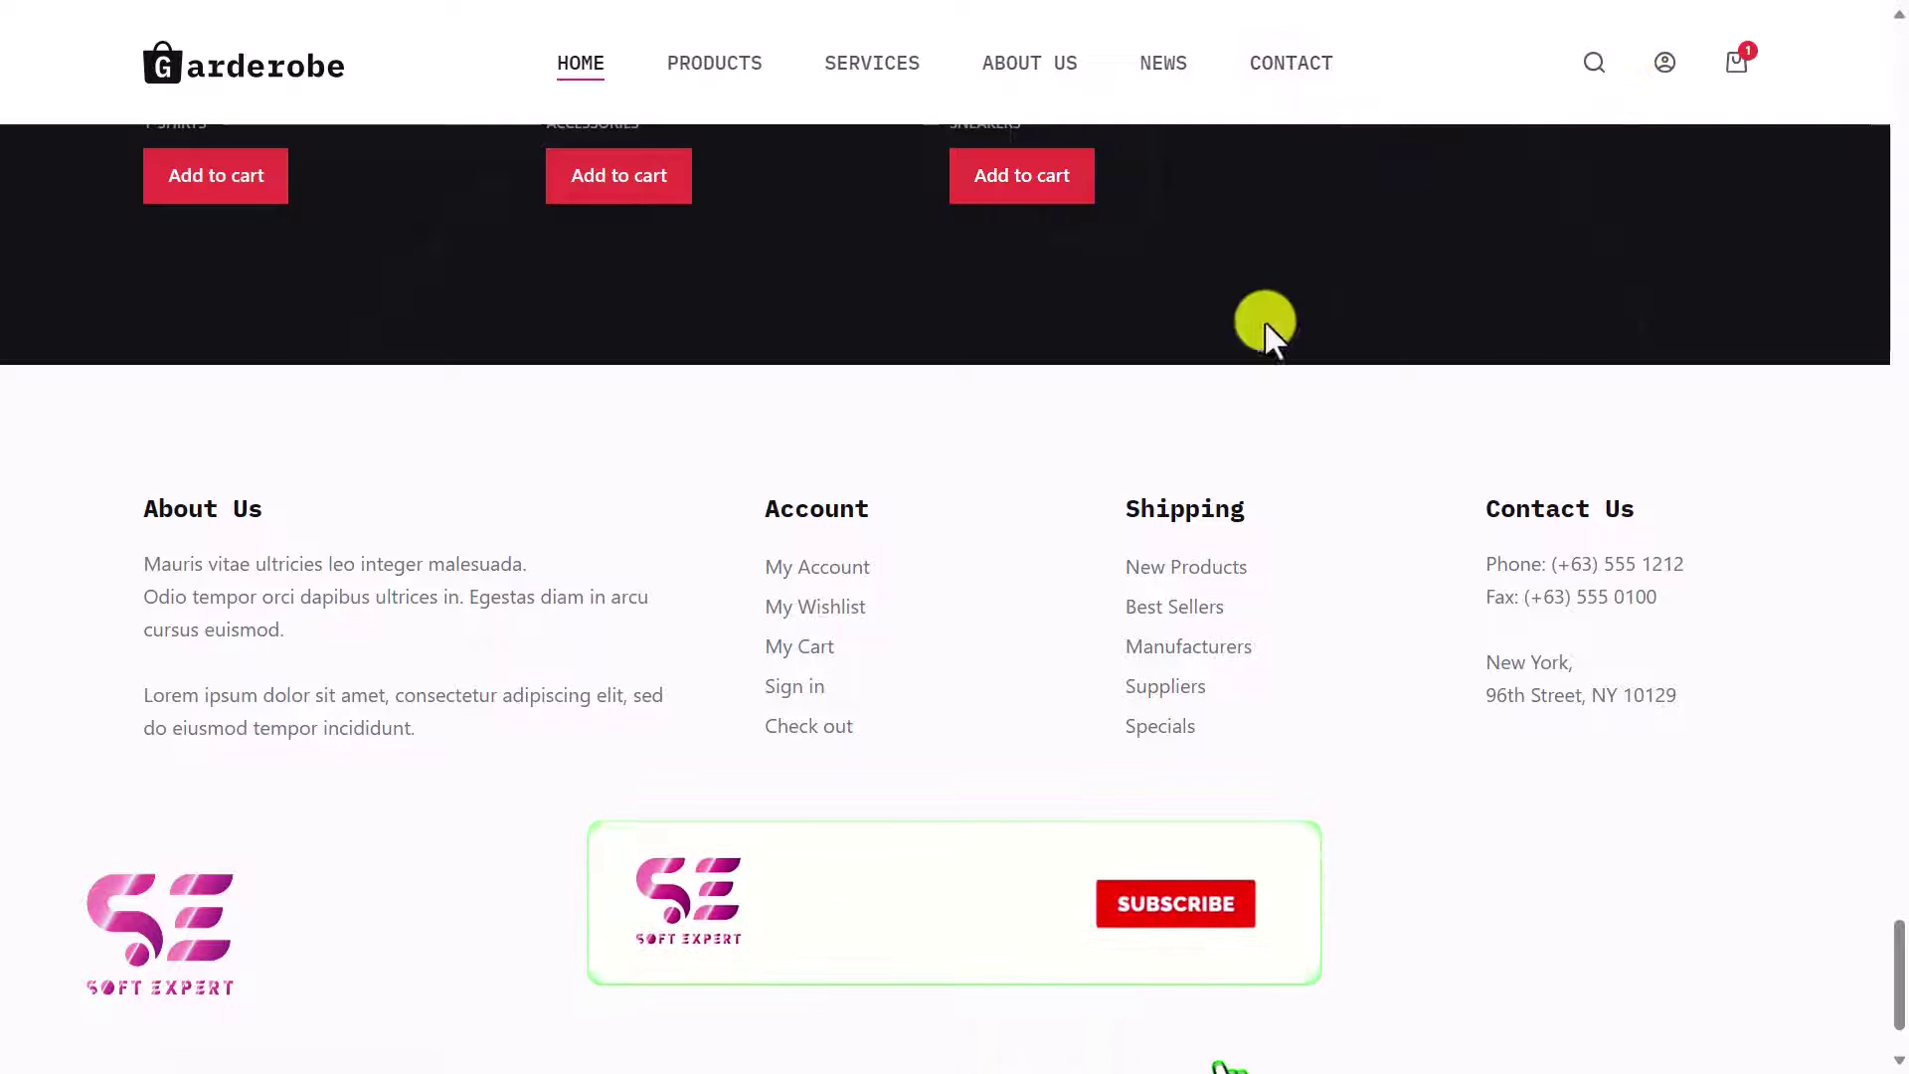
scroll(1266, 328, "up", 7)
scroll(1153, 388, "up", 10)
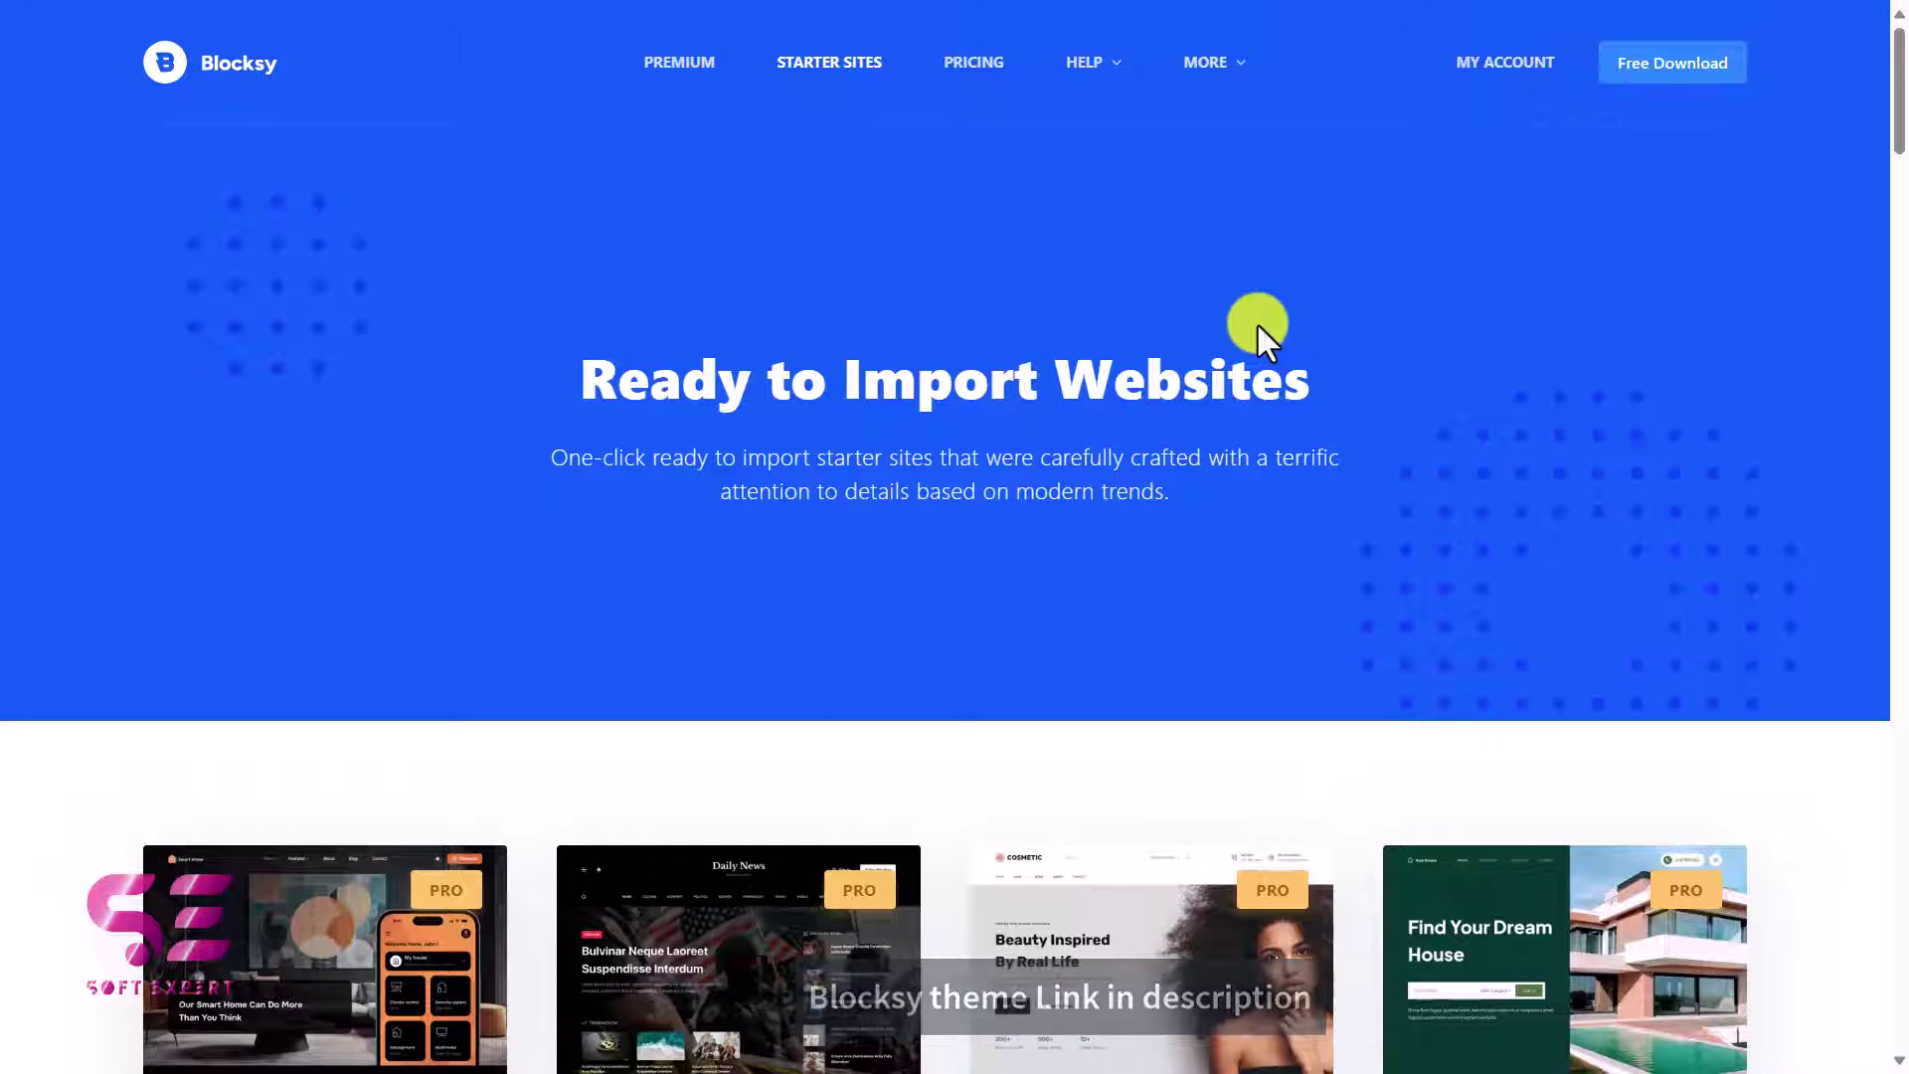
Download the free Blocksy theme from its WordPress.org theme page
left_click(1650, 66)
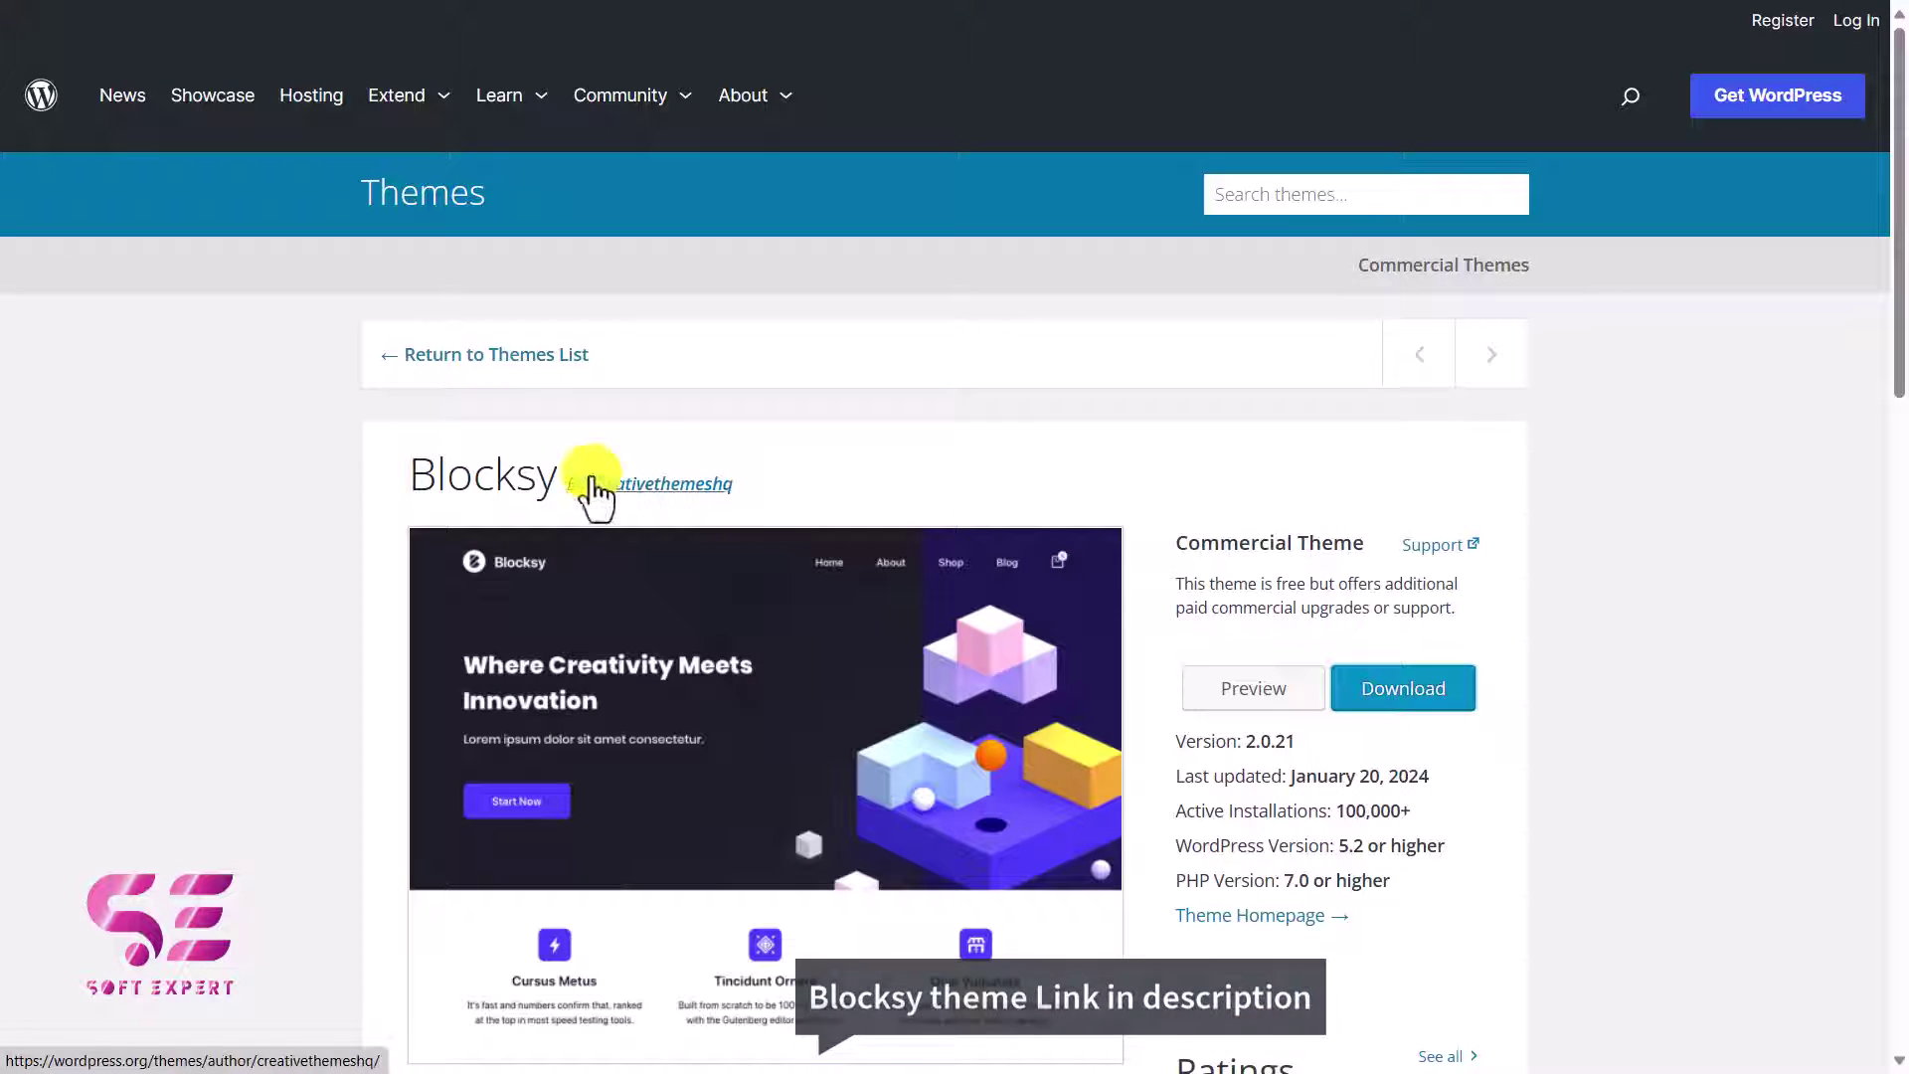
left_click(1406, 695)
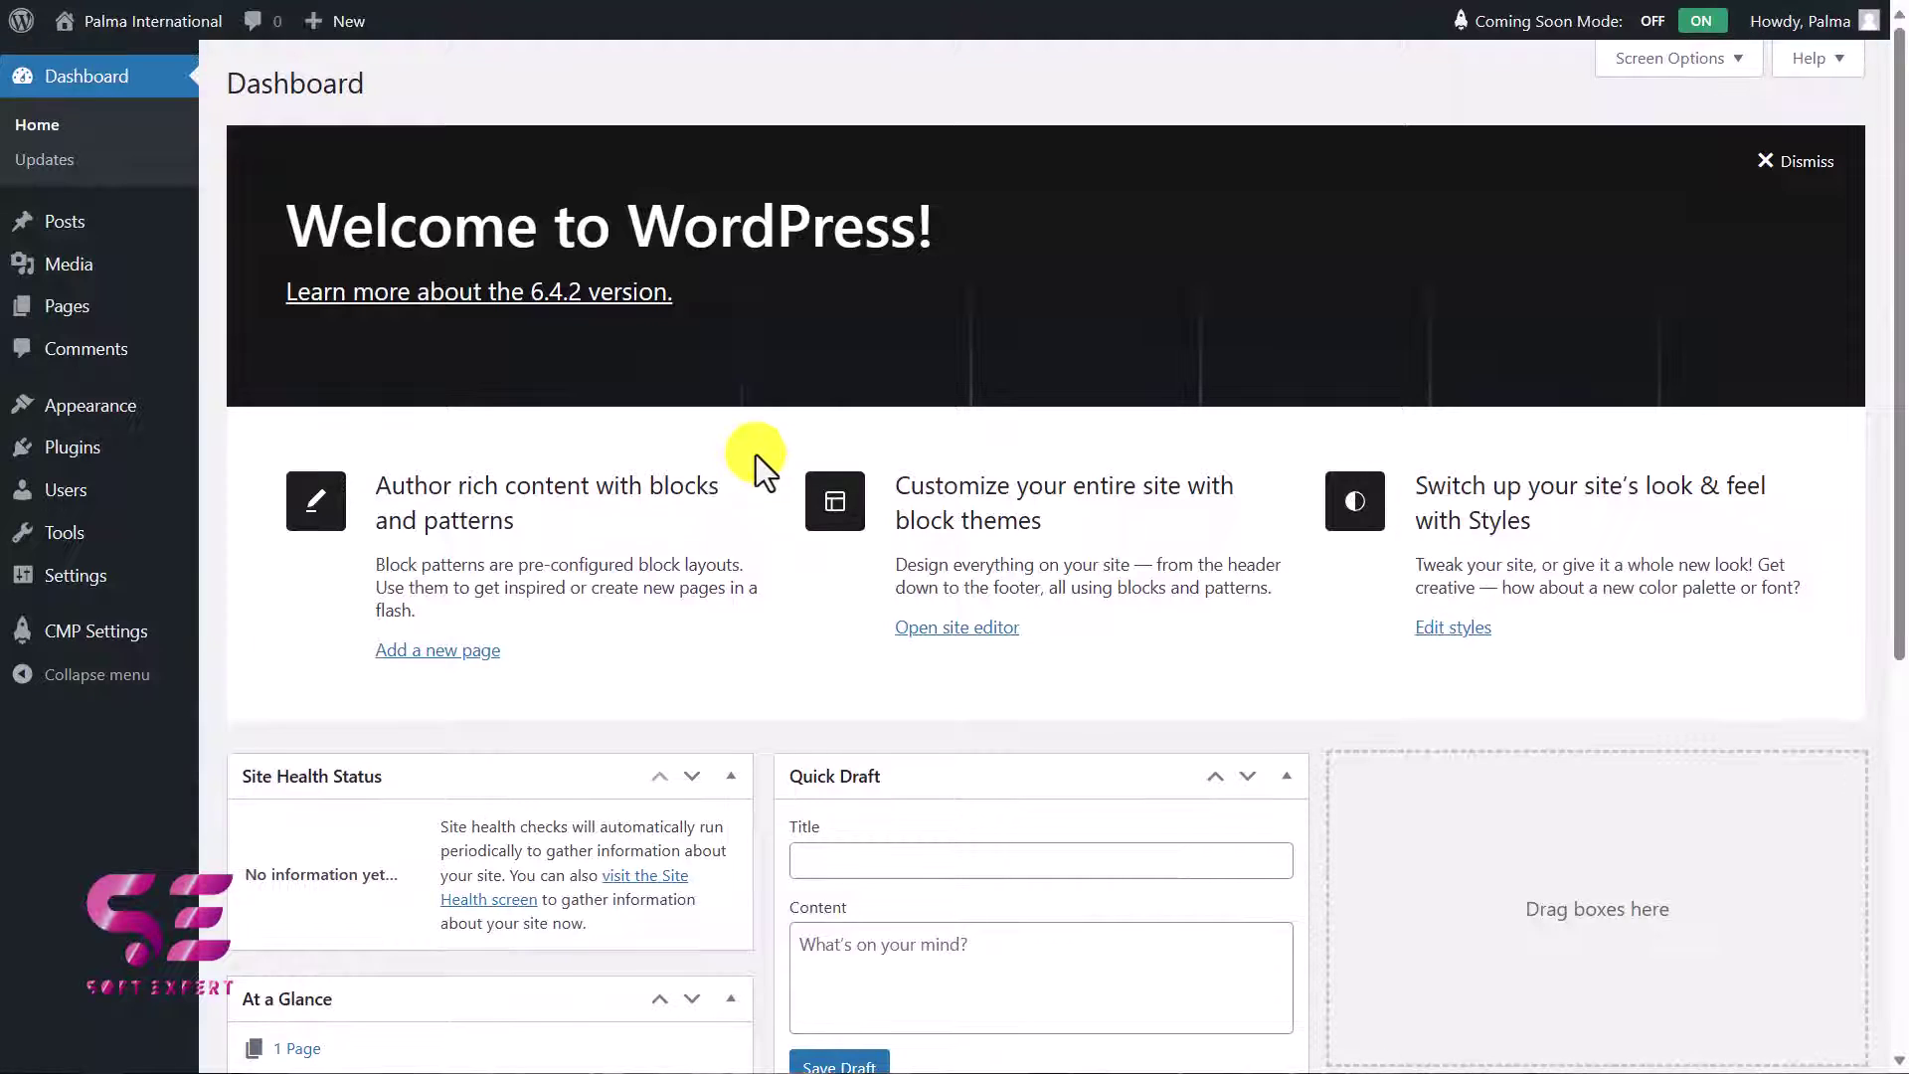
Upload the theme file blocksy.2.0.21.zip to the Palma International WordPress site and install it
mouse_move(119, 423)
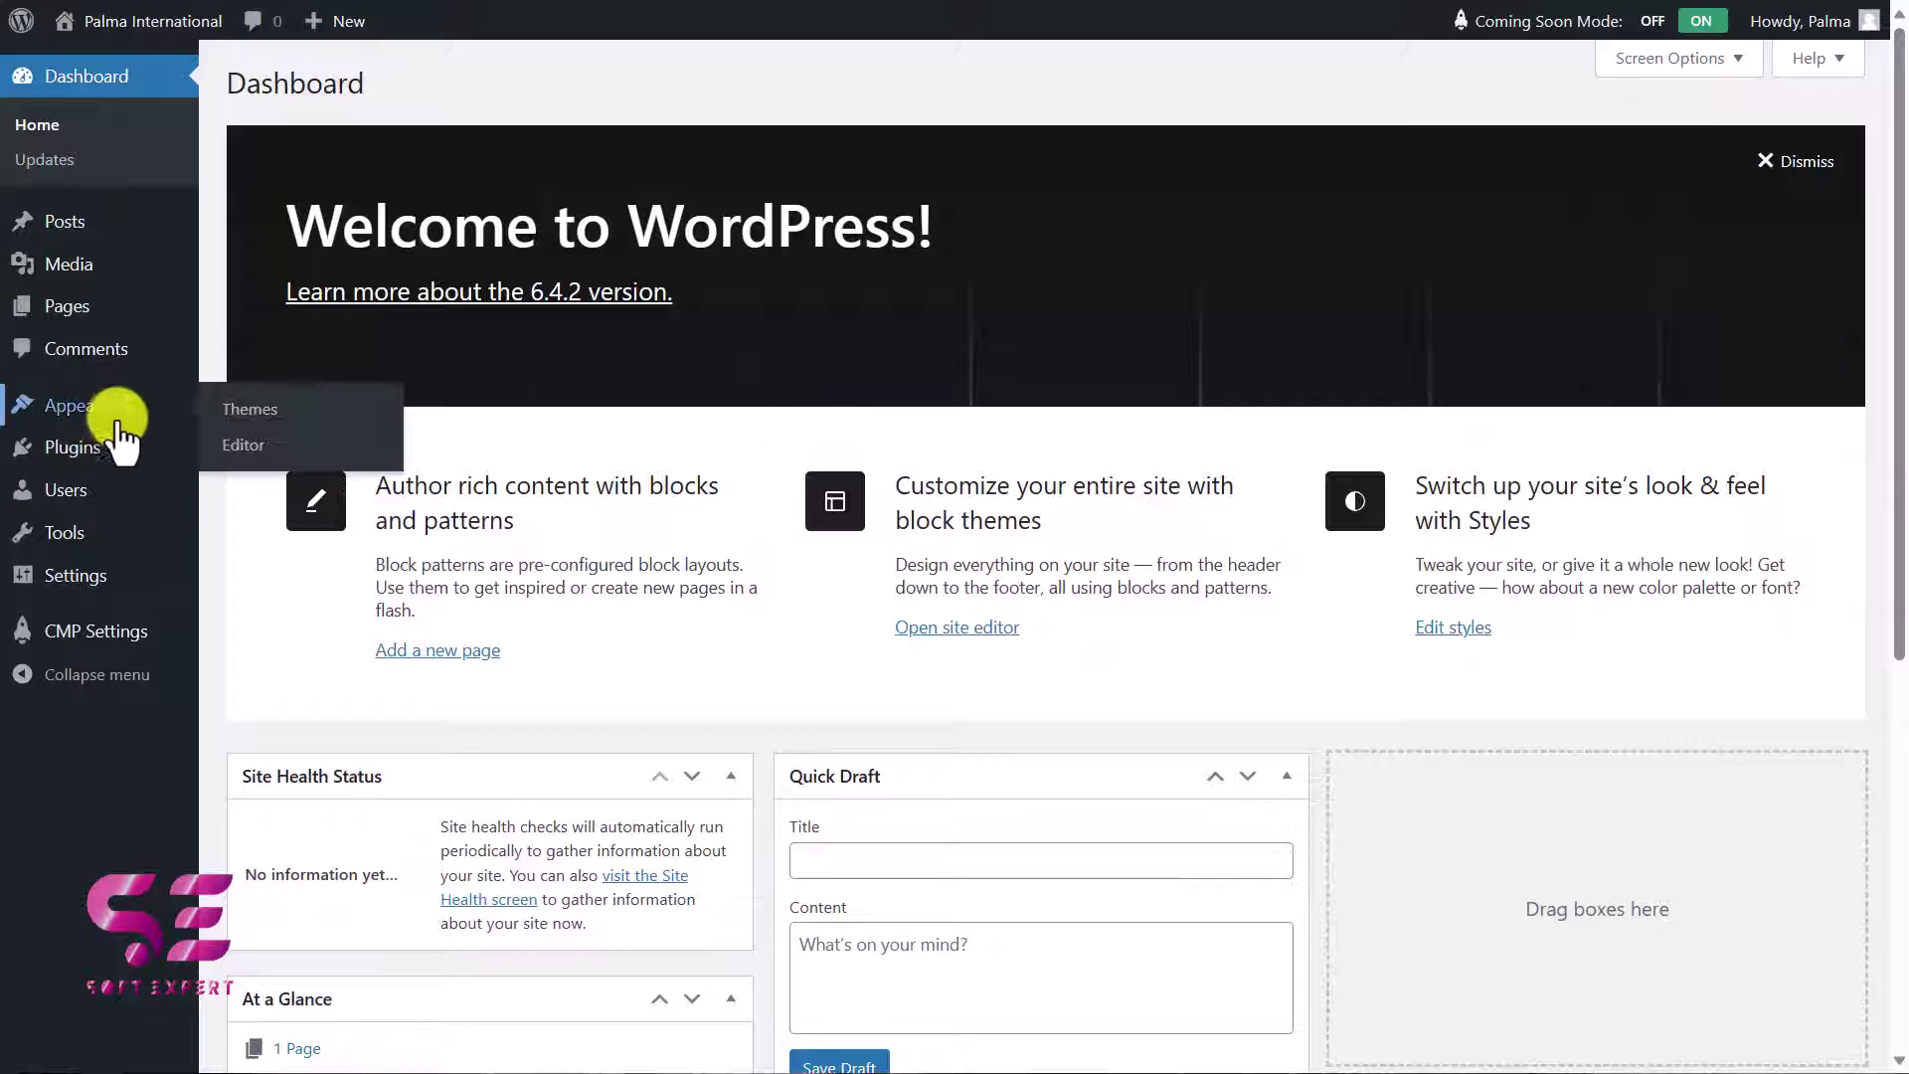
left_click(263, 411)
left_click(460, 89)
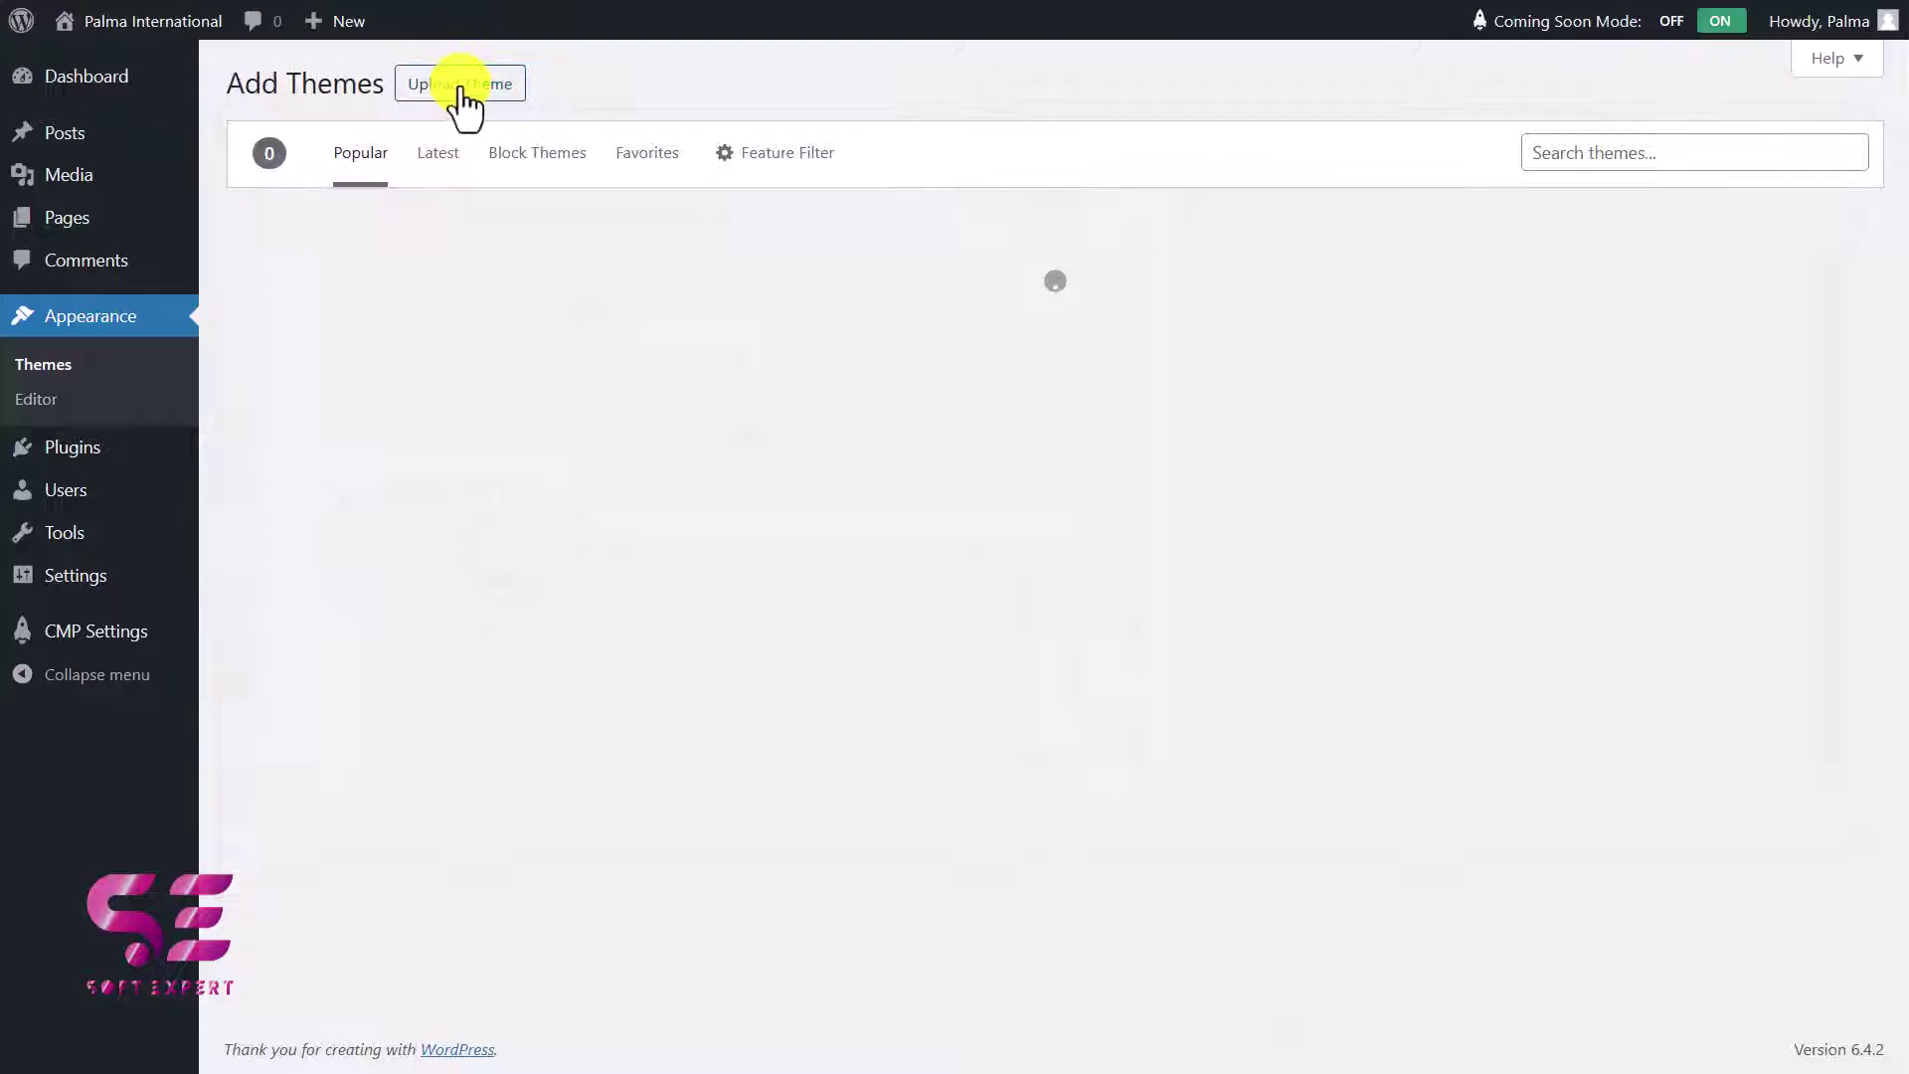
left_click(461, 90)
left_click(871, 307)
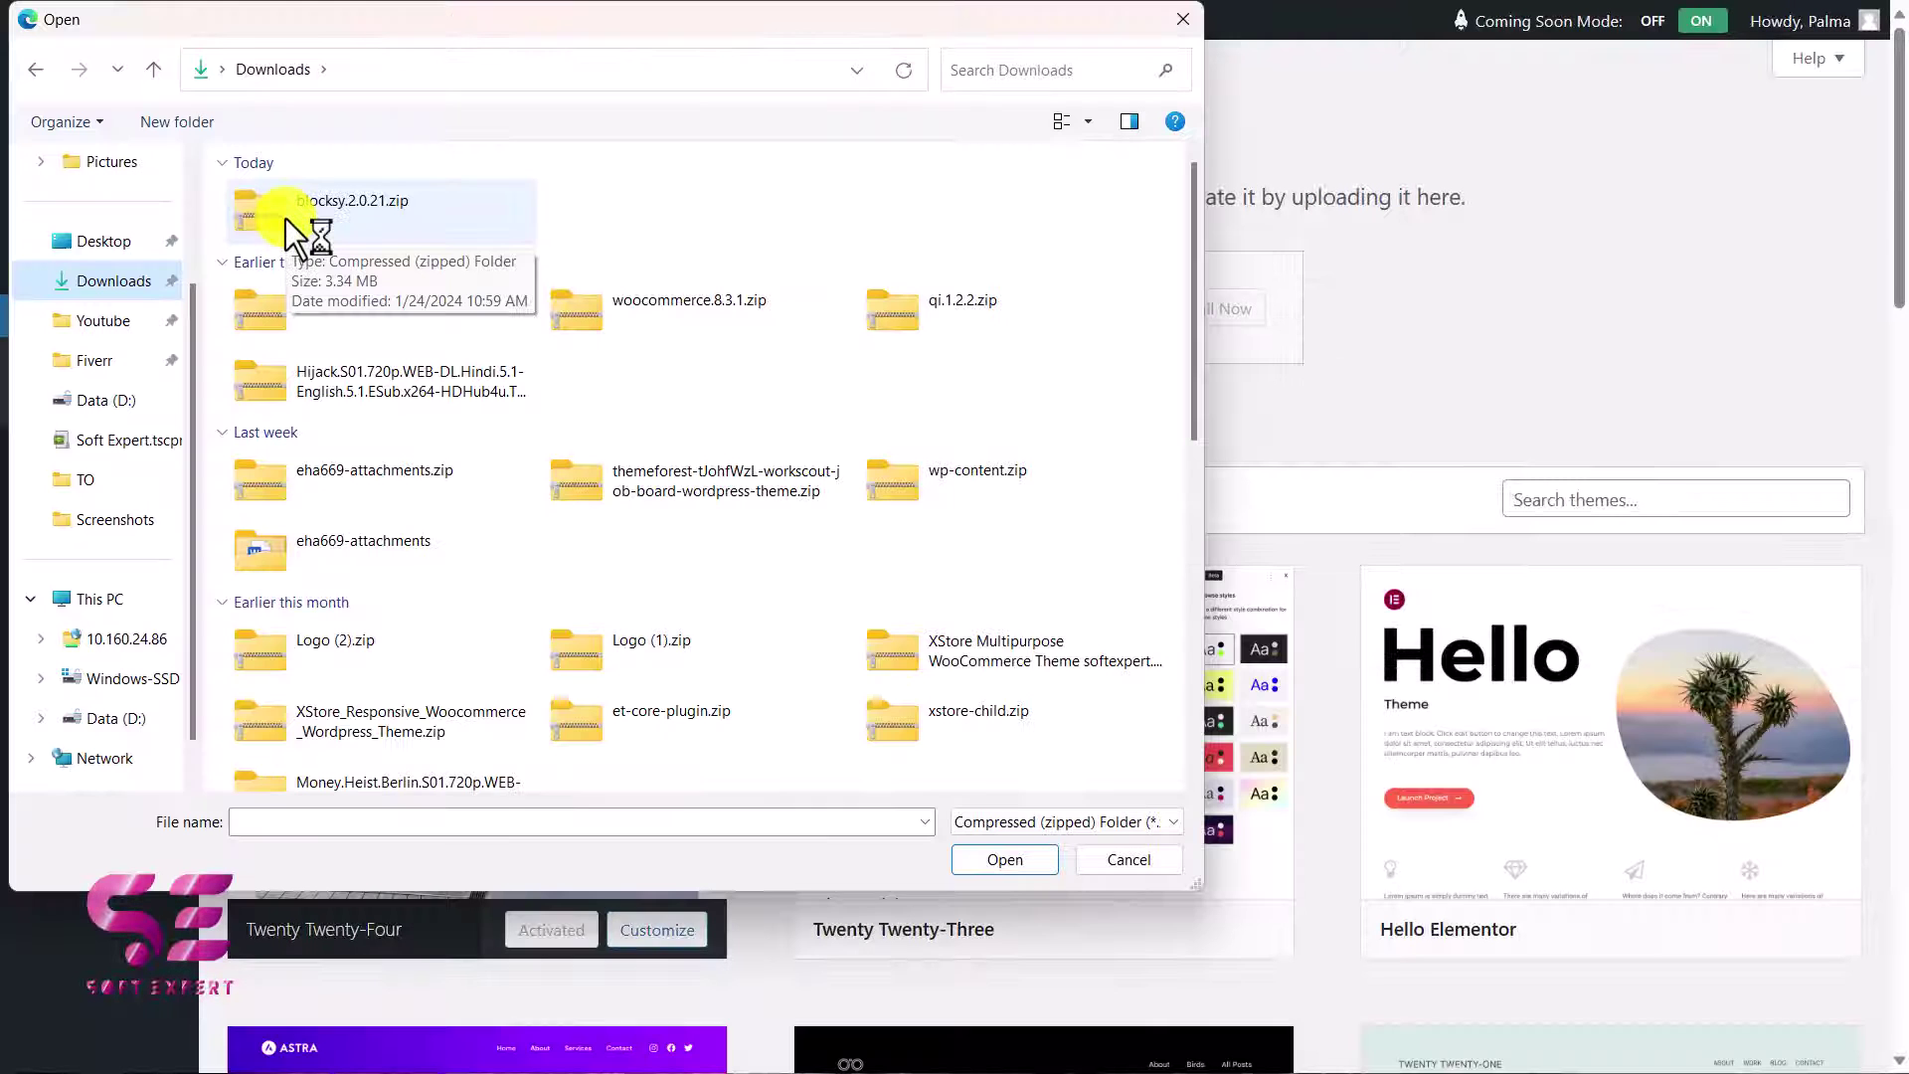
left_click(284, 219)
left_click(1005, 859)
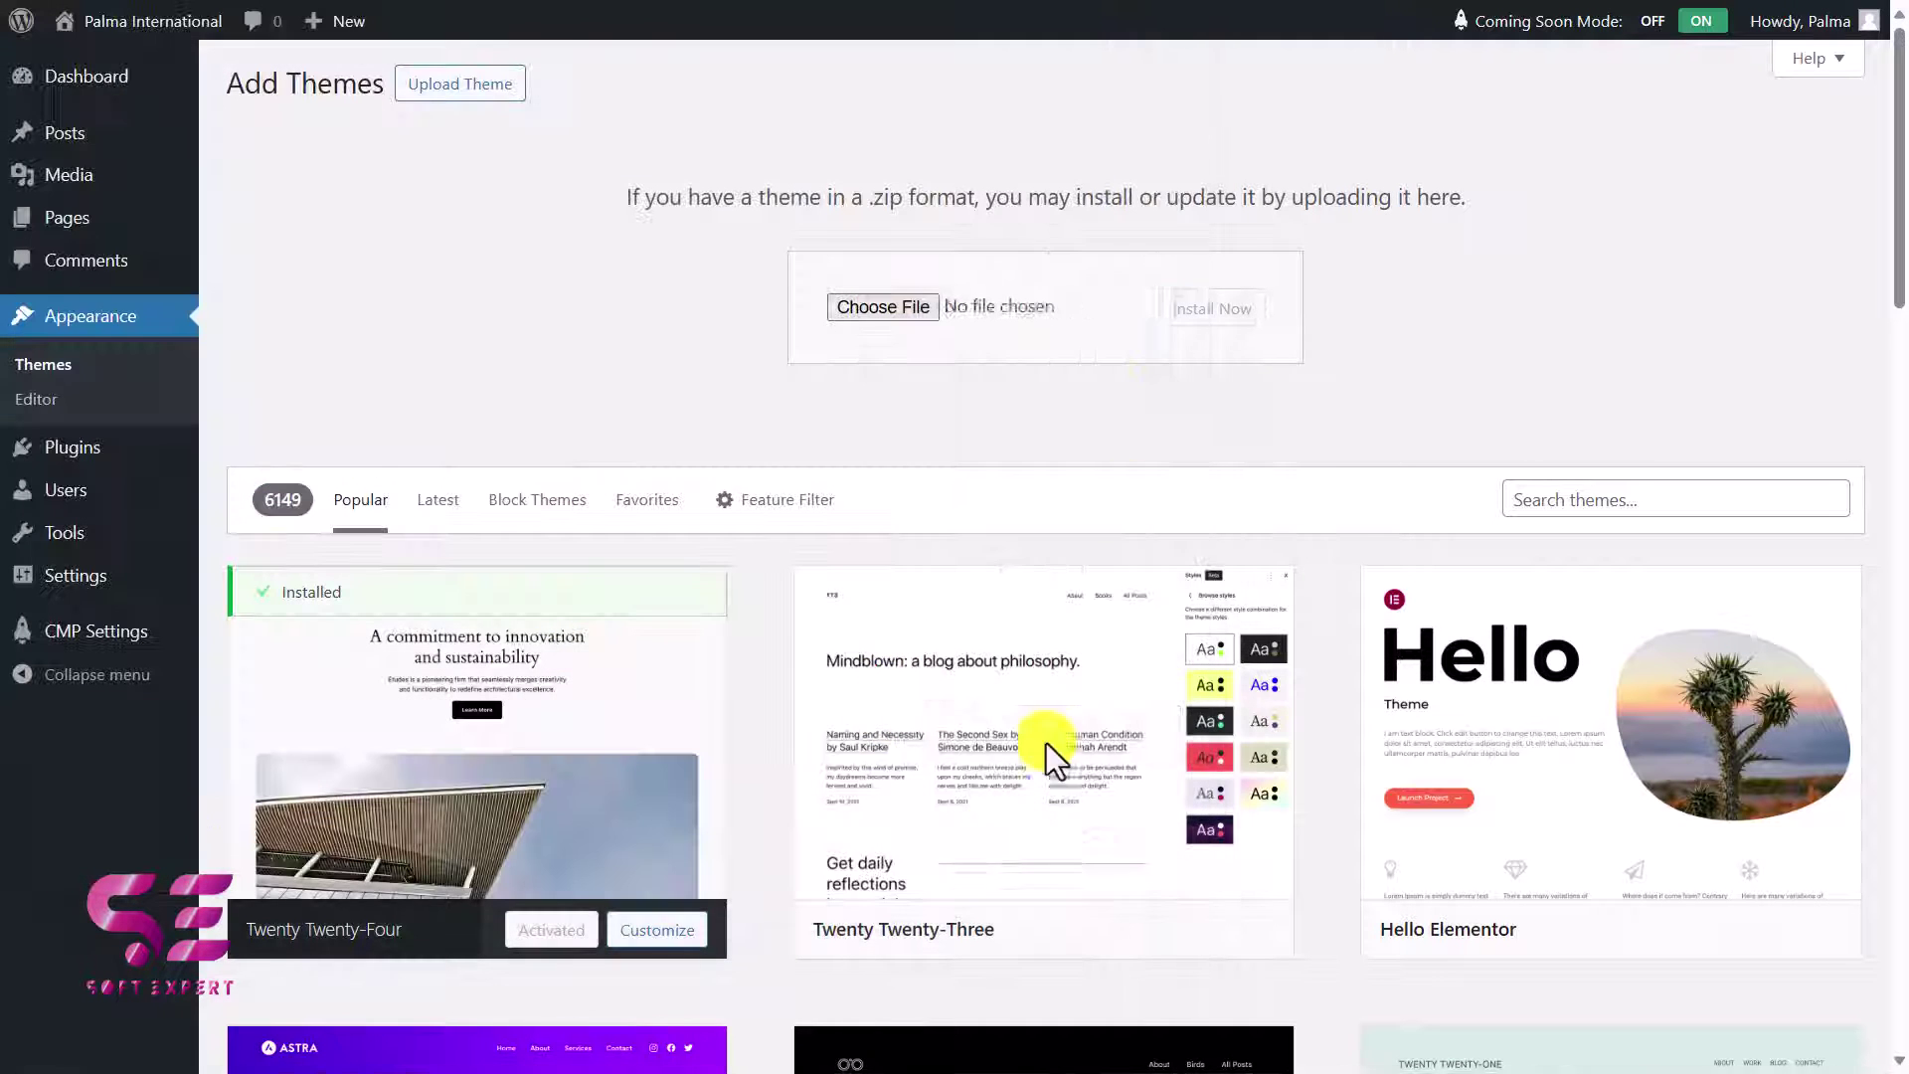
left_click(1213, 311)
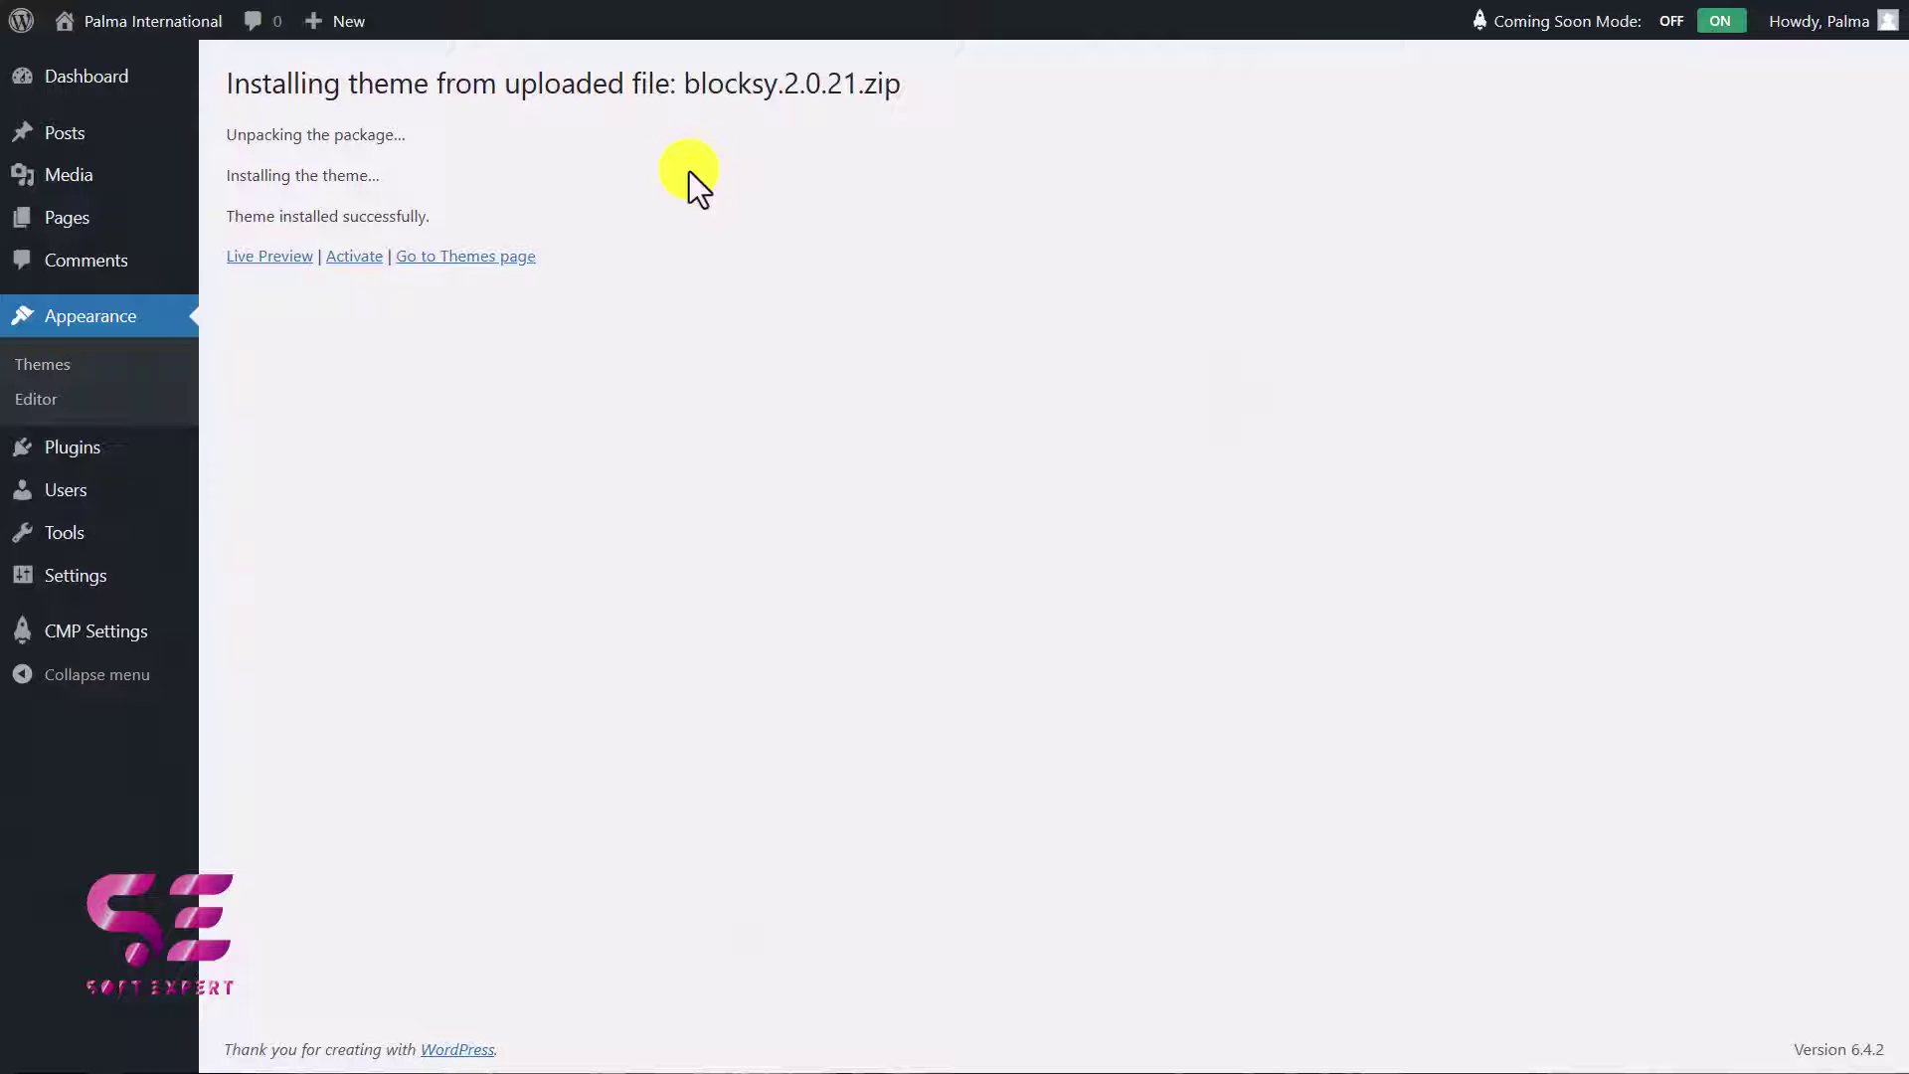
Activate the Blocksy theme and install its recommended Blocksy Companion plugin
left_click(354, 257)
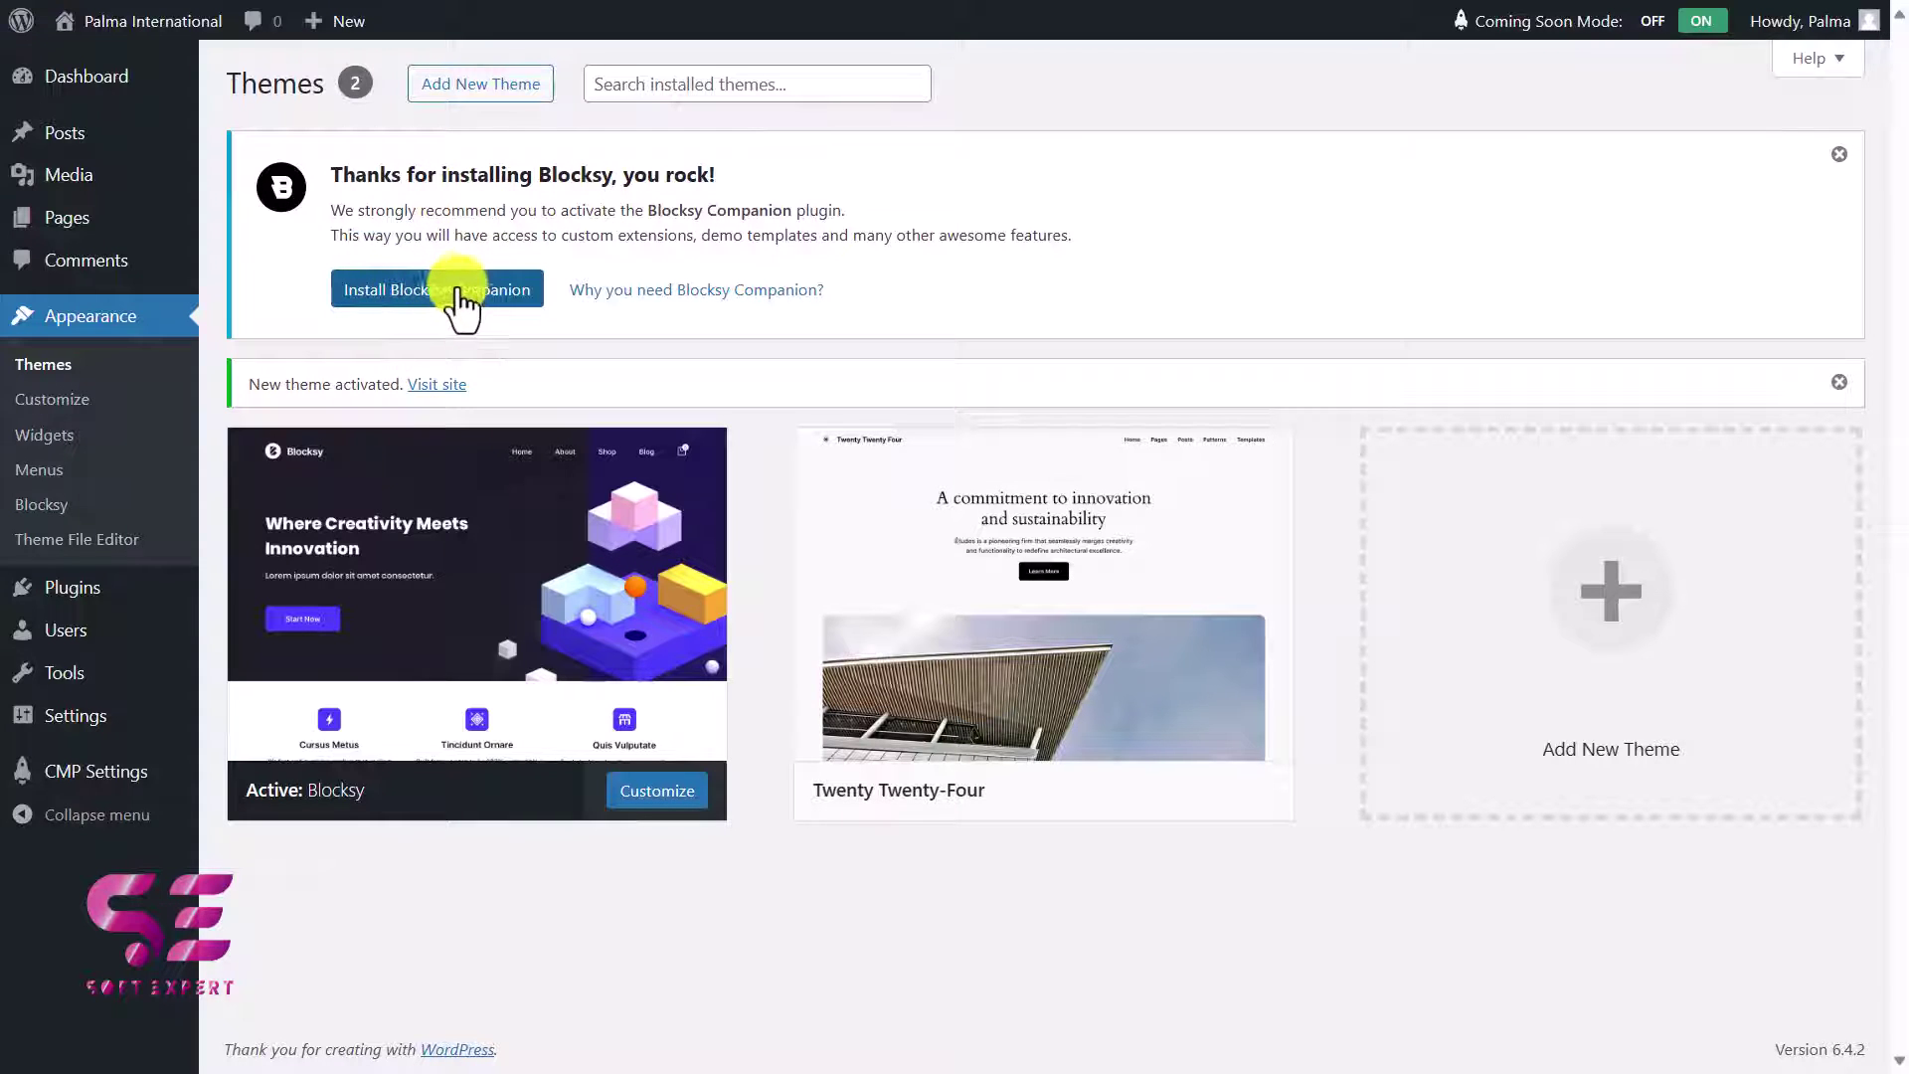
left_click(447, 292)
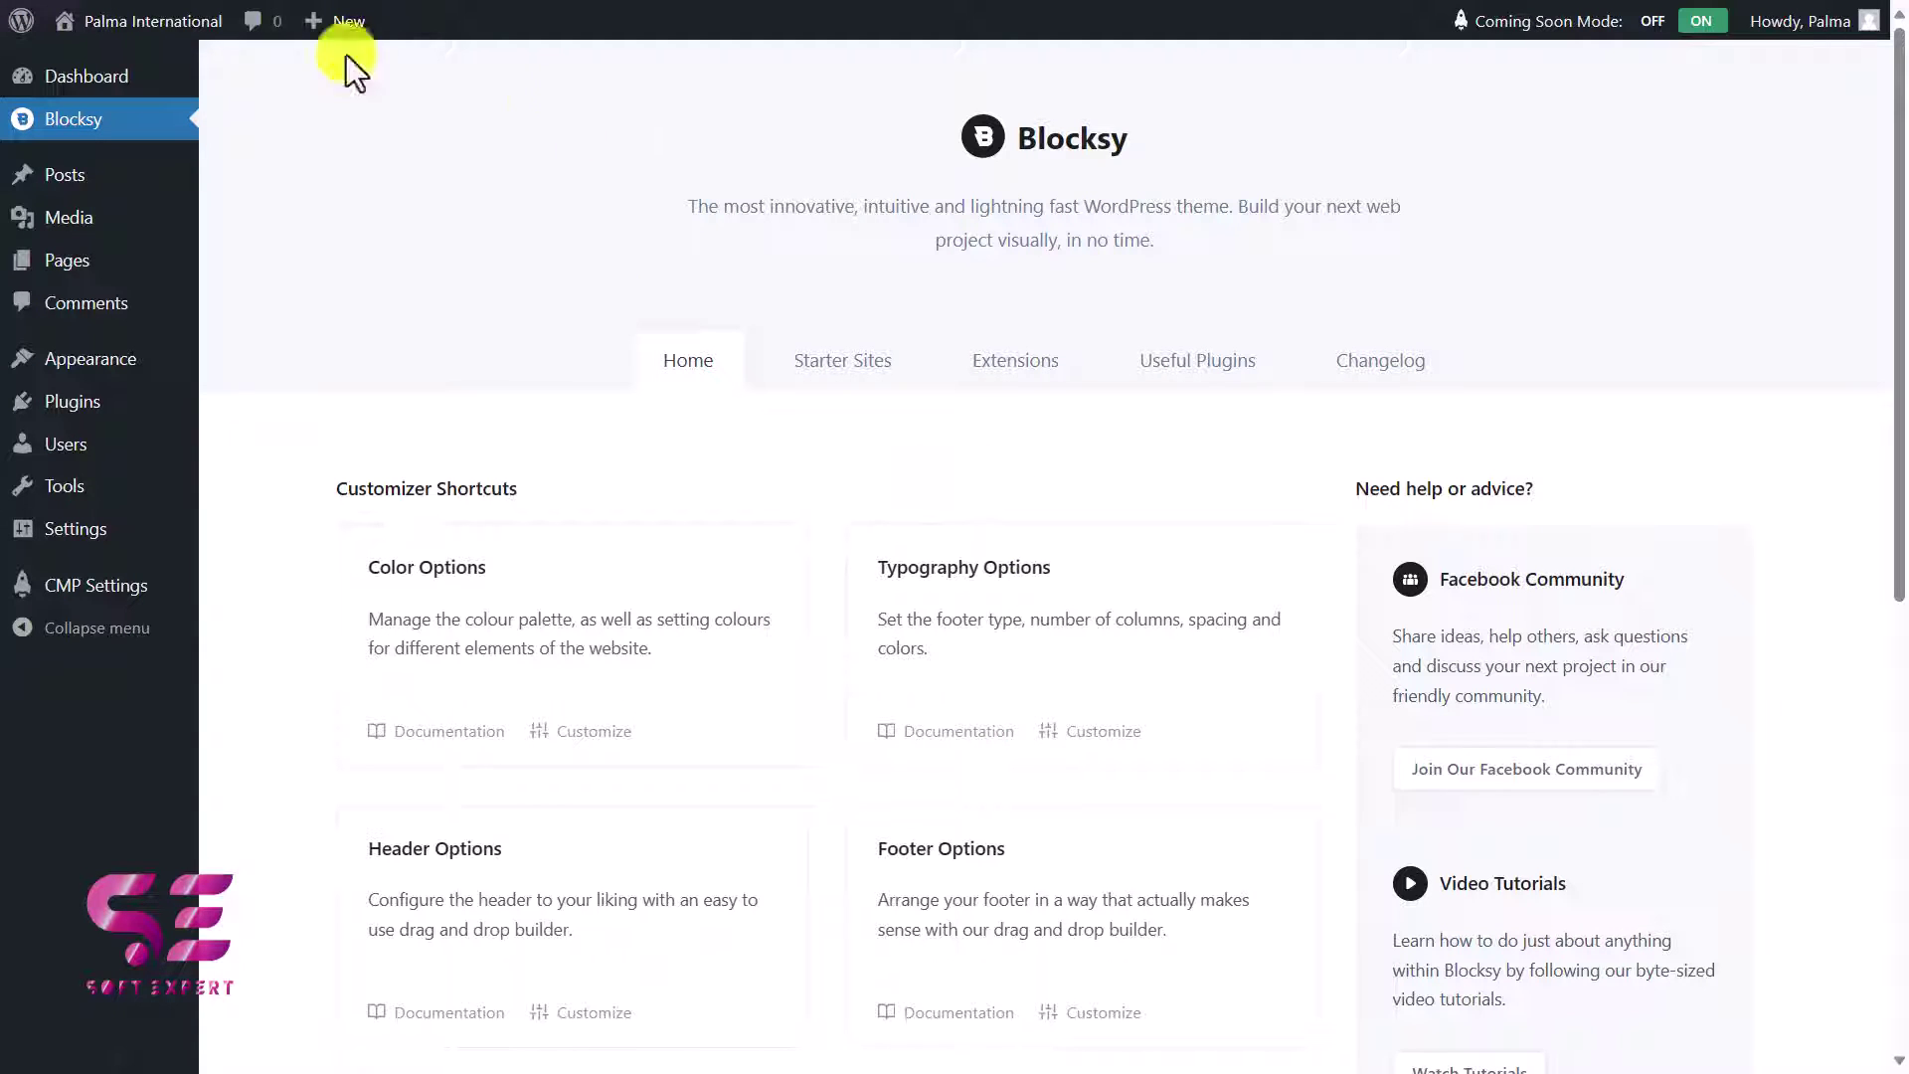
Find the Garderobe template among Blocksy's starter sites and start importing it
mouse_move(160, 22)
left_click(827, 368)
scroll(1813, 652, "down", 6)
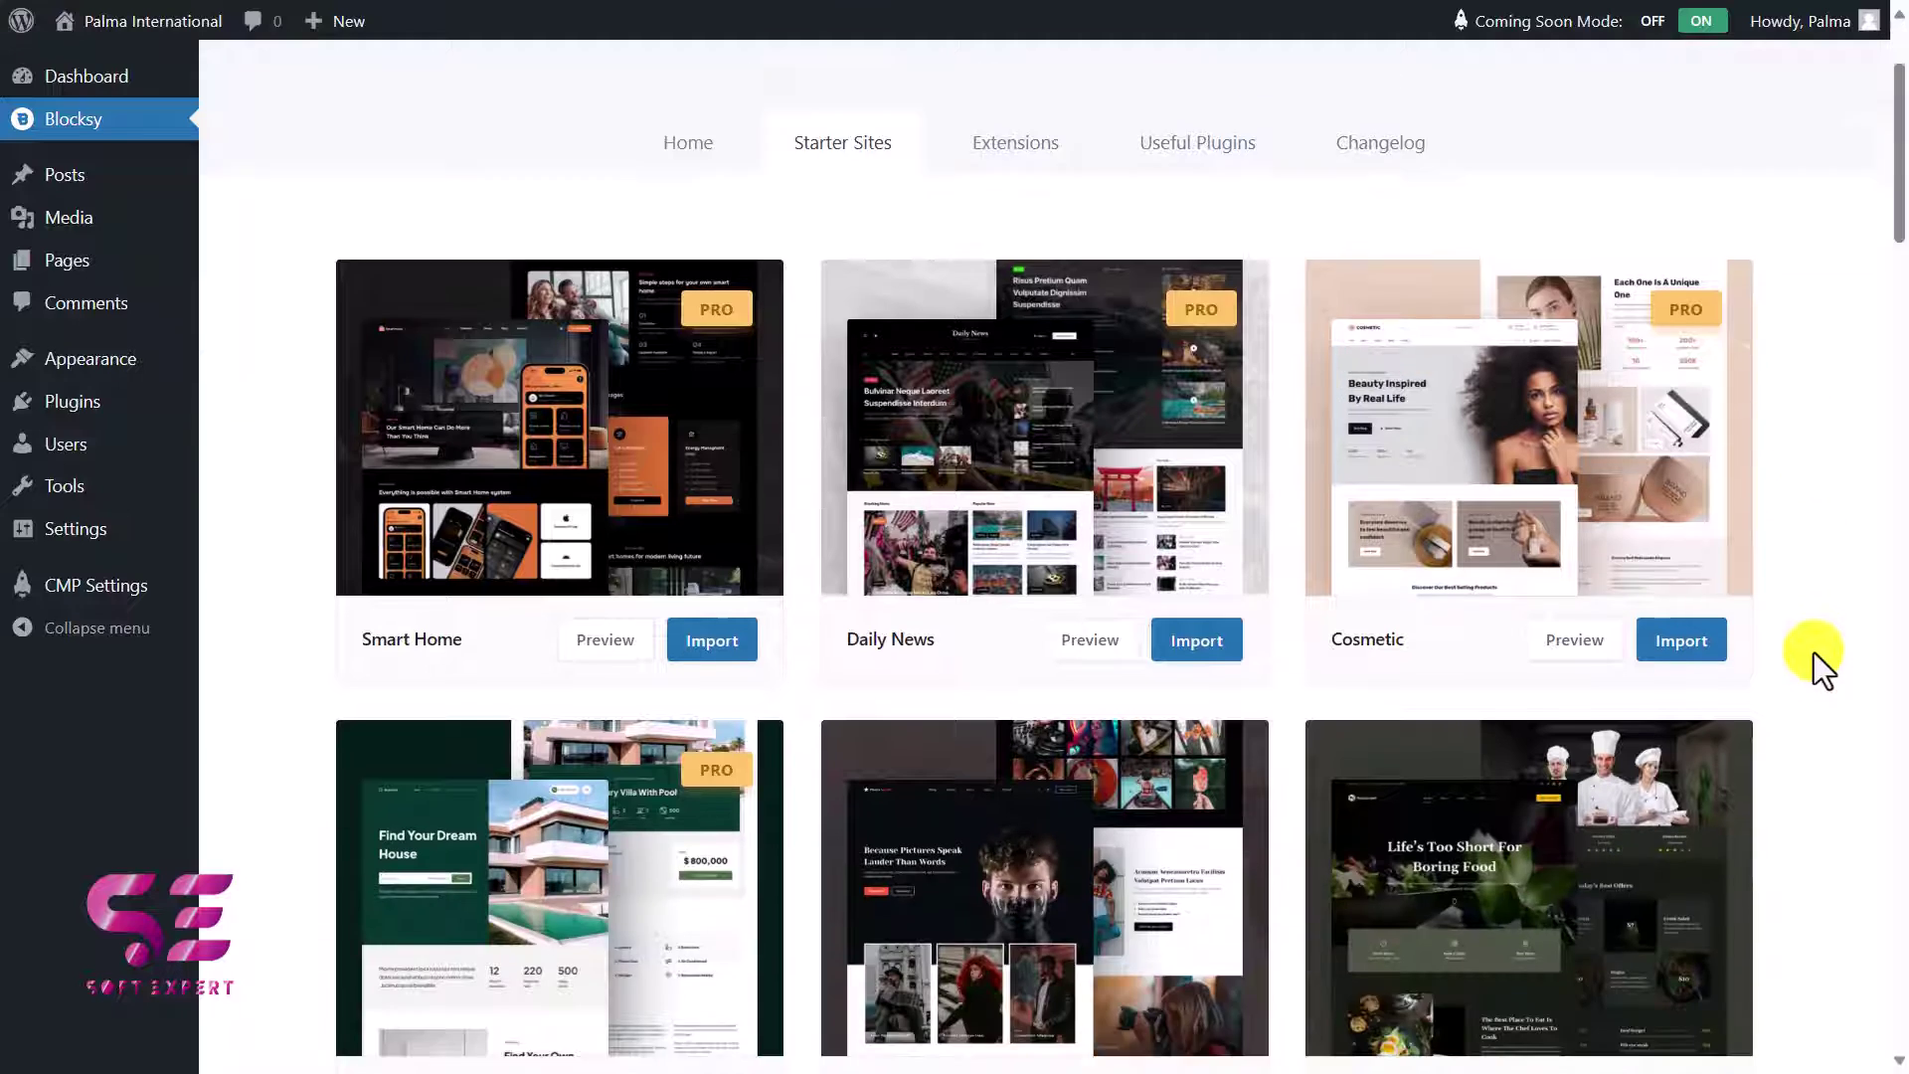
scroll(1814, 652, "down", 6)
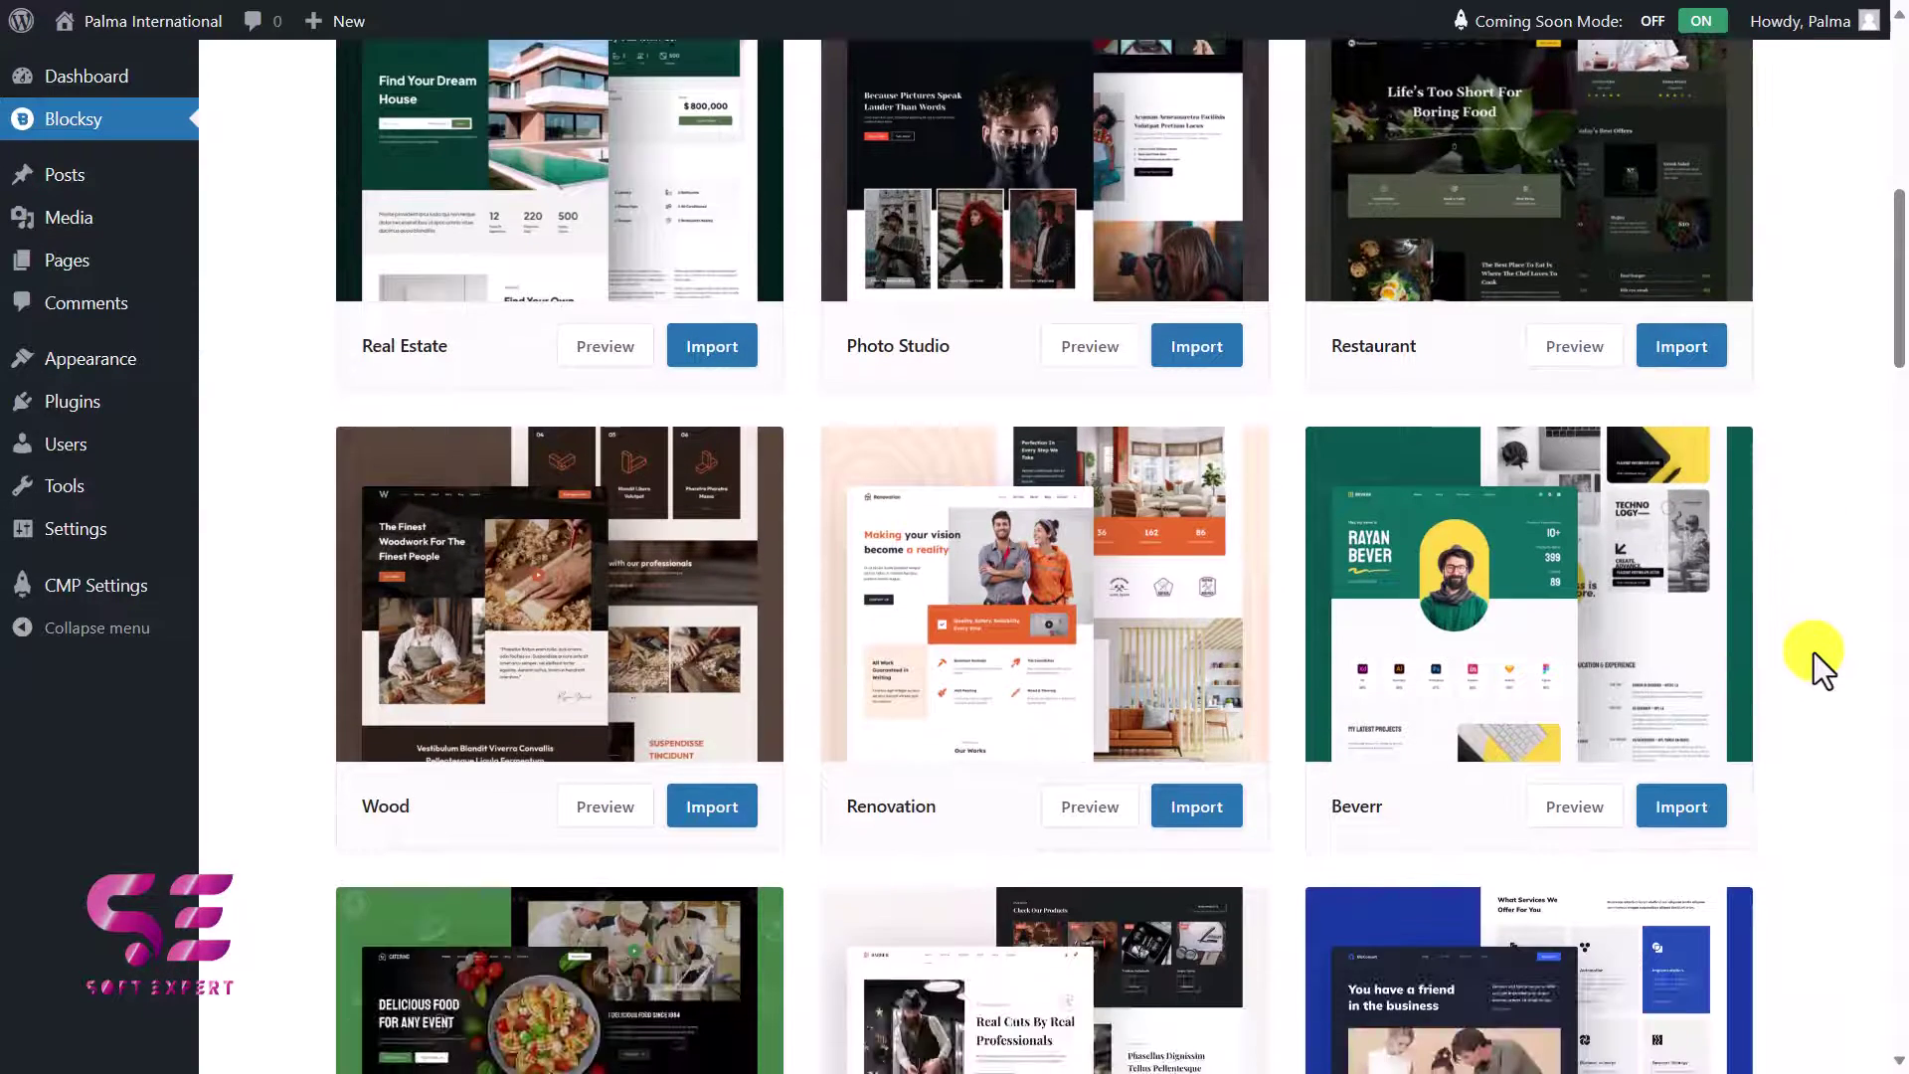
scroll(1813, 652, "down", 6)
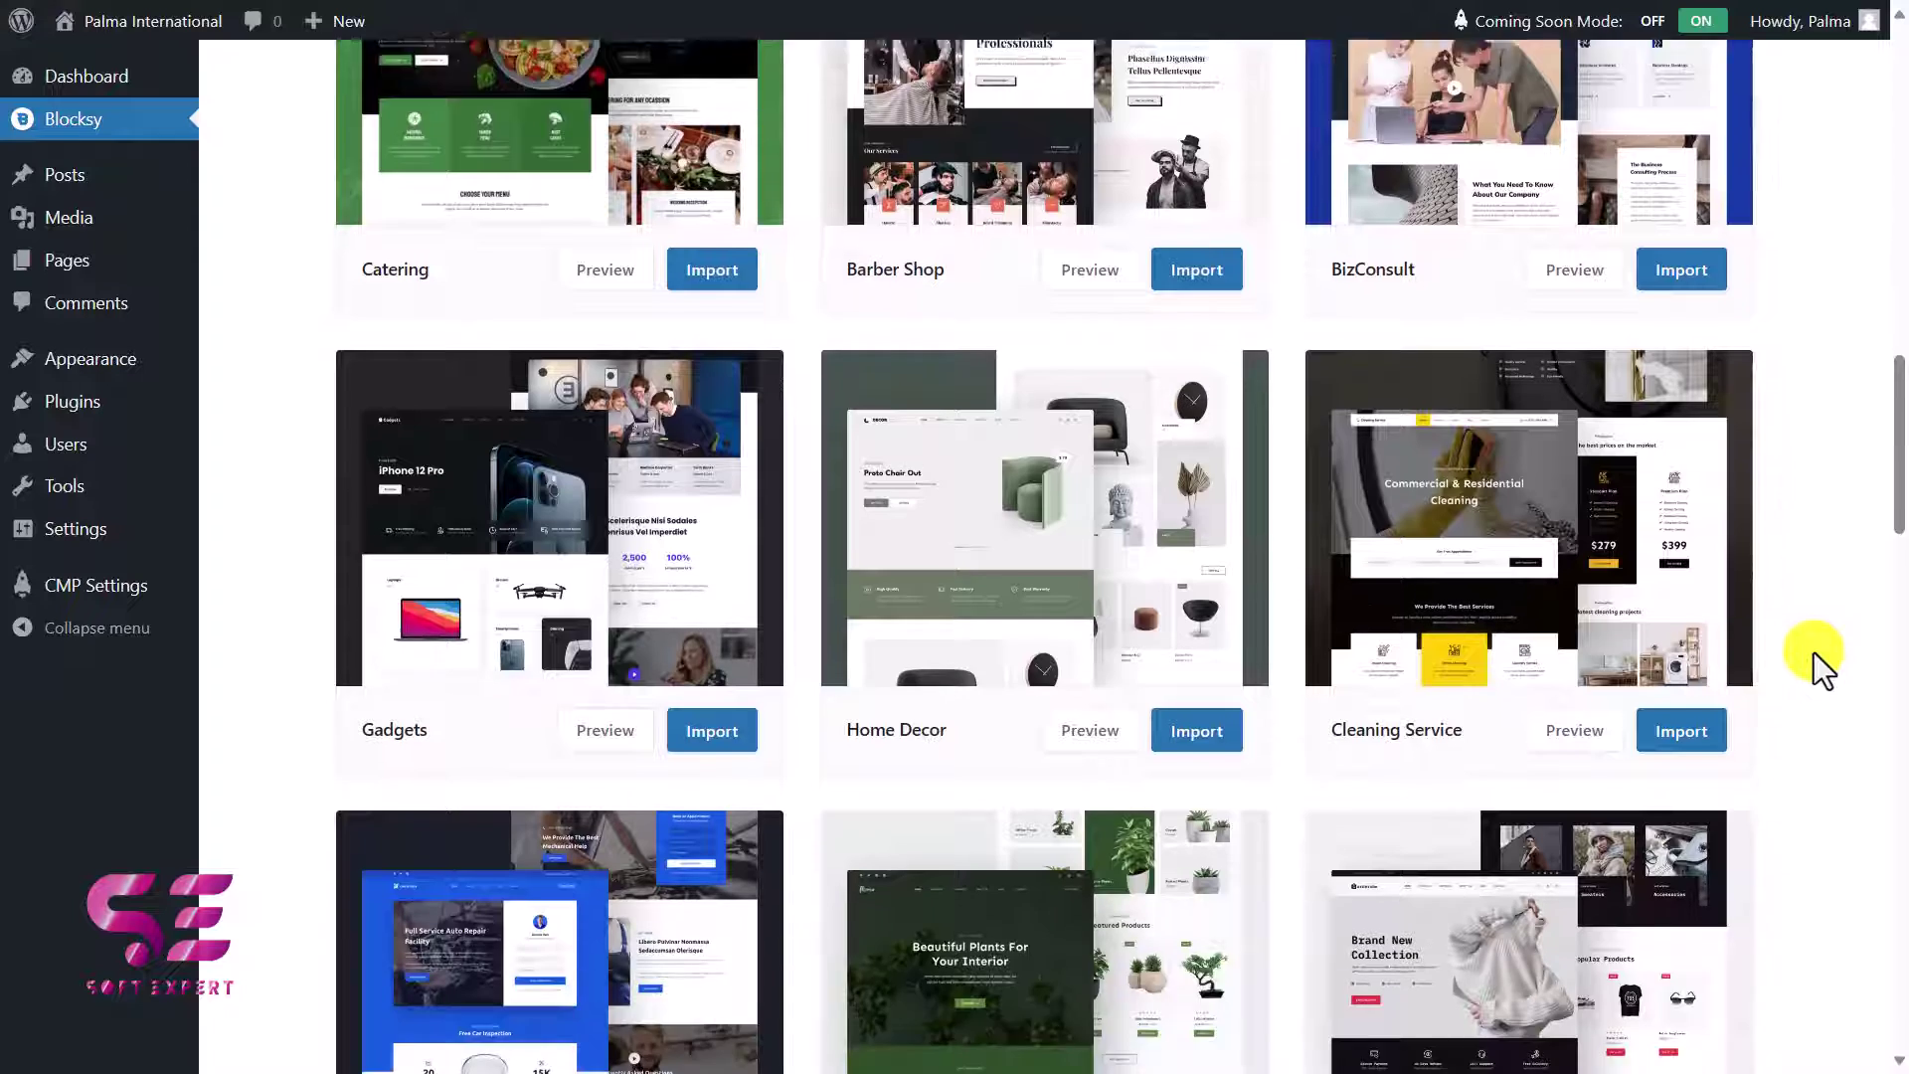
scroll(1813, 652, "down", 4)
mouse_move(1461, 465)
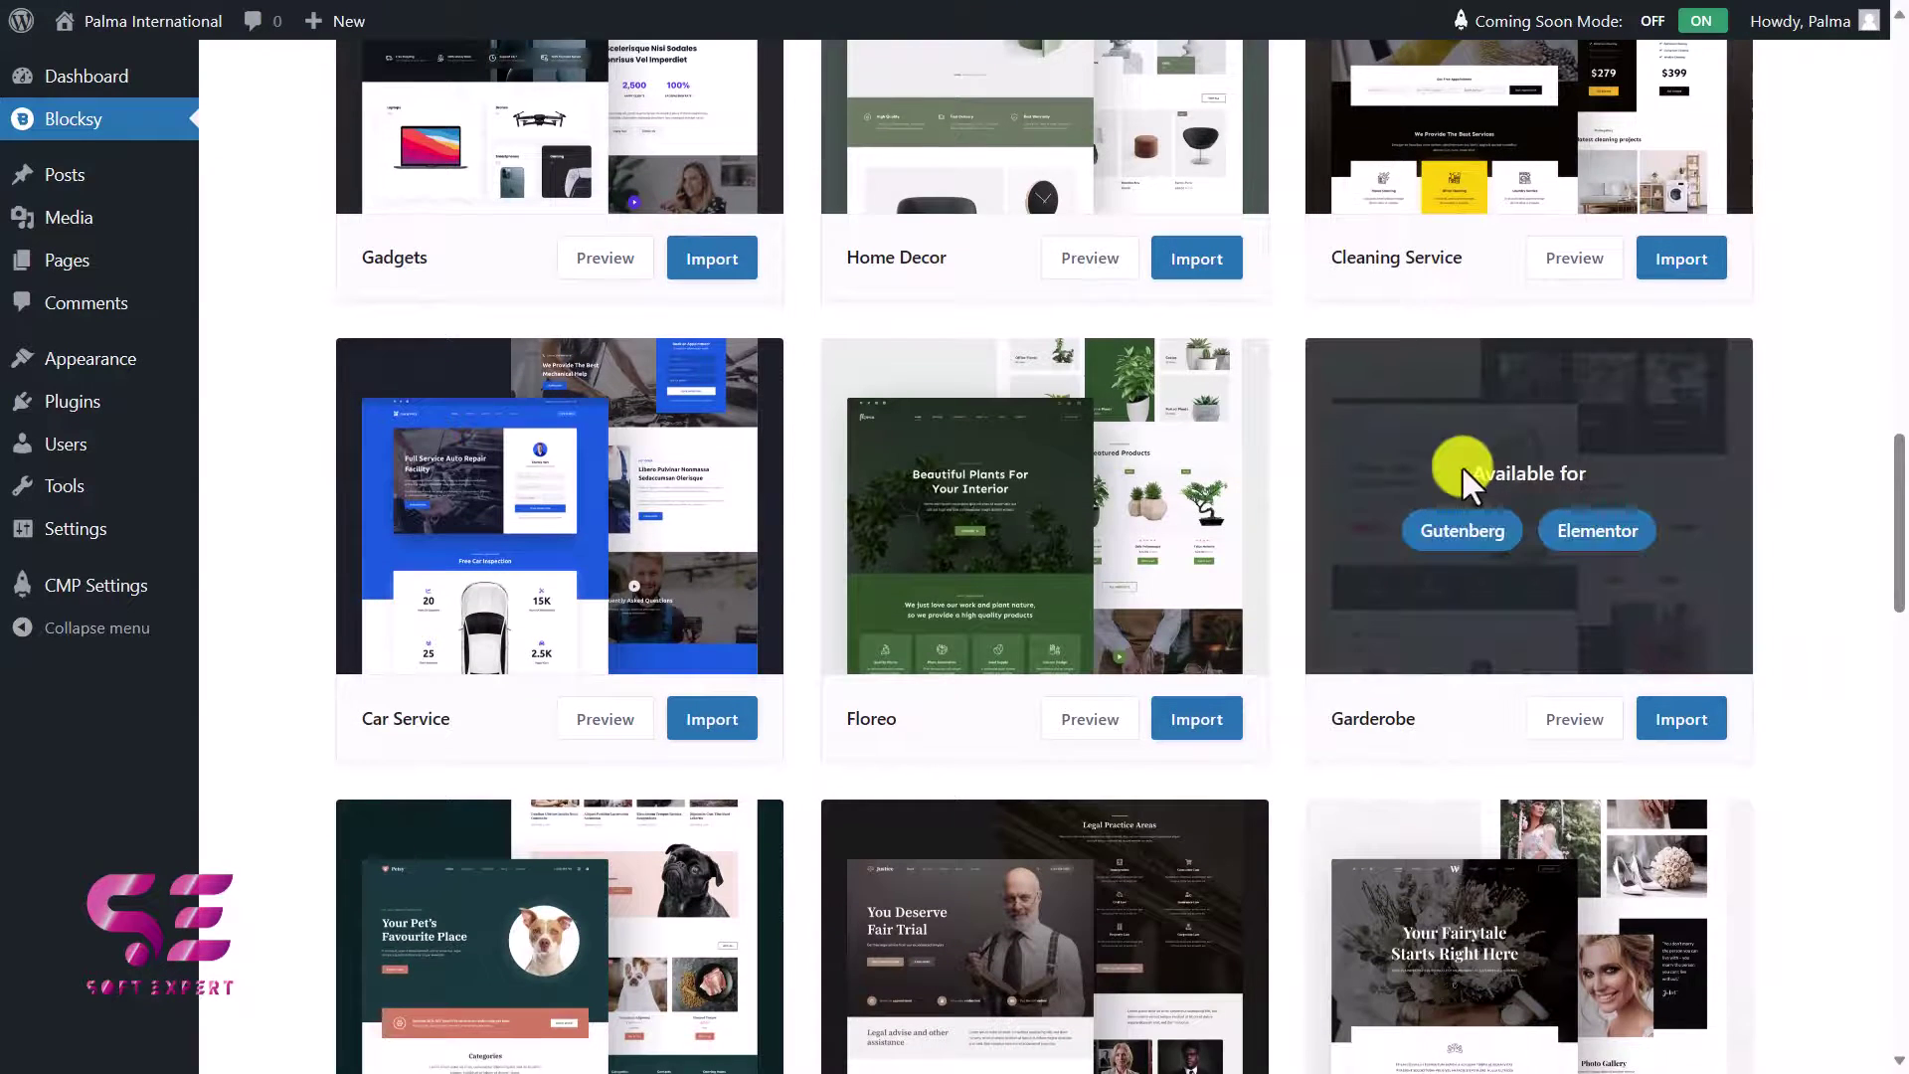
left_click(1687, 719)
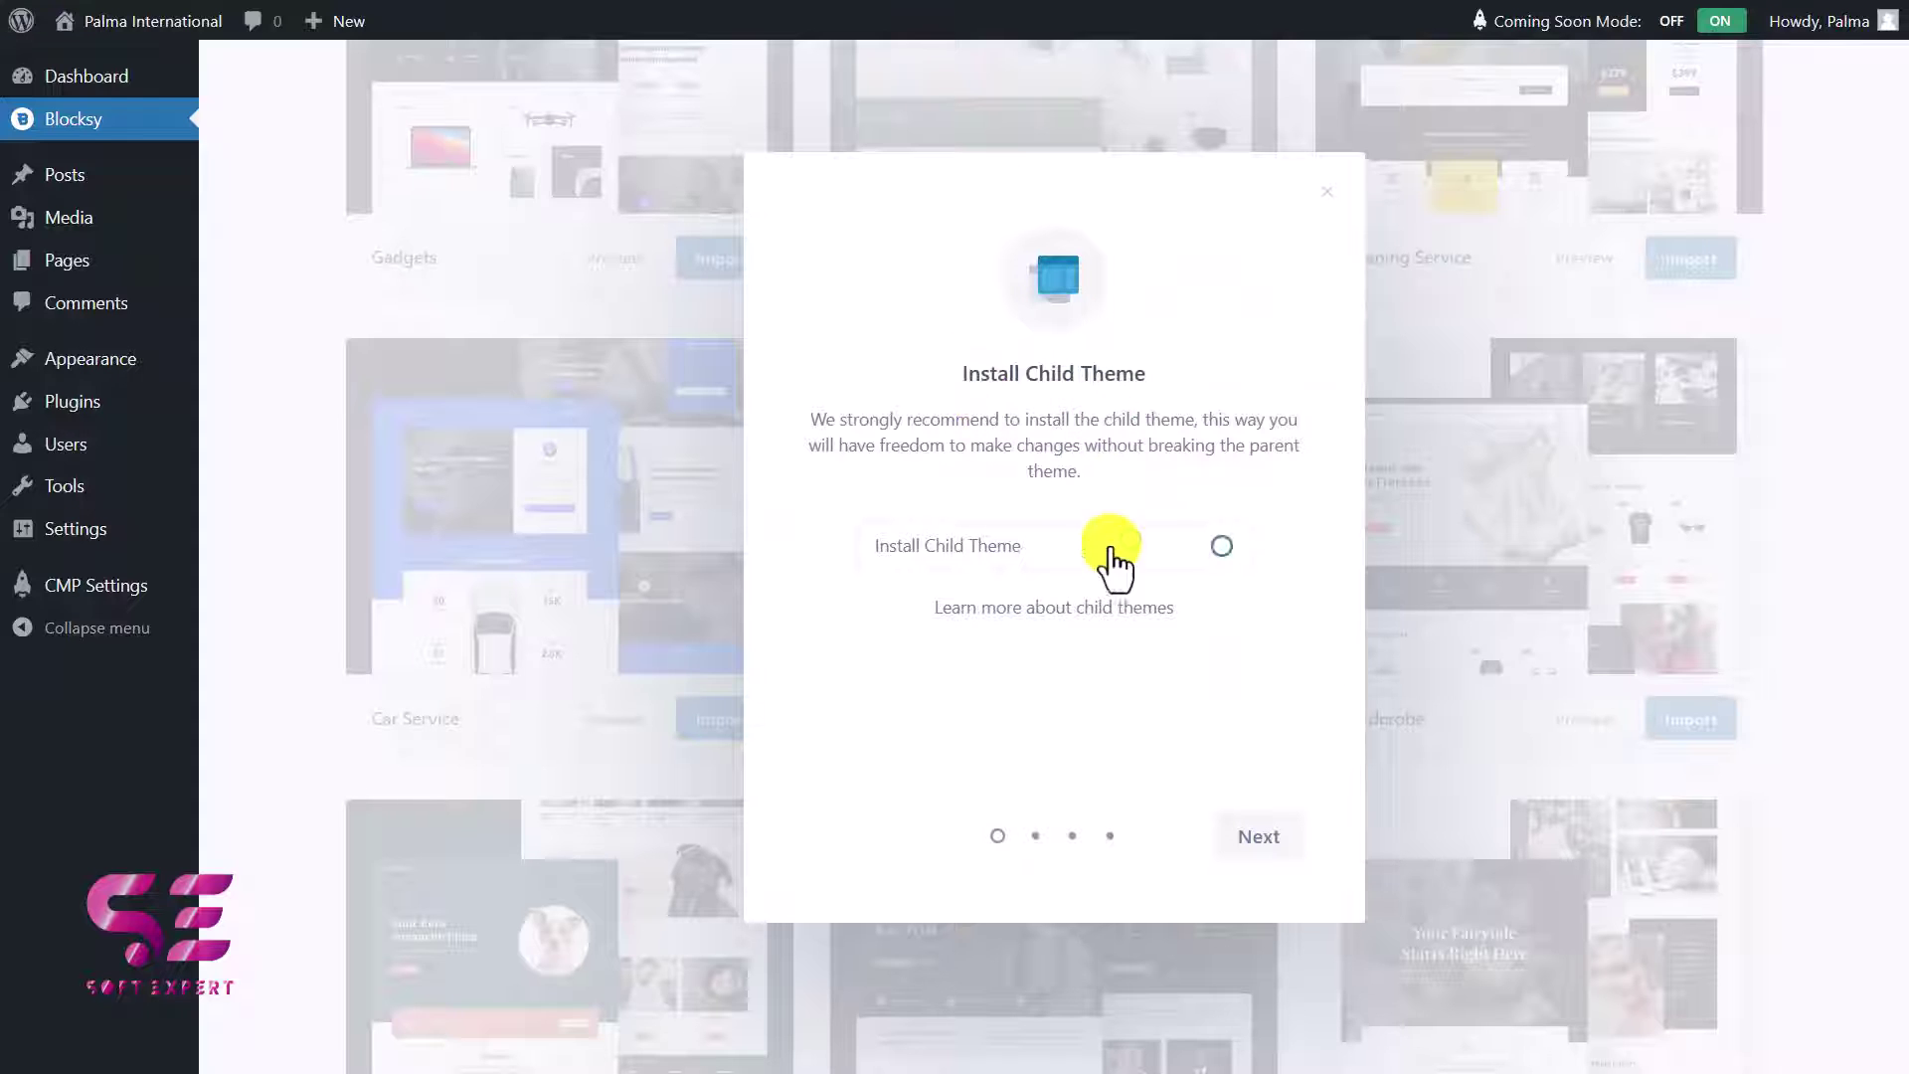
Import Garderobe for Elementor with WPForms, Elementor and WooCommerce plugins, including options, widgets and content as a clean install
left_click(1254, 837)
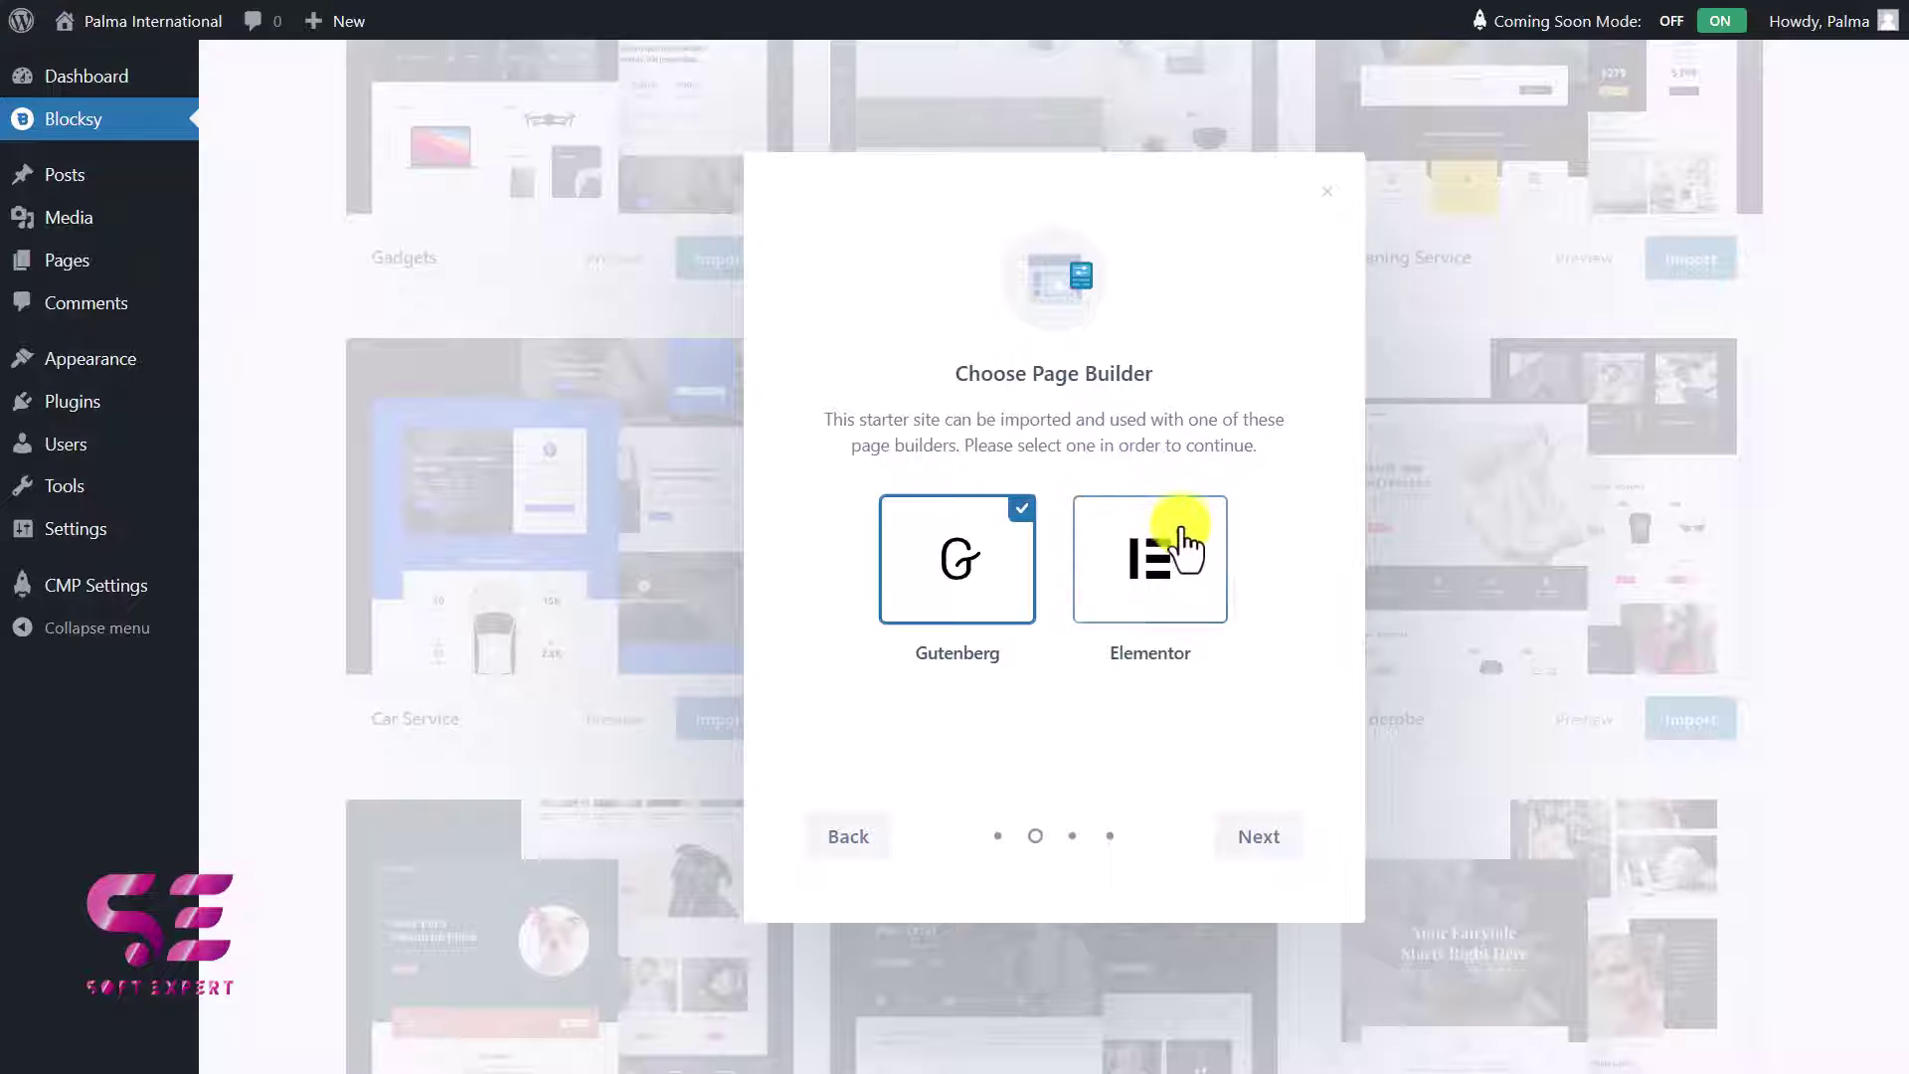
left_click(1167, 578)
left_click(1261, 840)
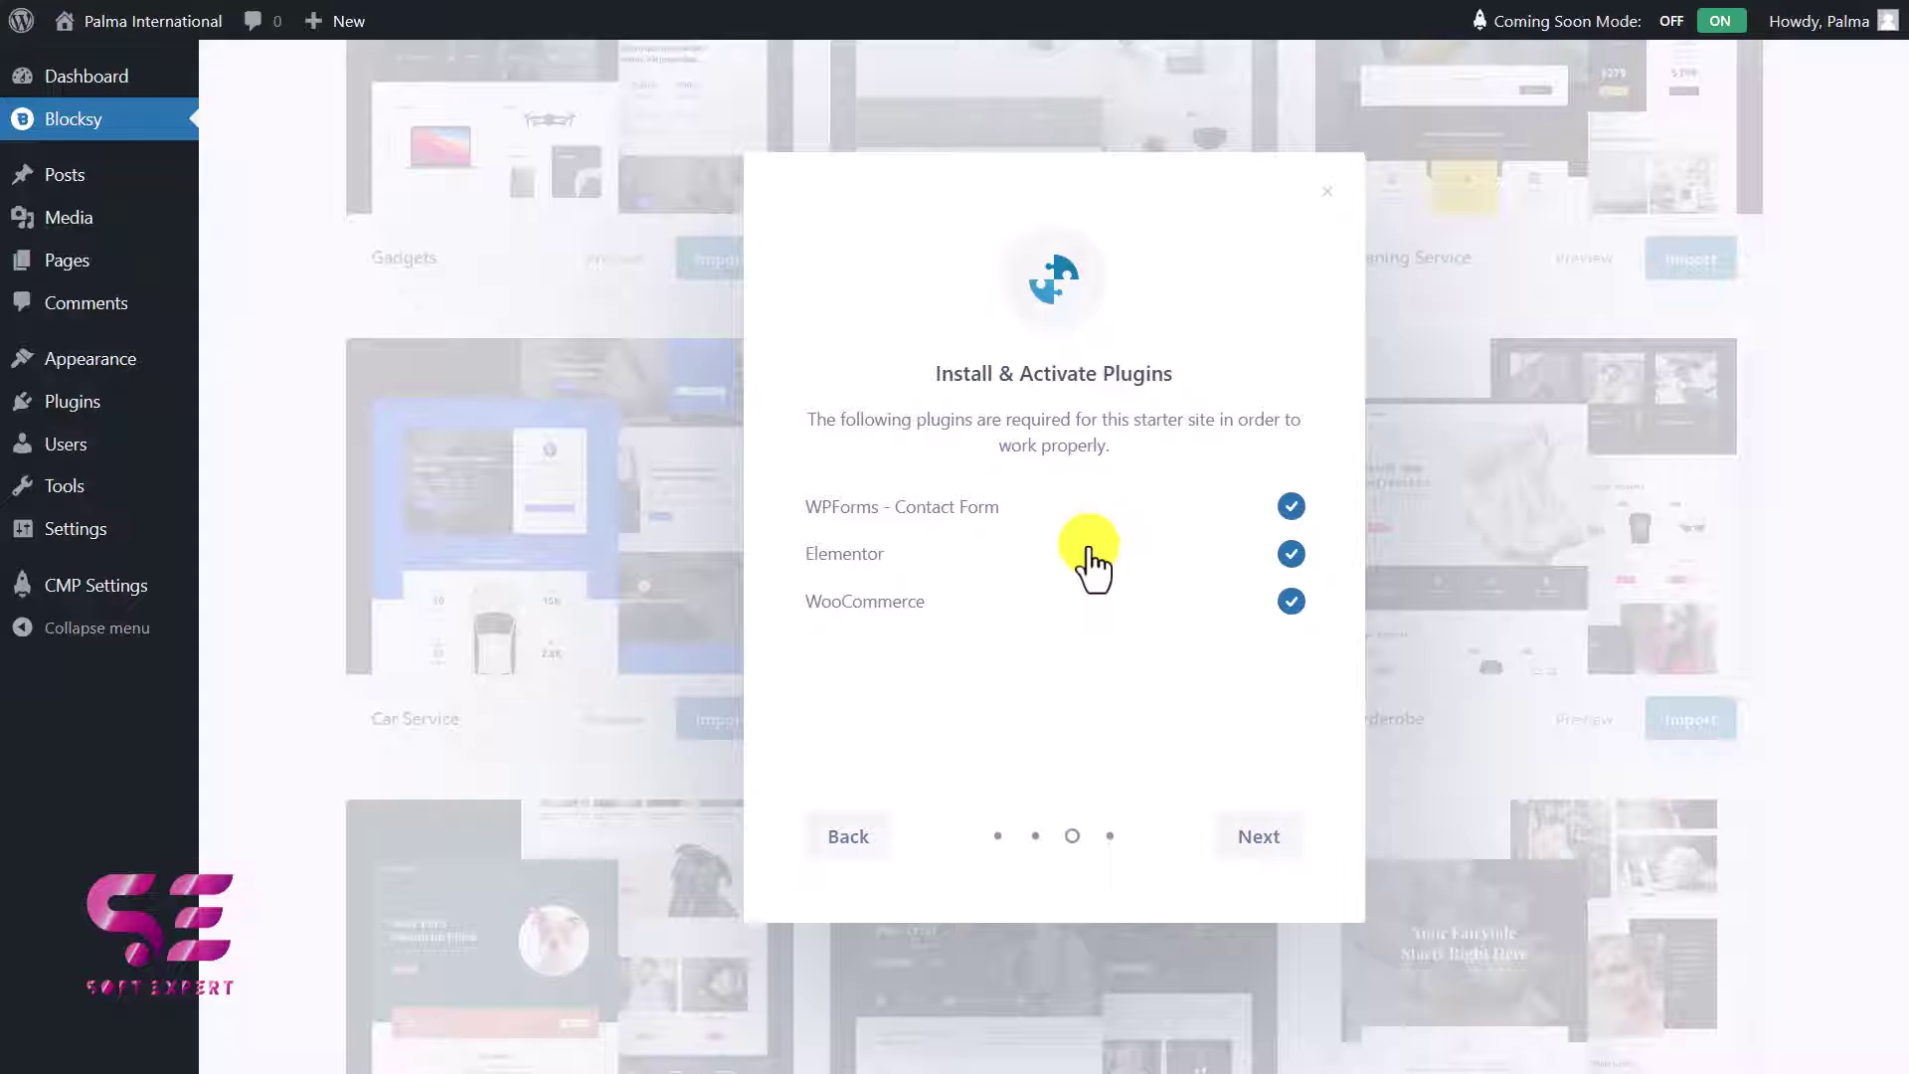
left_click(1261, 837)
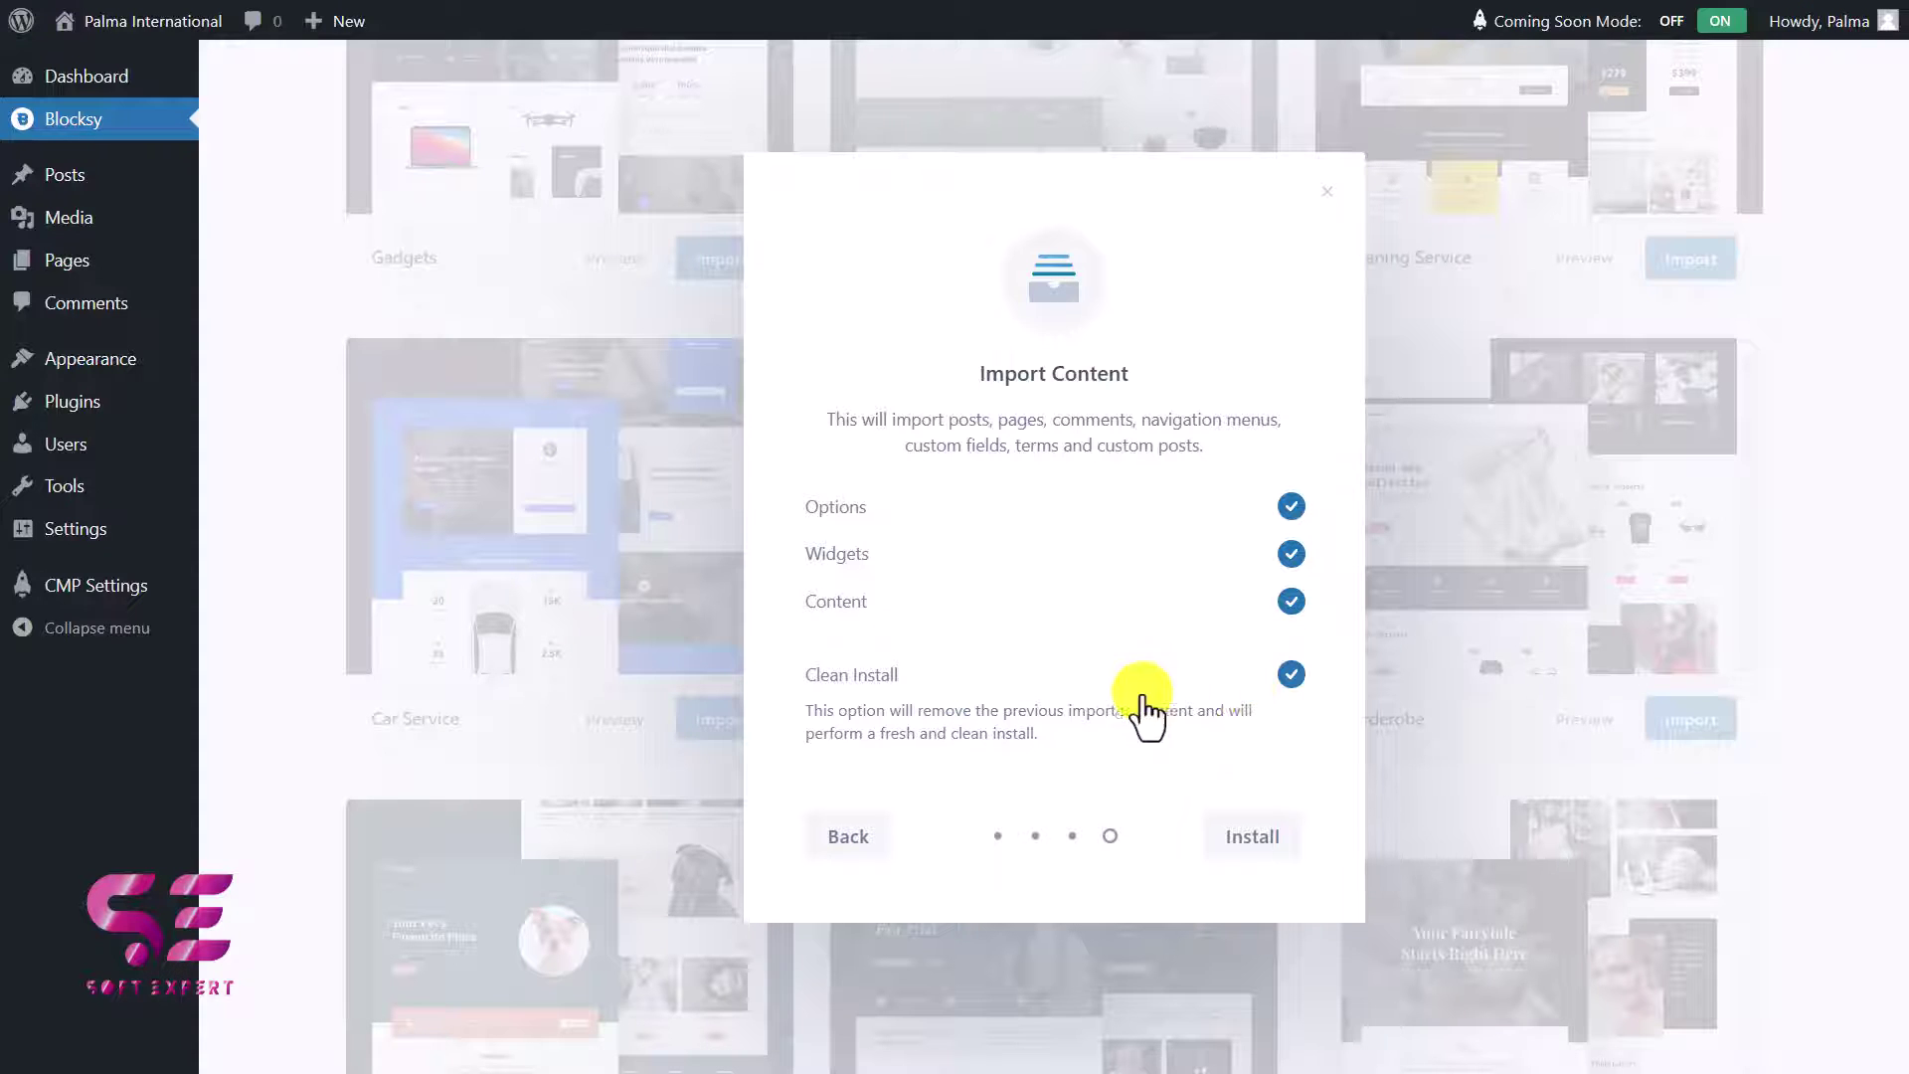
left_click(1232, 841)
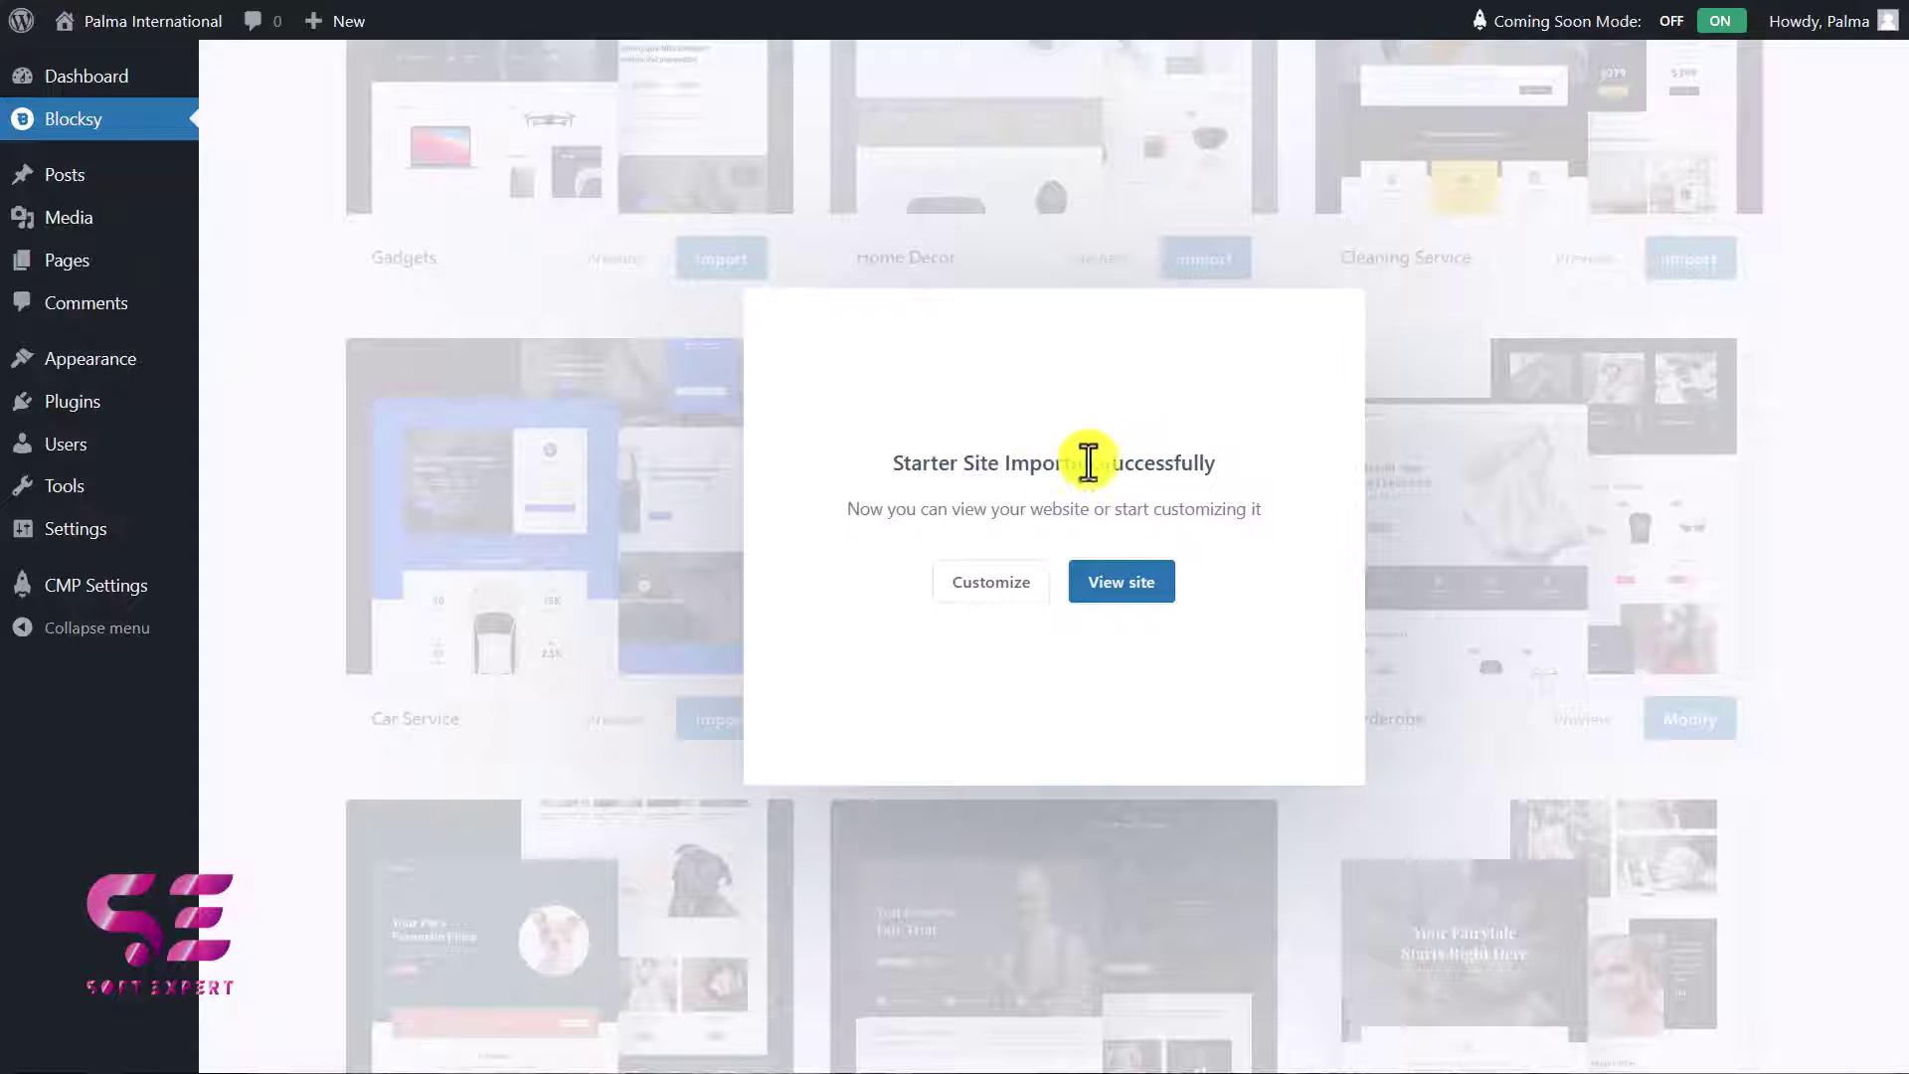
View the imported Garderobe homepage on the live site
left_click(1120, 585)
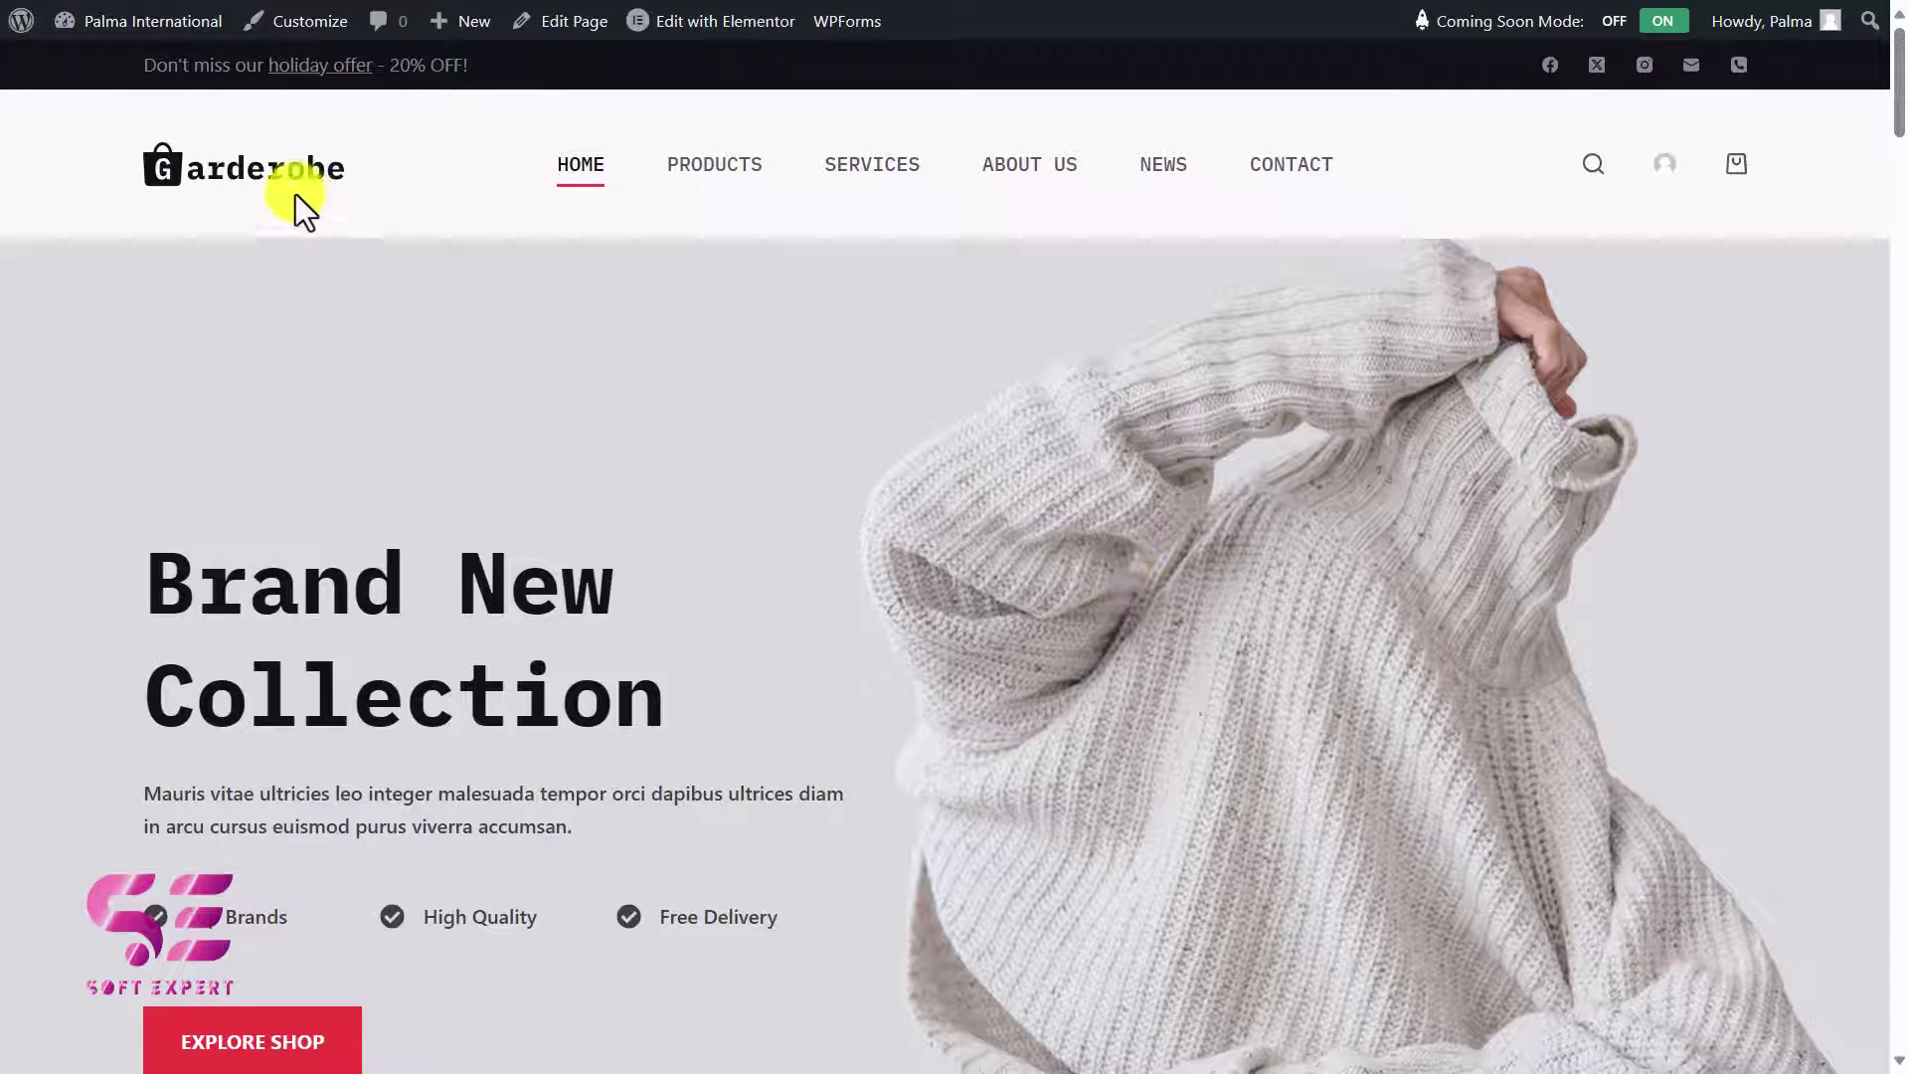
left_click_drag(1896, 119, 1892, 42)
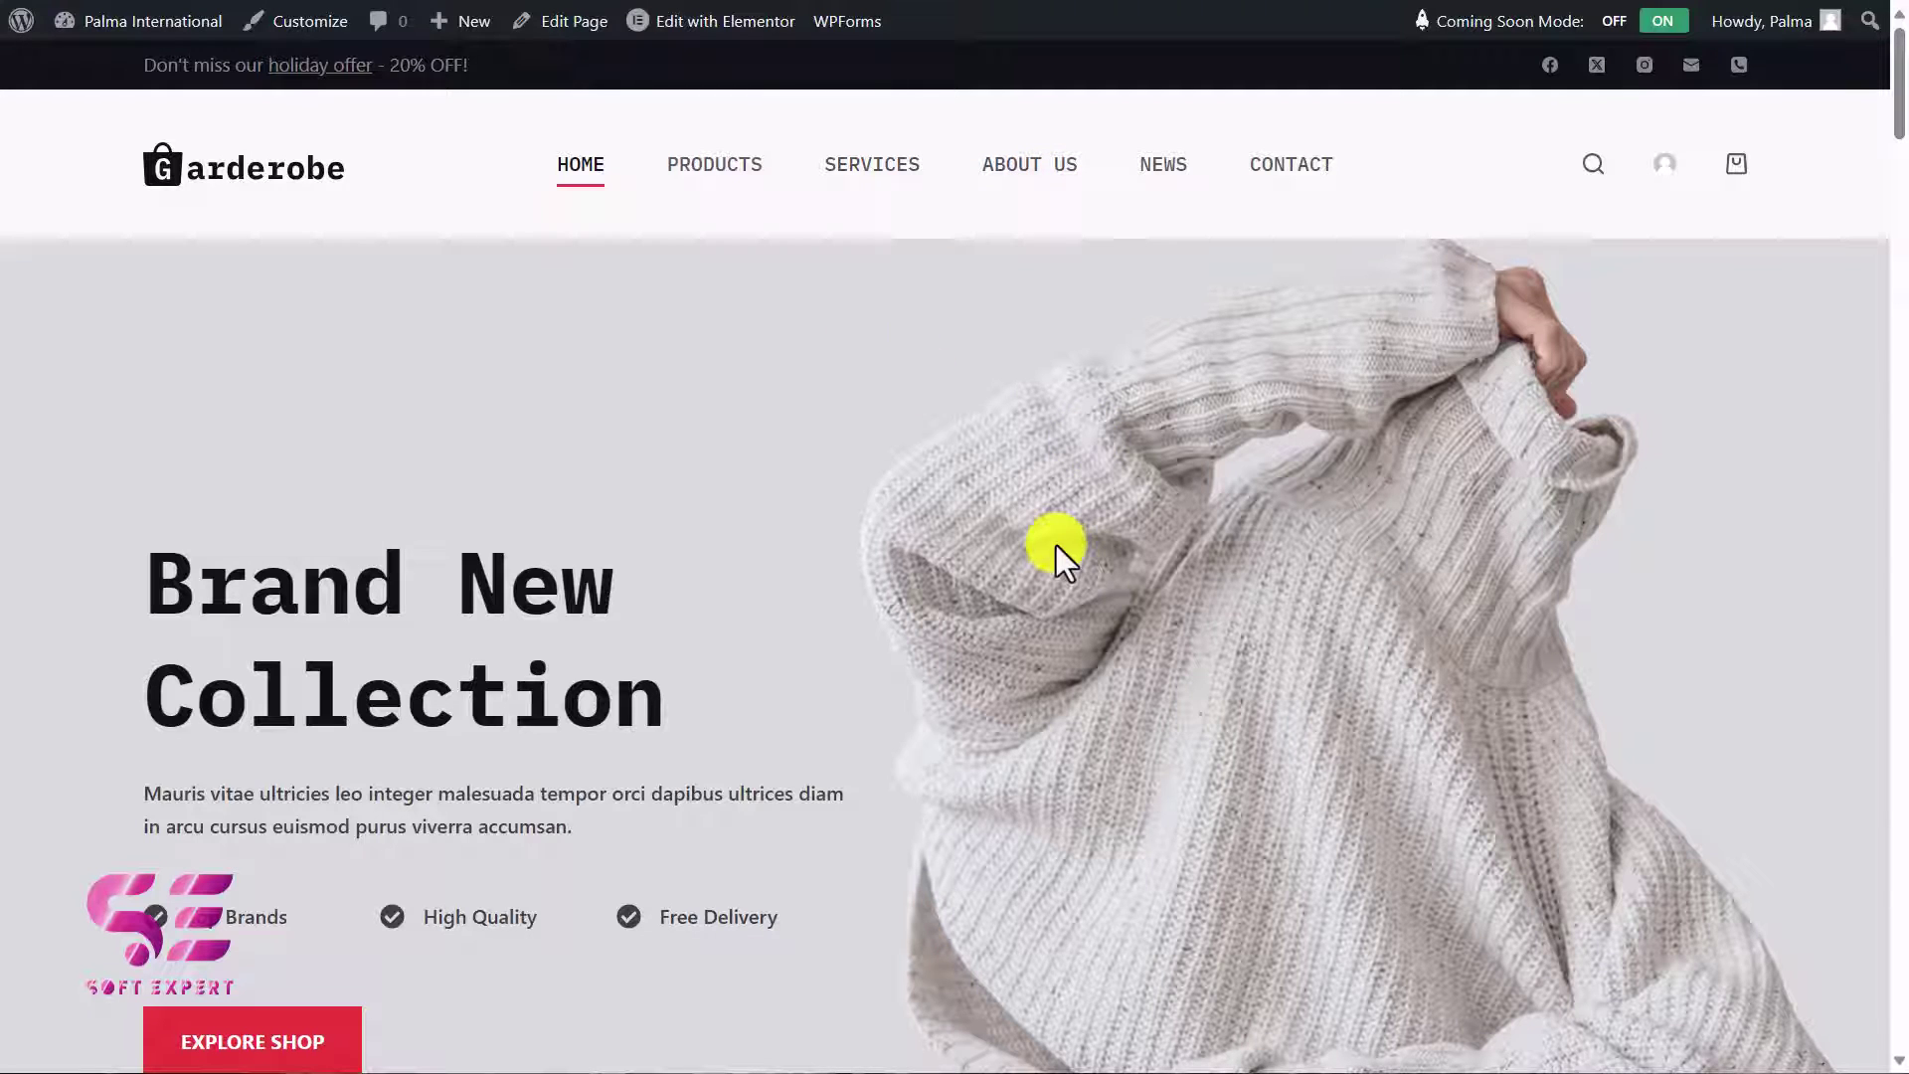
Open the homepage for editing in Elementor and follow the missing-kit prompt to Elementor's tools page
mouse_move(709, 22)
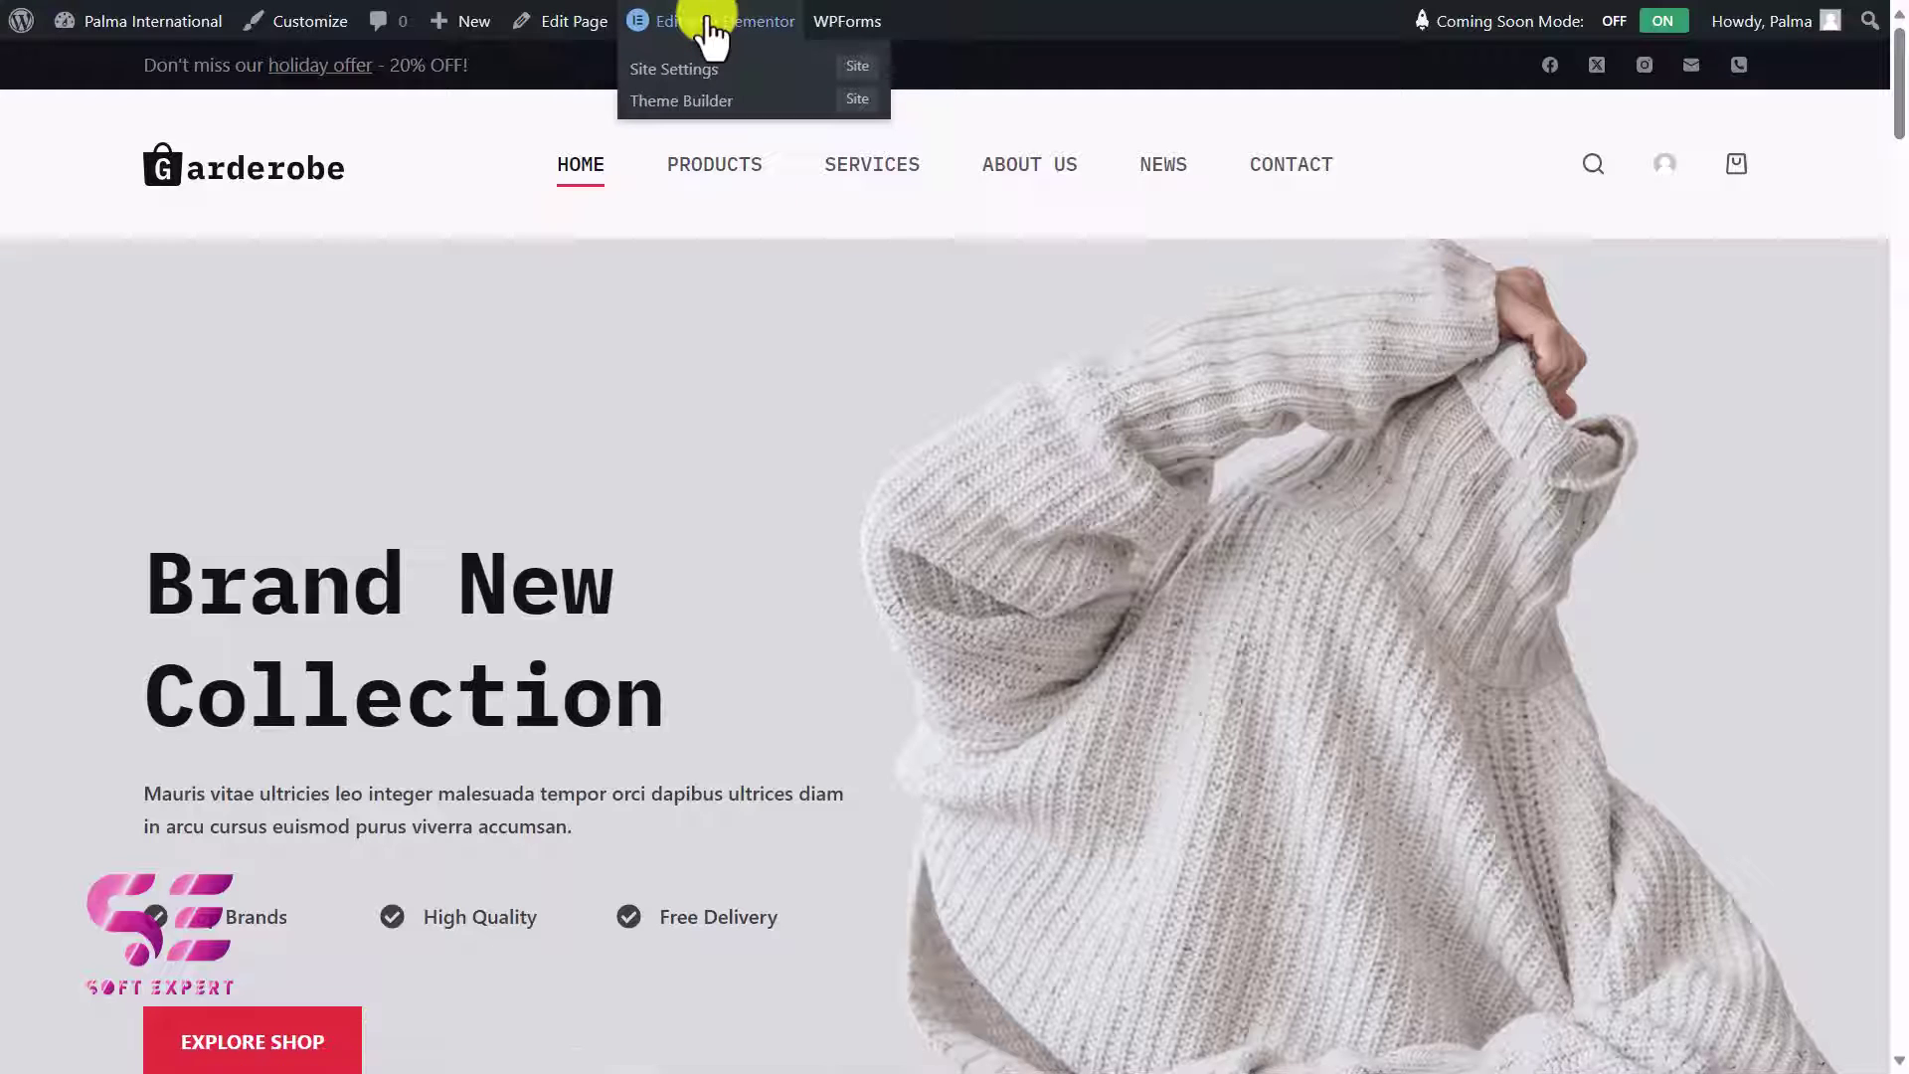
left_click(709, 21)
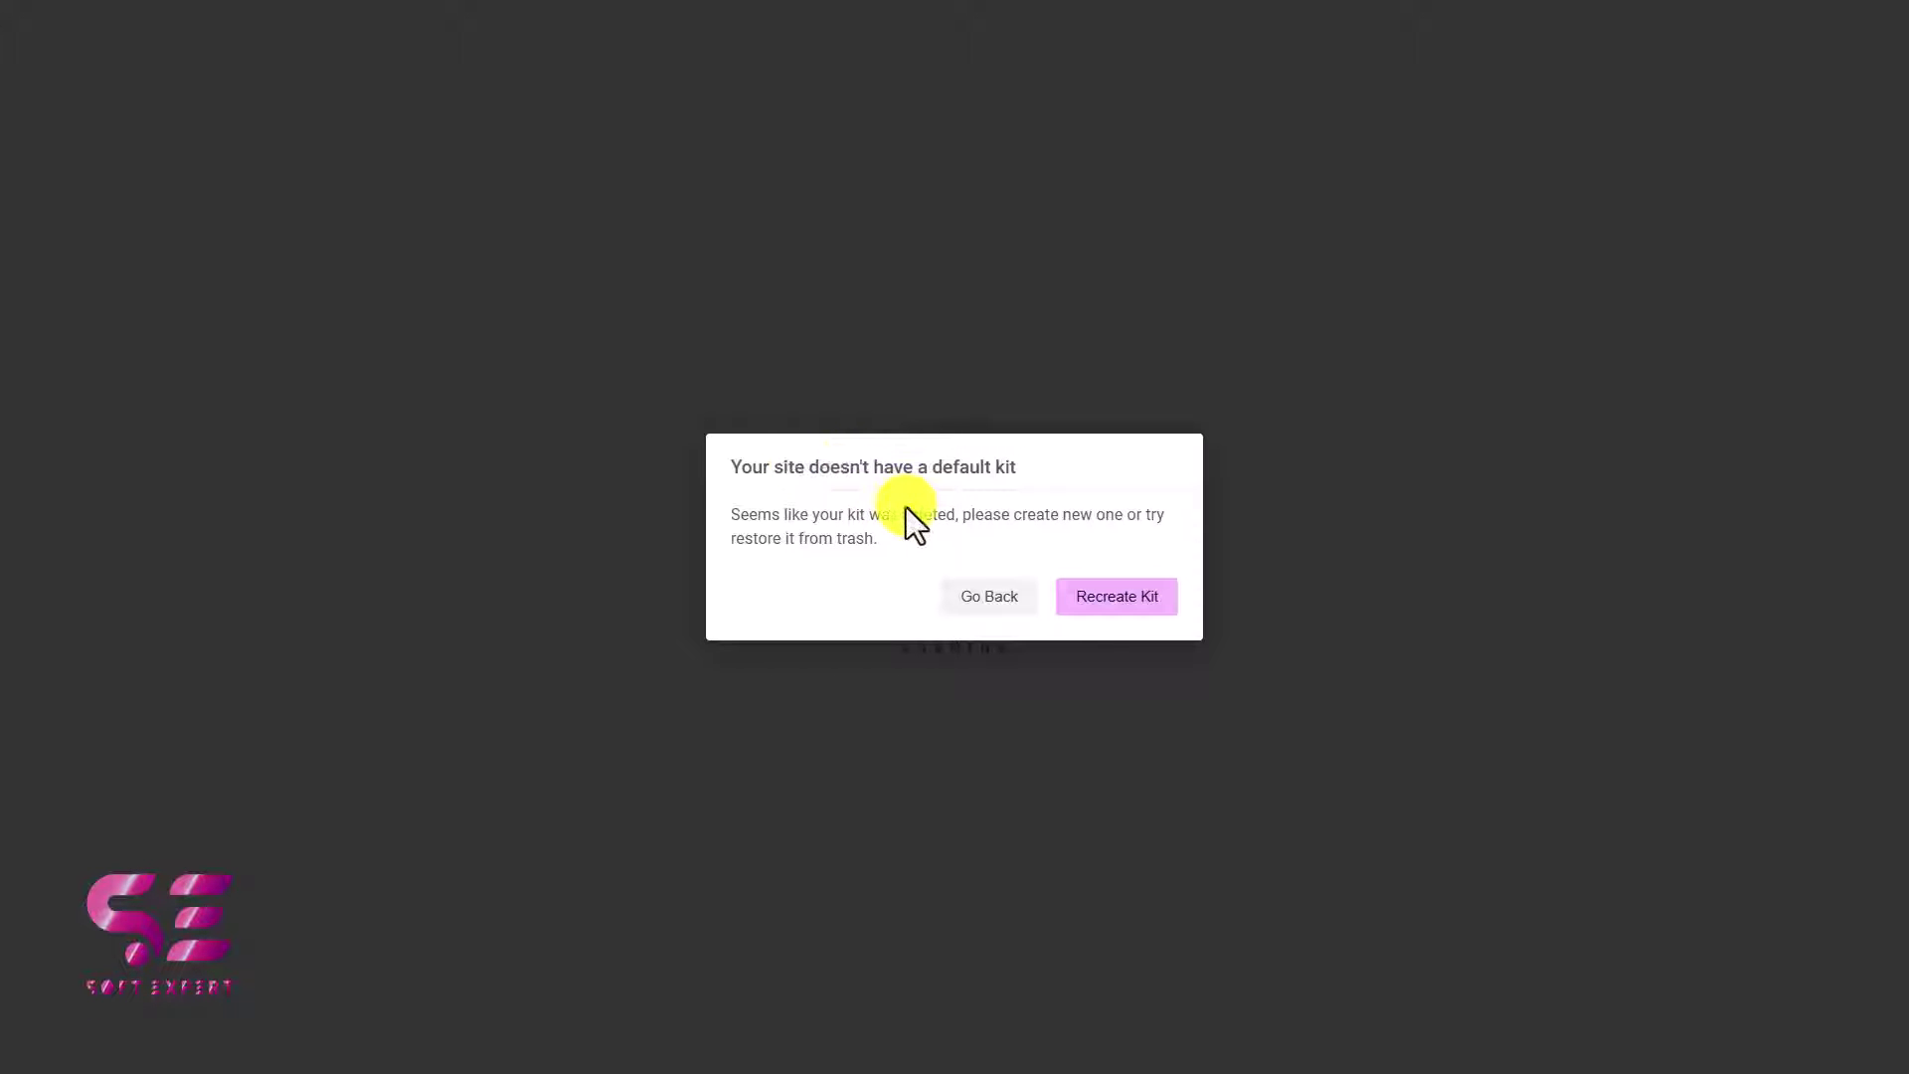
left_click(1117, 596)
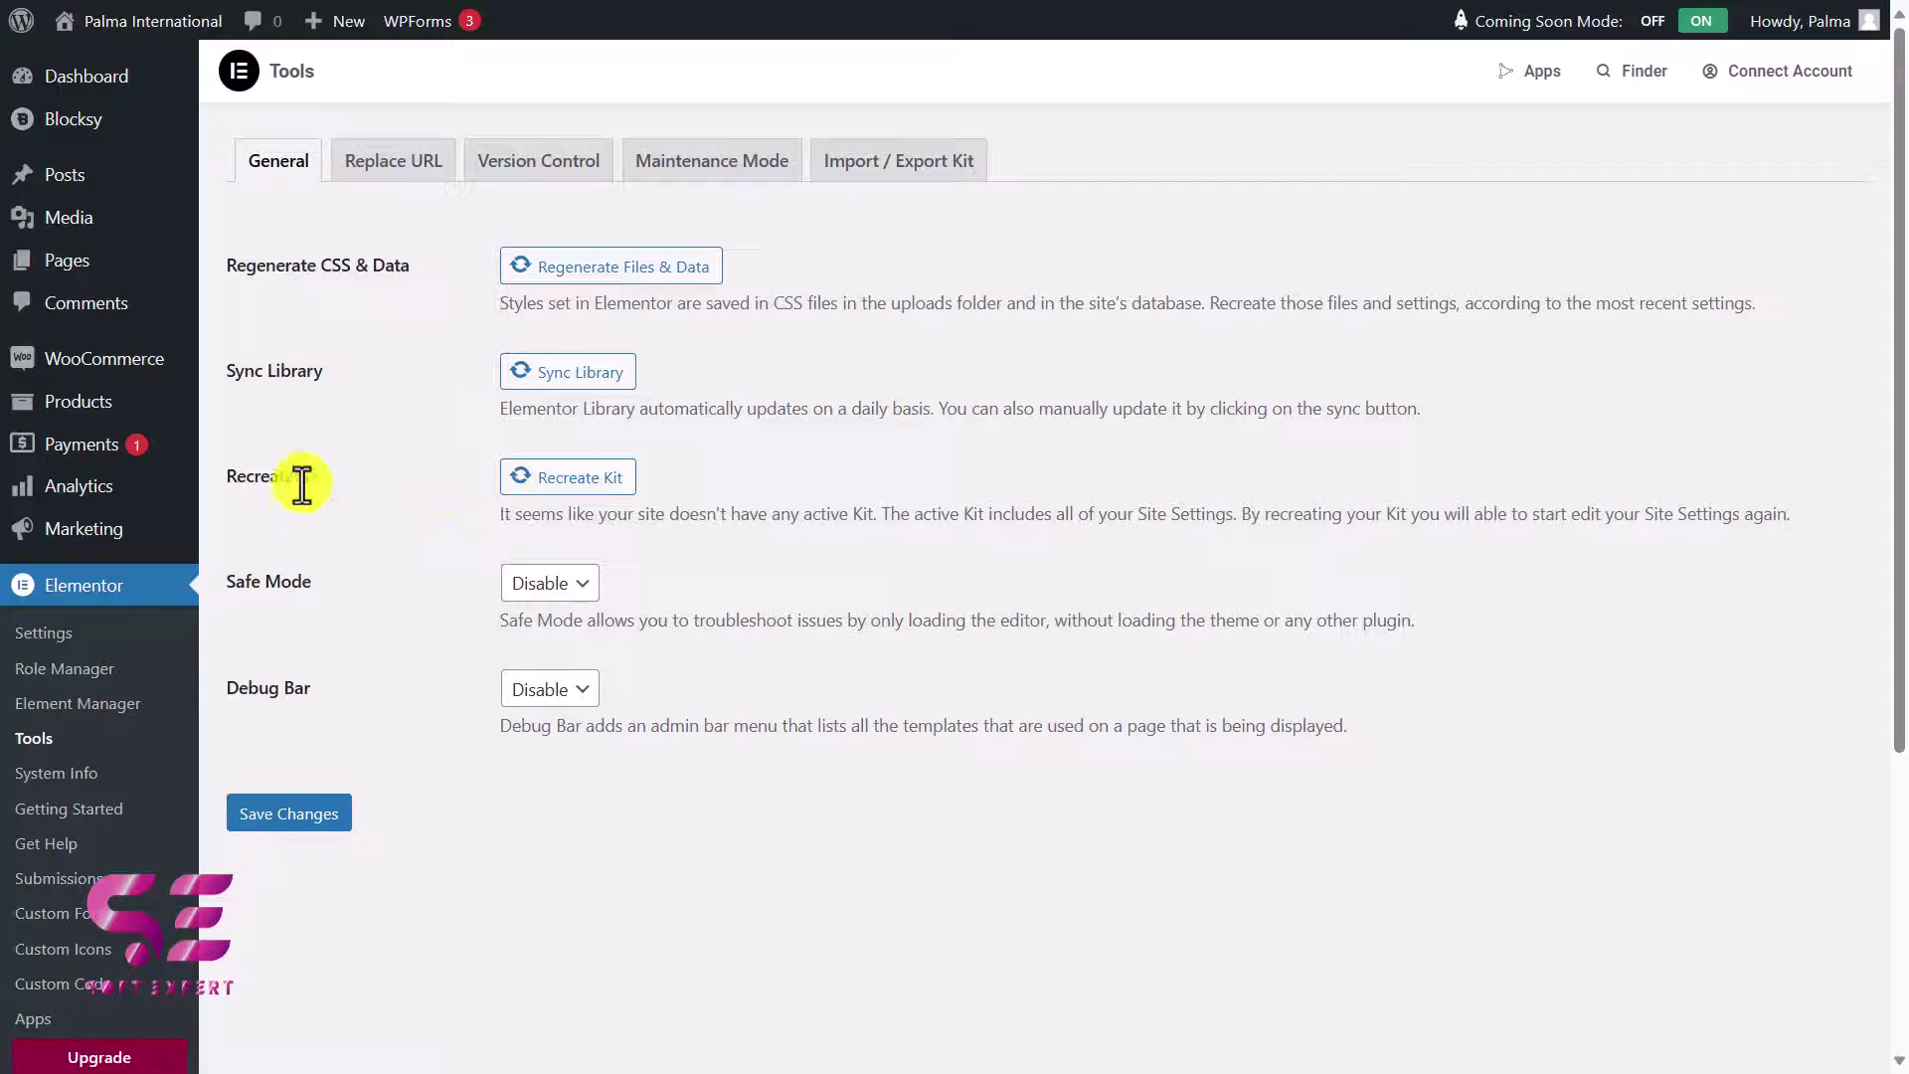
Recreate the Elementor kit, sync the template library and regenerate the CSS files and data
left_click(570, 482)
left_click(555, 377)
left_click(553, 288)
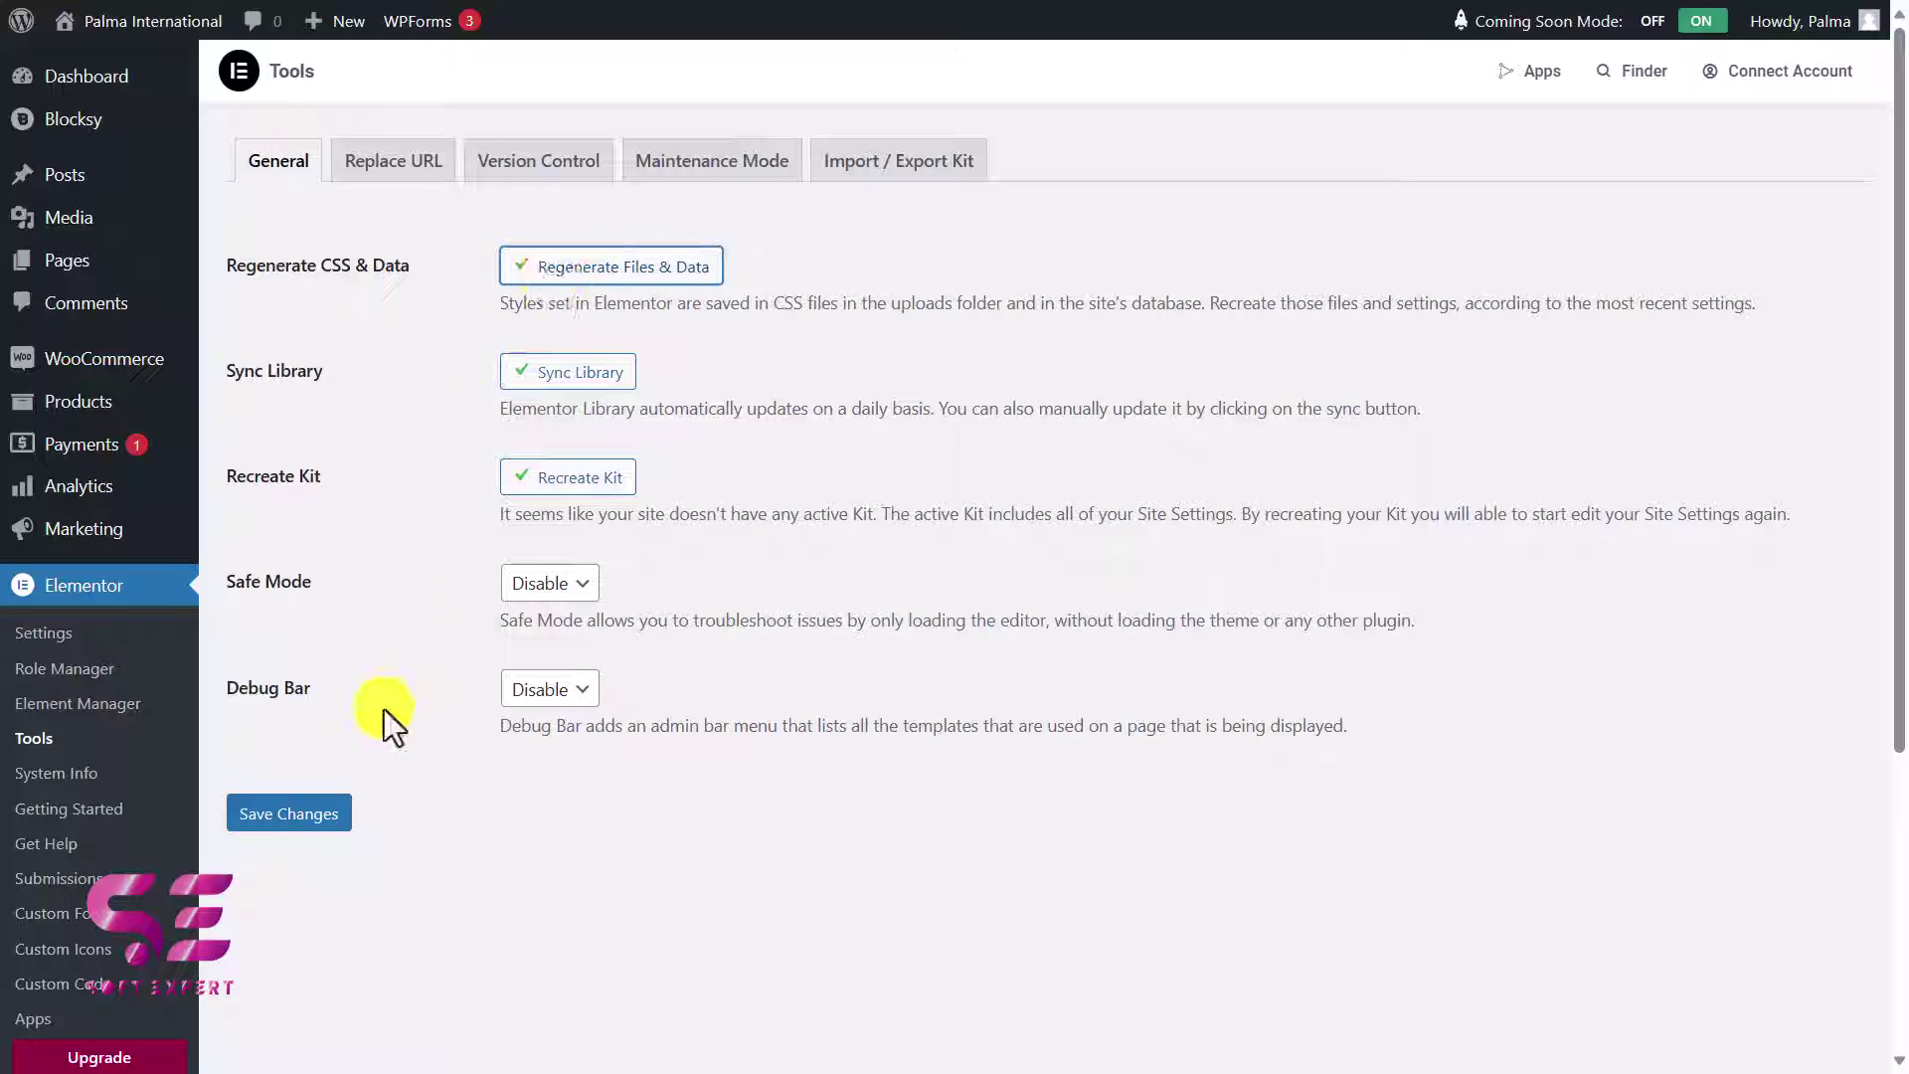
Save the Elementor tools settings and reload the homepage in the Elementor editor
left_click(328, 823)
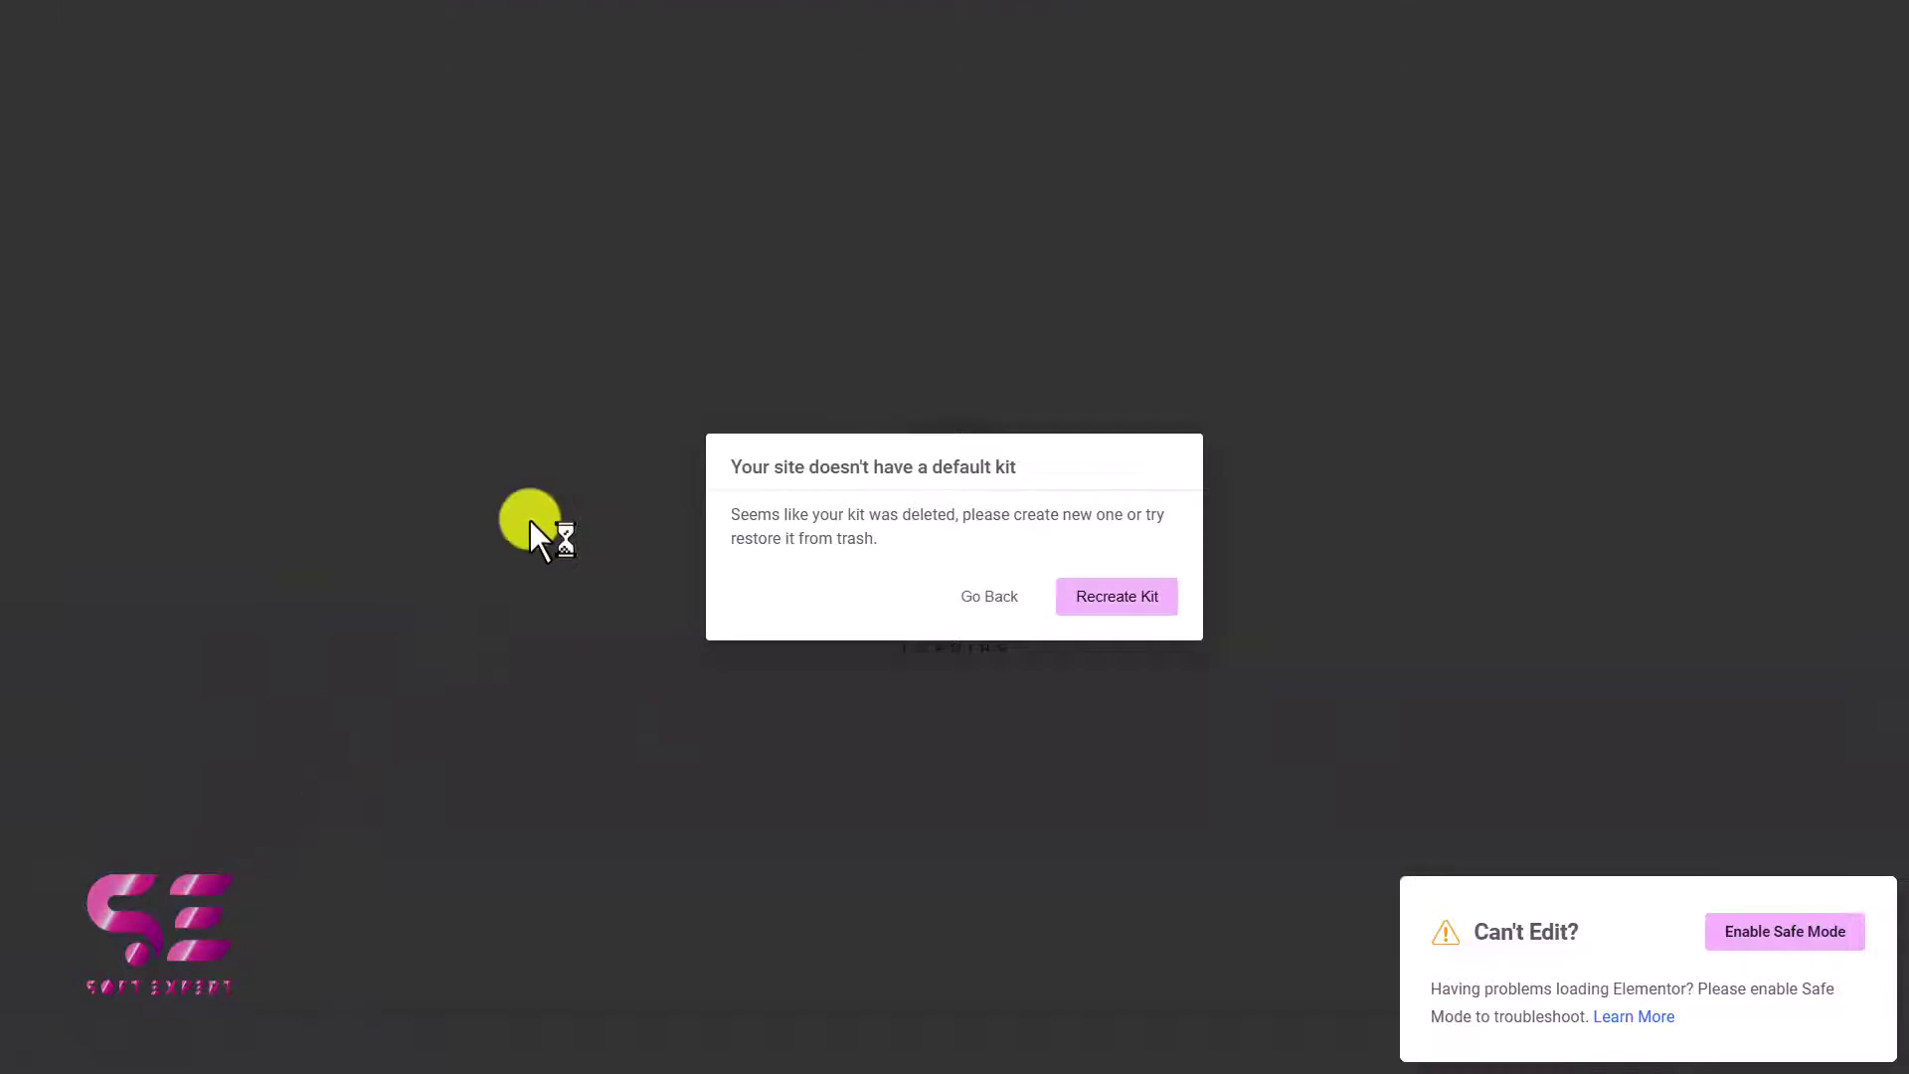
right_click(530, 521)
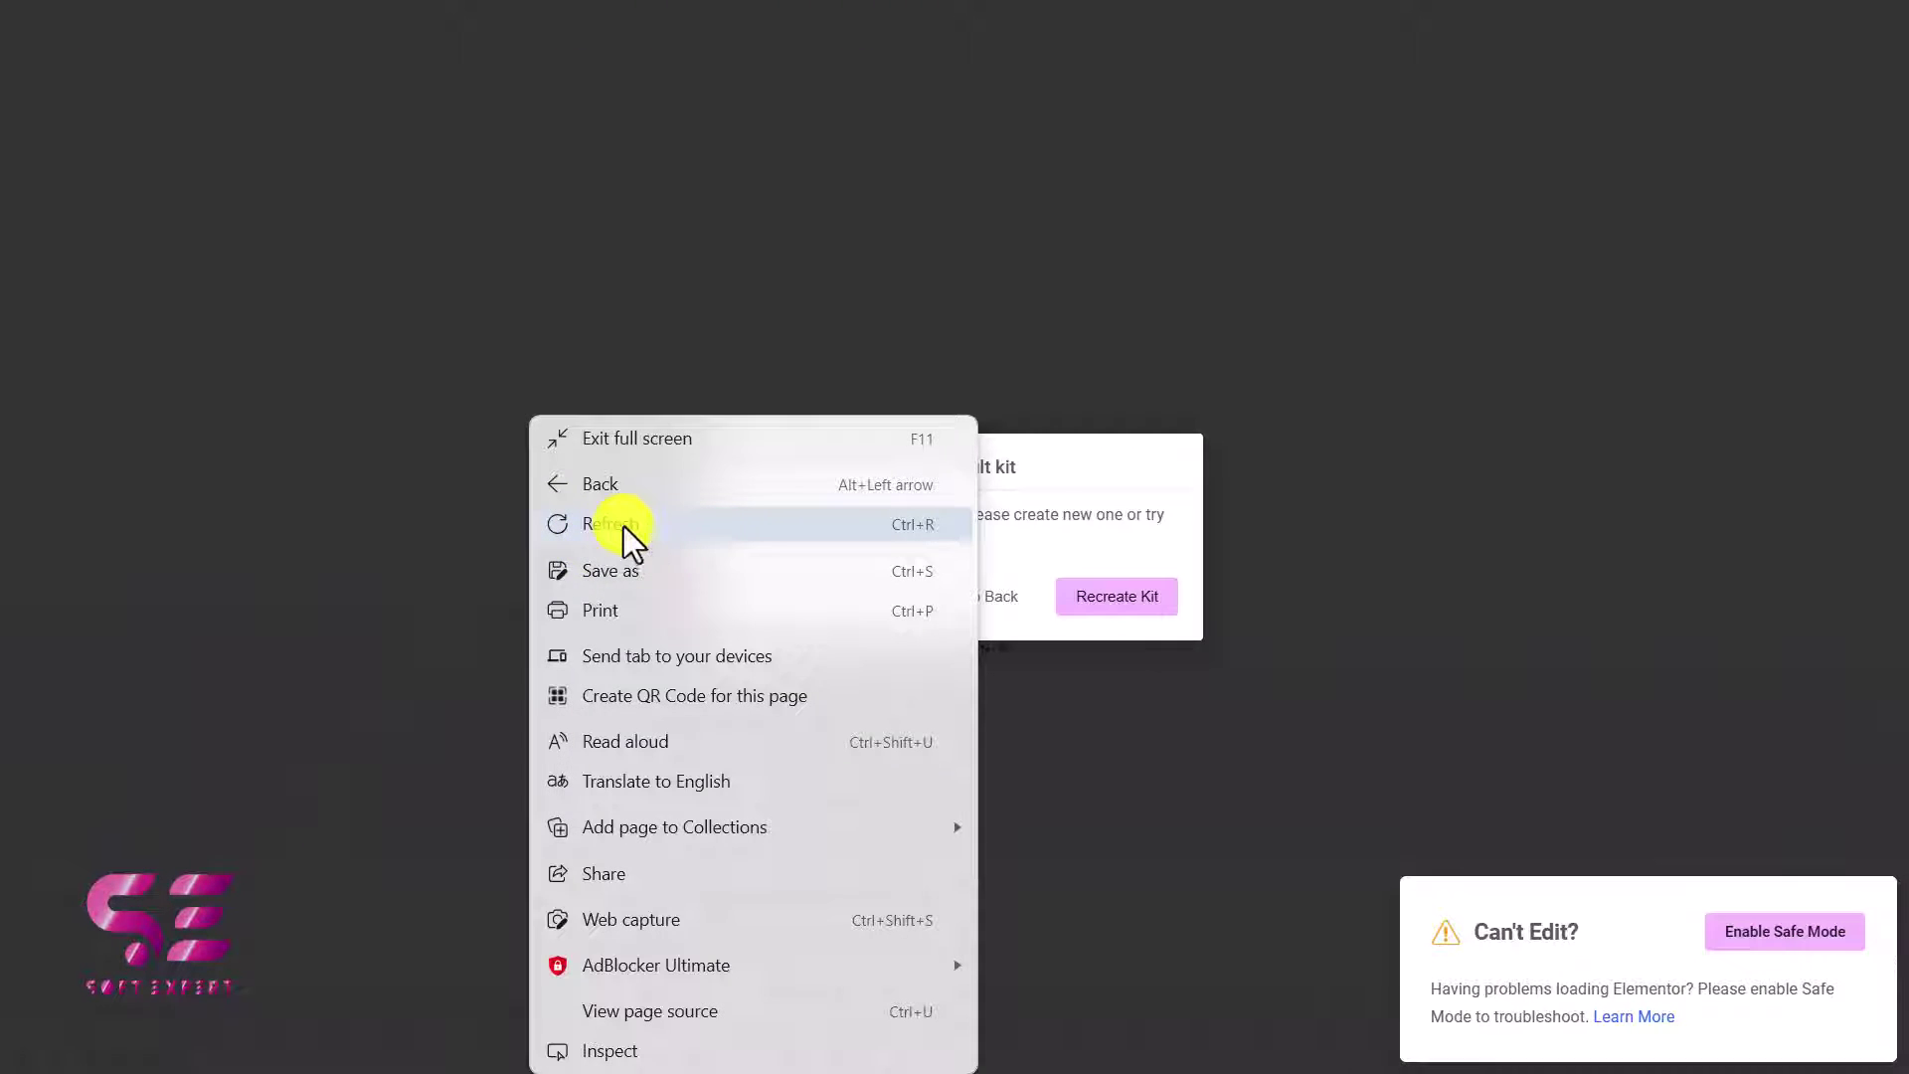
left_click(624, 527)
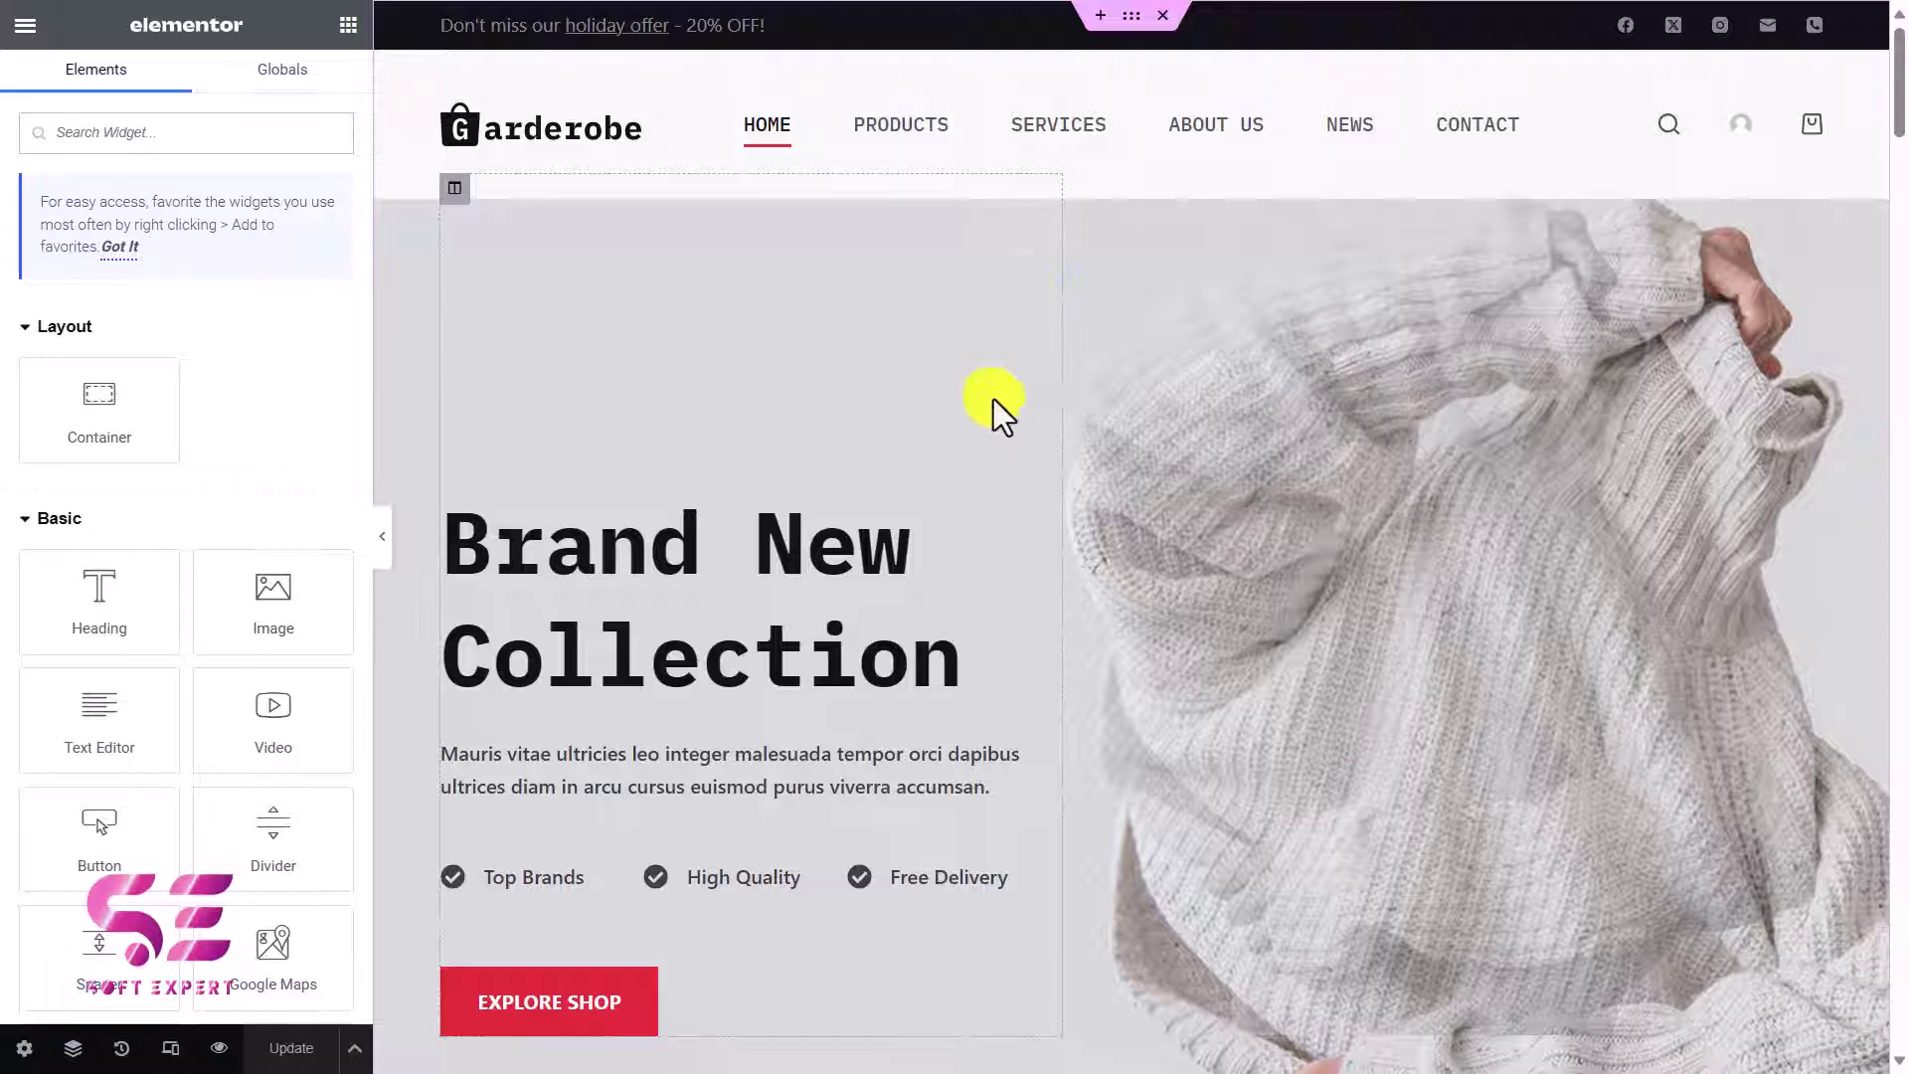
Change the hero heading text to "Welcome to Soft Expert"
left_click(895, 541)
left_click_drag(205, 272, 30, 261)
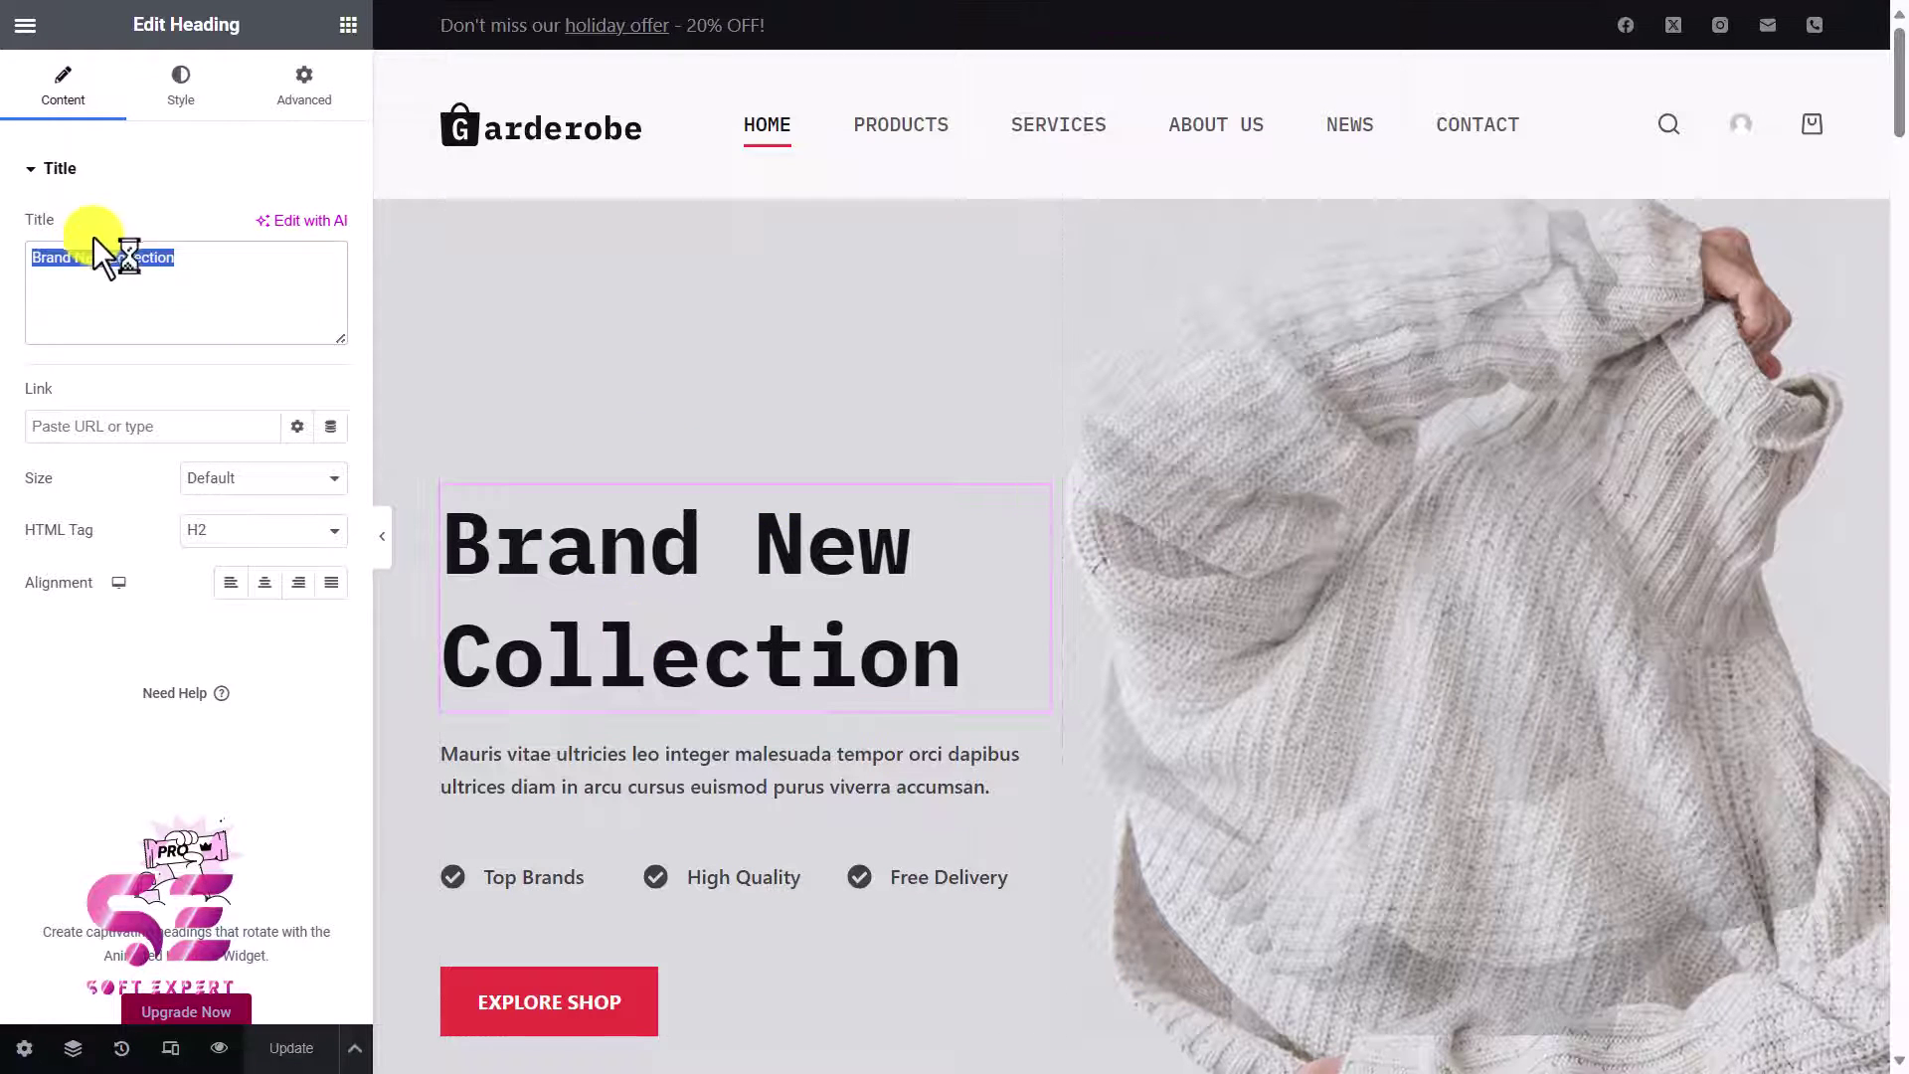
type("Welcome to Soft Expert")
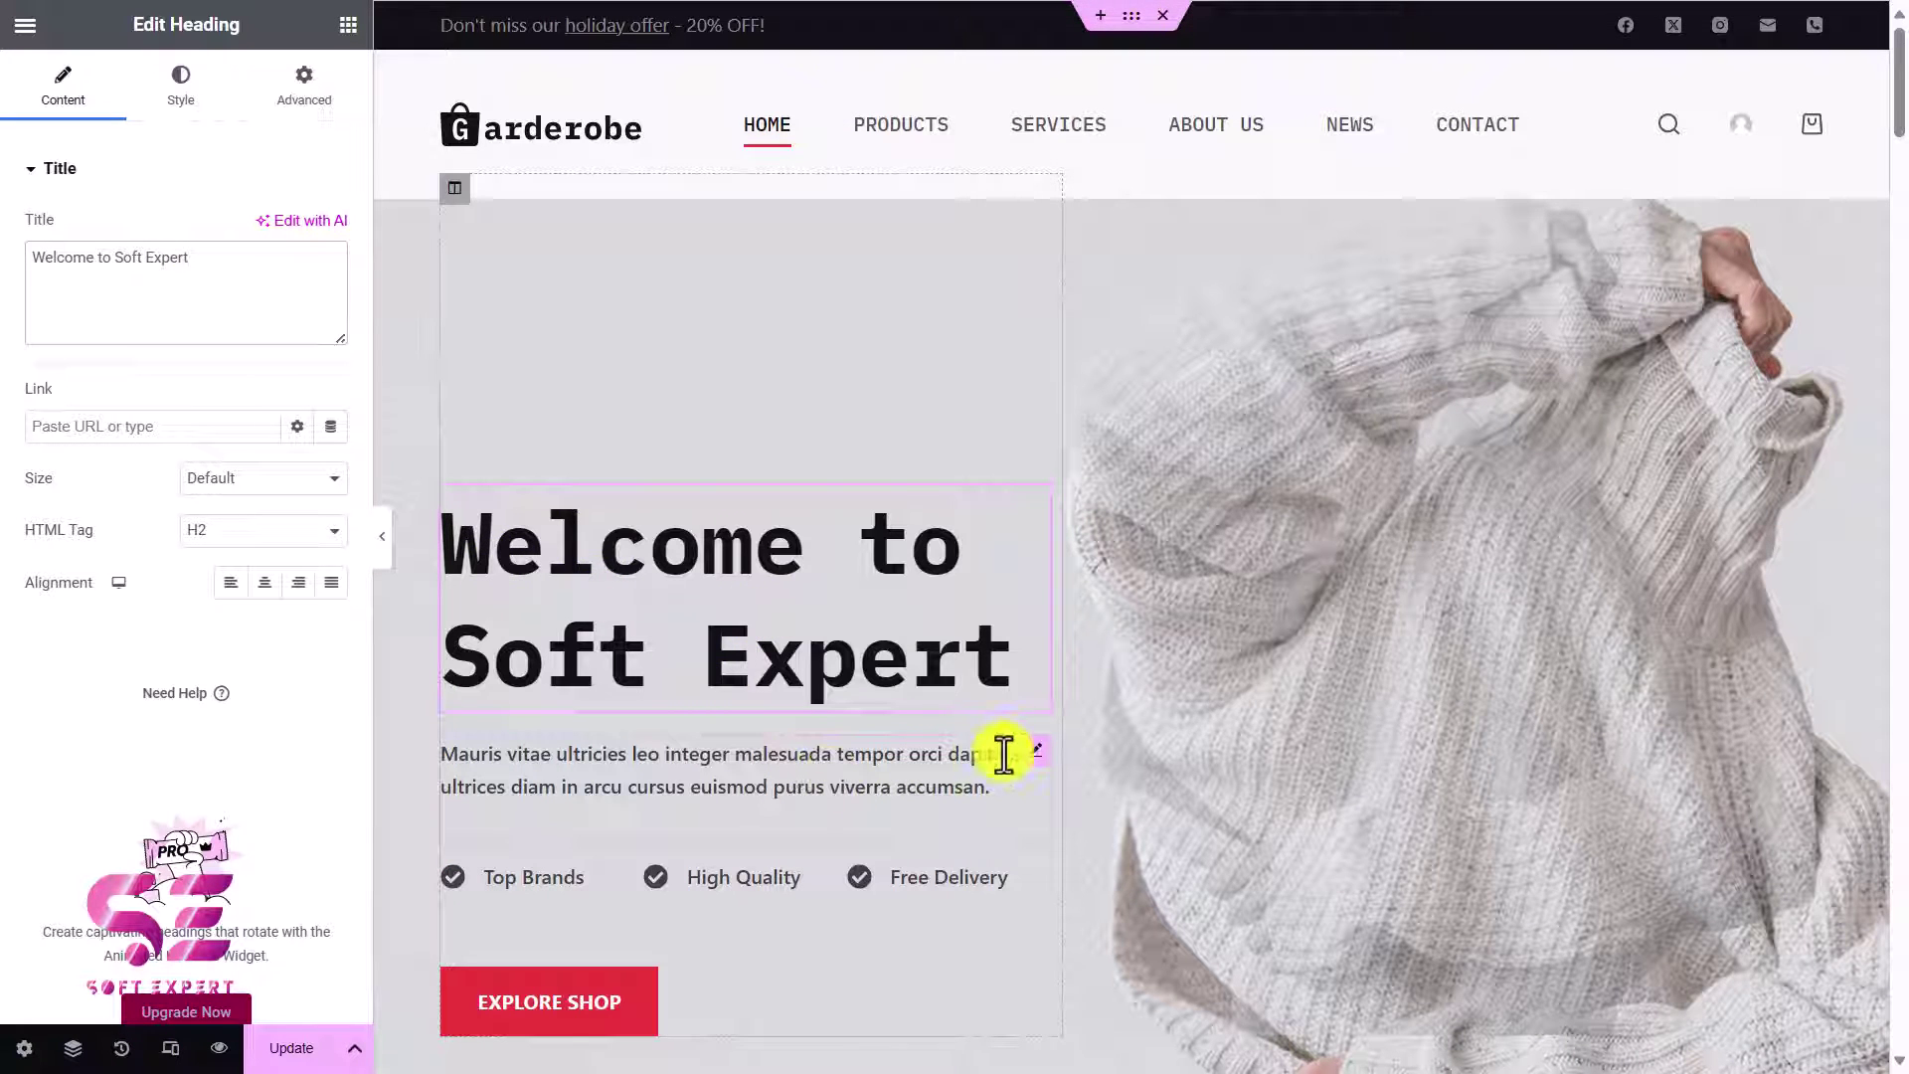
Review the hero's paragraph and feature list, and reselect home-hero-image_optimized.webp as the hero image
left_click(1038, 765)
left_click_drag(221, 449, 122, 405)
left_click(123, 405)
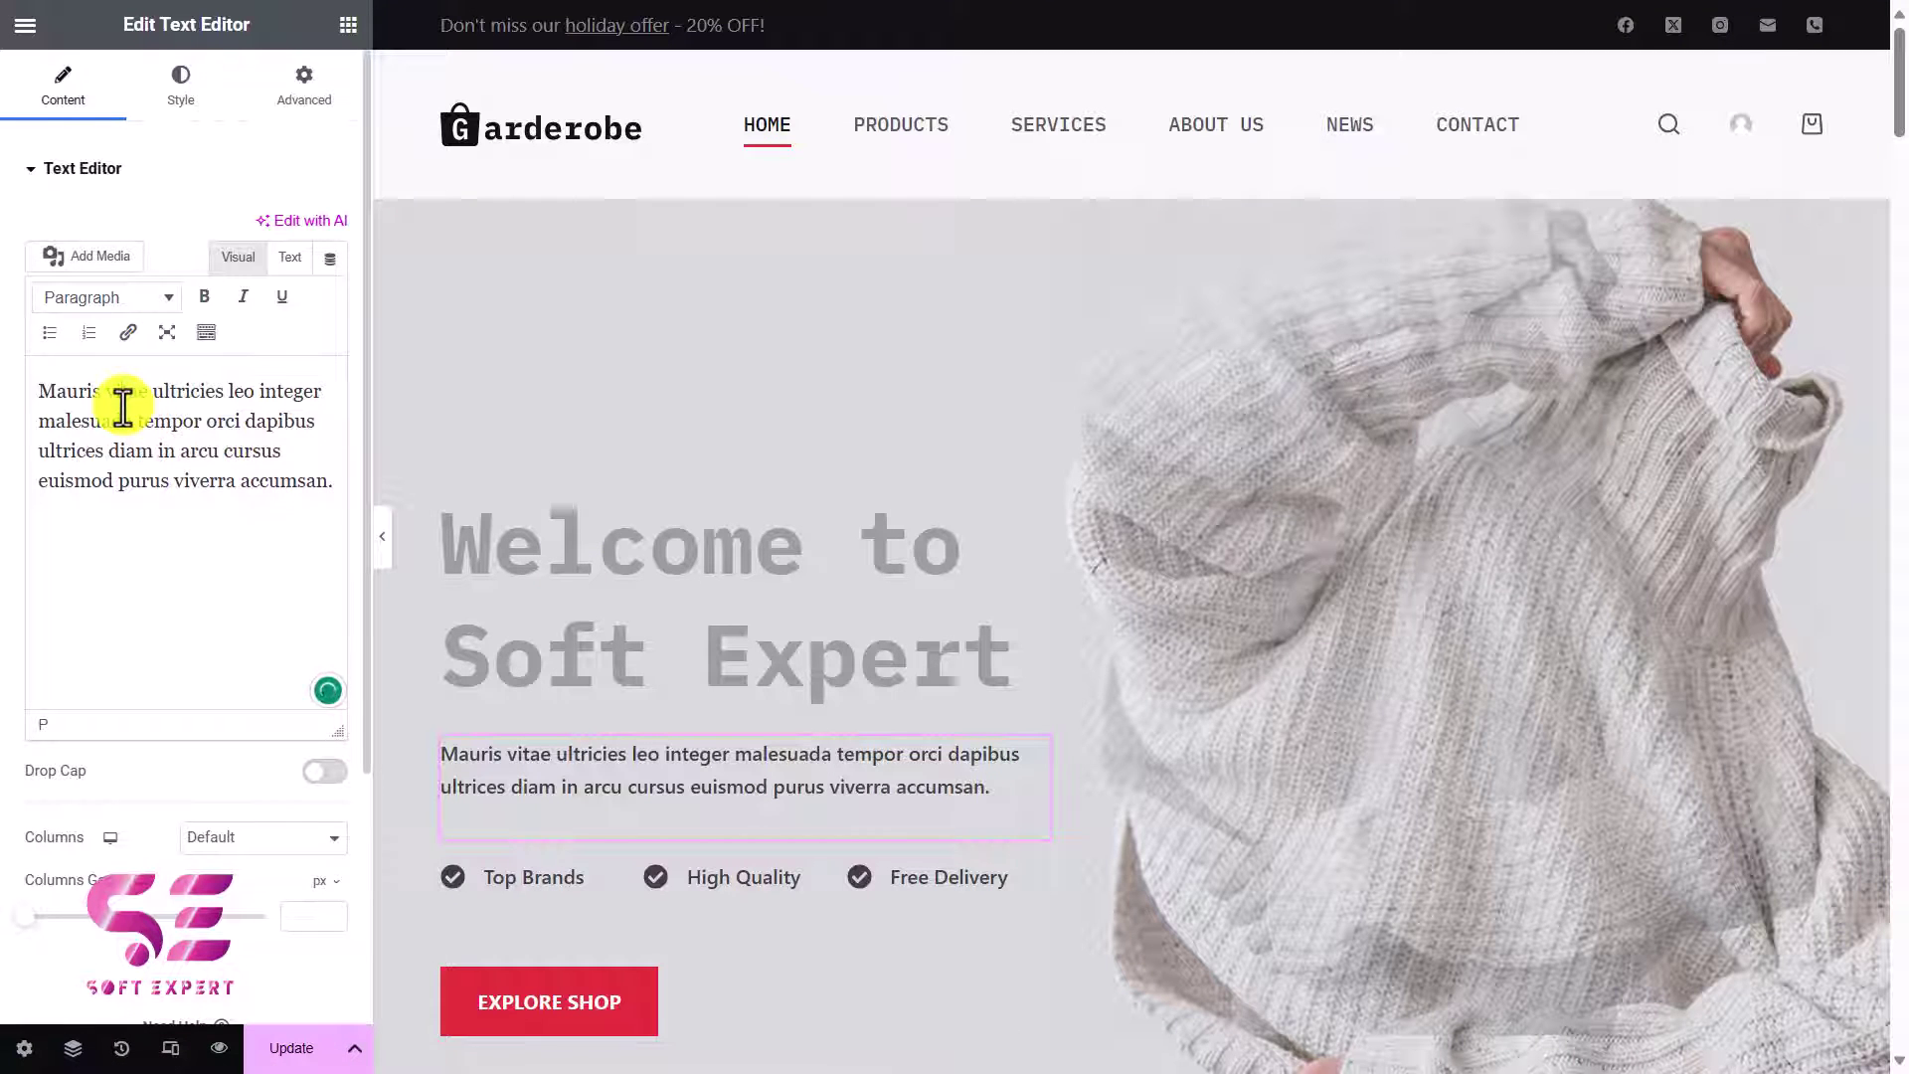
left_click(1282, 429)
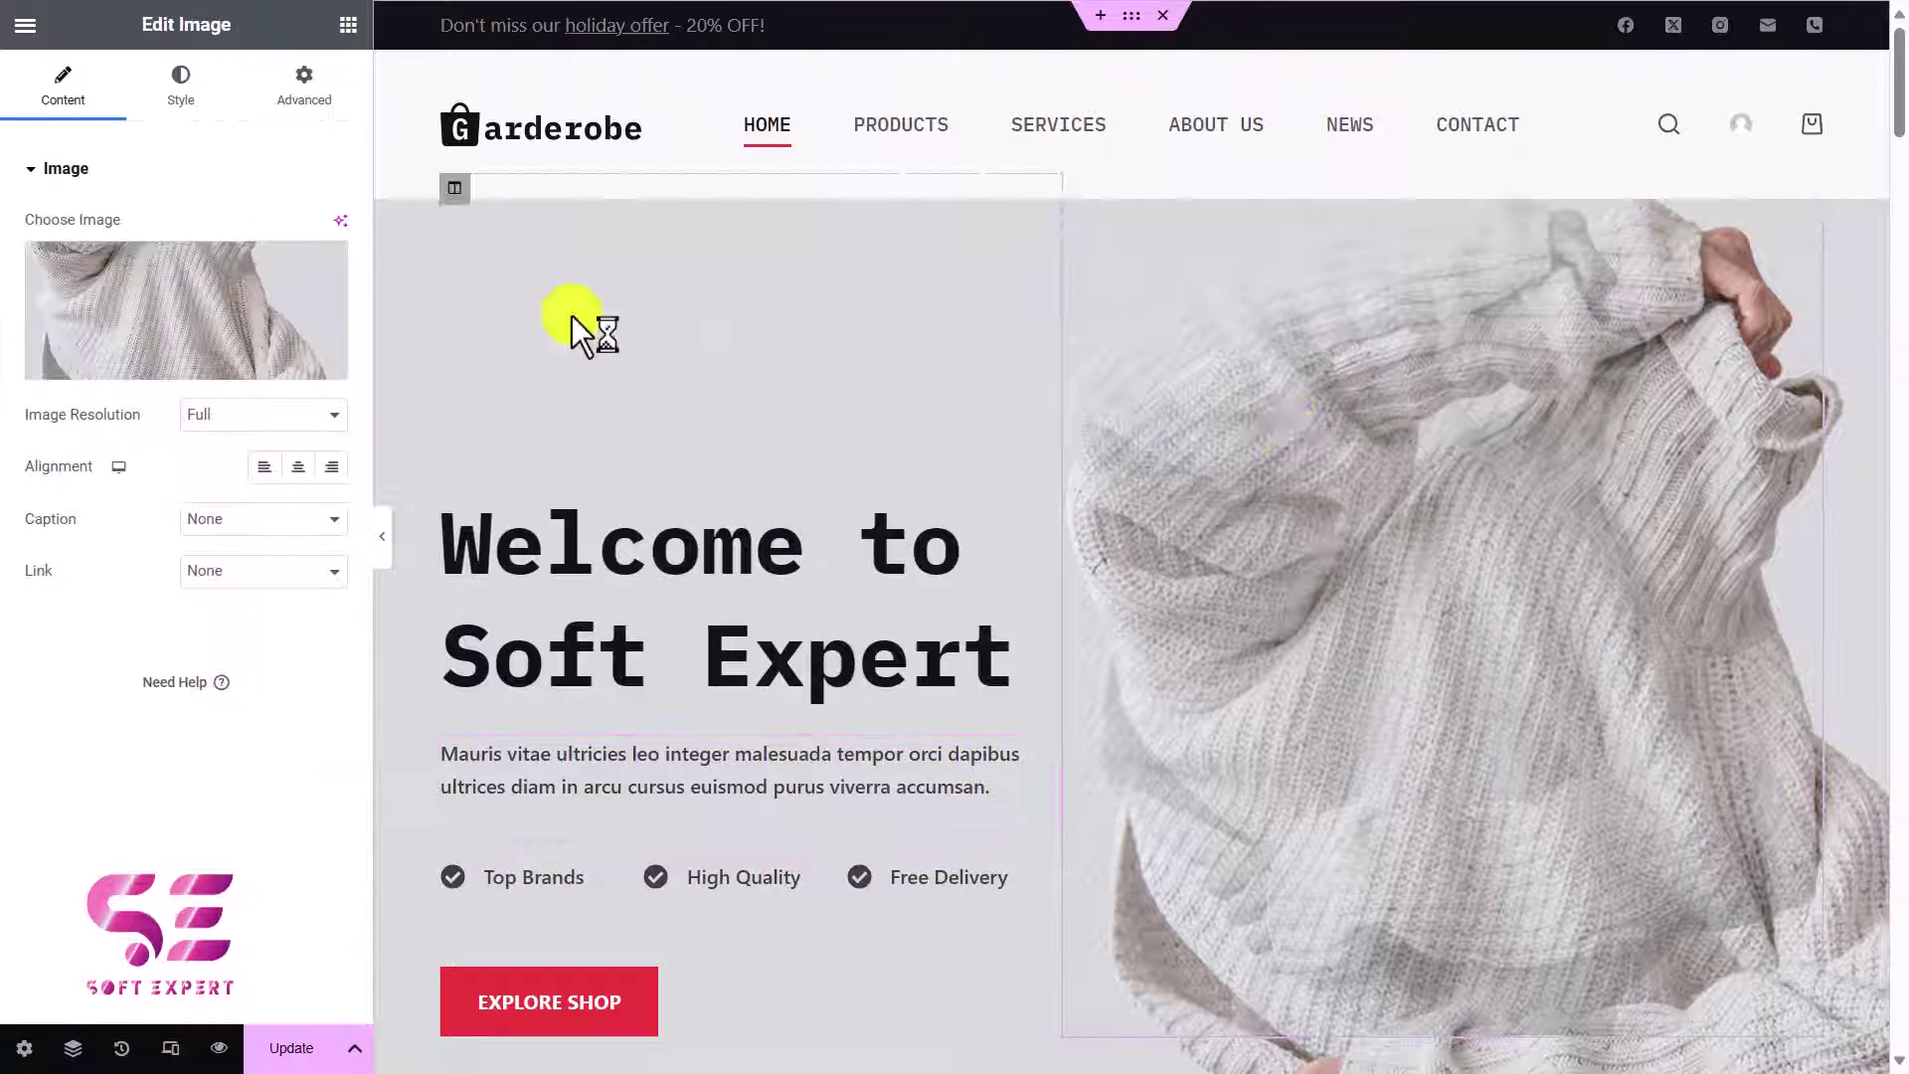
left_click(226, 299)
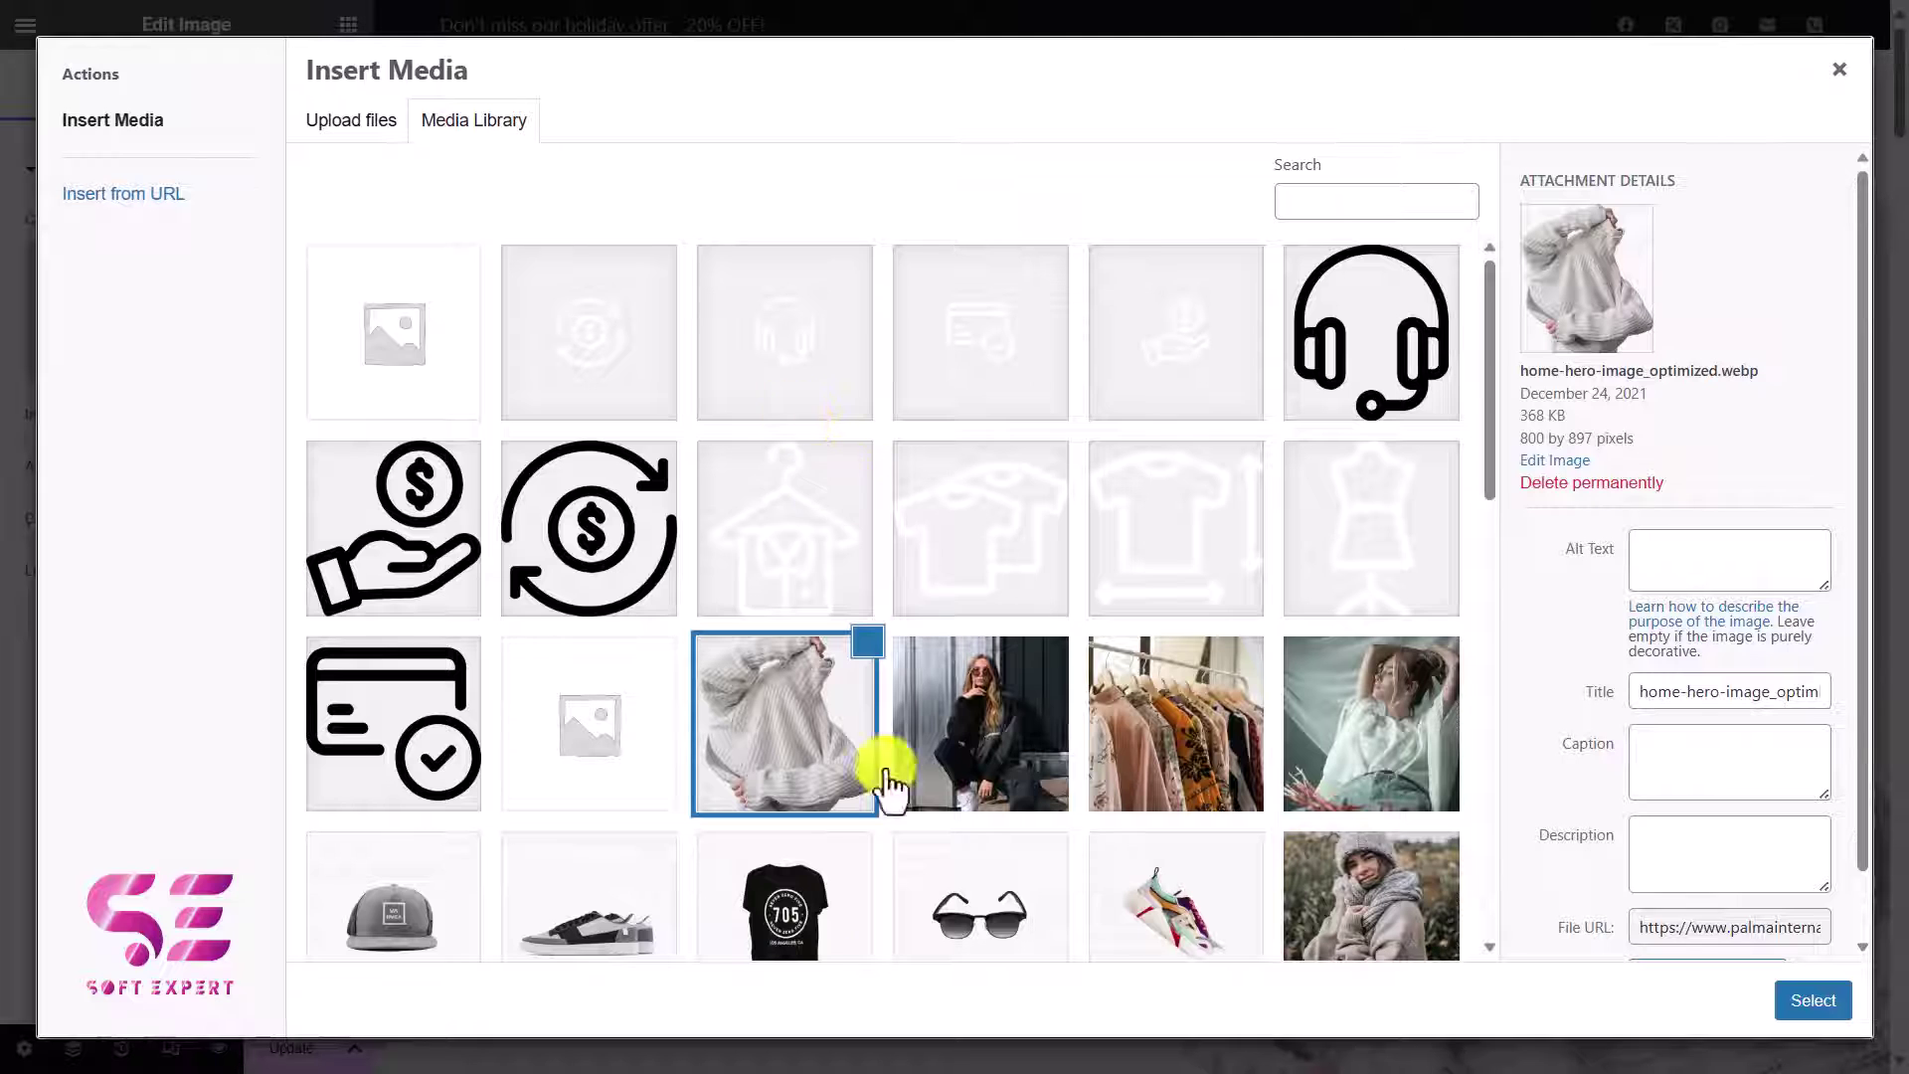
left_click(1806, 1000)
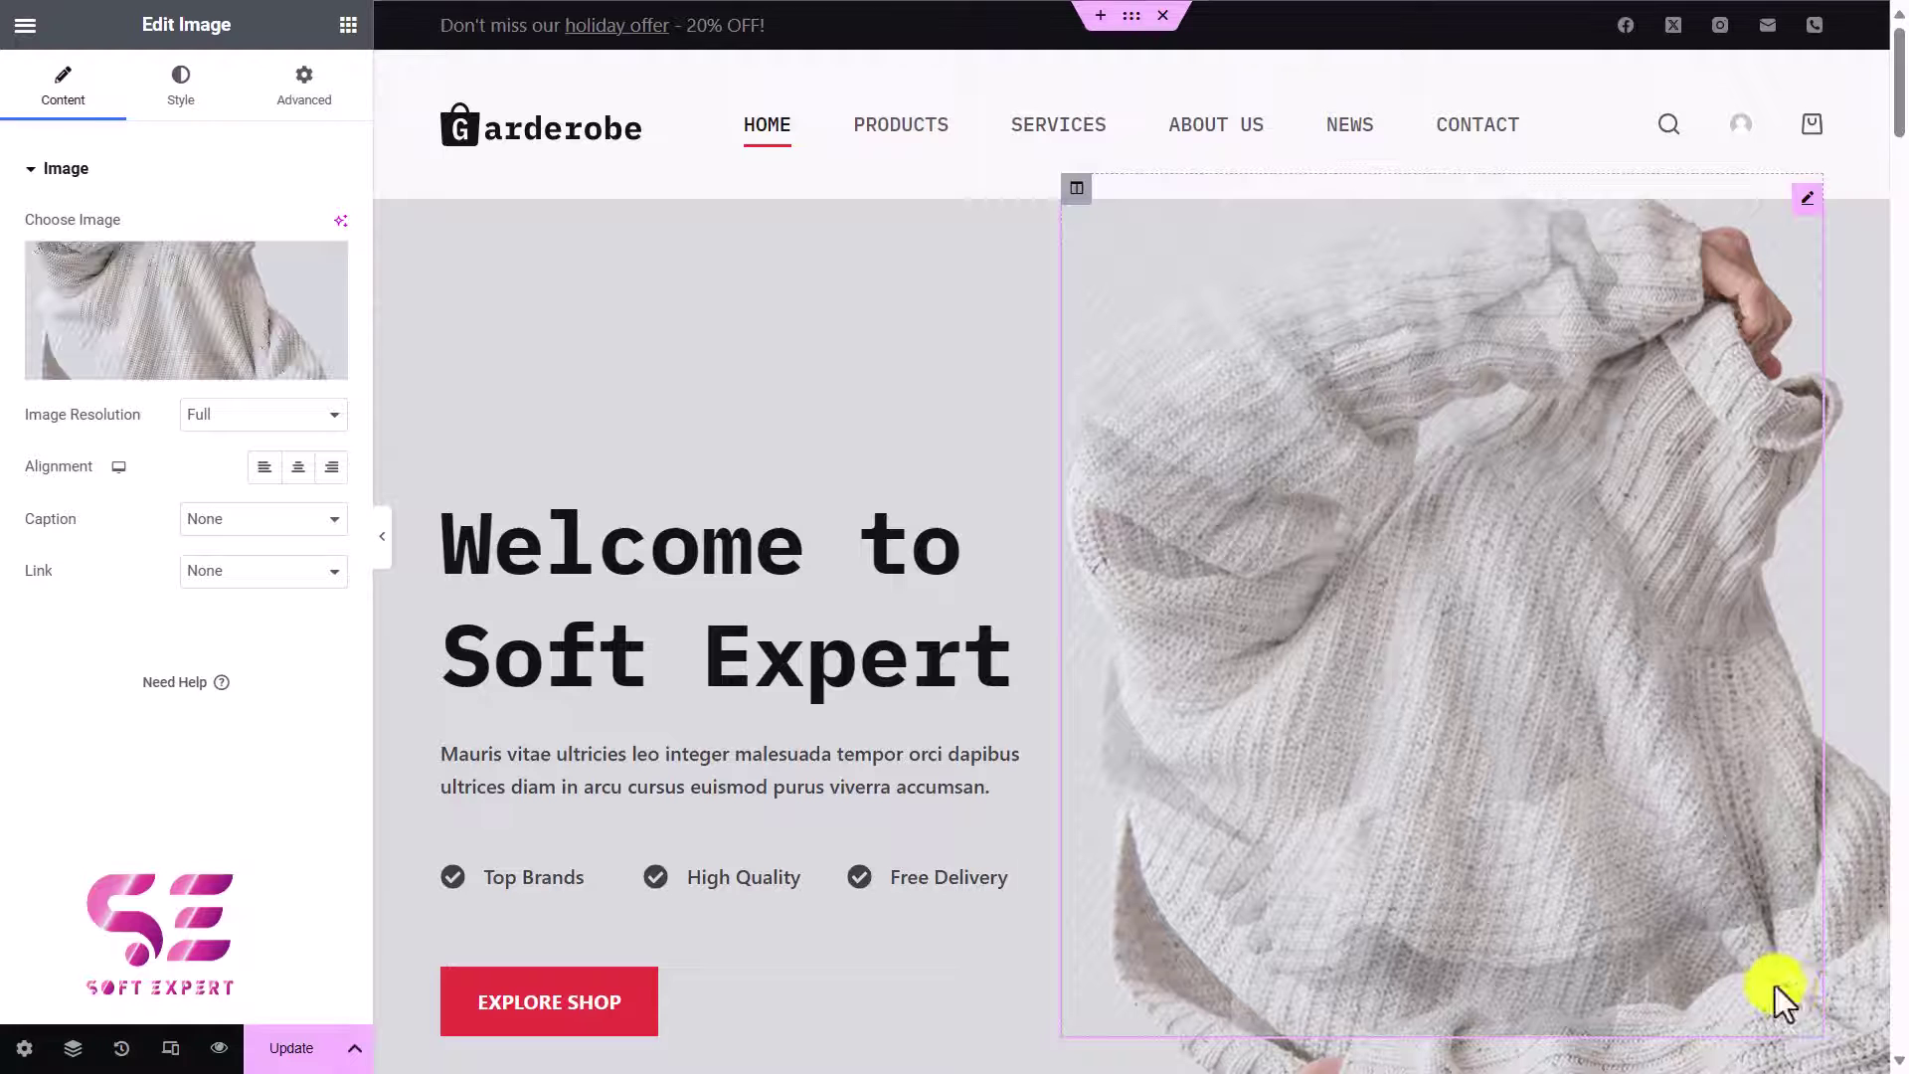
left_click(732, 867)
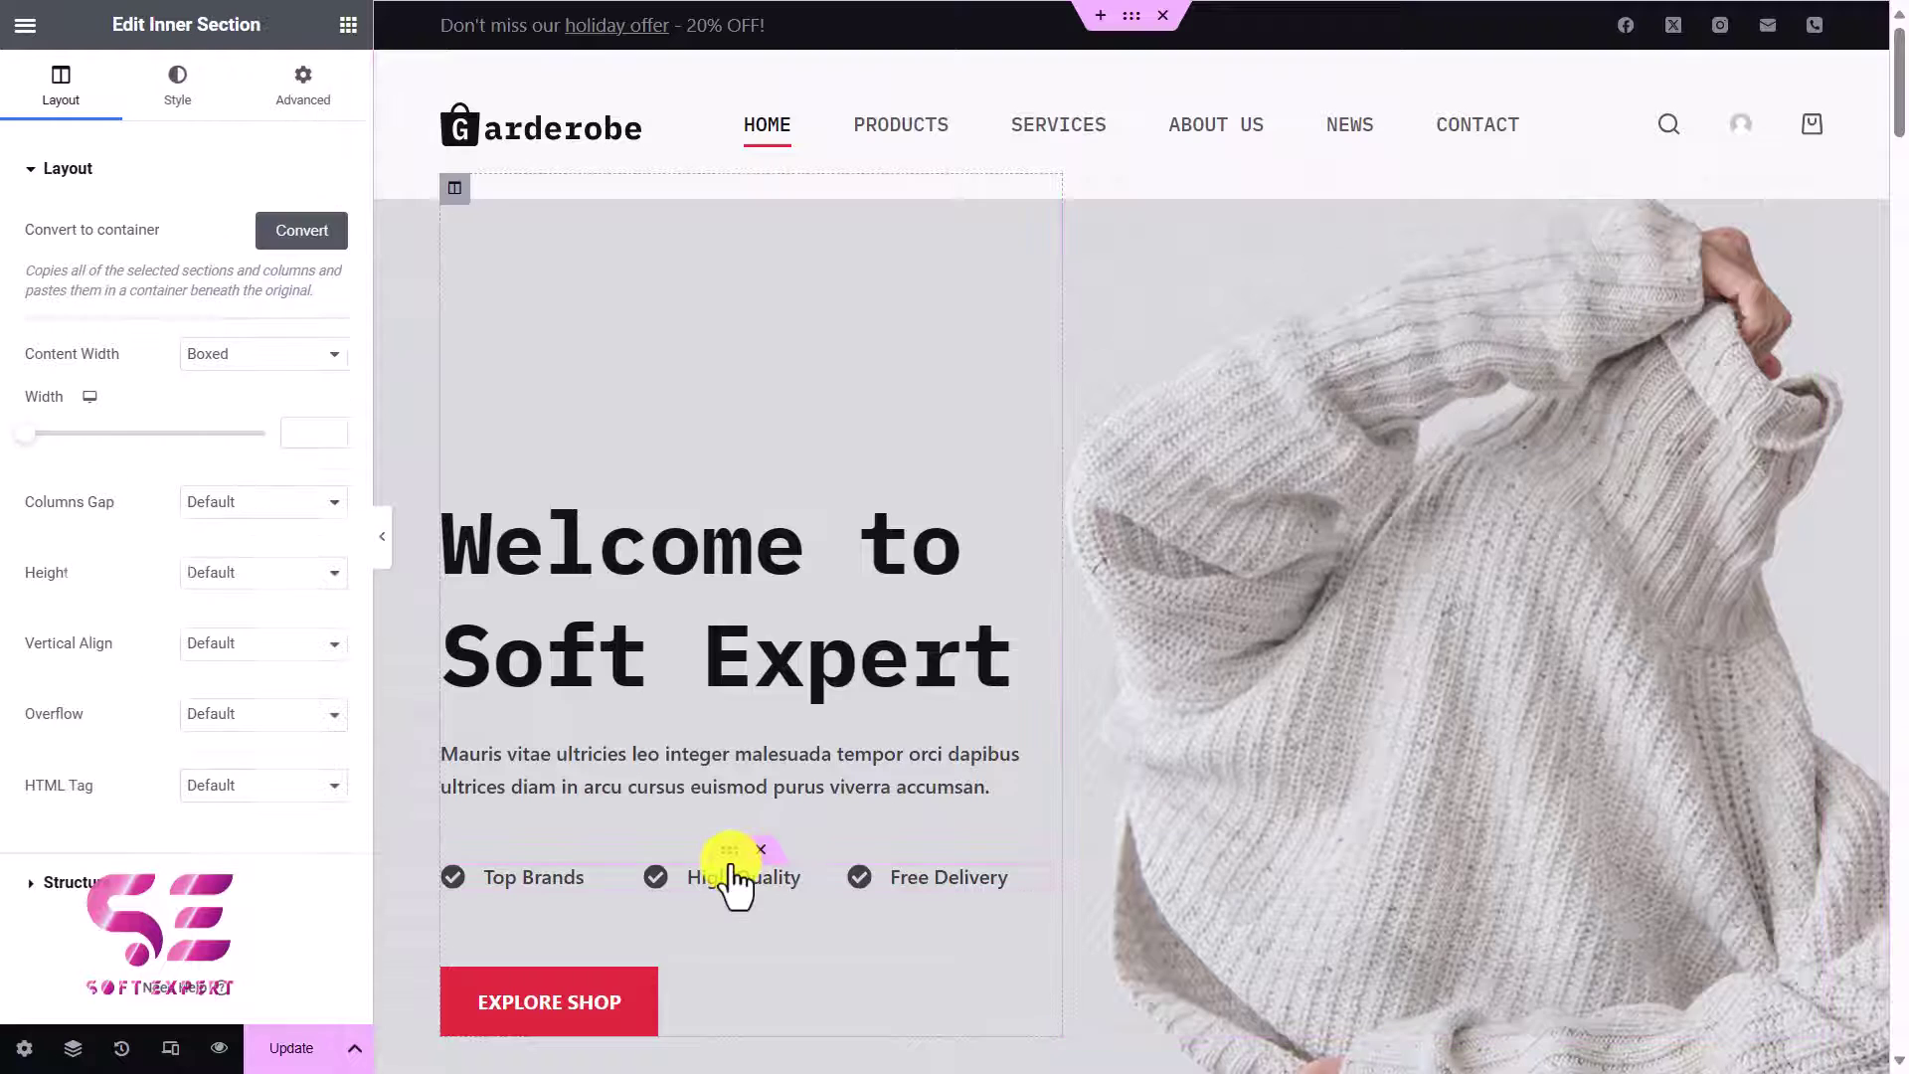
Link the hero's Explore Shop button to /products
left_click(634, 1006)
left_click_drag(281, 285, 175, 283)
left_click(45, 362)
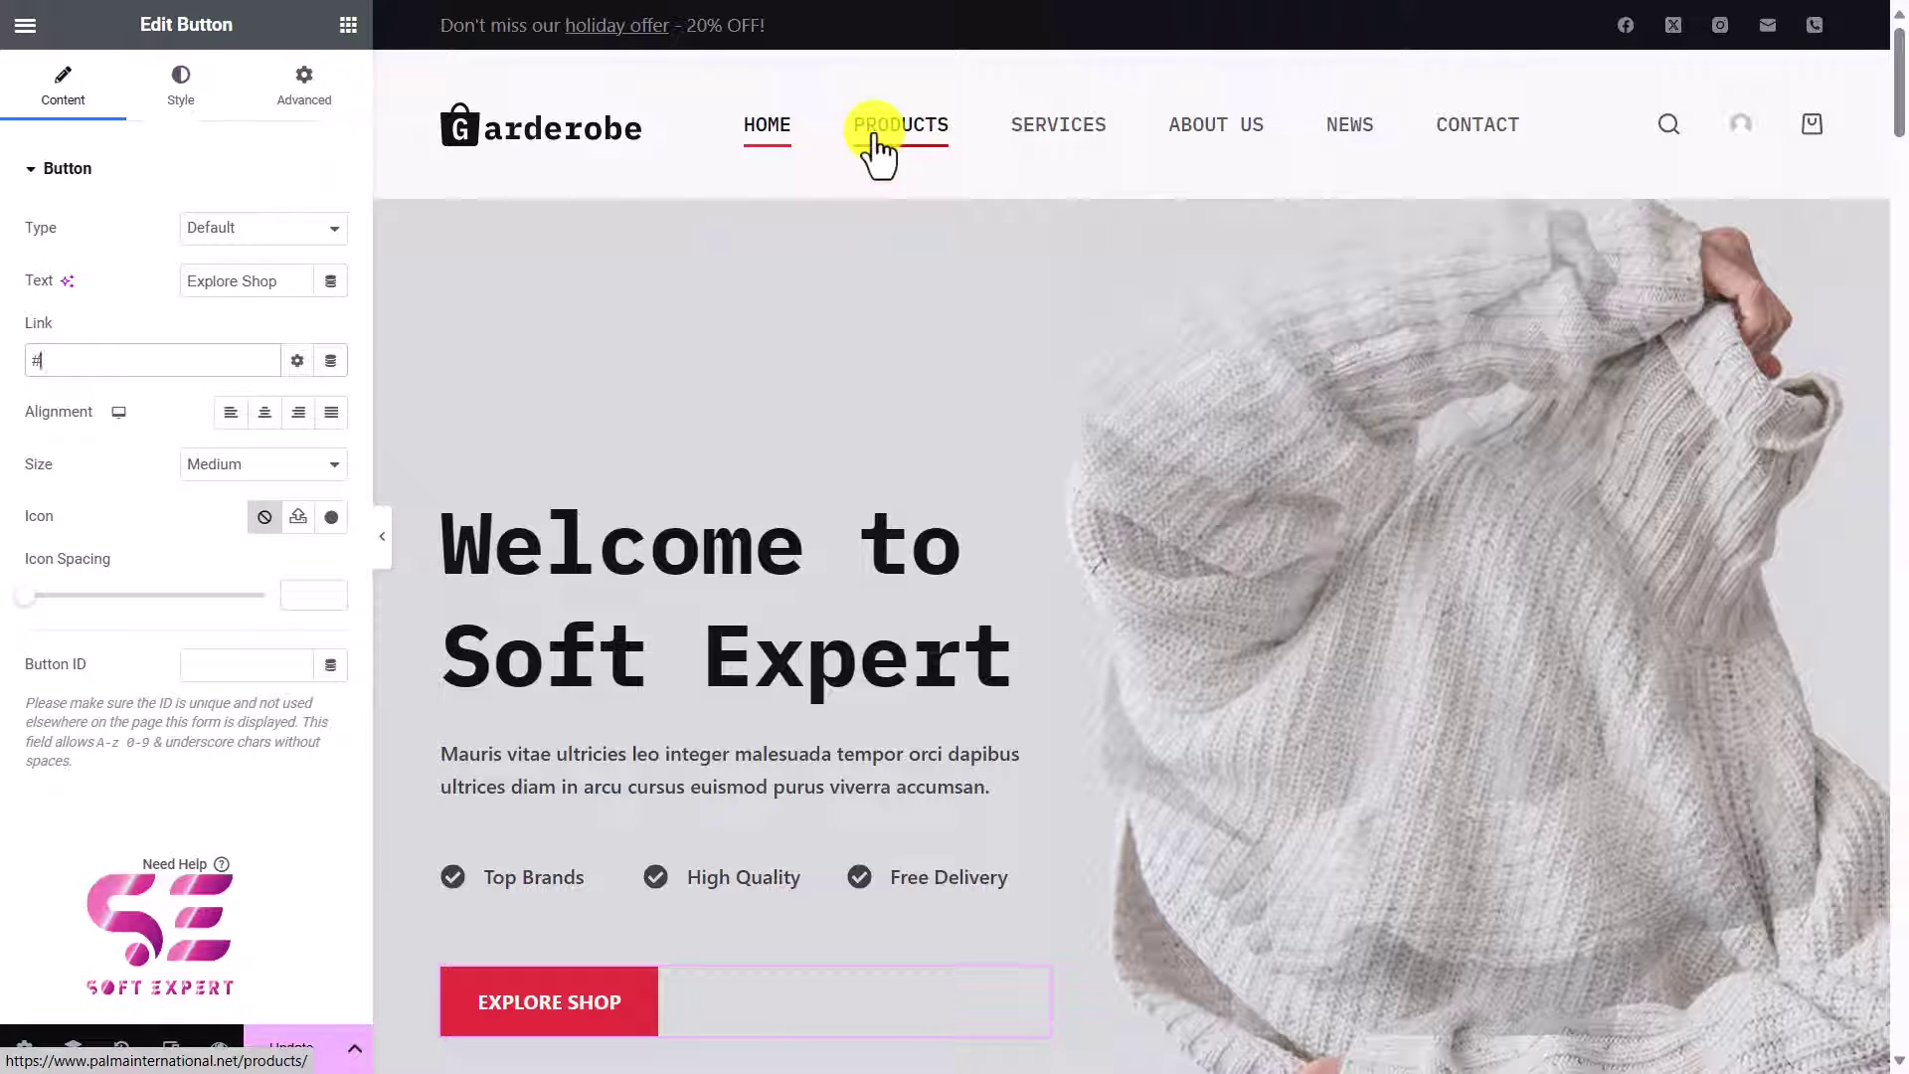
left_click(79, 353)
key("BackSpace")
type("/products")
Examine the editable icon, title and description of the Secure Payment feature below the hero
scroll(587, 597, "down", 10)
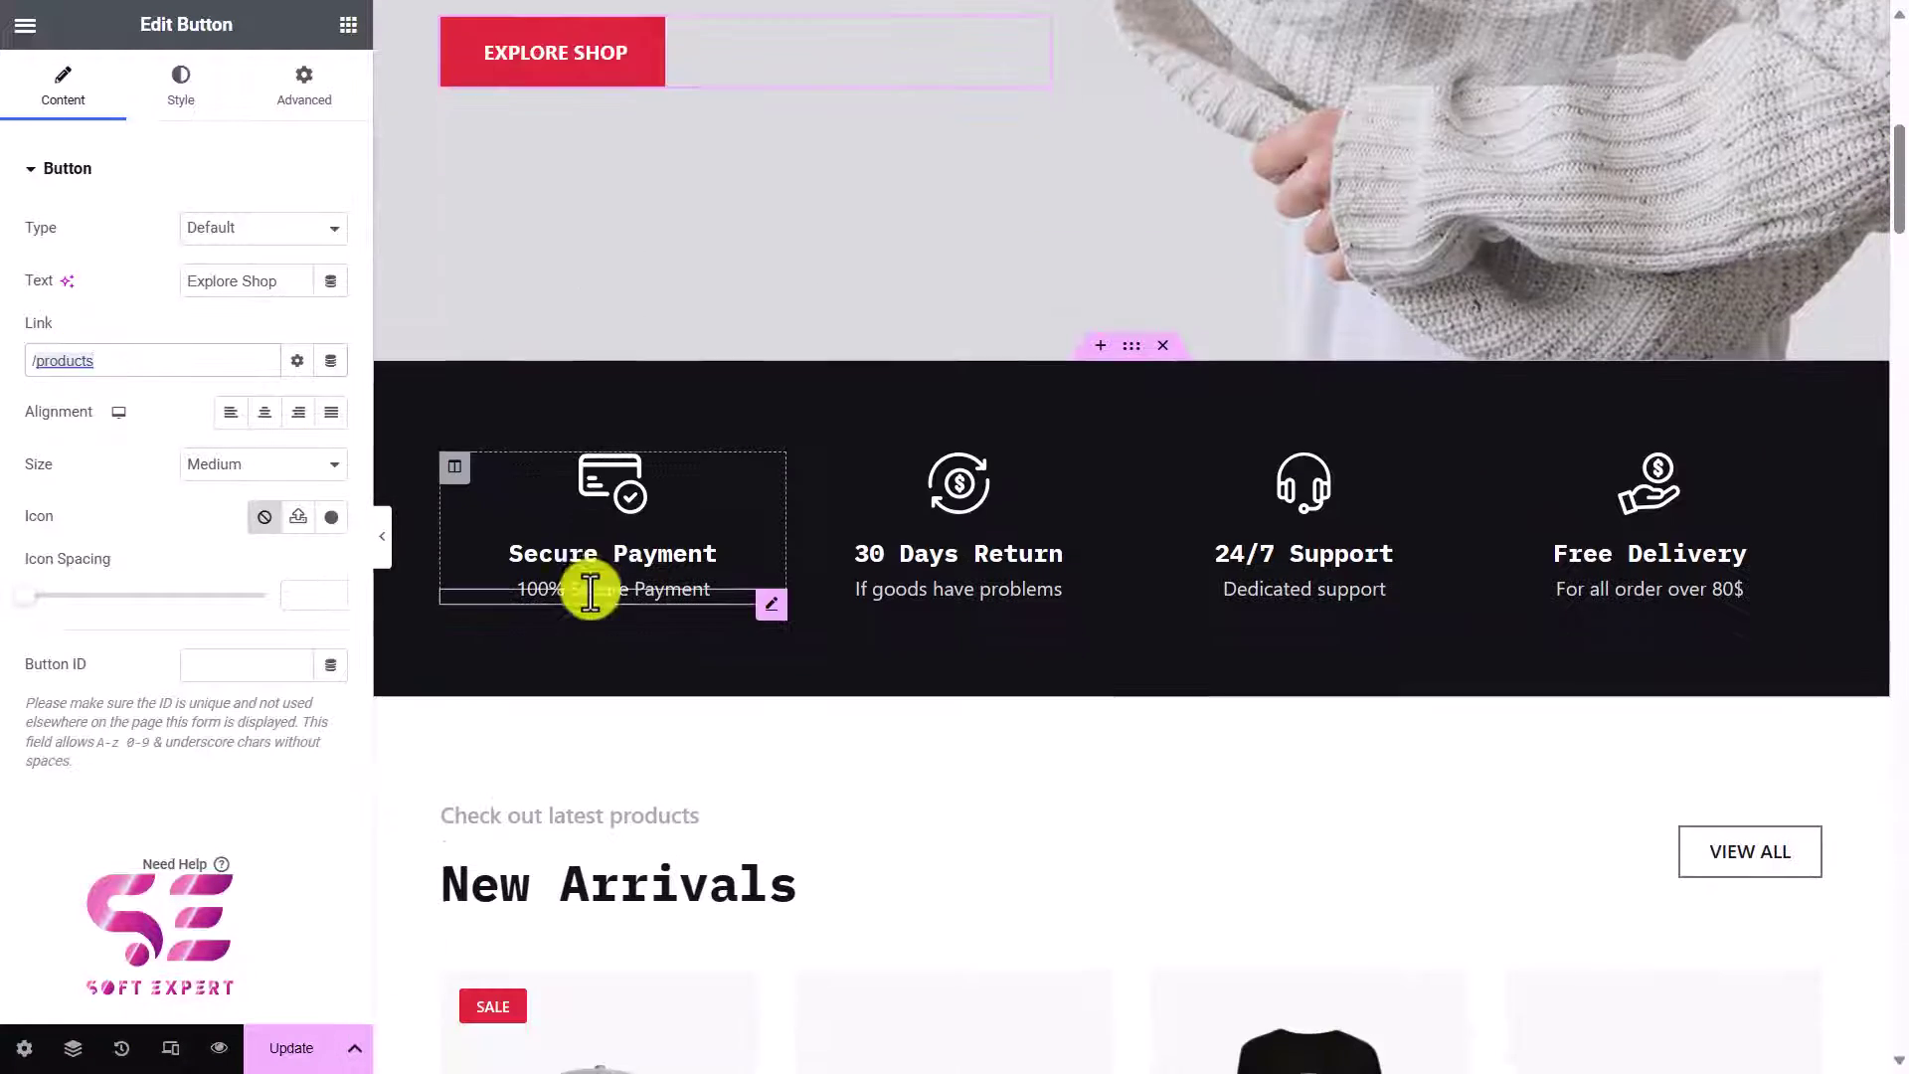
left_click(620, 477)
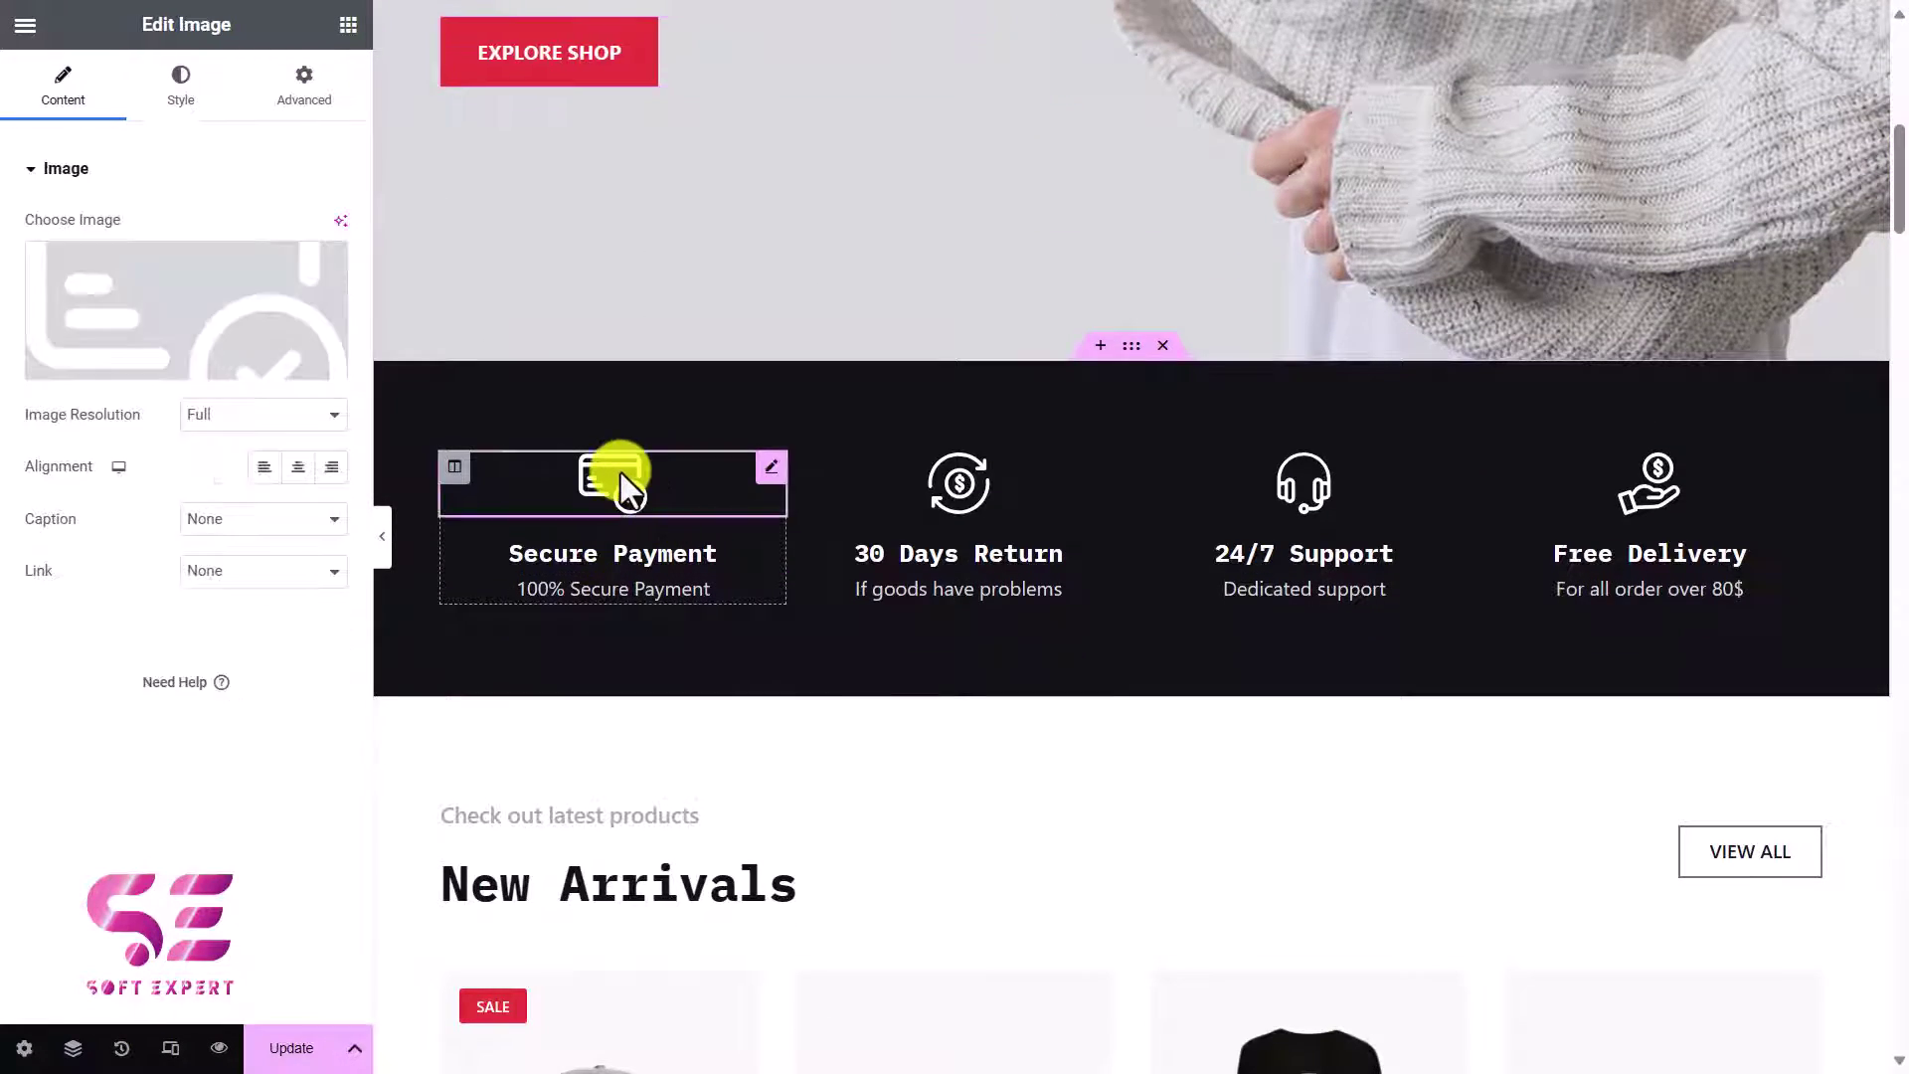
left_click(253, 316)
key("Escape")
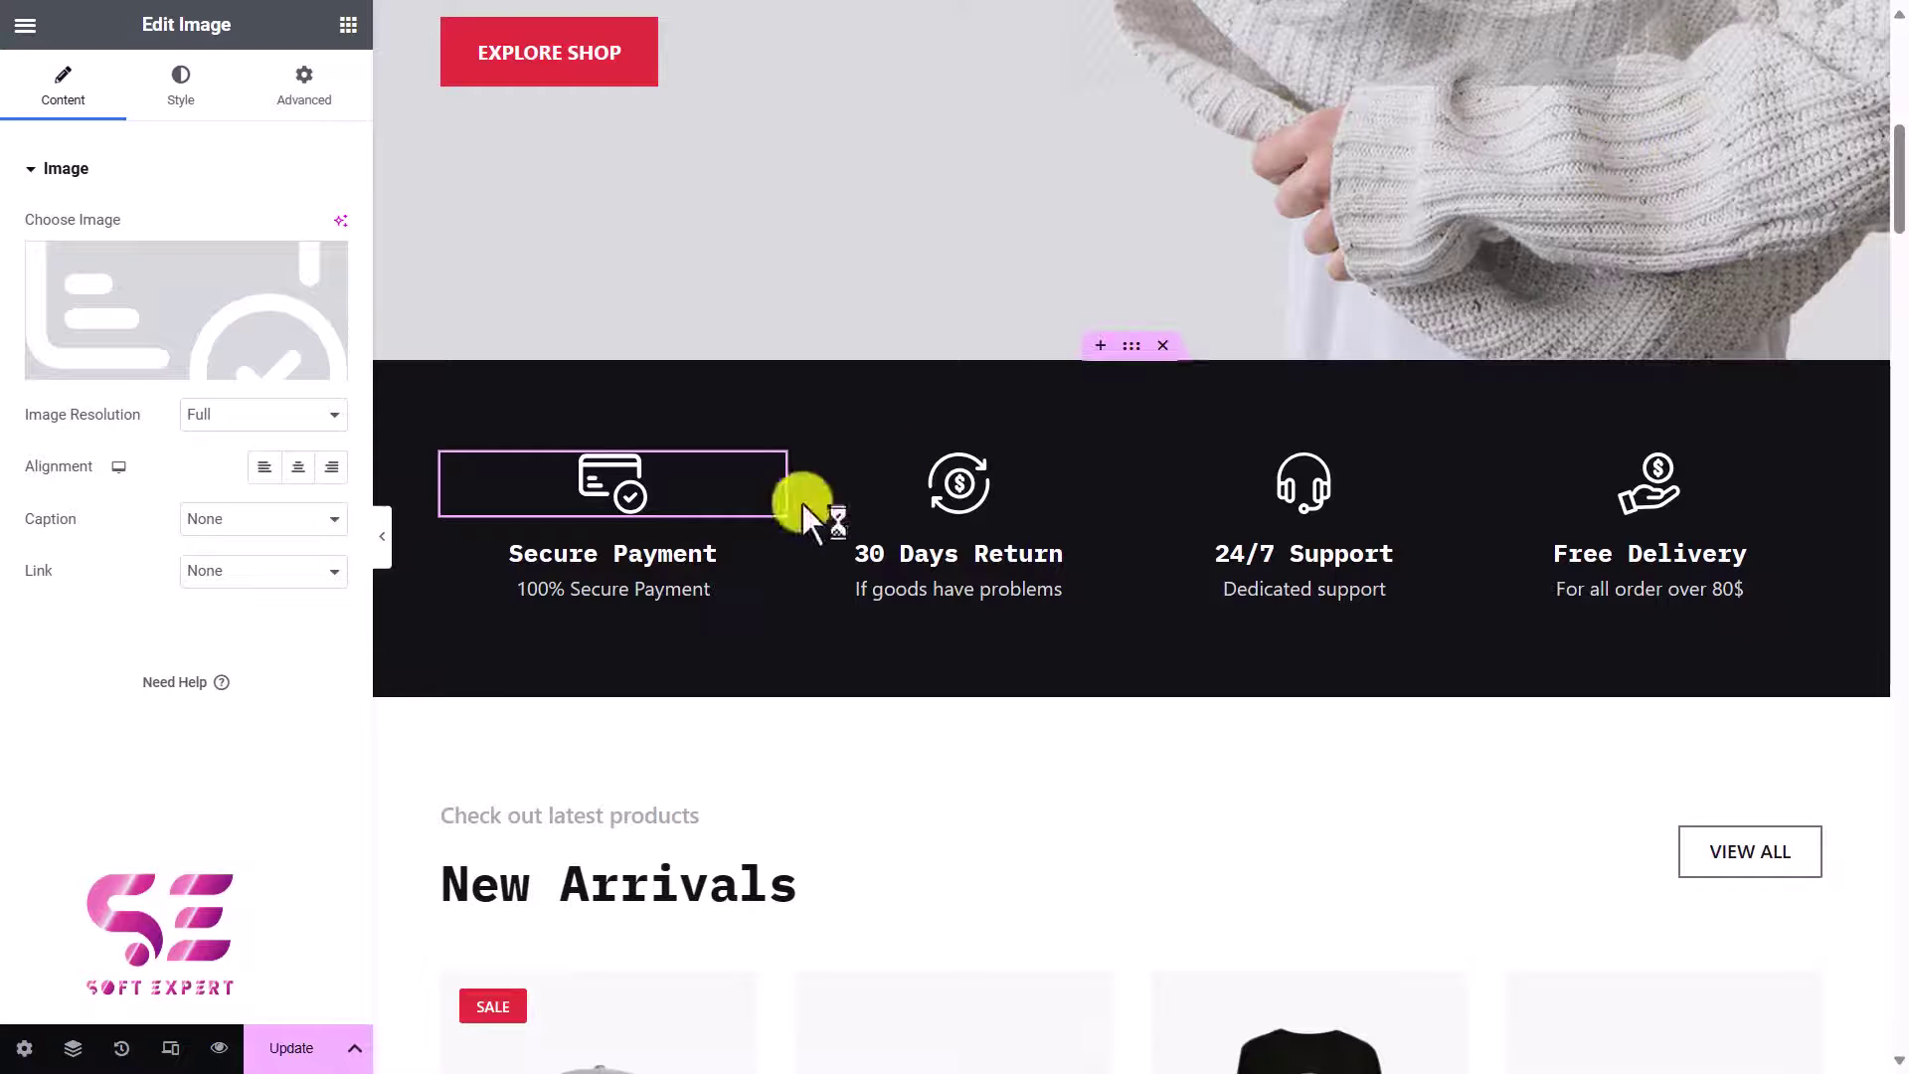
left_click(704, 557)
left_click(680, 588)
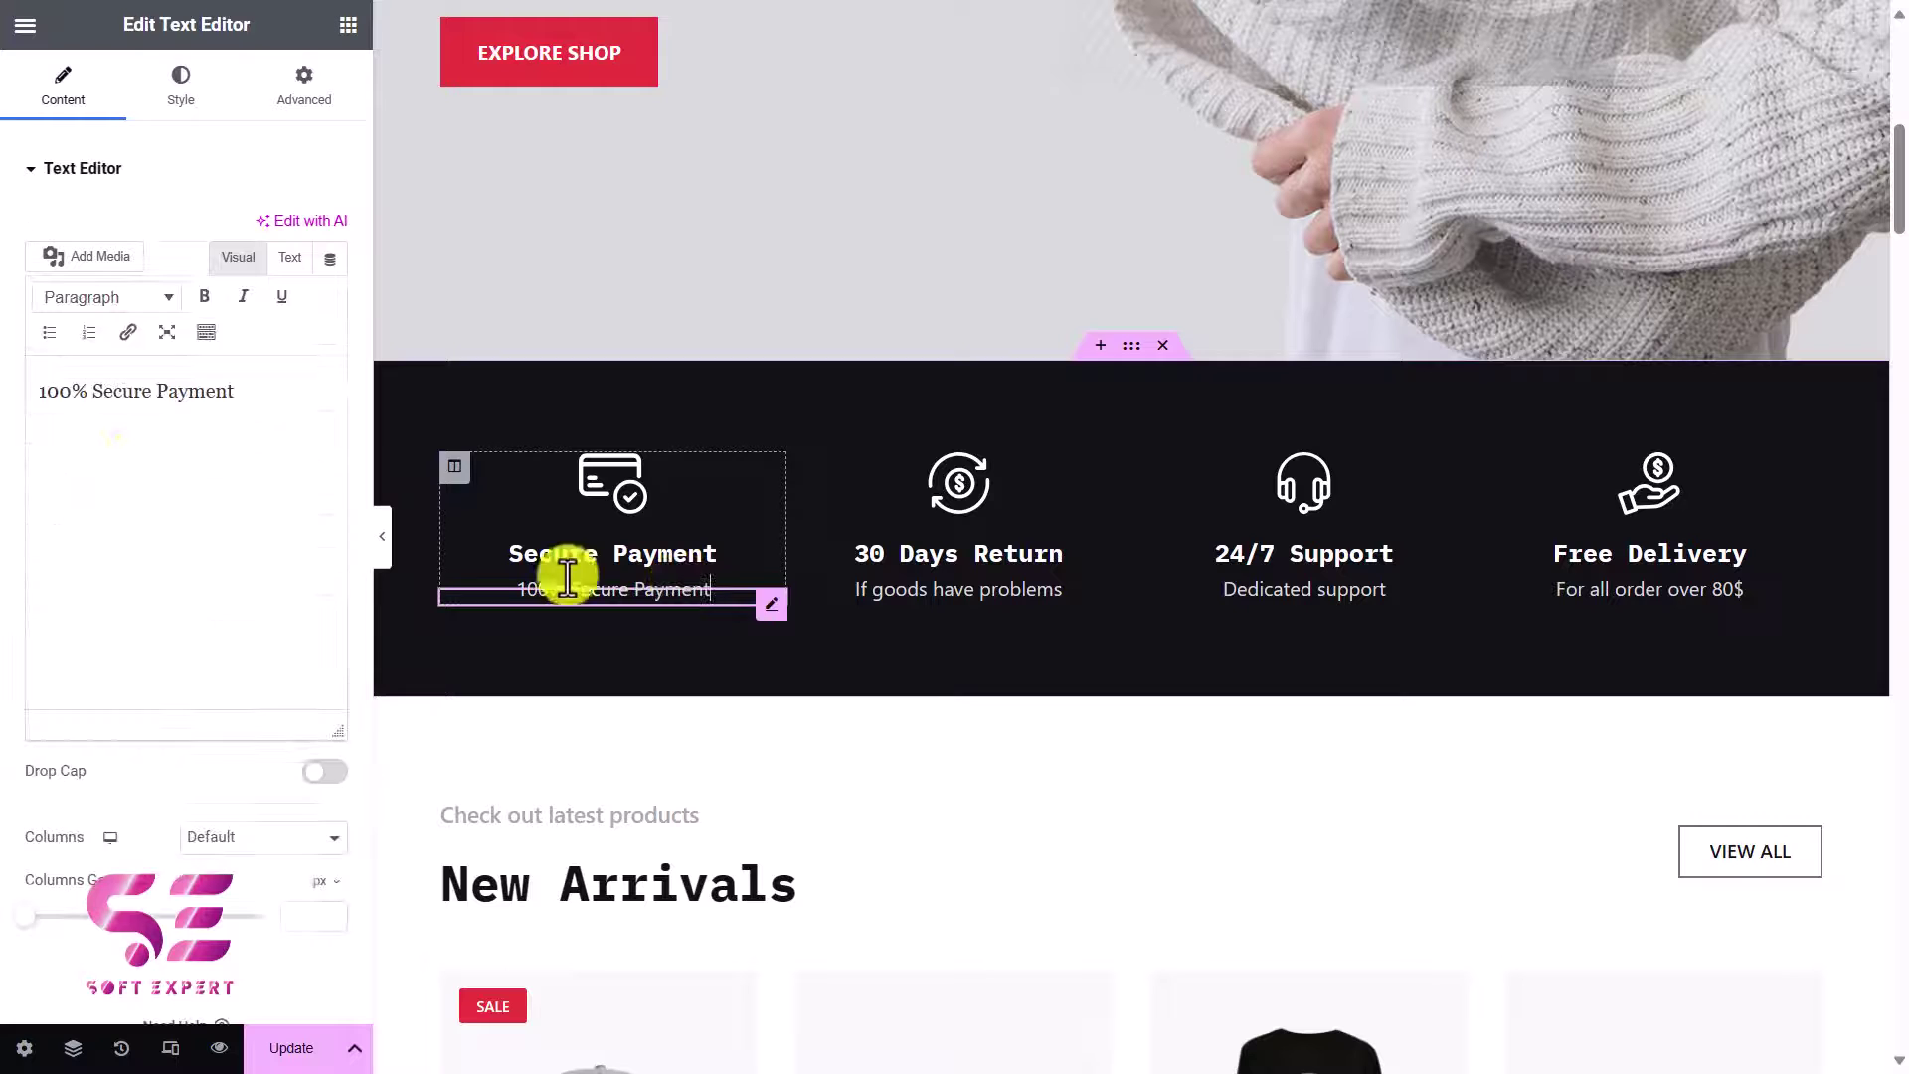
Examine the shortcode behind the New Arrivals products and the remaining homepage sections down to the footer
scroll(793, 563, "down", 5)
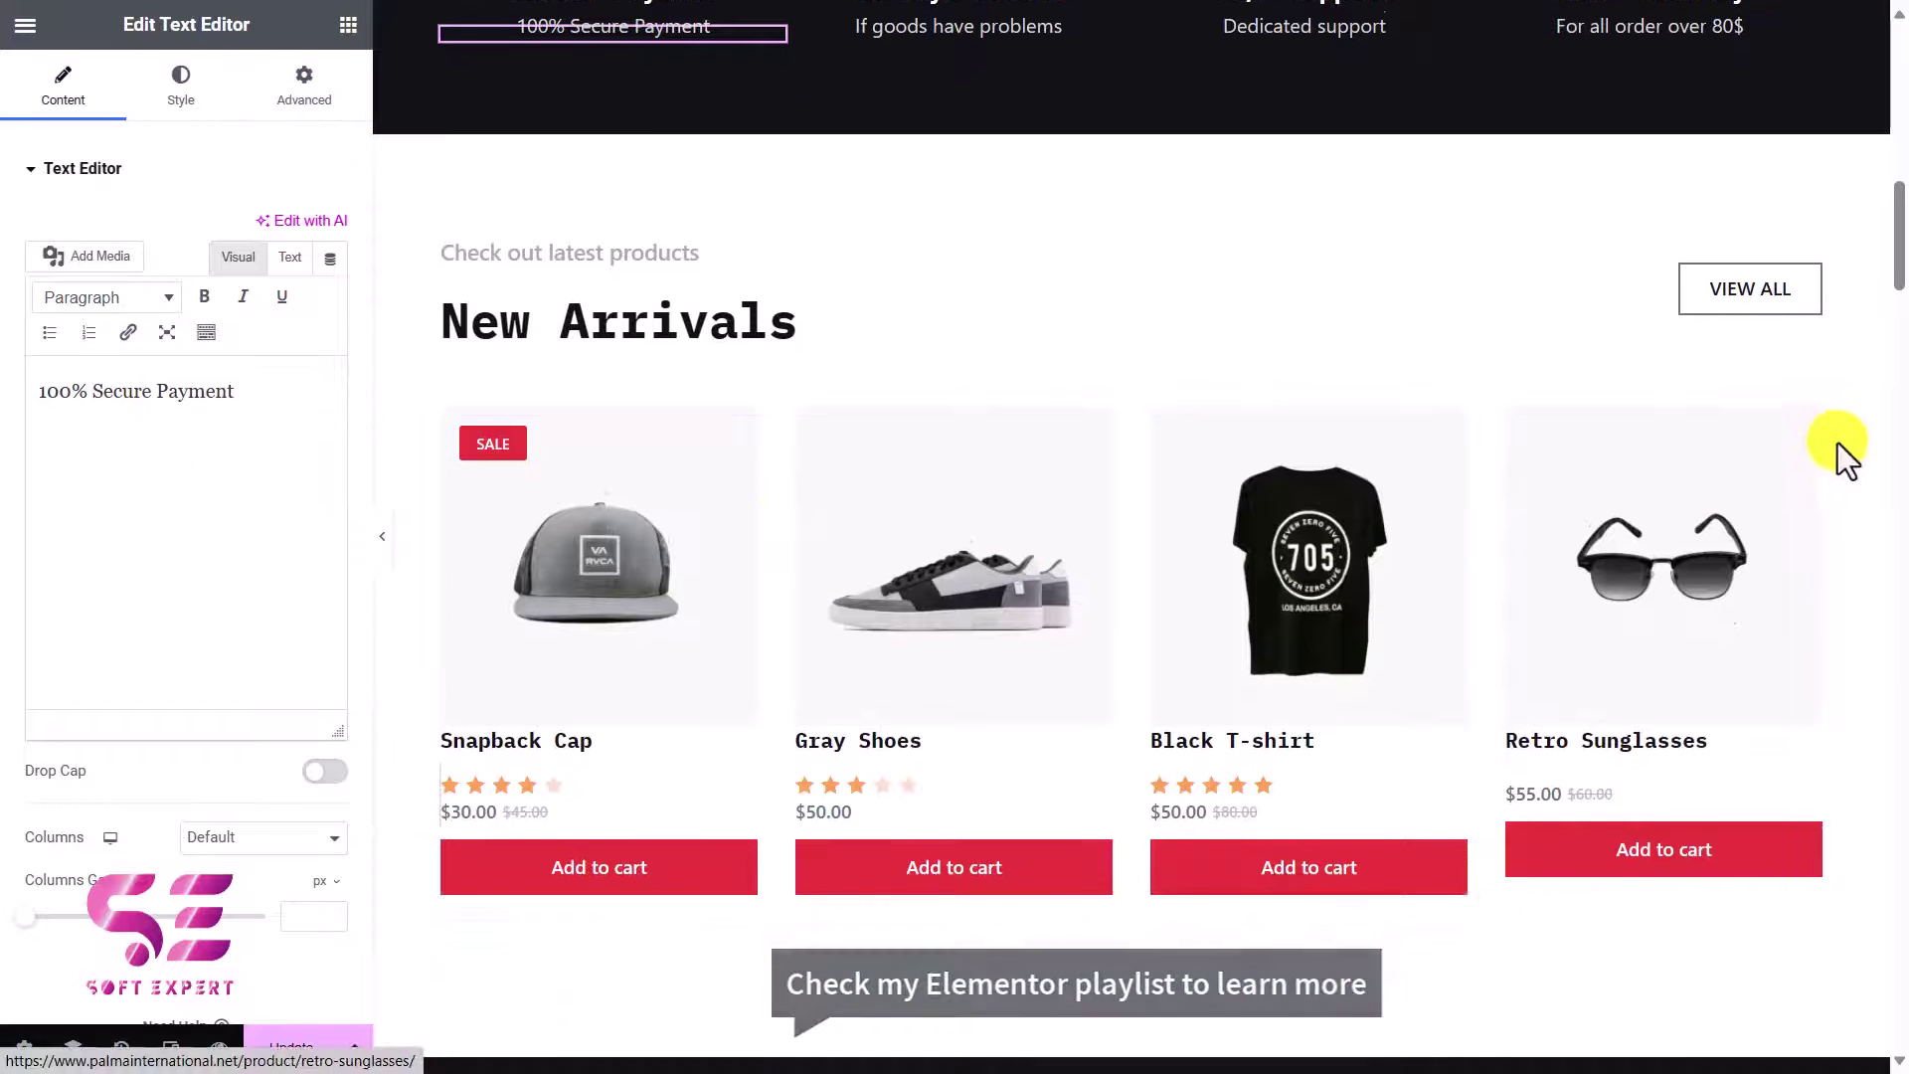
left_click(1720, 443)
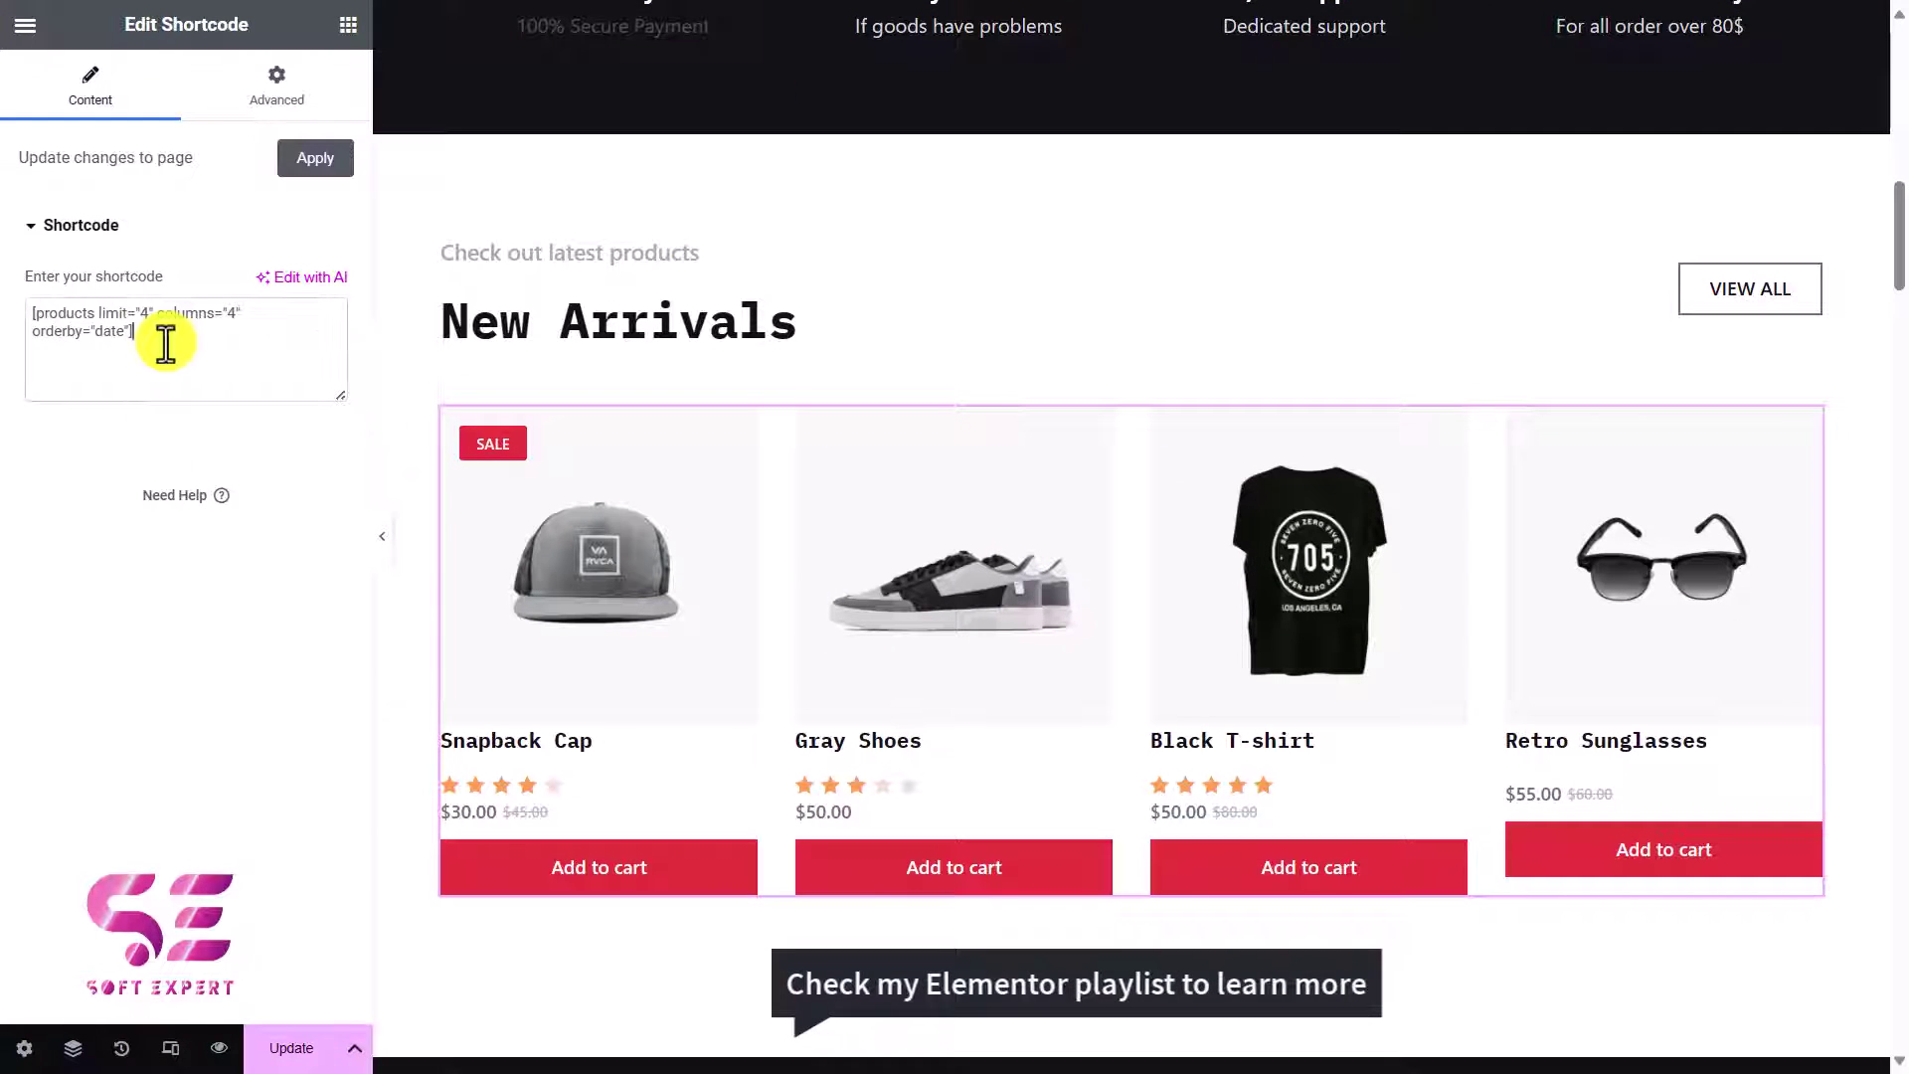
left_click_drag(166, 341, 22, 316)
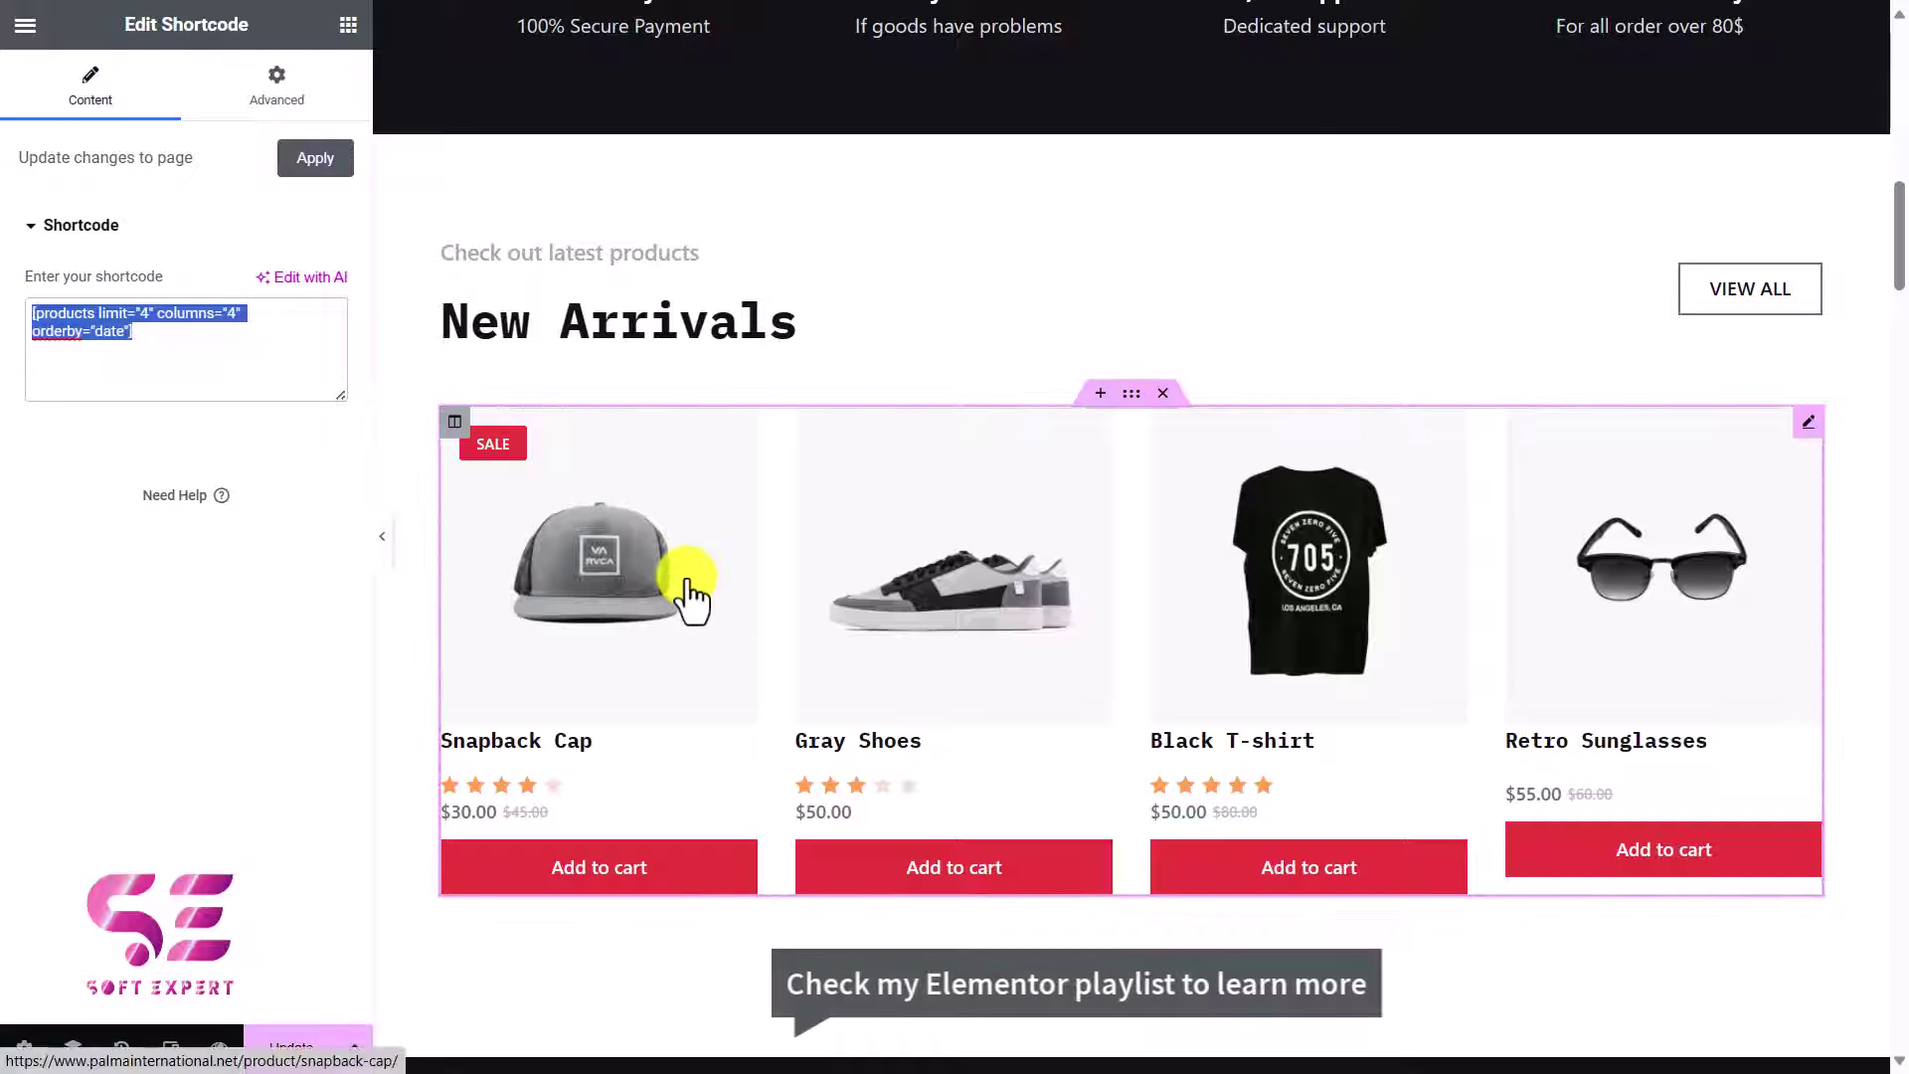
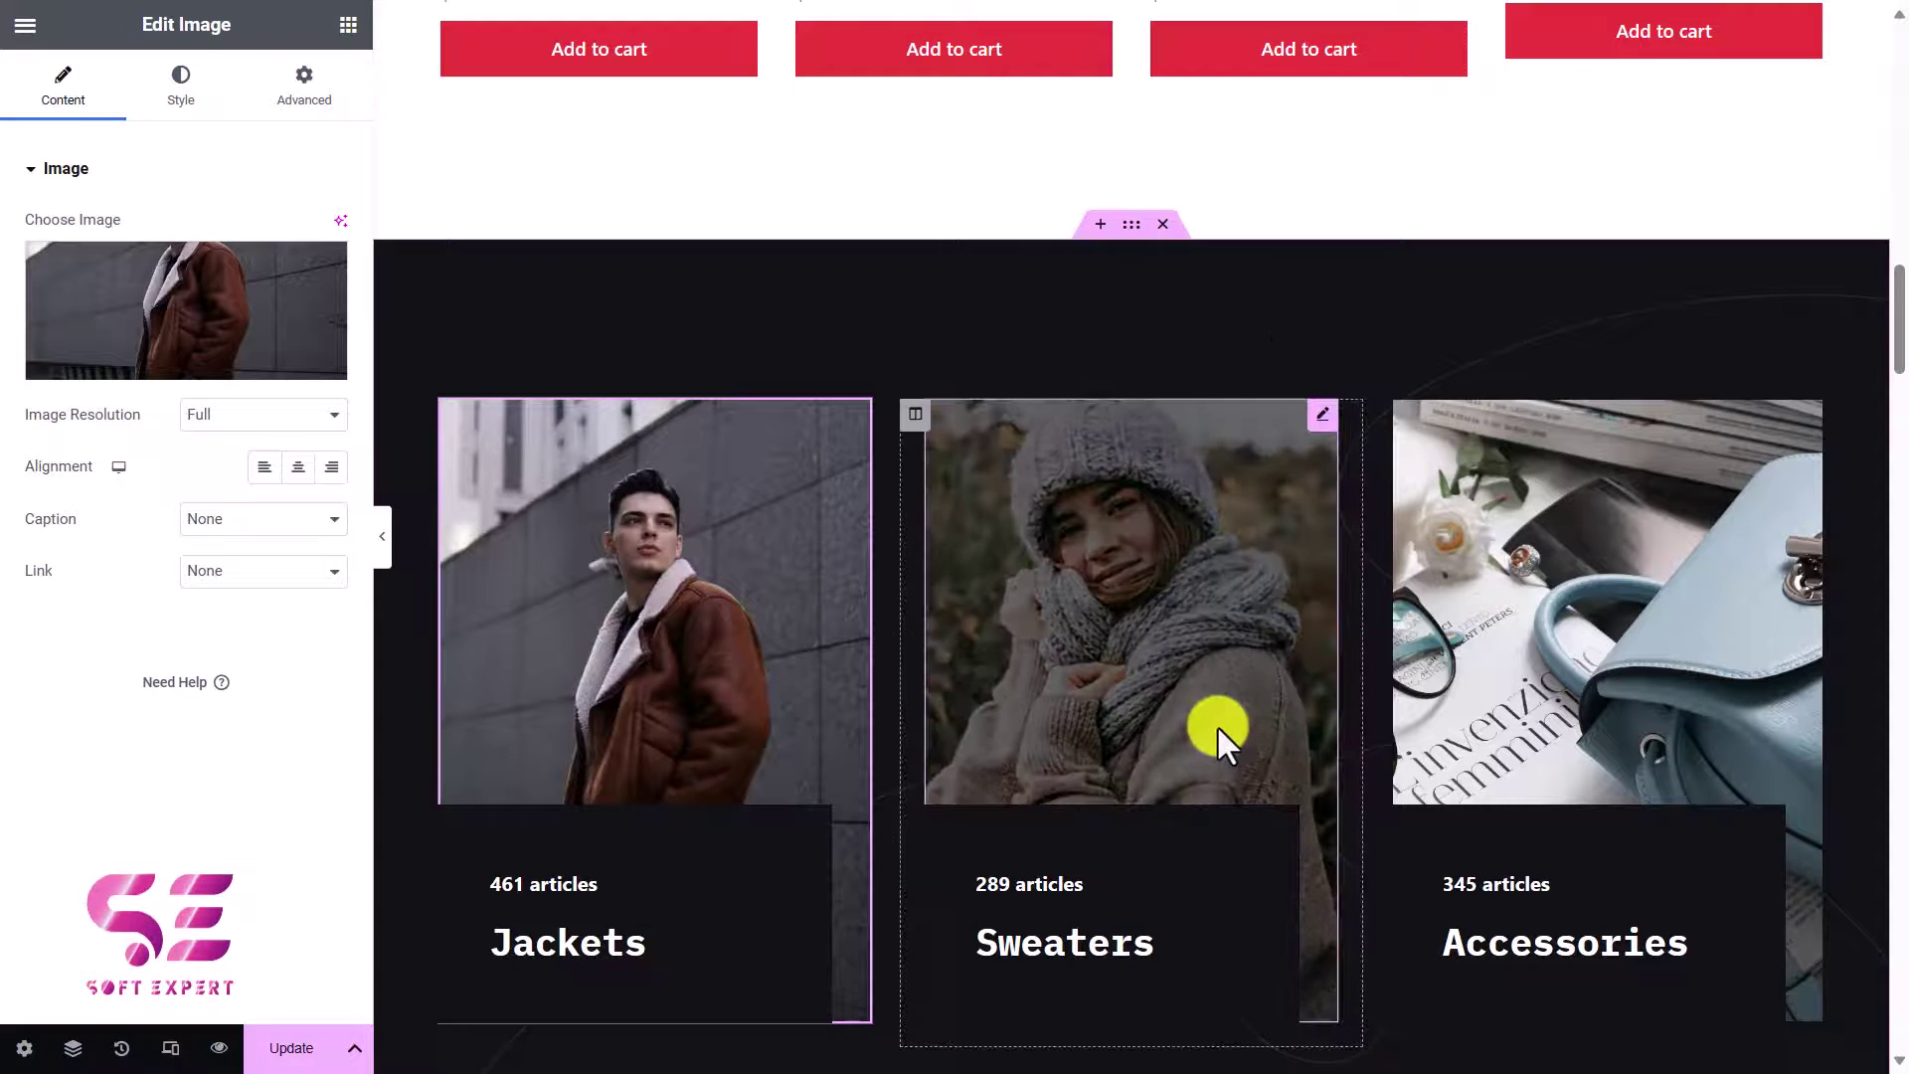
scroll(1217, 725, "down", 15)
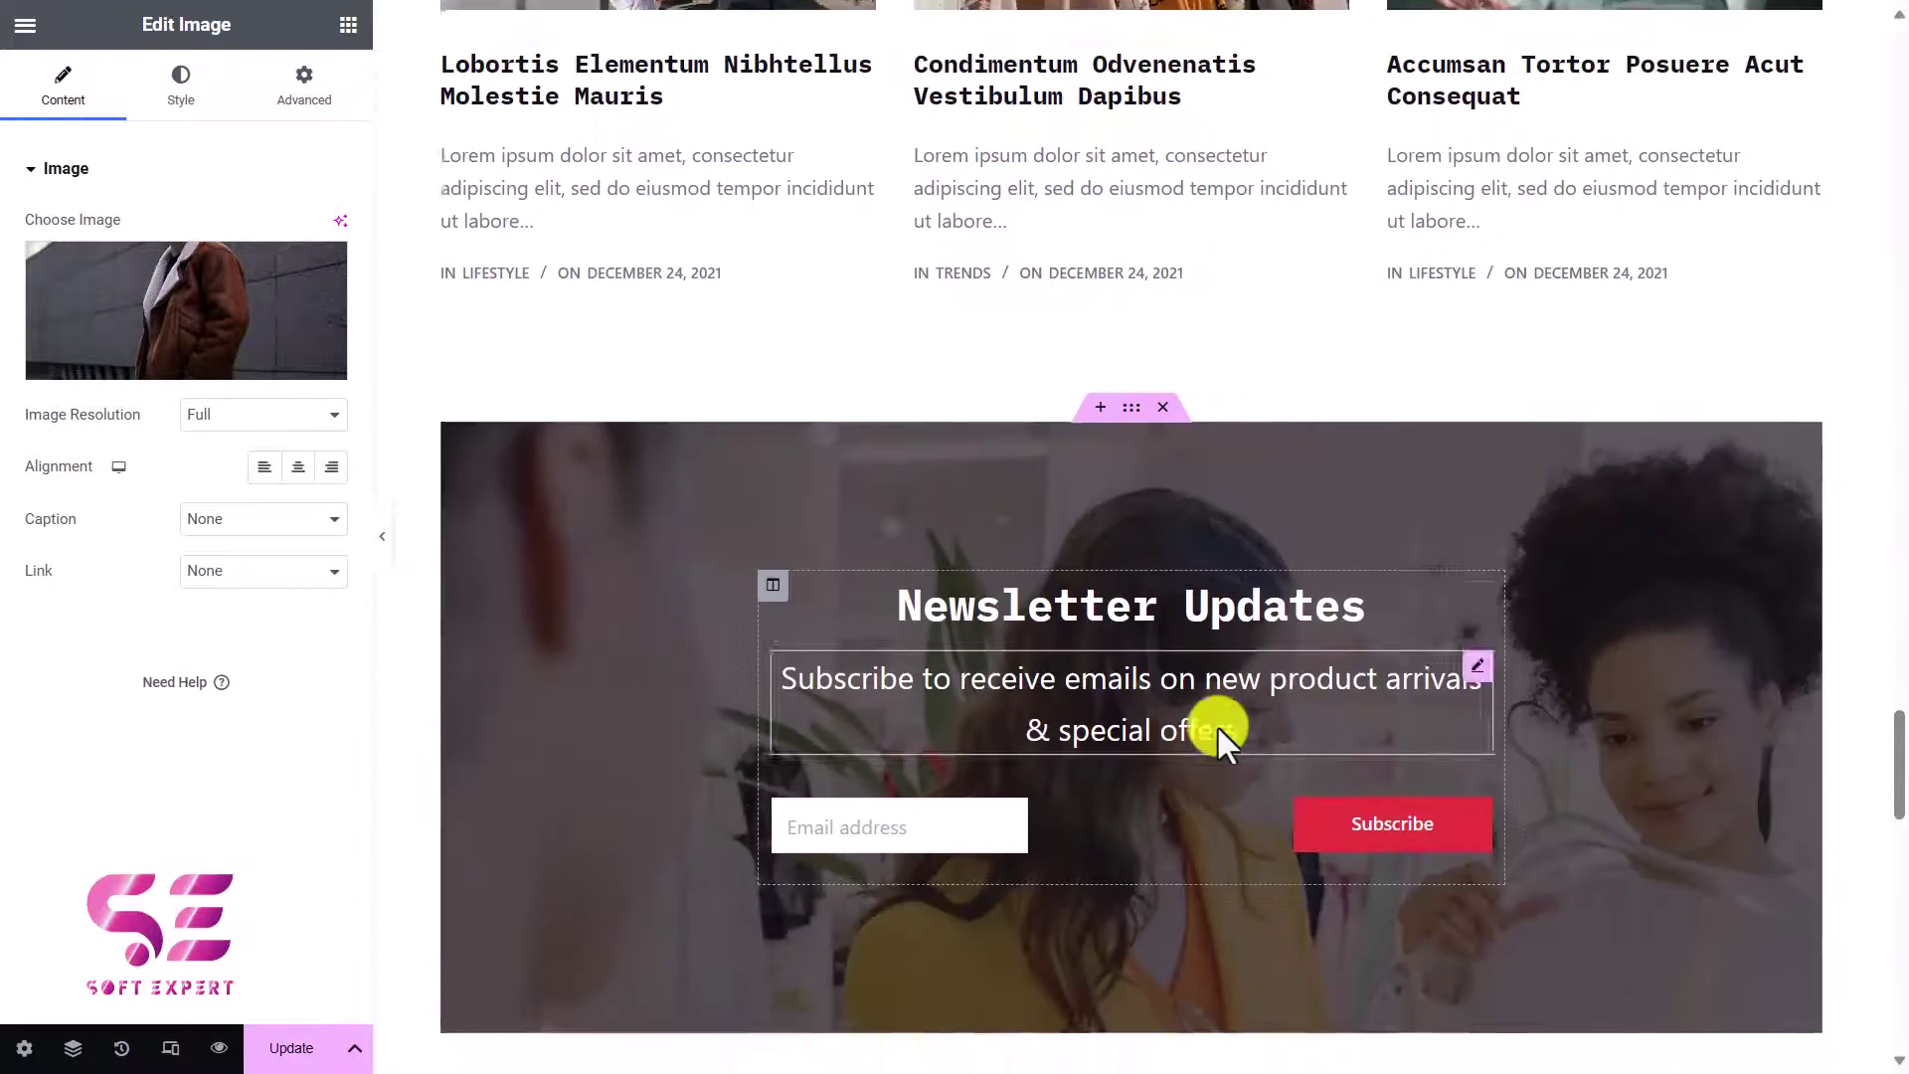
scroll(1217, 725, "down", 15)
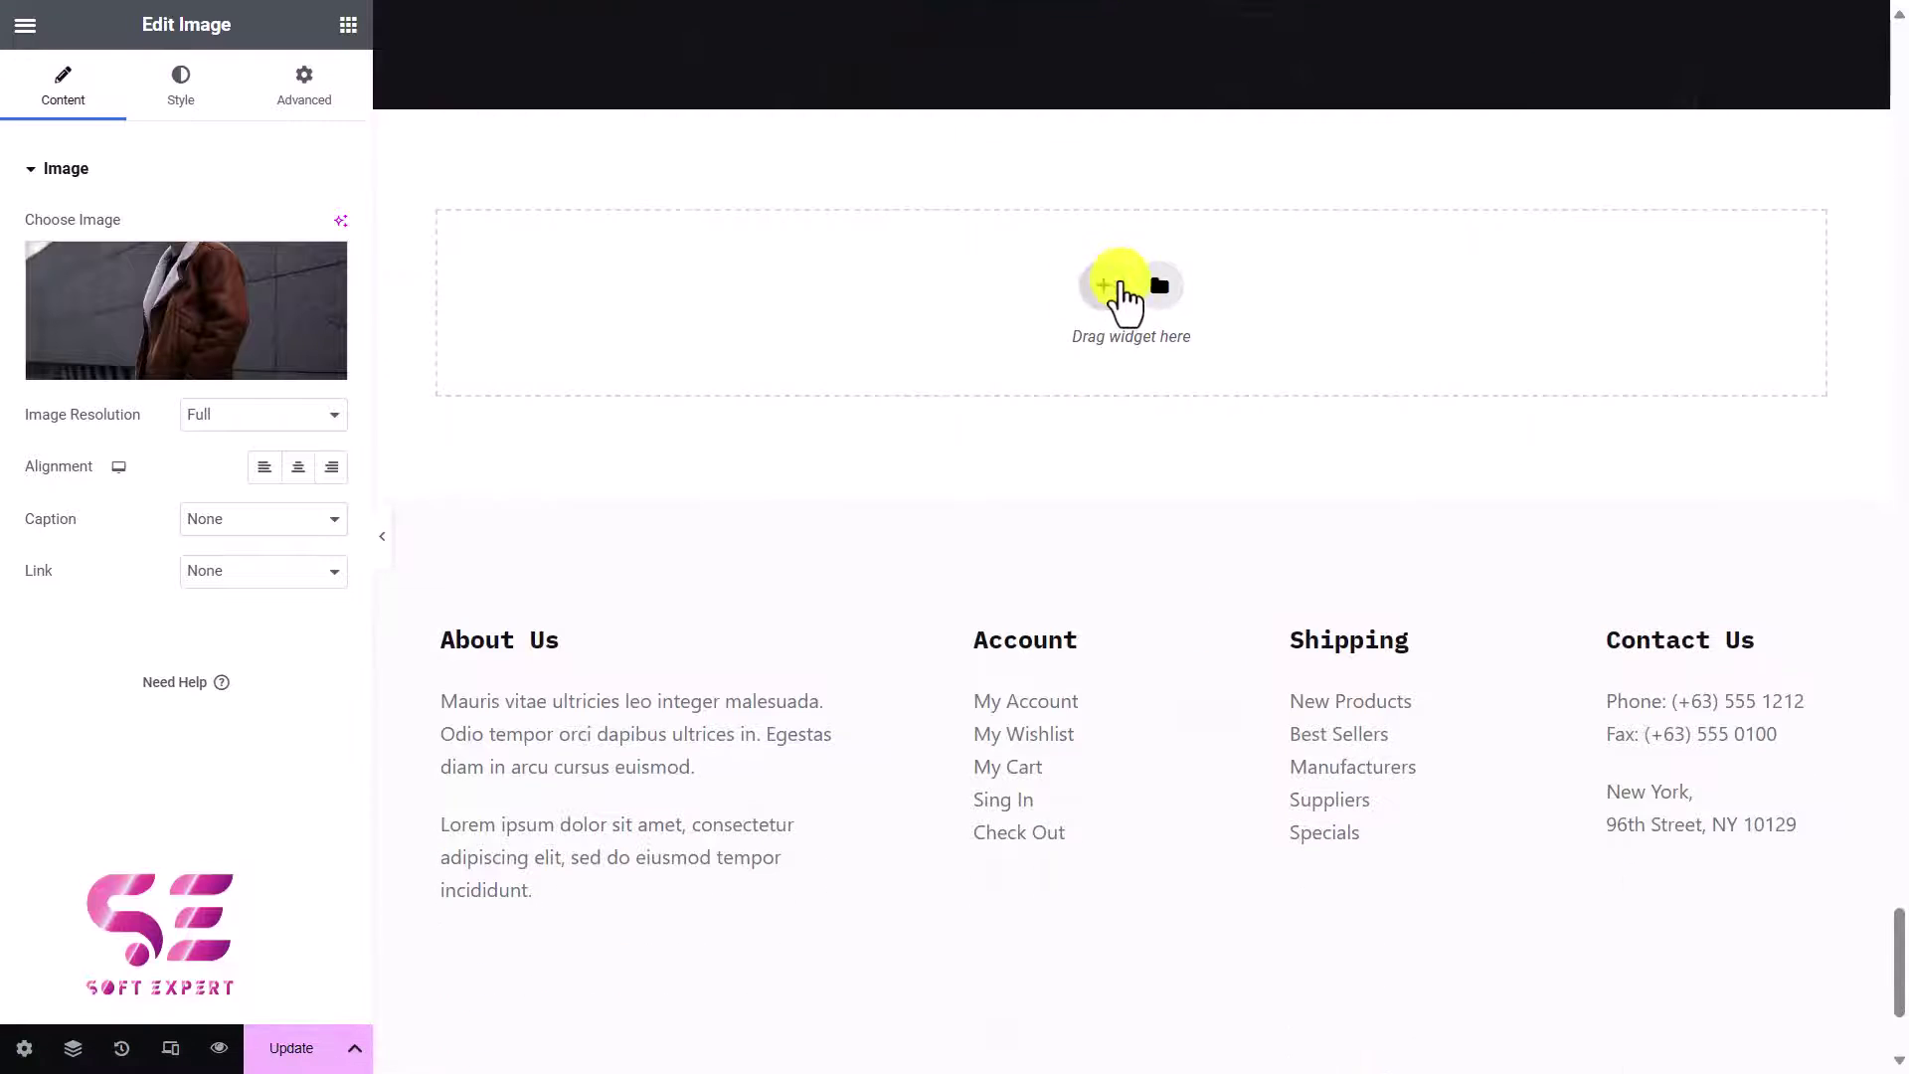
Insert a container with two equal columns directly above the New Cloth Technologies section
scroll(1123, 295, "up", 15)
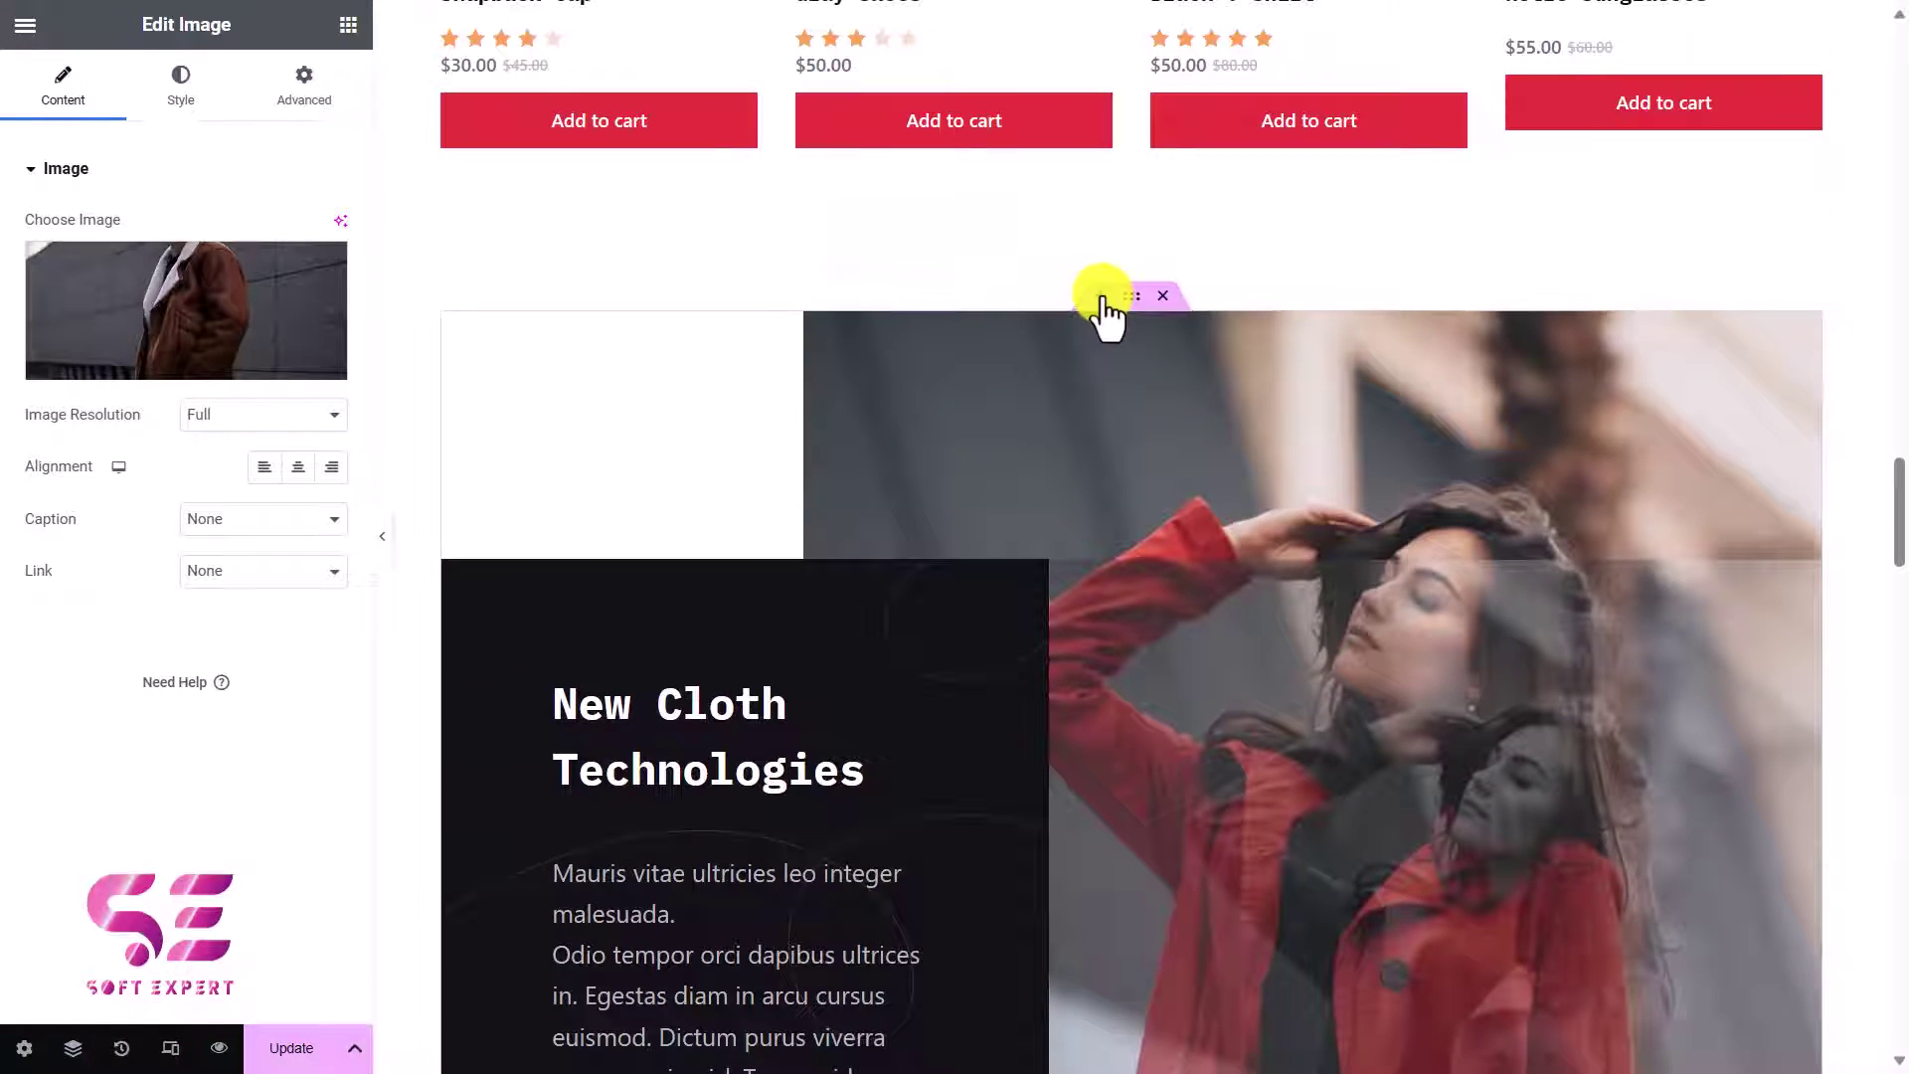
left_click(1101, 295)
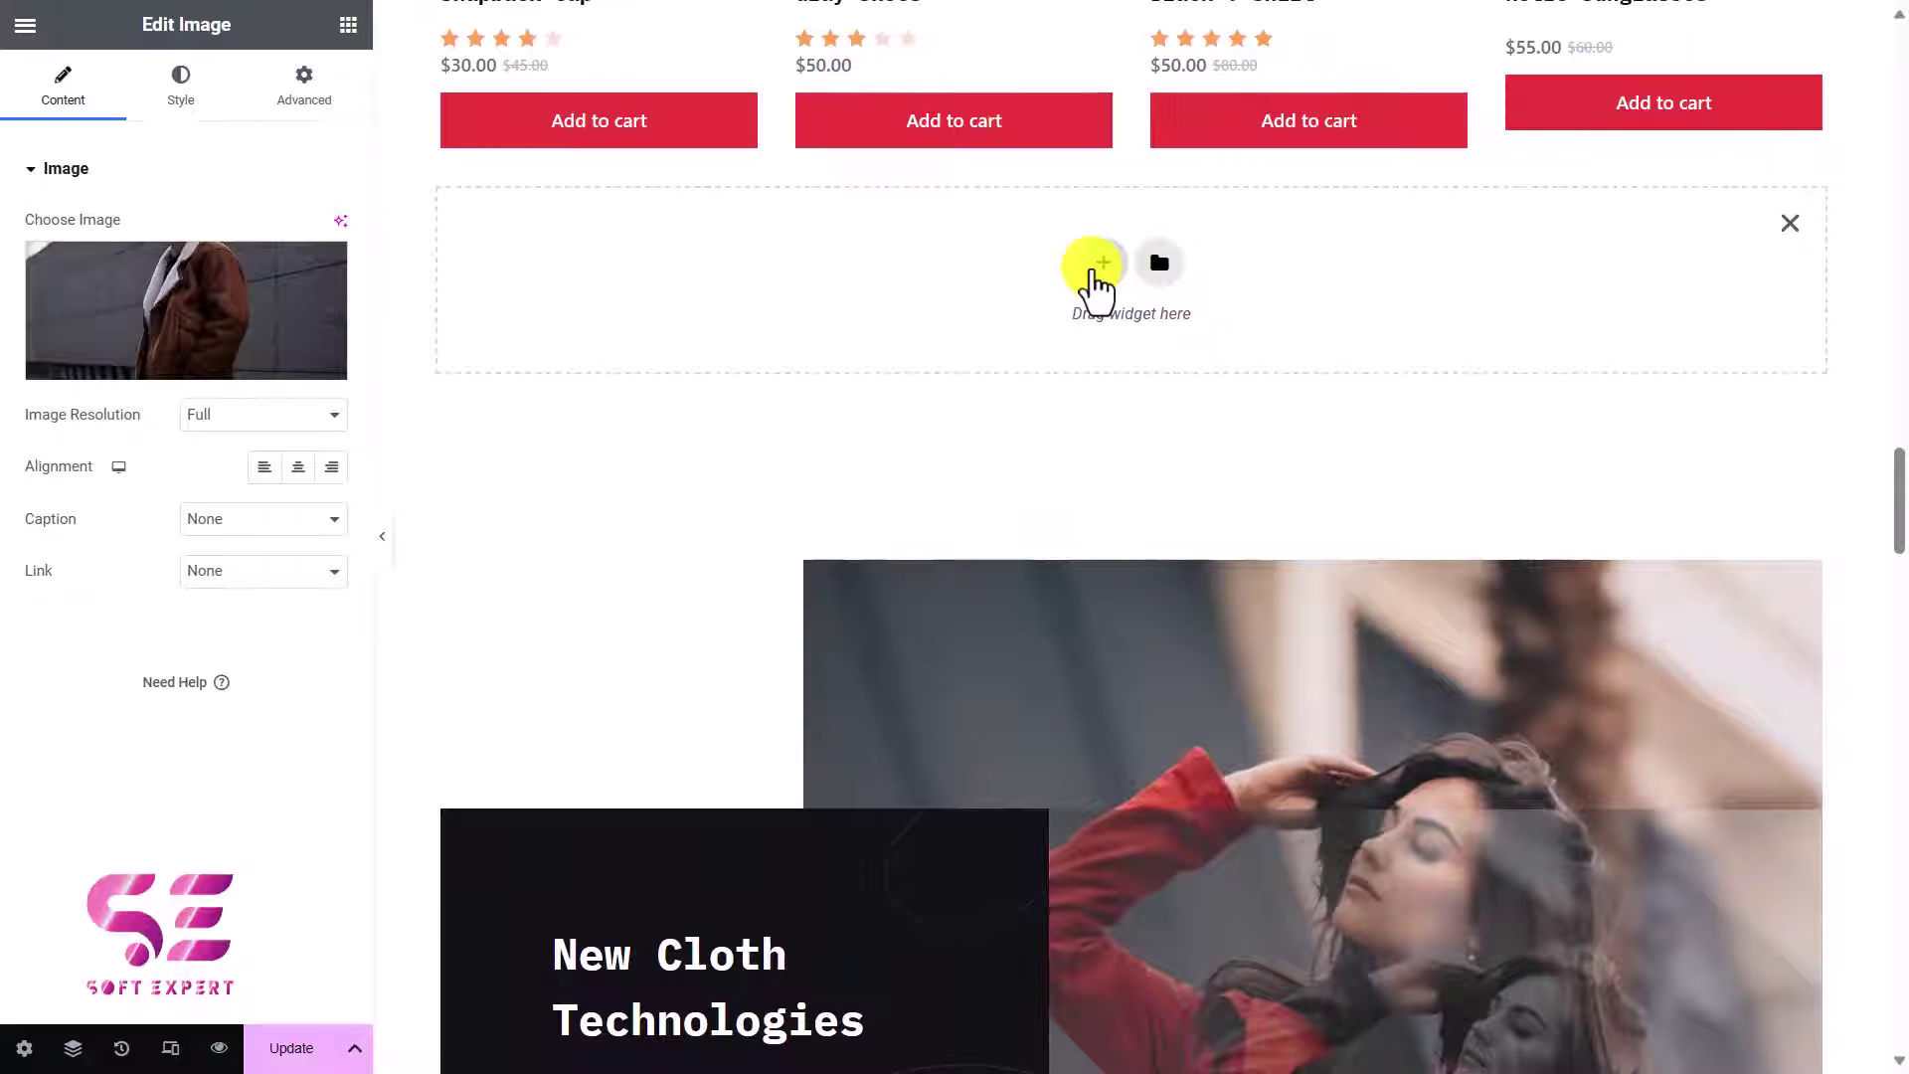
left_click(1102, 264)
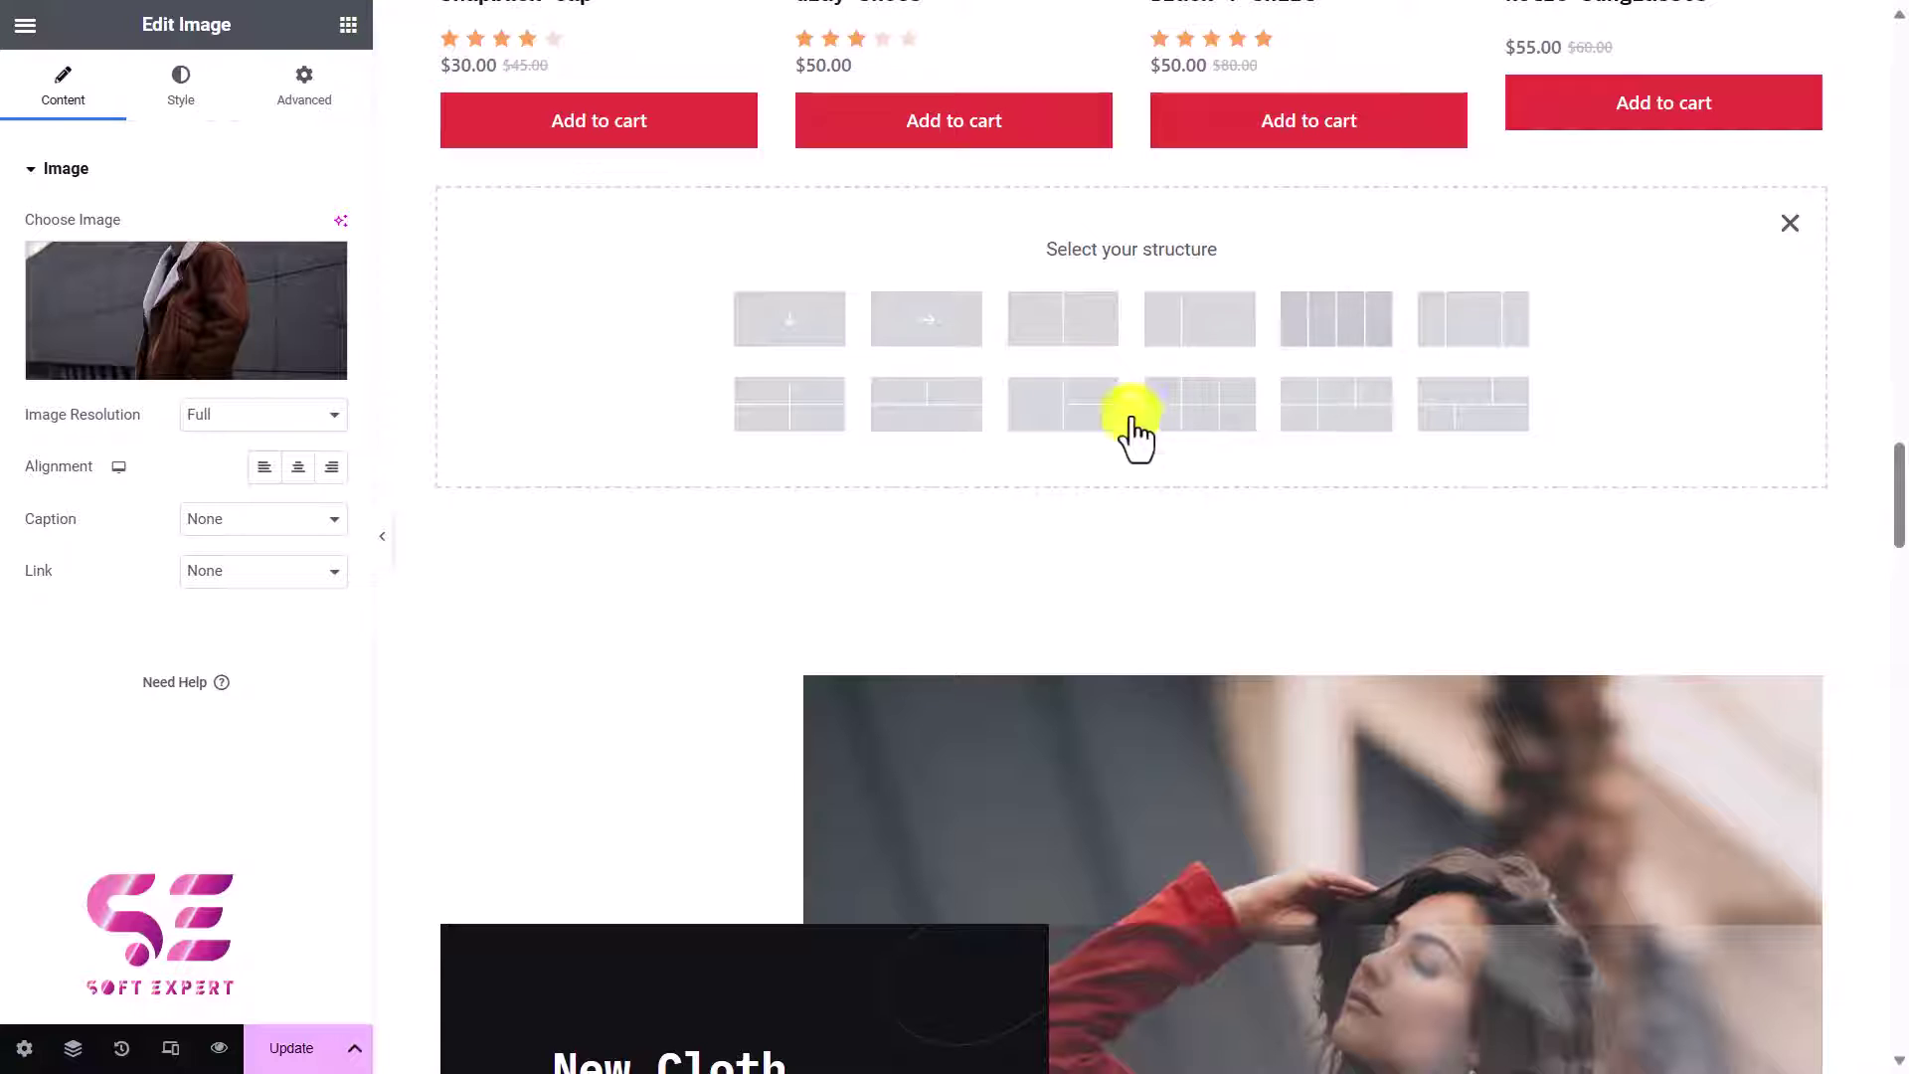
left_click(1071, 338)
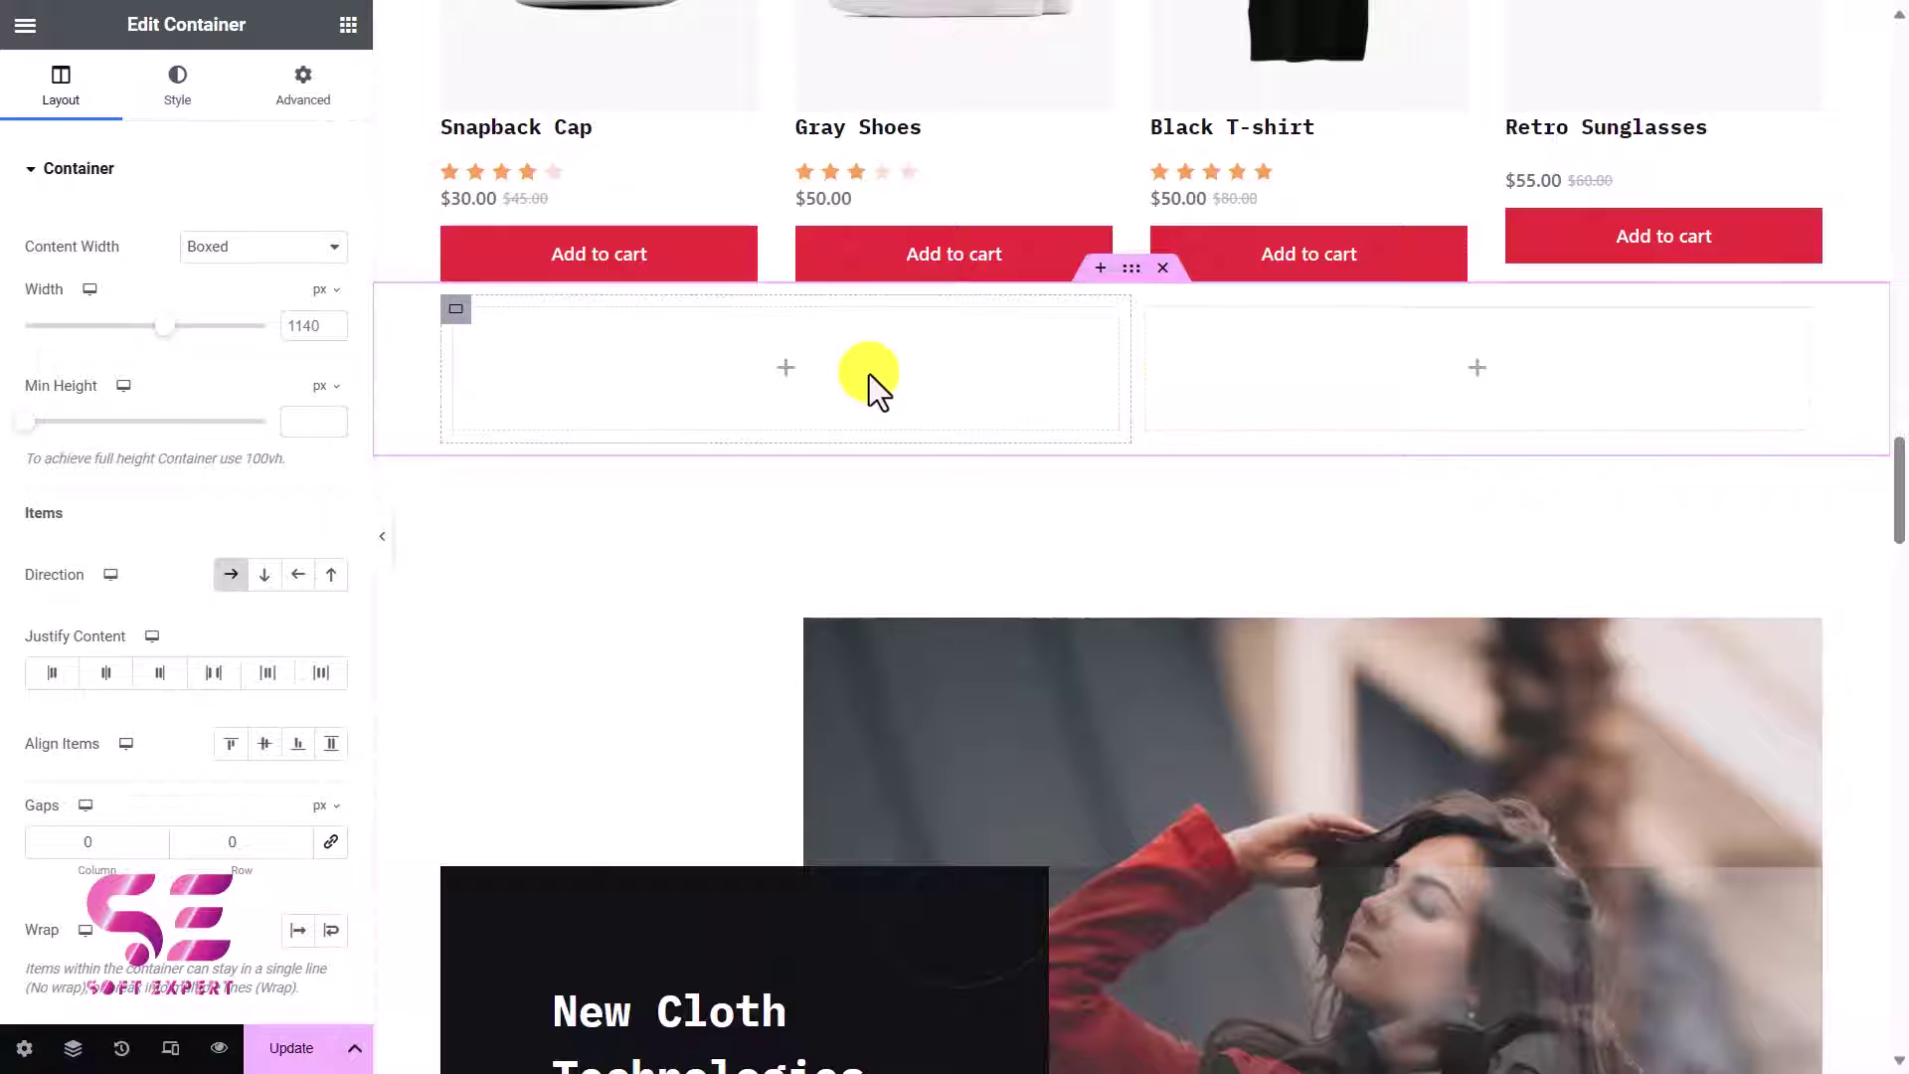
Add a Video widget to the new container's right column and check its YouTube link
left_click(347, 25)
scroll(271, 595, "down", 2)
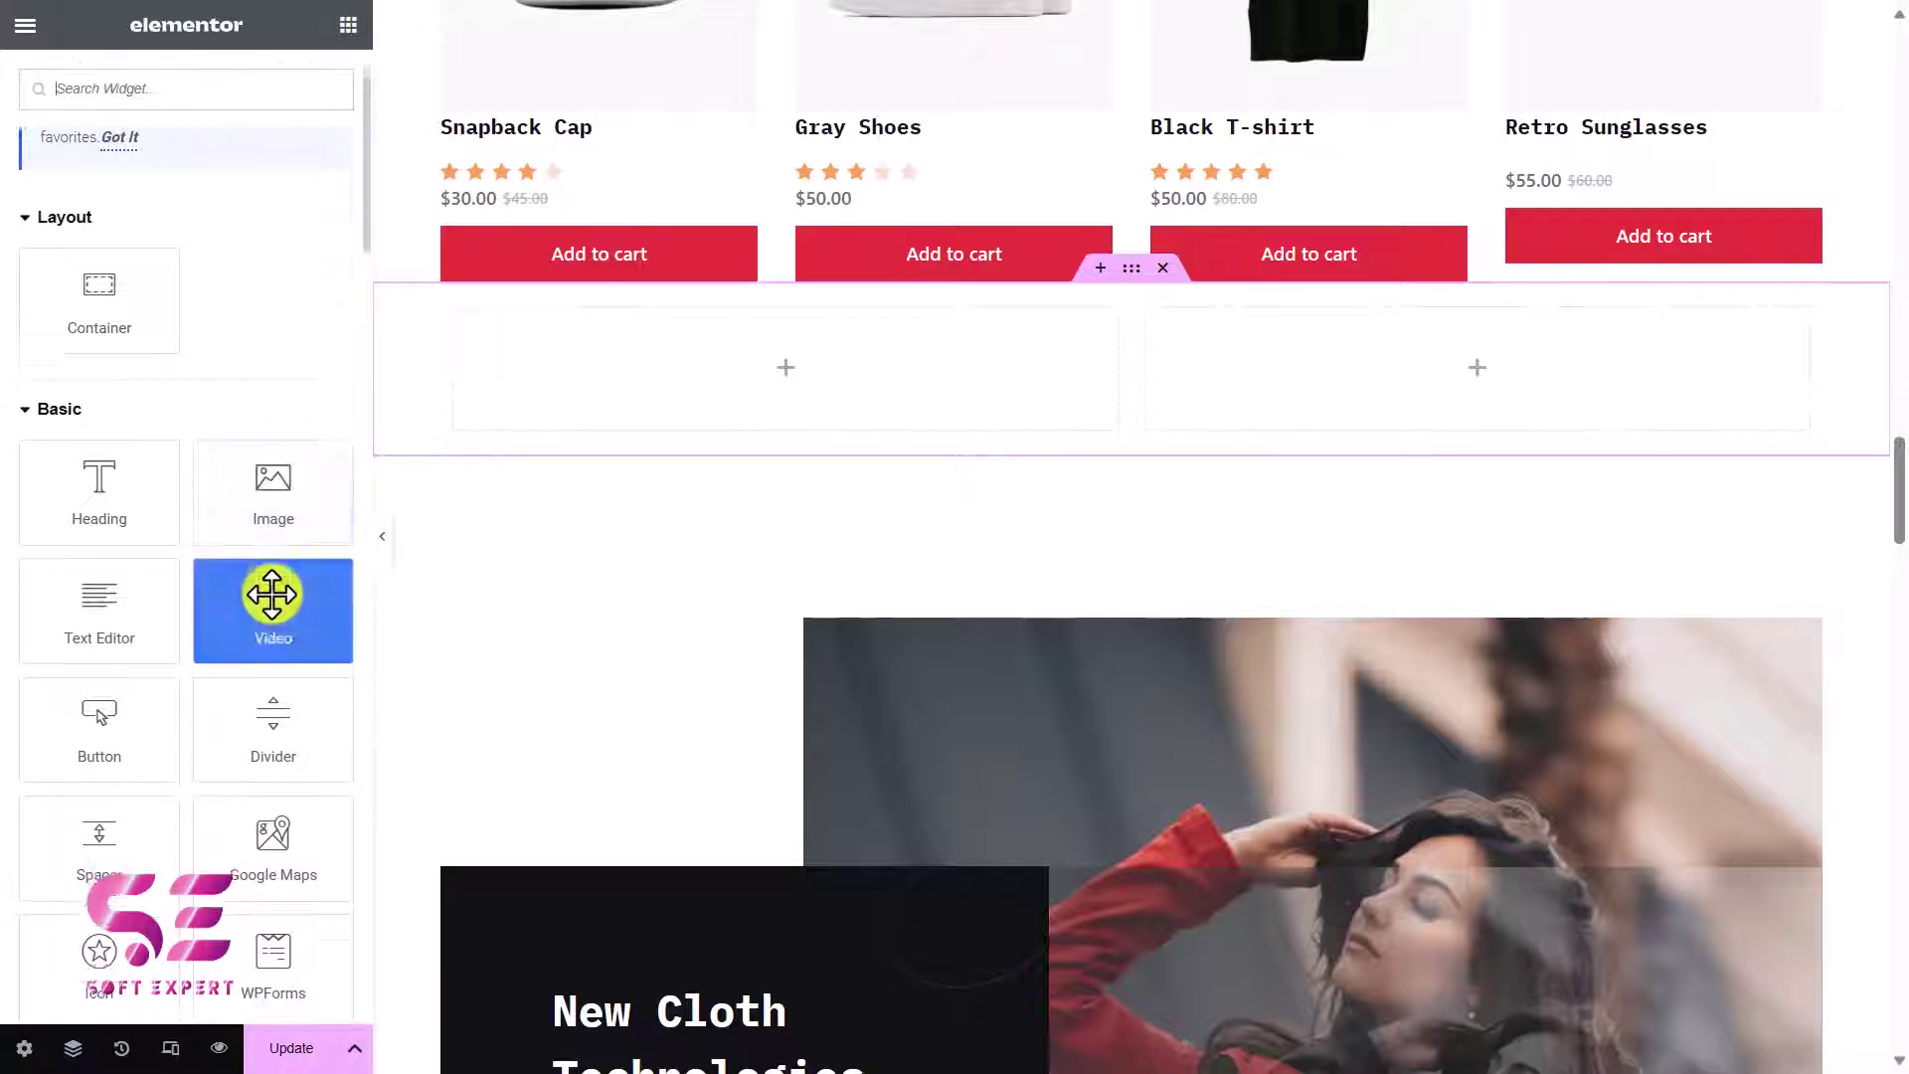
scroll(271, 587, "down", 3)
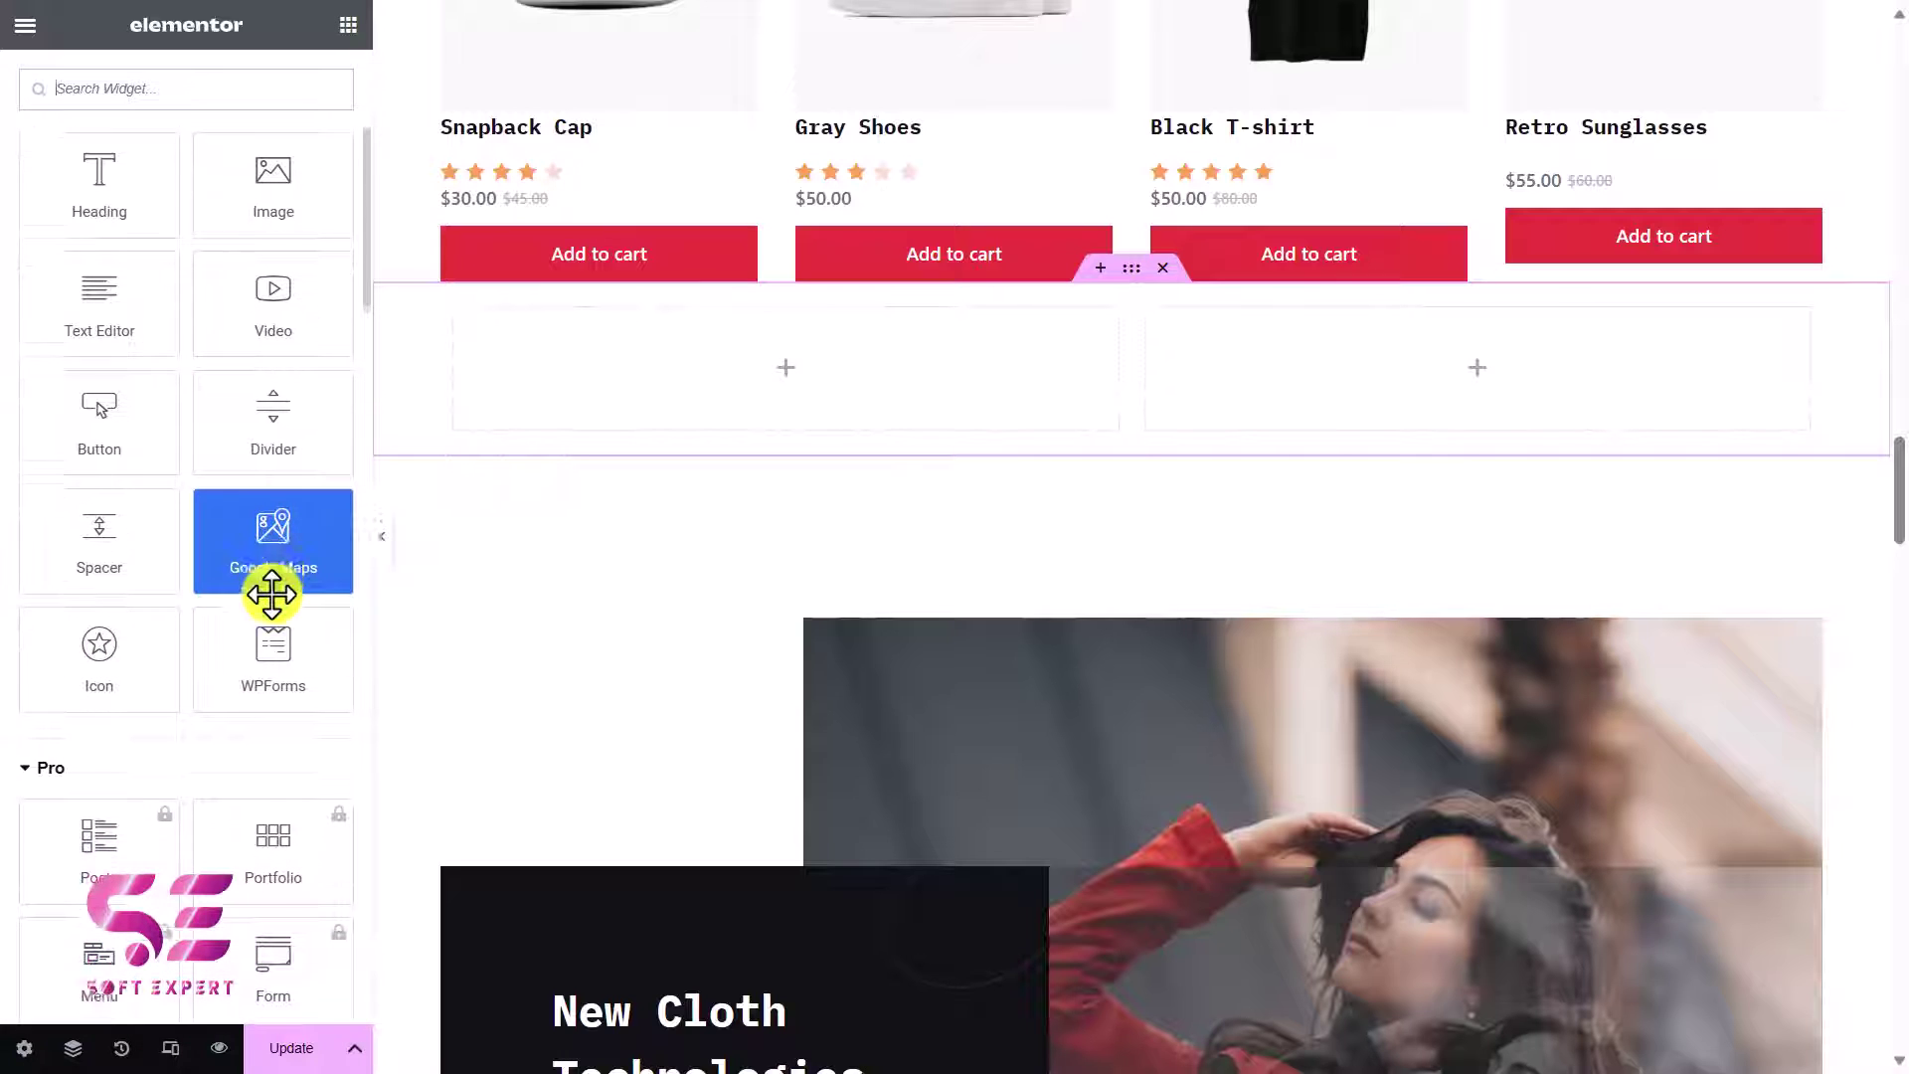
left_click_drag(328, 299, 1209, 353)
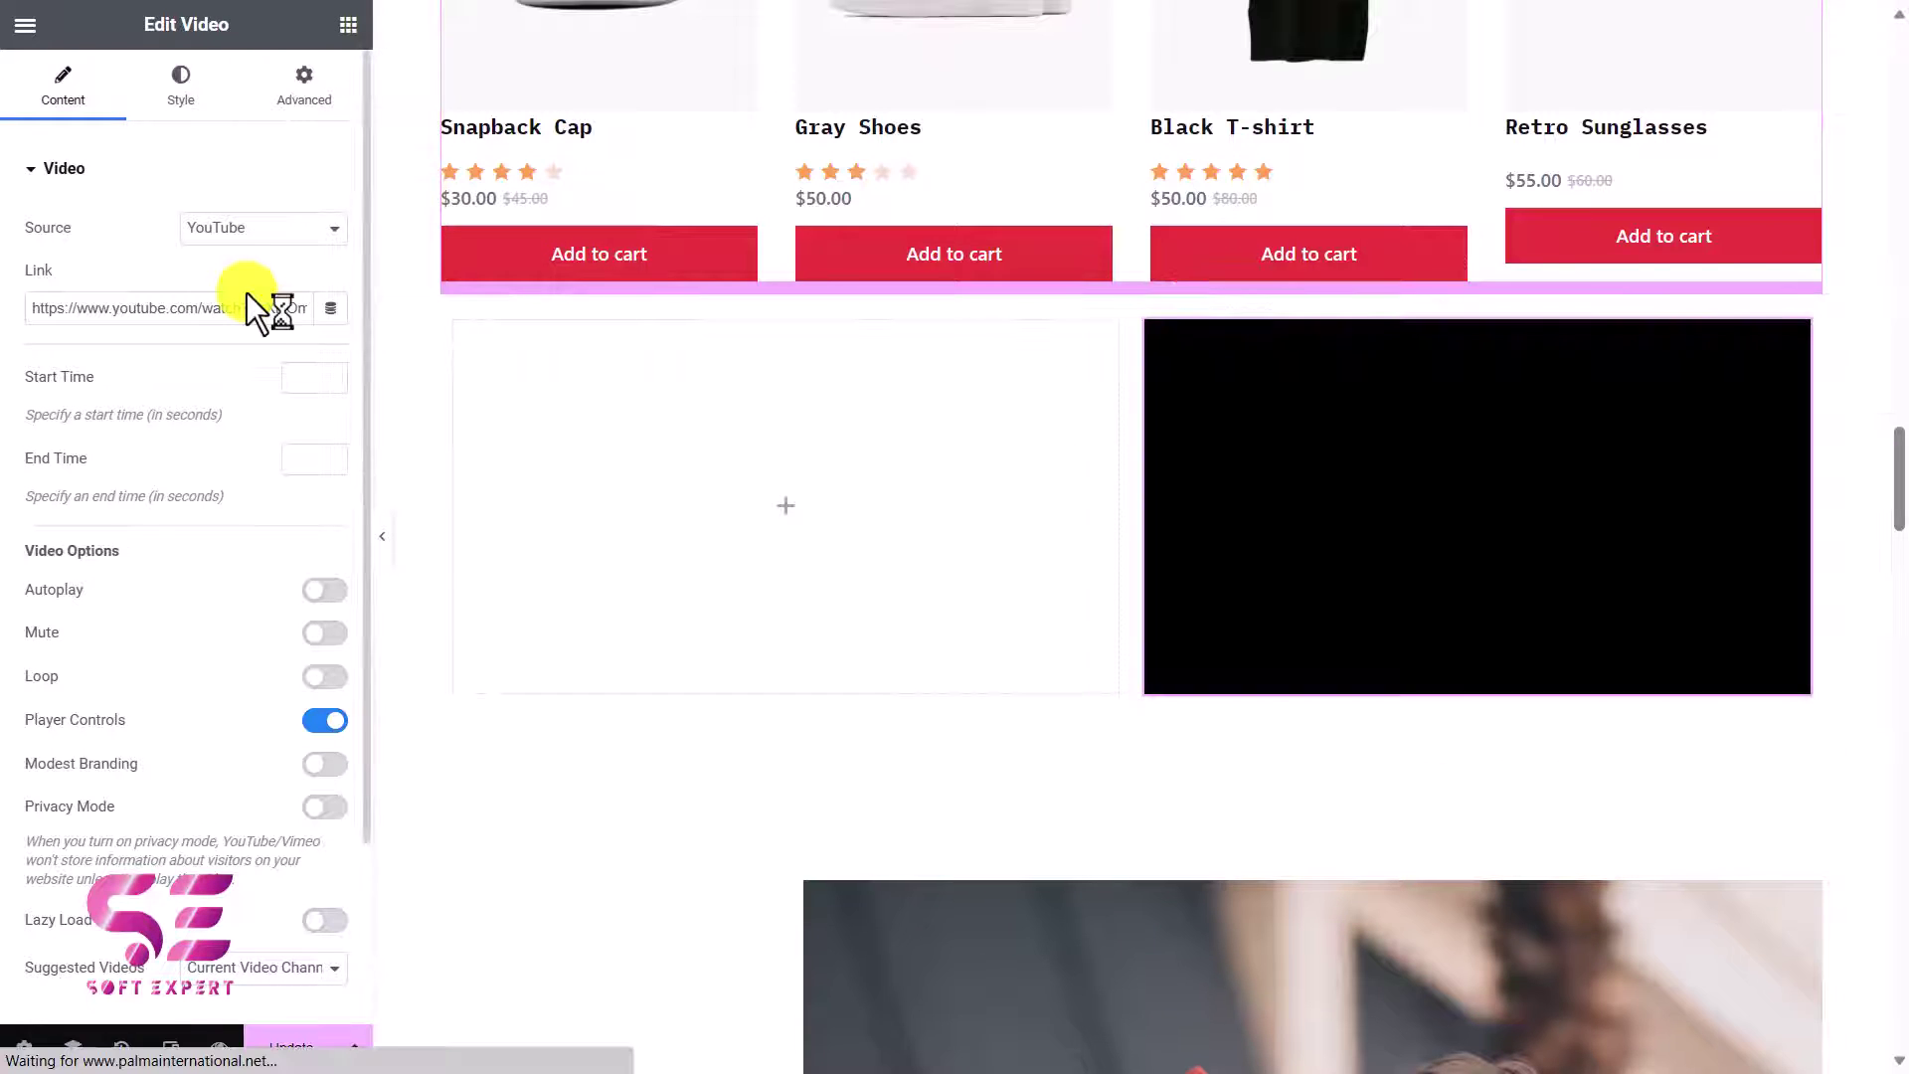
left_click_drag(225, 299, 31, 296)
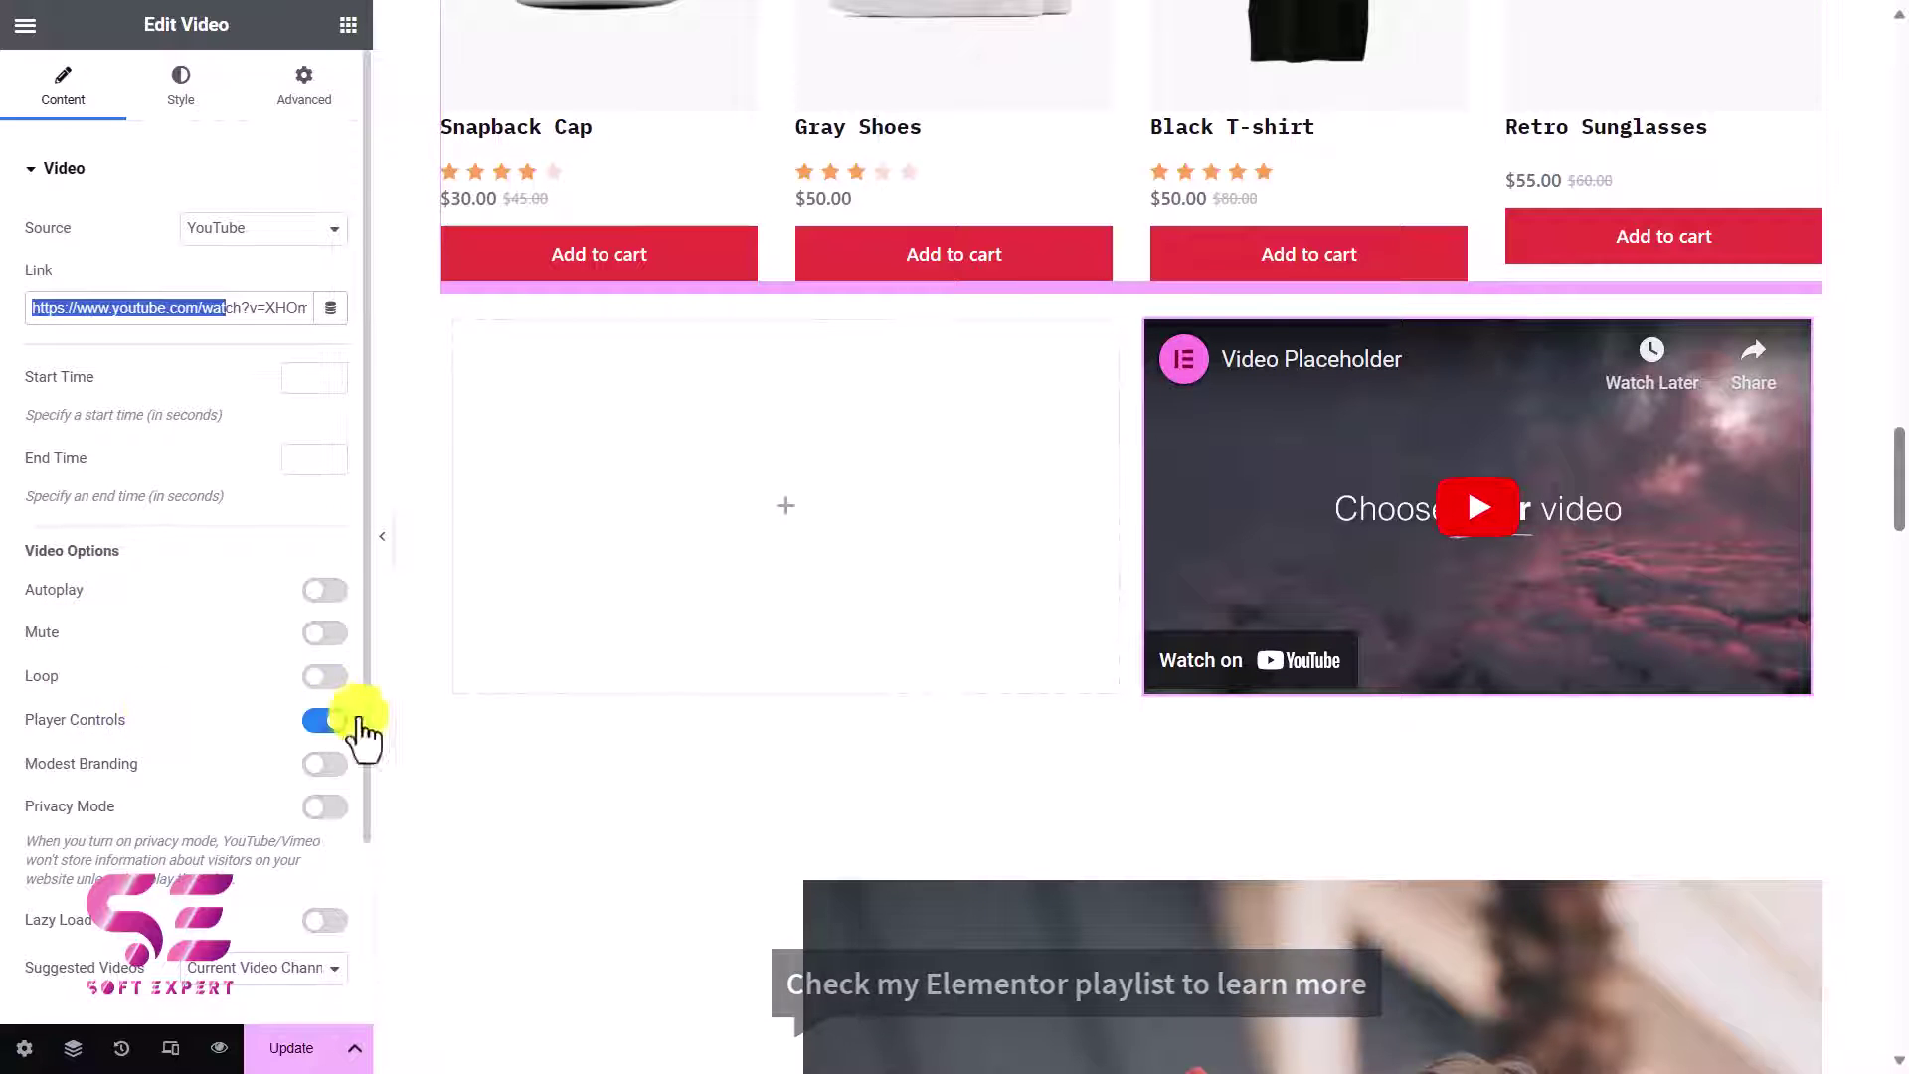
Enable the video's image overlay and use services-image-2_optimized.webp from the media library as its image
scroll(227, 735, "down", 2)
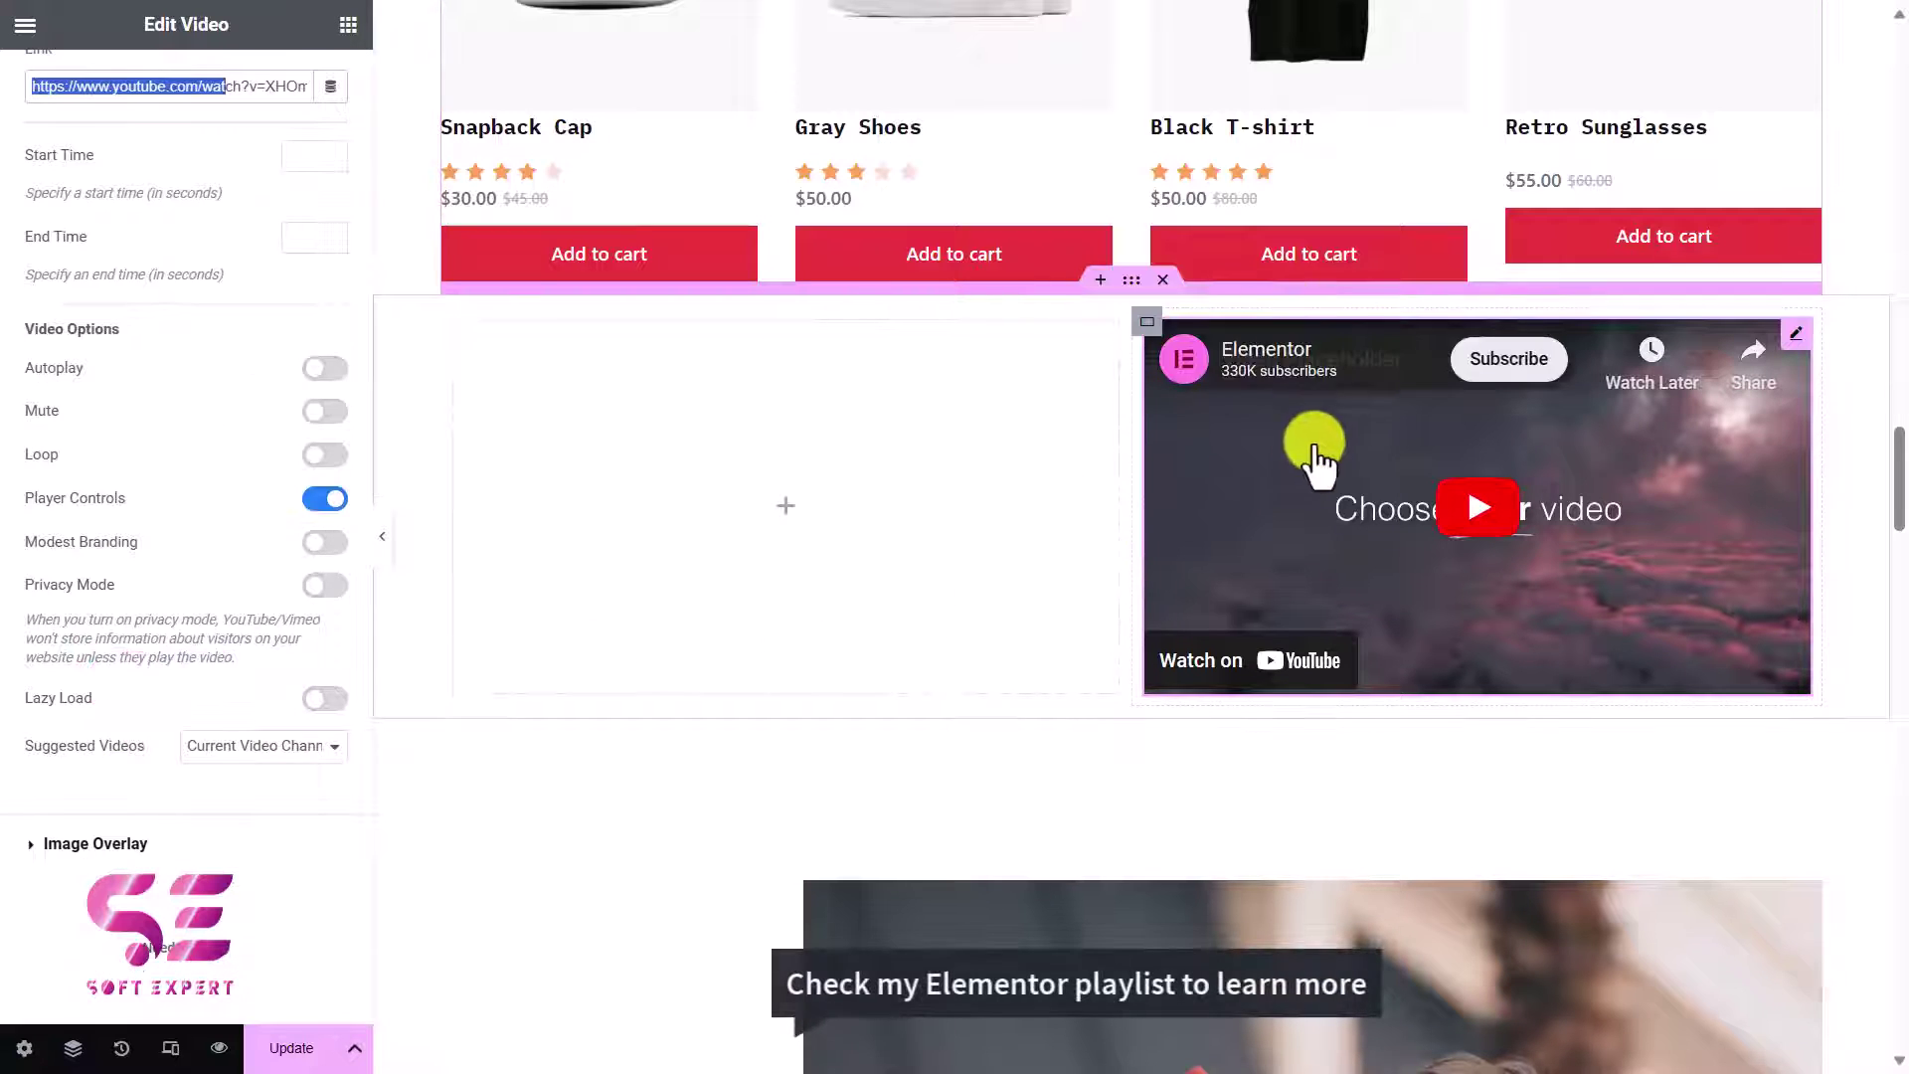
left_click(108, 843)
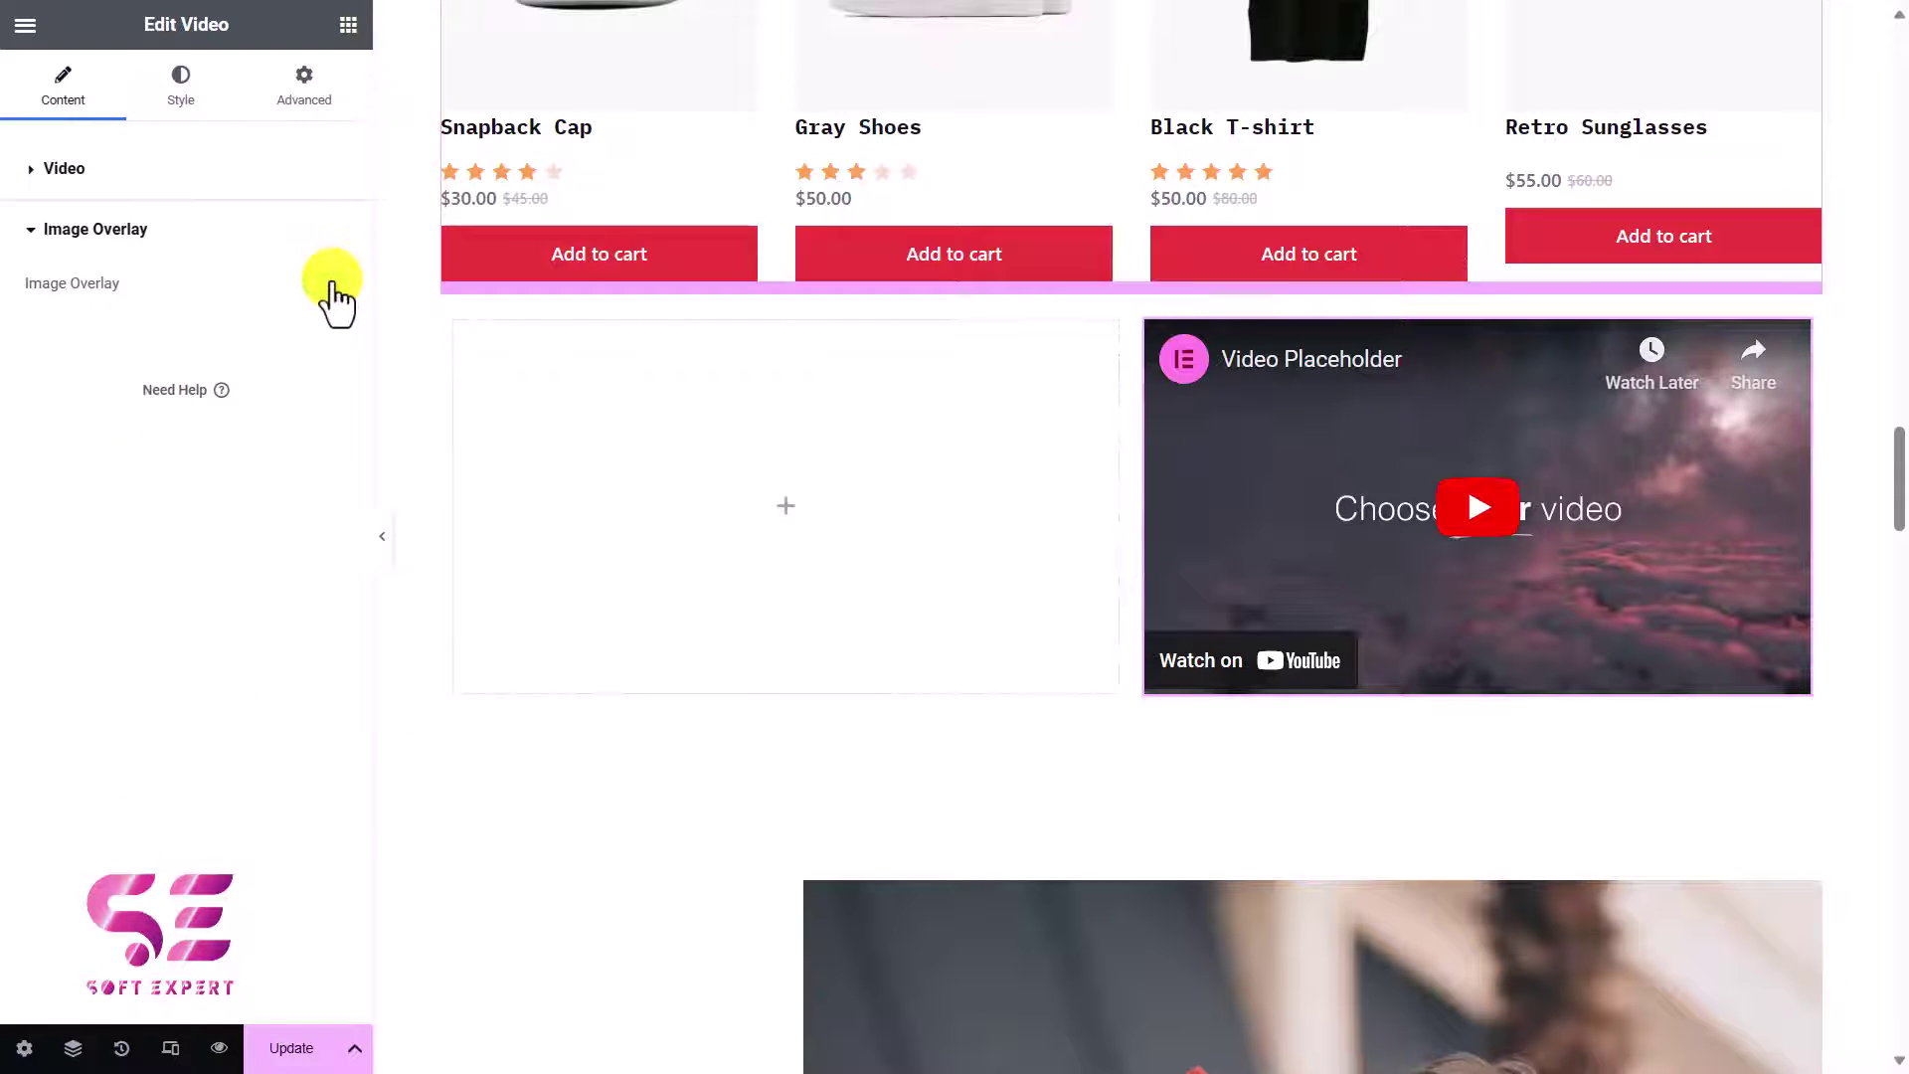
left_click(331, 283)
left_click(111, 403)
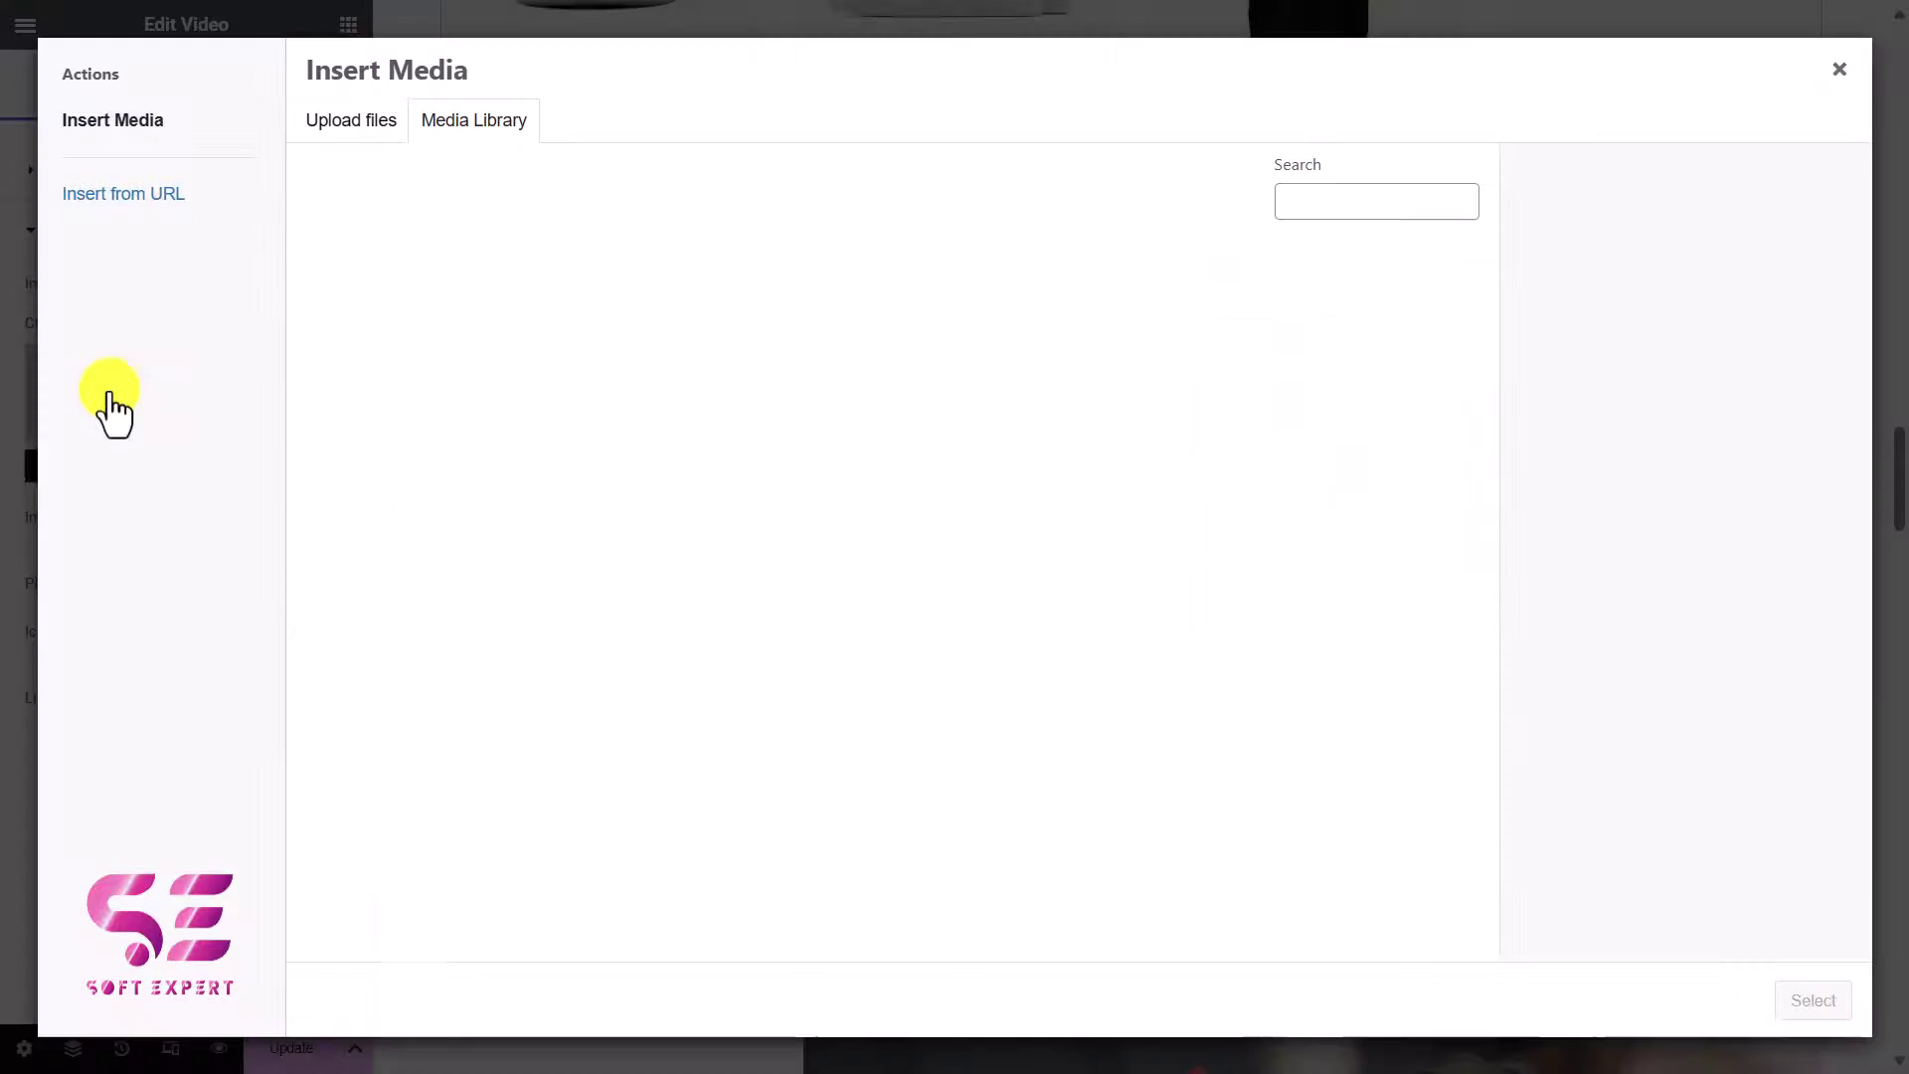
left_click(386, 899)
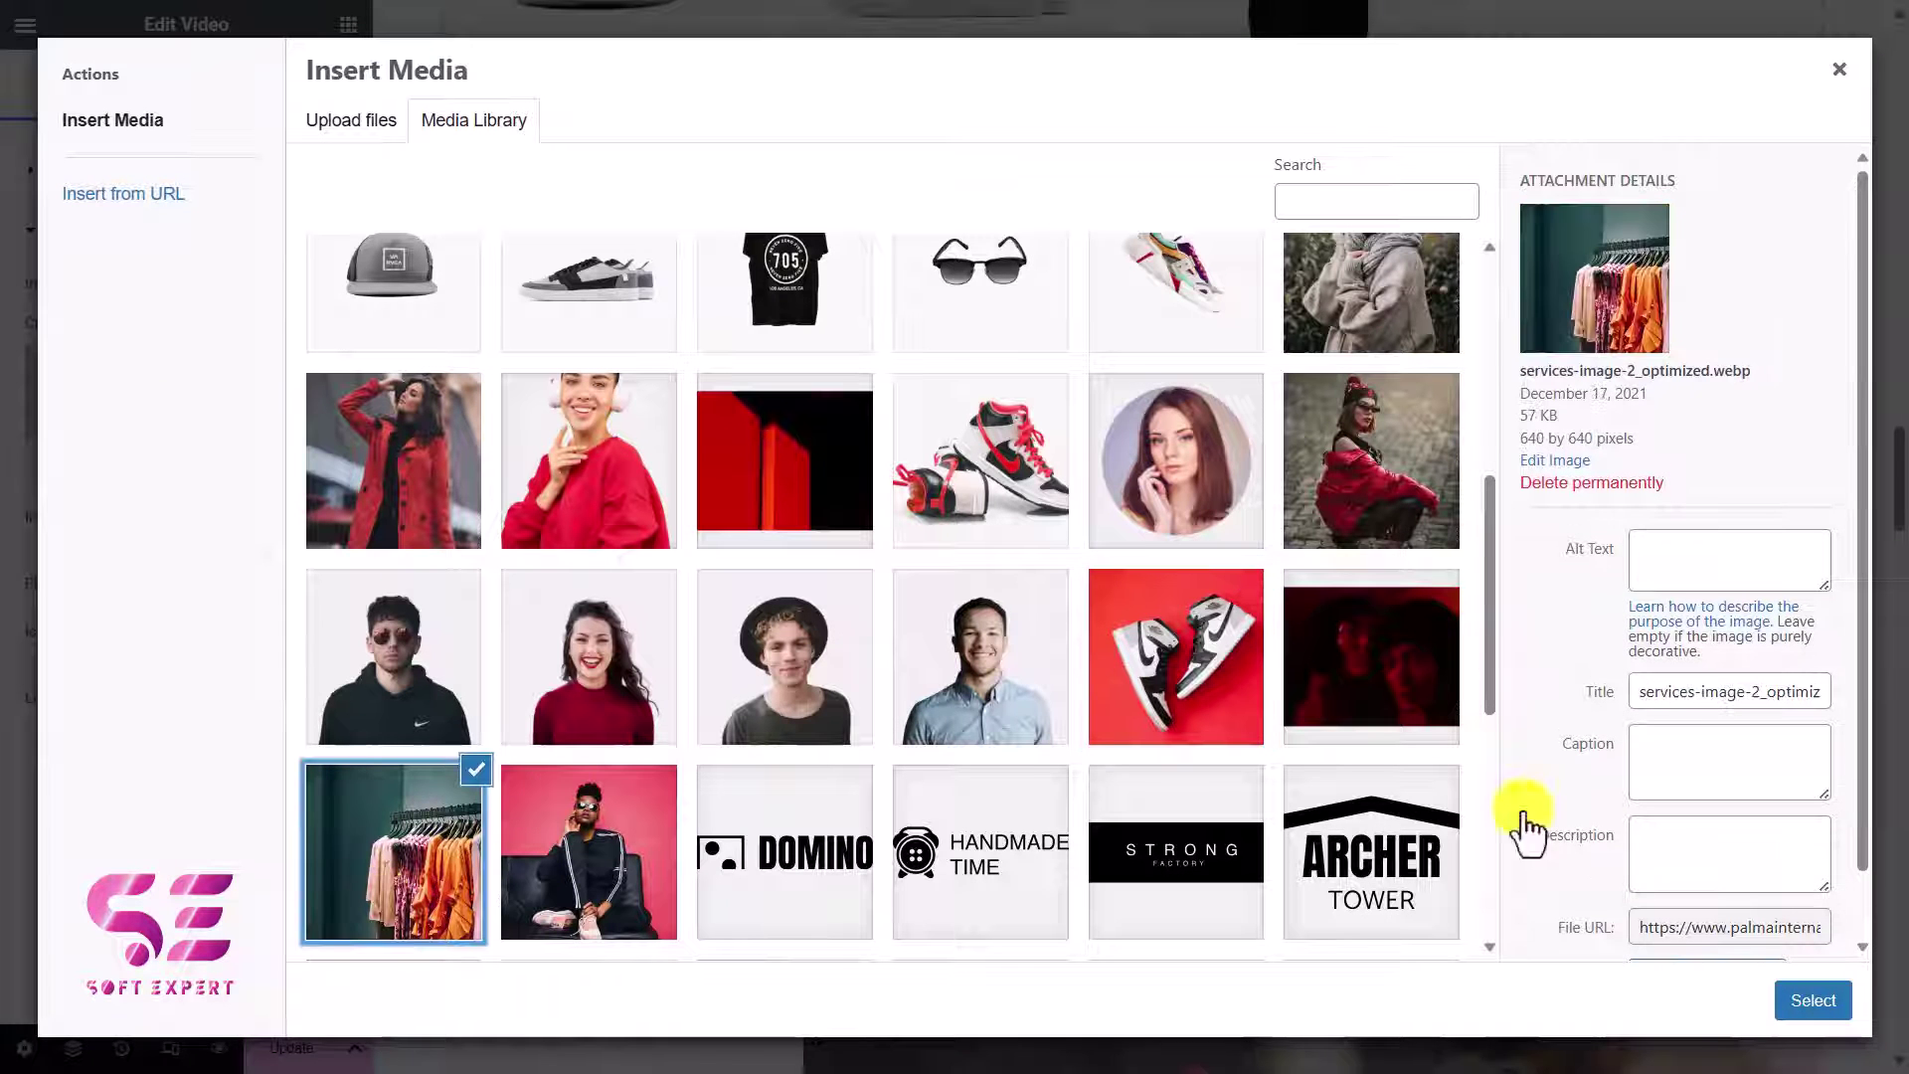
left_click(1806, 1002)
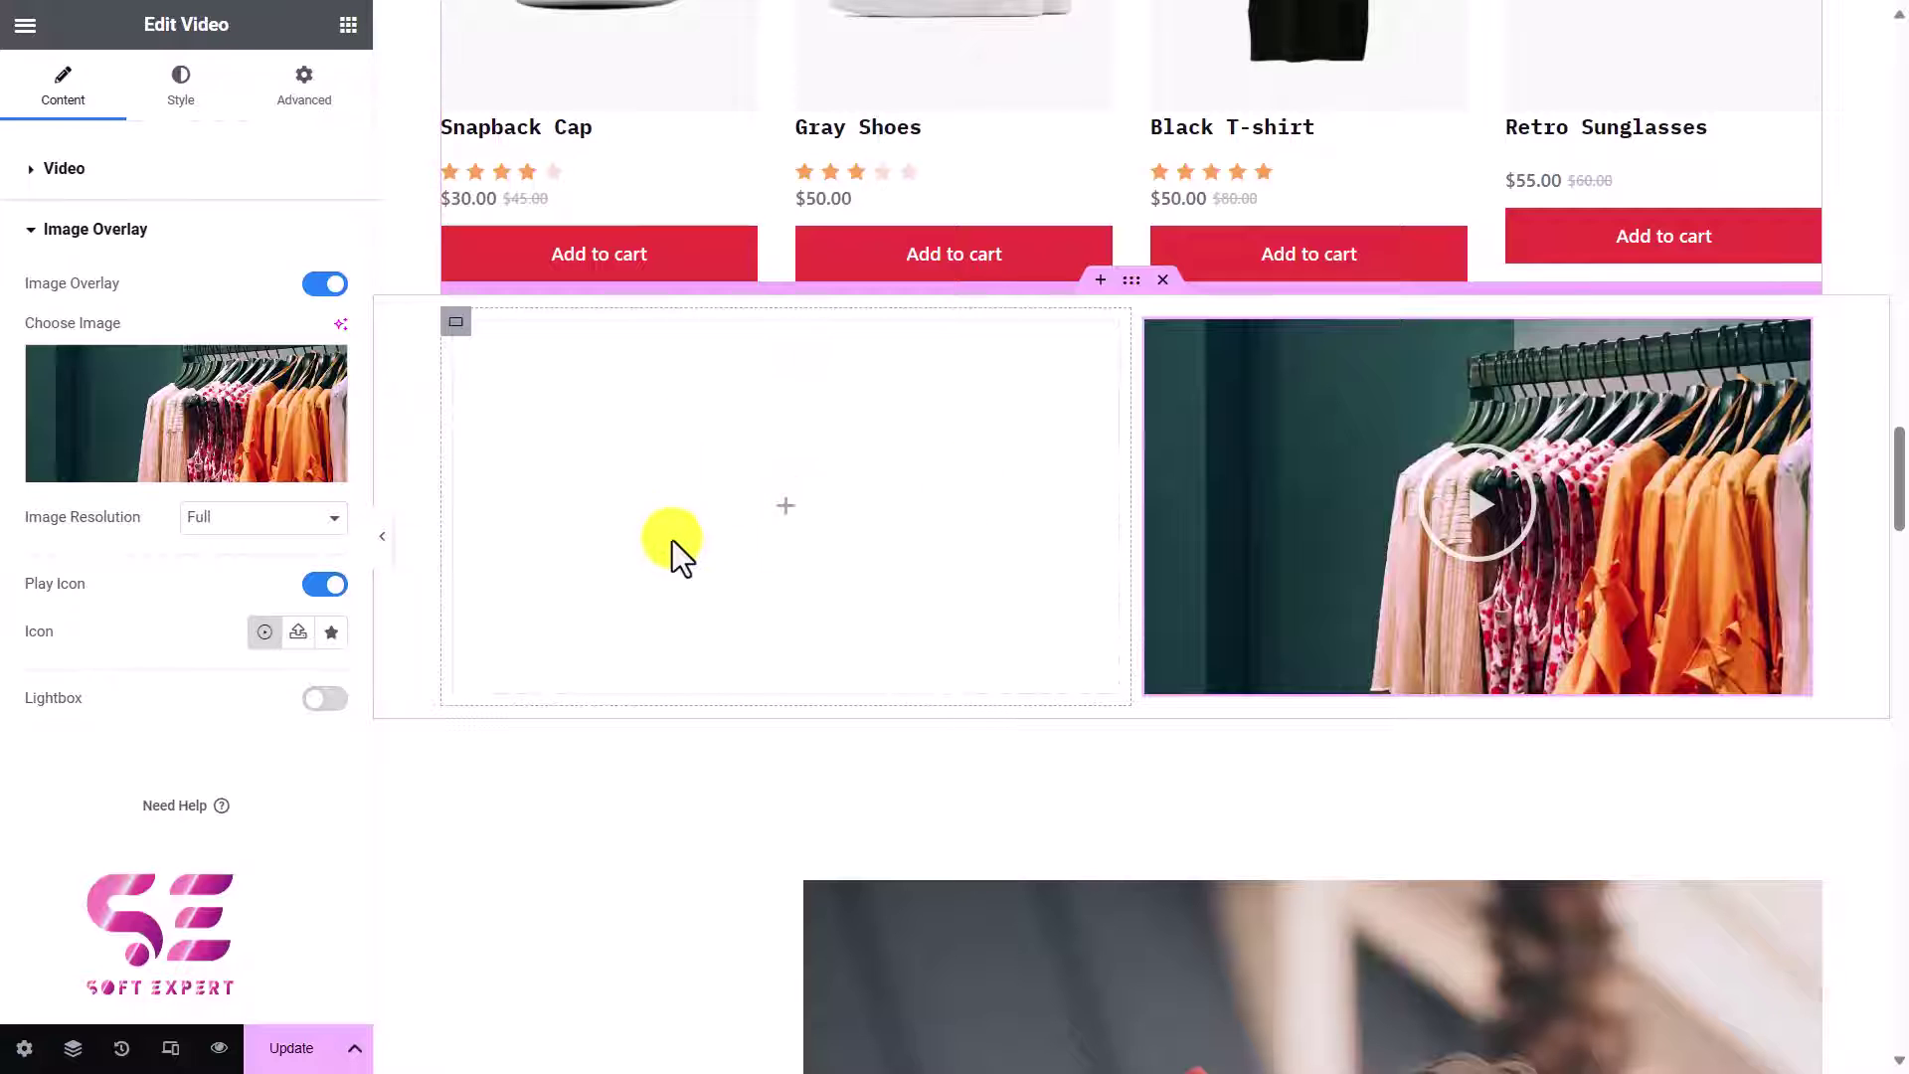
Add a Heading, a Text Editor and a Button widget to the left column beside the video
left_click(348, 24)
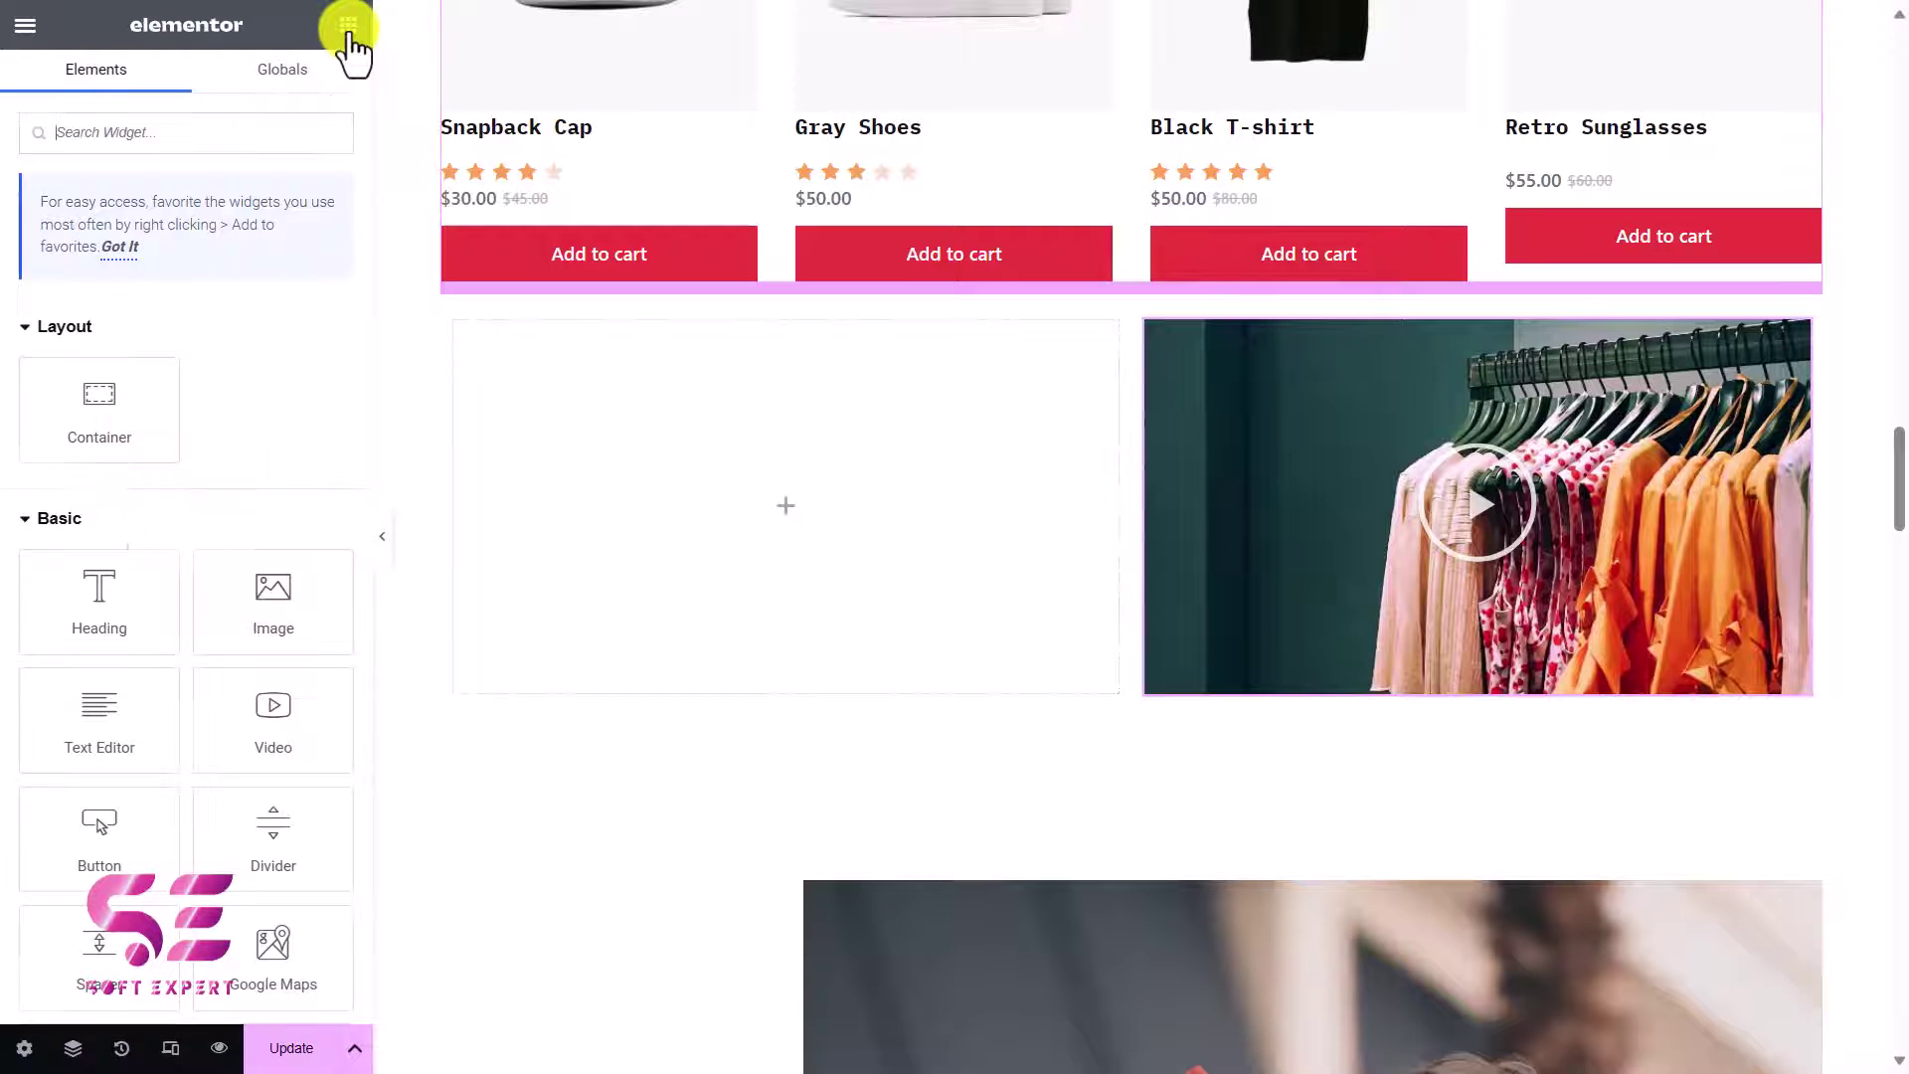
scroll(247, 716, "down", 2)
left_click_drag(109, 512, 537, 388)
left_click(346, 27)
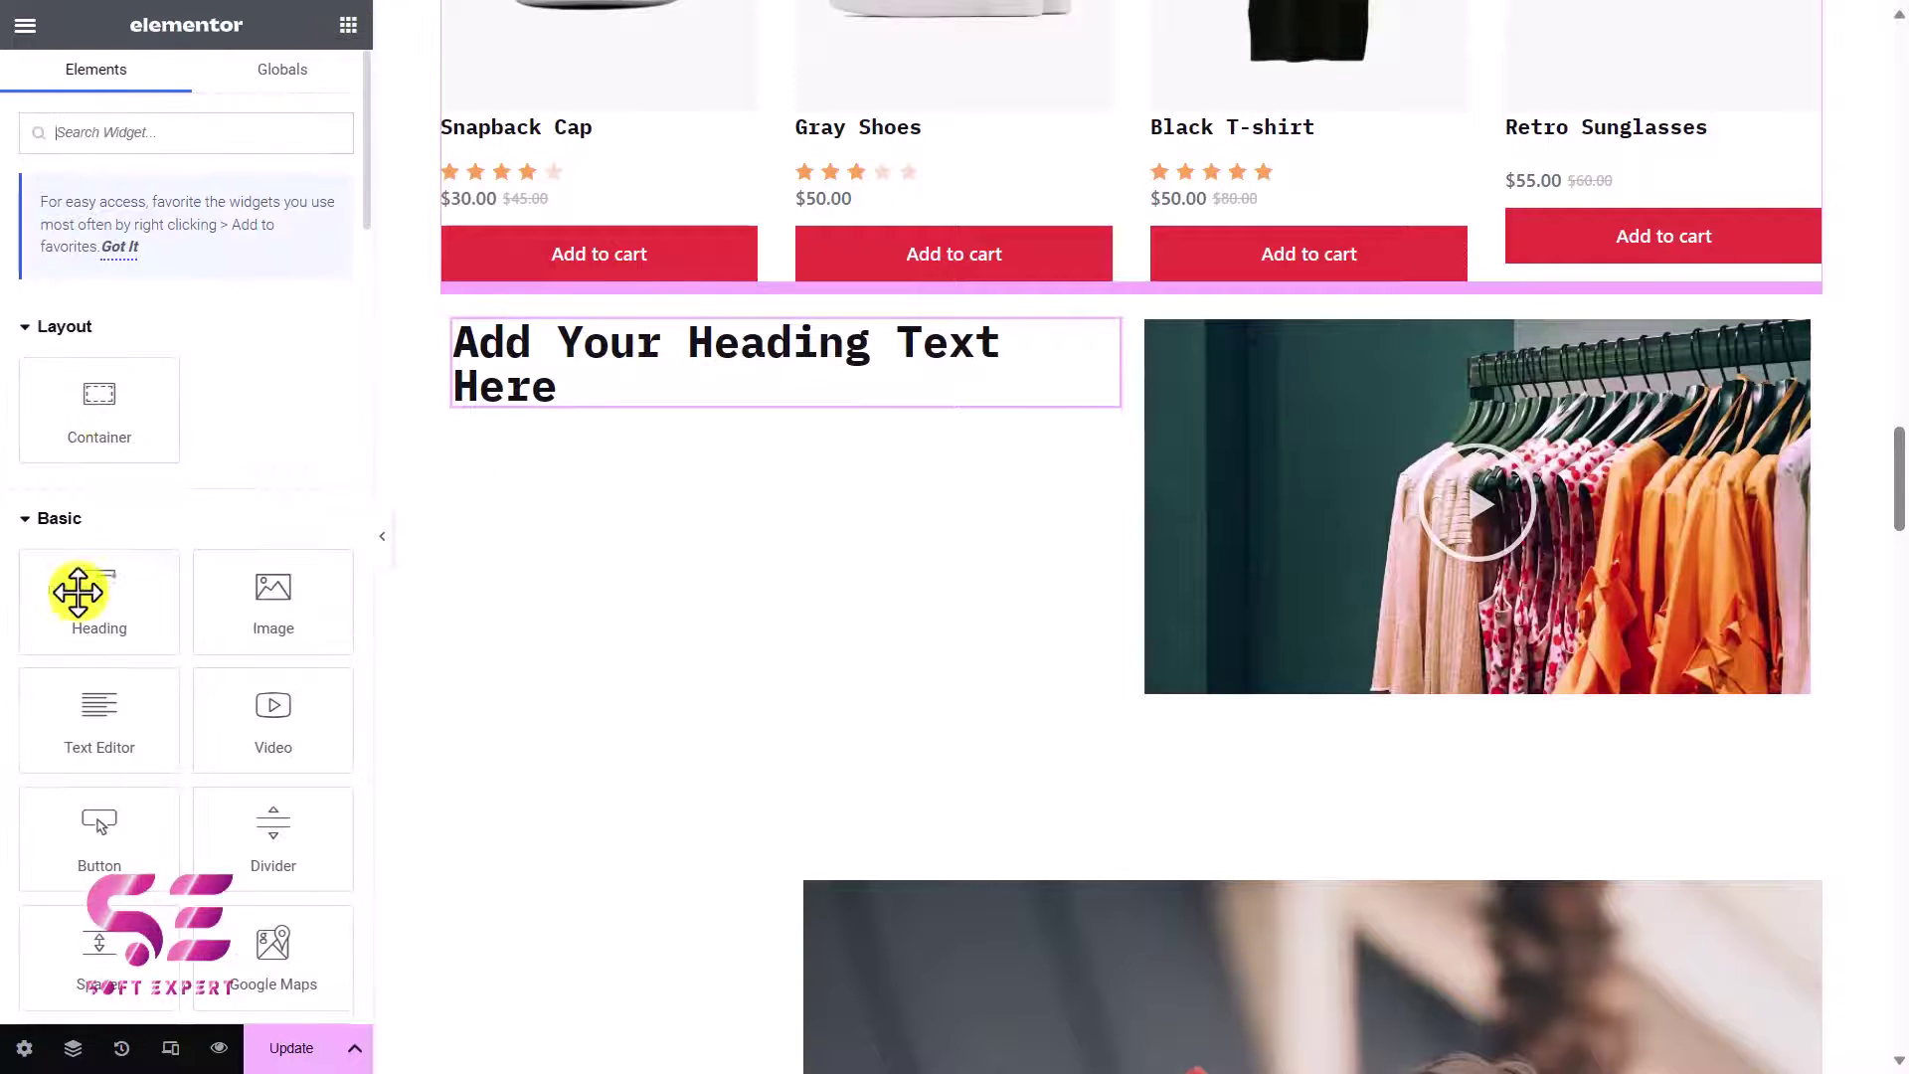
left_click_drag(93, 714, 517, 393)
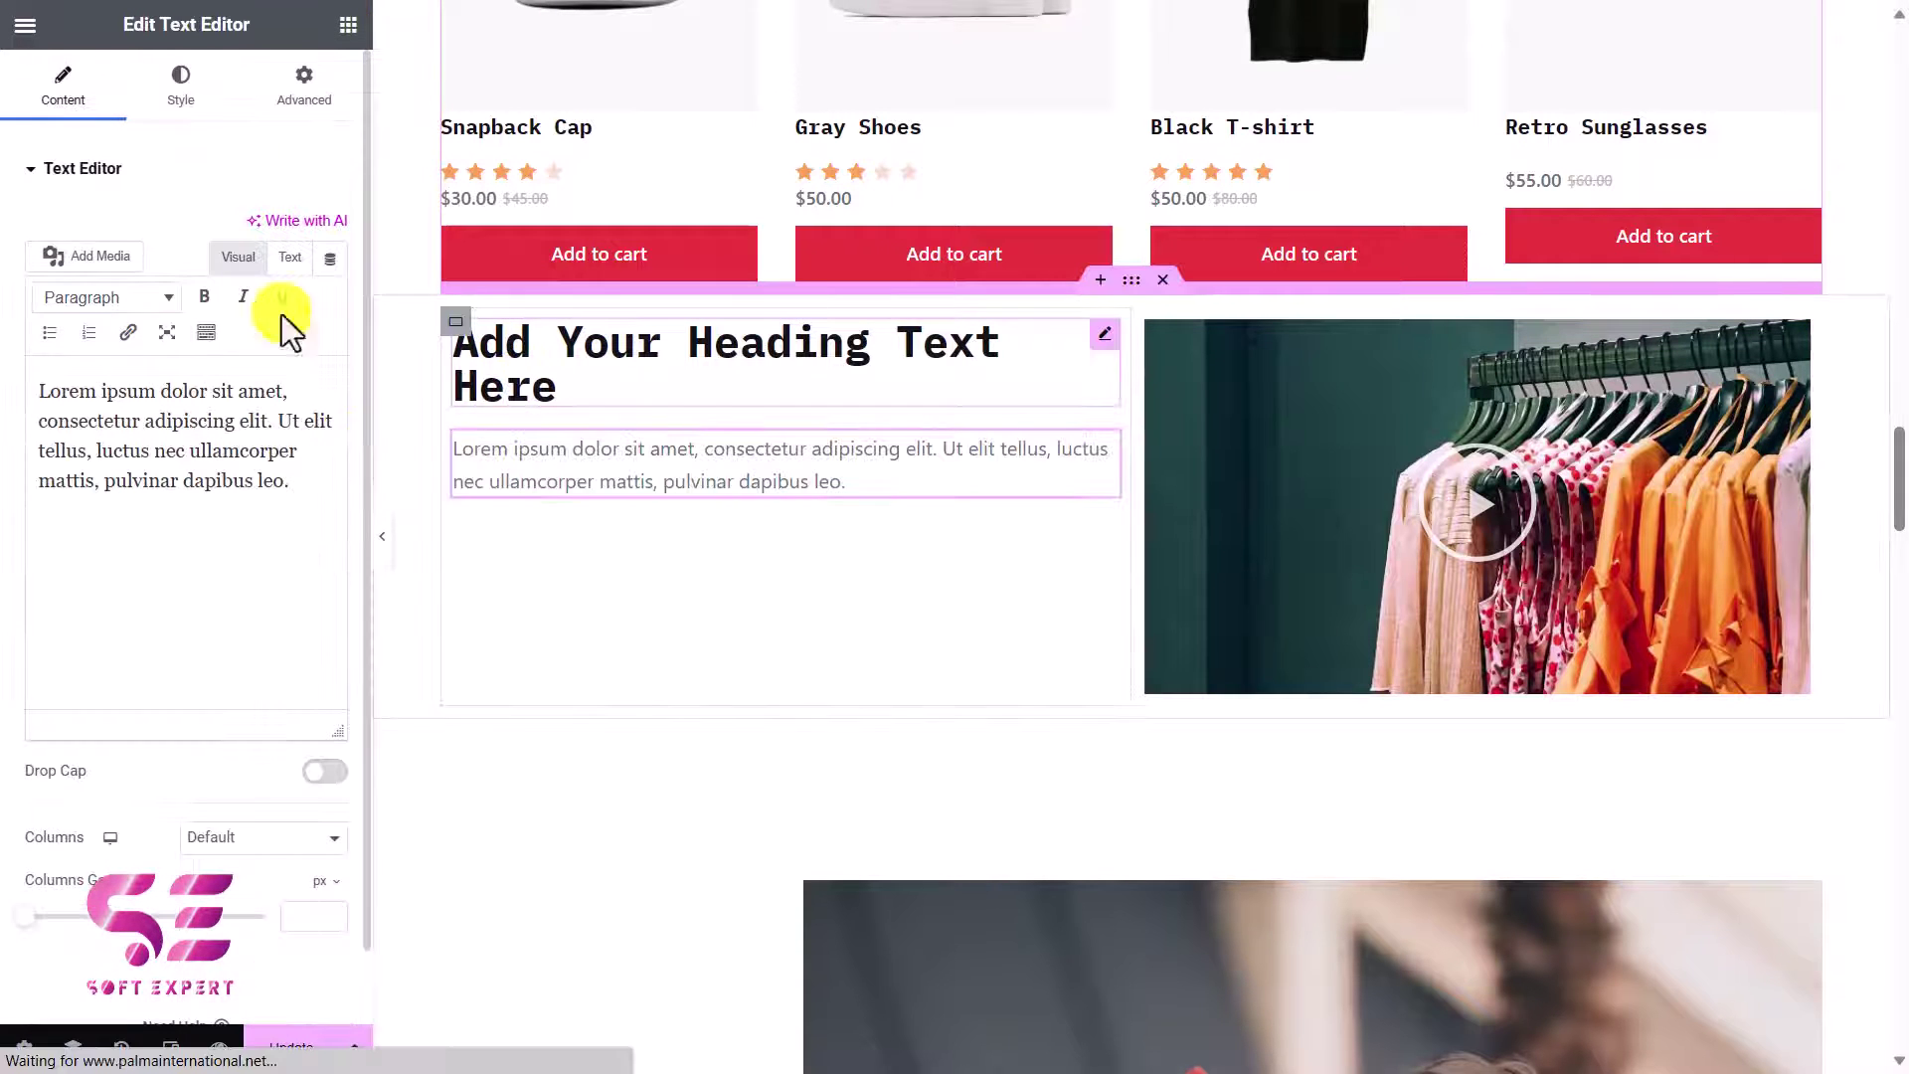
left_click(346, 26)
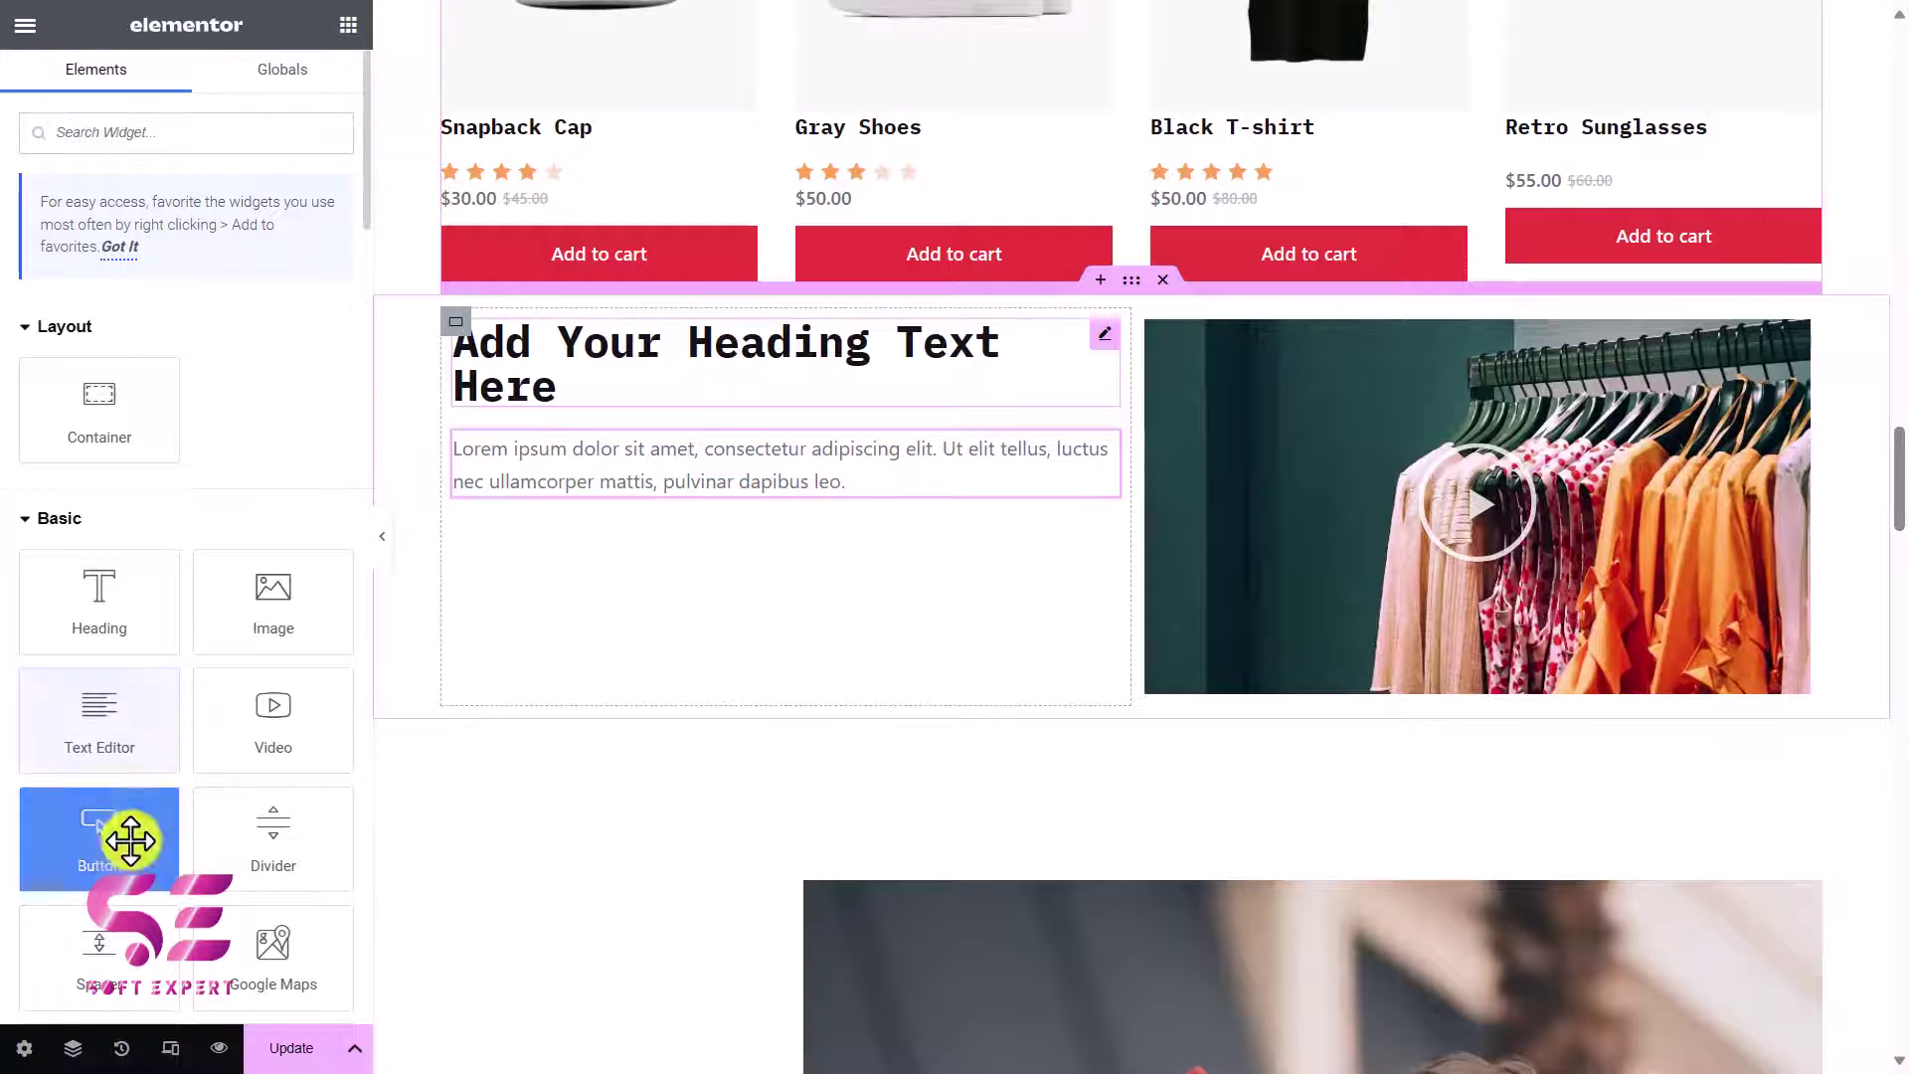
left_click_drag(128, 837, 472, 585)
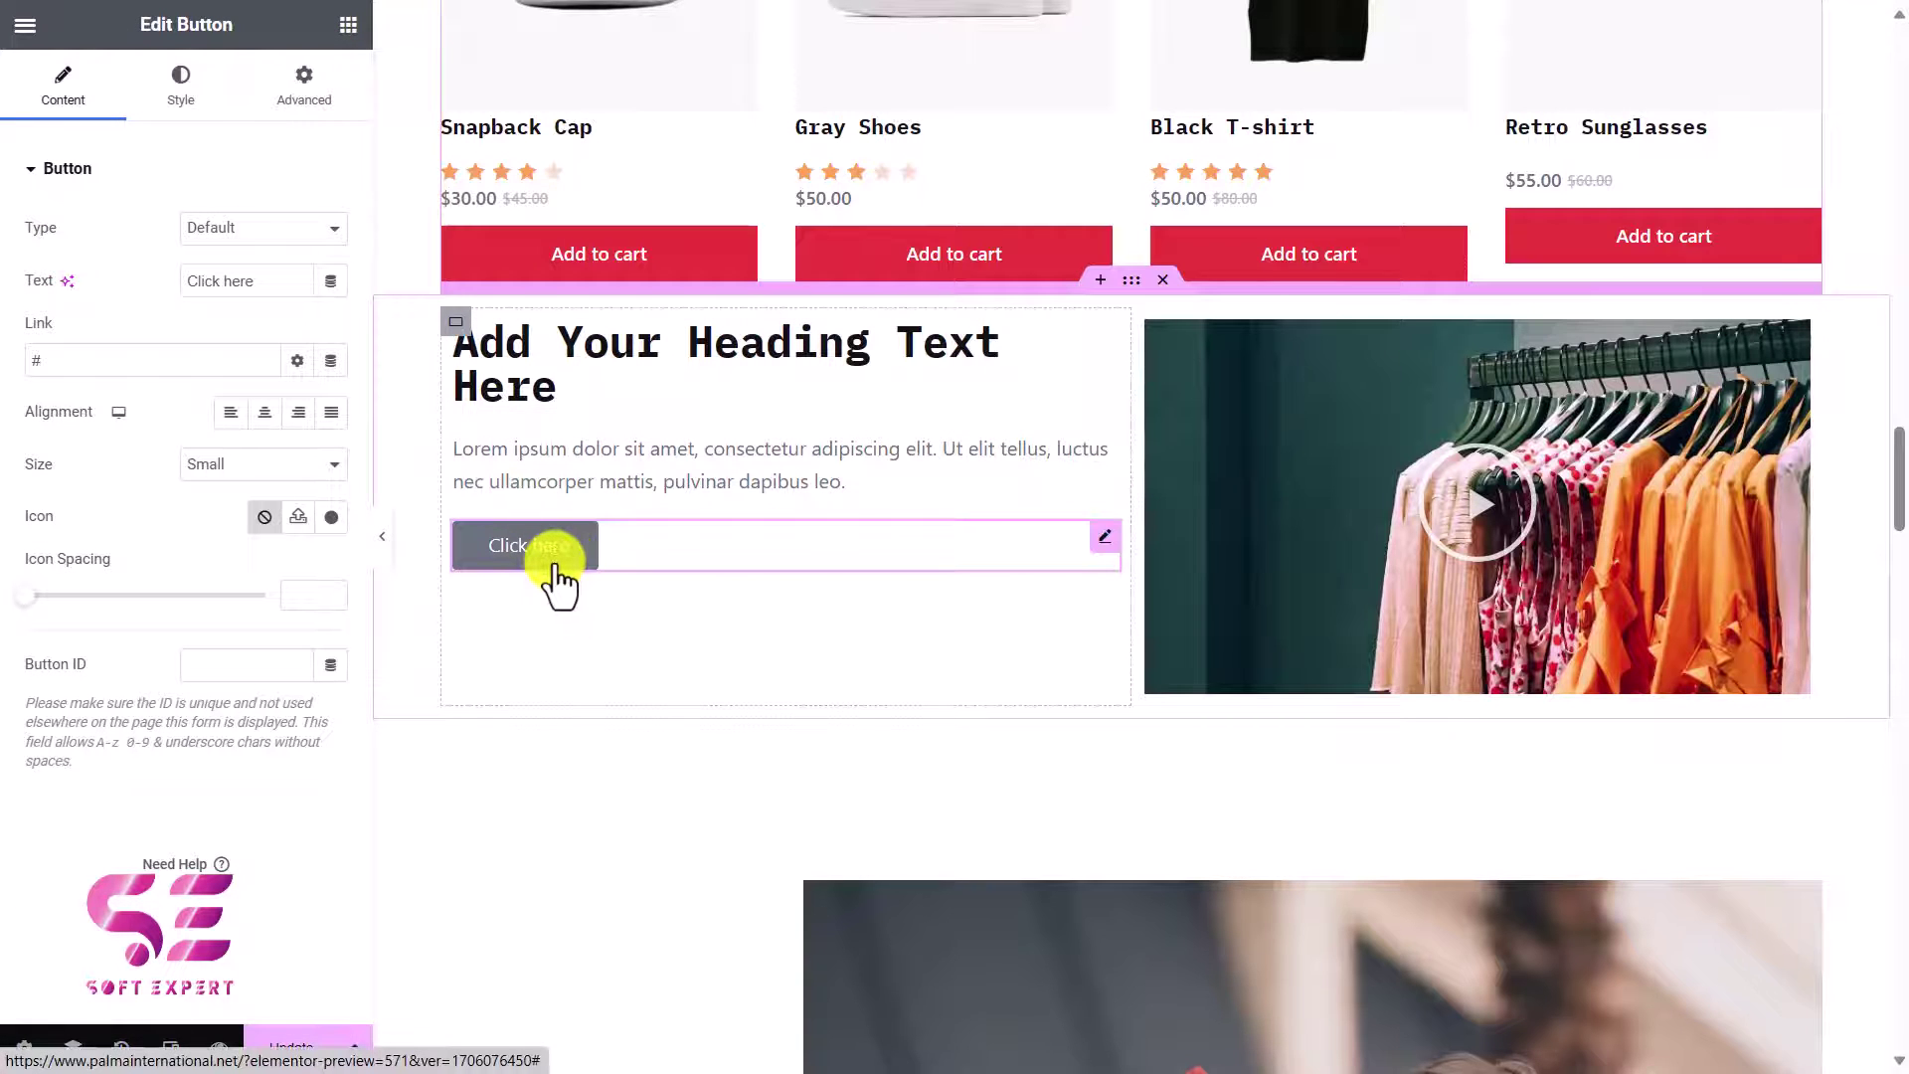
Set the new button's background to Theme Palette Color 1 and its size to Large
left_click(197, 99)
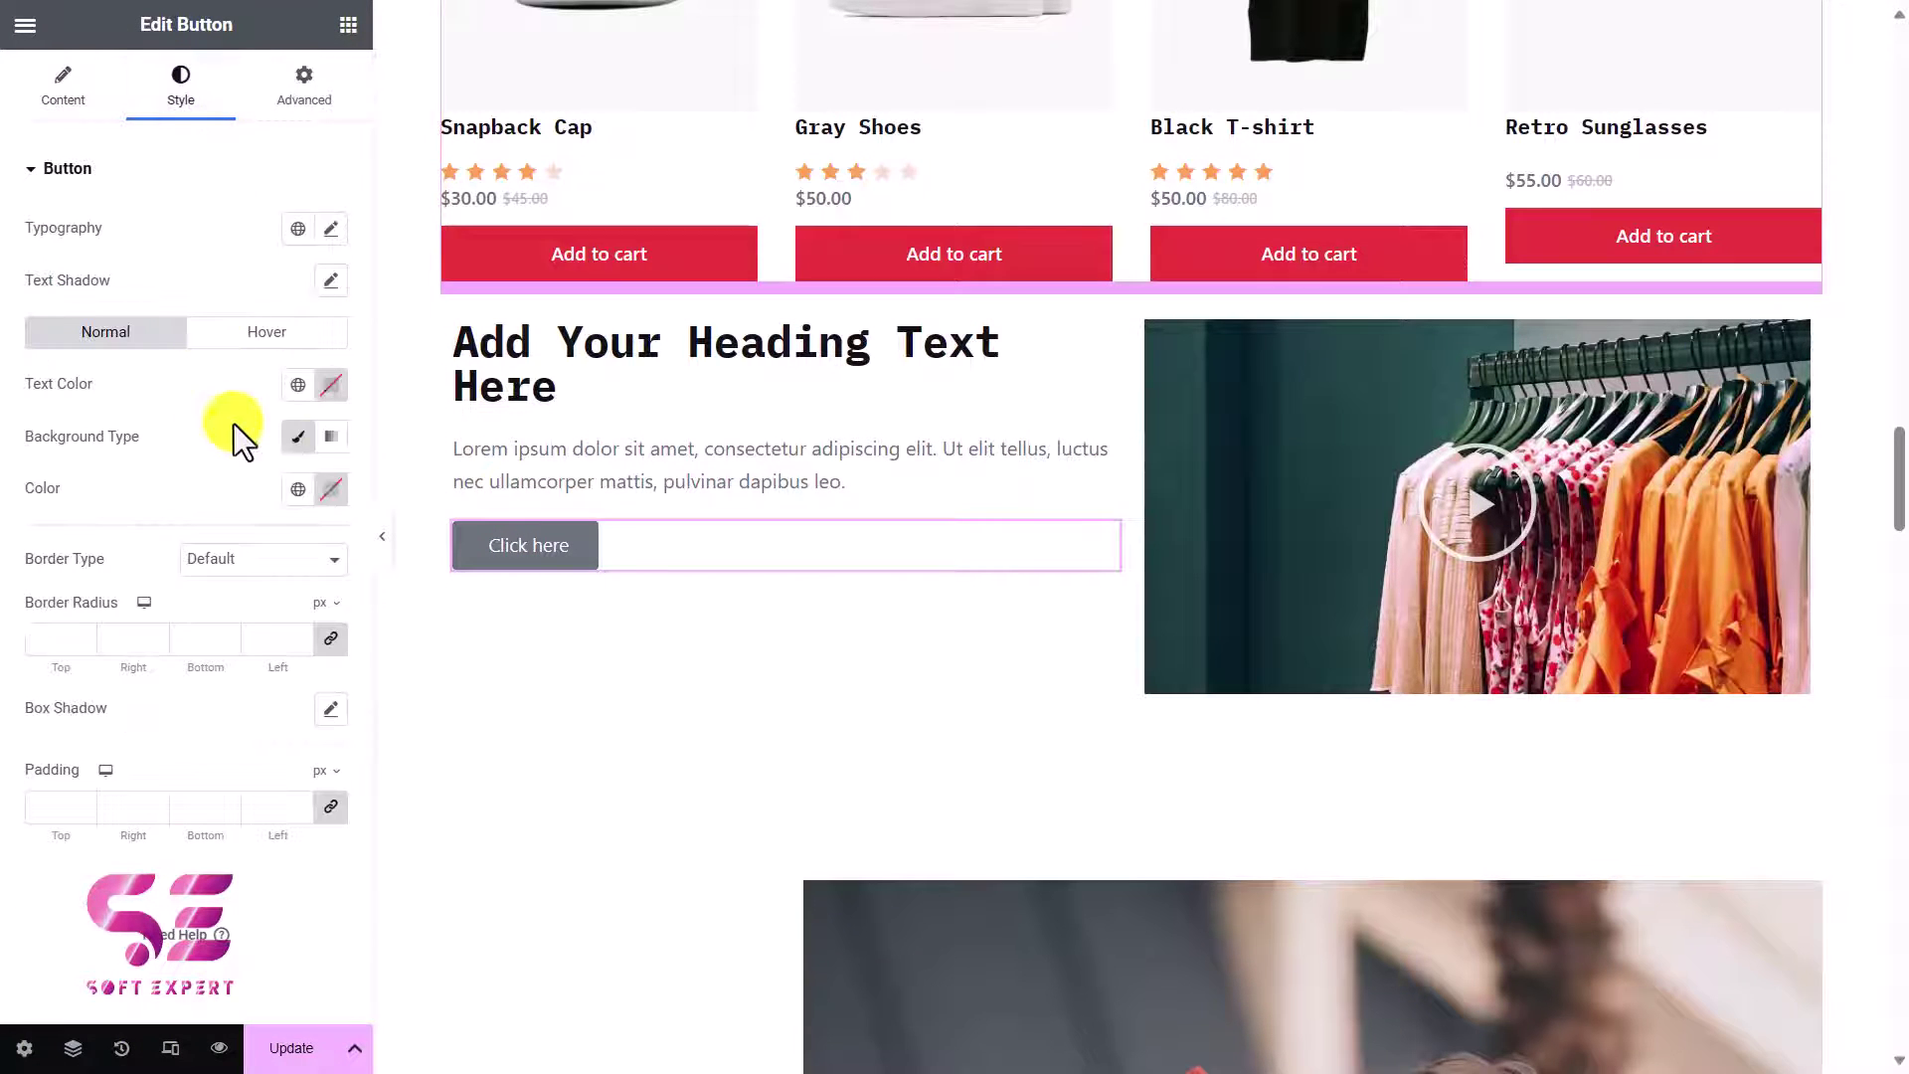
left_click(298, 488)
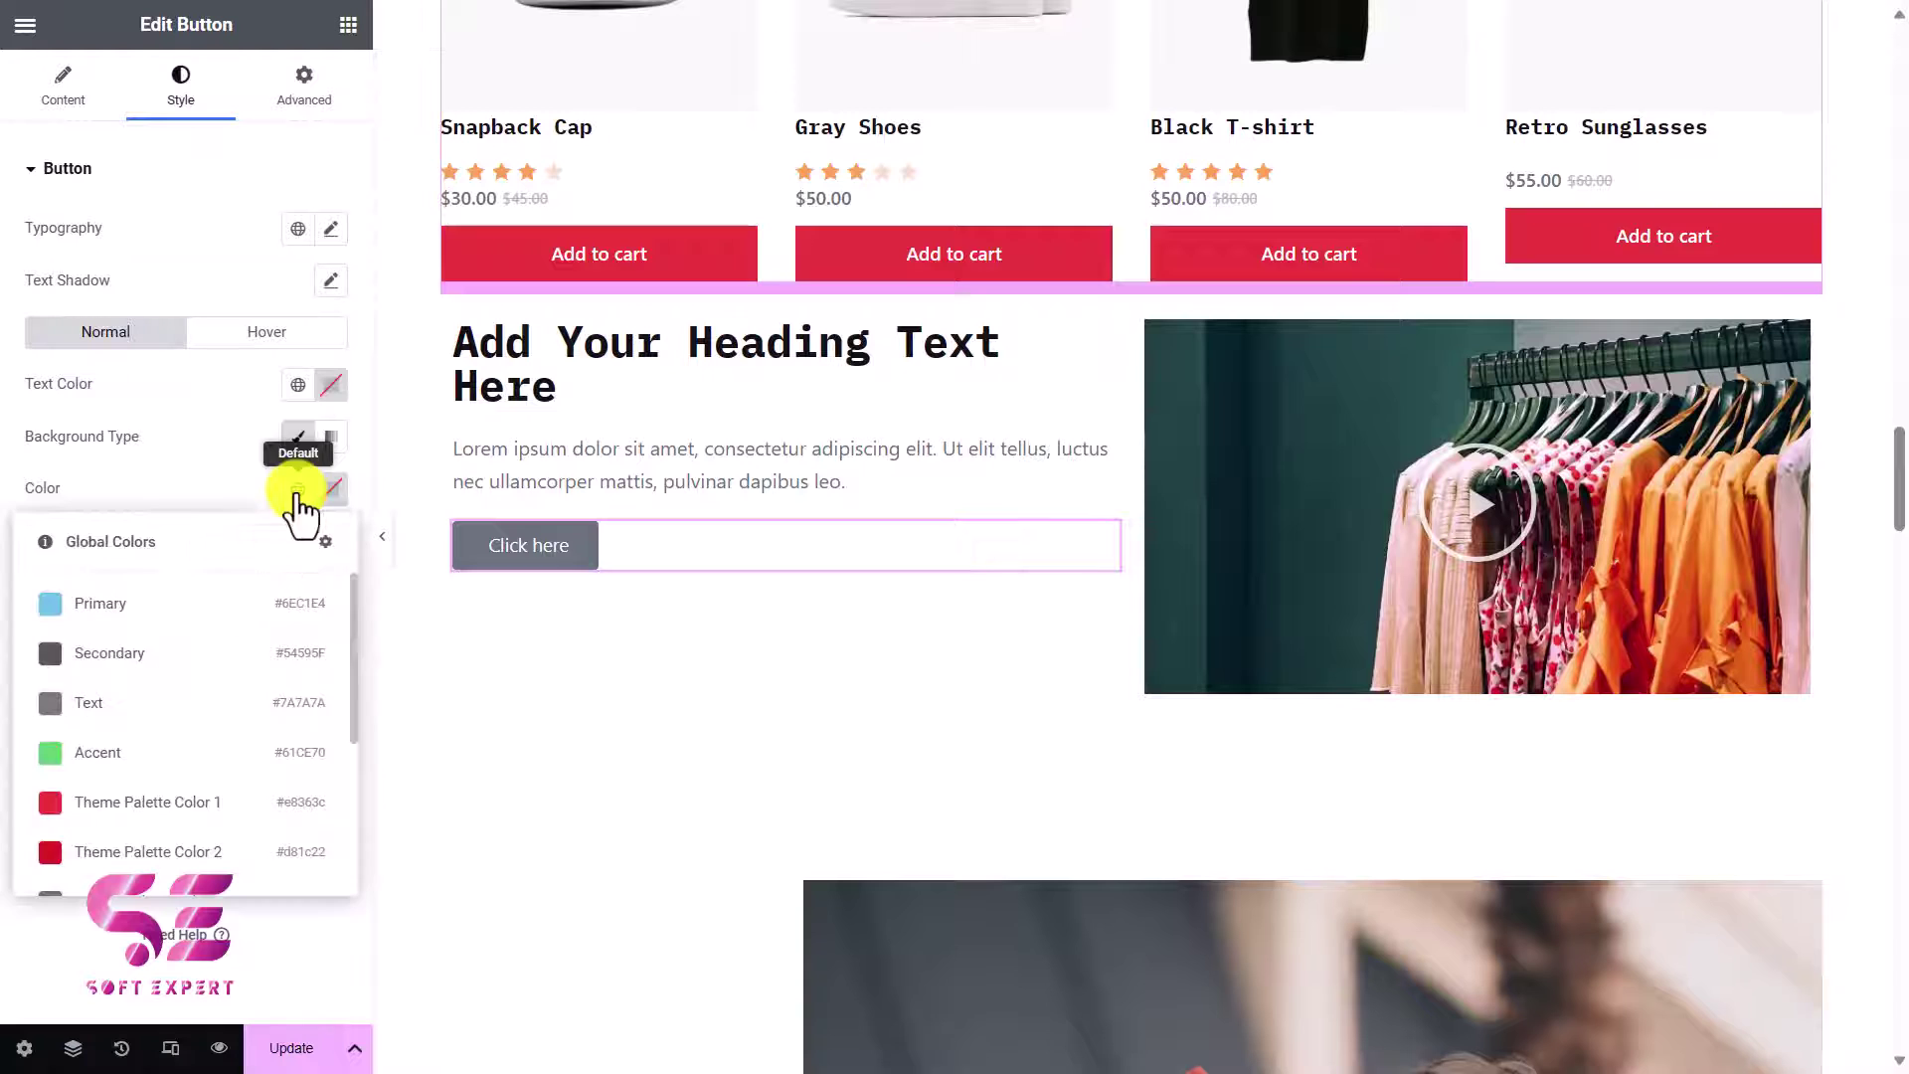
left_click(154, 801)
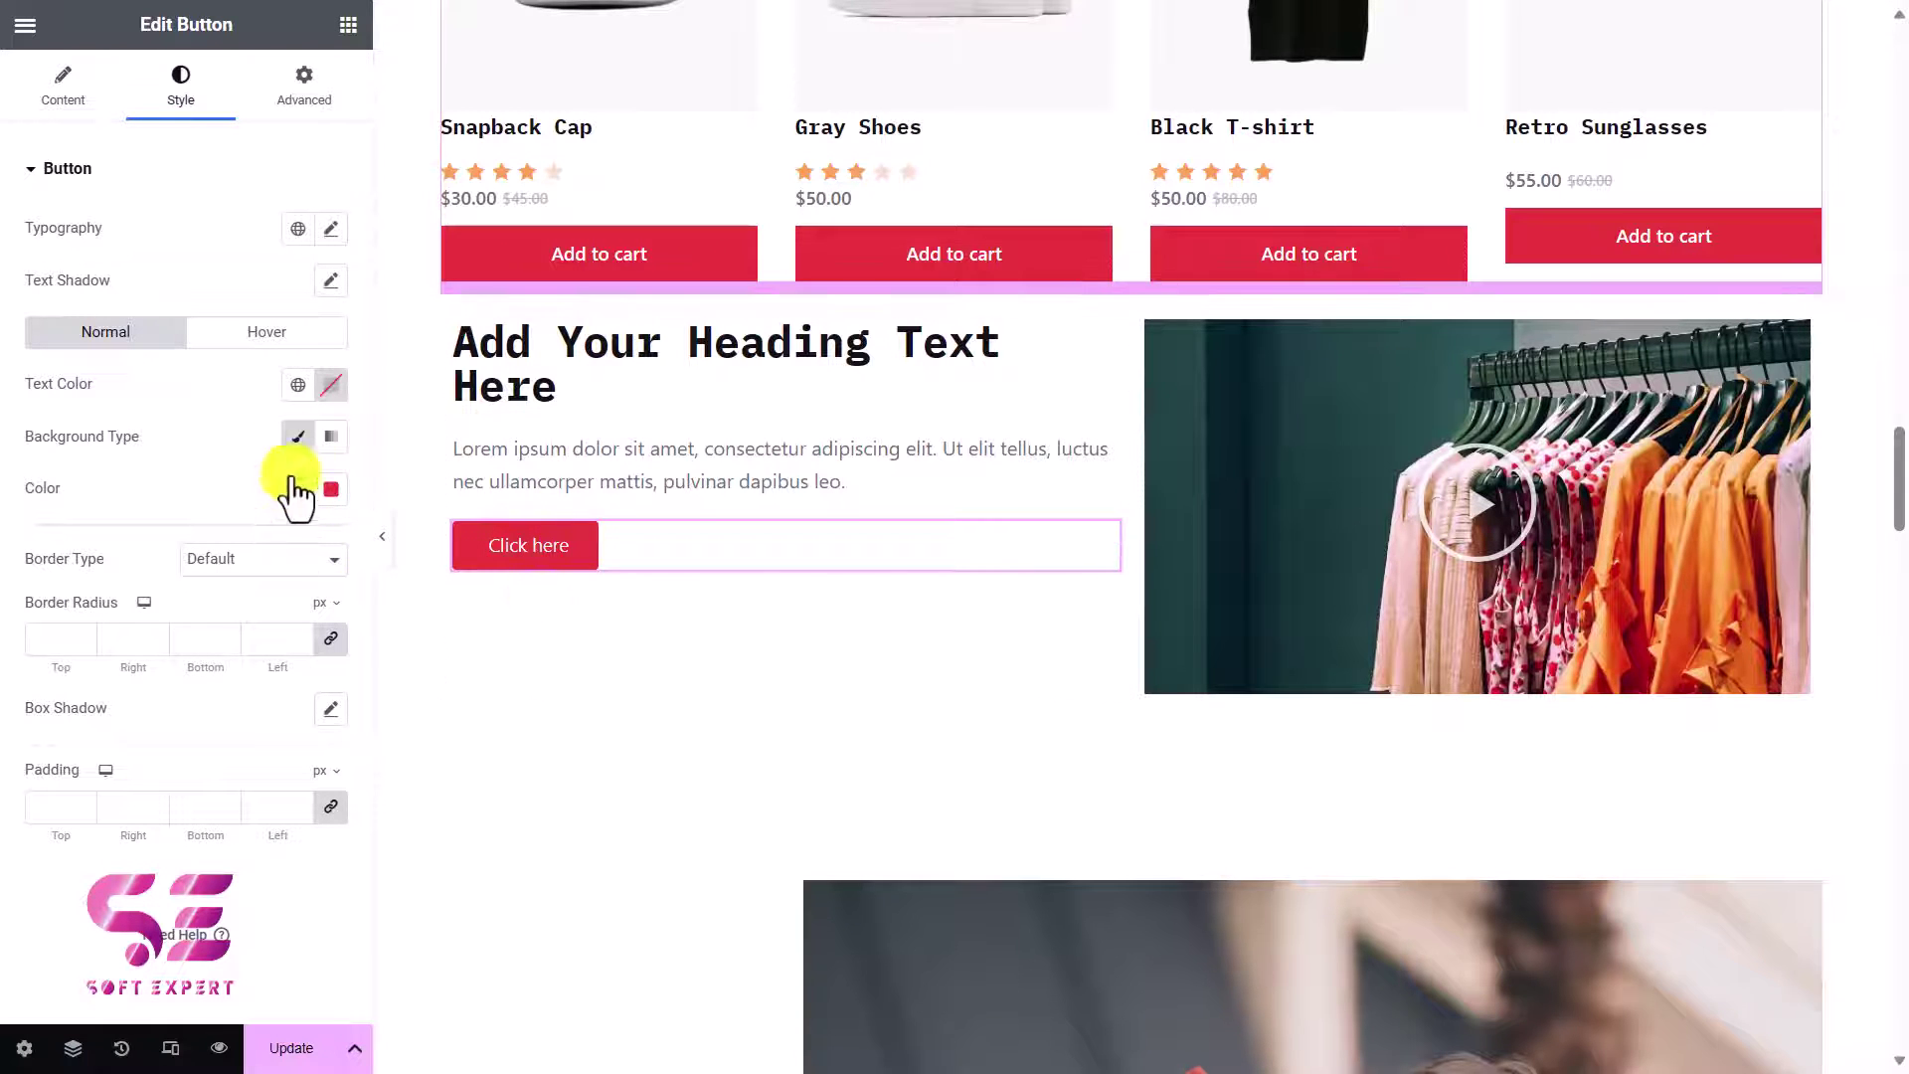
left_click(93, 112)
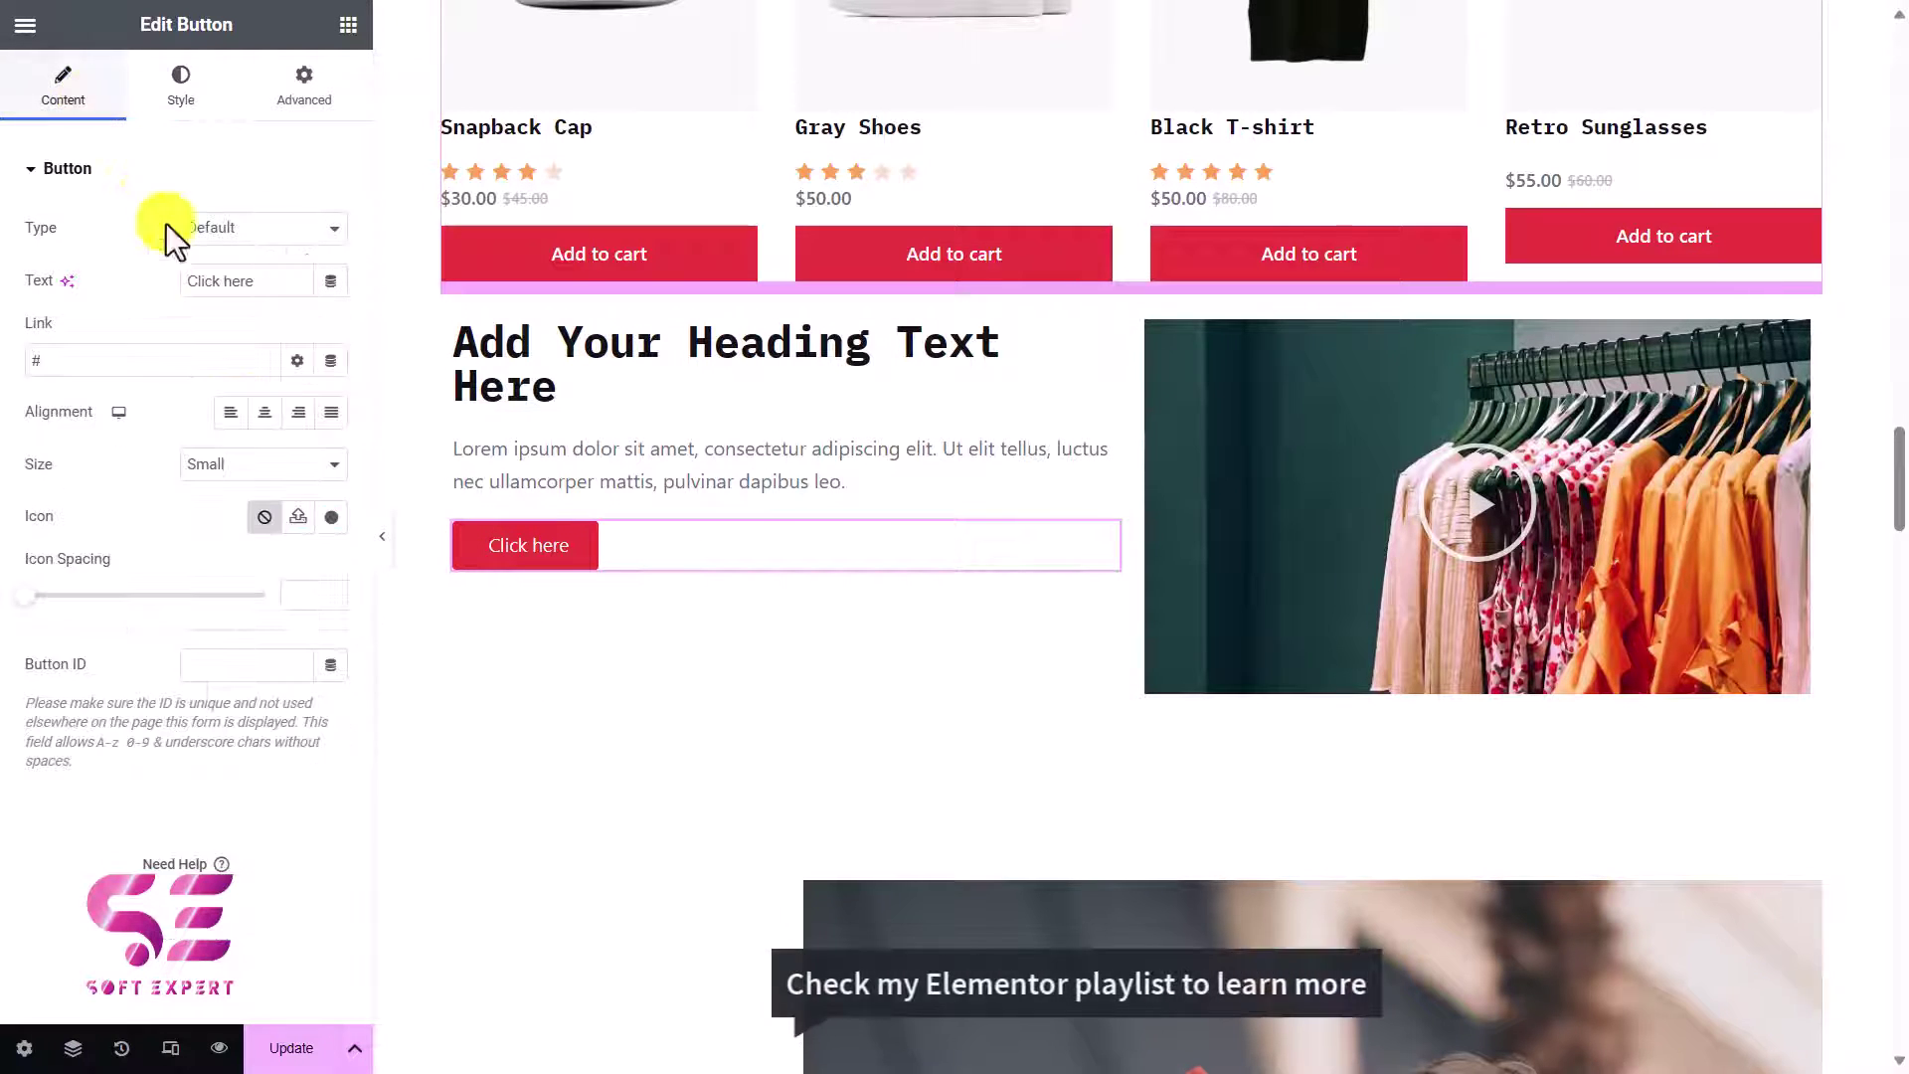
left_click(238, 465)
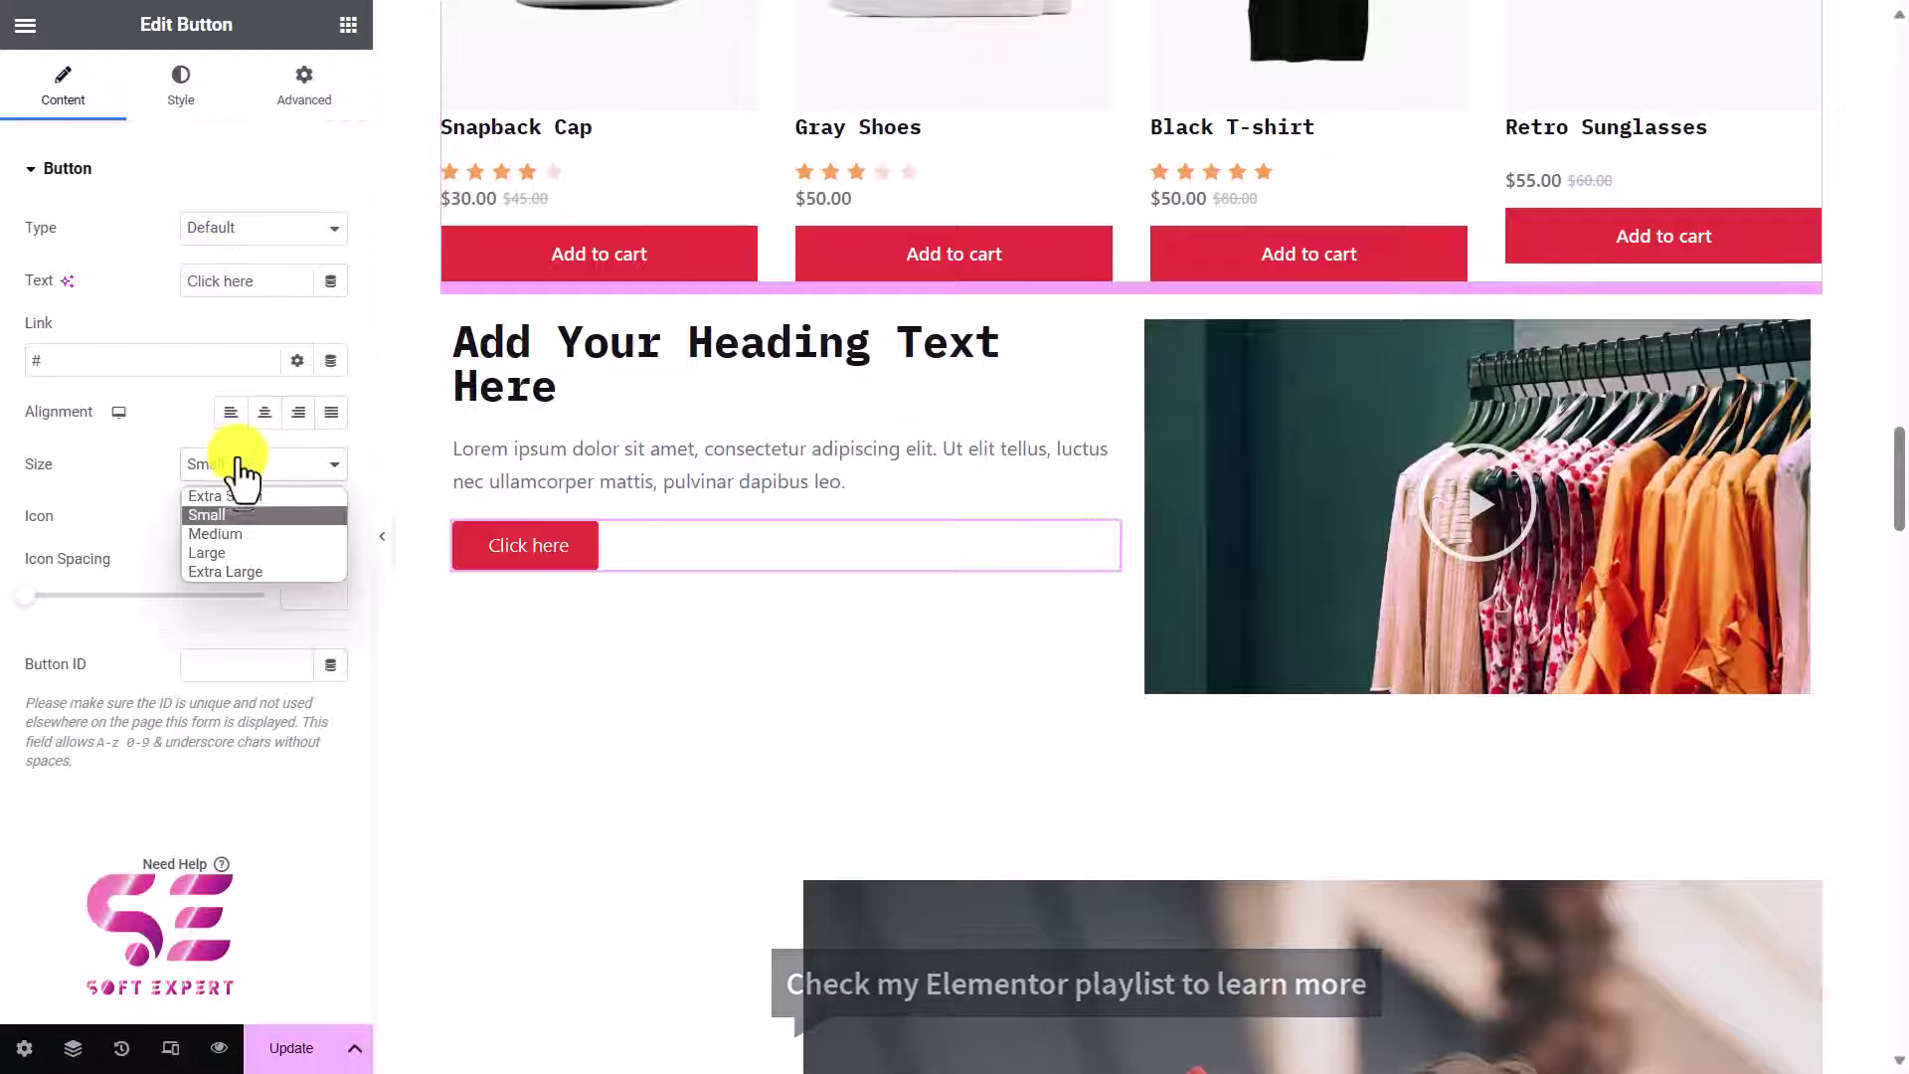
left_click(222, 549)
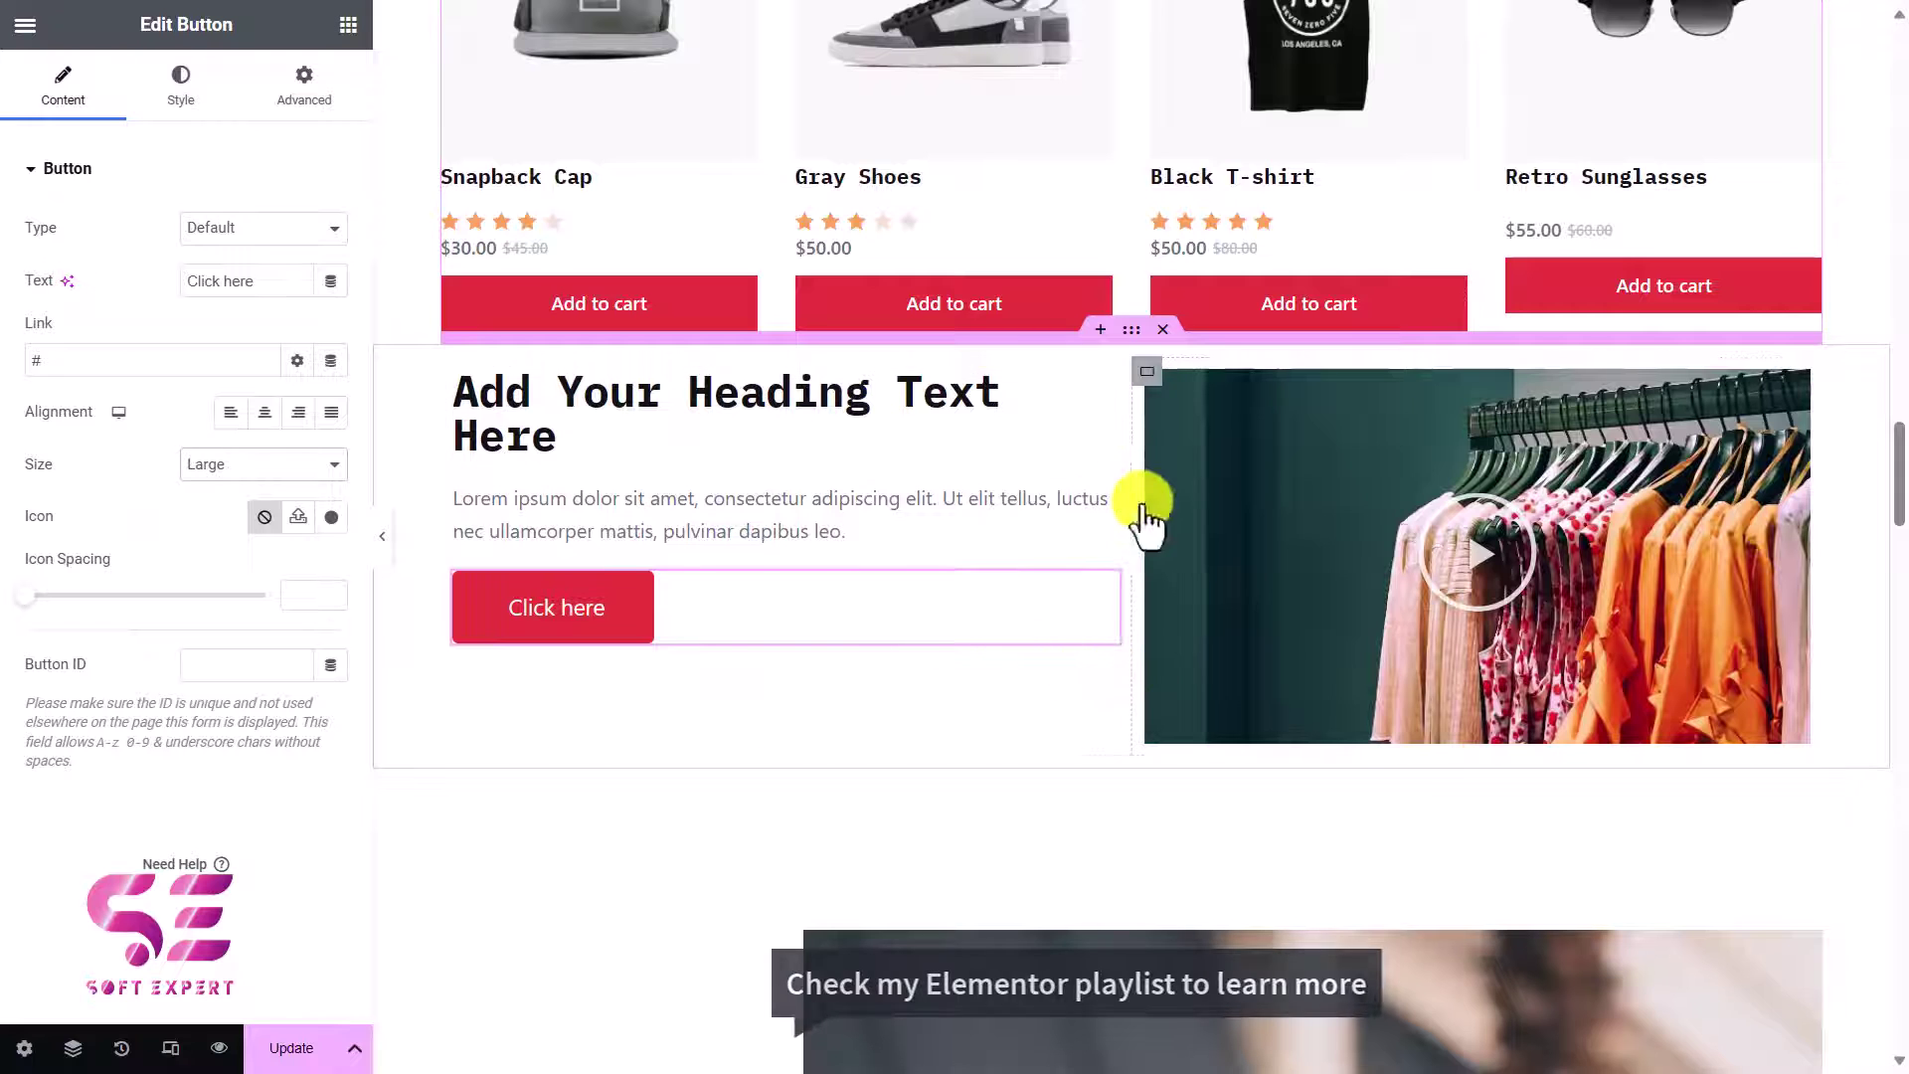
Browse the widget library through the Basic, Pro, General and WooCommerce categories to see which elements are available
left_click(348, 26)
scroll(270, 447, "down", 10)
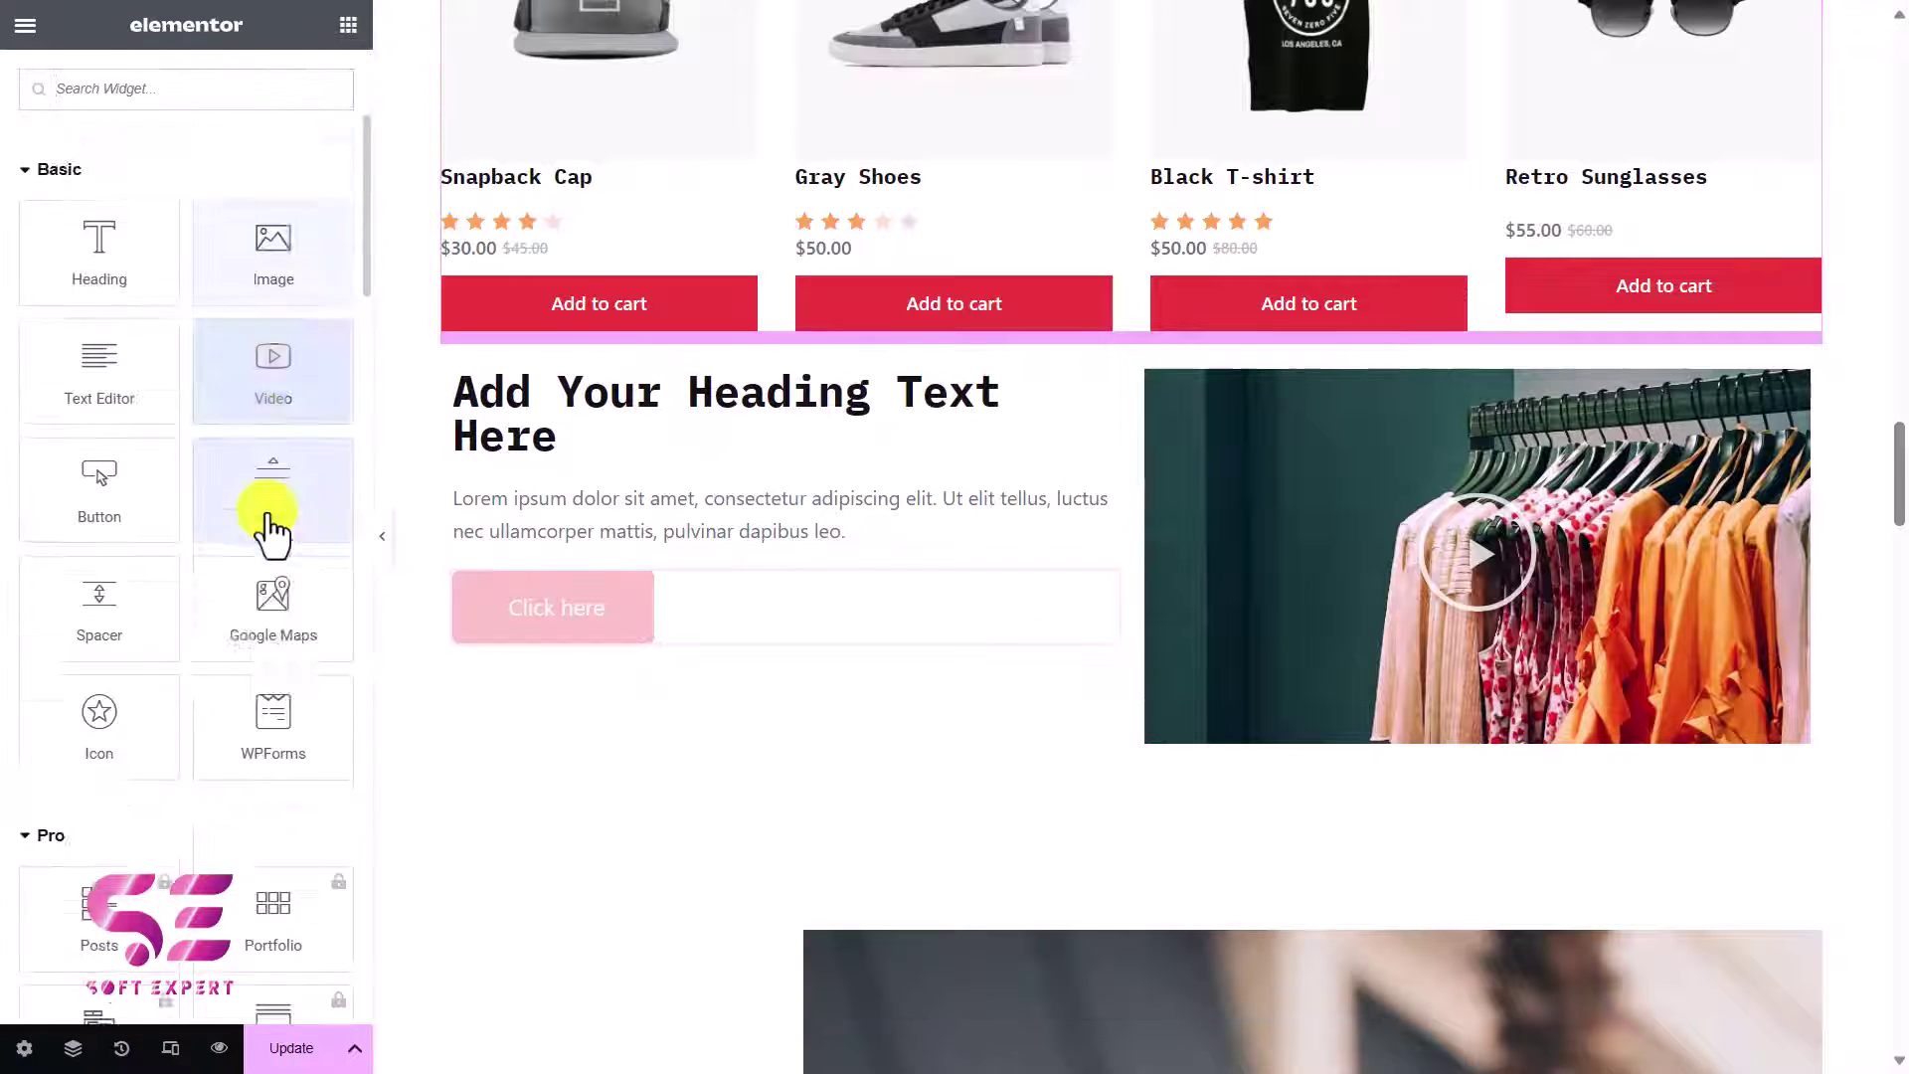
scroll(267, 517, "down", 7)
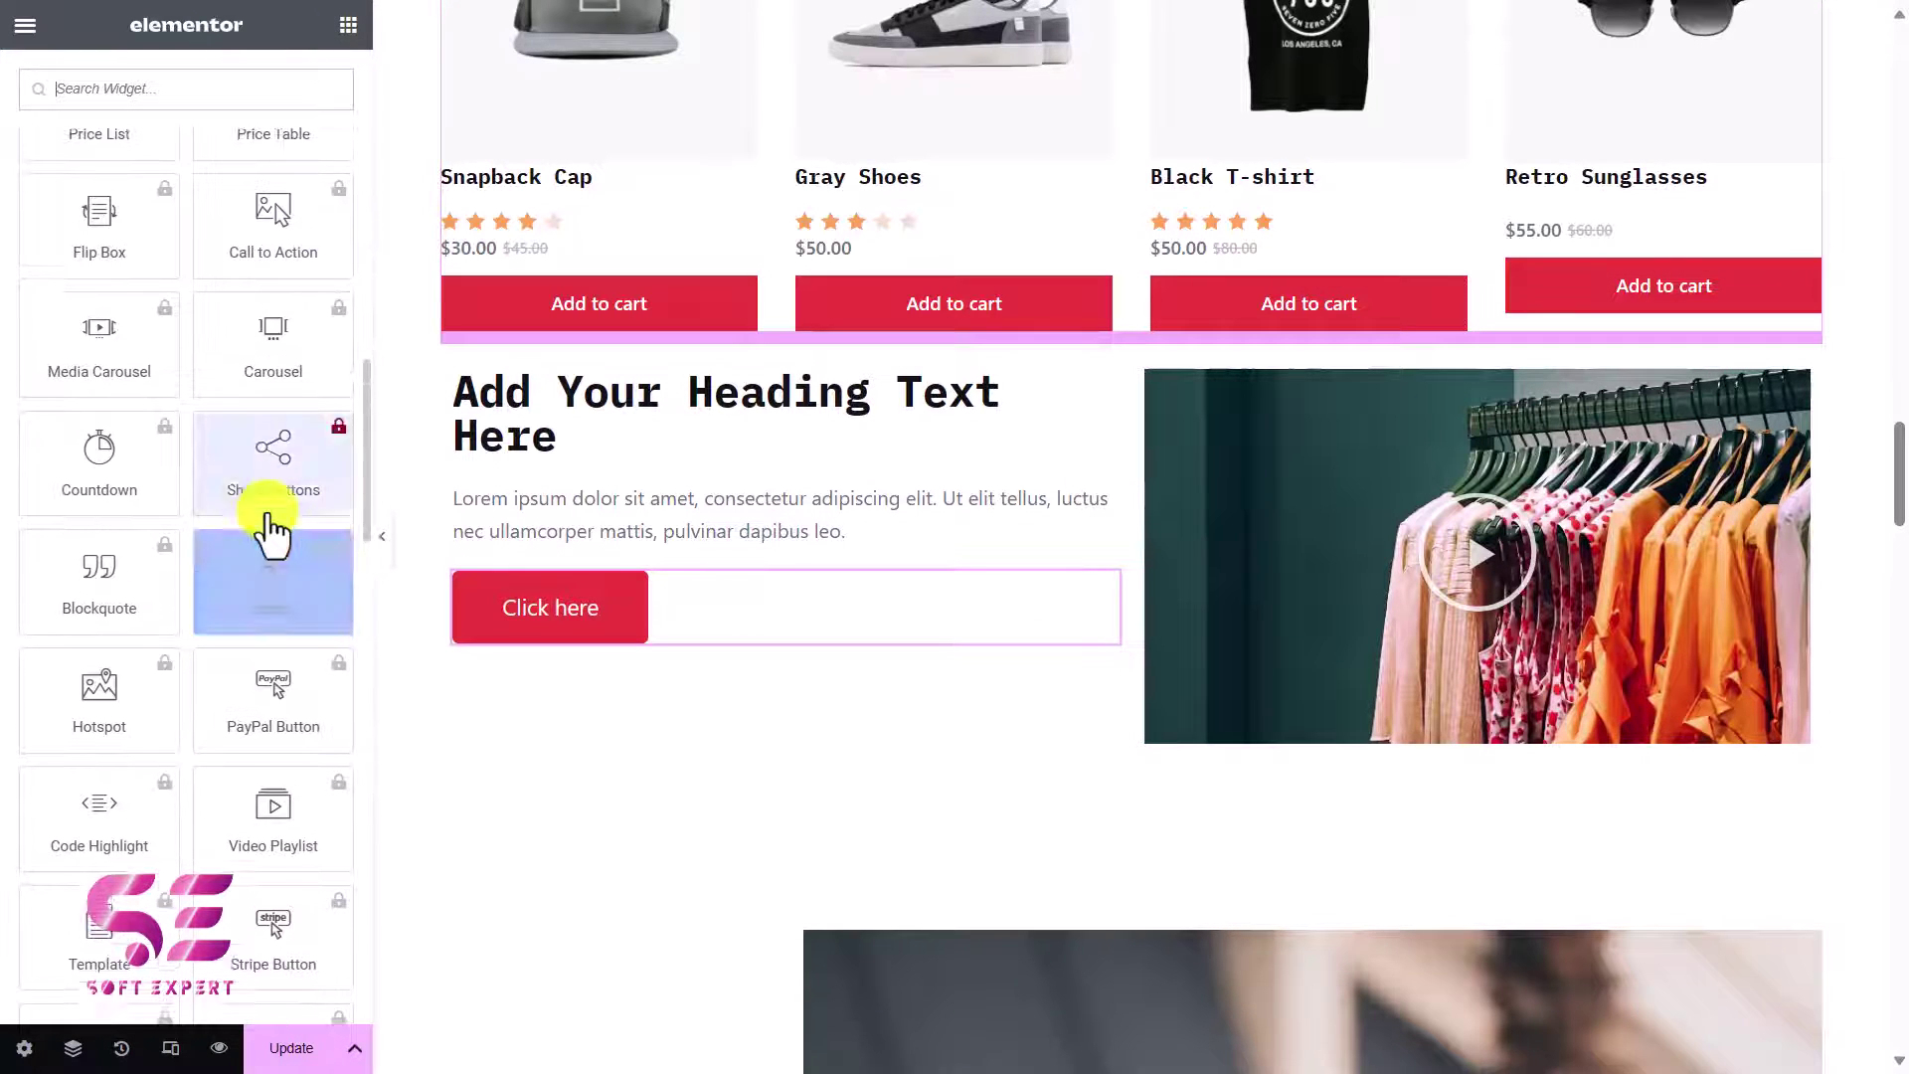
scroll(268, 511, "up", 3)
scroll(191, 264, "up", 4)
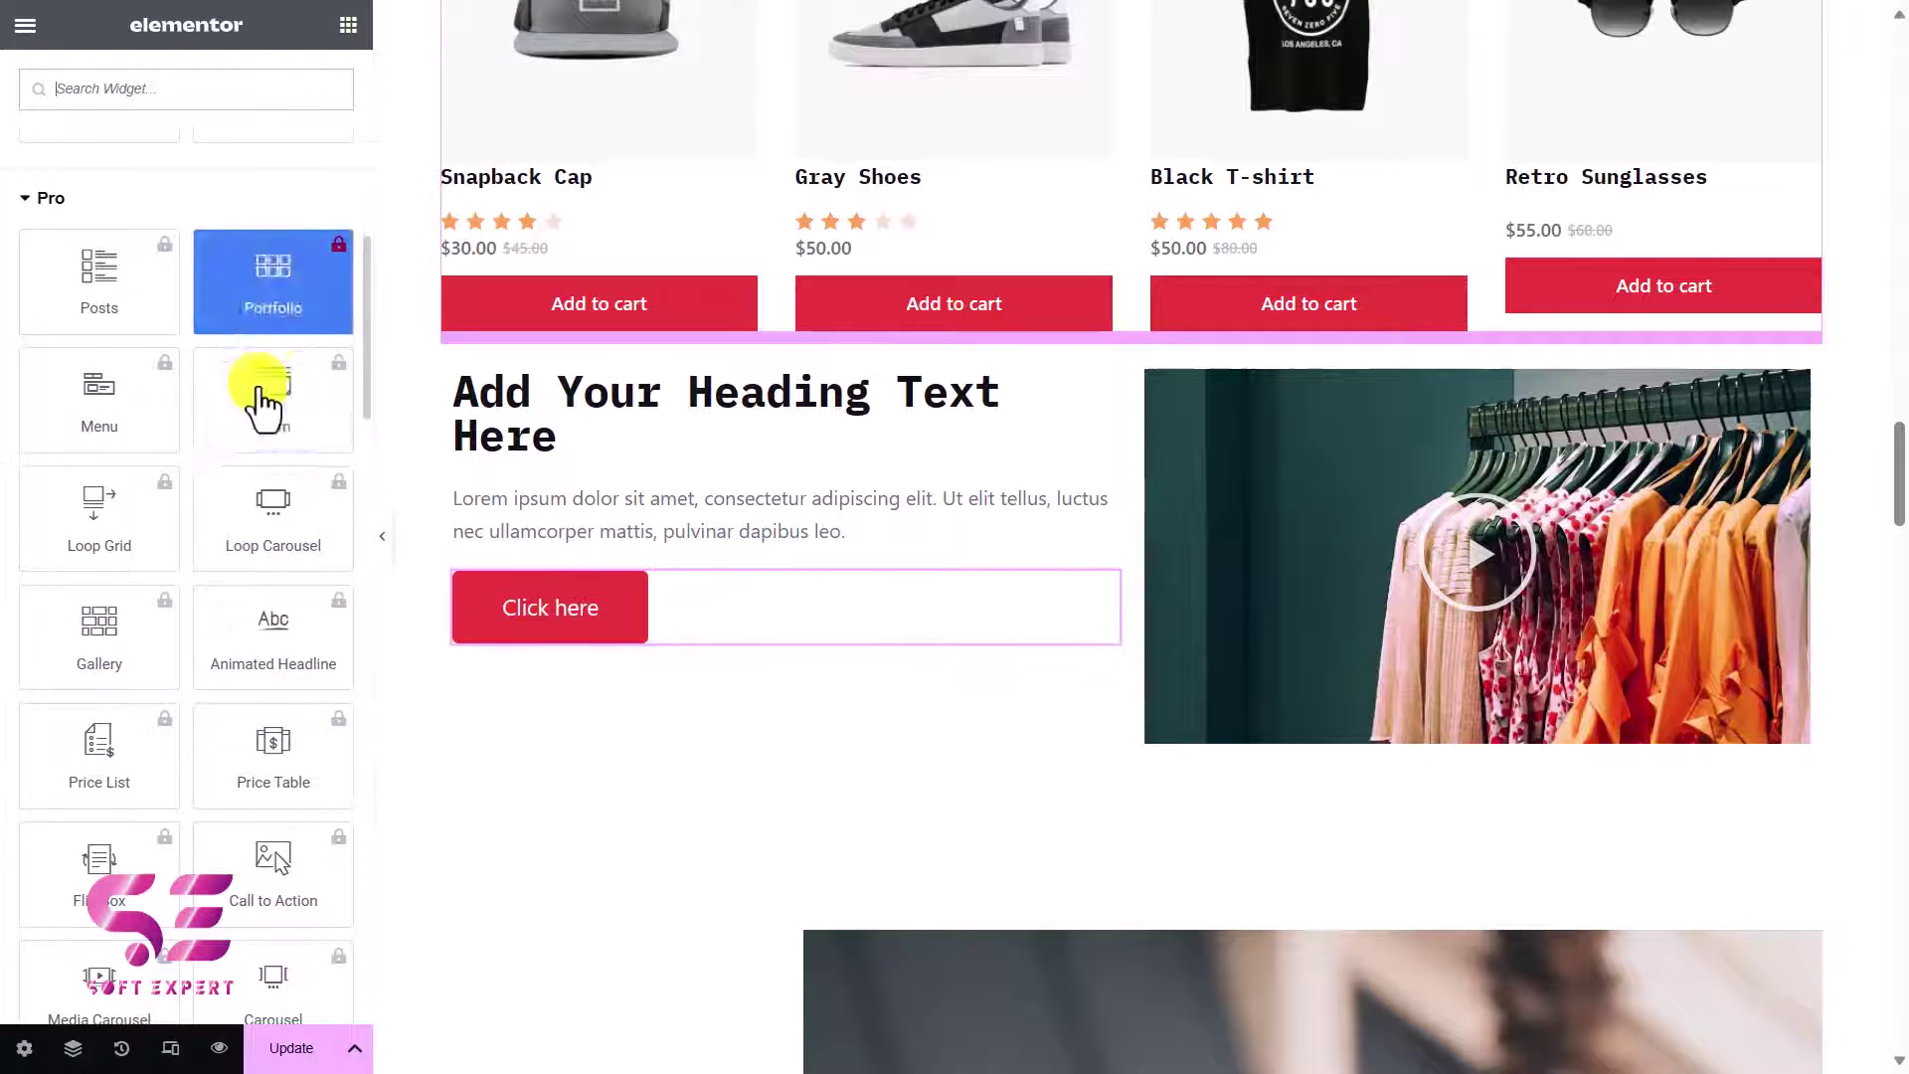
scroll(257, 747, "down", 5)
scroll(256, 747, "down", 10)
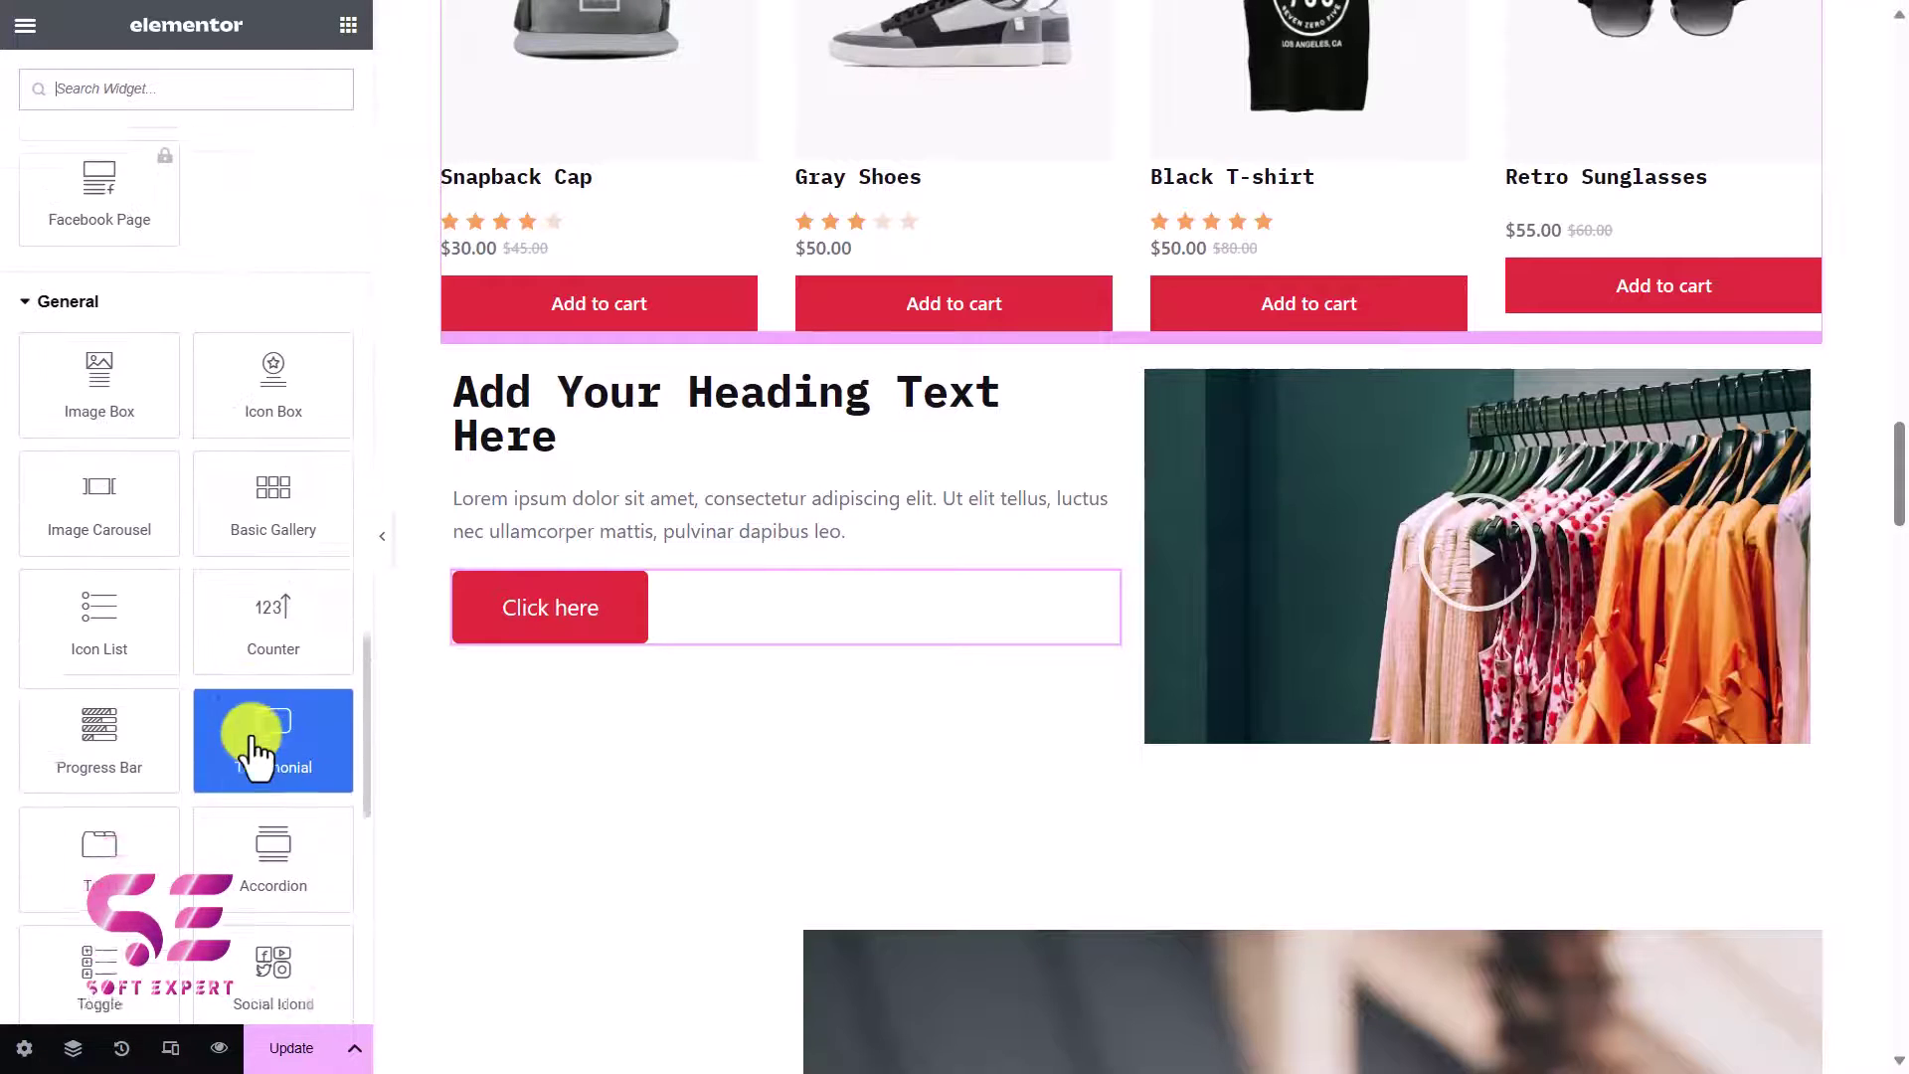
scroll(253, 755, "down", 3)
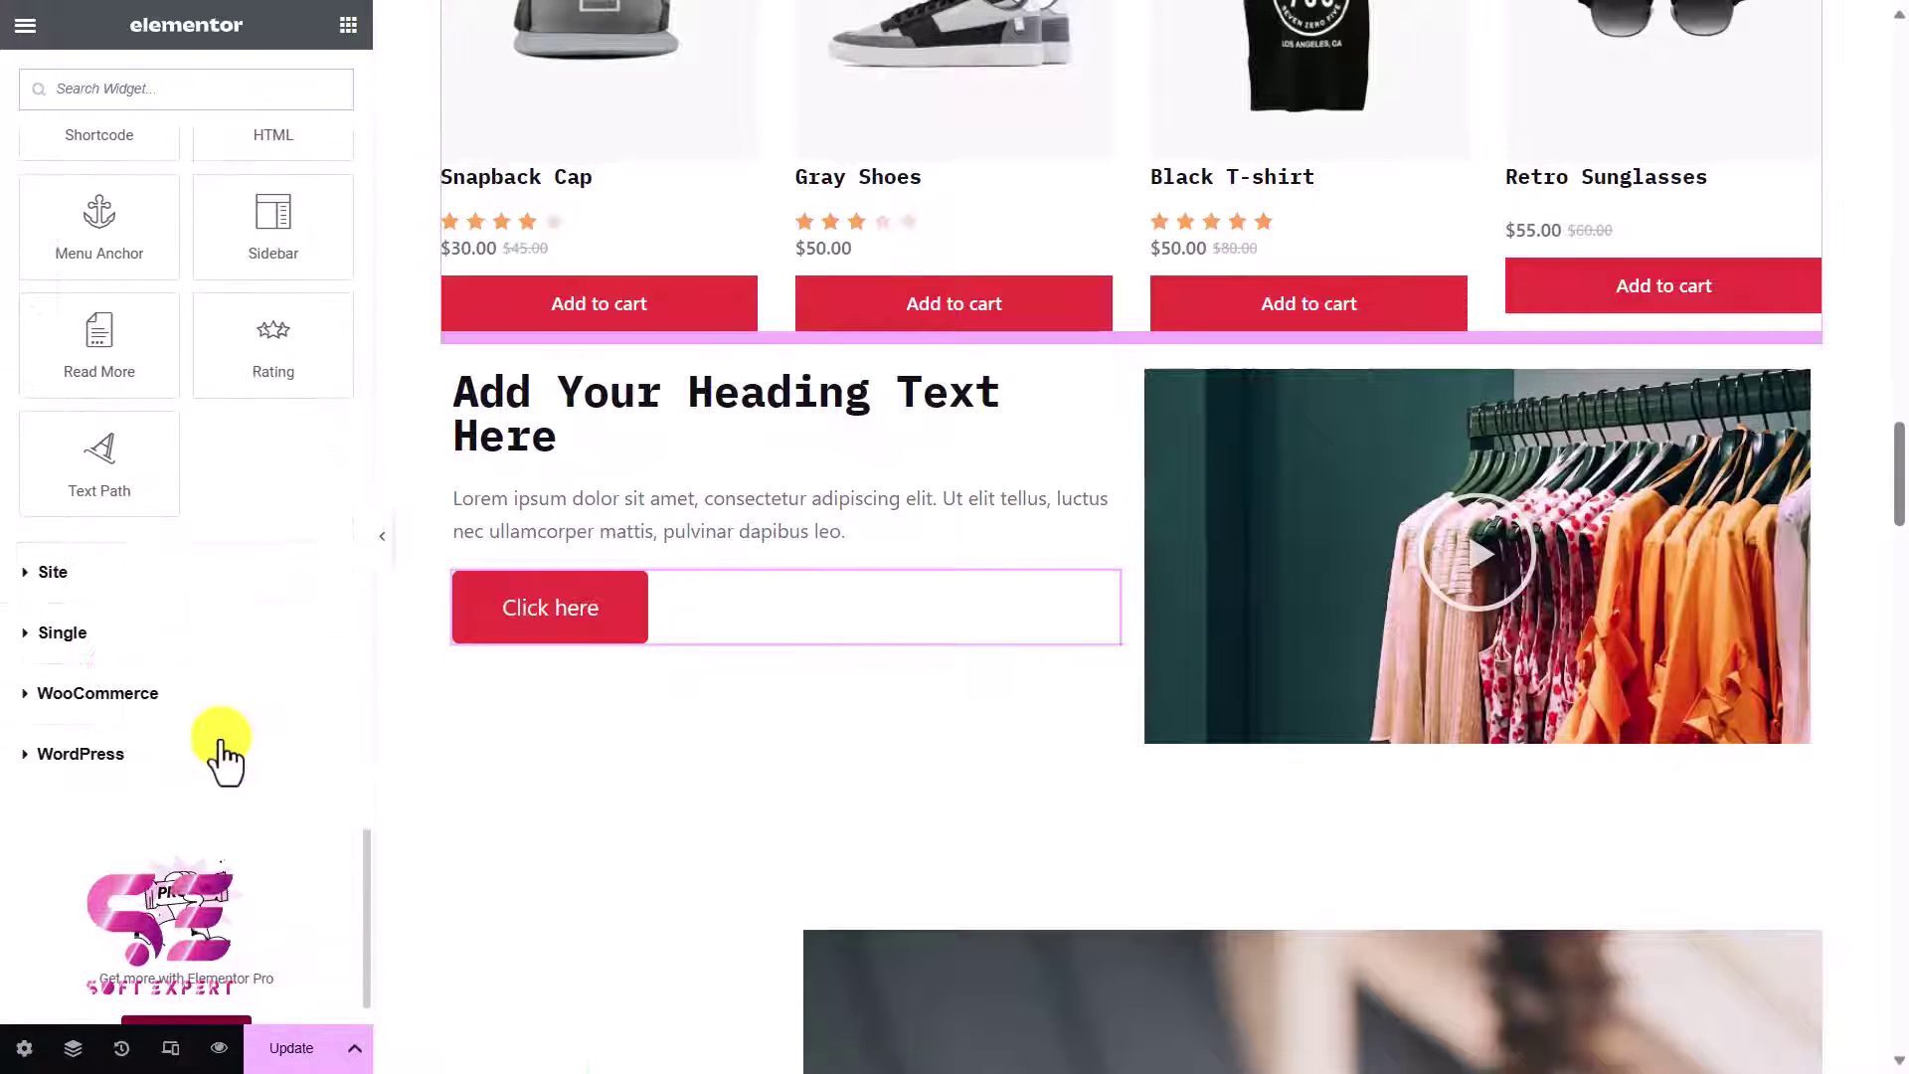
left_click(85, 693)
scroll(84, 693, "up", 10)
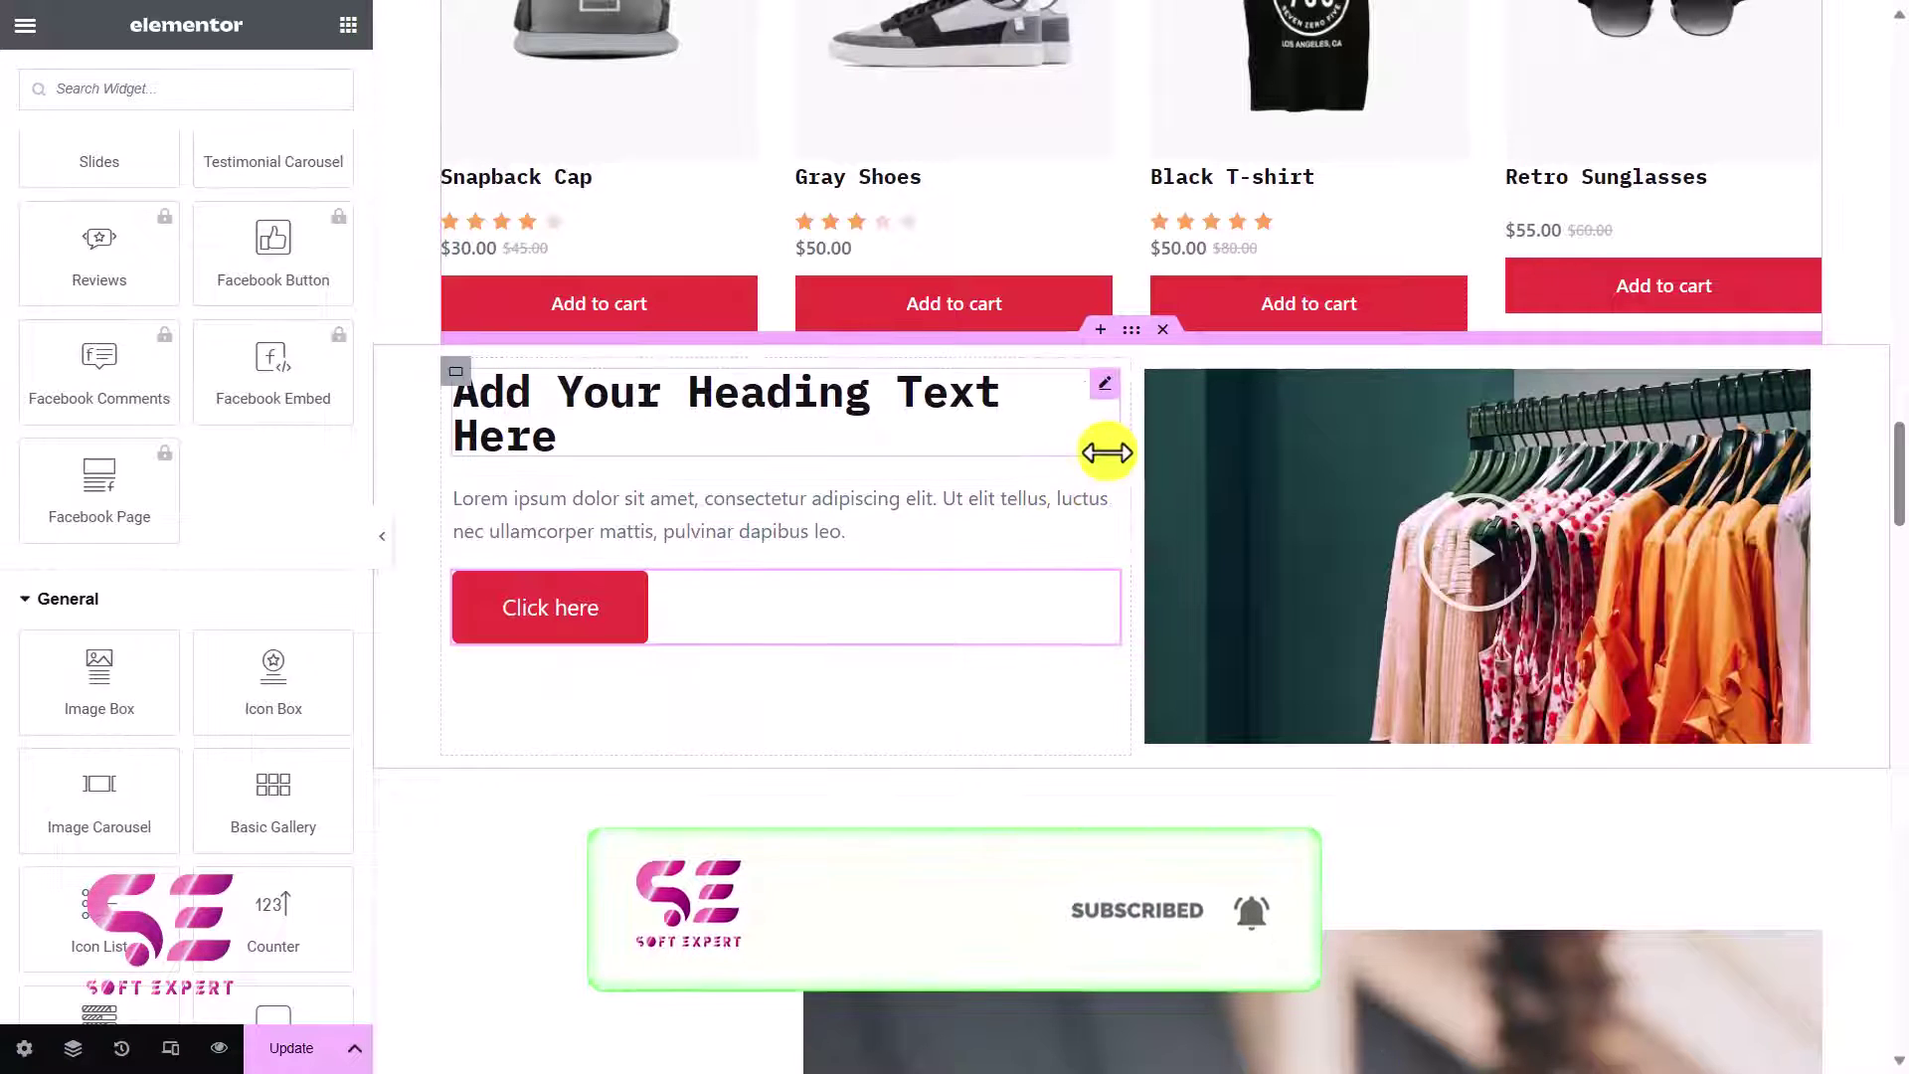
Delete the two-column container with the video above the New Cloth Technologies section
left_click(1161, 331)
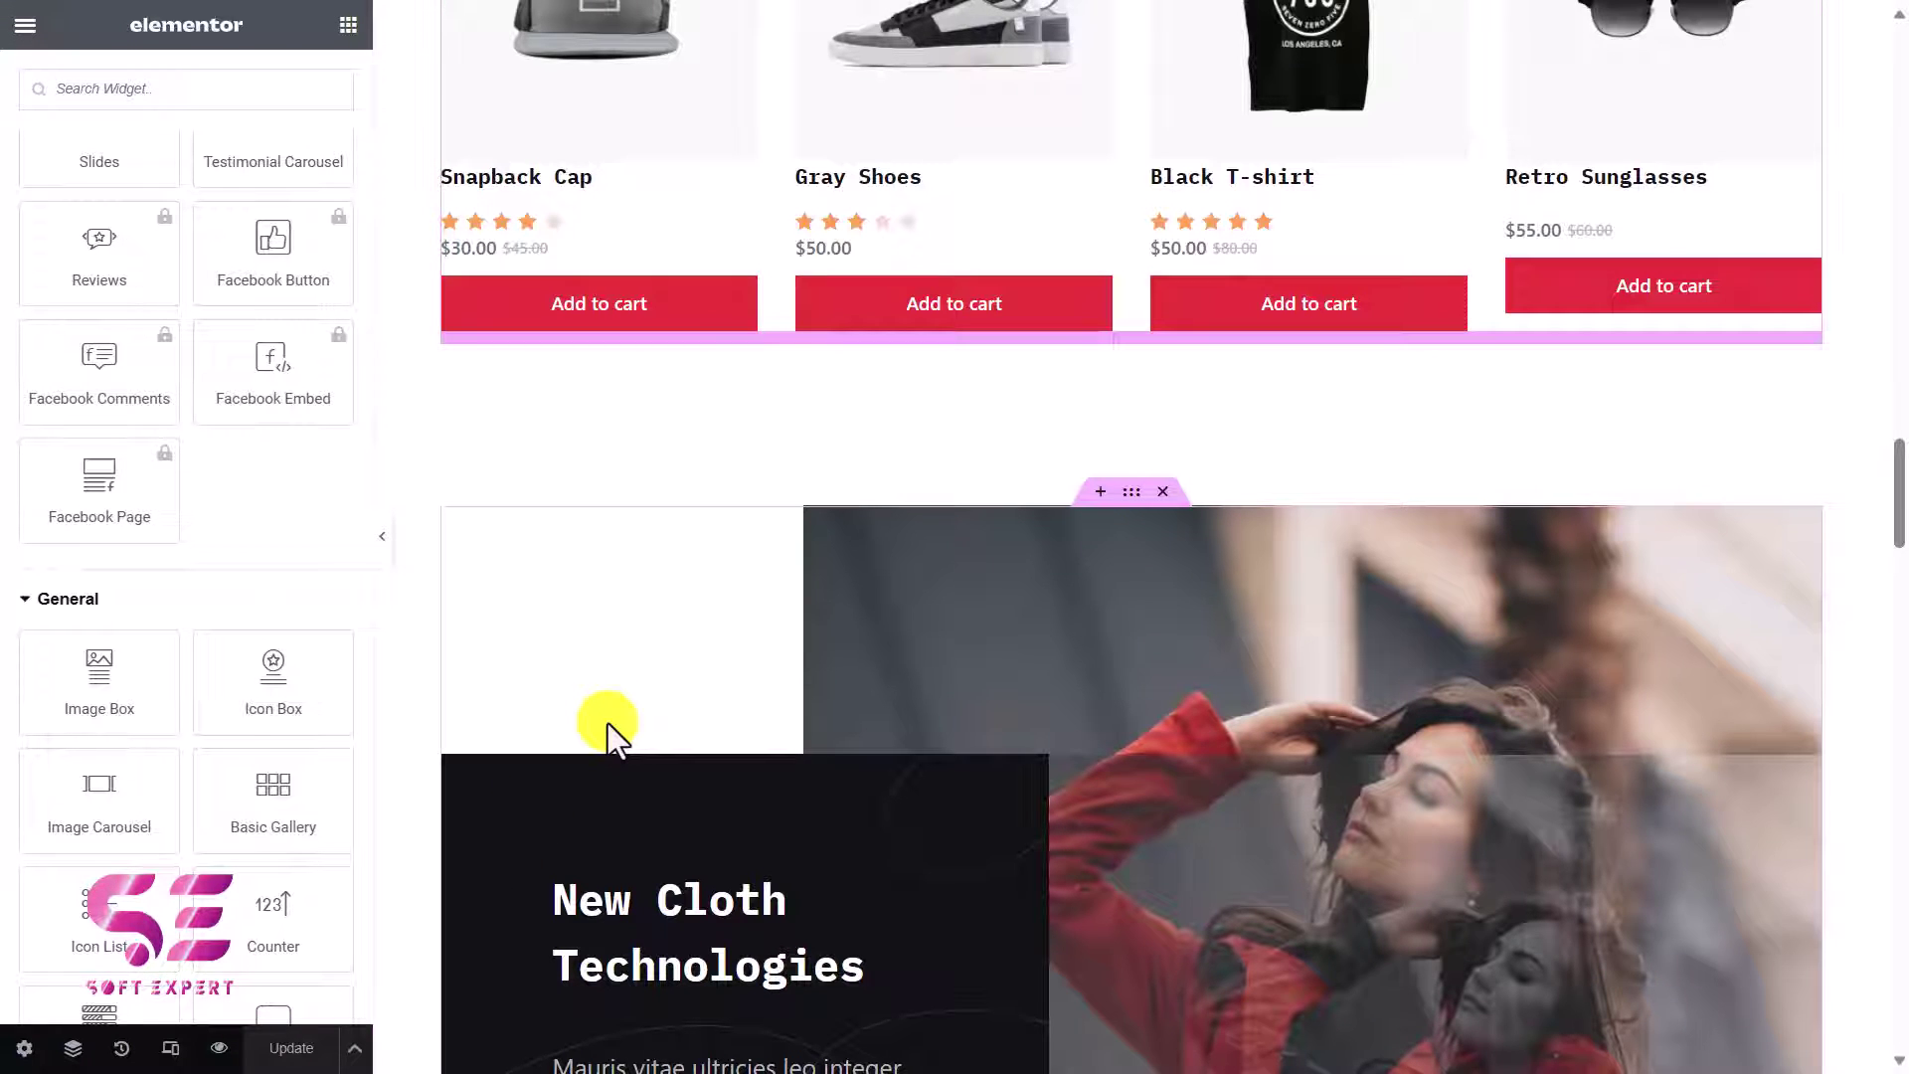
scroll(606, 724, "up", 10)
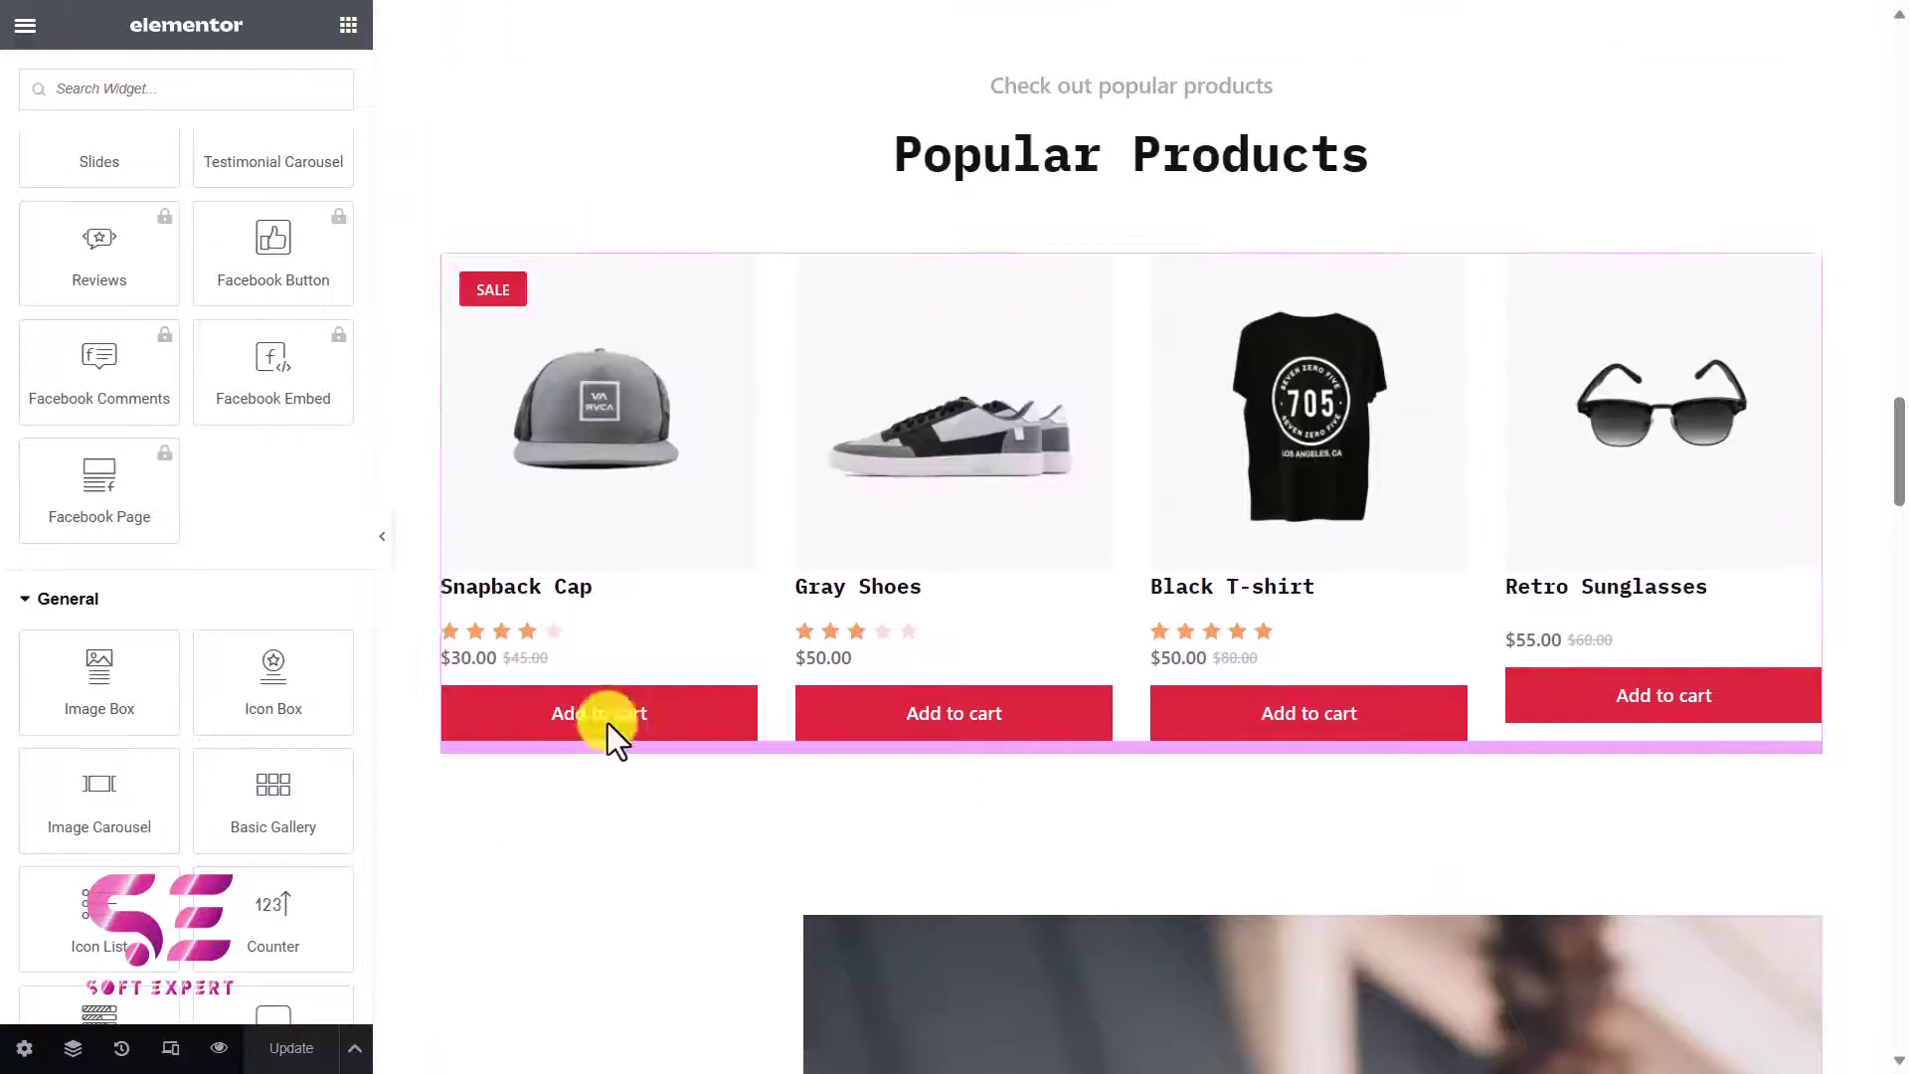
scroll(606, 723, "up", 10)
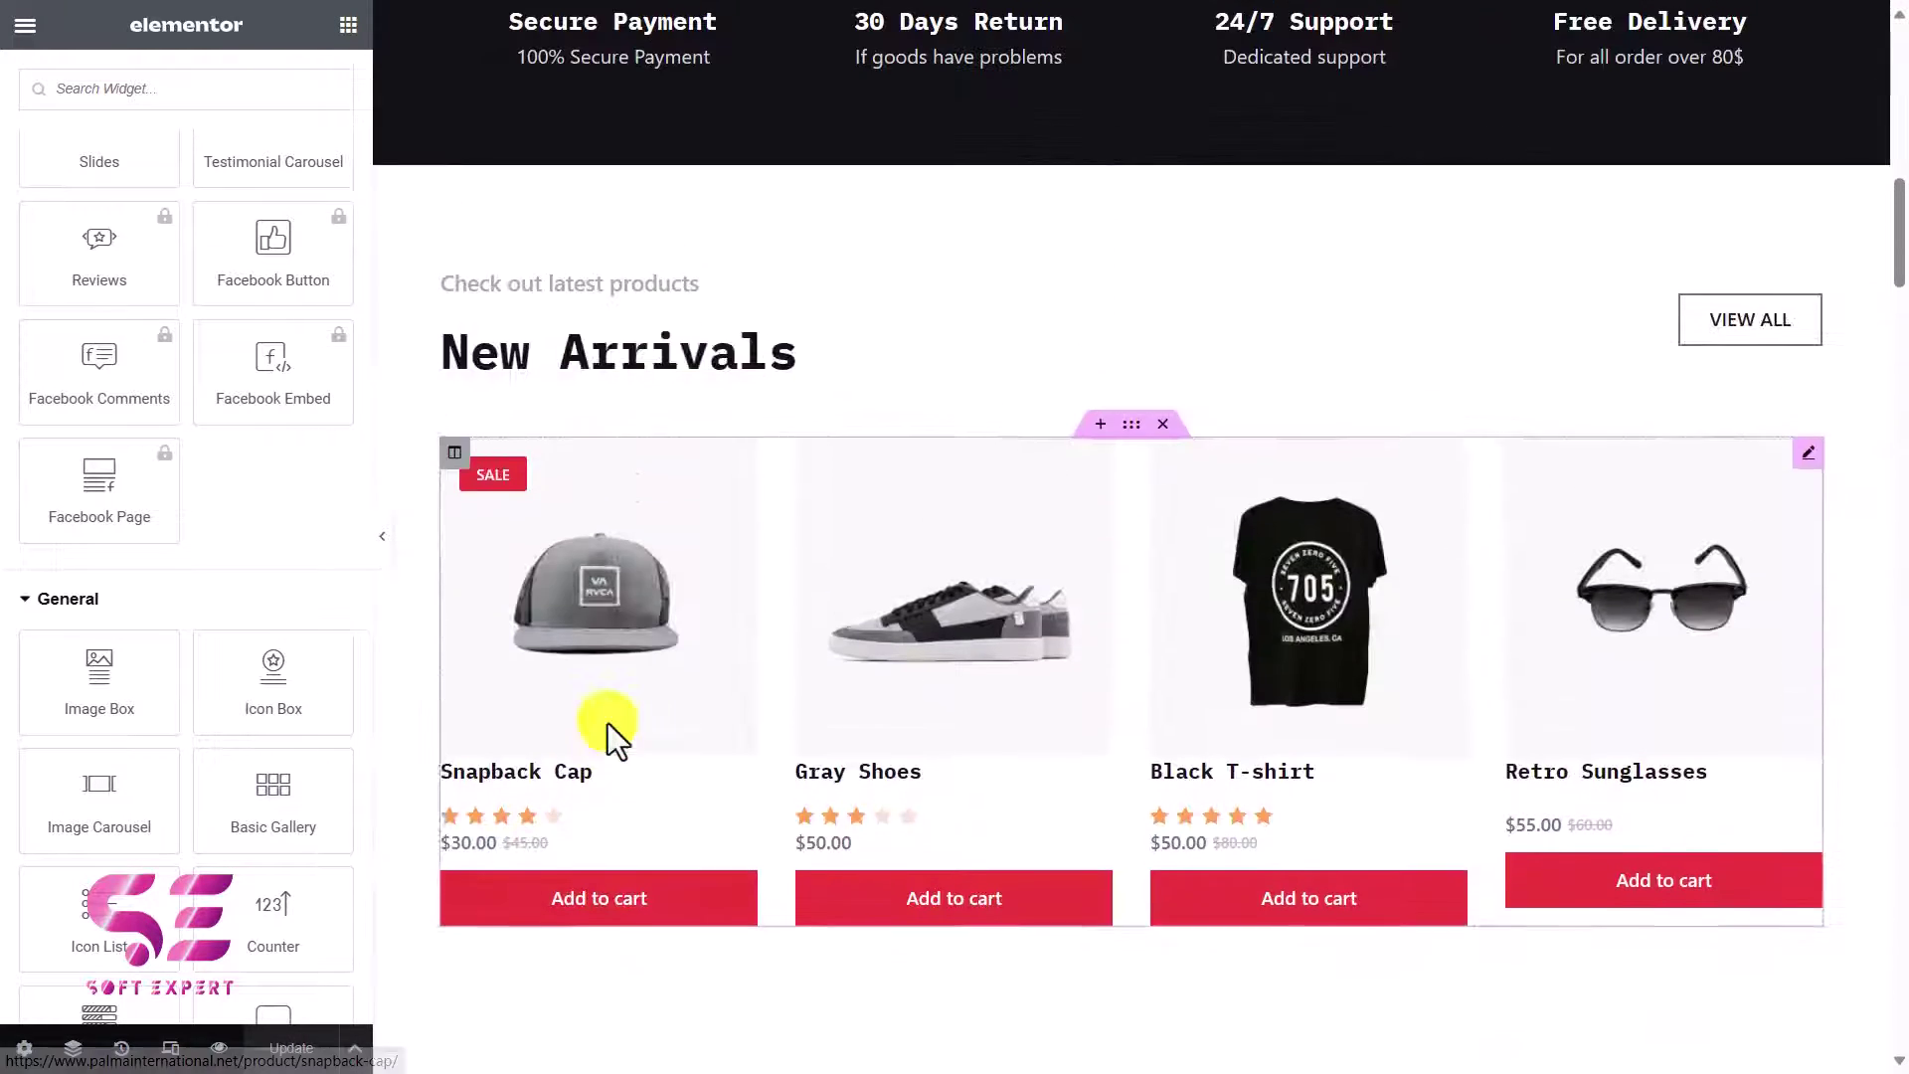
scroll(606, 724, "up", 10)
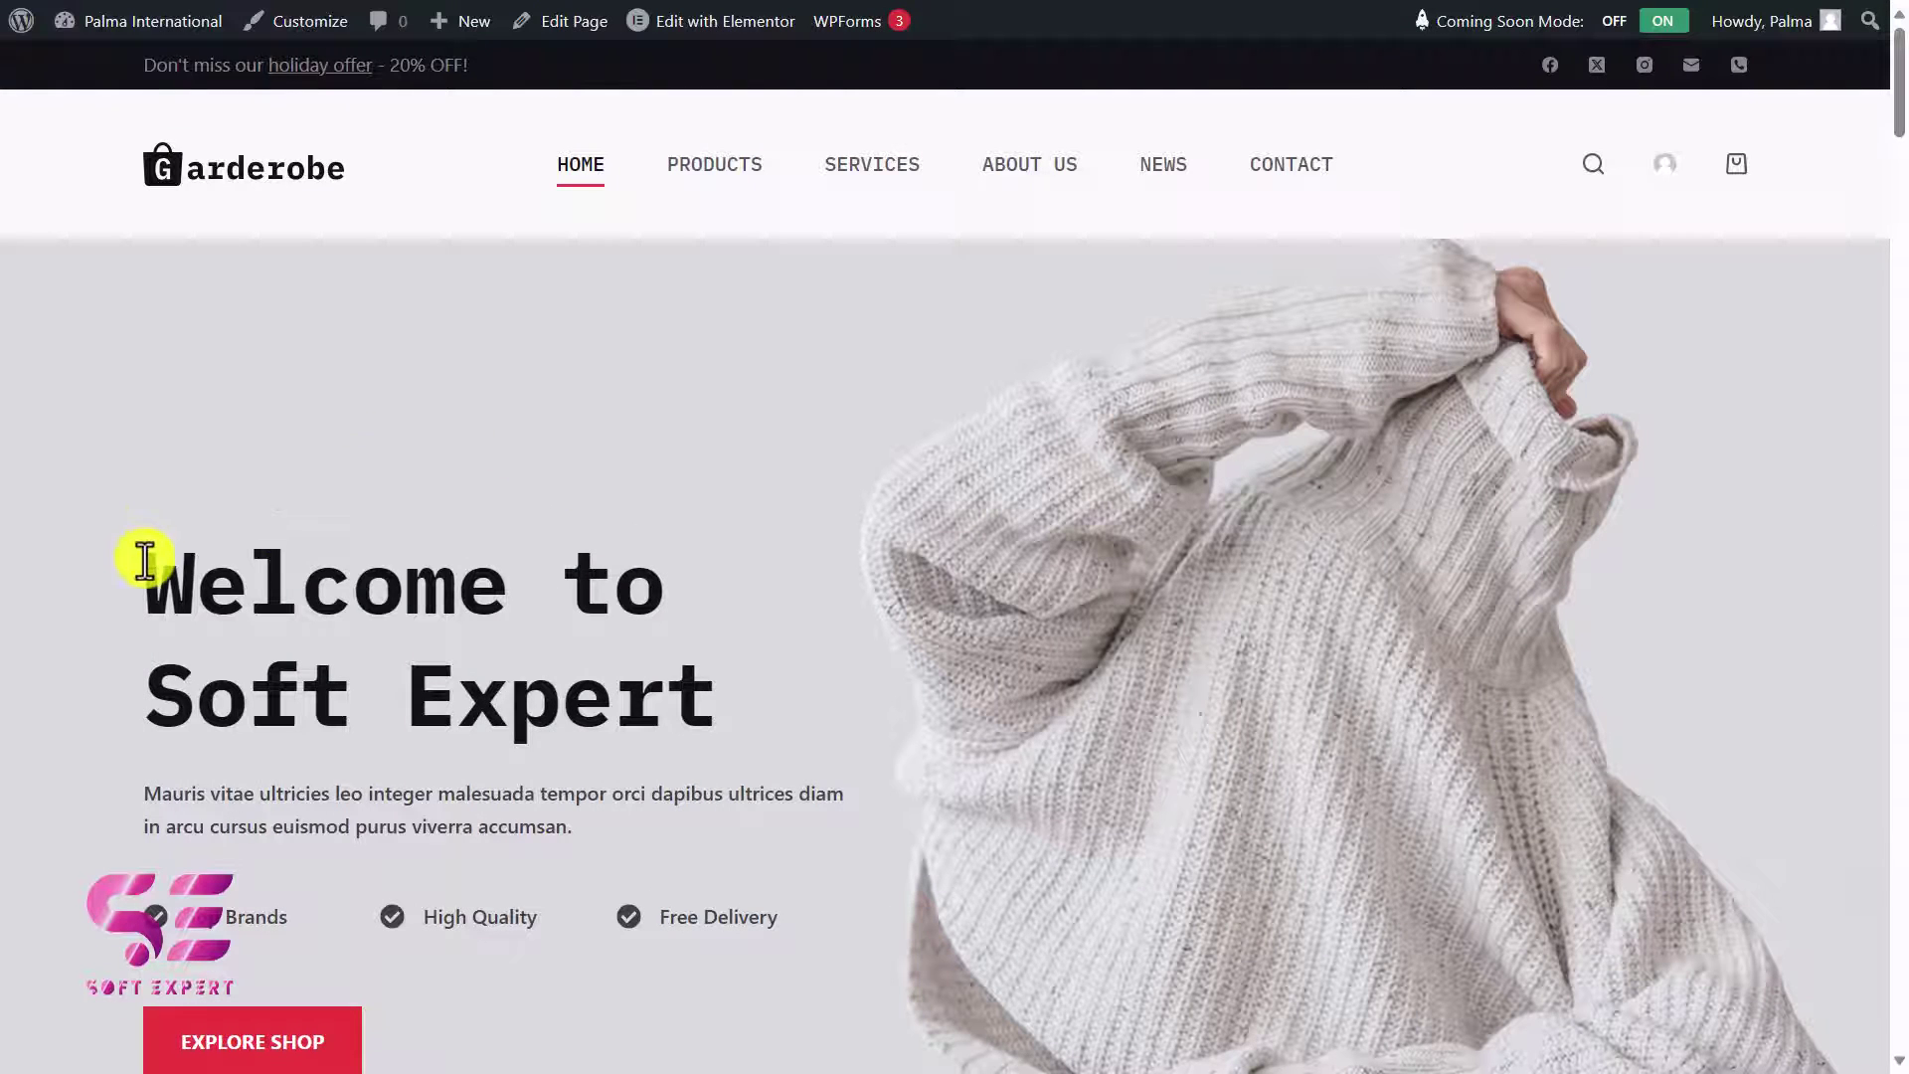
Check the Welcome to Soft Expert heading and the product listing on the live homepage
left_click_drag(145, 560, 725, 630)
left_click(875, 338)
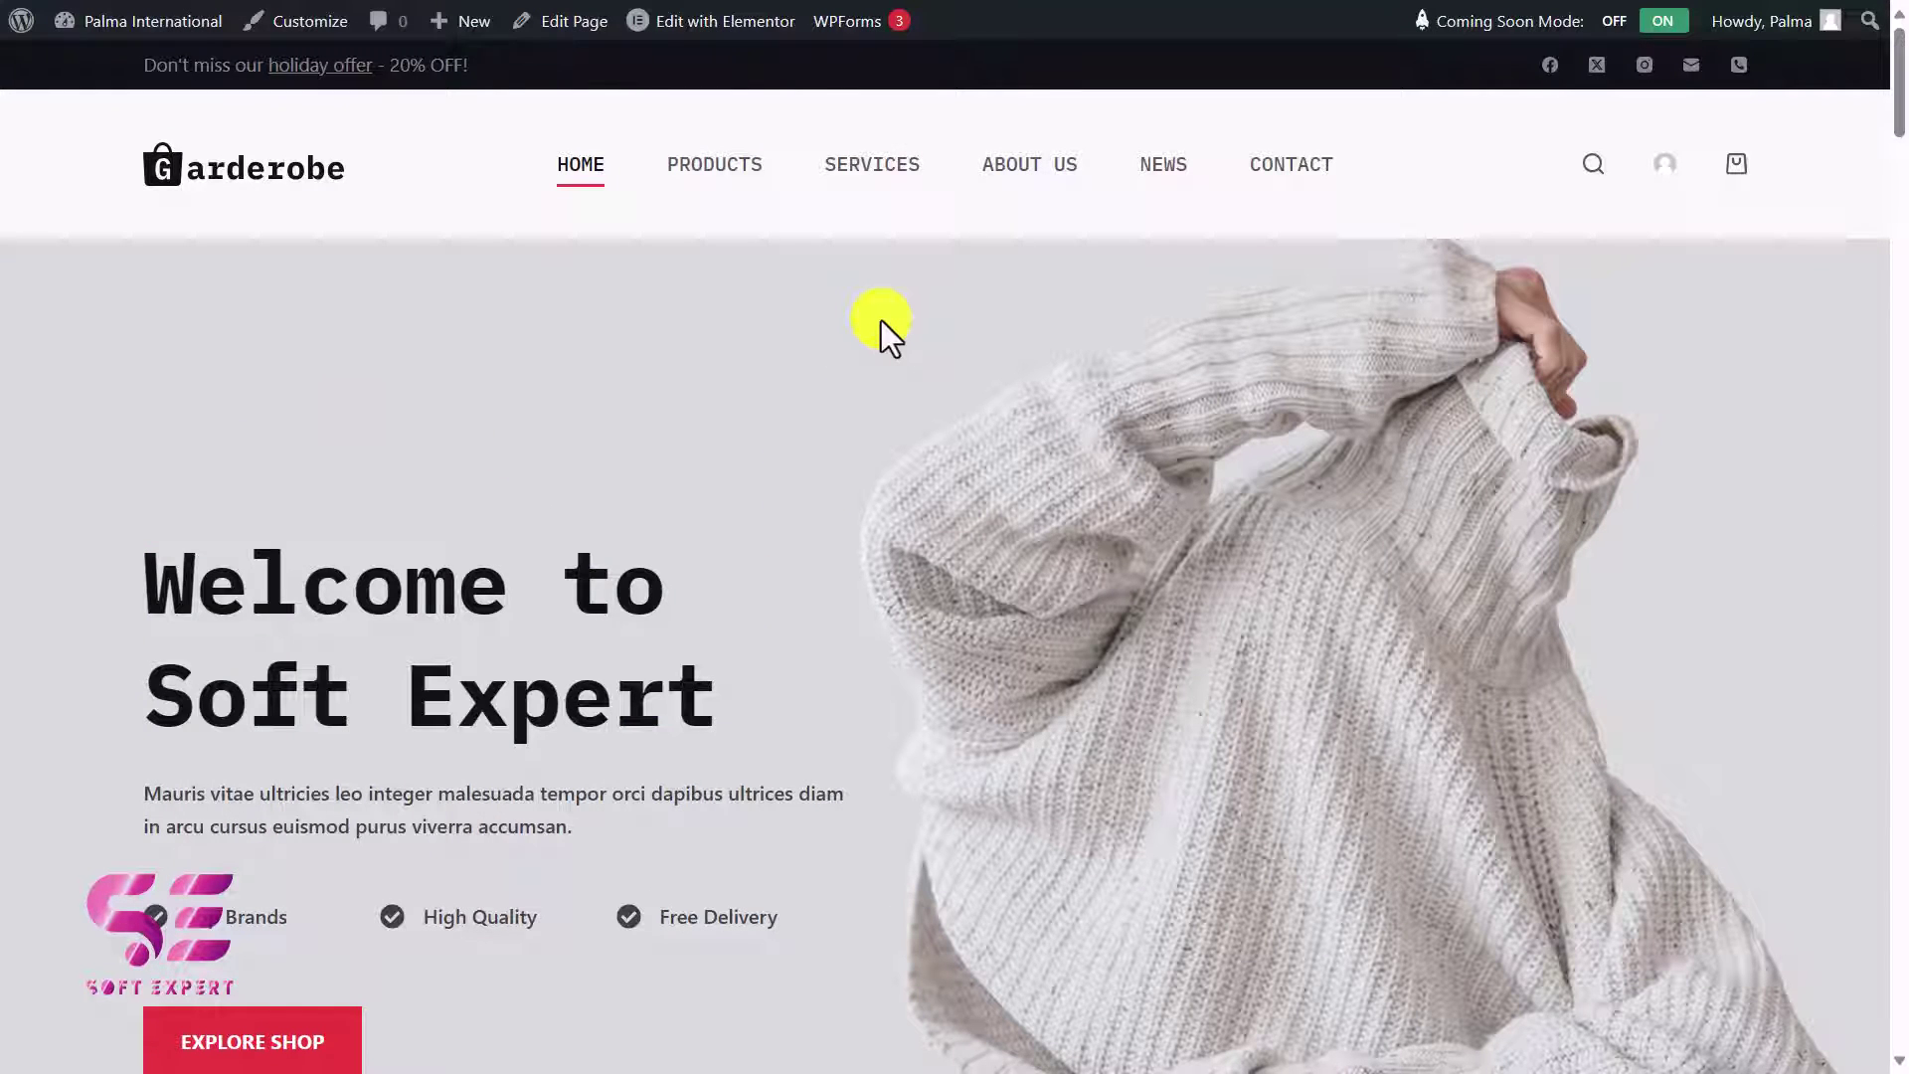
scroll(881, 320, "down", 15)
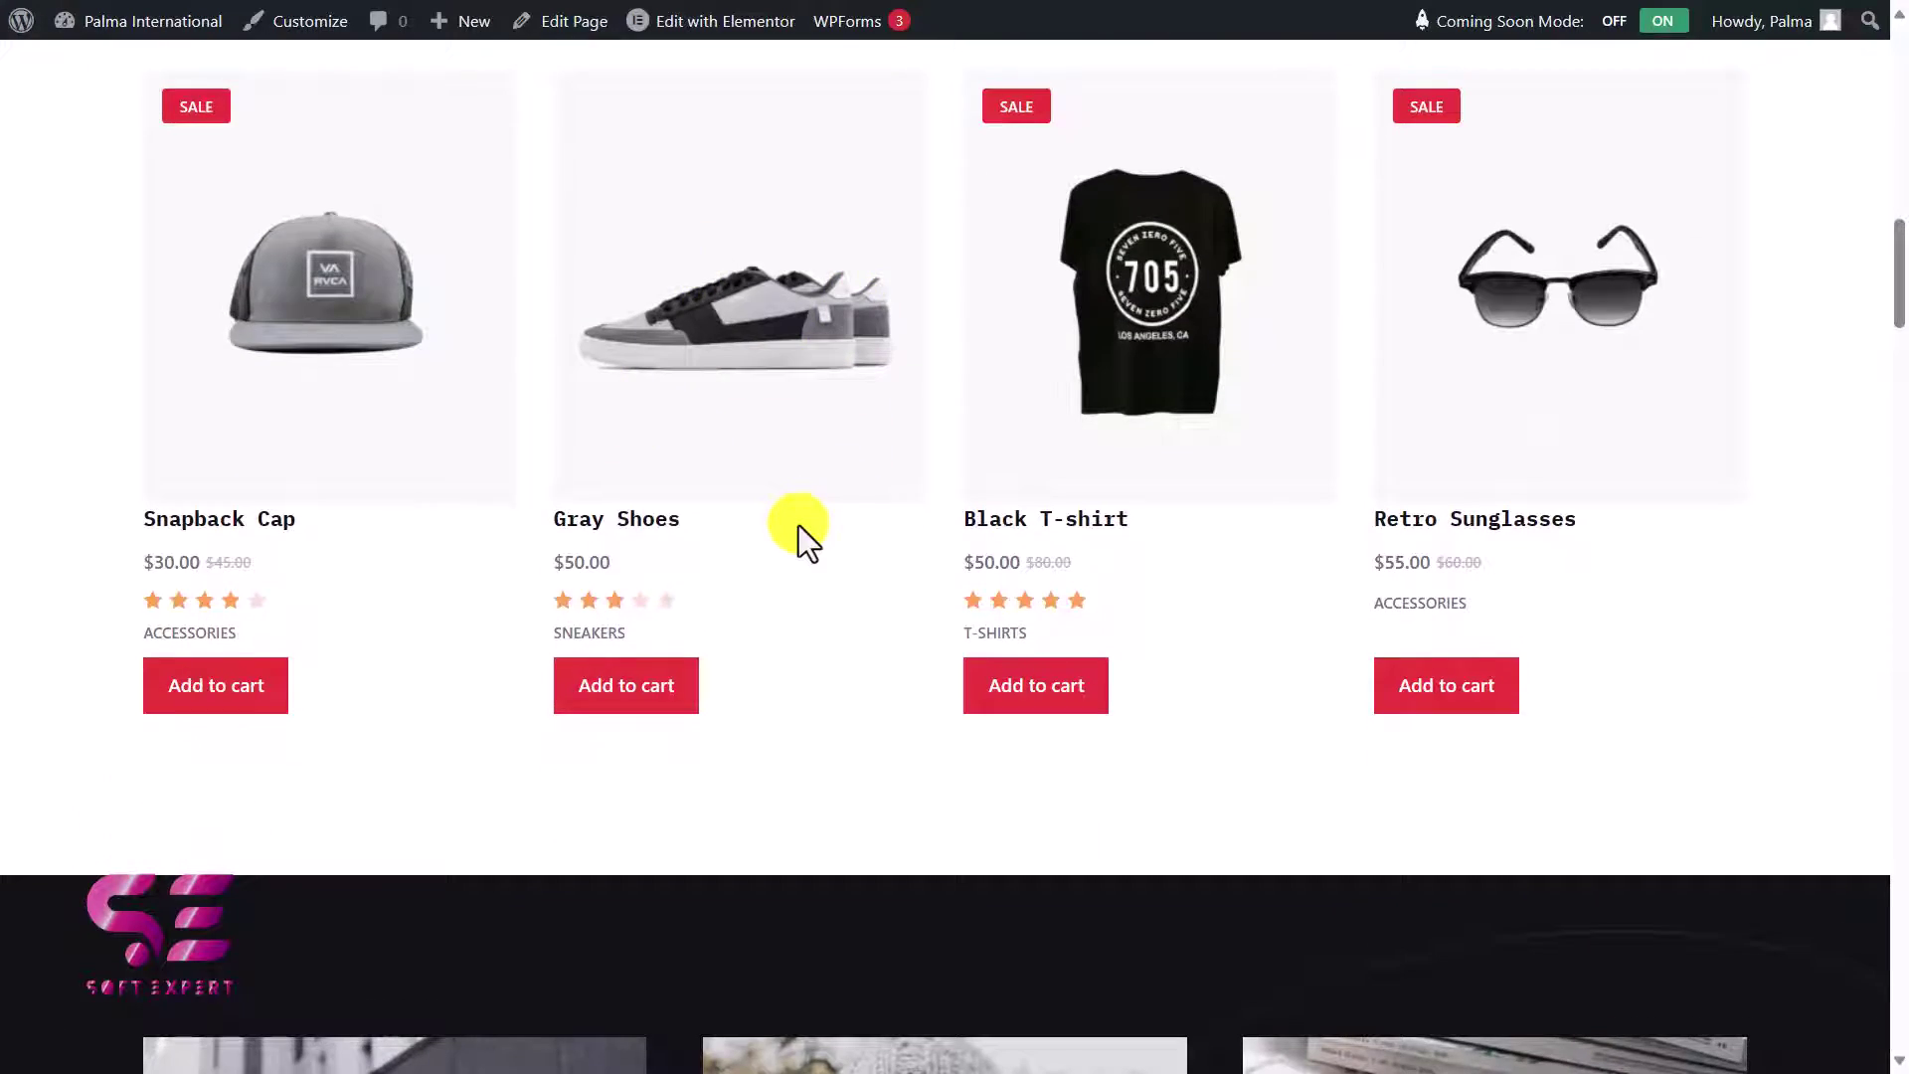
Switch to the WordPress dashboard and open the Snapback Cap product for editing
key("alt+Tab")
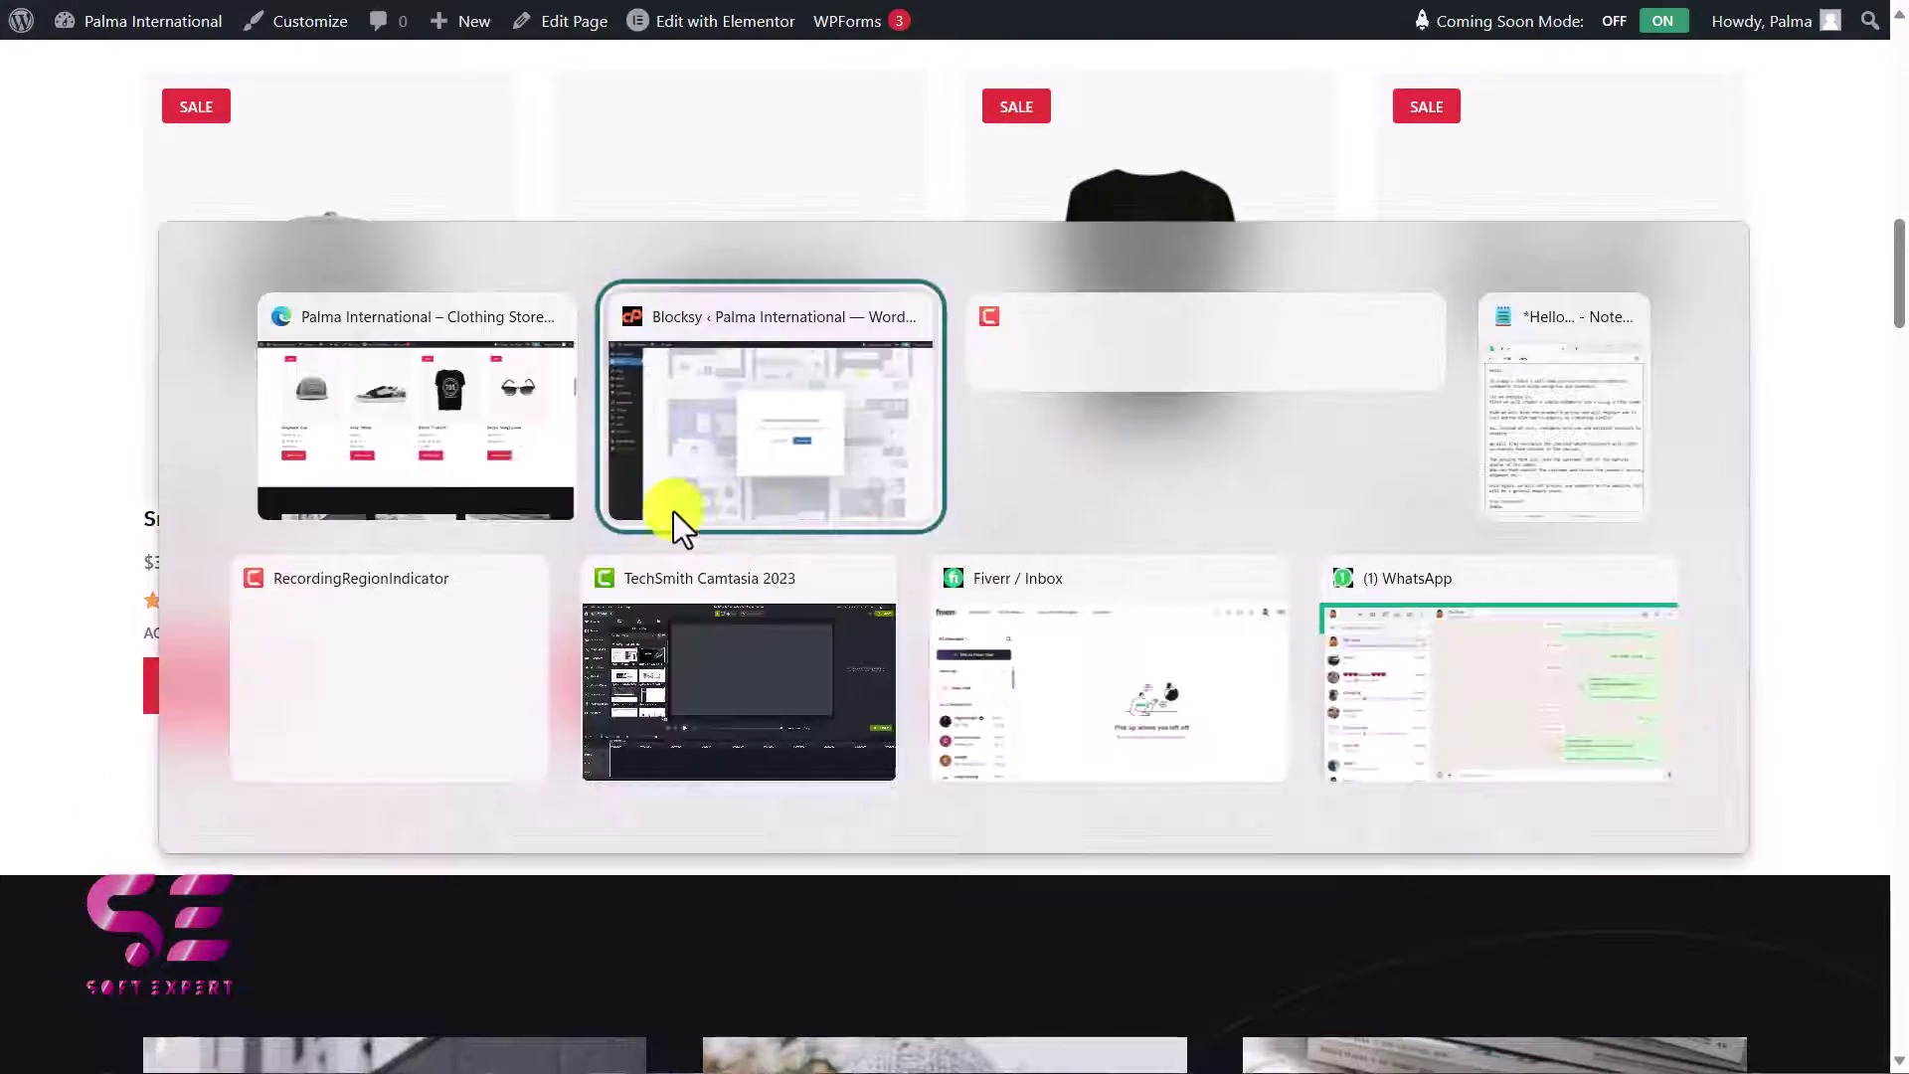
key("F5")
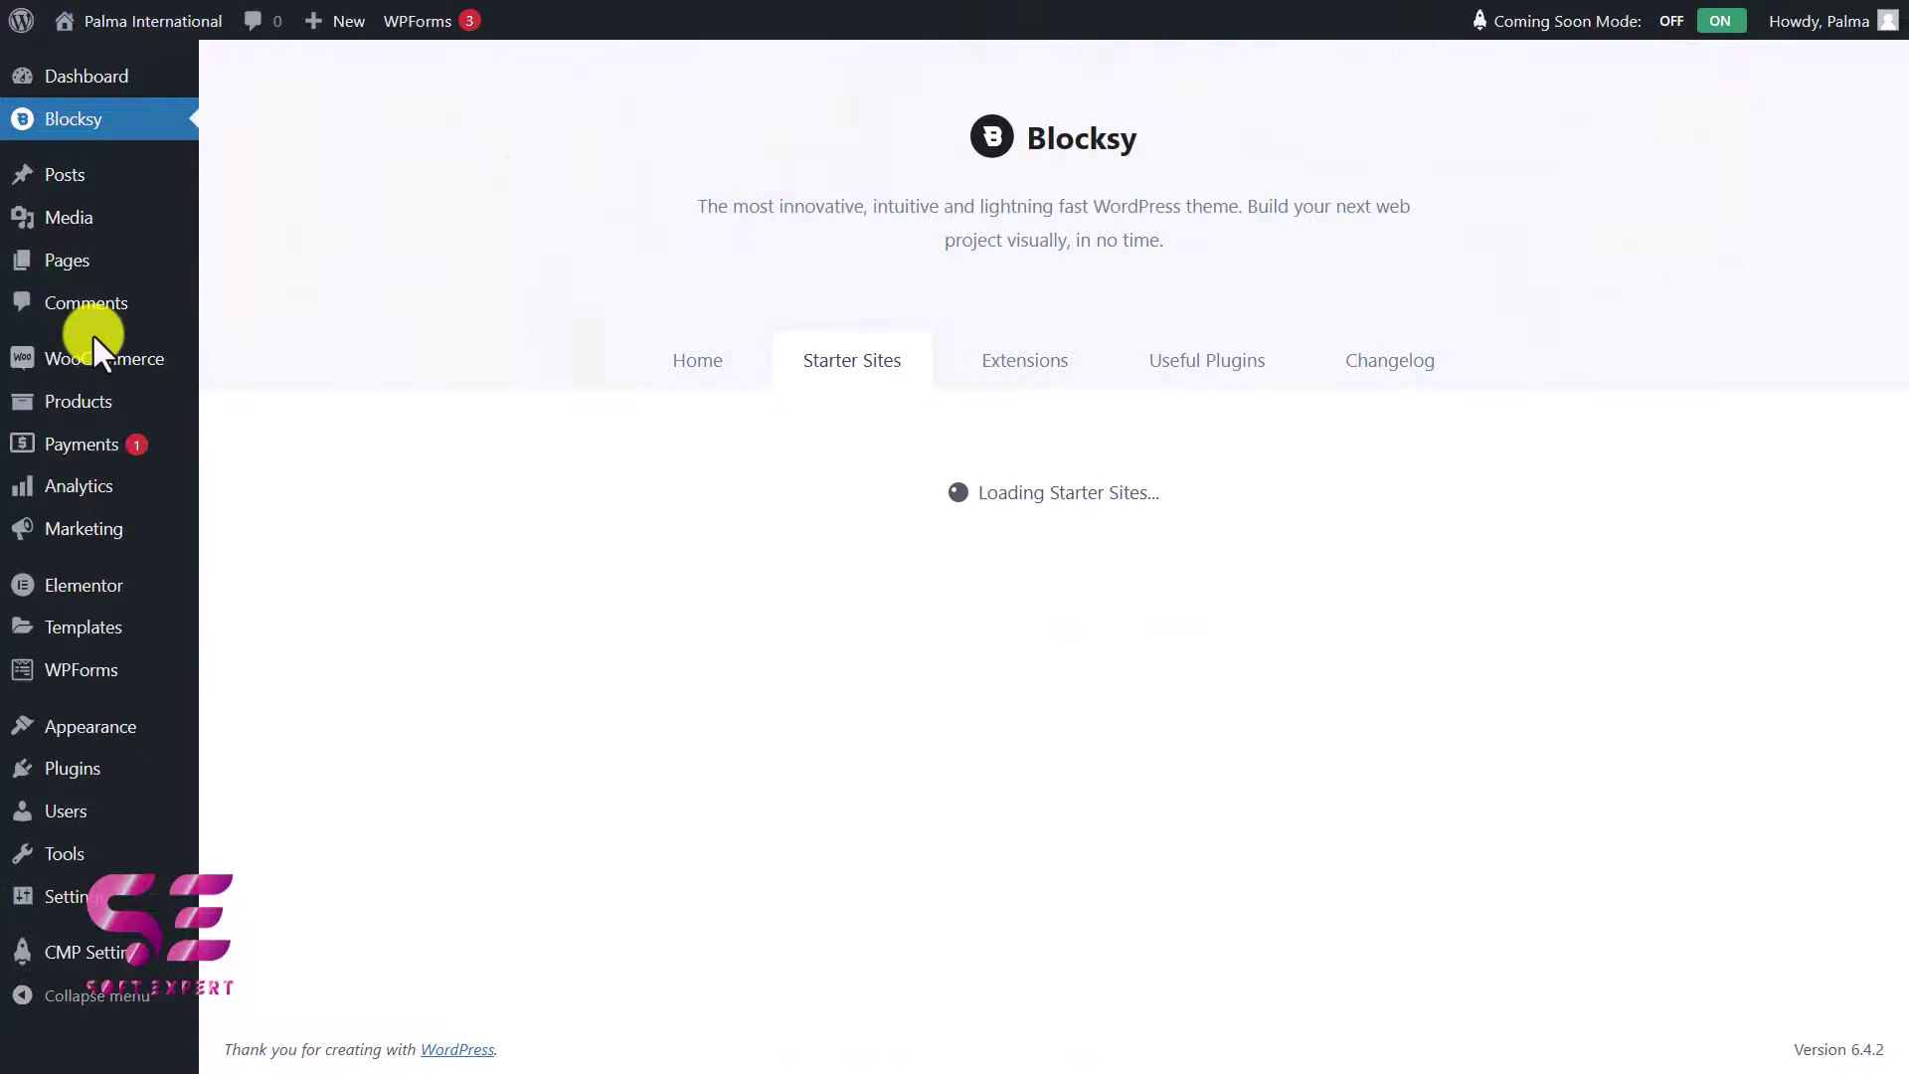
mouse_move(43, 404)
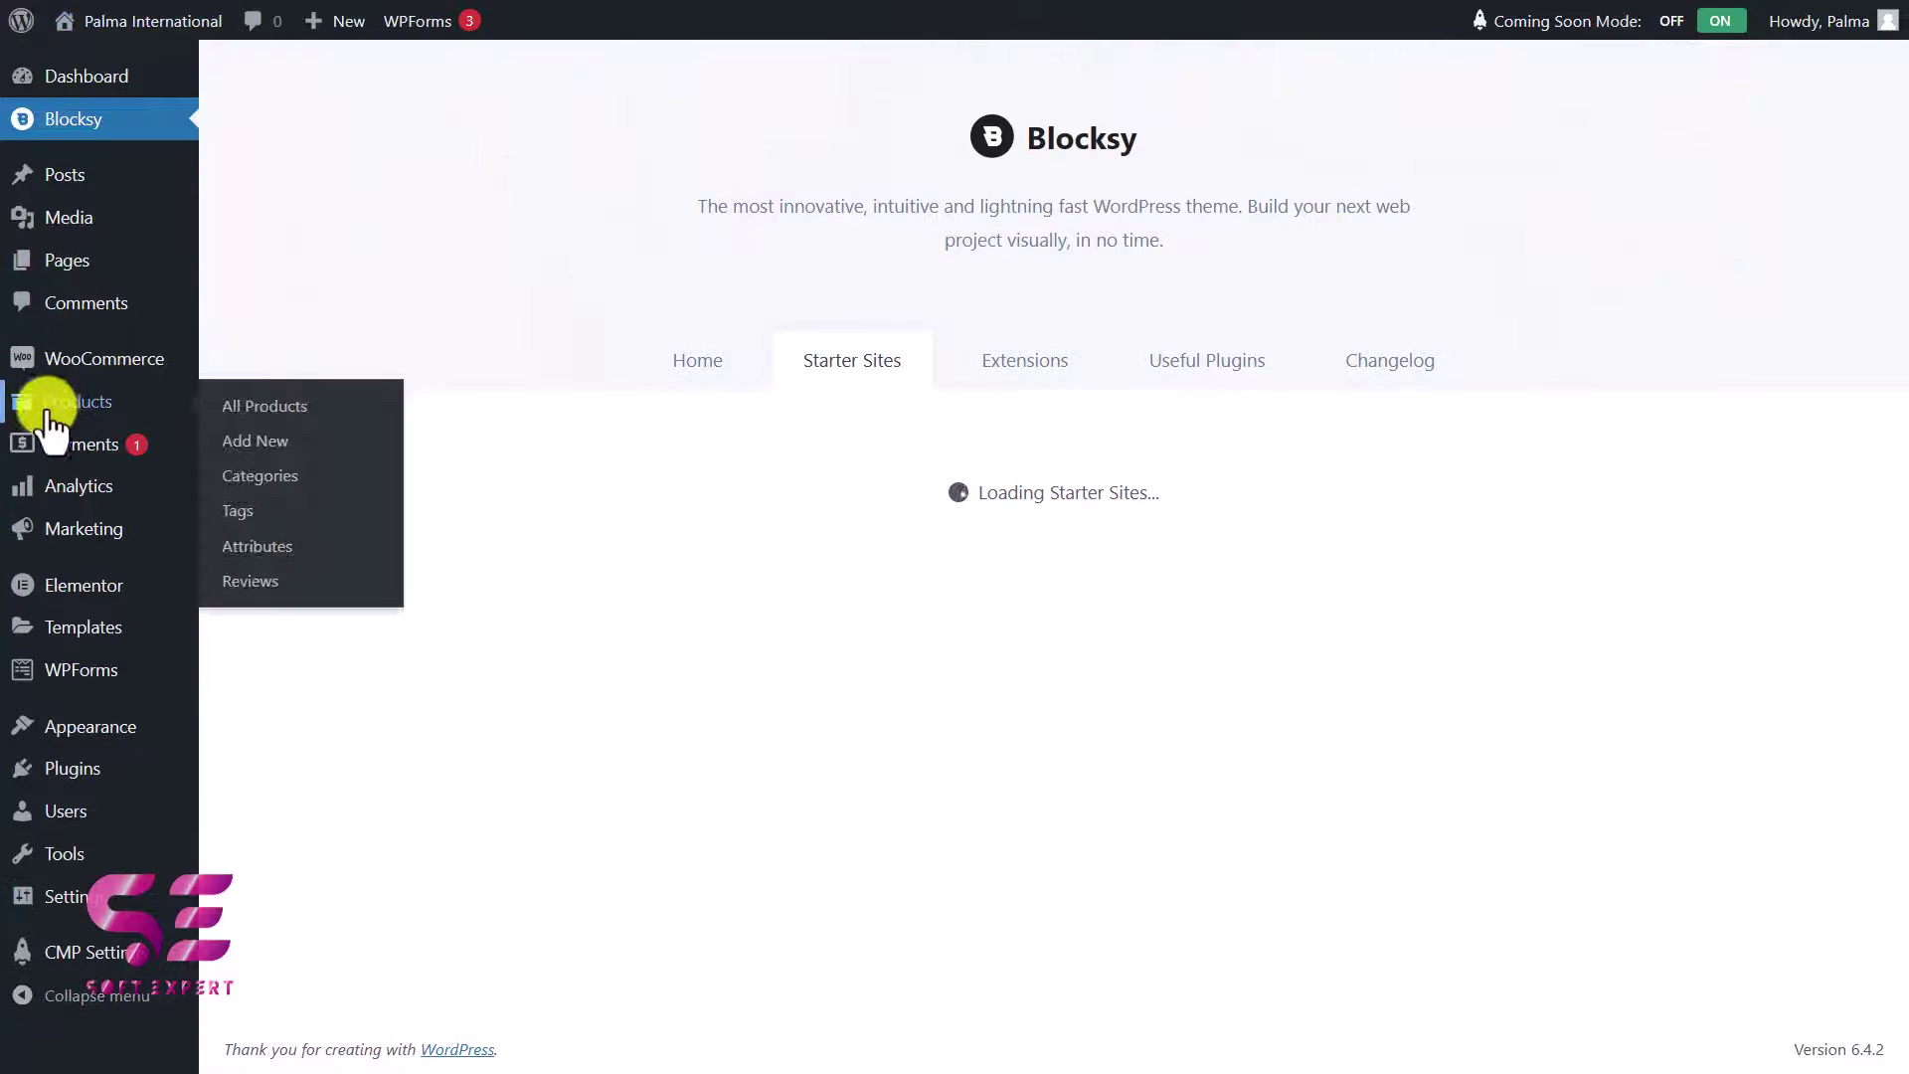
left_click(137, 409)
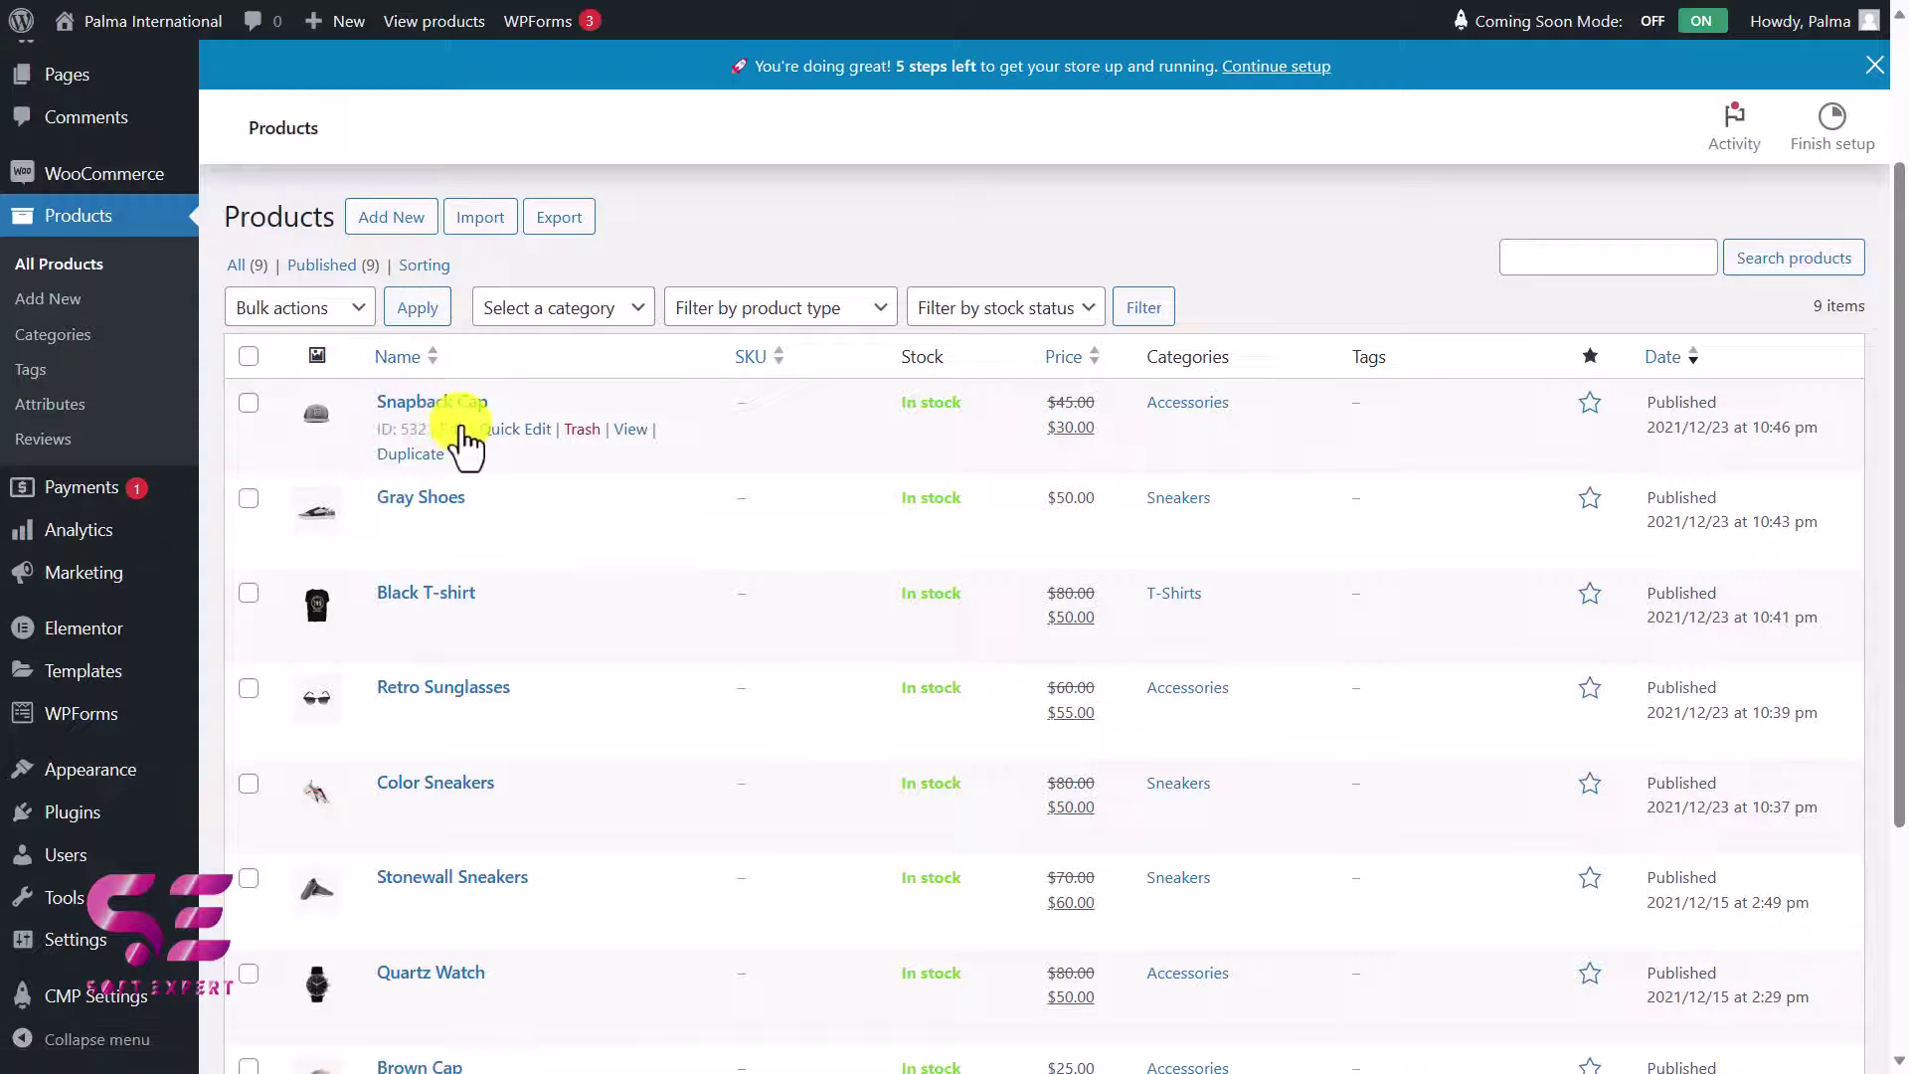
left_click(455, 430)
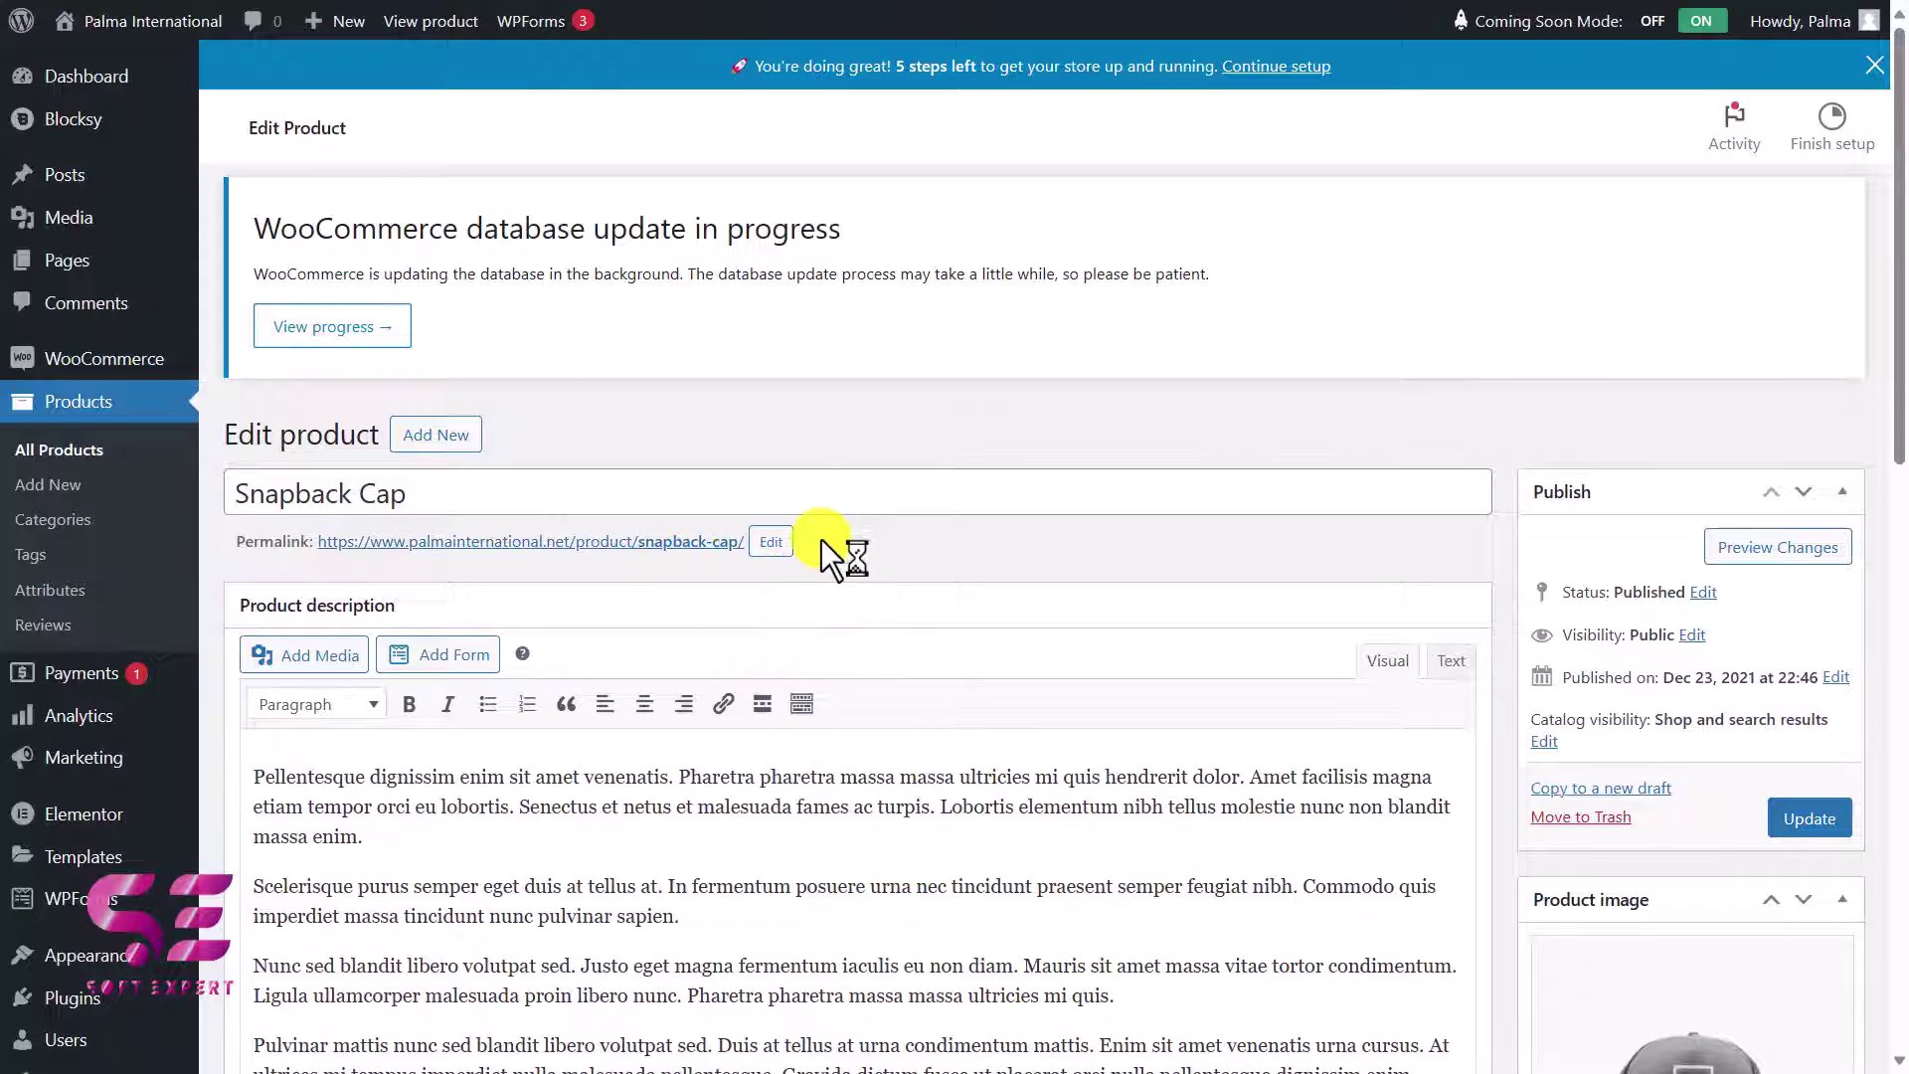
Open the Snapback Cap's public page in a split screen beside its editor and bring its title and price into view
left_click(708, 563)
right_click(707, 562)
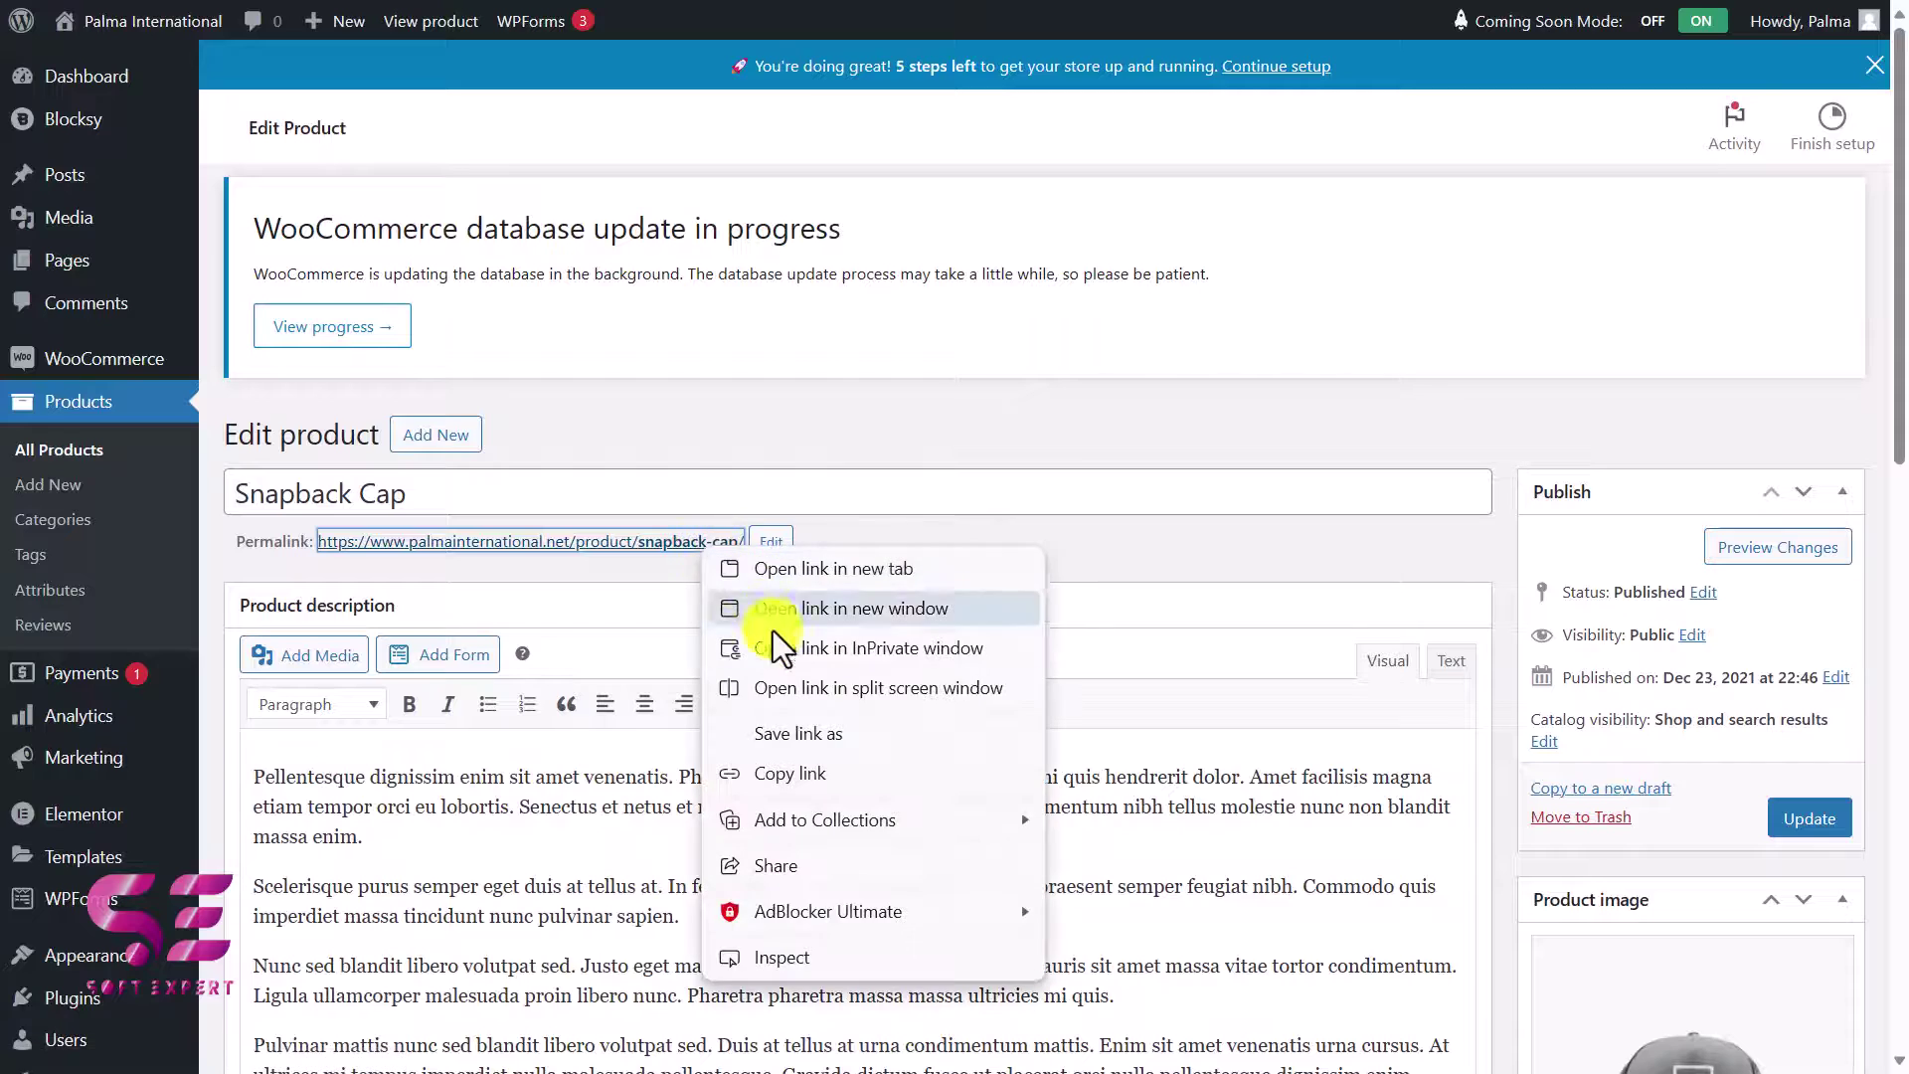
left_click(795, 682)
scroll(1517, 510, "down", 8)
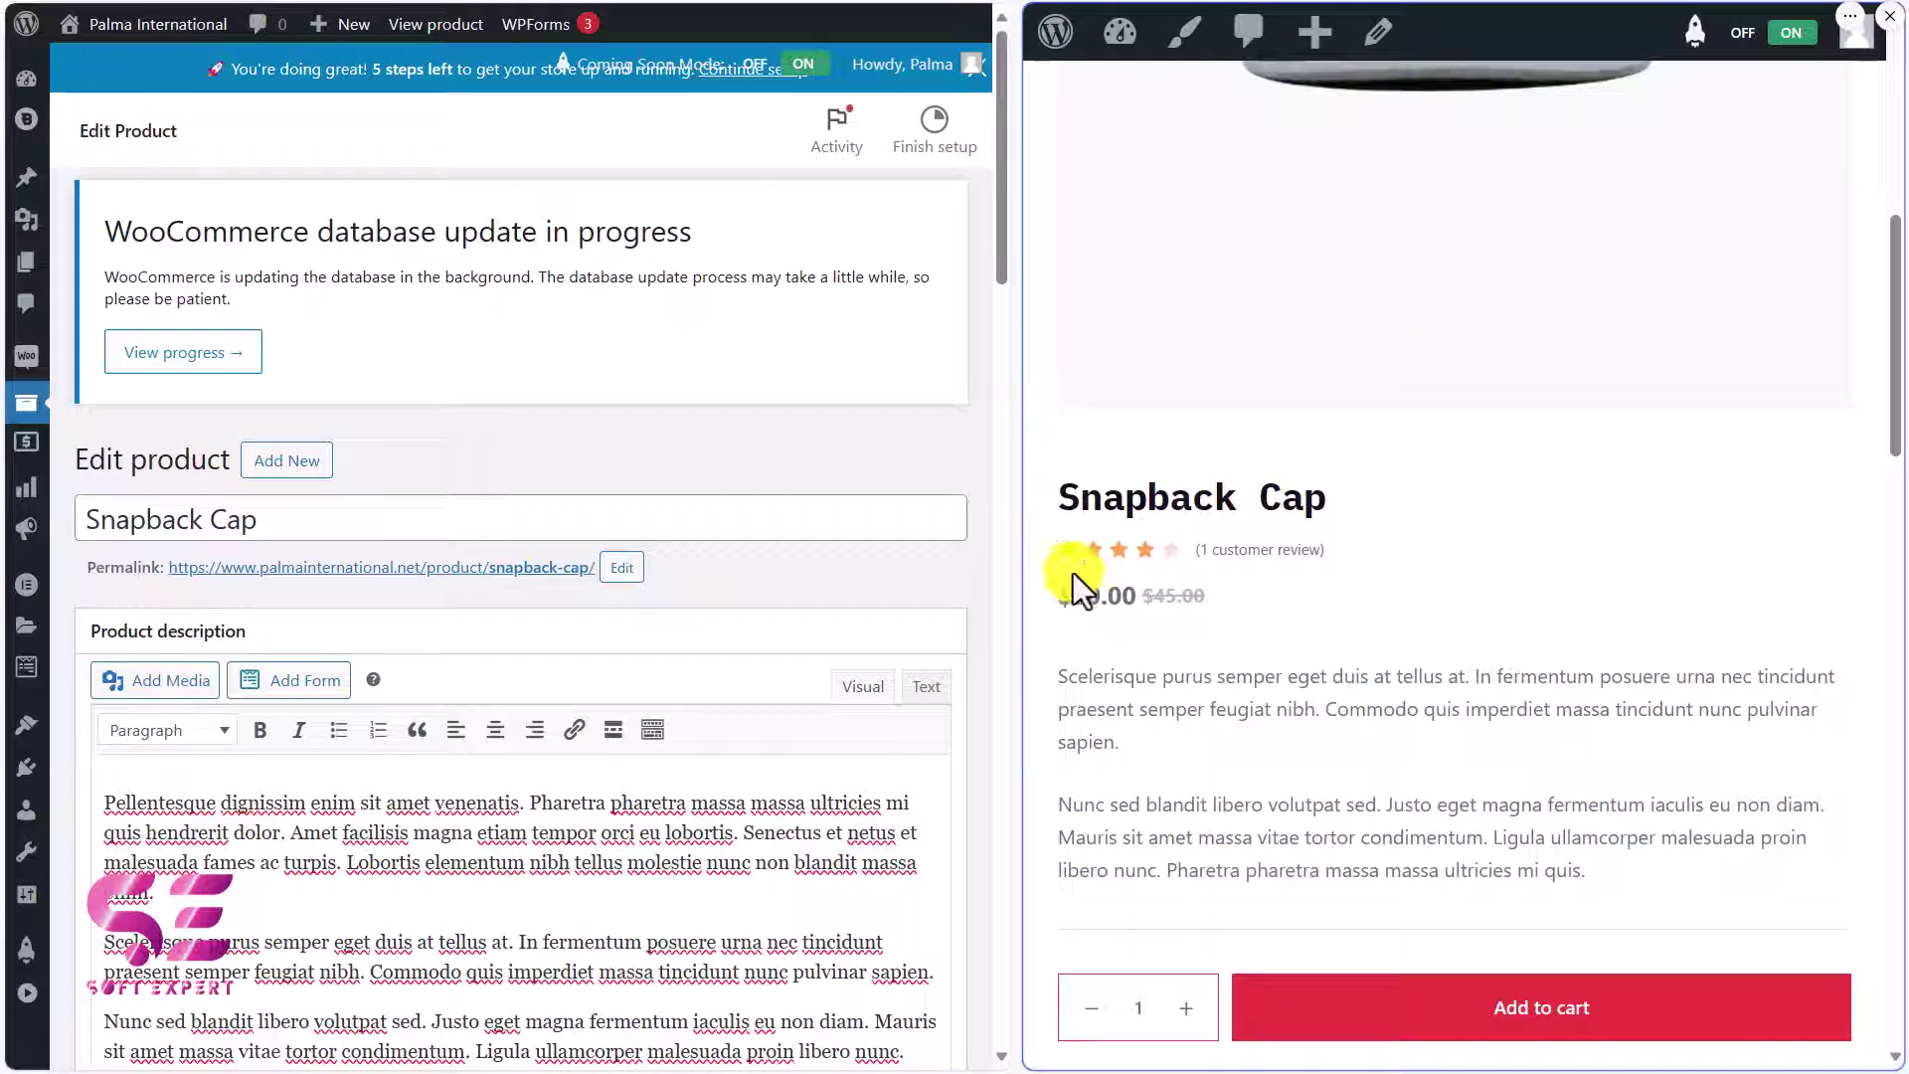
Compare the product's title, description and image in the editor with its public page
scroll(661, 741, "down", 1)
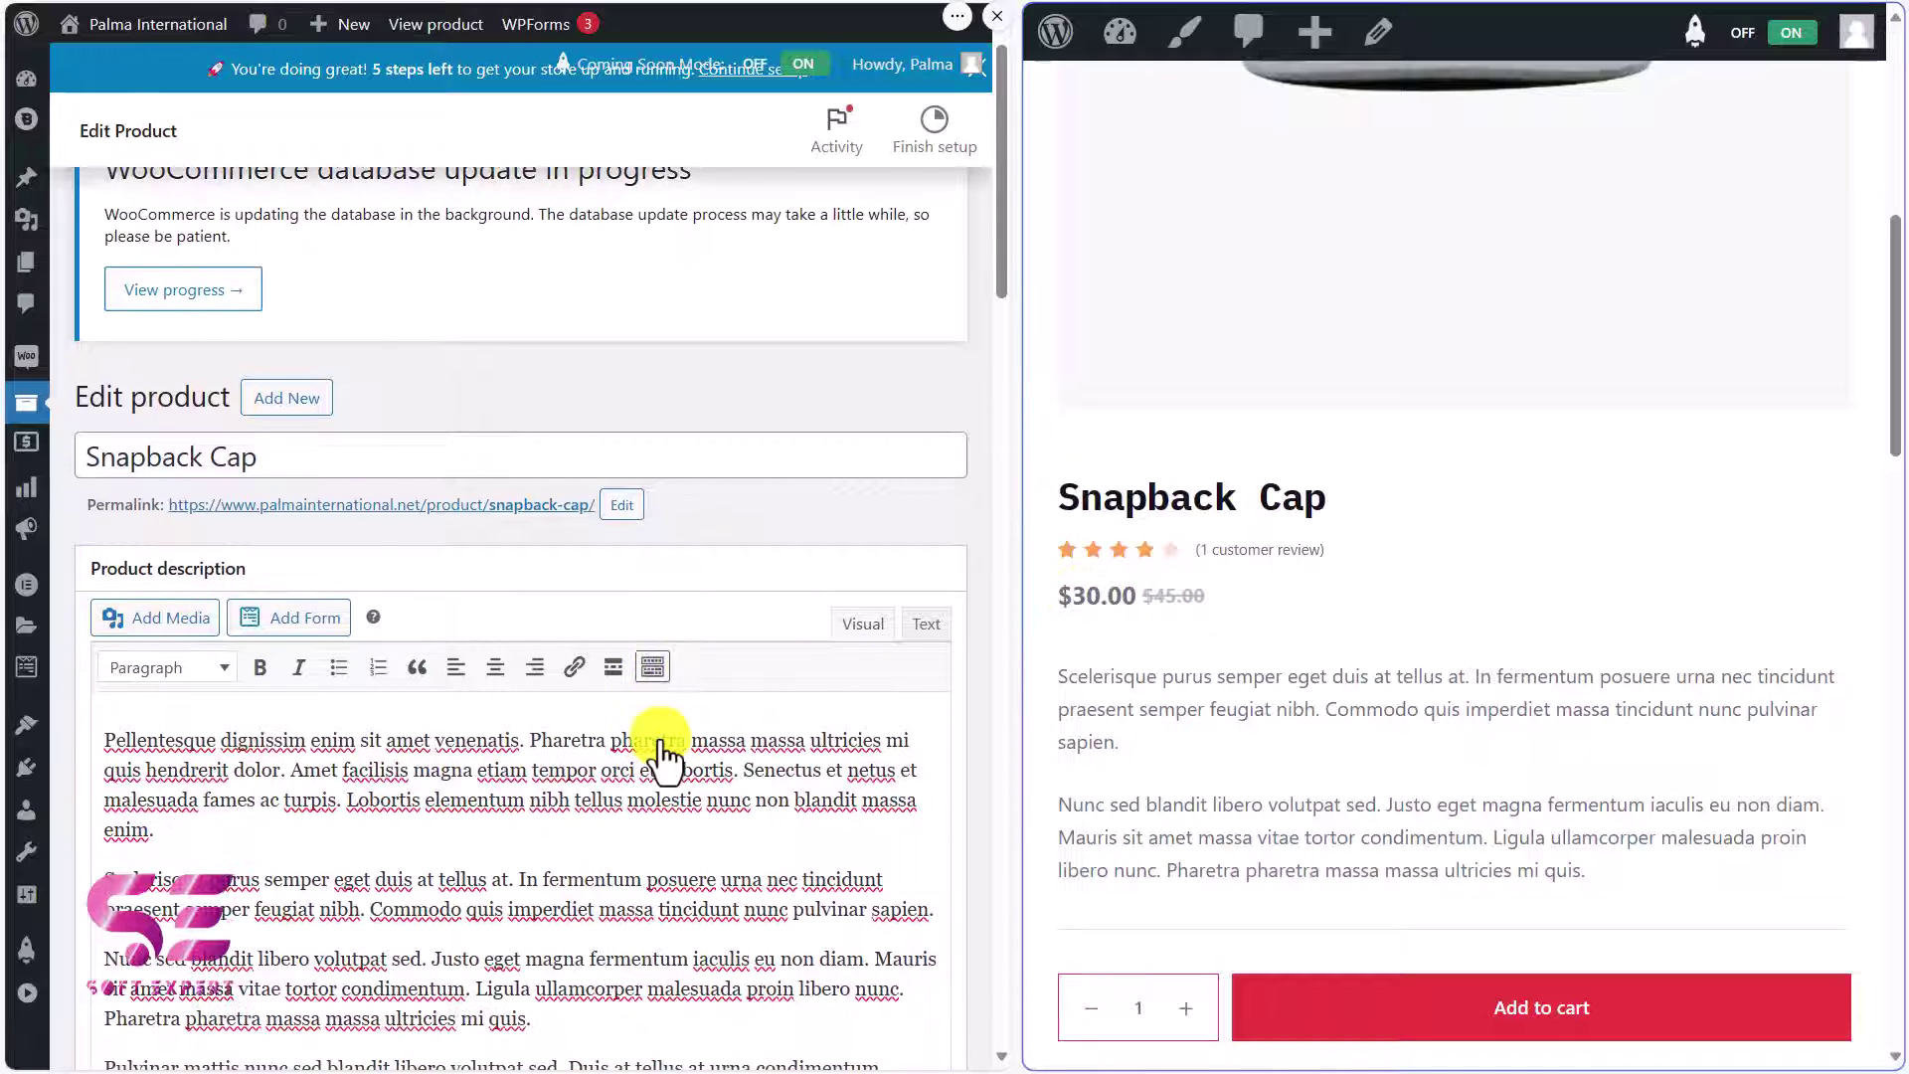
left_click_drag(273, 465, 130, 469)
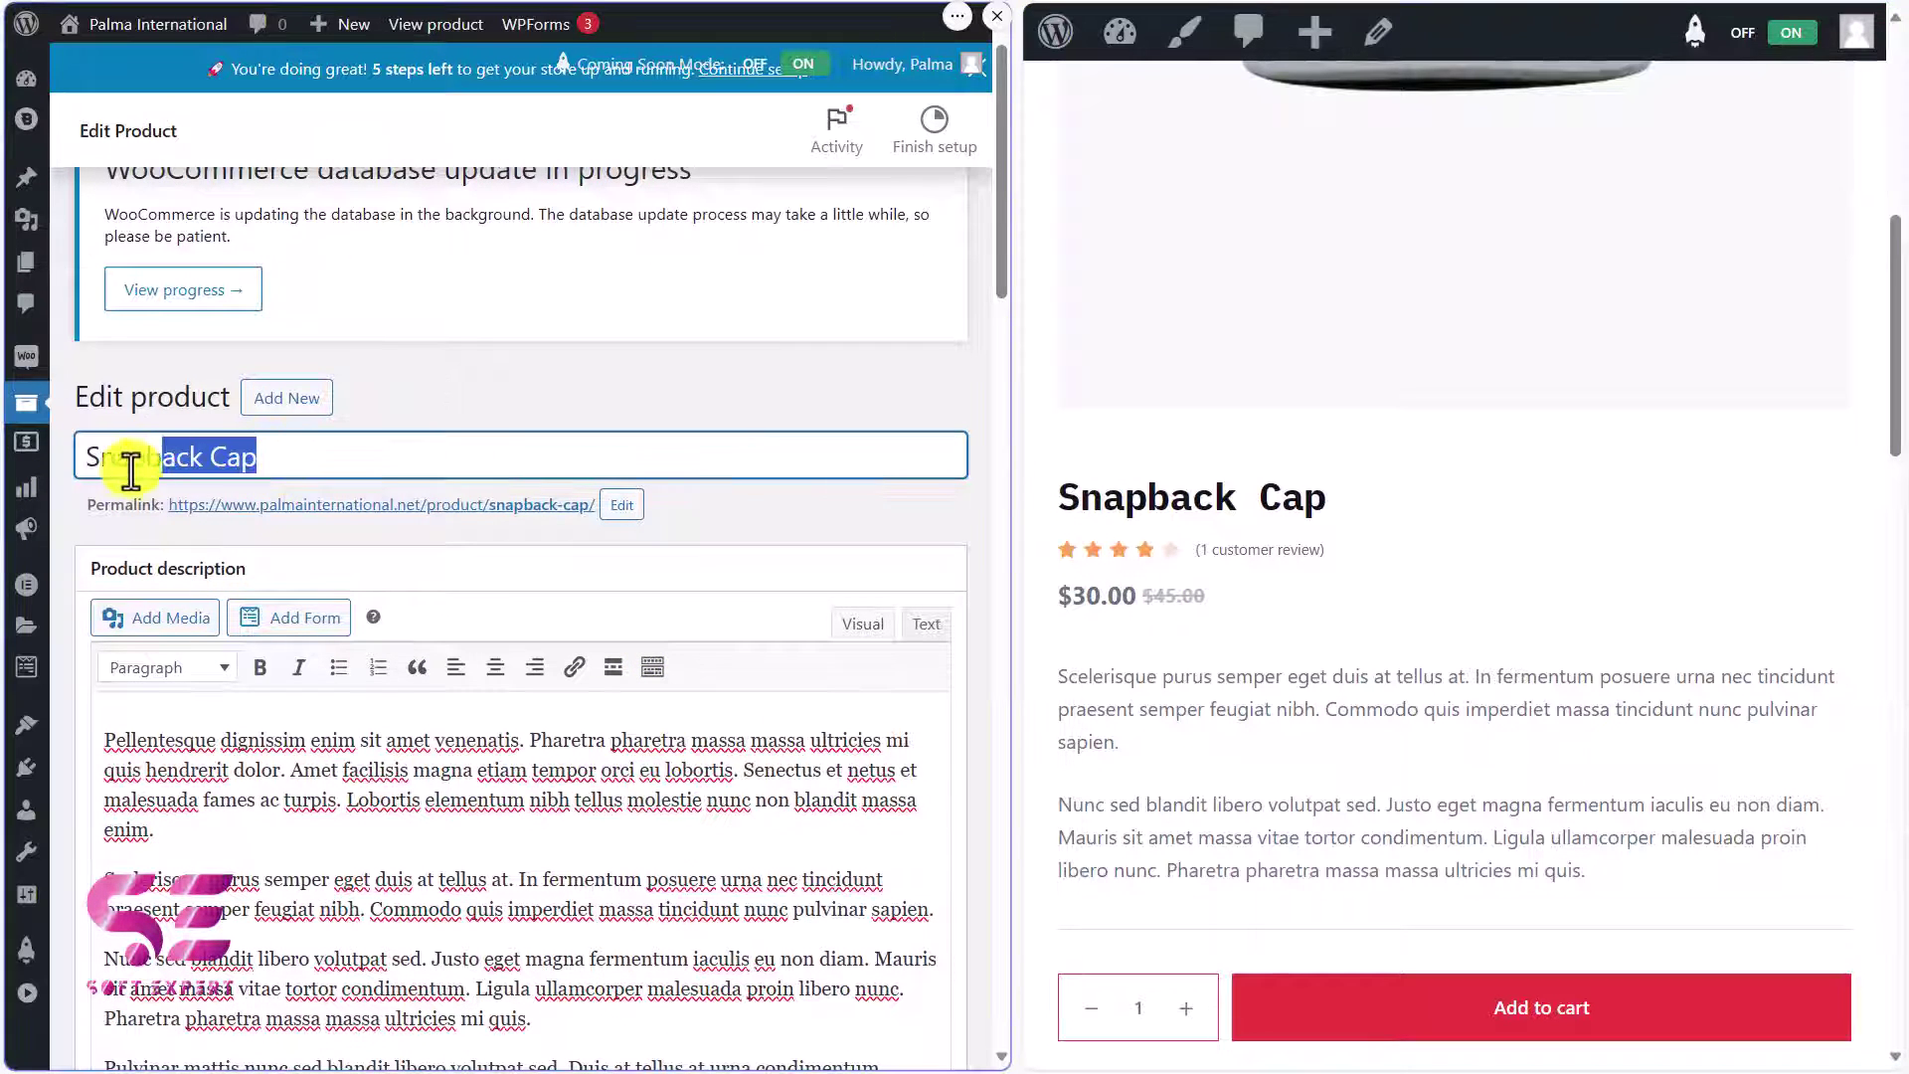
scroll(307, 716, "down", 4)
left_click_drag(177, 541, 349, 730)
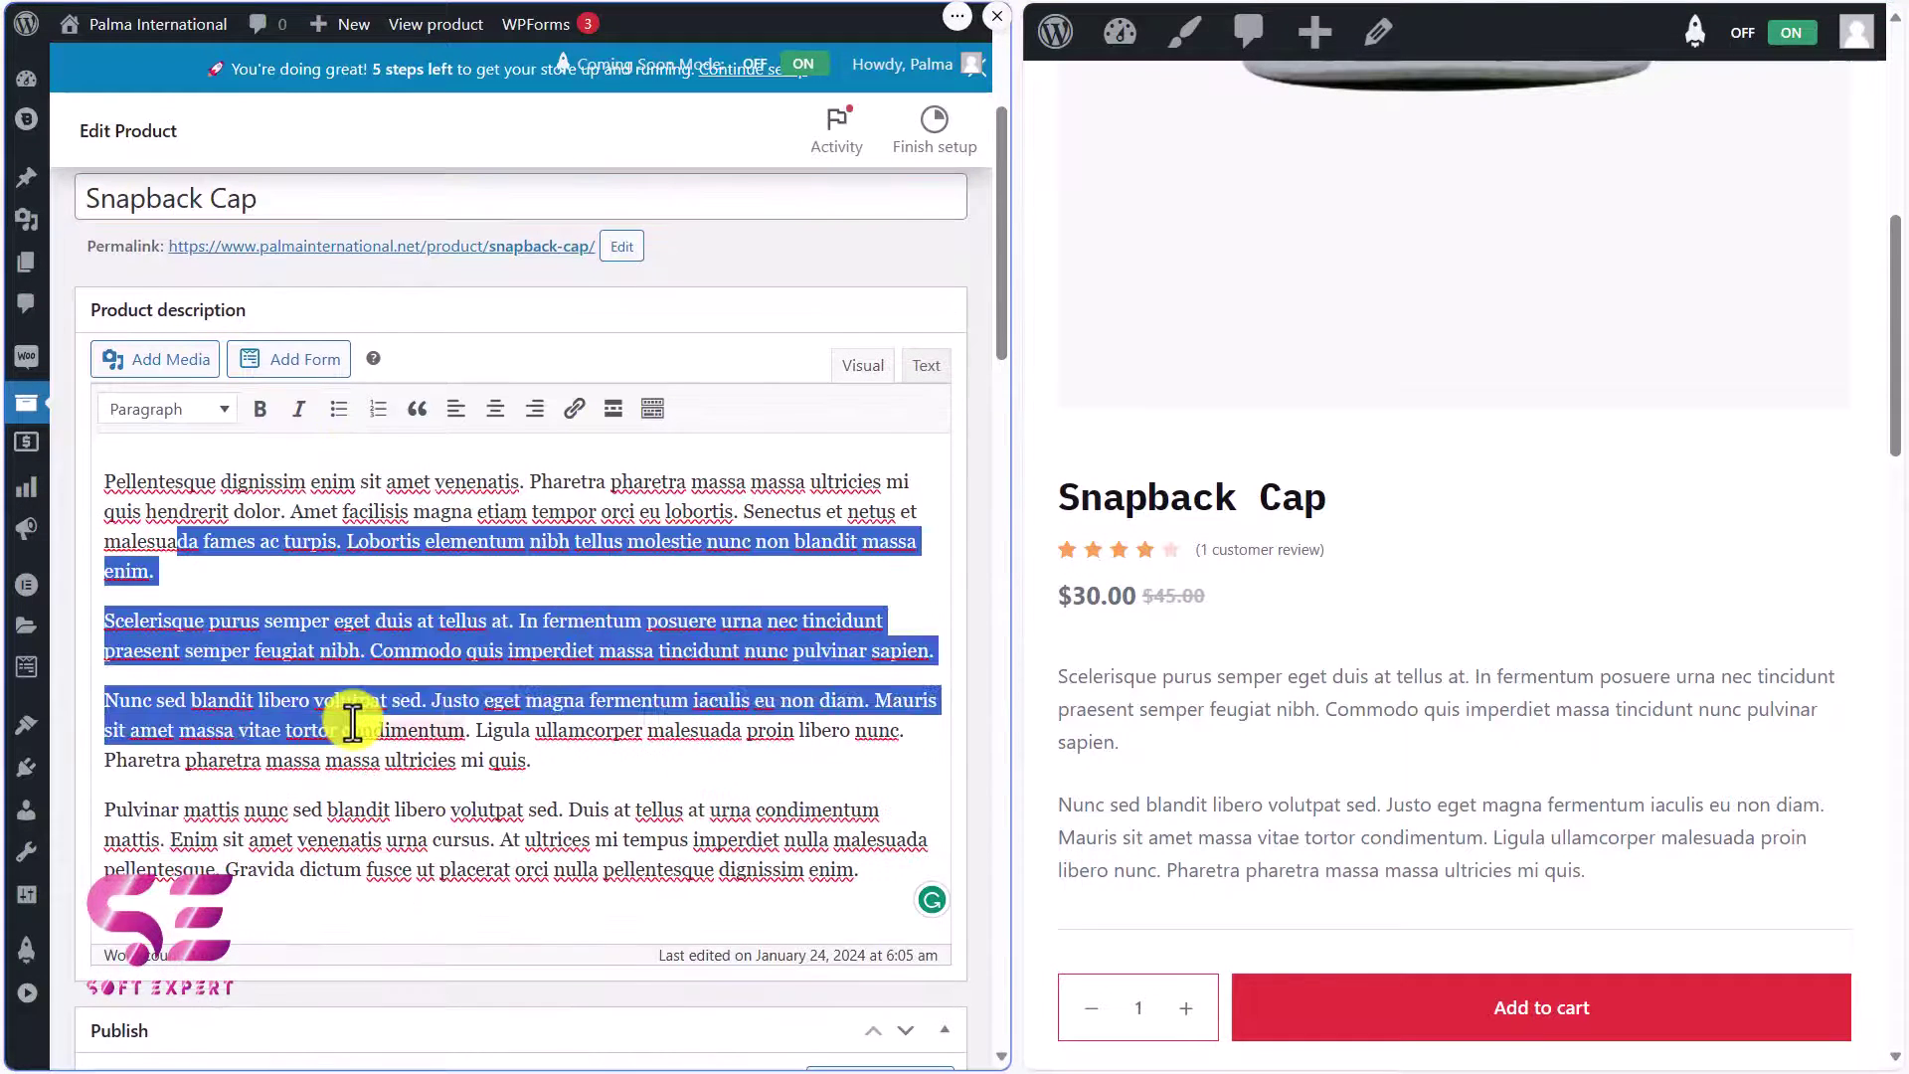
scroll(503, 831, "down", 15)
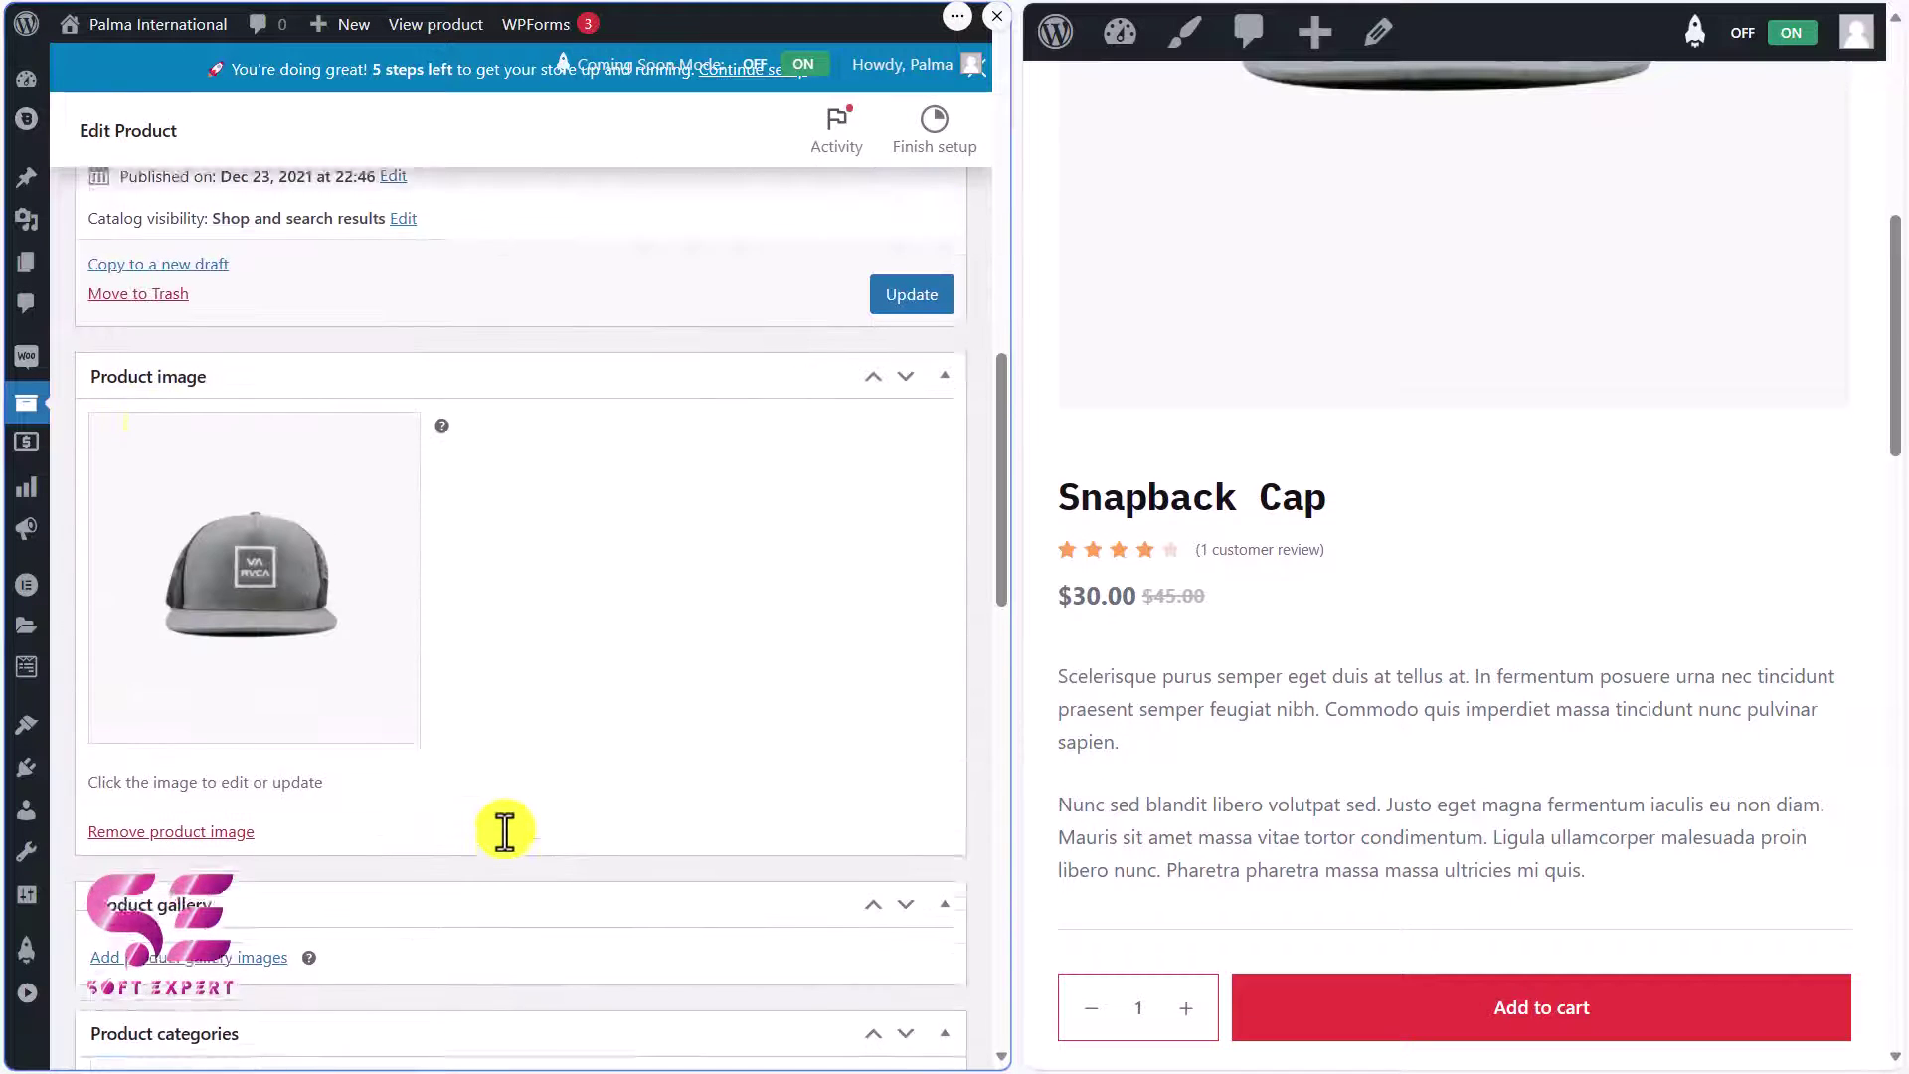
scroll(1177, 643, "up", 10)
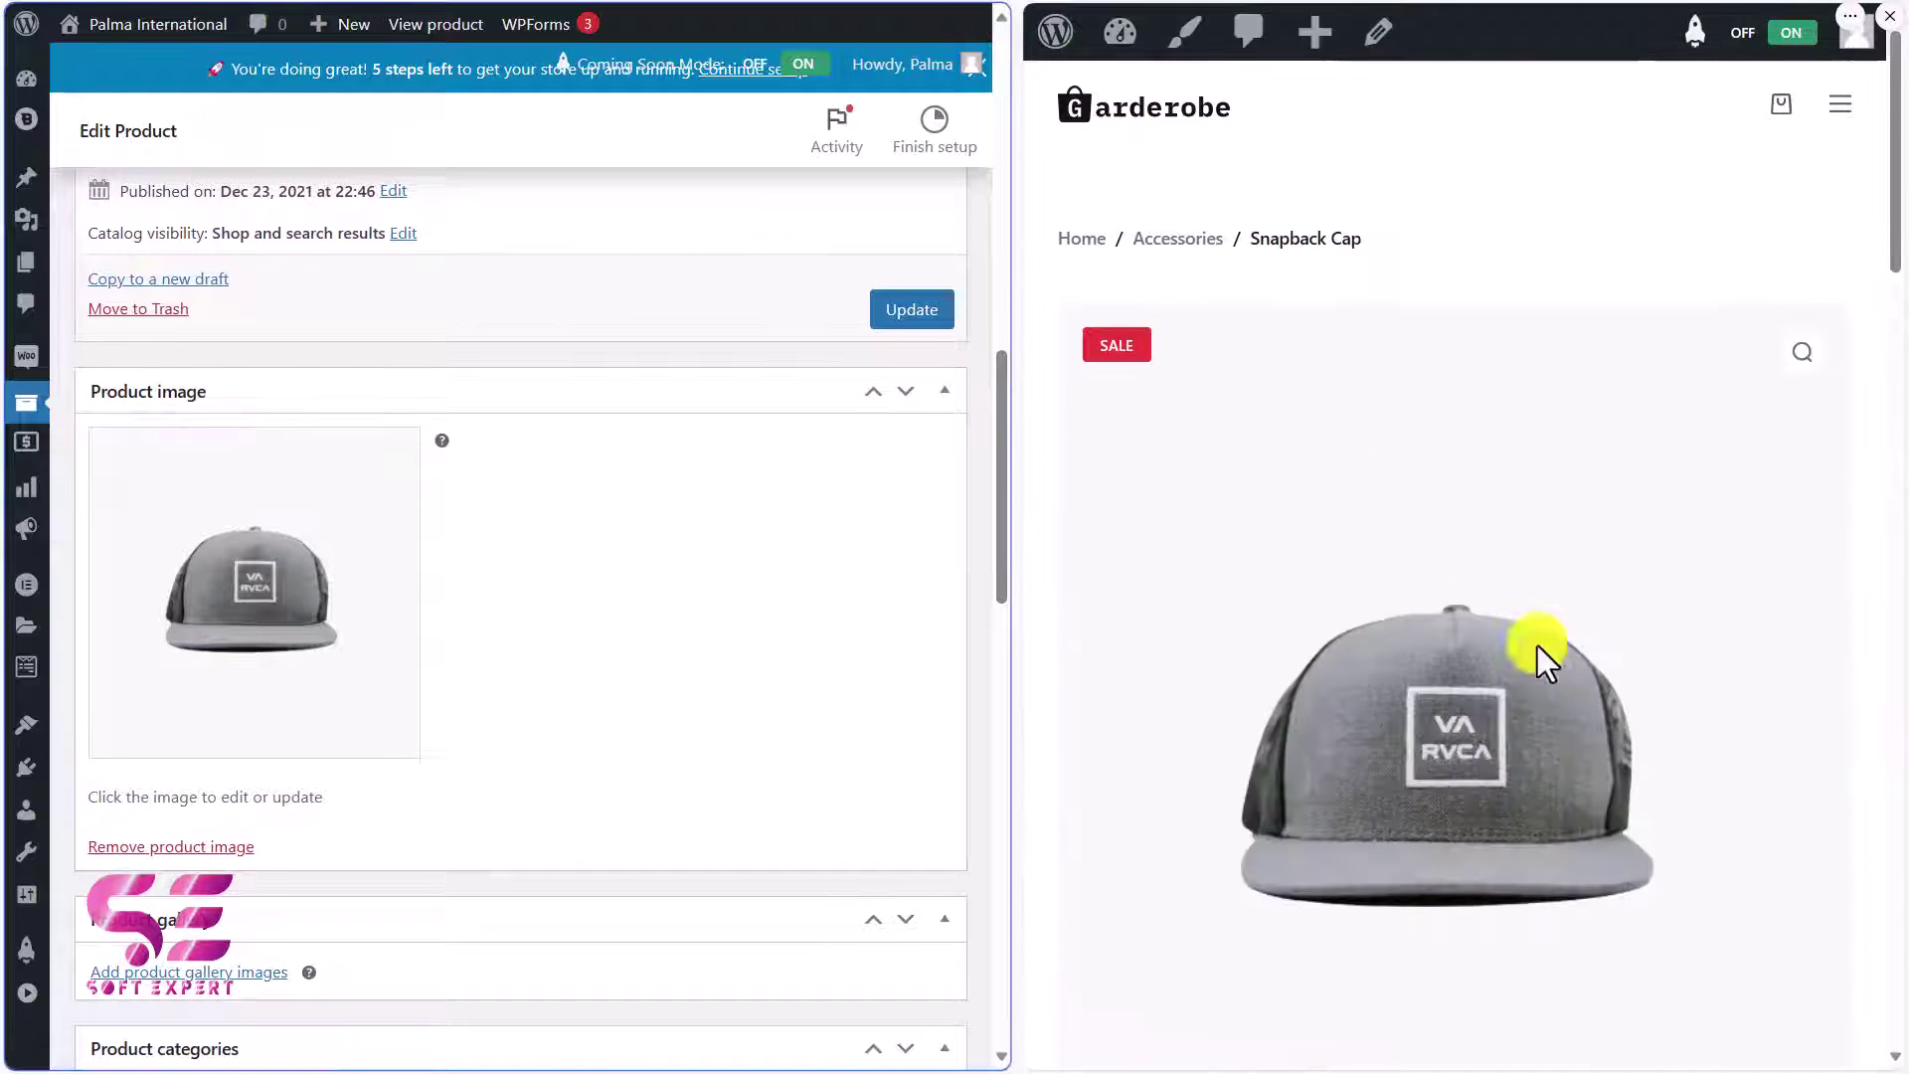
Open the Snapback Cap's product image selection from the media library and close it without changing the image
scroll(703, 695, "down", 1)
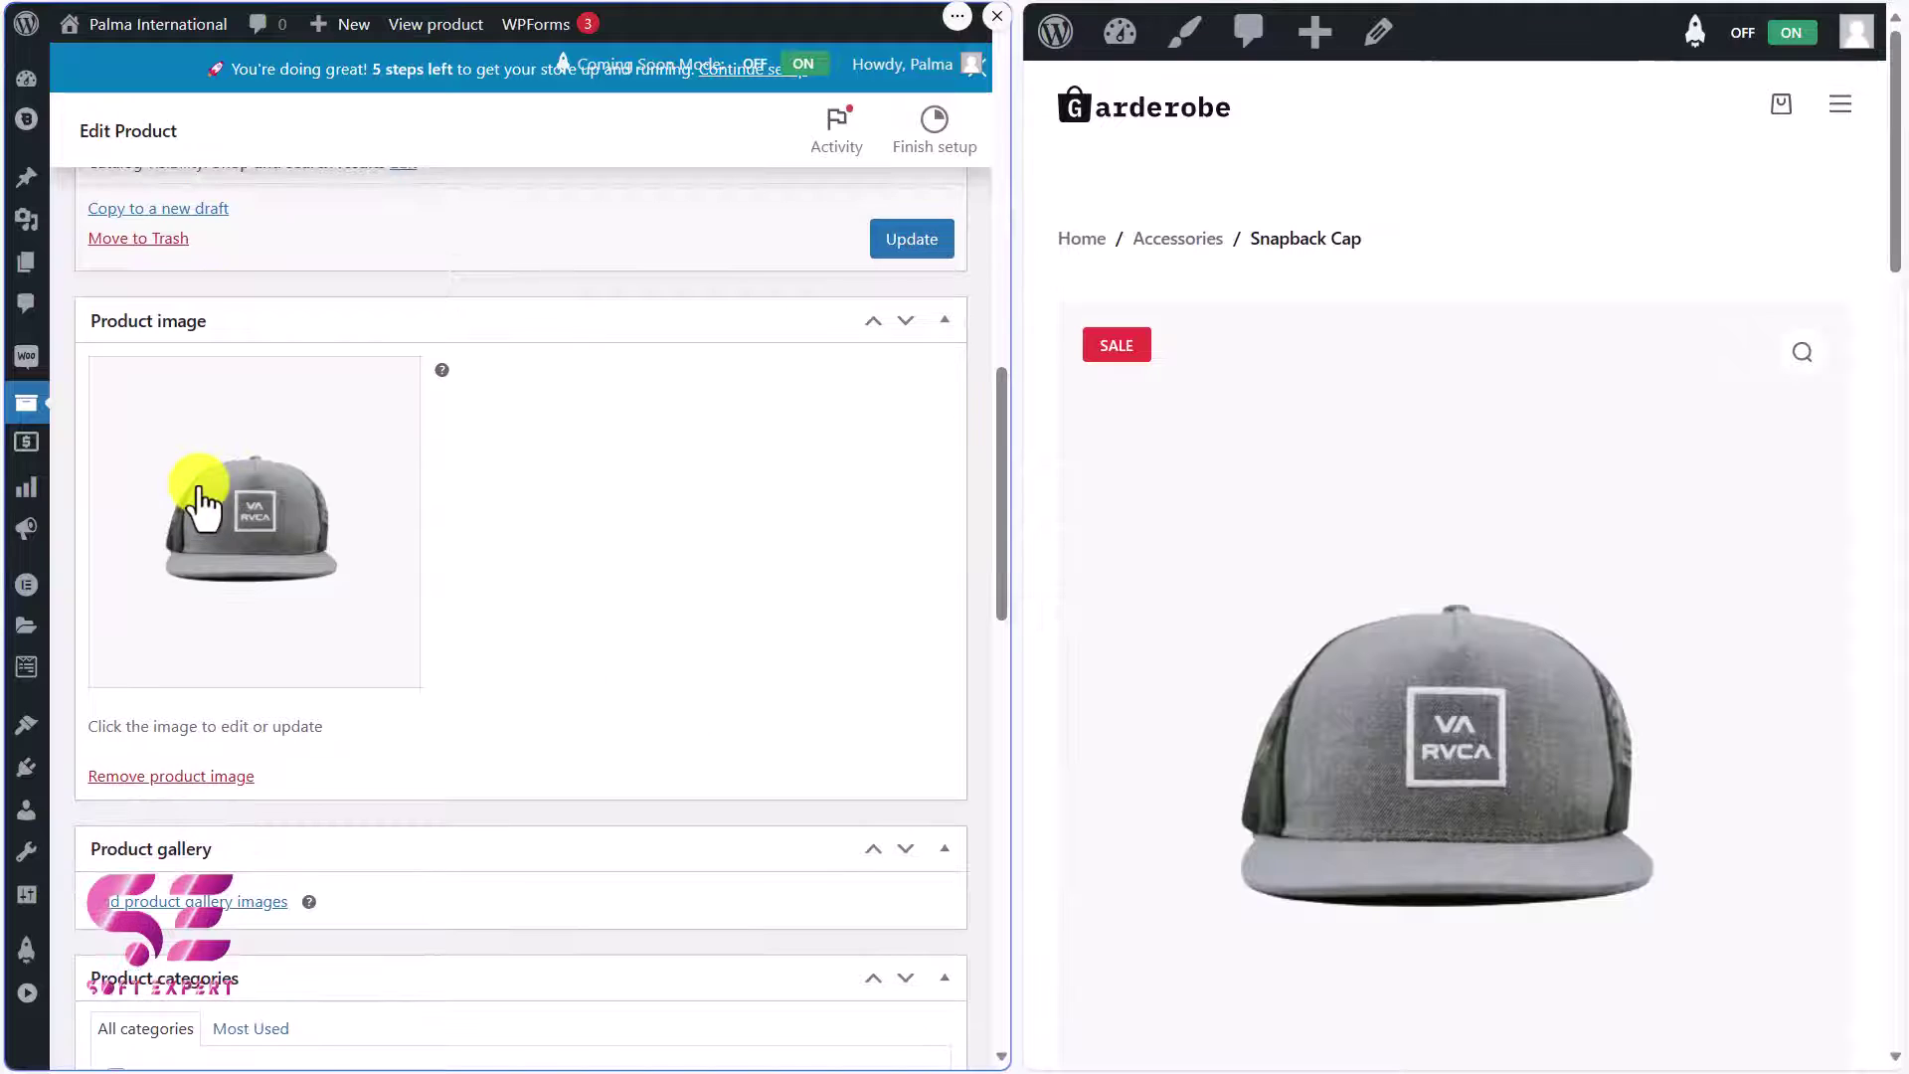
left_click(195, 503)
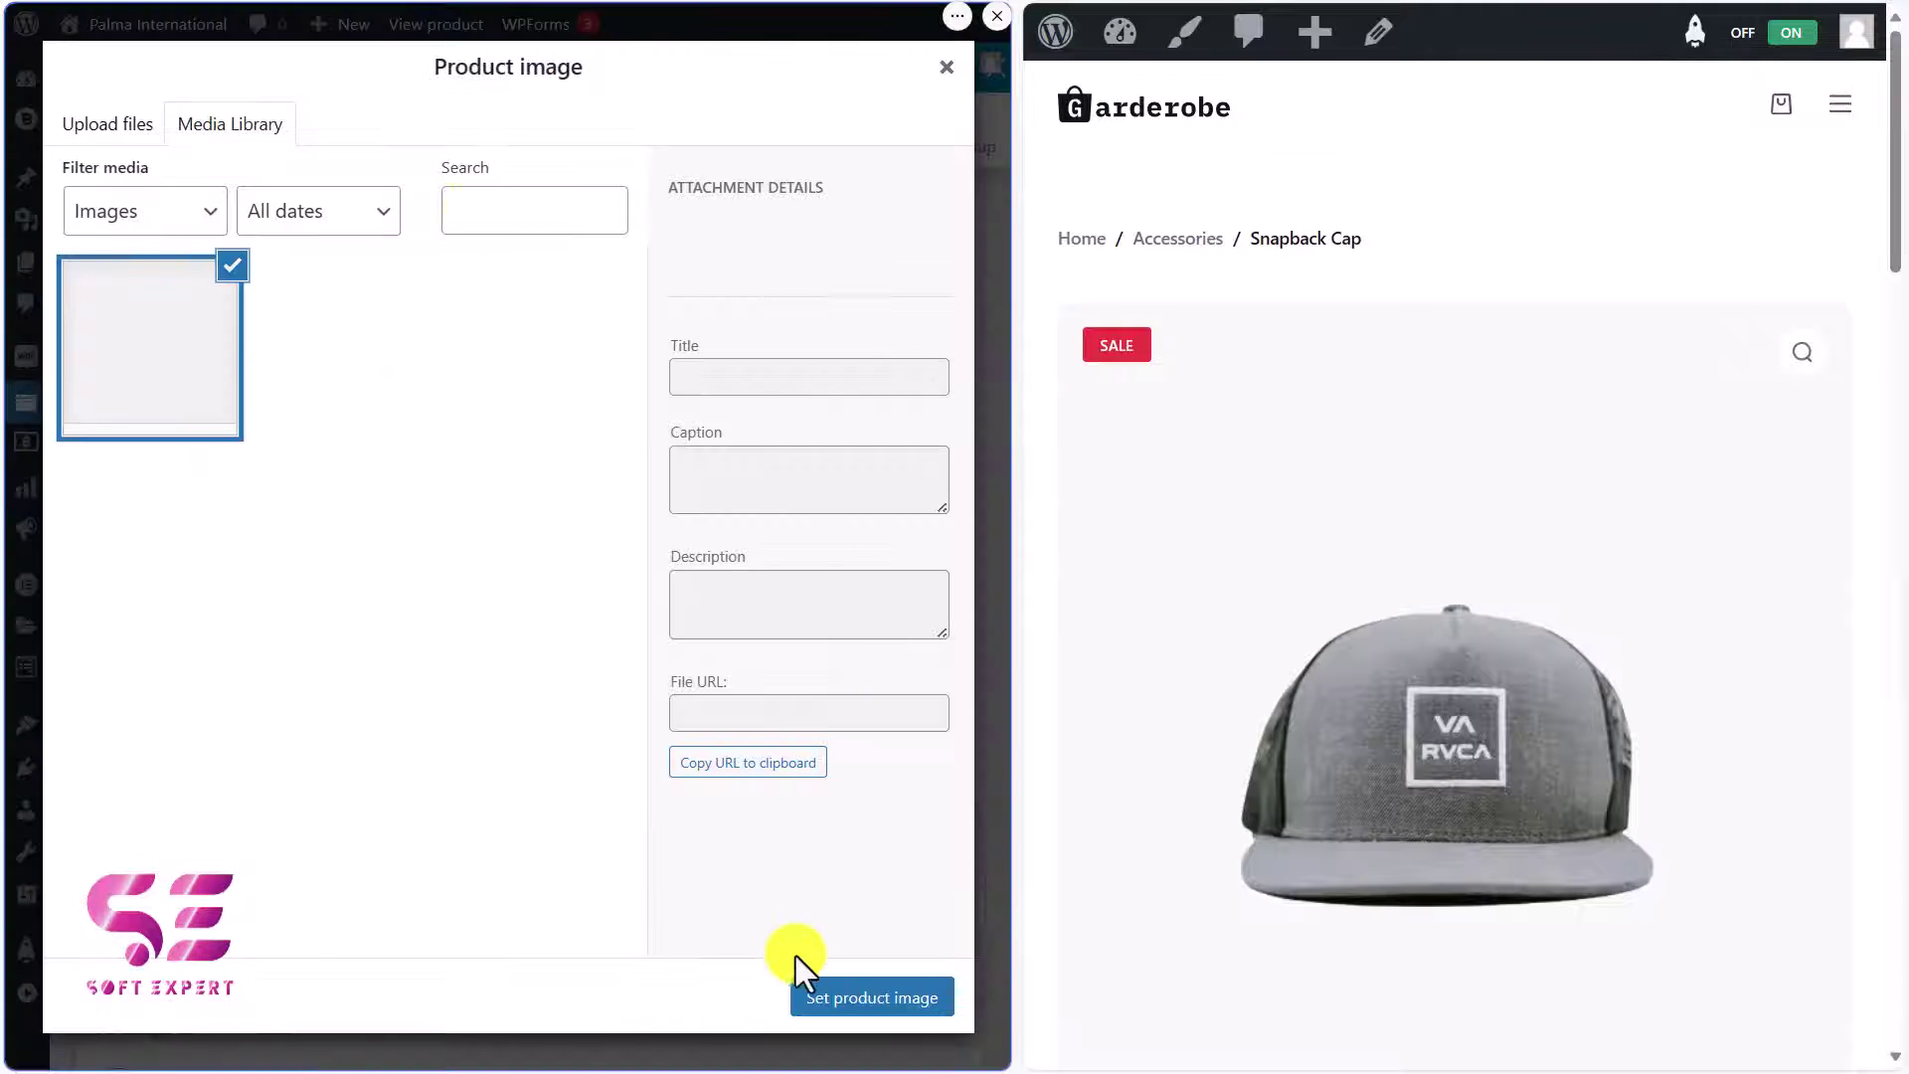
key("Escape")
scroll(511, 646, "down", 1)
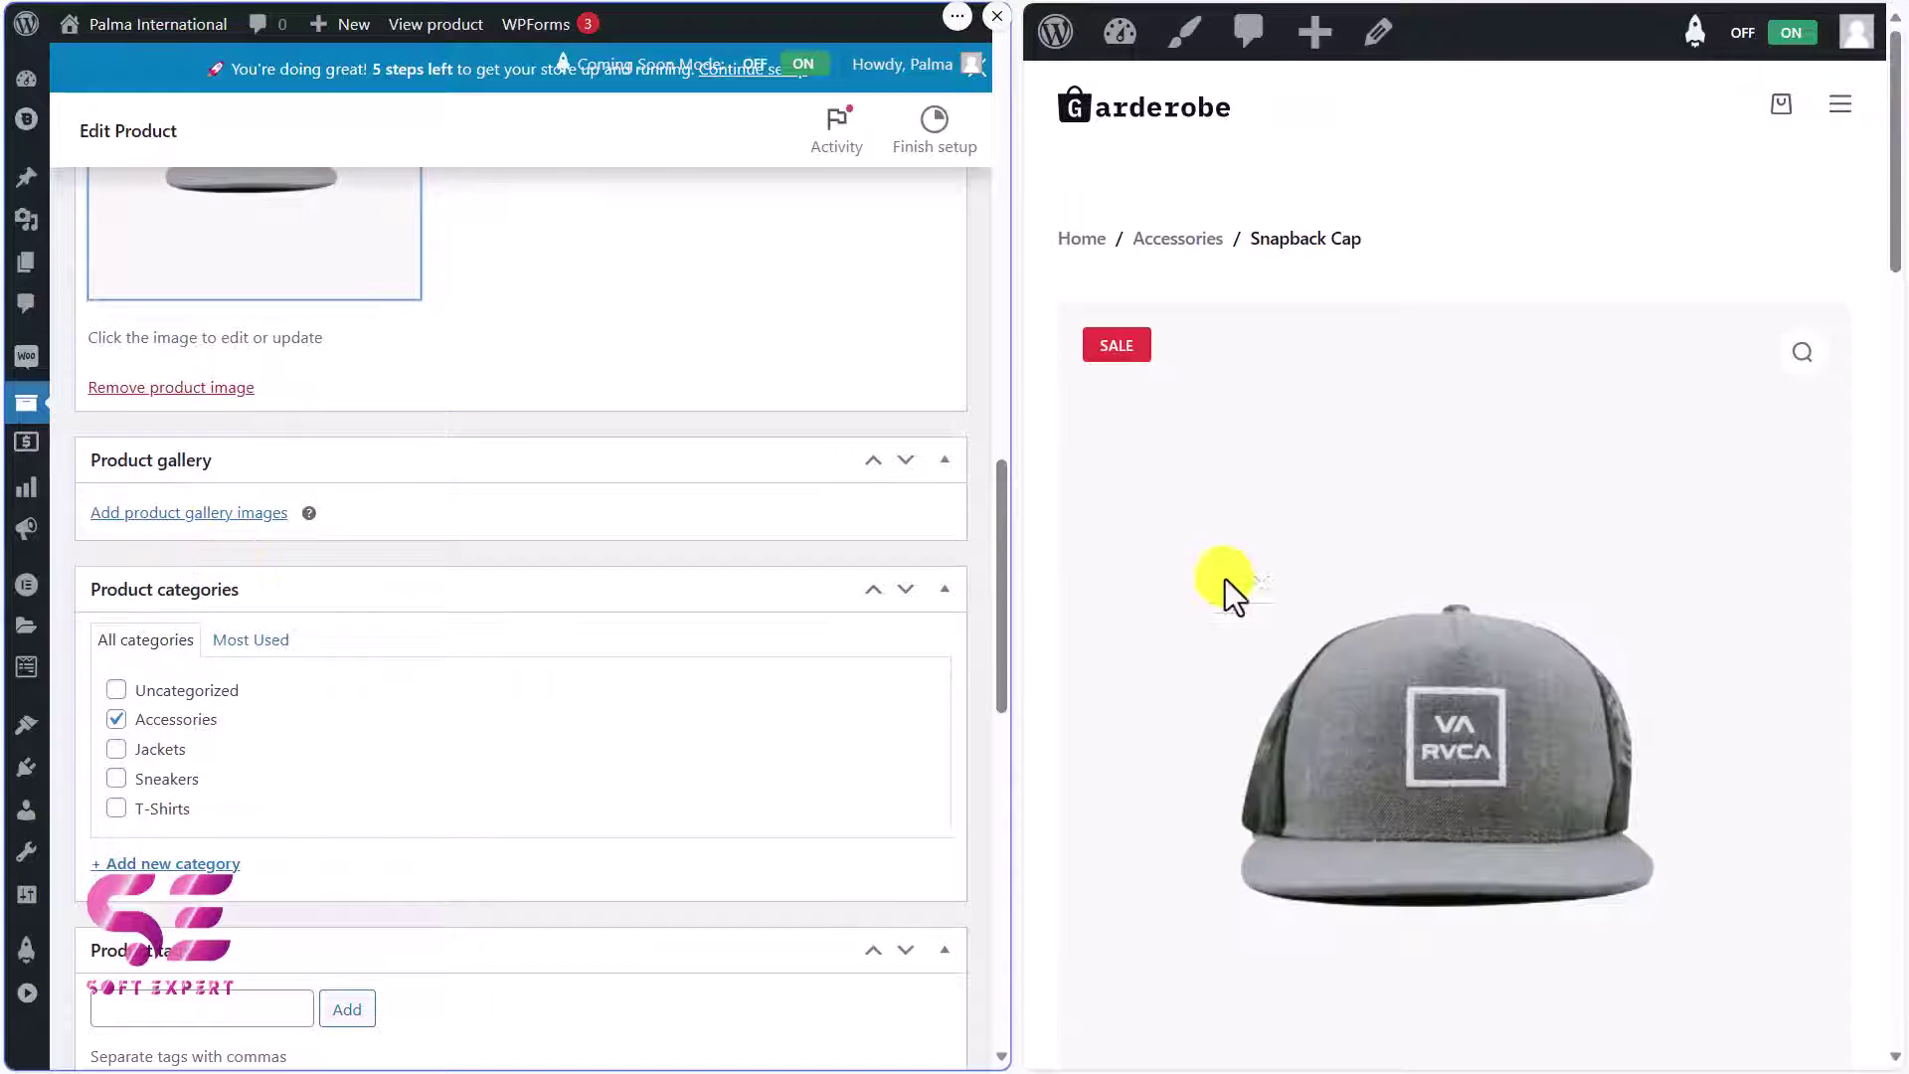
Compare the product categories and tags in the Snapback Cap editor with the category line on its public page
scroll(1300, 632, "down", 4)
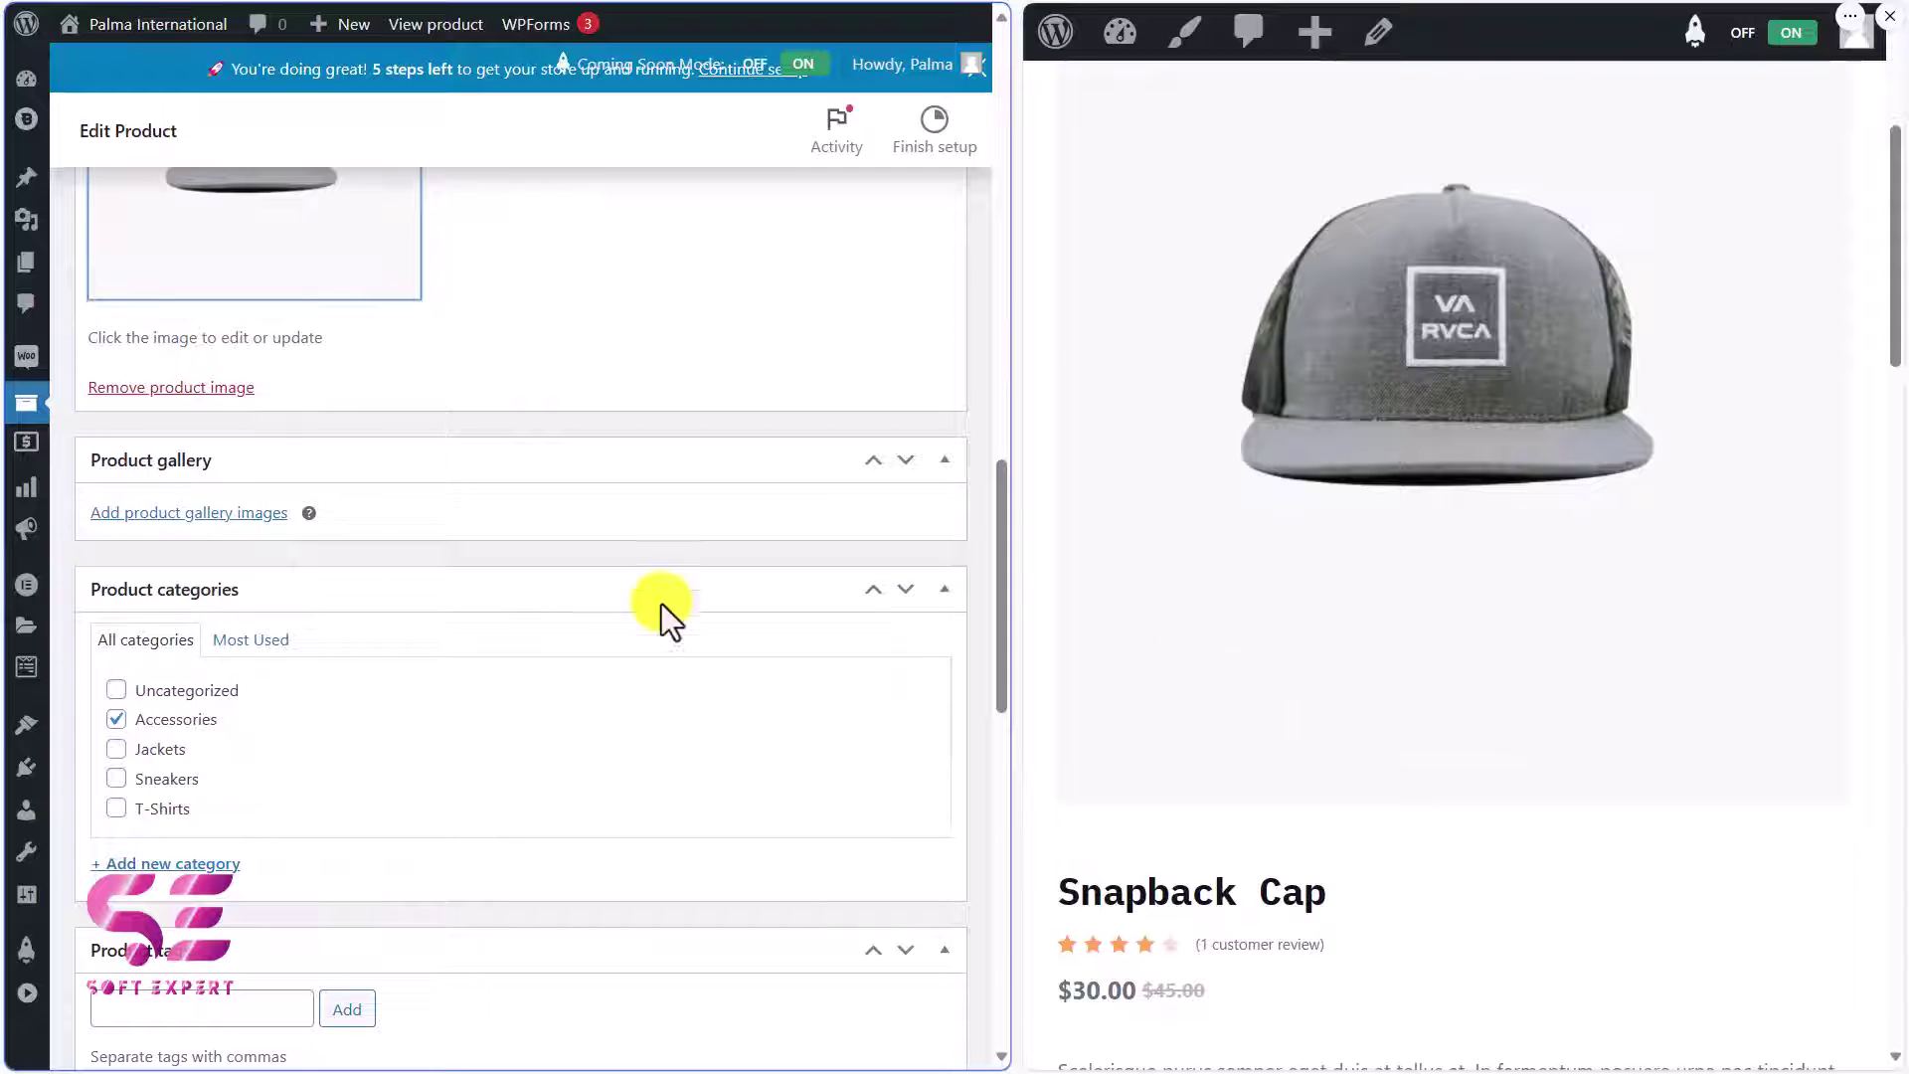
scroll(354, 682, "down", 1)
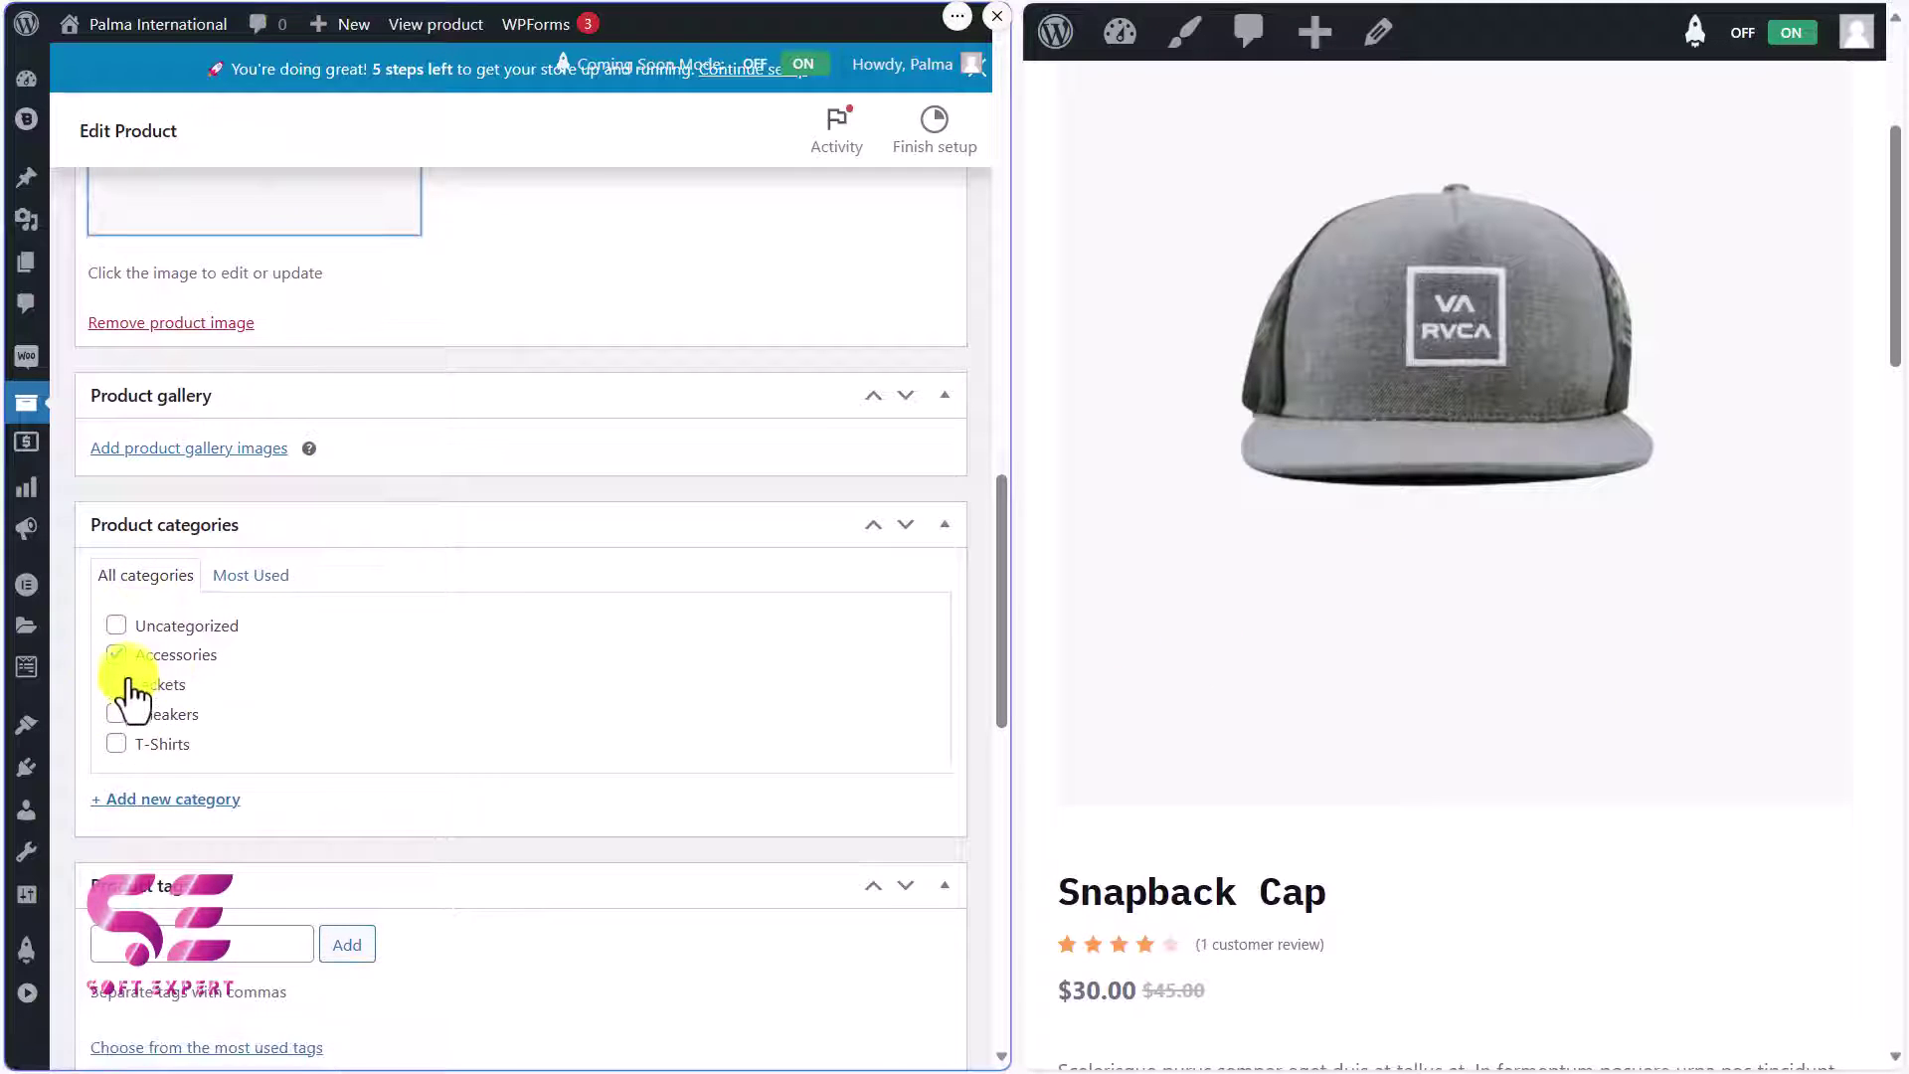
scroll(1229, 795, "down", 10)
scroll(546, 605, "up", 12)
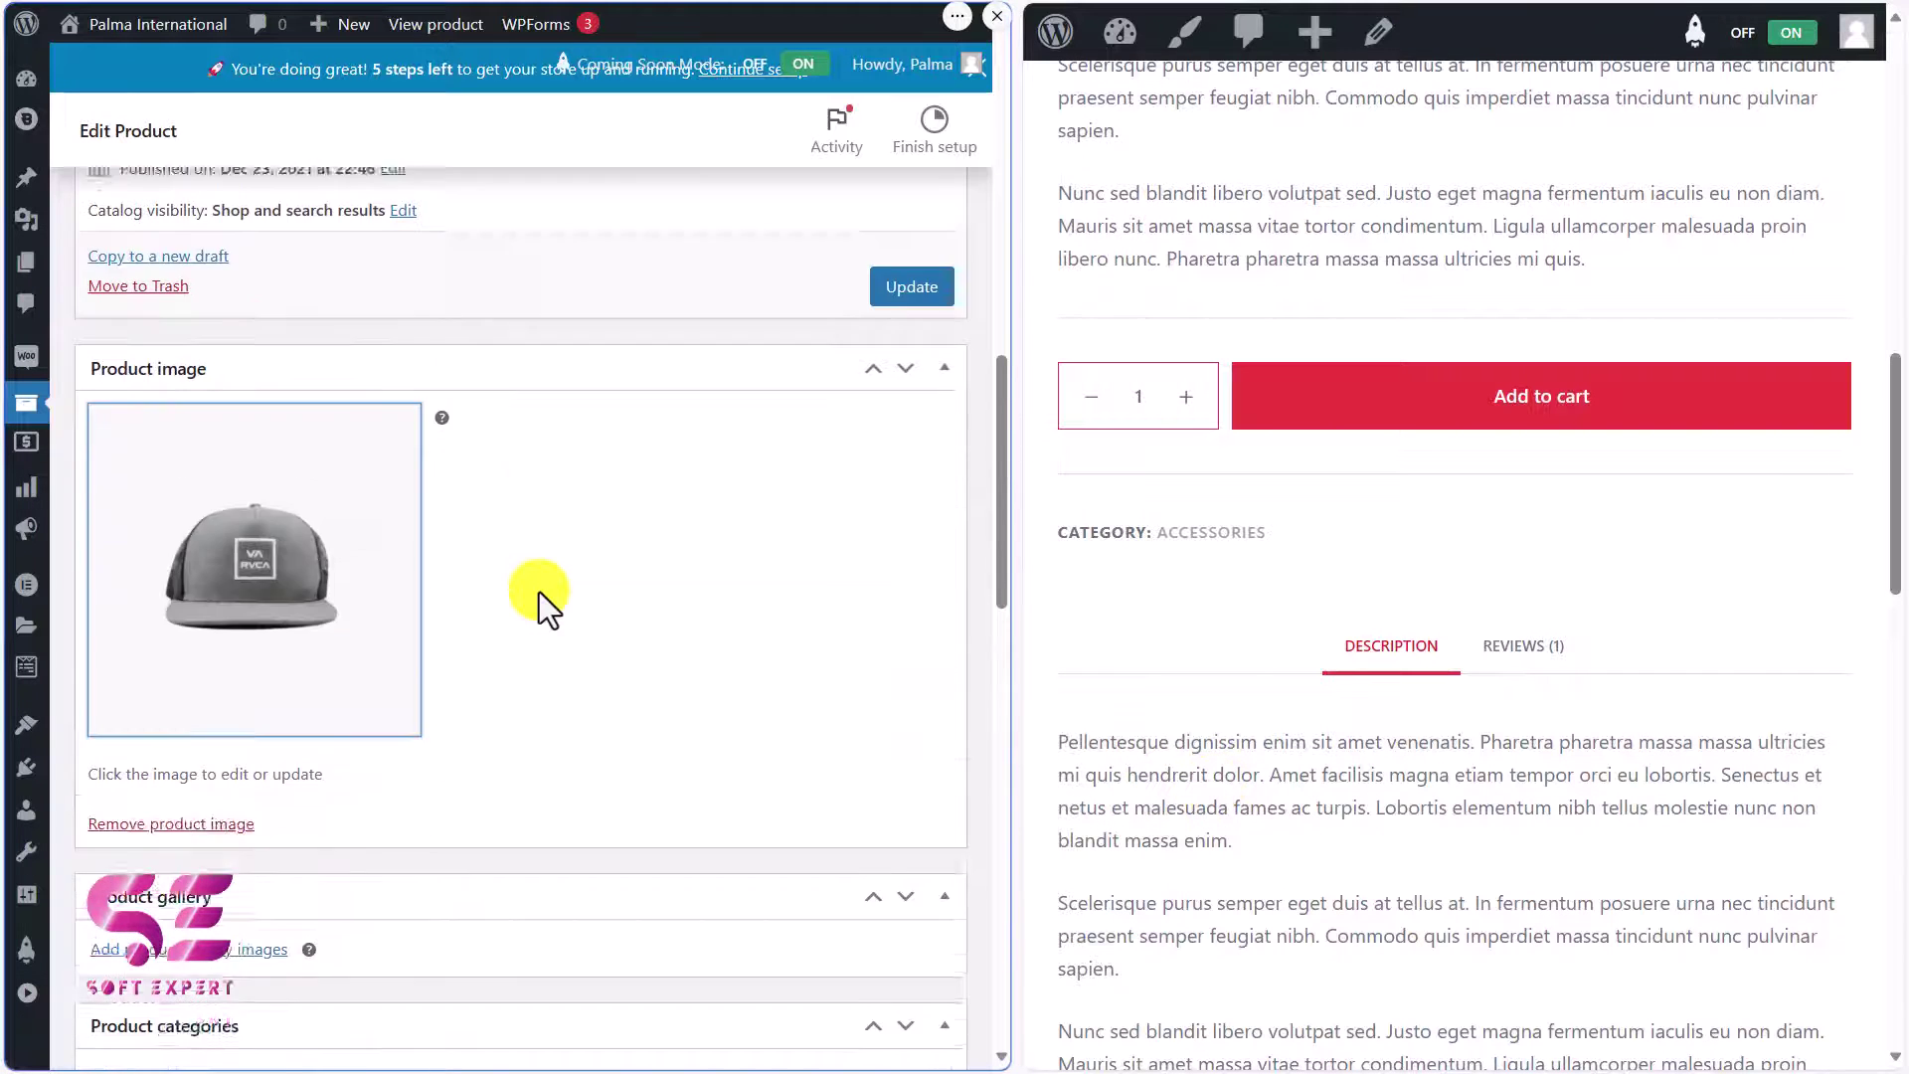
scroll(515, 572, "down", 13)
scroll(515, 569, "down", 7)
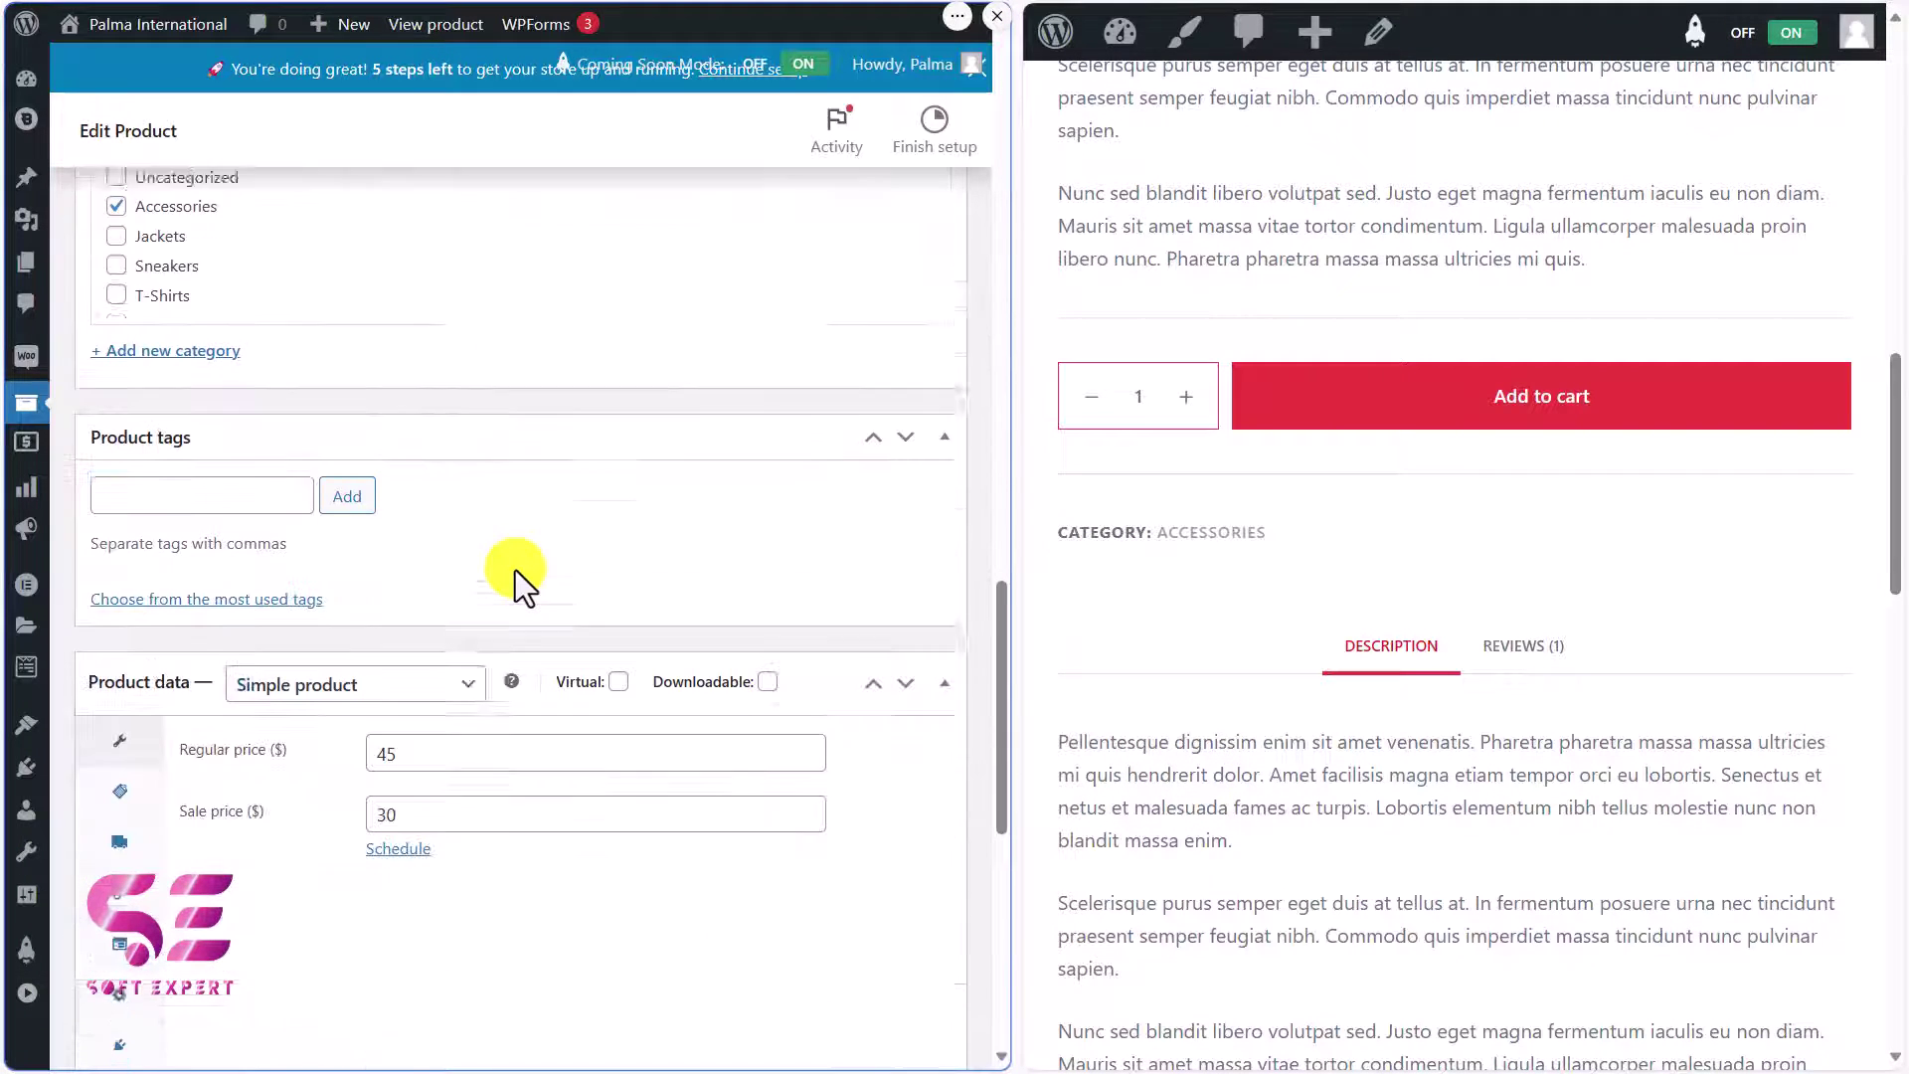
scroll(522, 555, "down", 1)
scroll(522, 555, "down", 1)
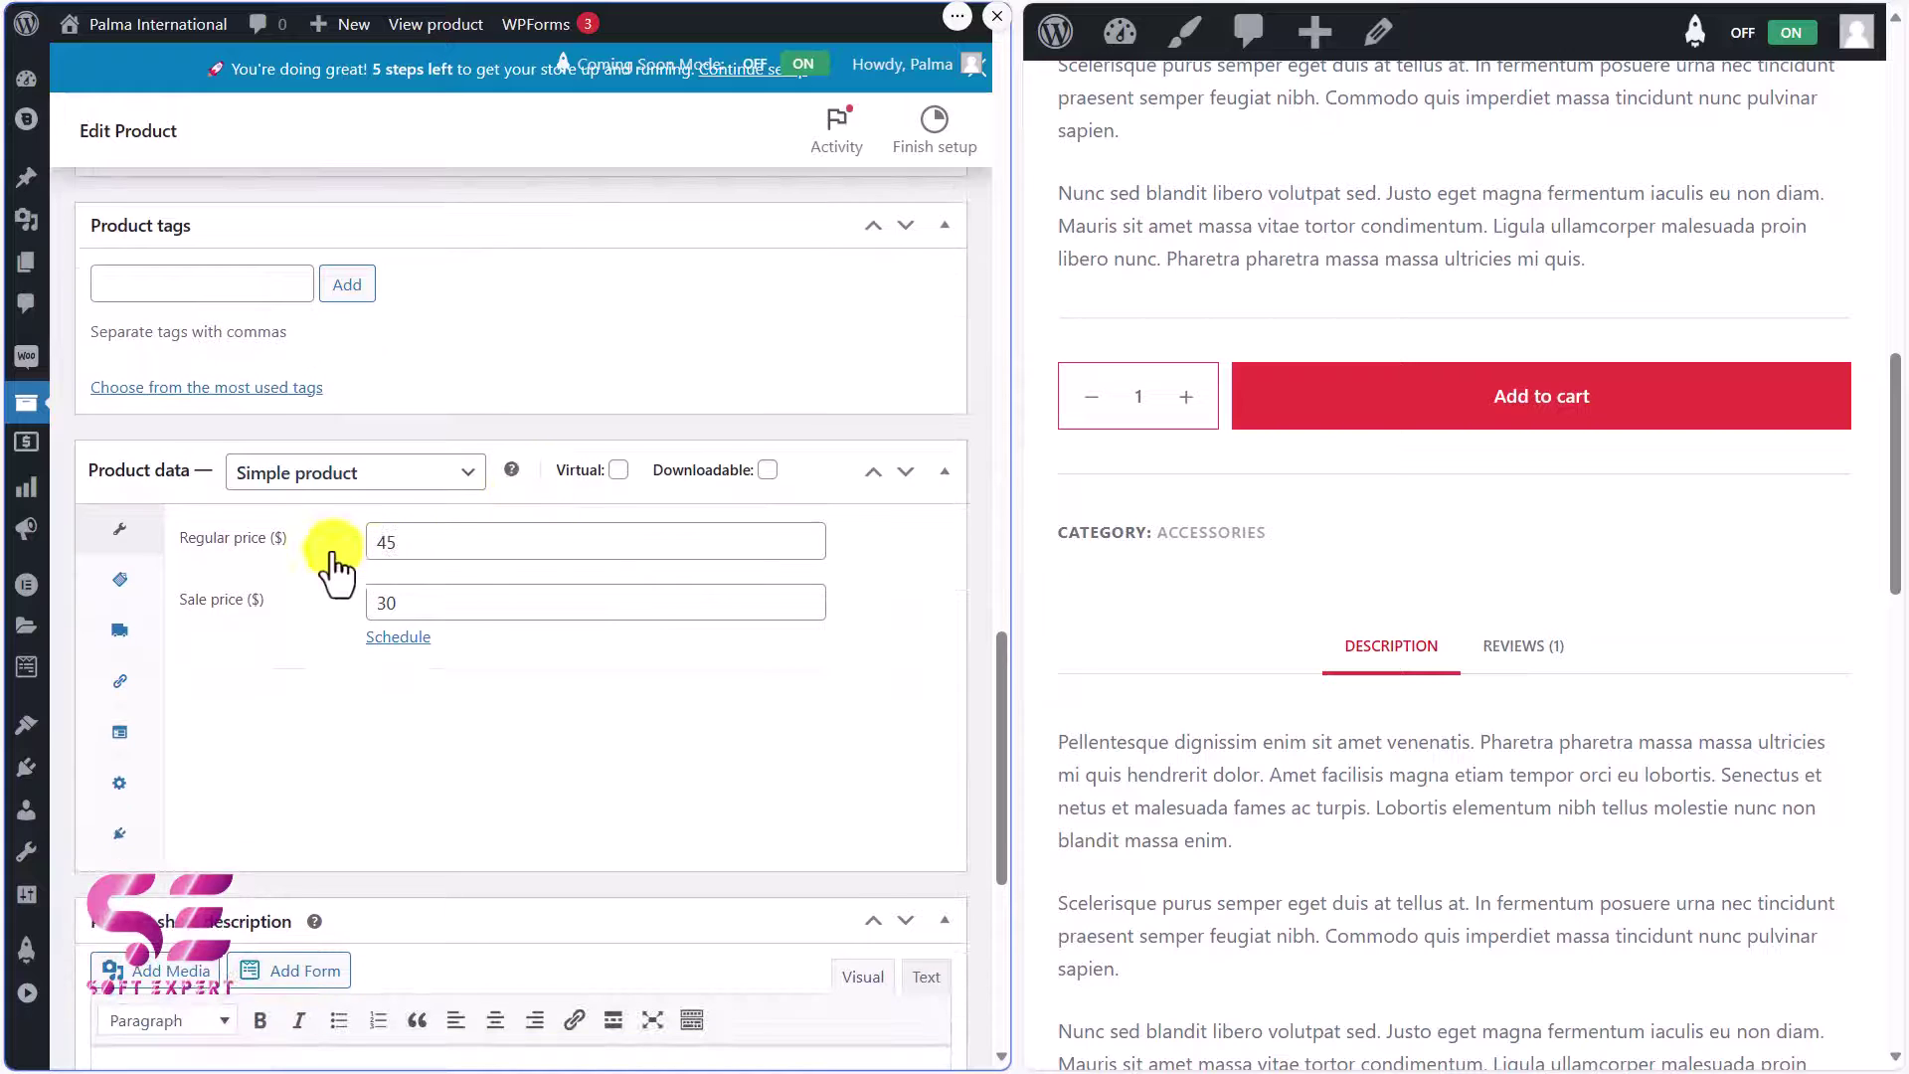
Compare the regular and sale prices with the public page and view the available product types without changing the selection
double_click(370, 546)
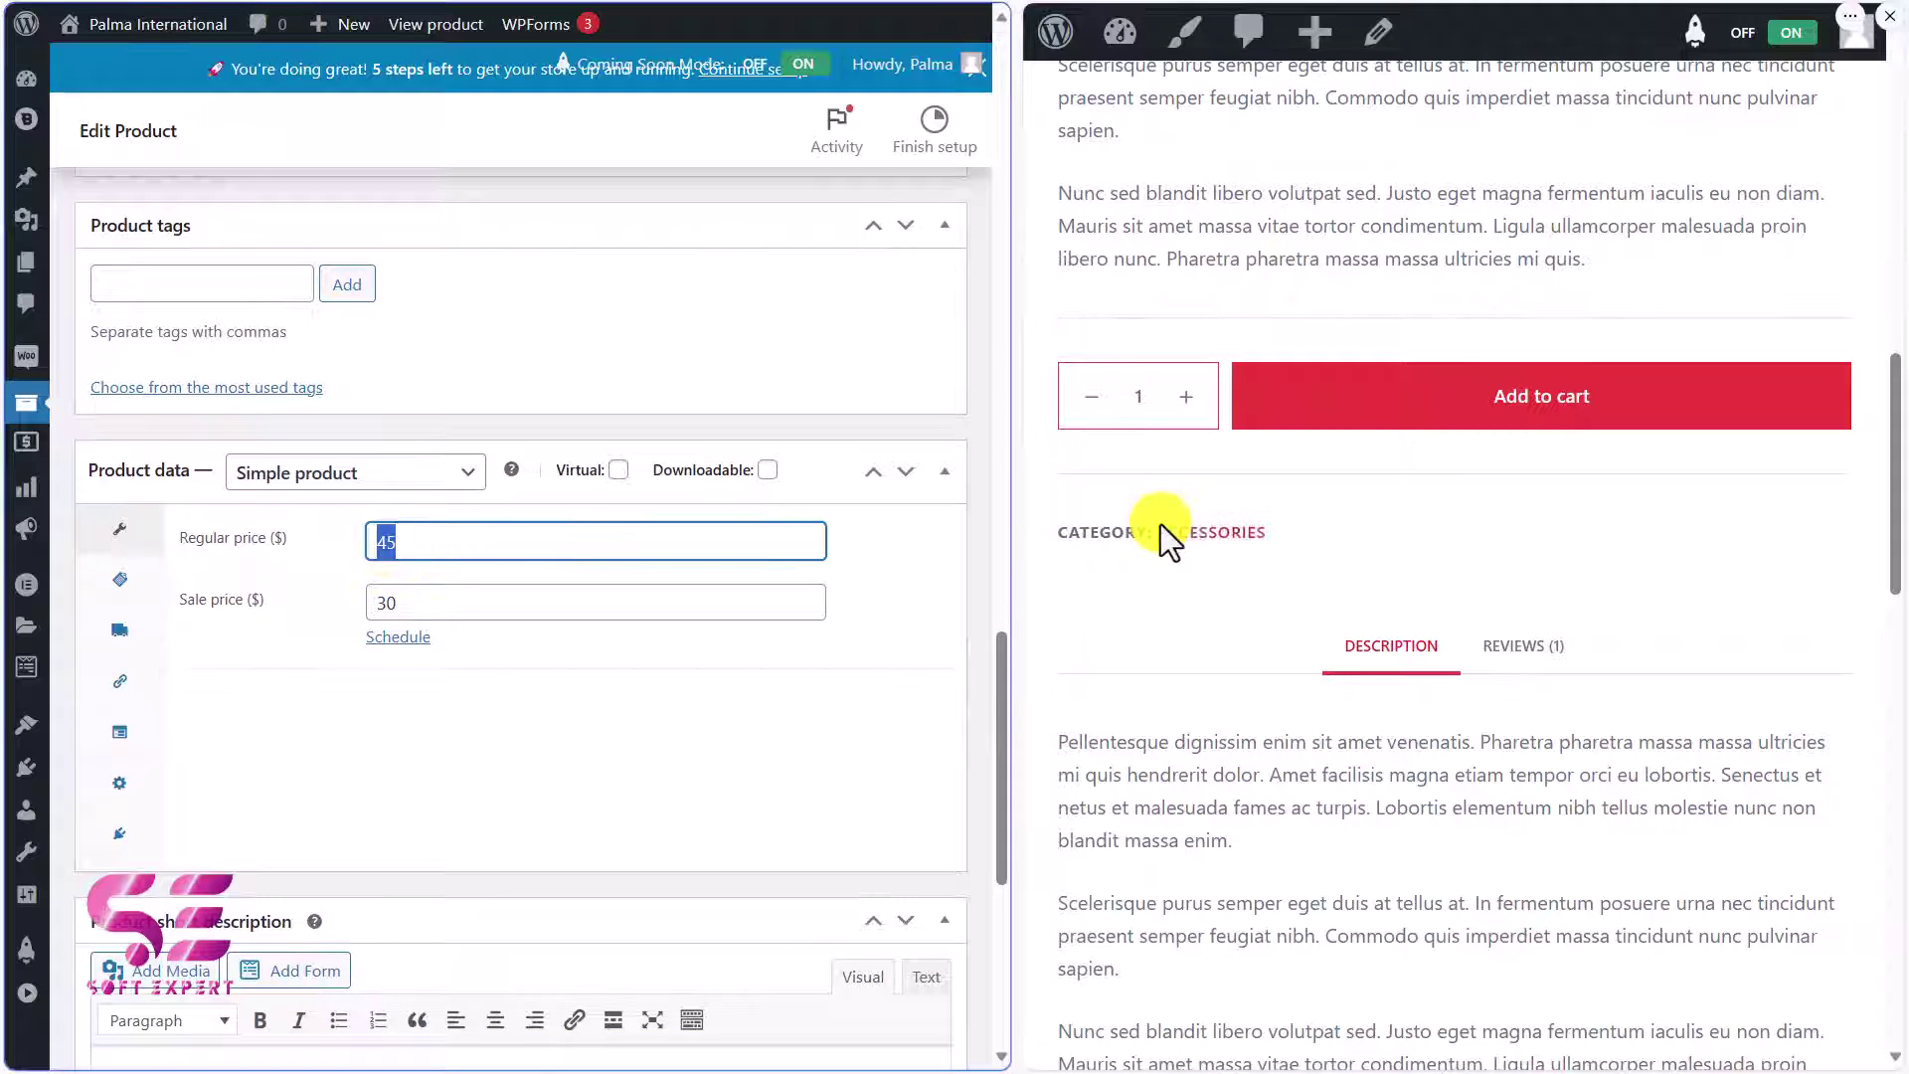
scroll(1159, 511, "up", 6)
scroll(1150, 546, "down", 1)
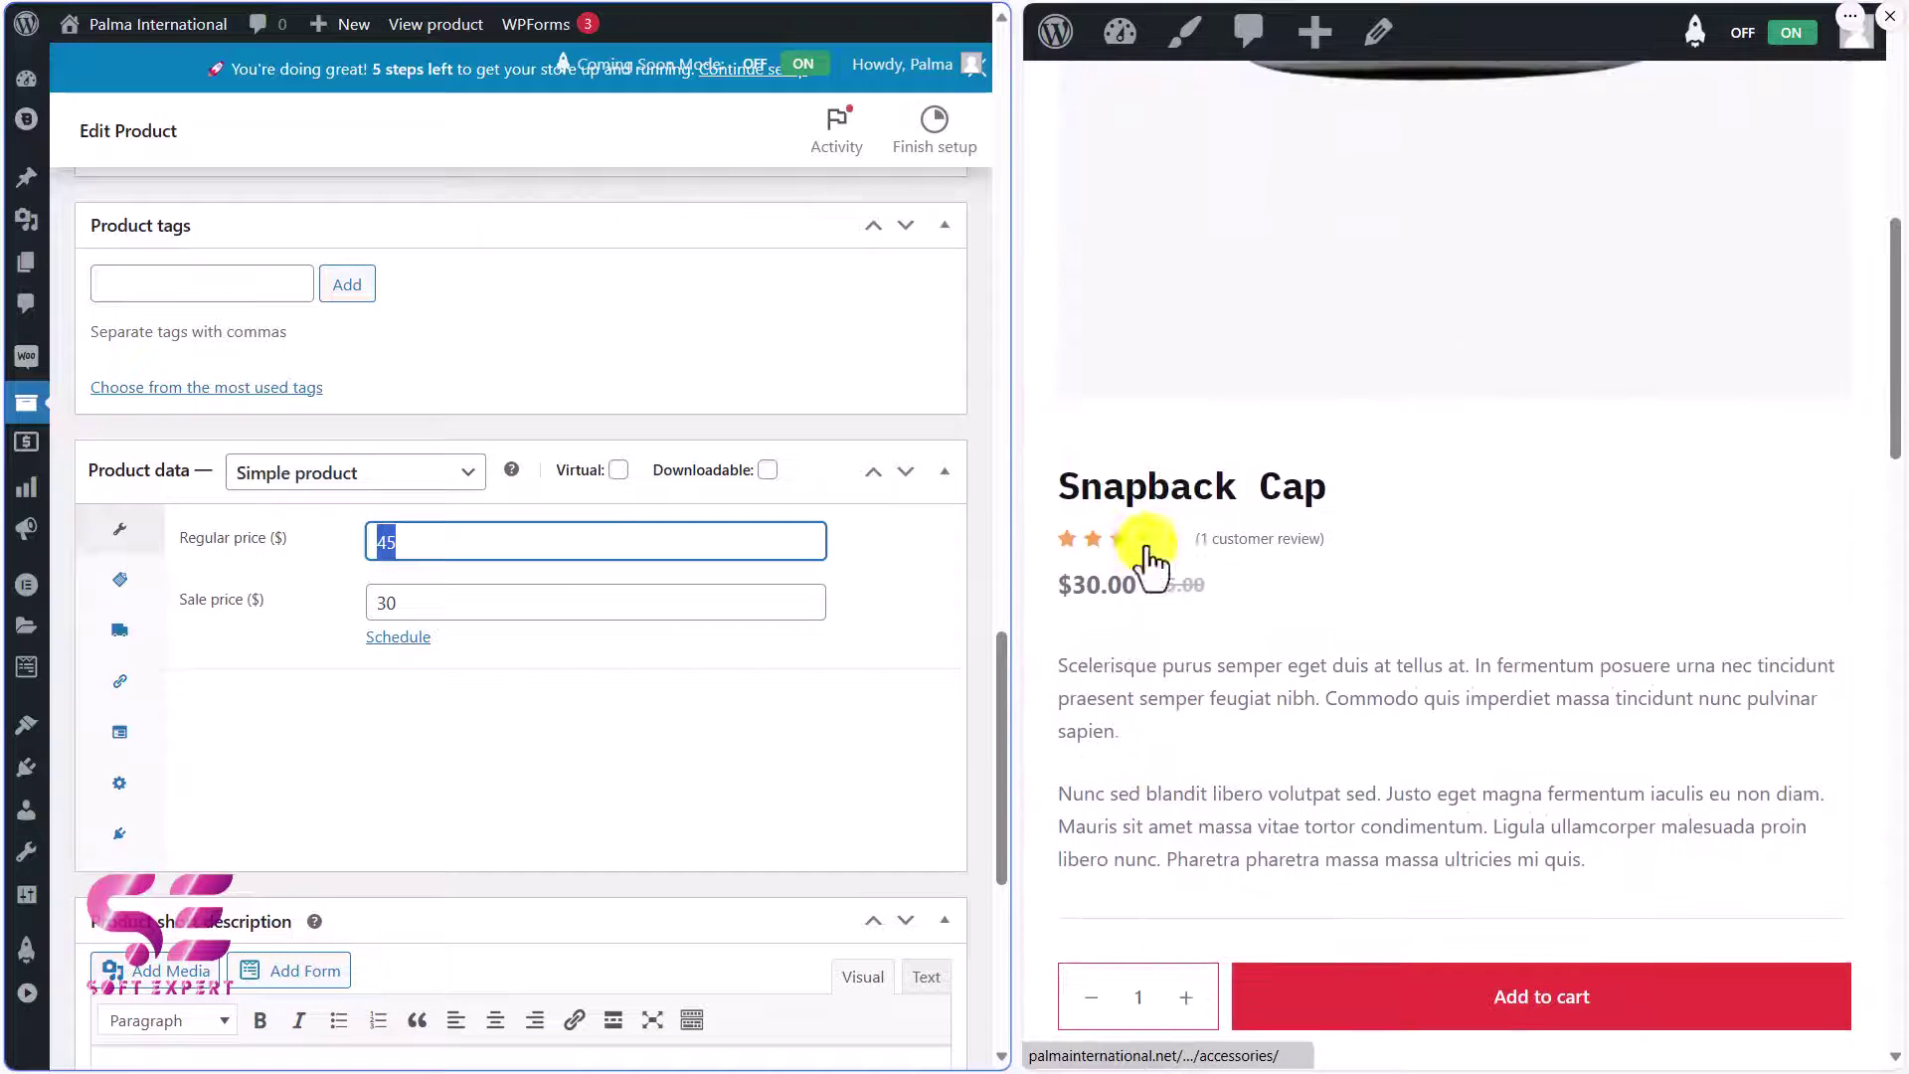
left_click(1099, 586)
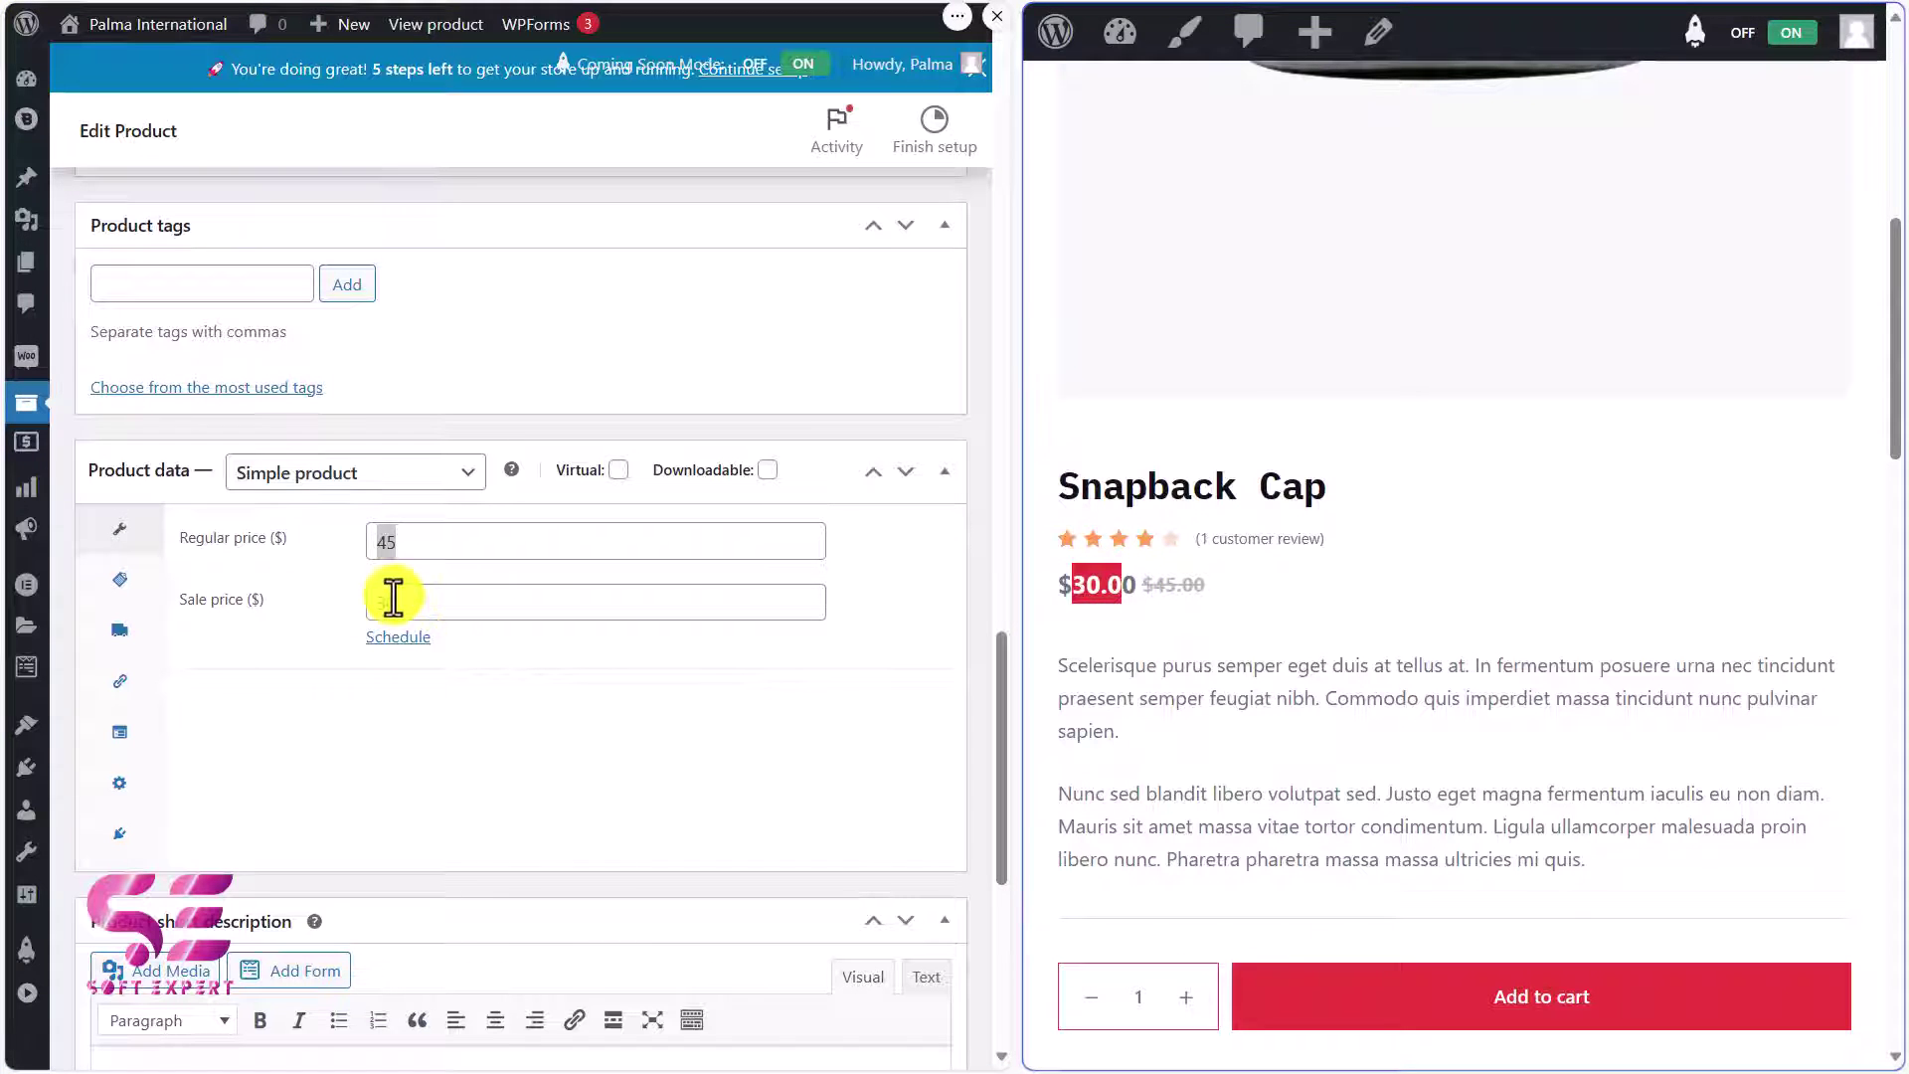
left_click_drag(393, 597, 368, 612)
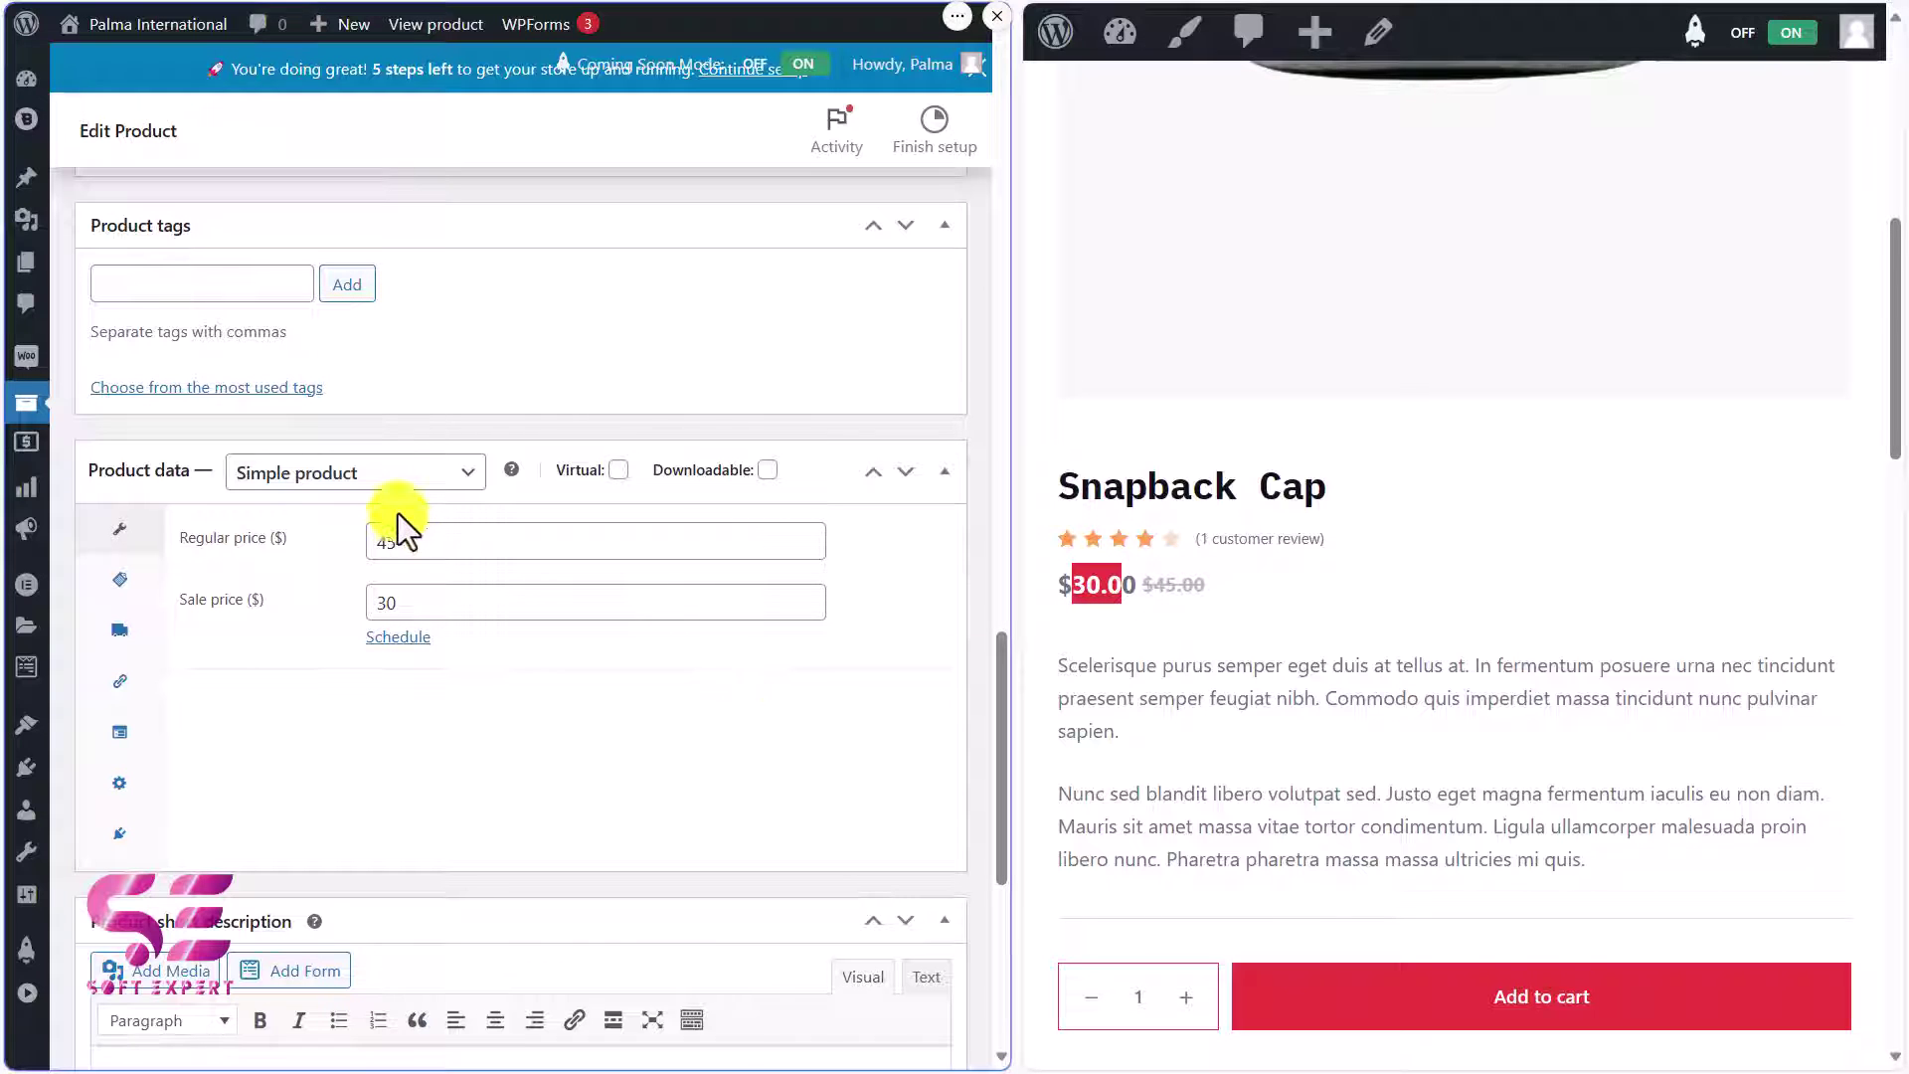
left_click(392, 477)
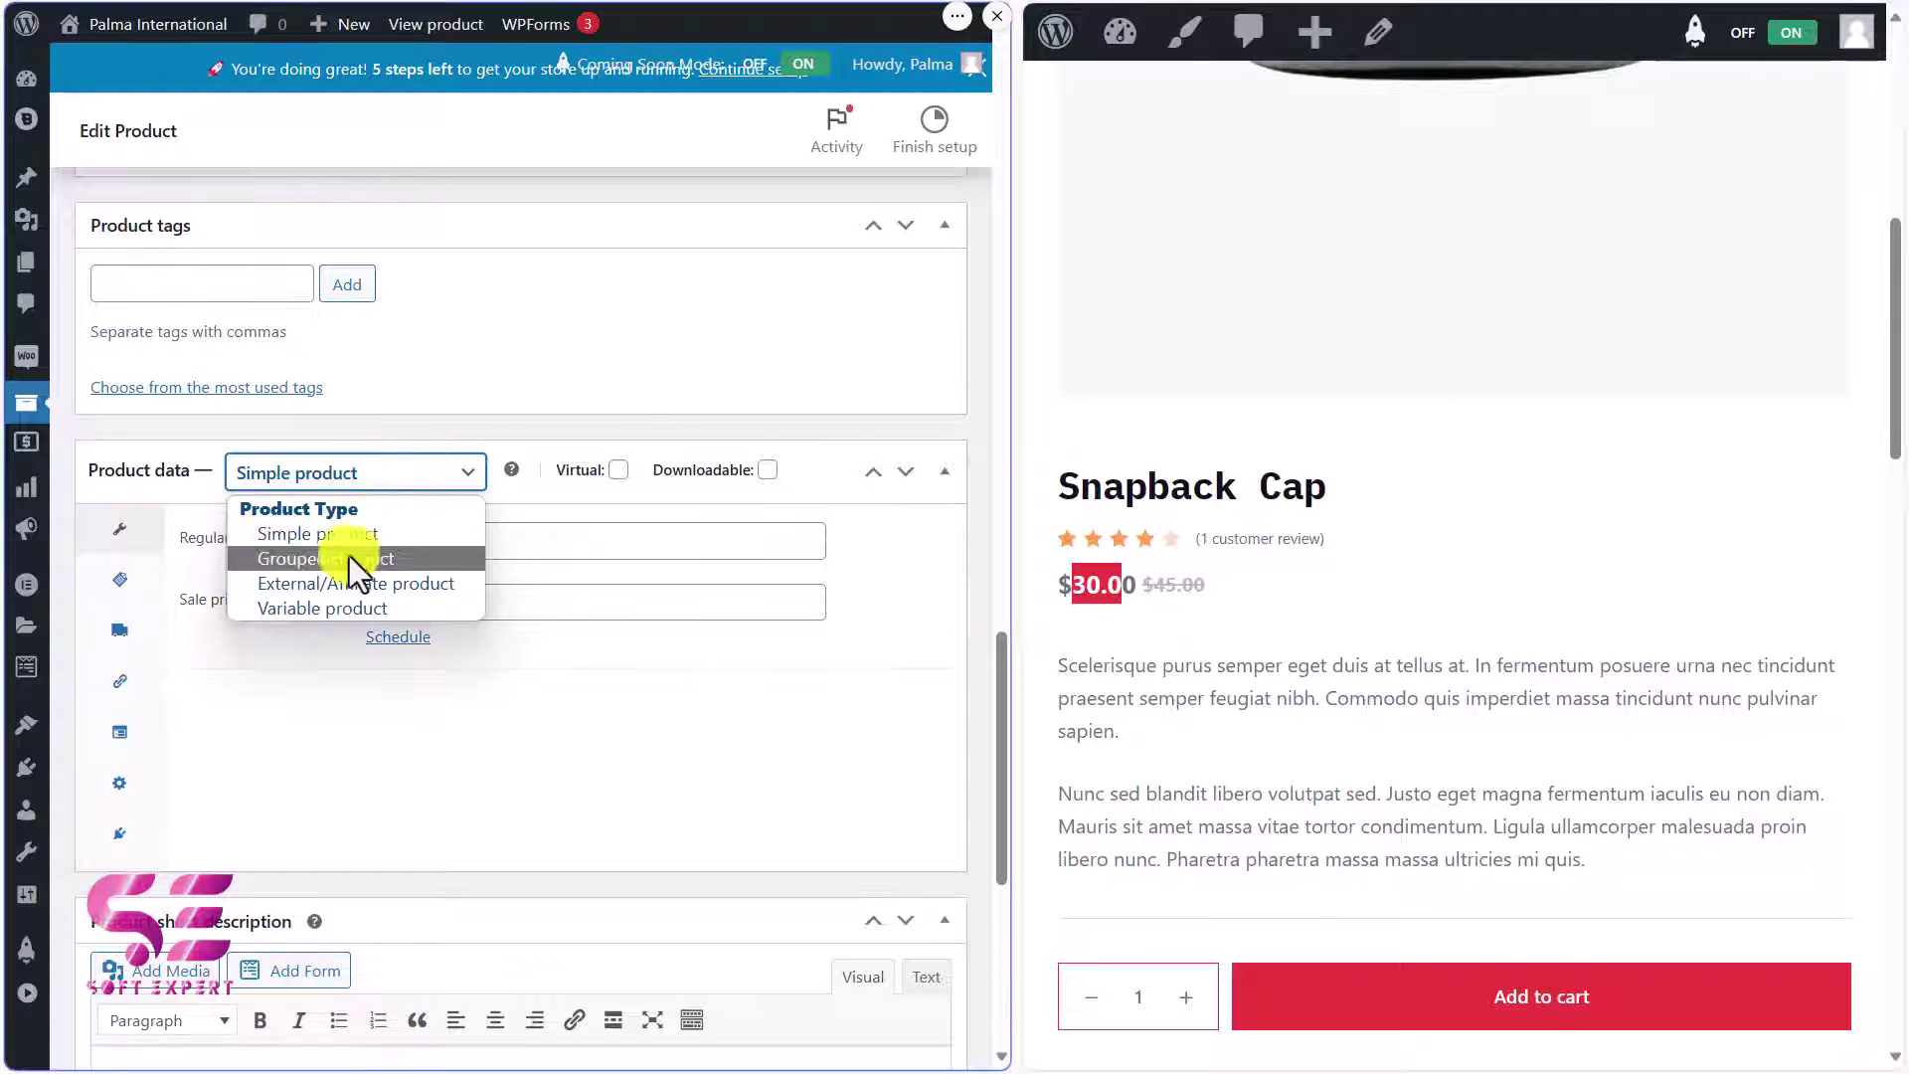
left_click(300, 658)
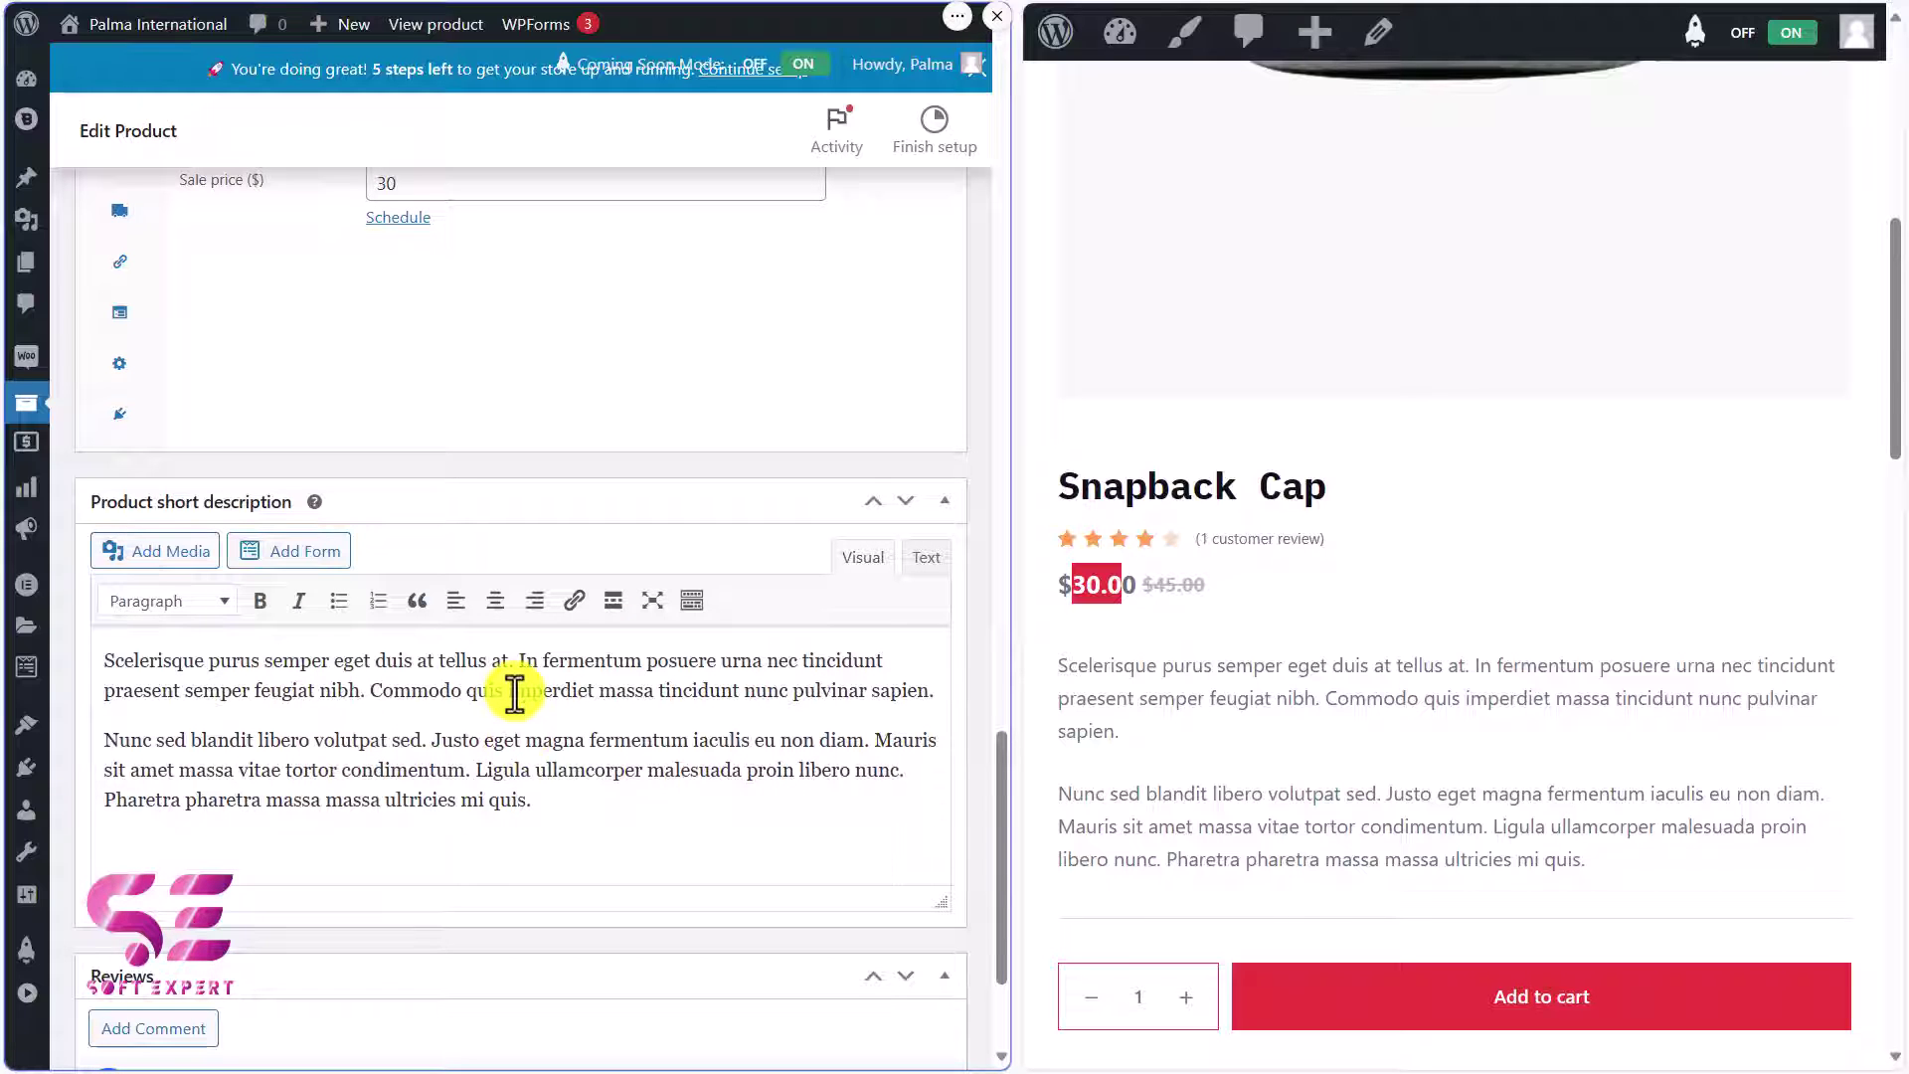
Review the product short description and publishing options, then close the split-screen public page
scroll(738, 823, "down", 2)
scroll(739, 823, "up", 12)
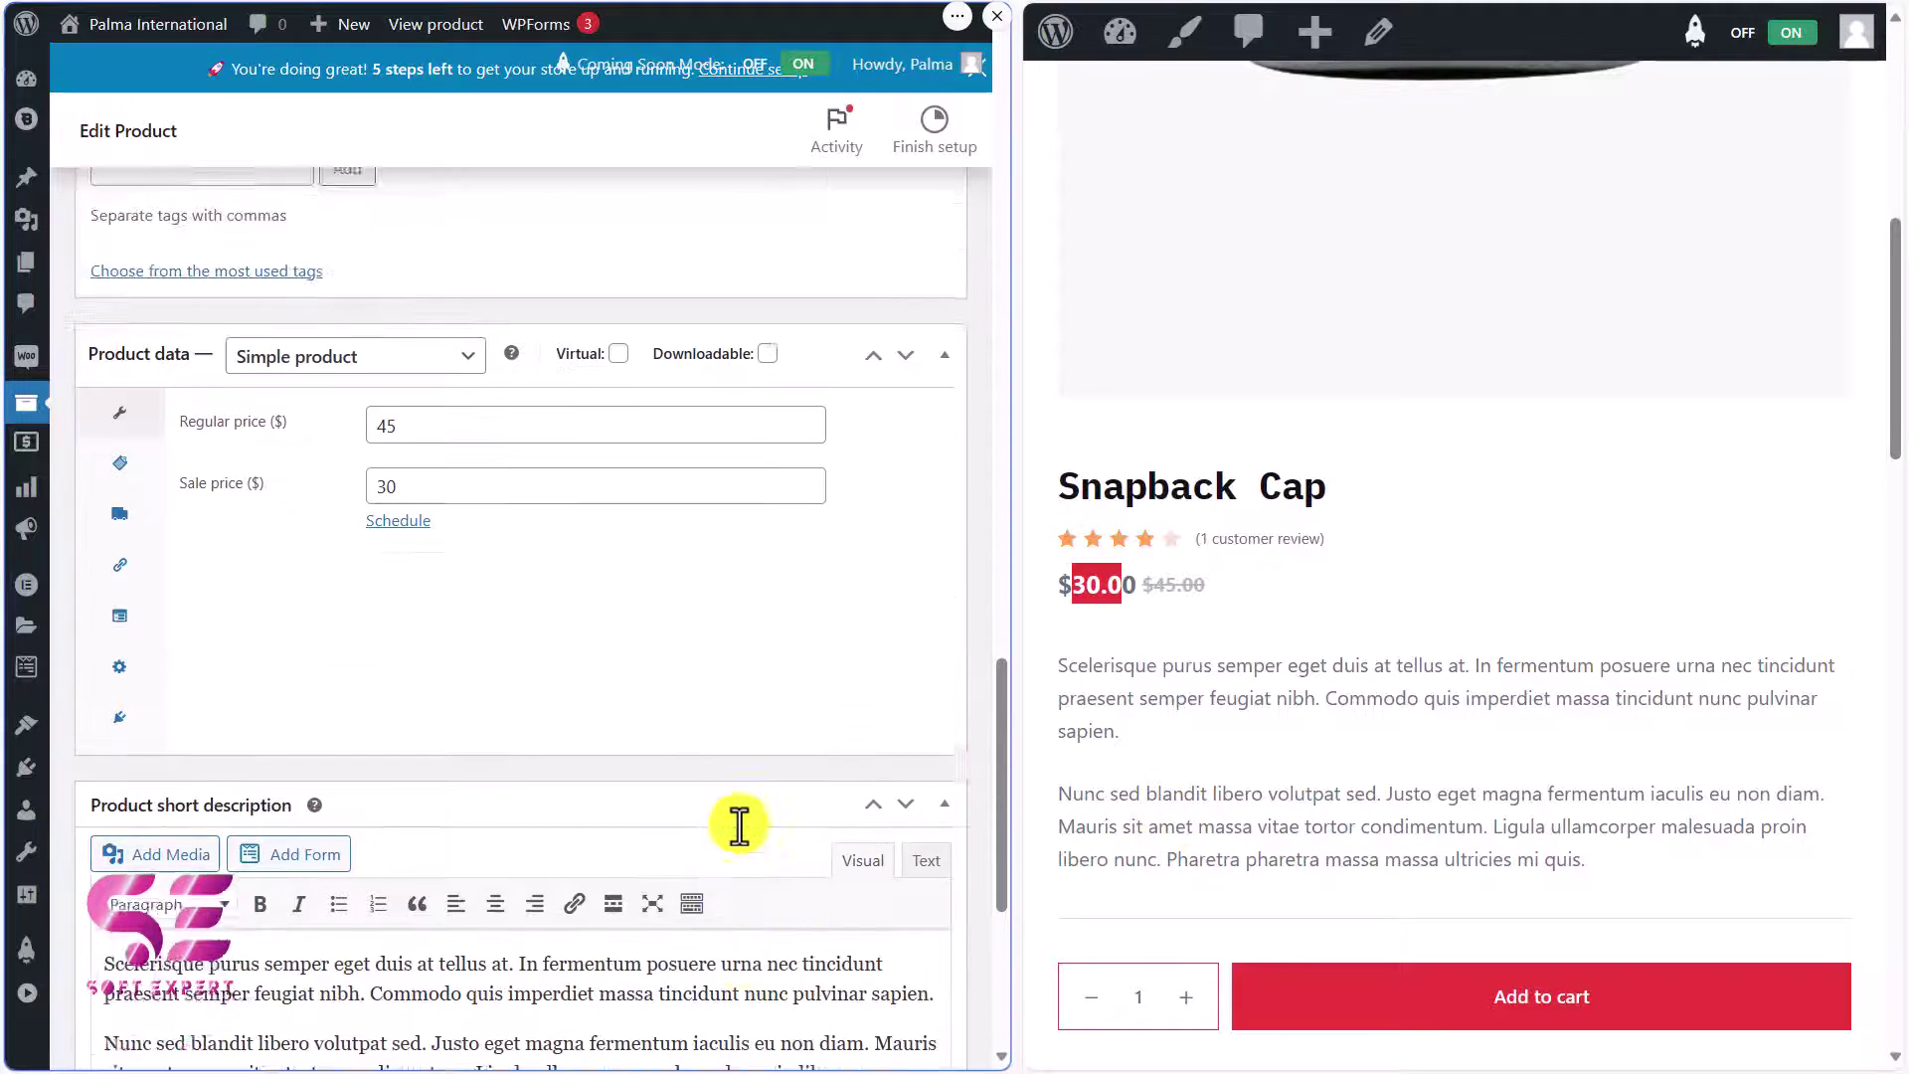
scroll(739, 824, "up", 8)
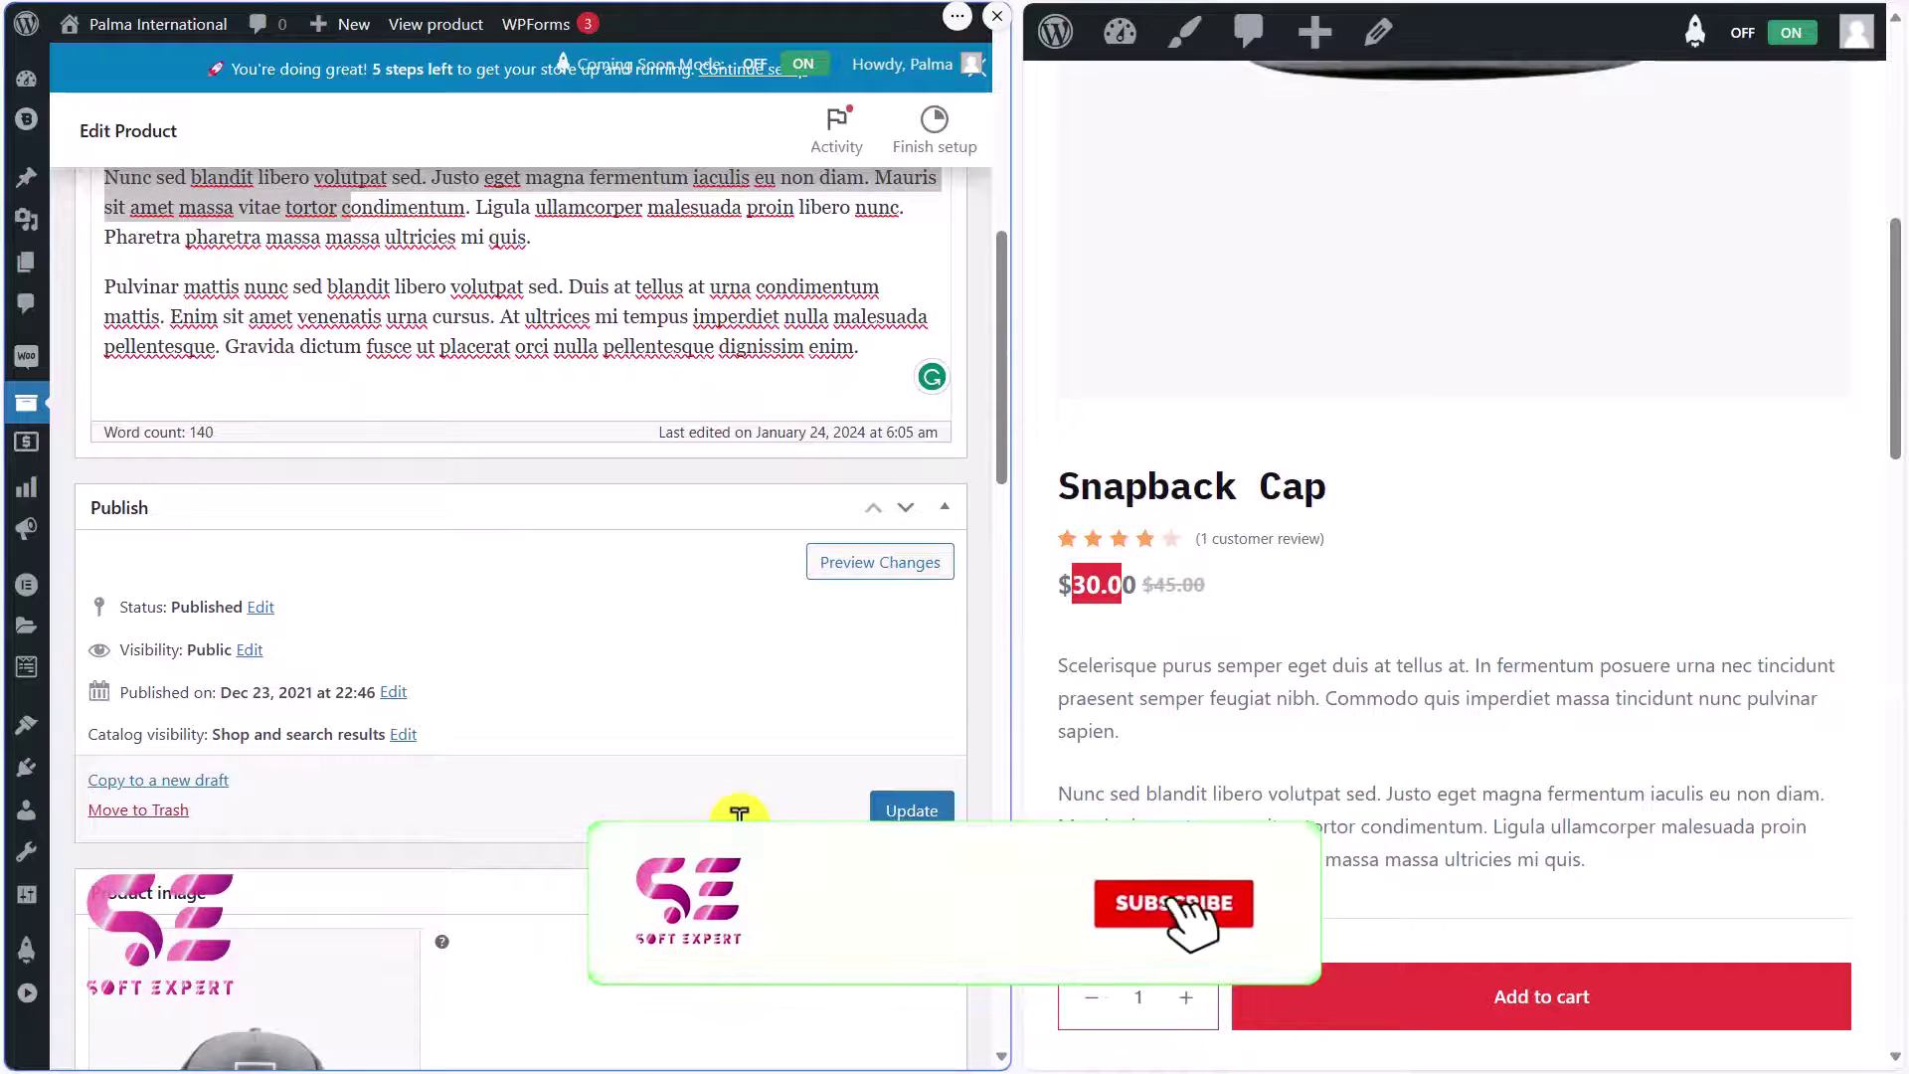
left_click(1888, 17)
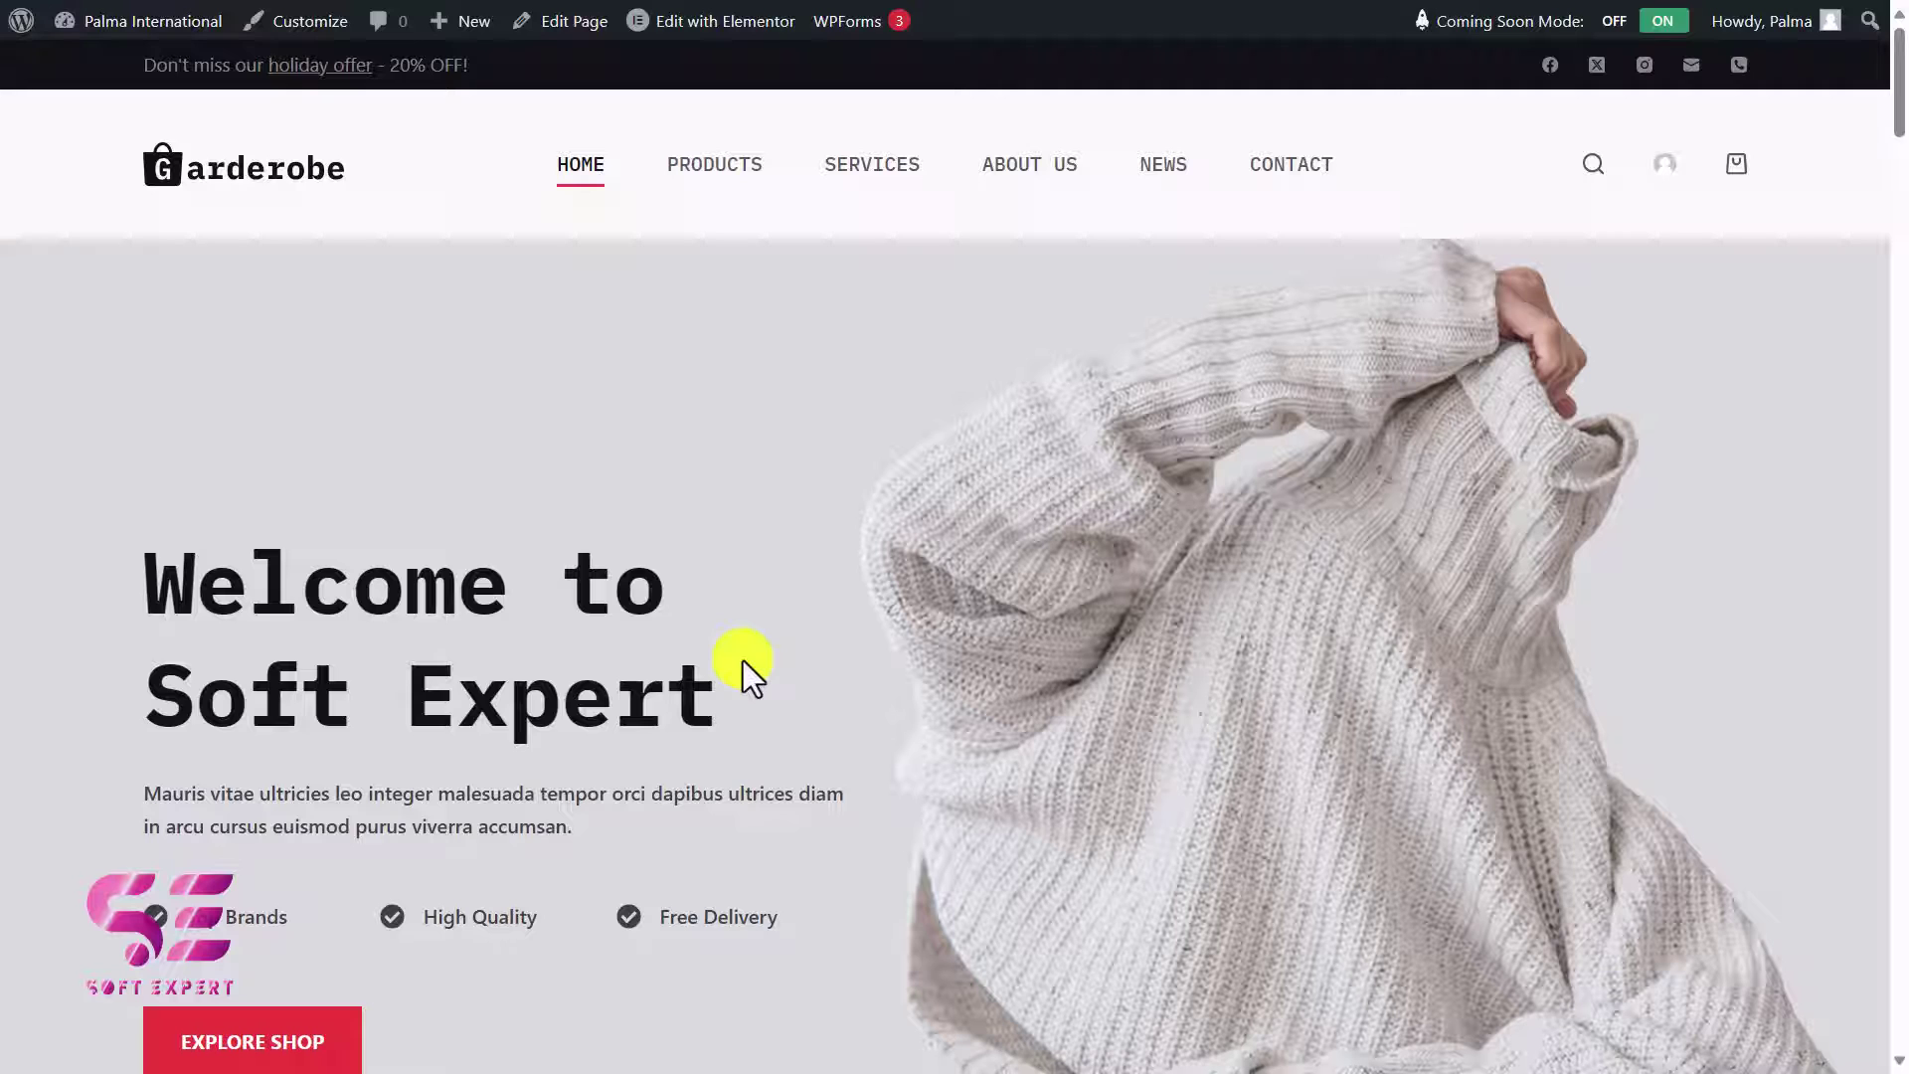
Add the Gray Shoes from the homepage's New Arrivals section to the cart and view the cart
scroll(742, 660, "down", 15)
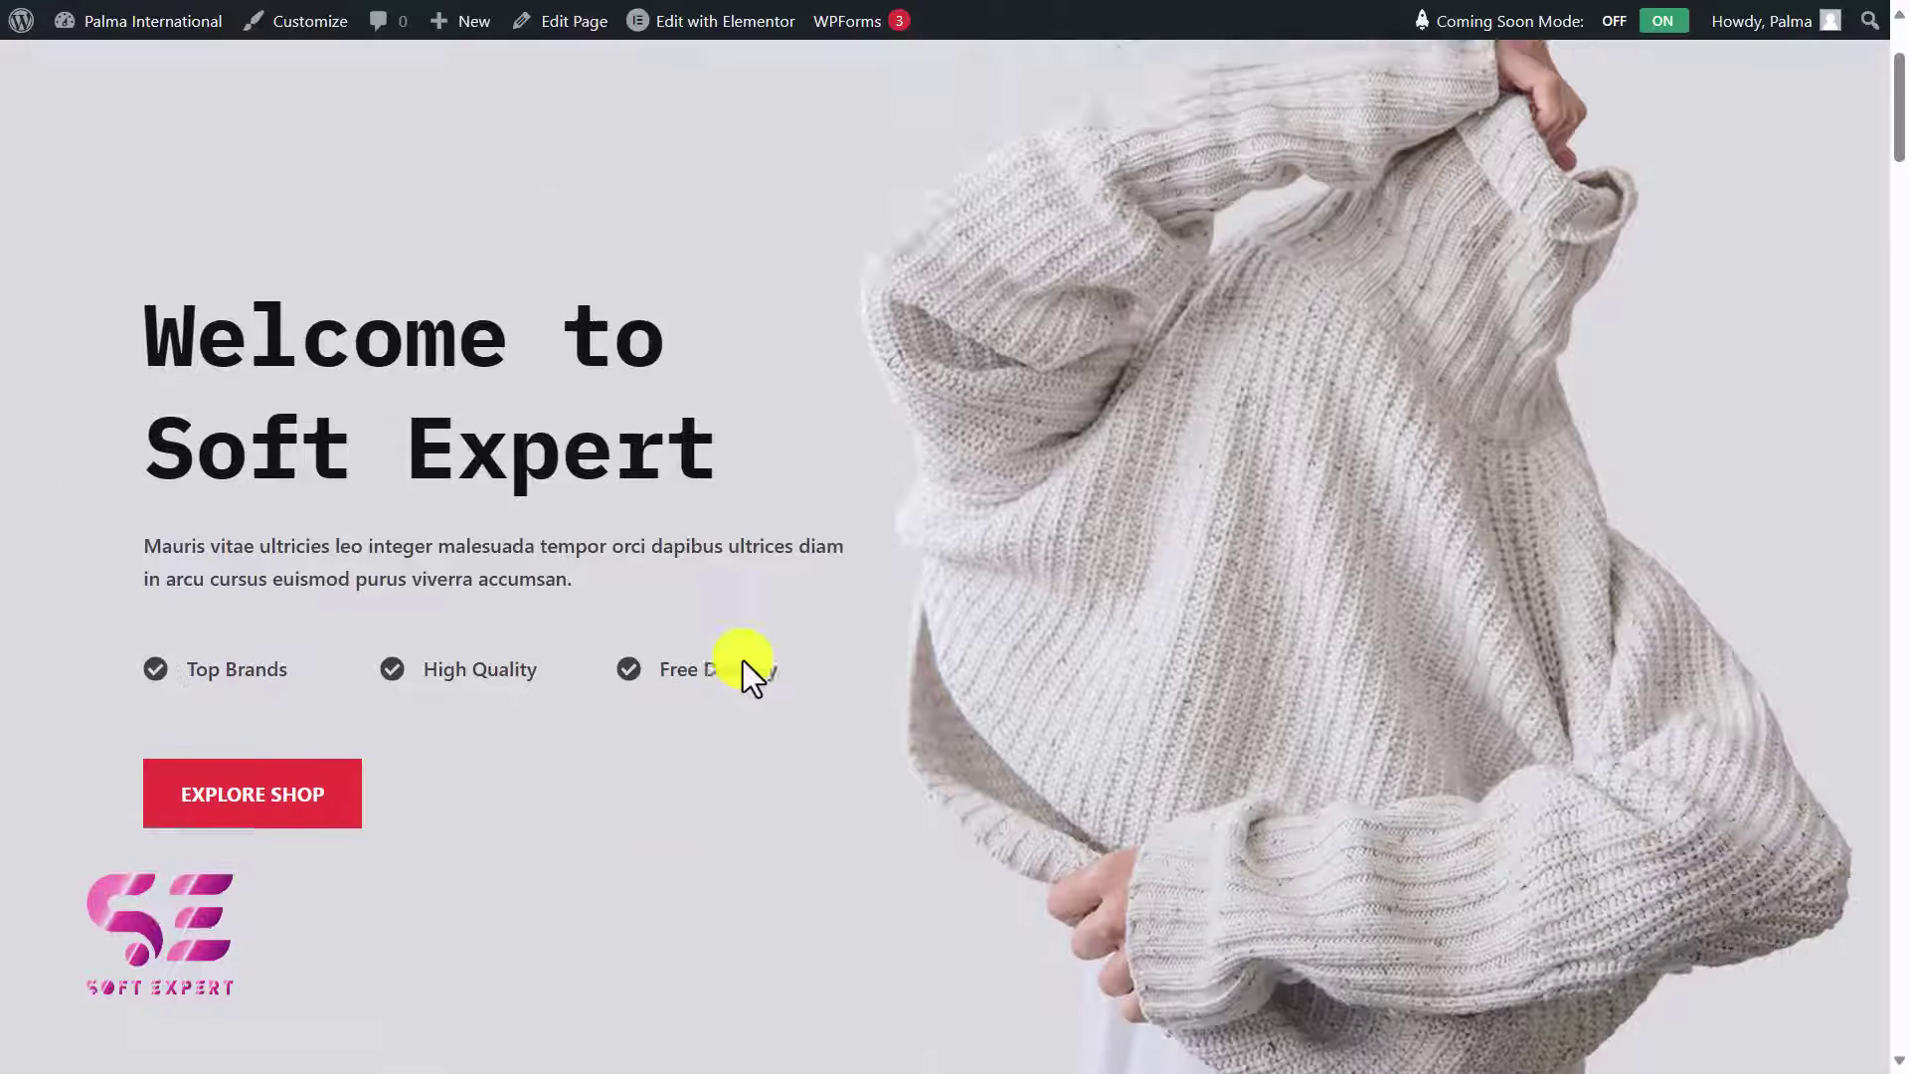
scroll(742, 660, "down", 2)
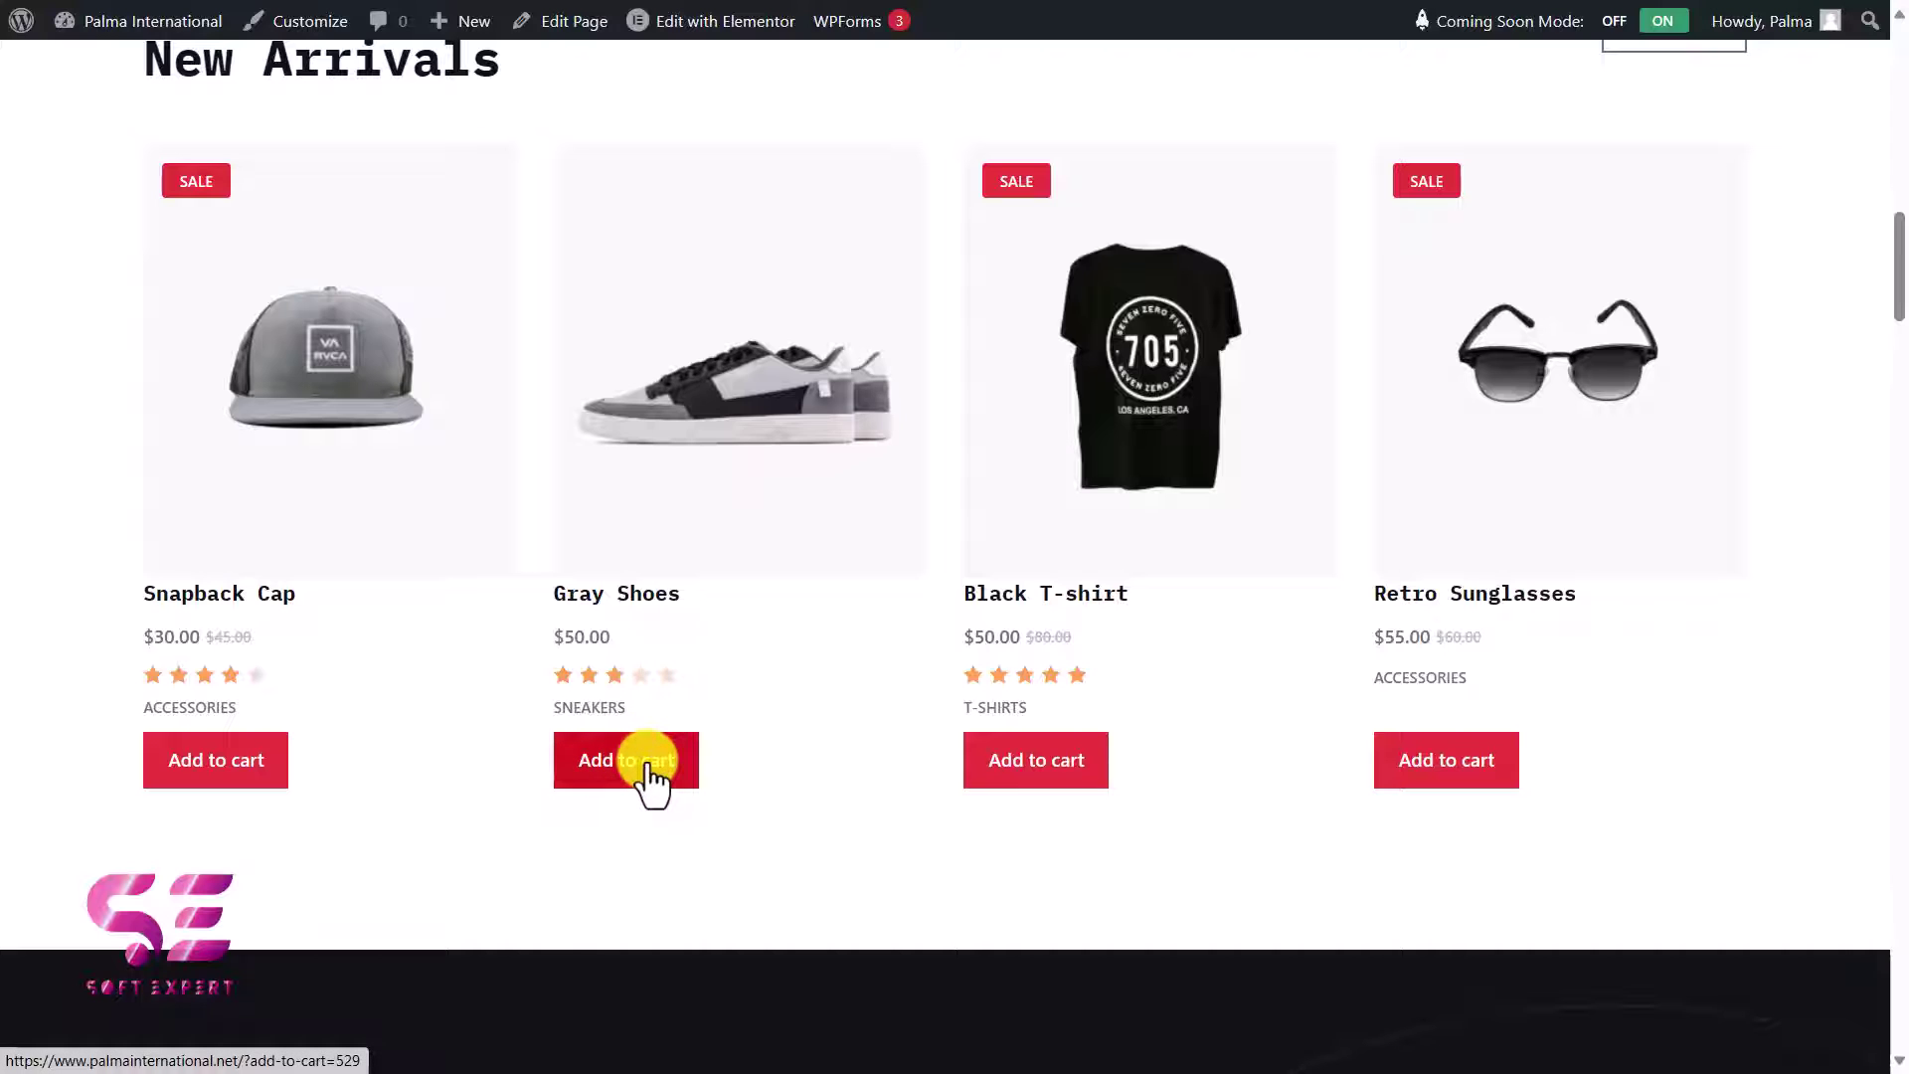
scroll(656, 790, "up", 2)
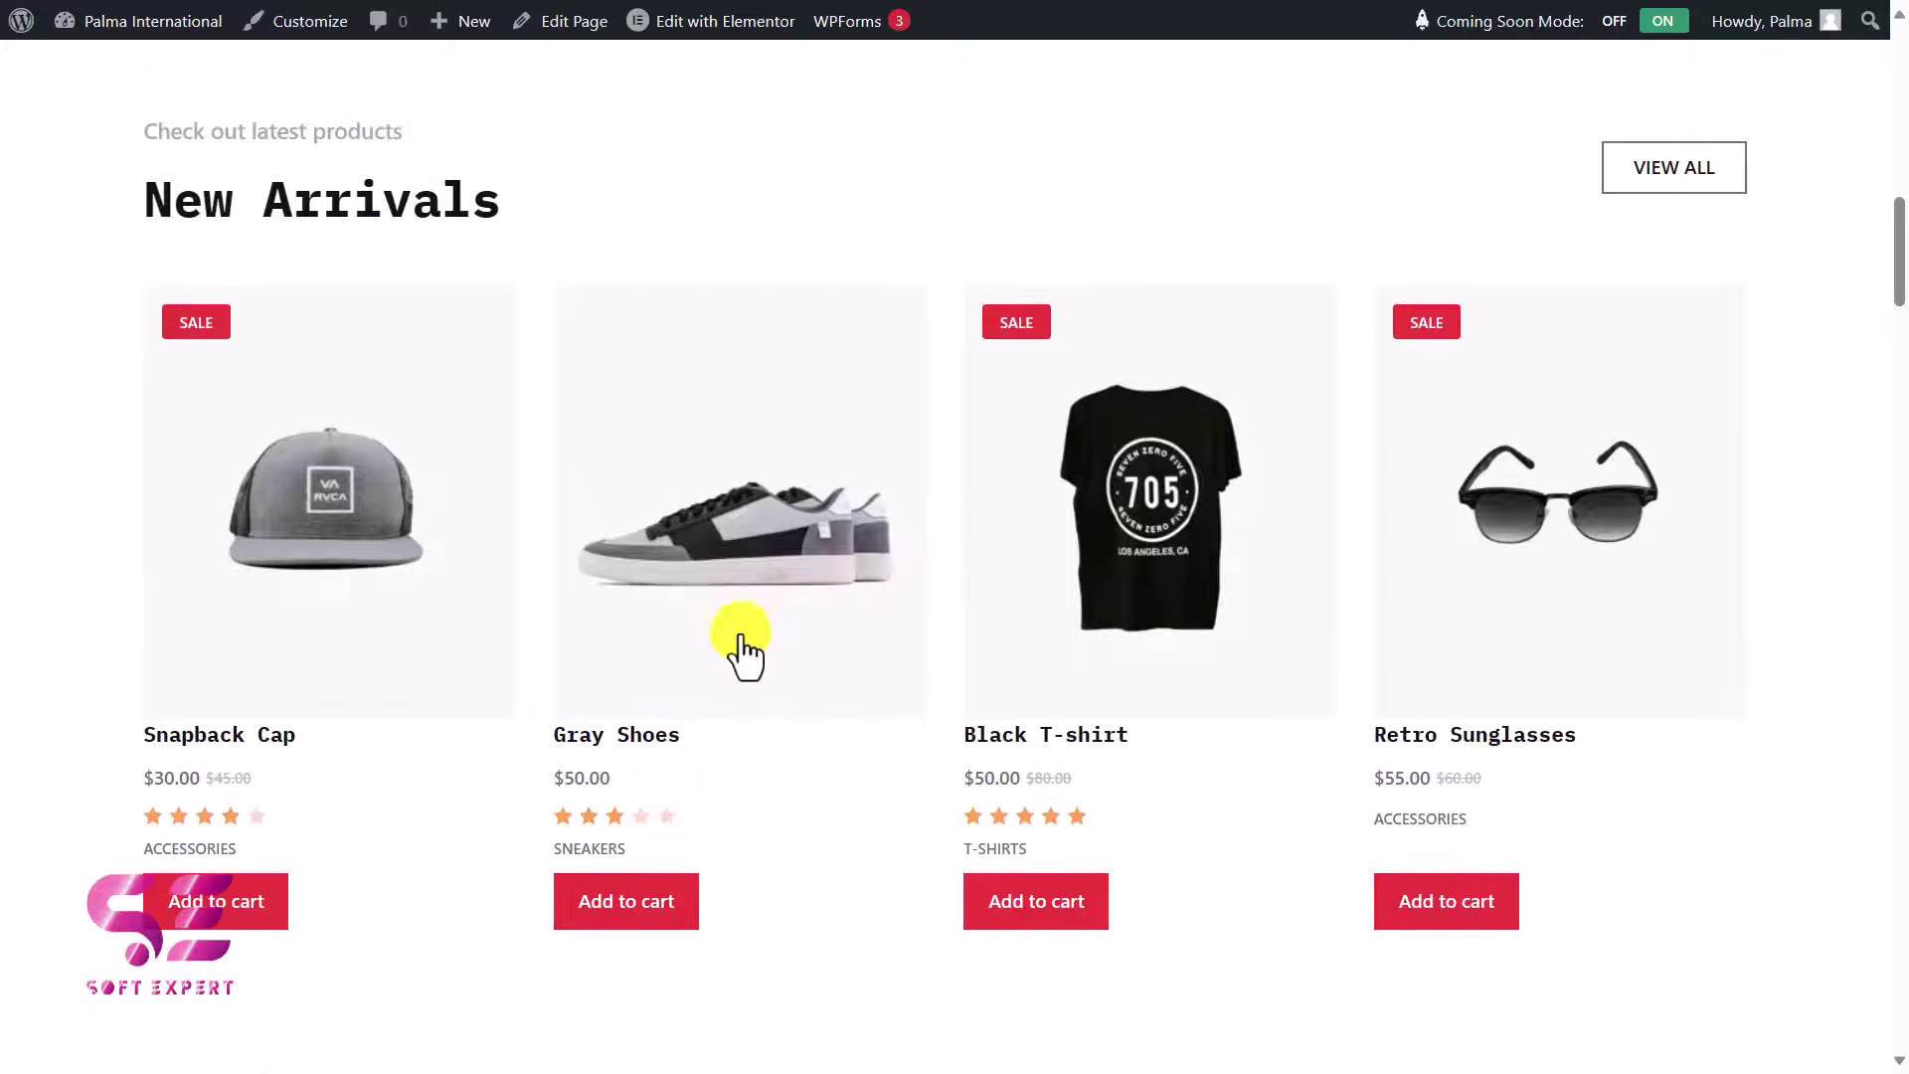
left_click(632, 905)
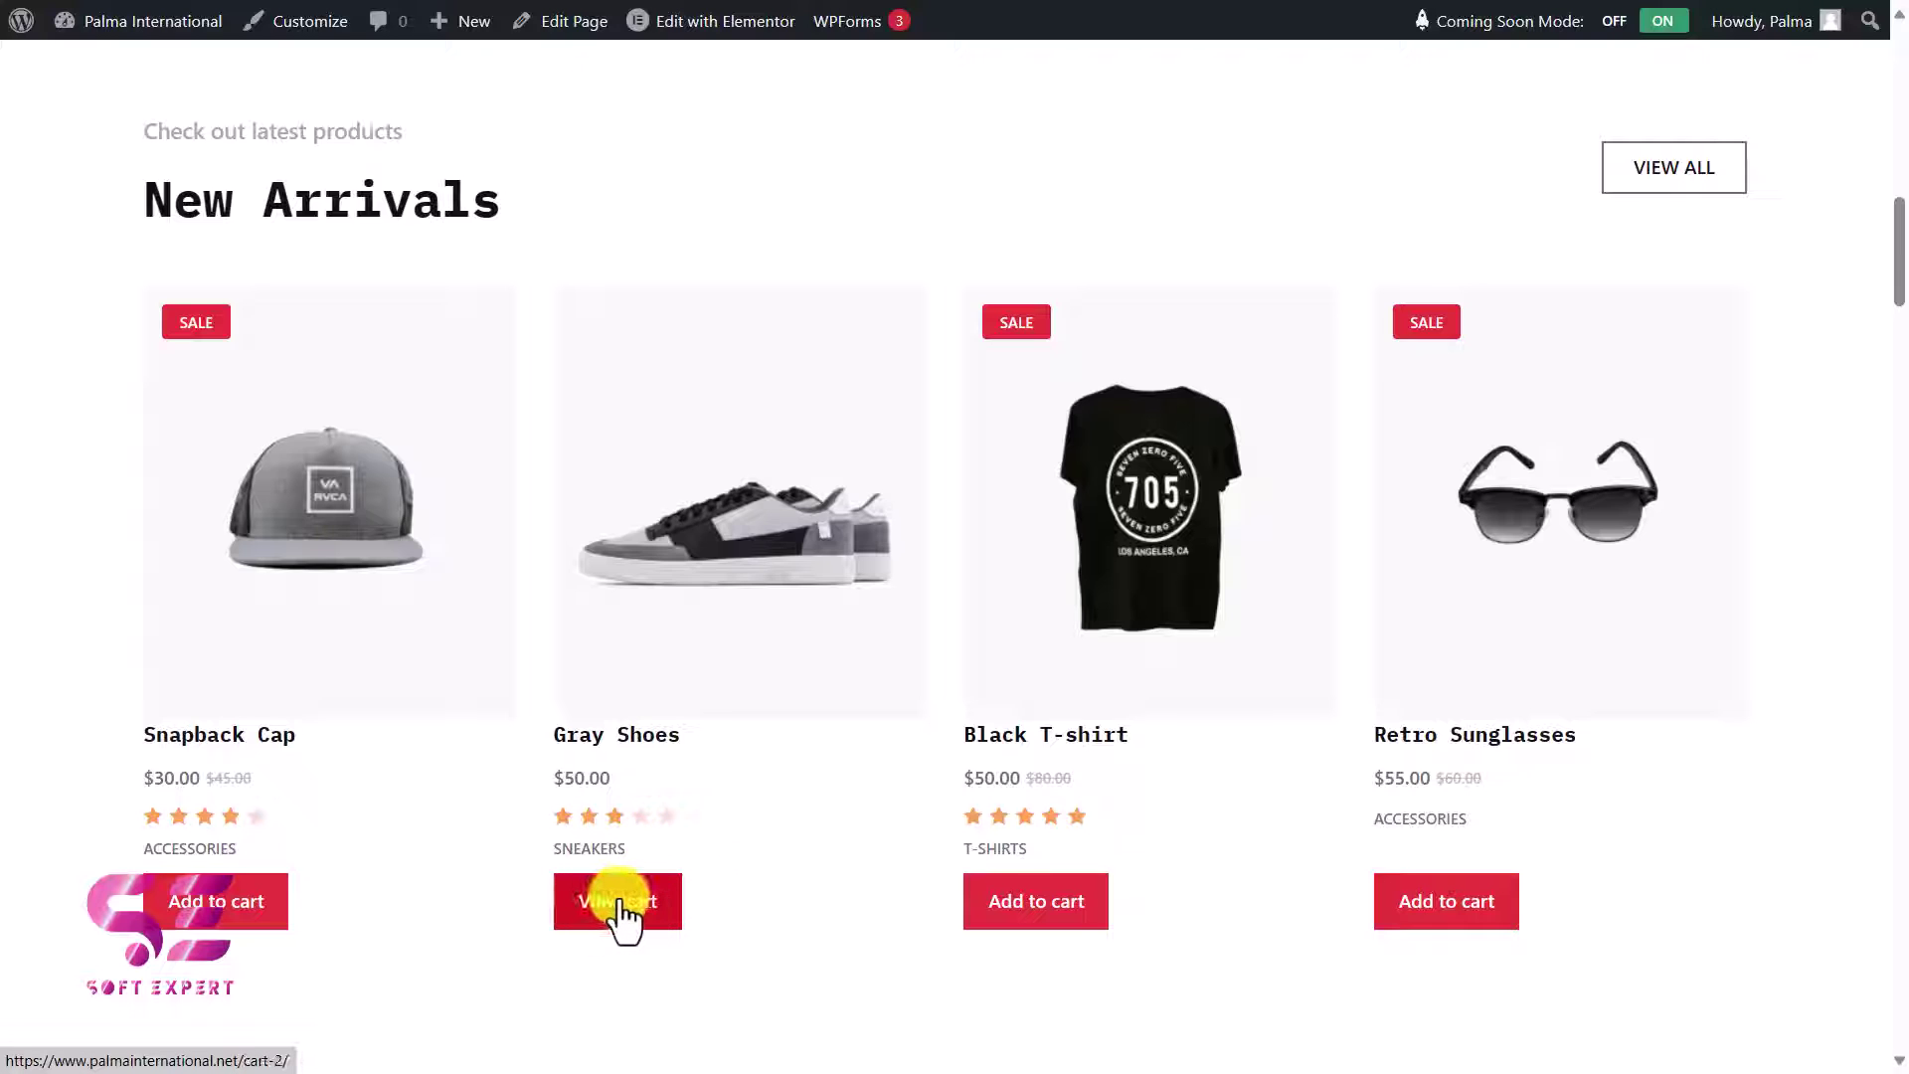
left_click(618, 906)
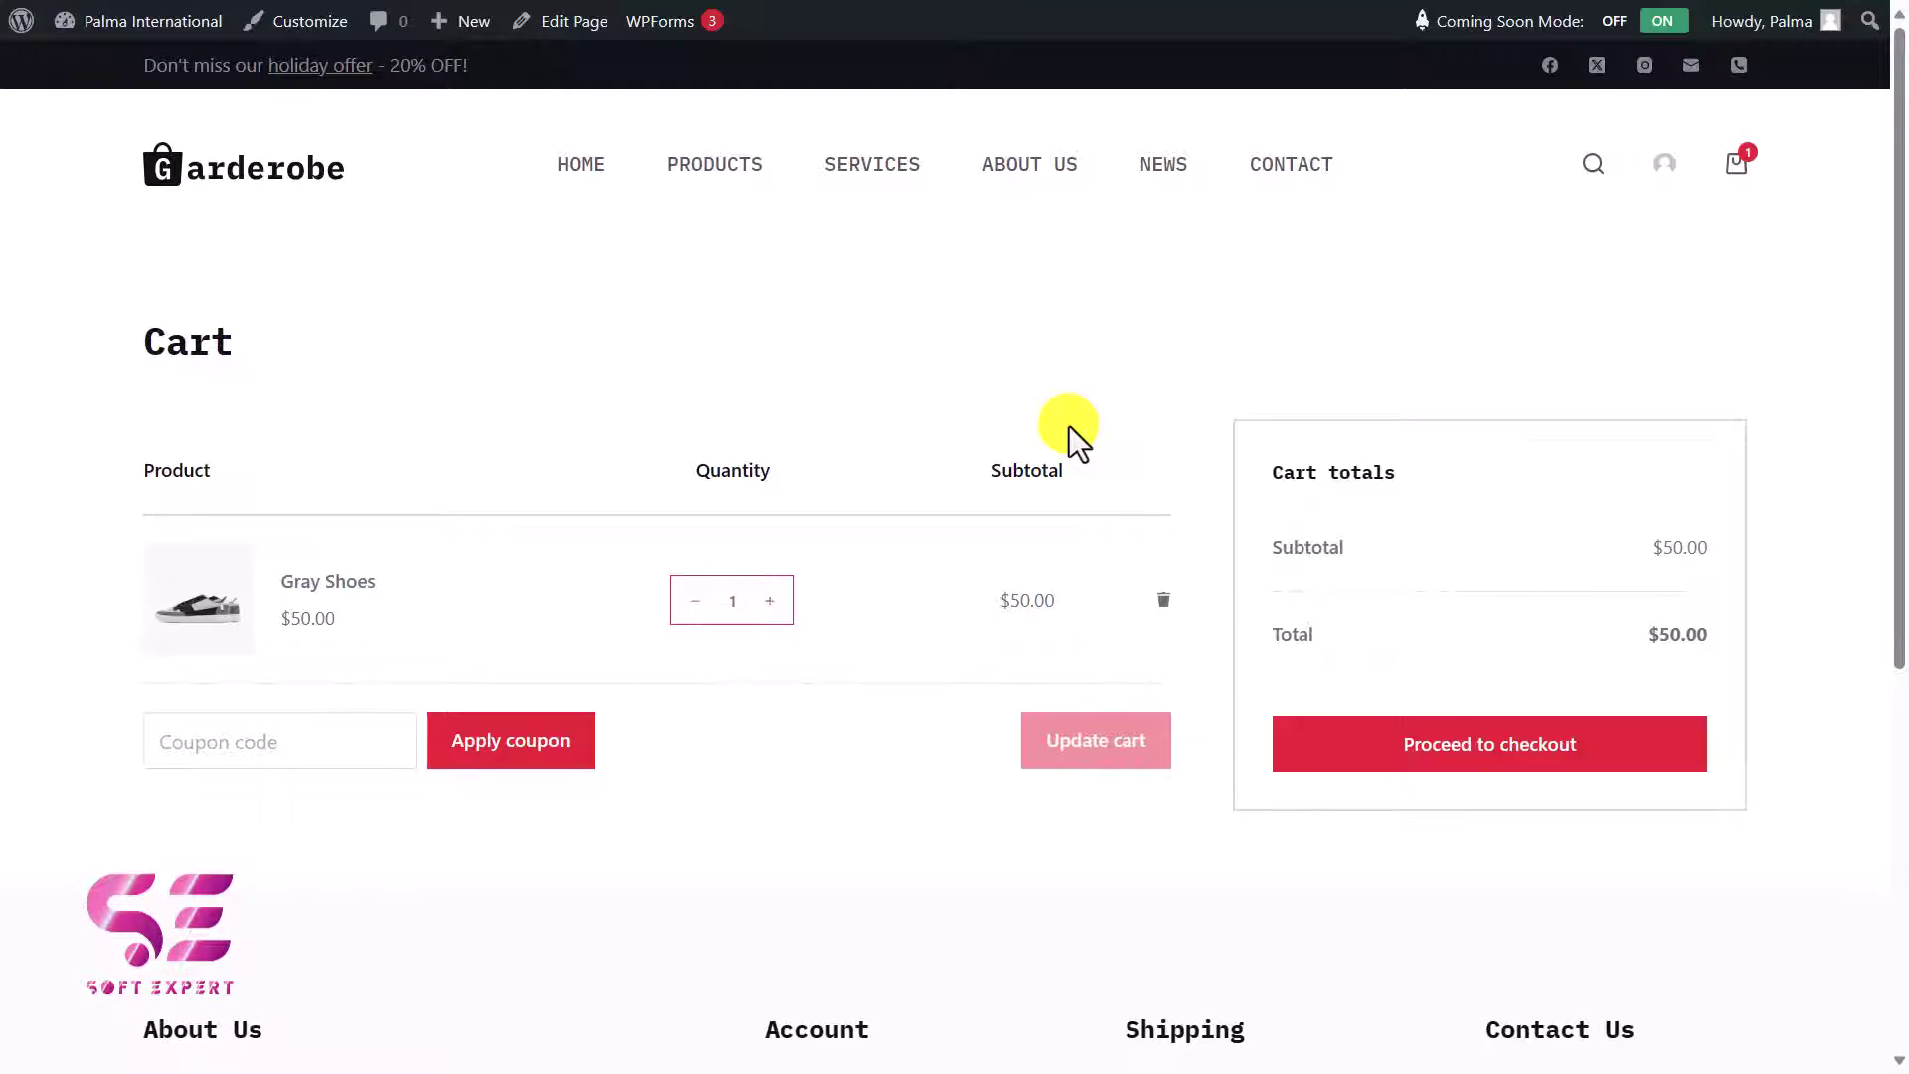
Proceed to checkout and examine the billing details form, order summary and payment area
left_click(1421, 769)
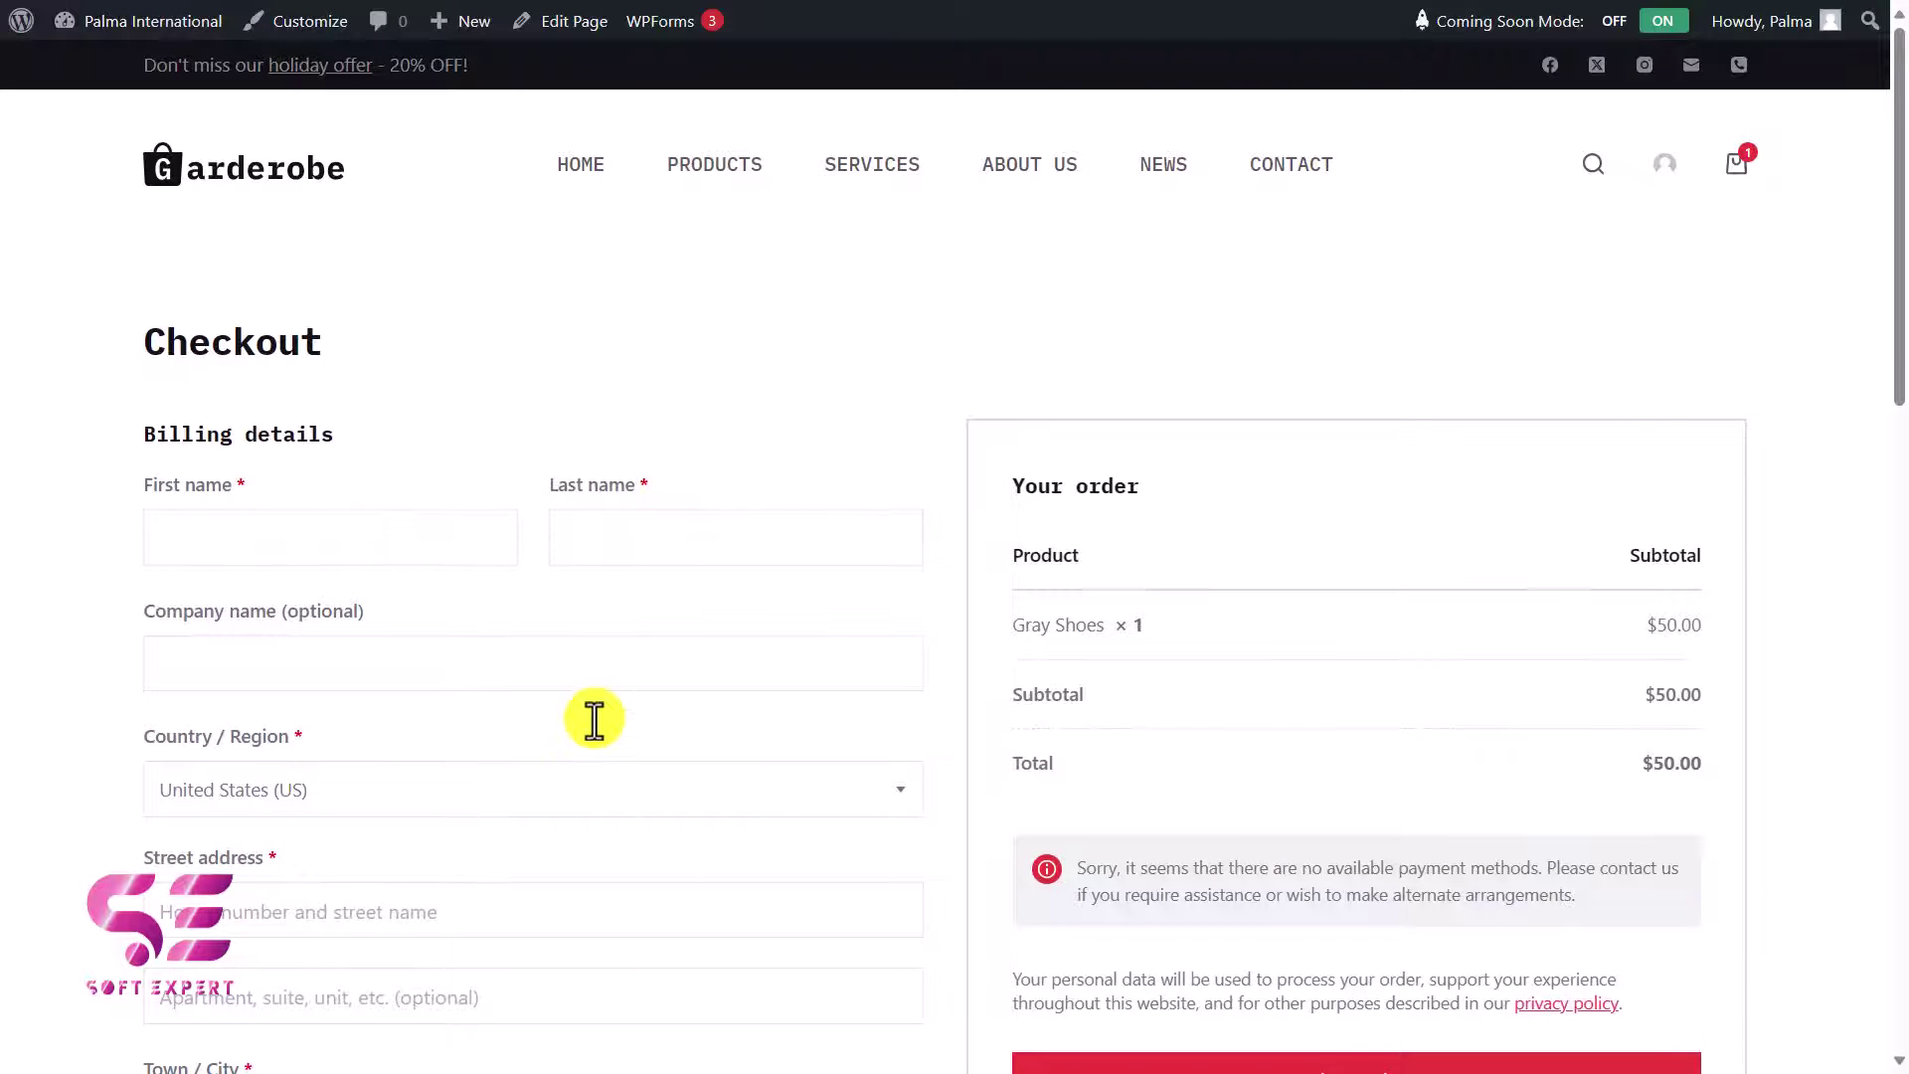
scroll(595, 718, "down", 5)
scroll(594, 717, "up", 5)
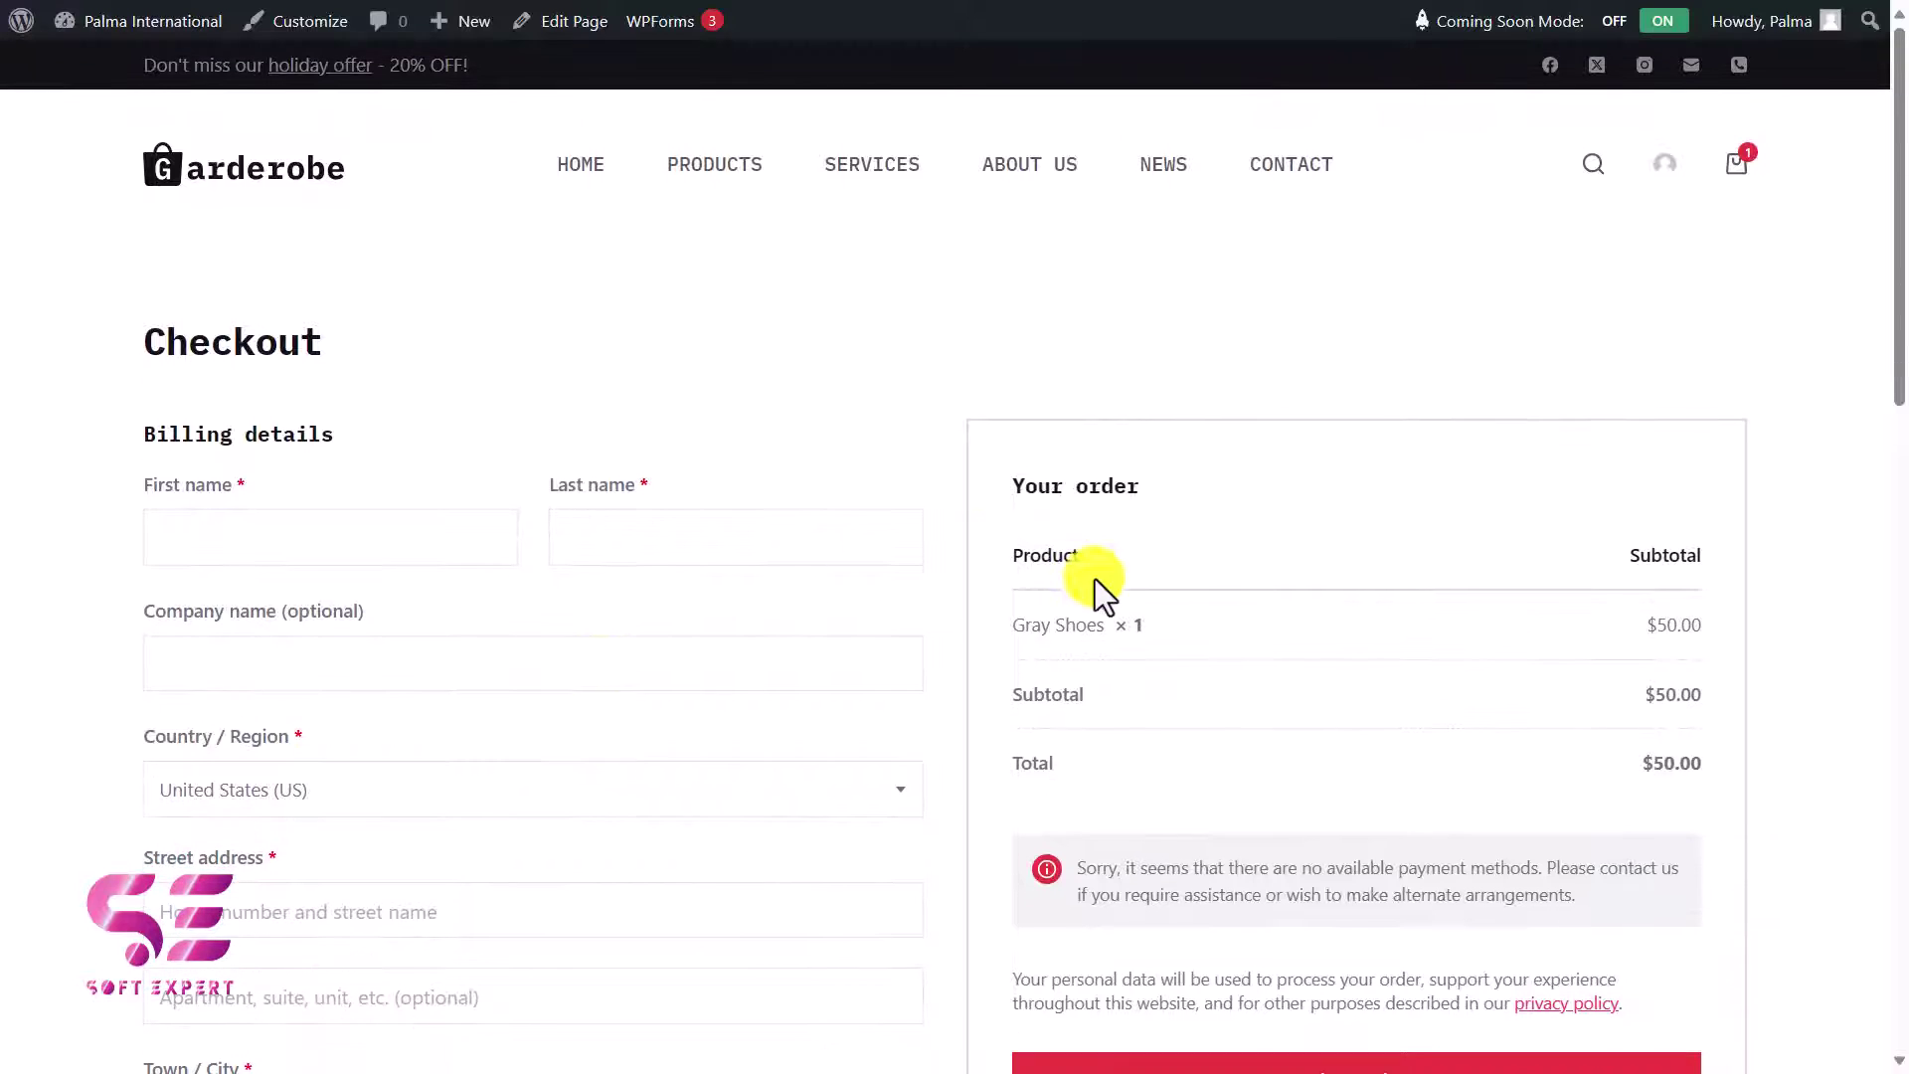
scroll(1096, 768, "down", 2)
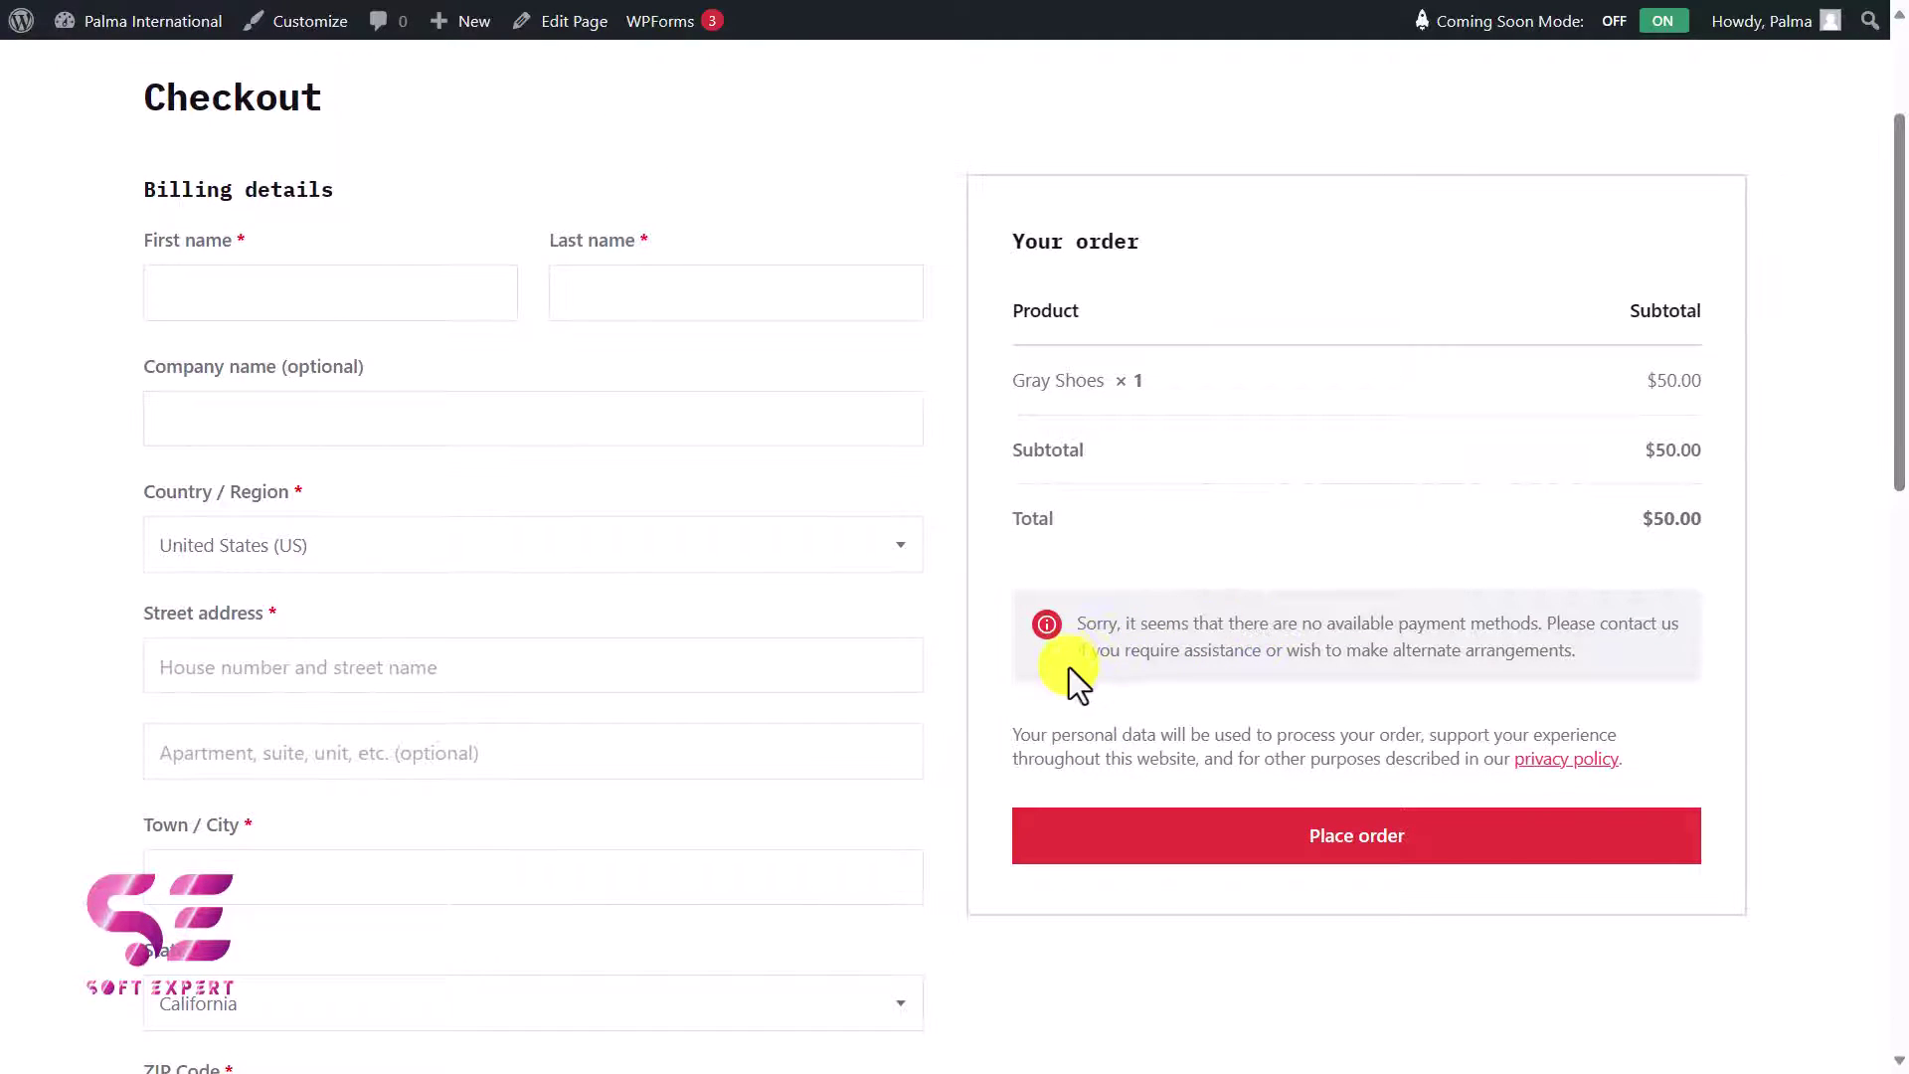
scroll(1067, 666, "up", 1)
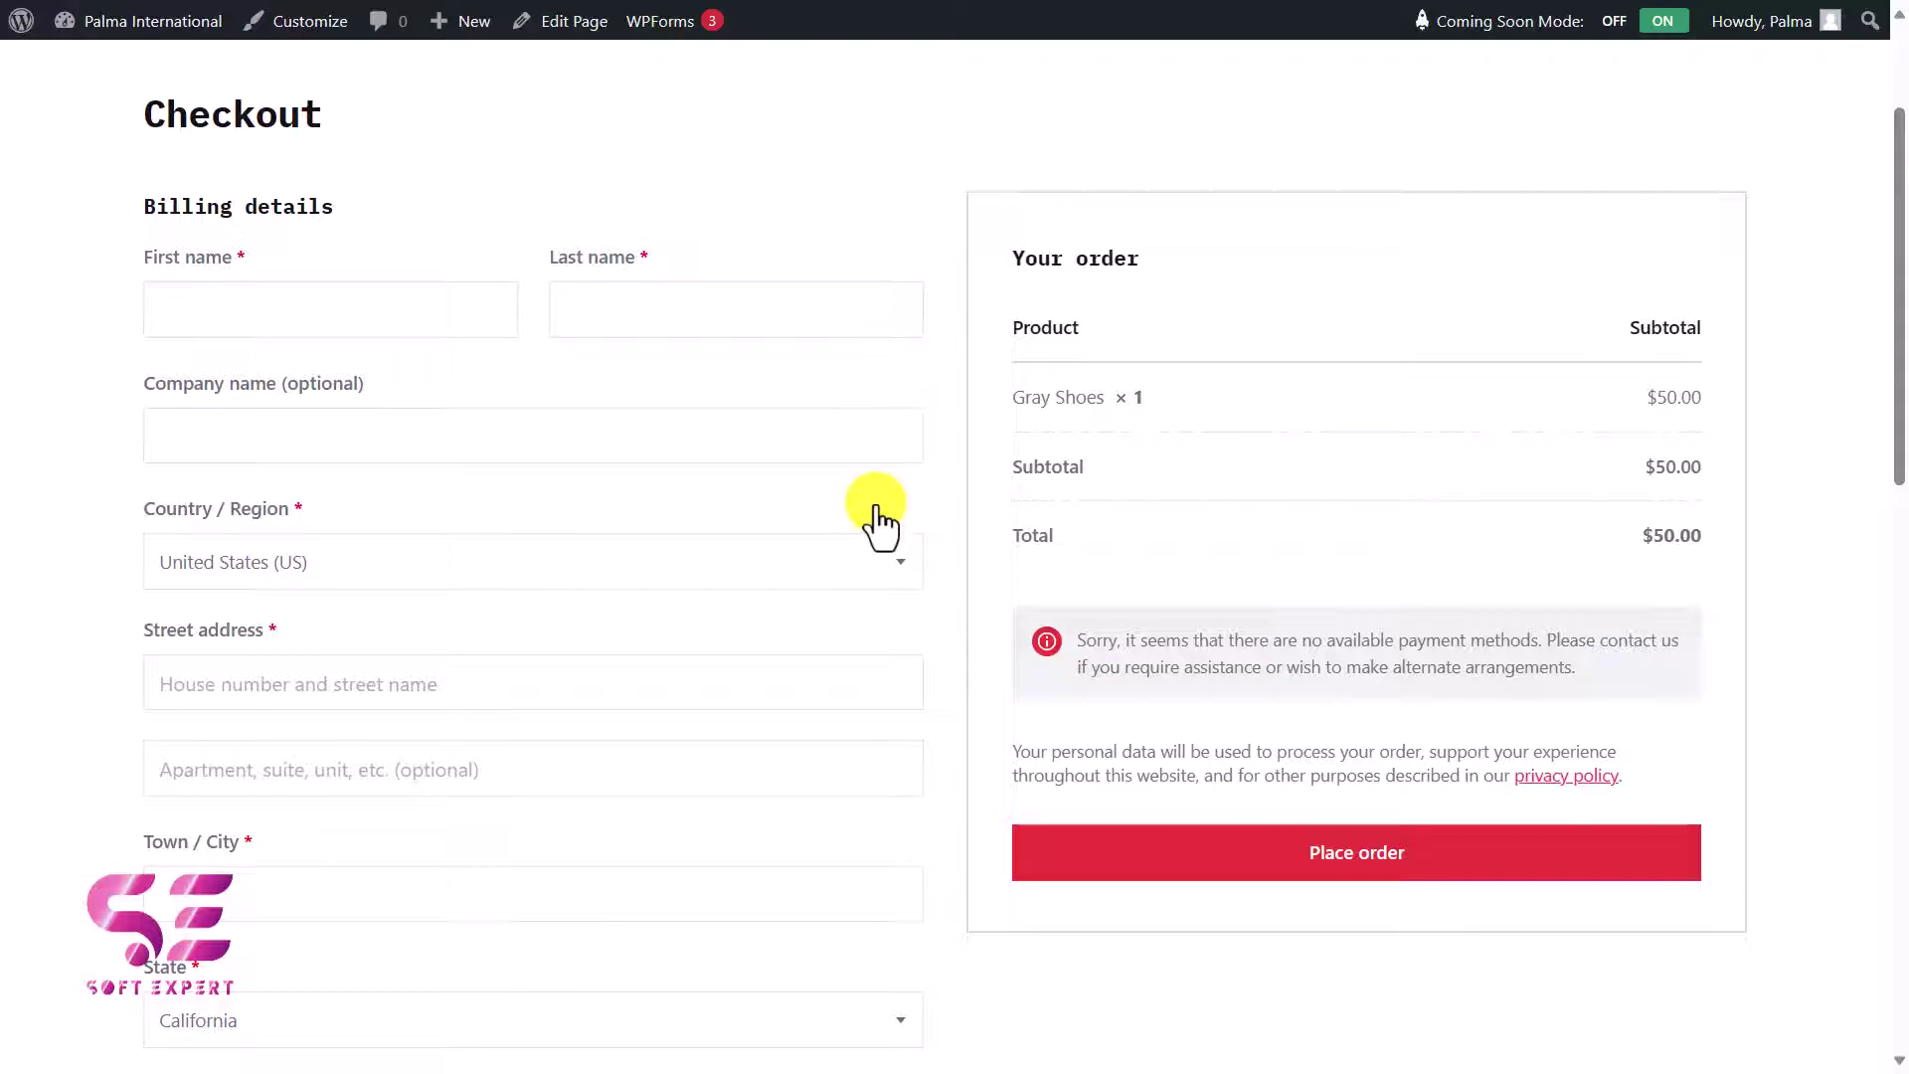
Open the Checkout page for editing from the WordPress dashboard's list of pages
mouse_move(188, 34)
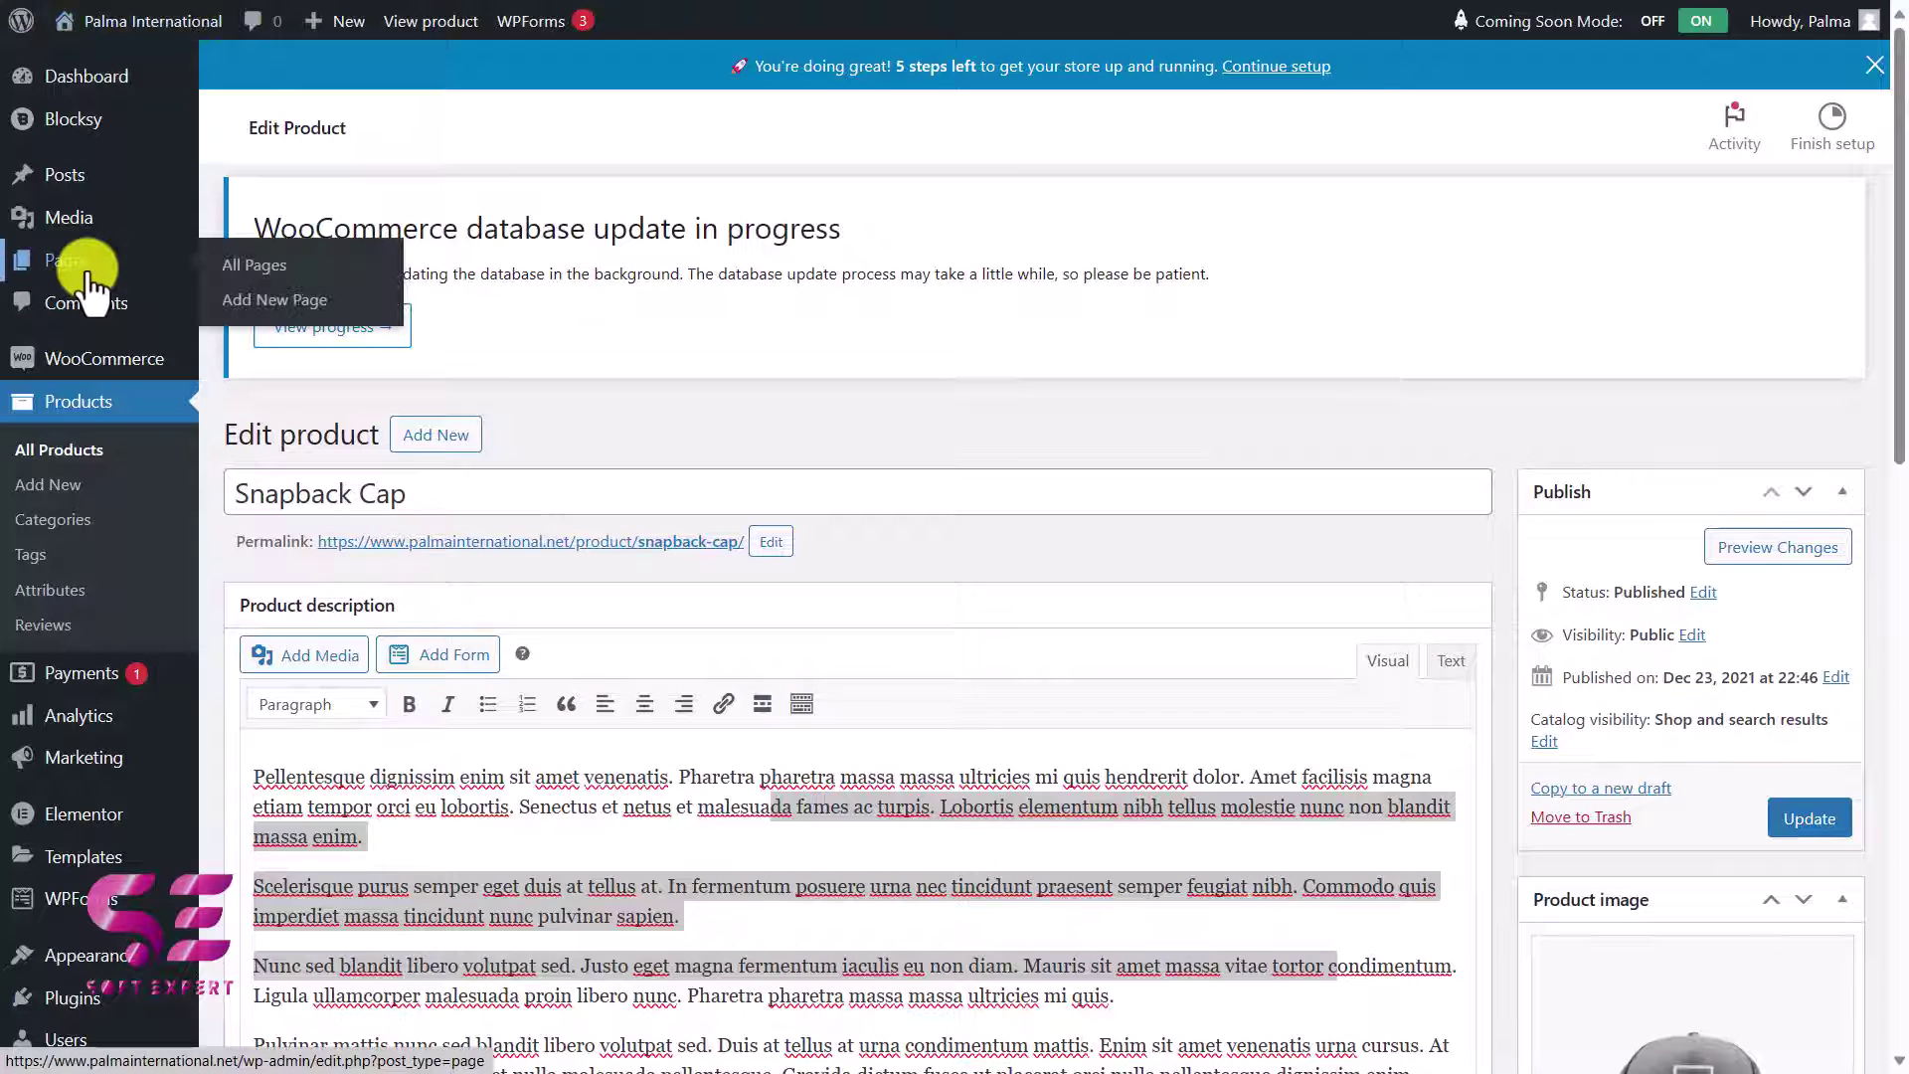
left_click(88, 277)
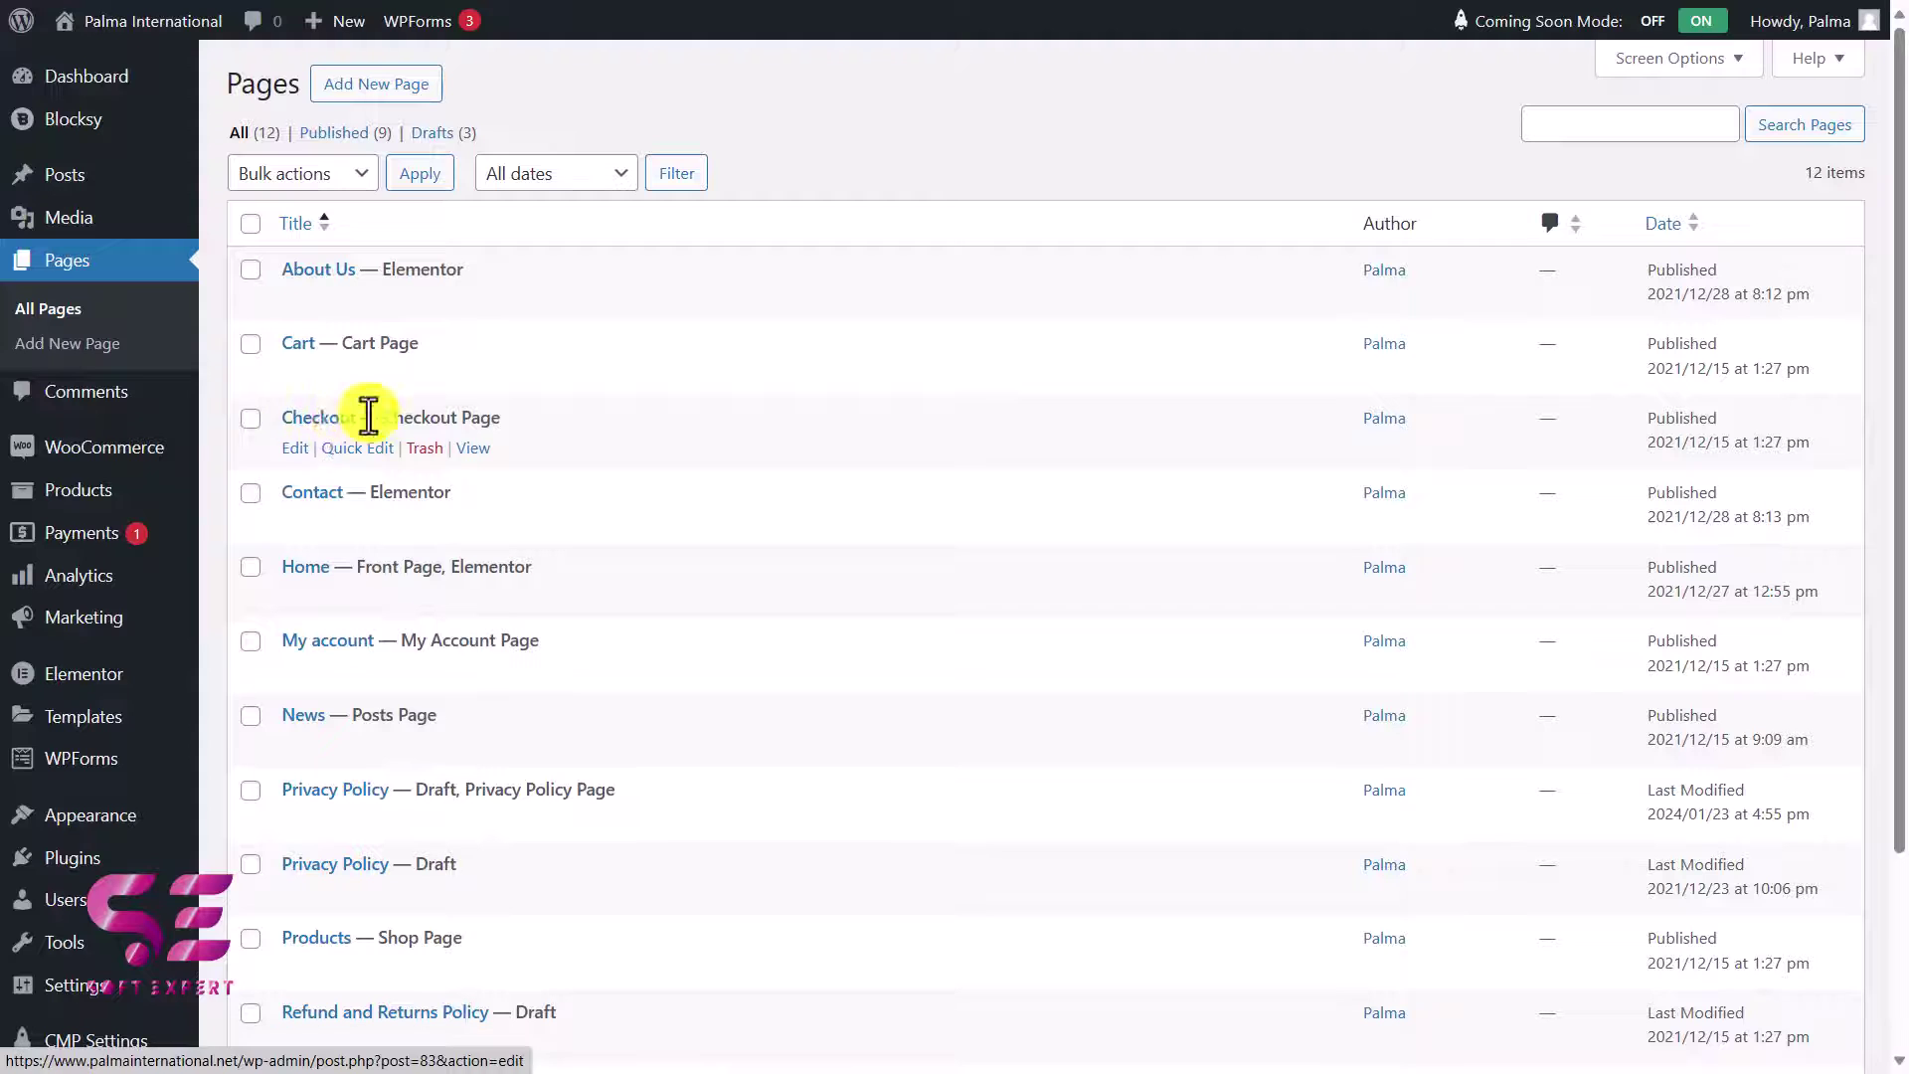
left_click(298, 423)
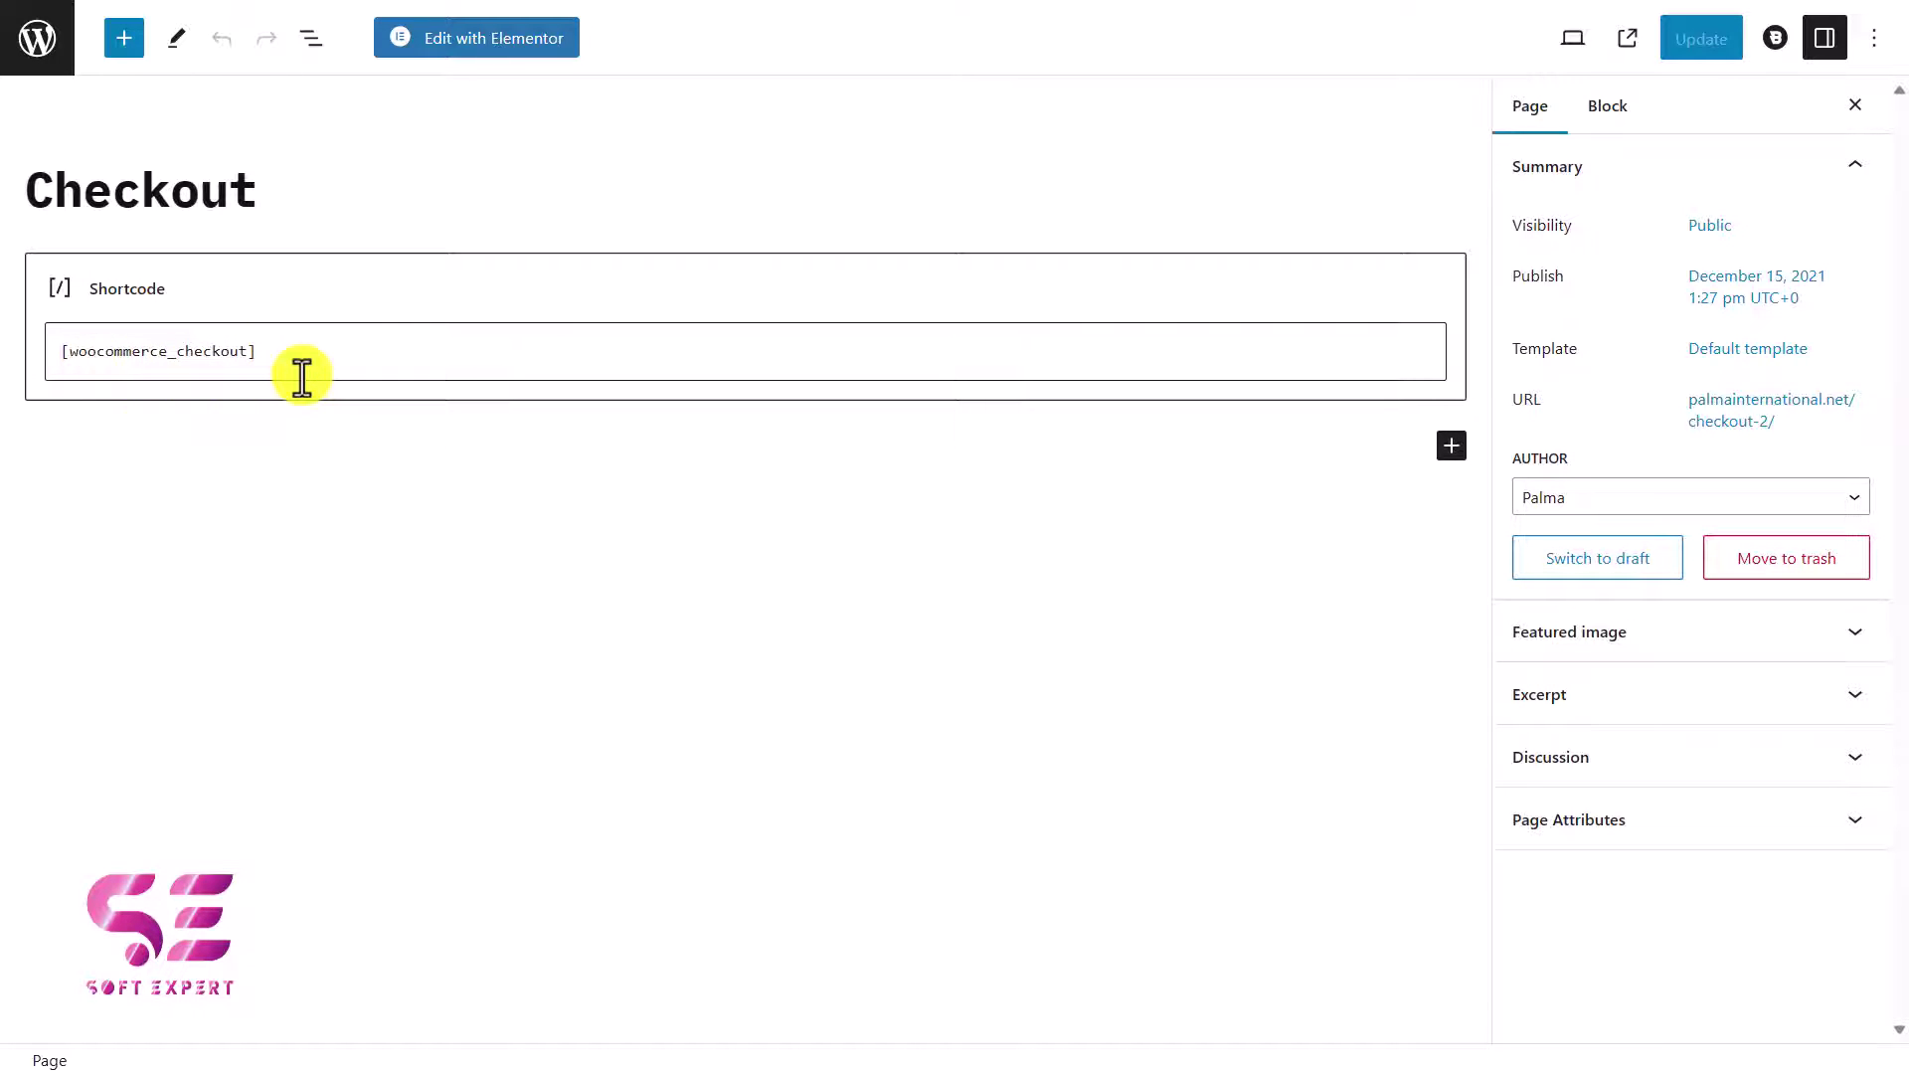
Insert a Checkout block below the existing woocommerce_checkout shortcode on the Checkout page
left_click(1451, 445)
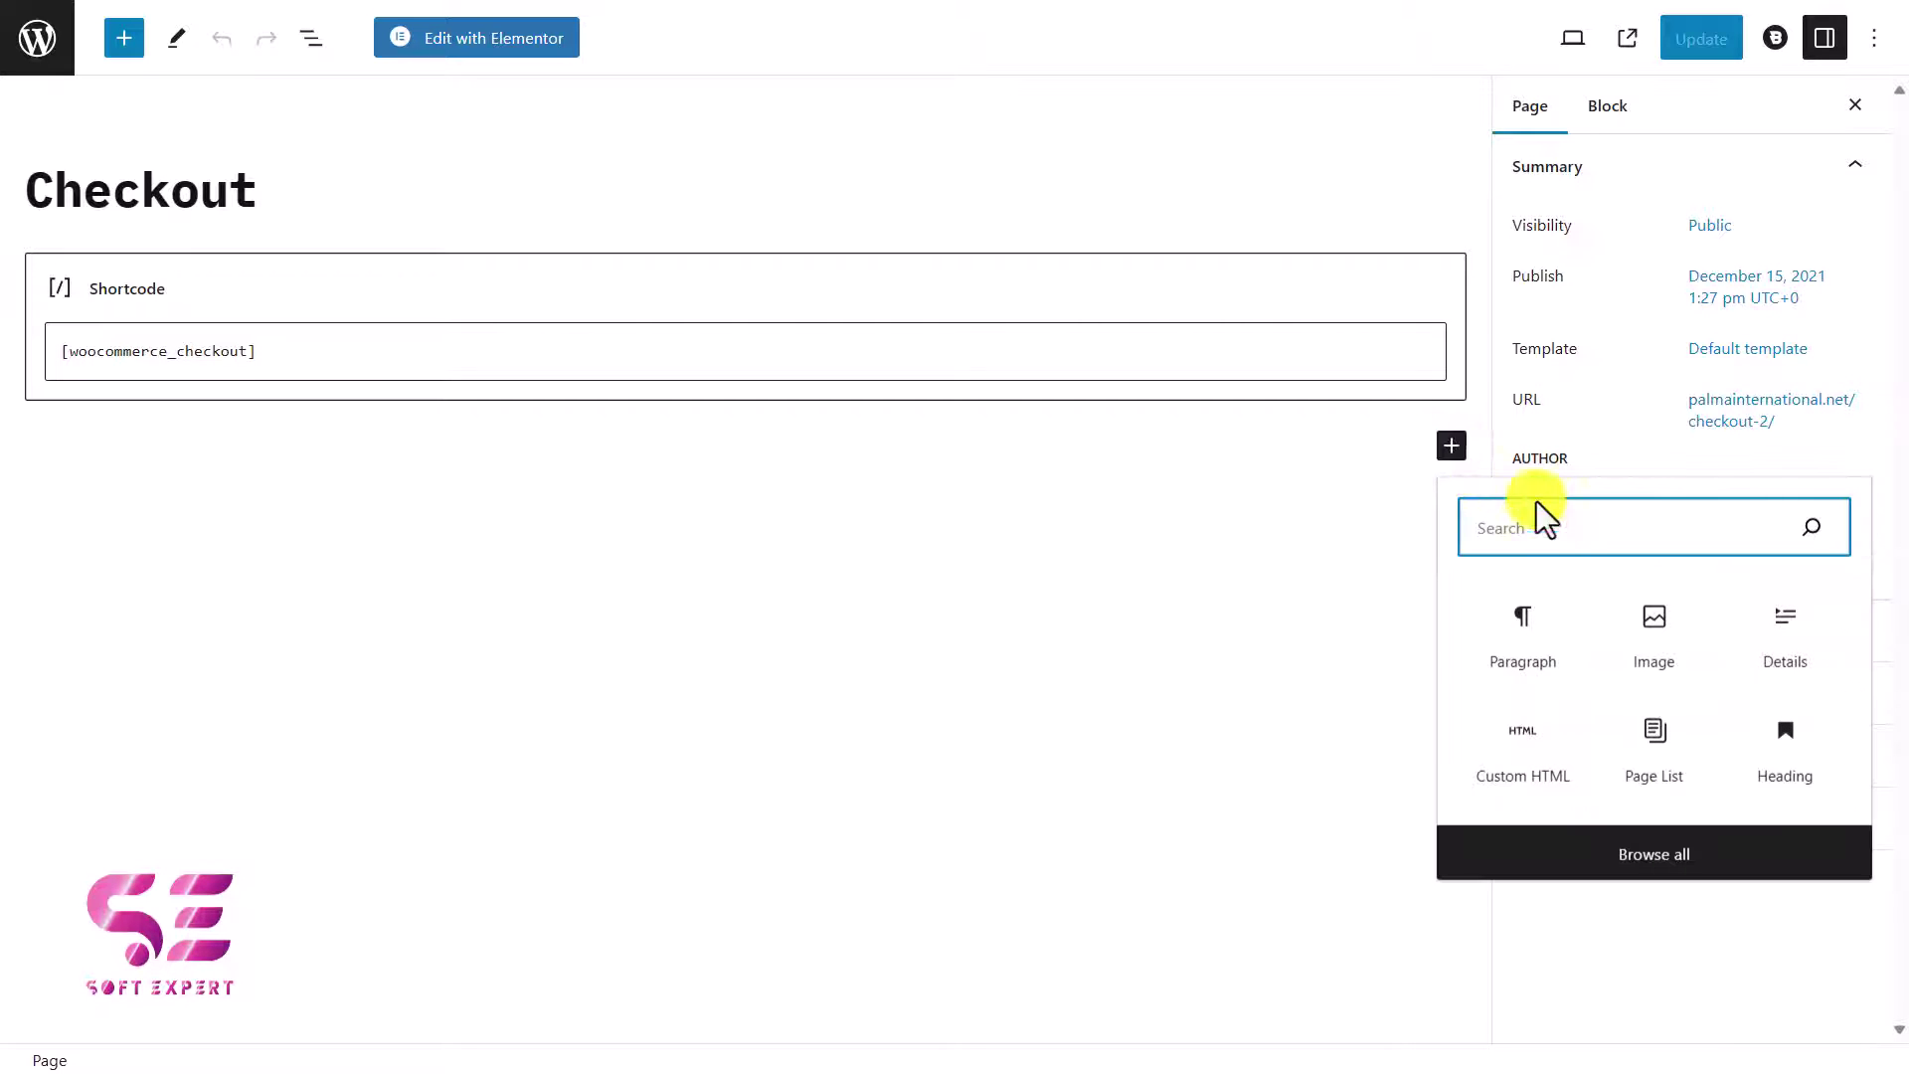
type("check")
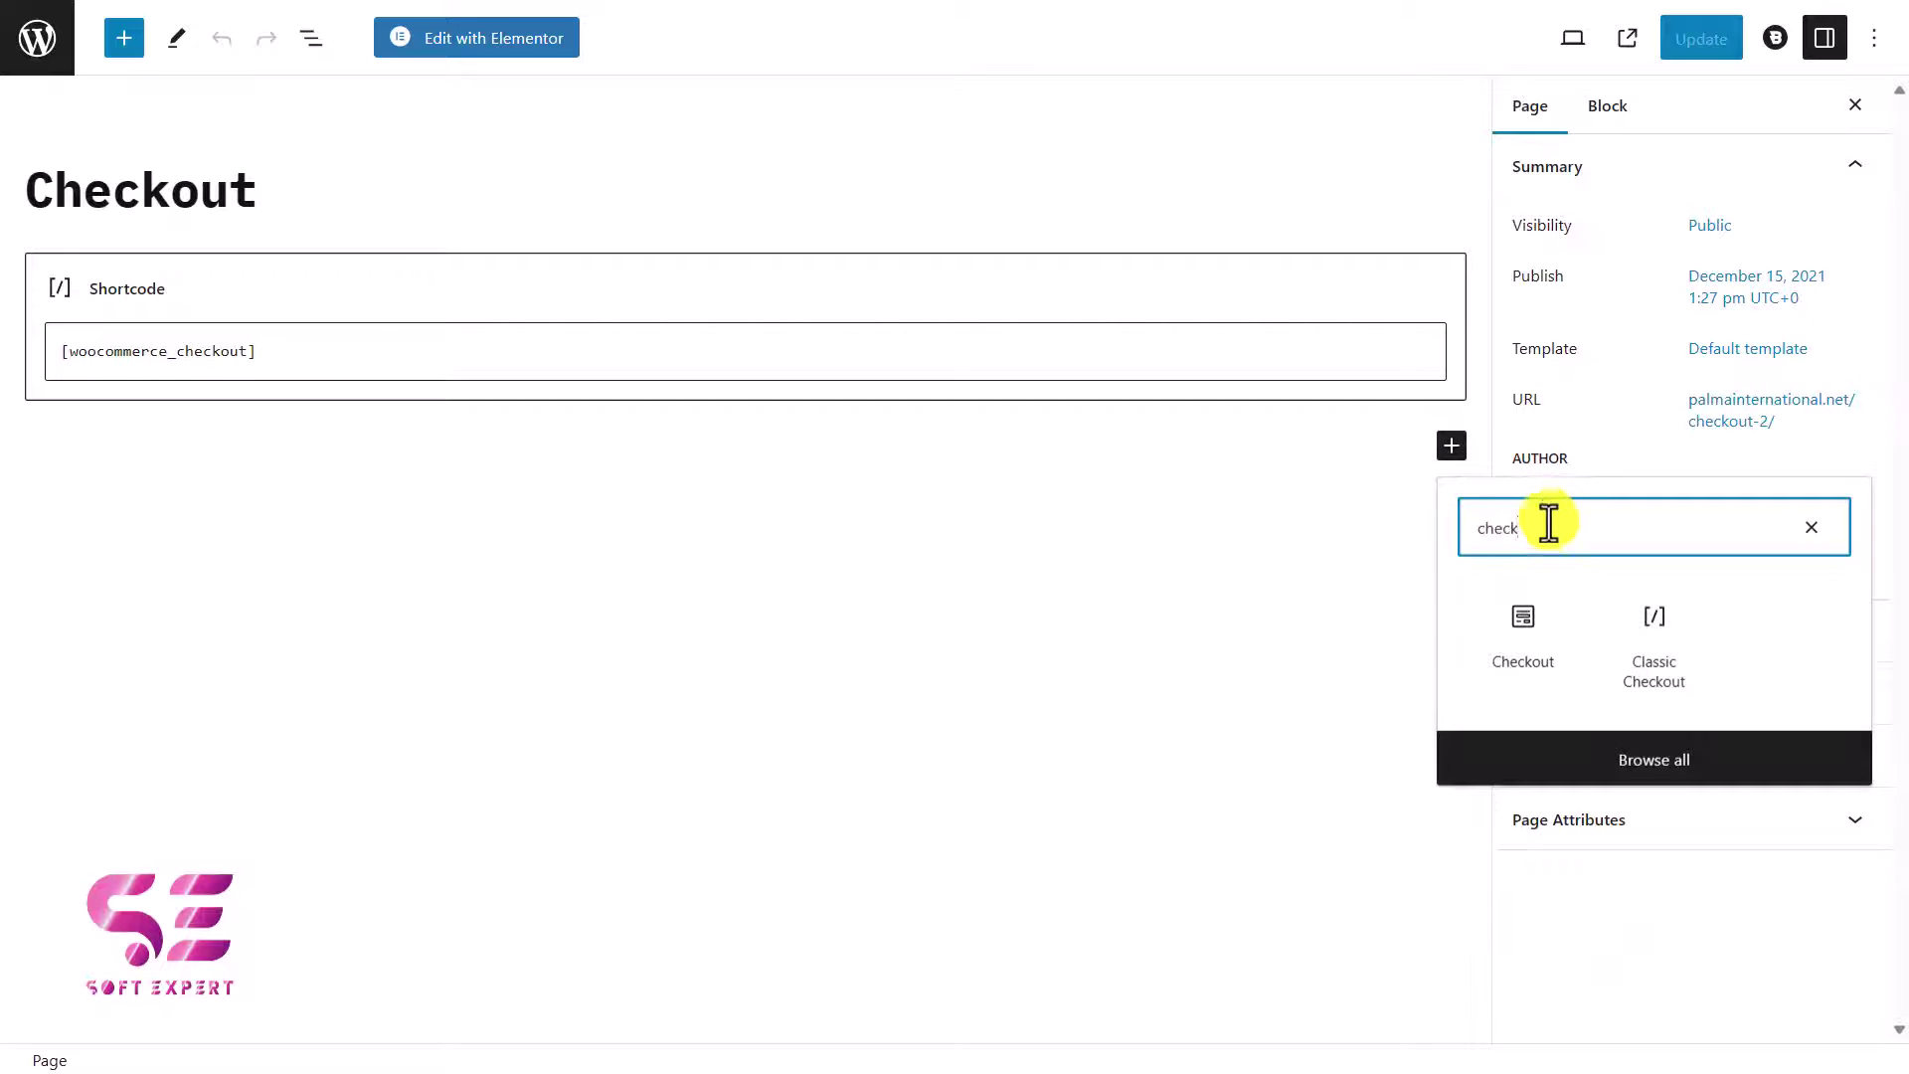
left_click(1523, 661)
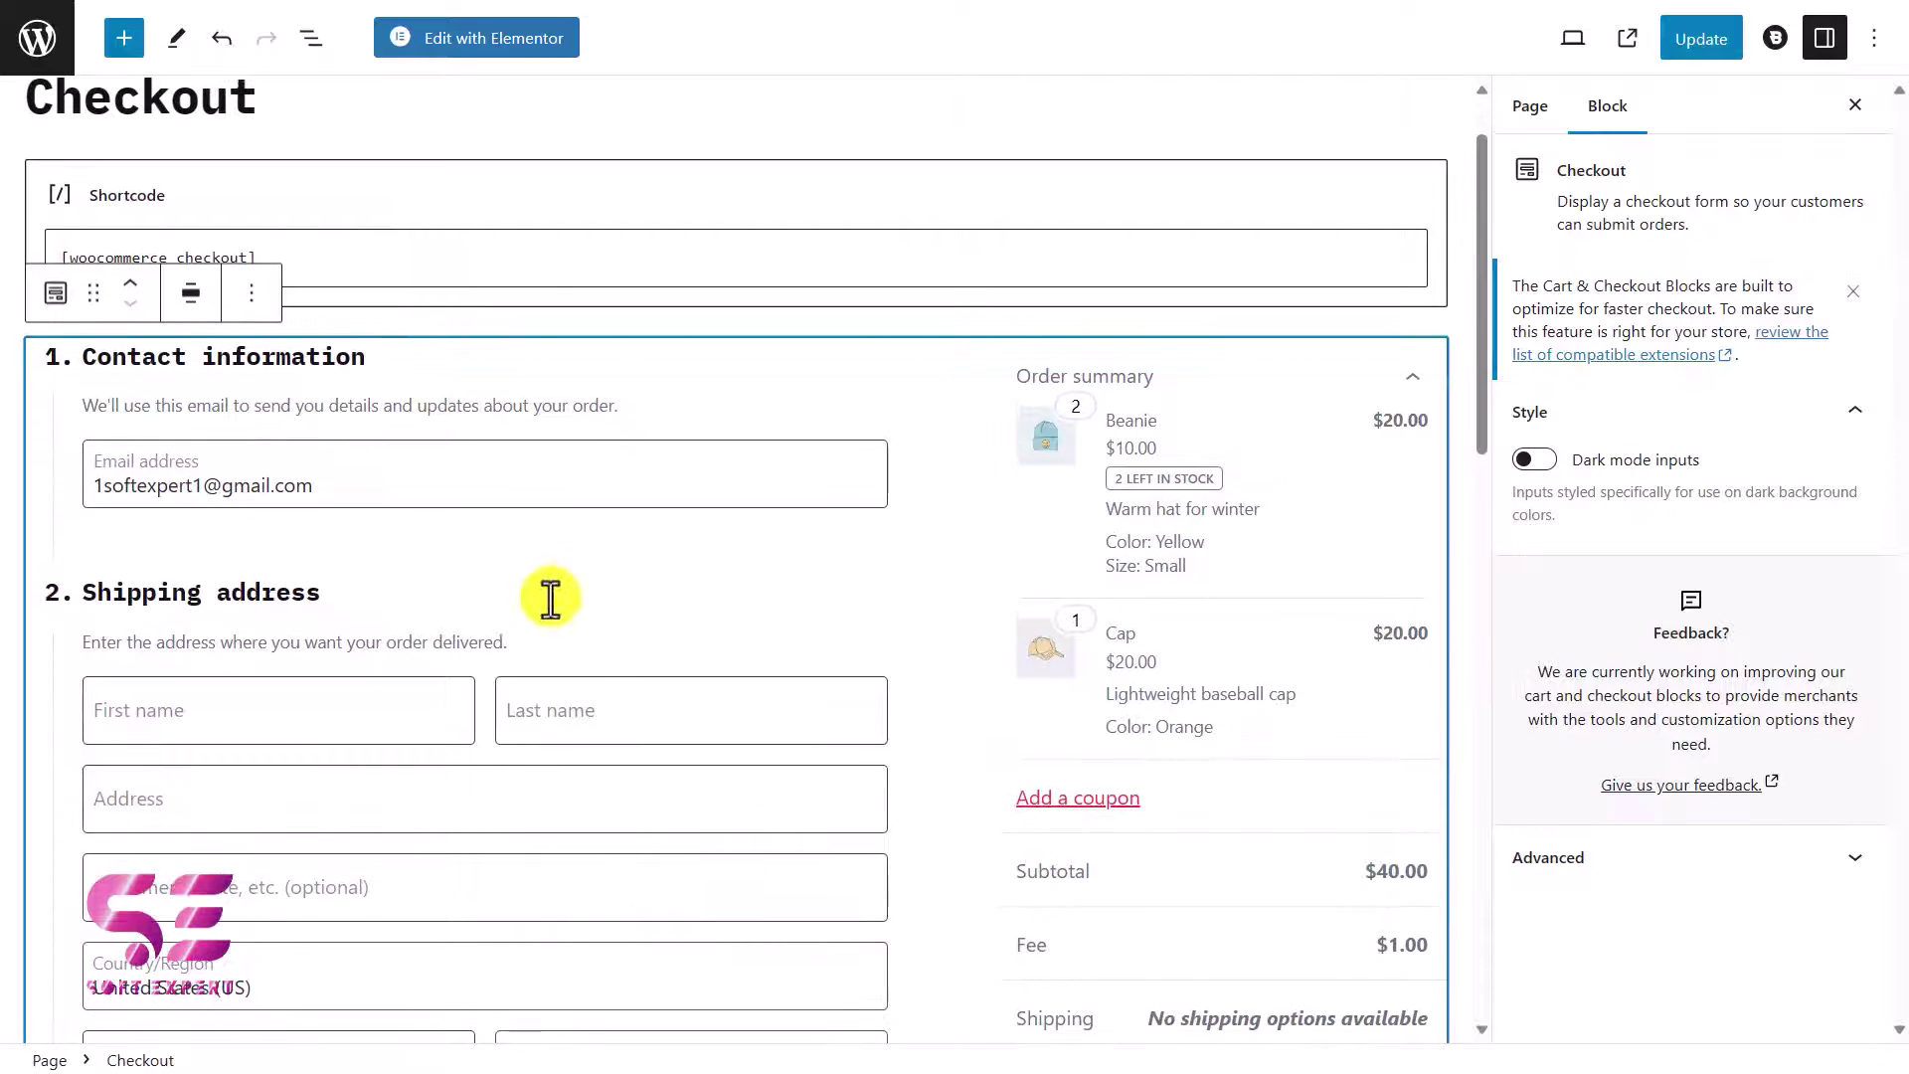
Examine the Contact Information and Shipping Address blocks of the checkout form, including their step number and address field options
left_click(332, 456)
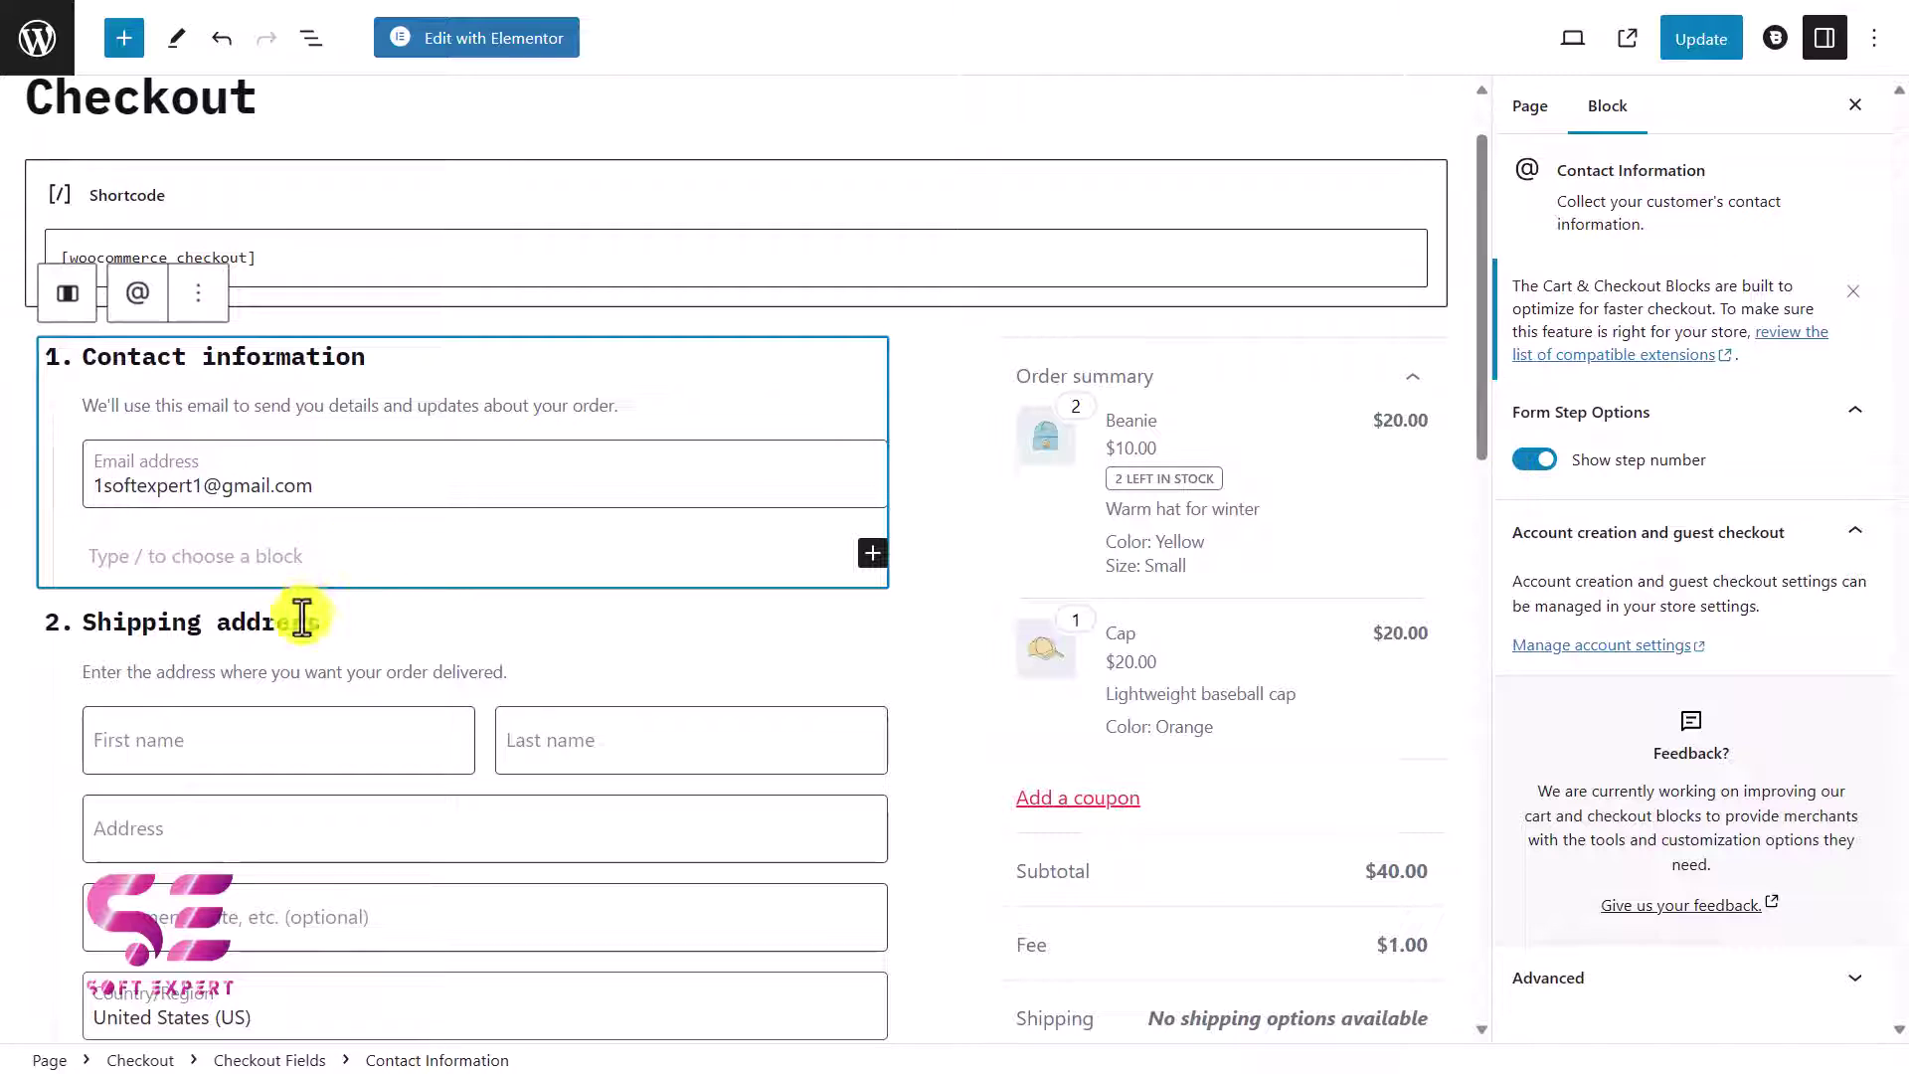
left_click(229, 629)
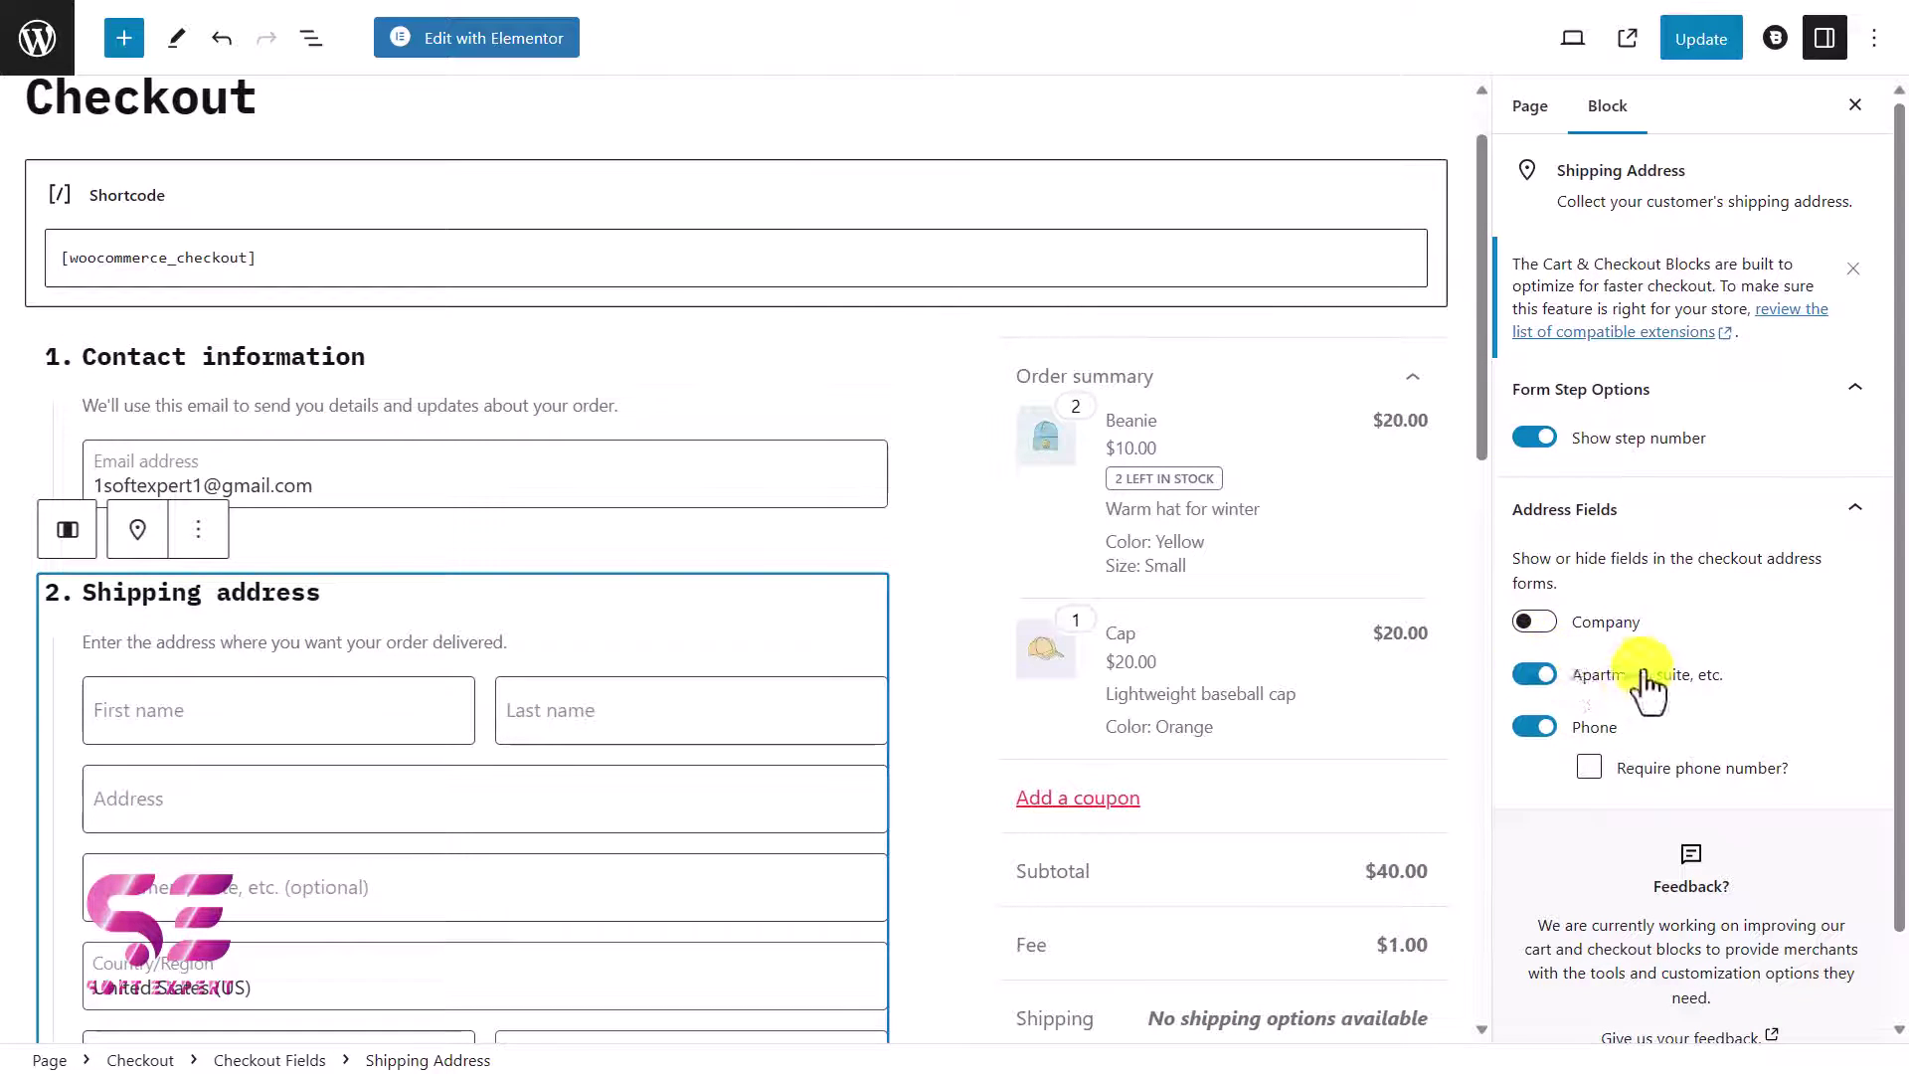
left_click(1534, 729)
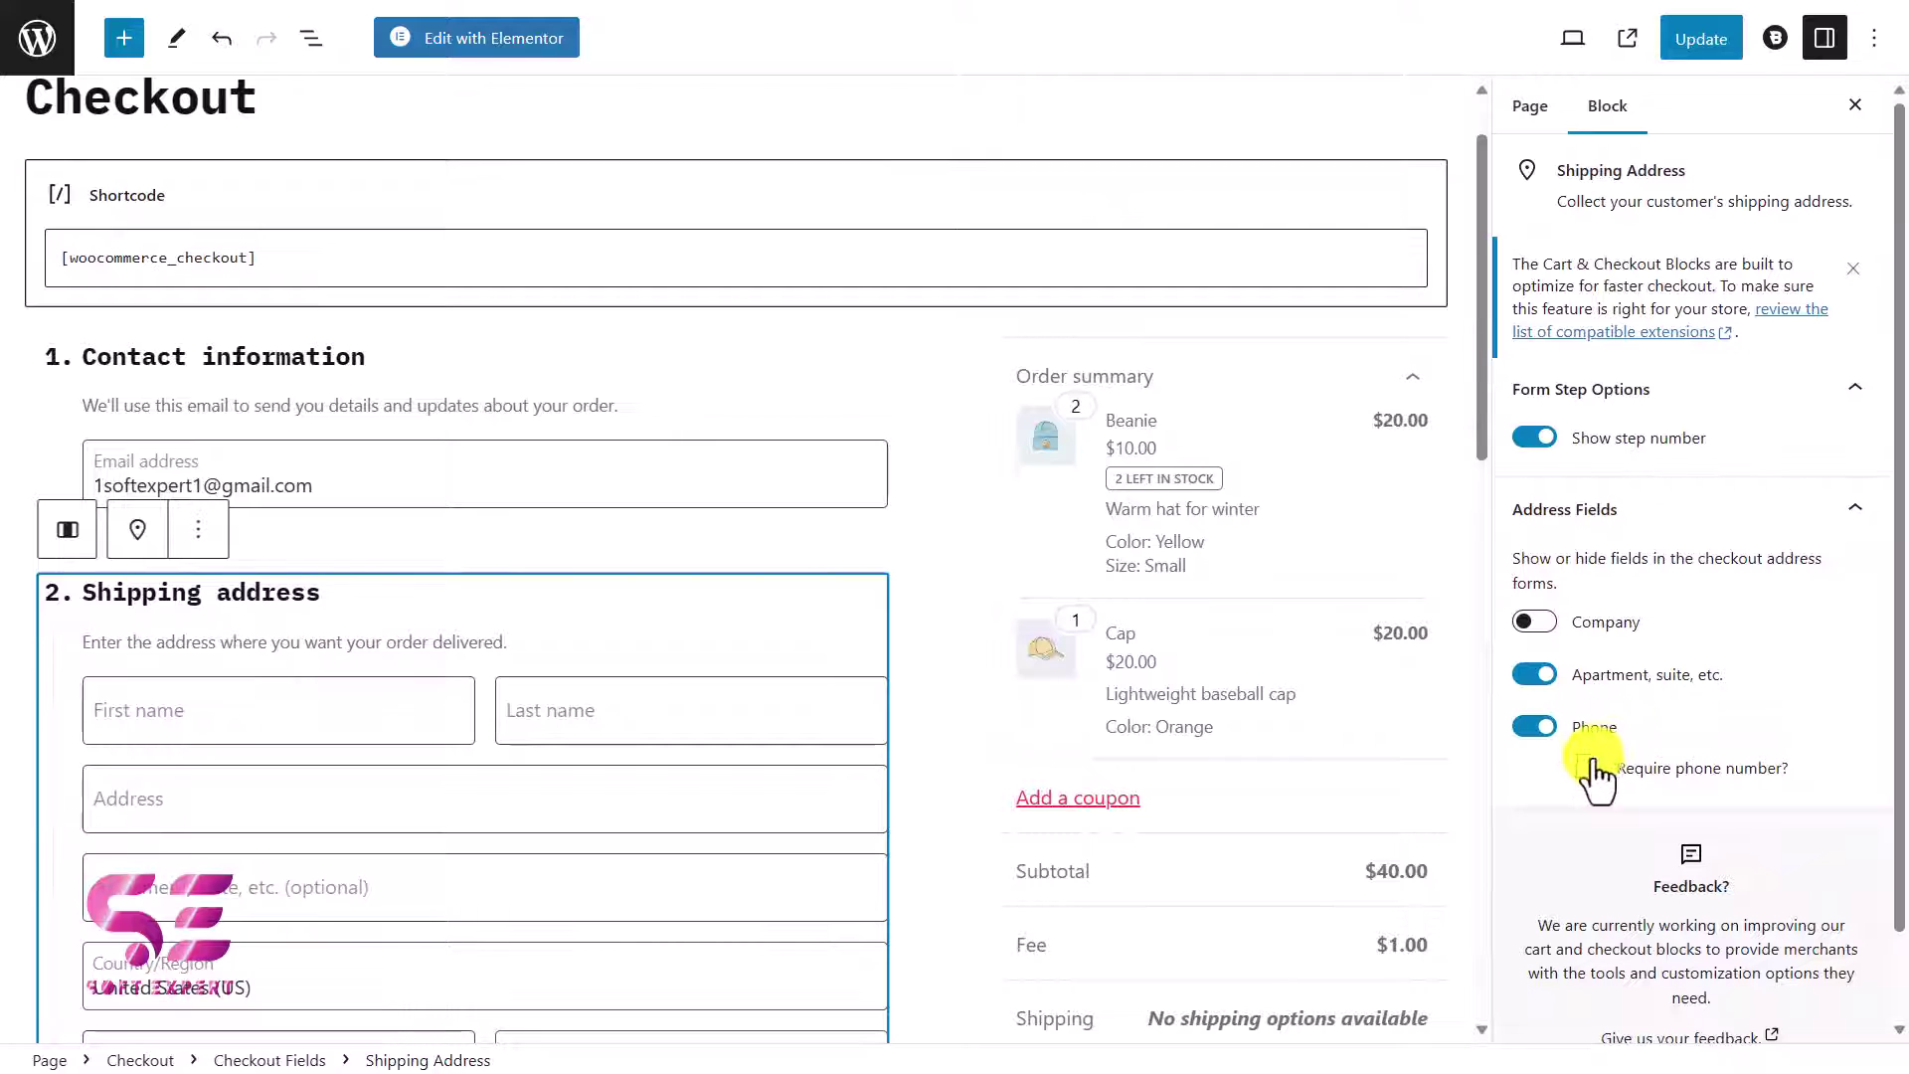
scroll(683, 845, "down", 3)
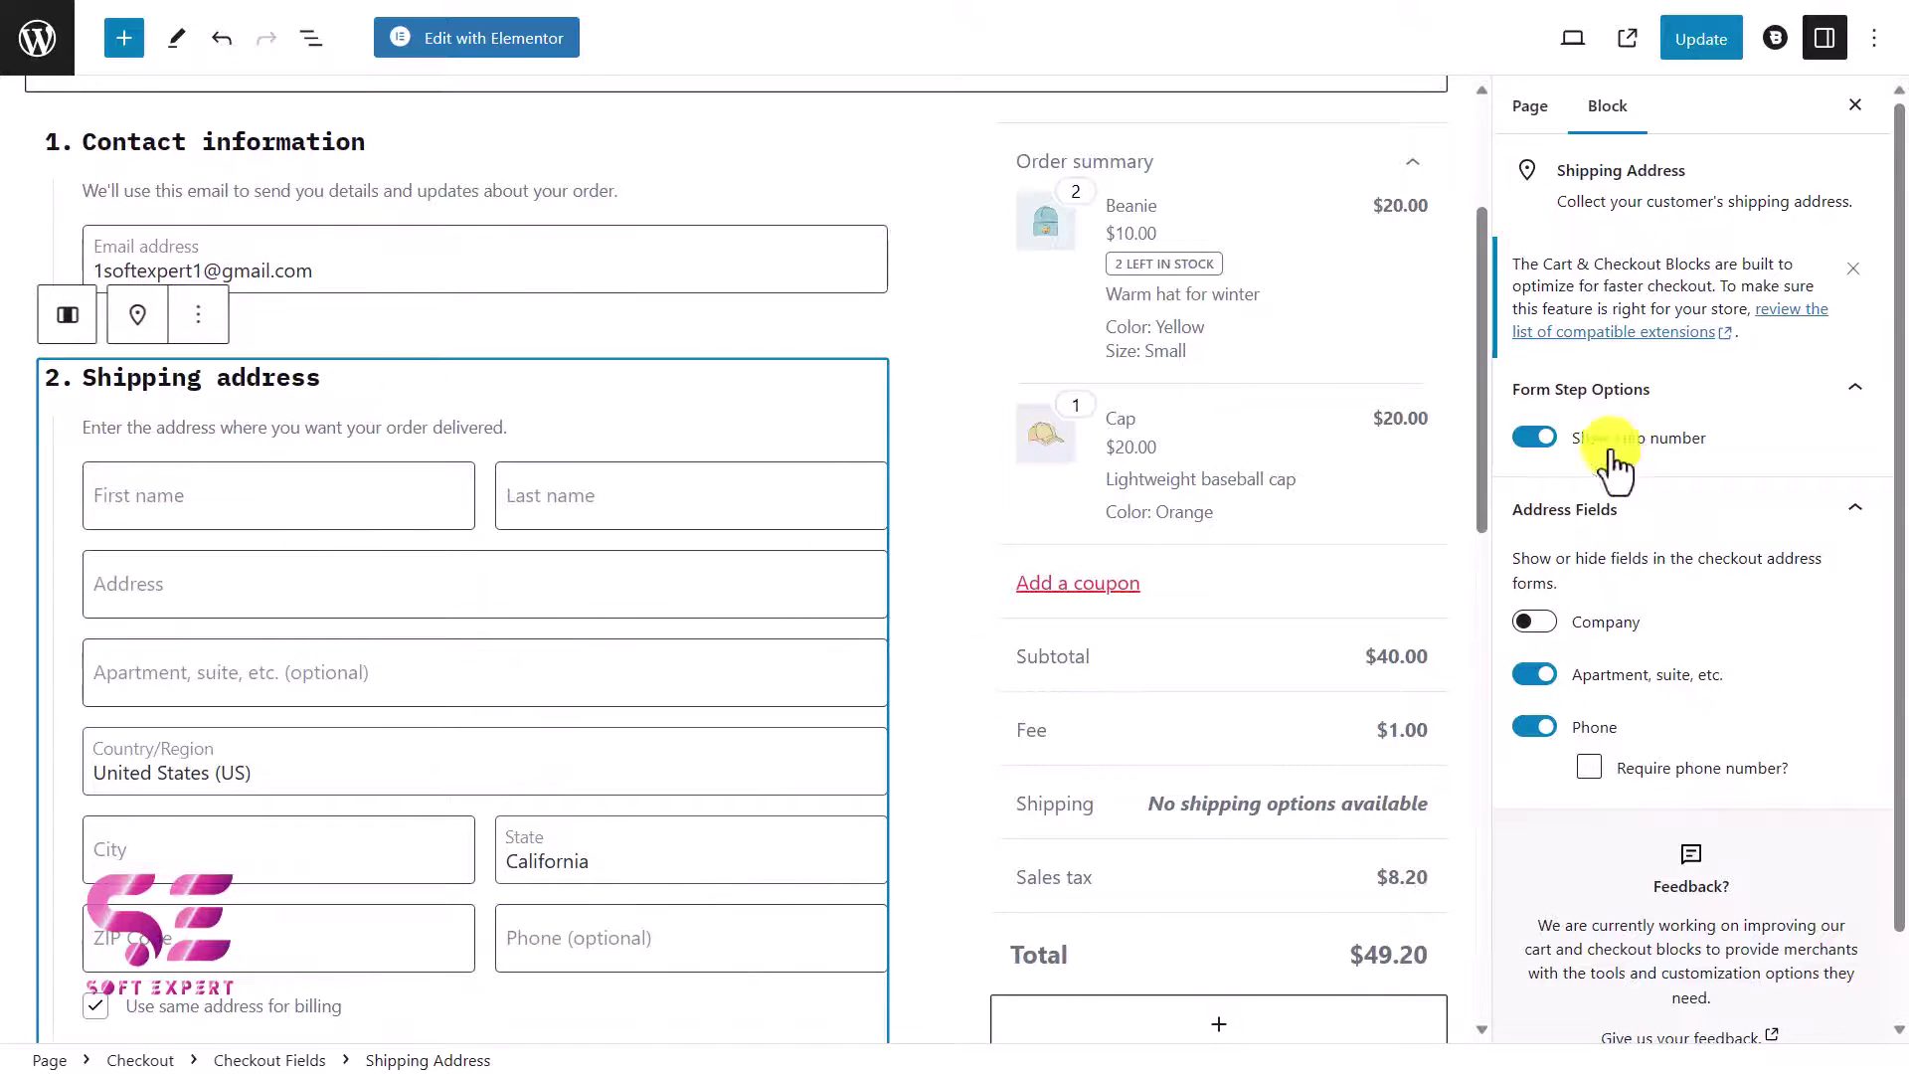
scroll(748, 739, "down", 5)
scroll(748, 740, "down", 4)
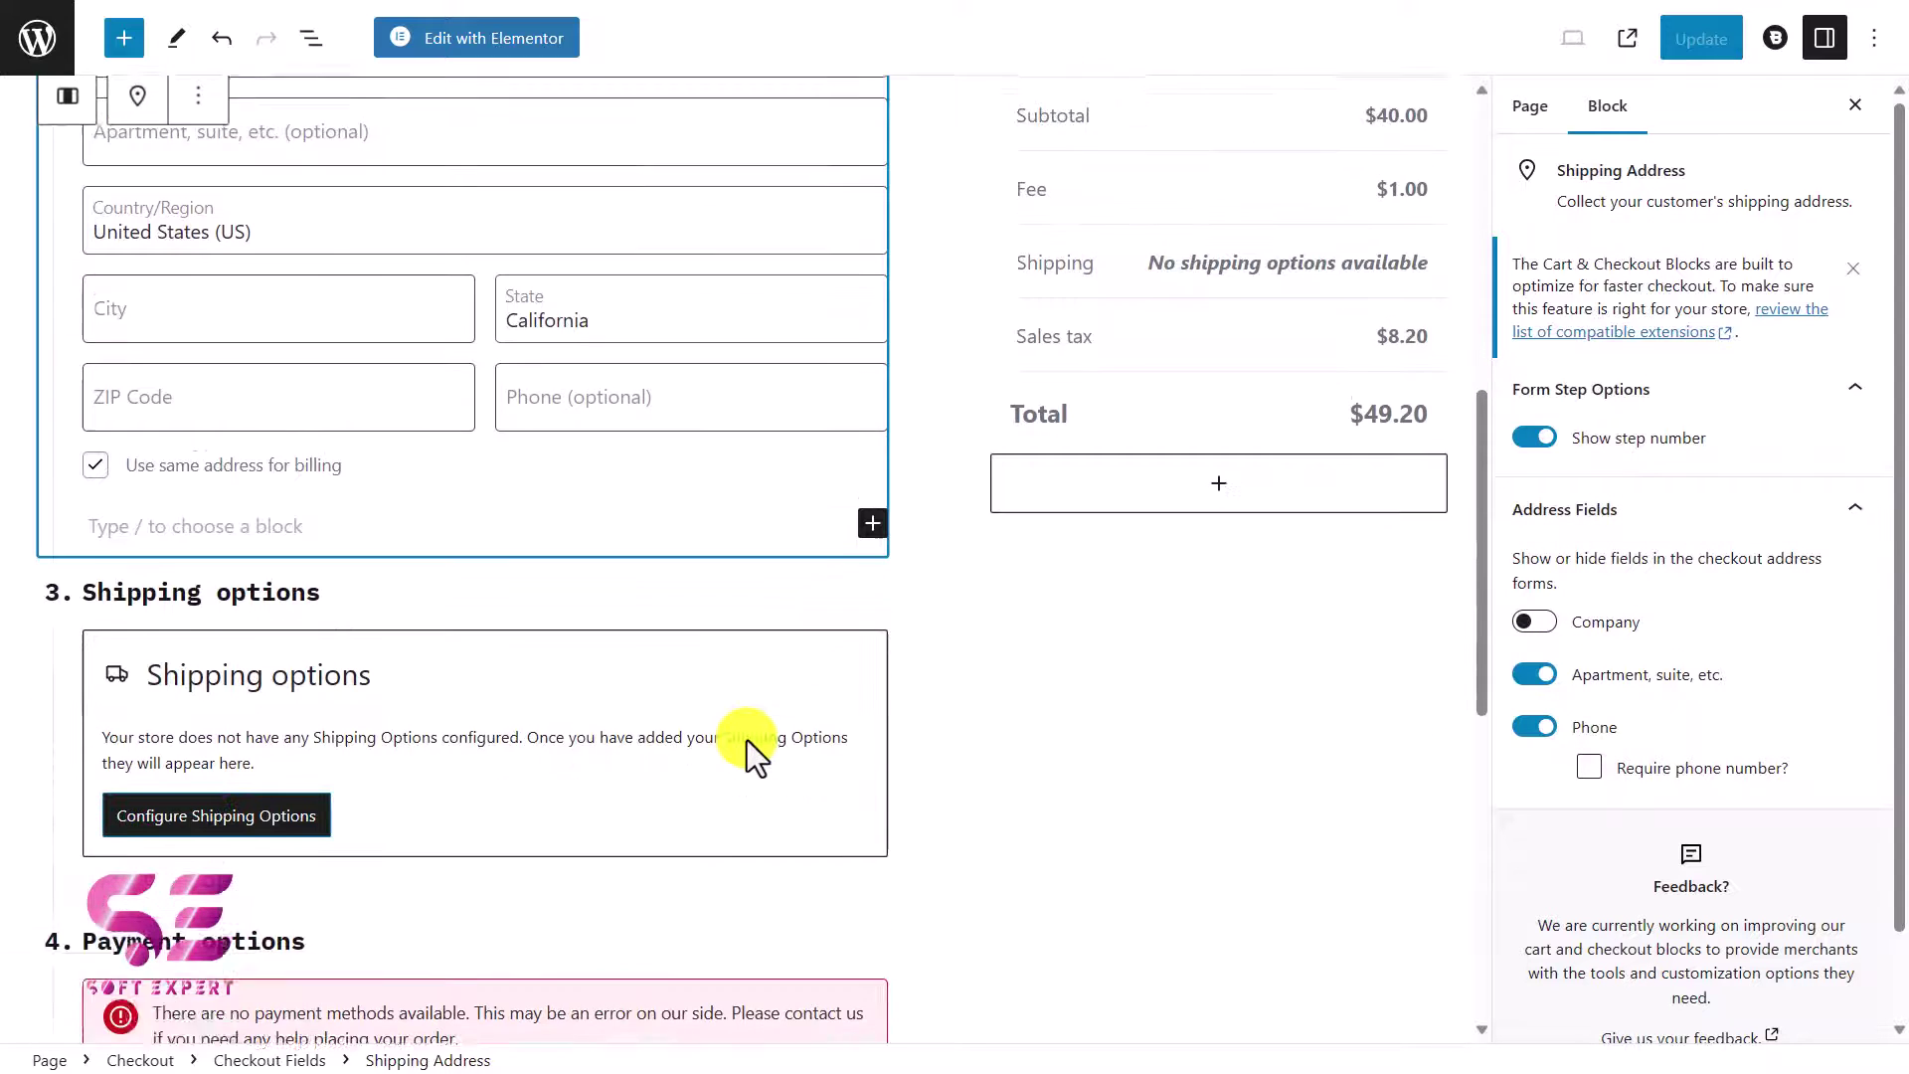
Examine the settings of the checkout form's Shipping Options and Payment Options blocks
left_click(392, 630)
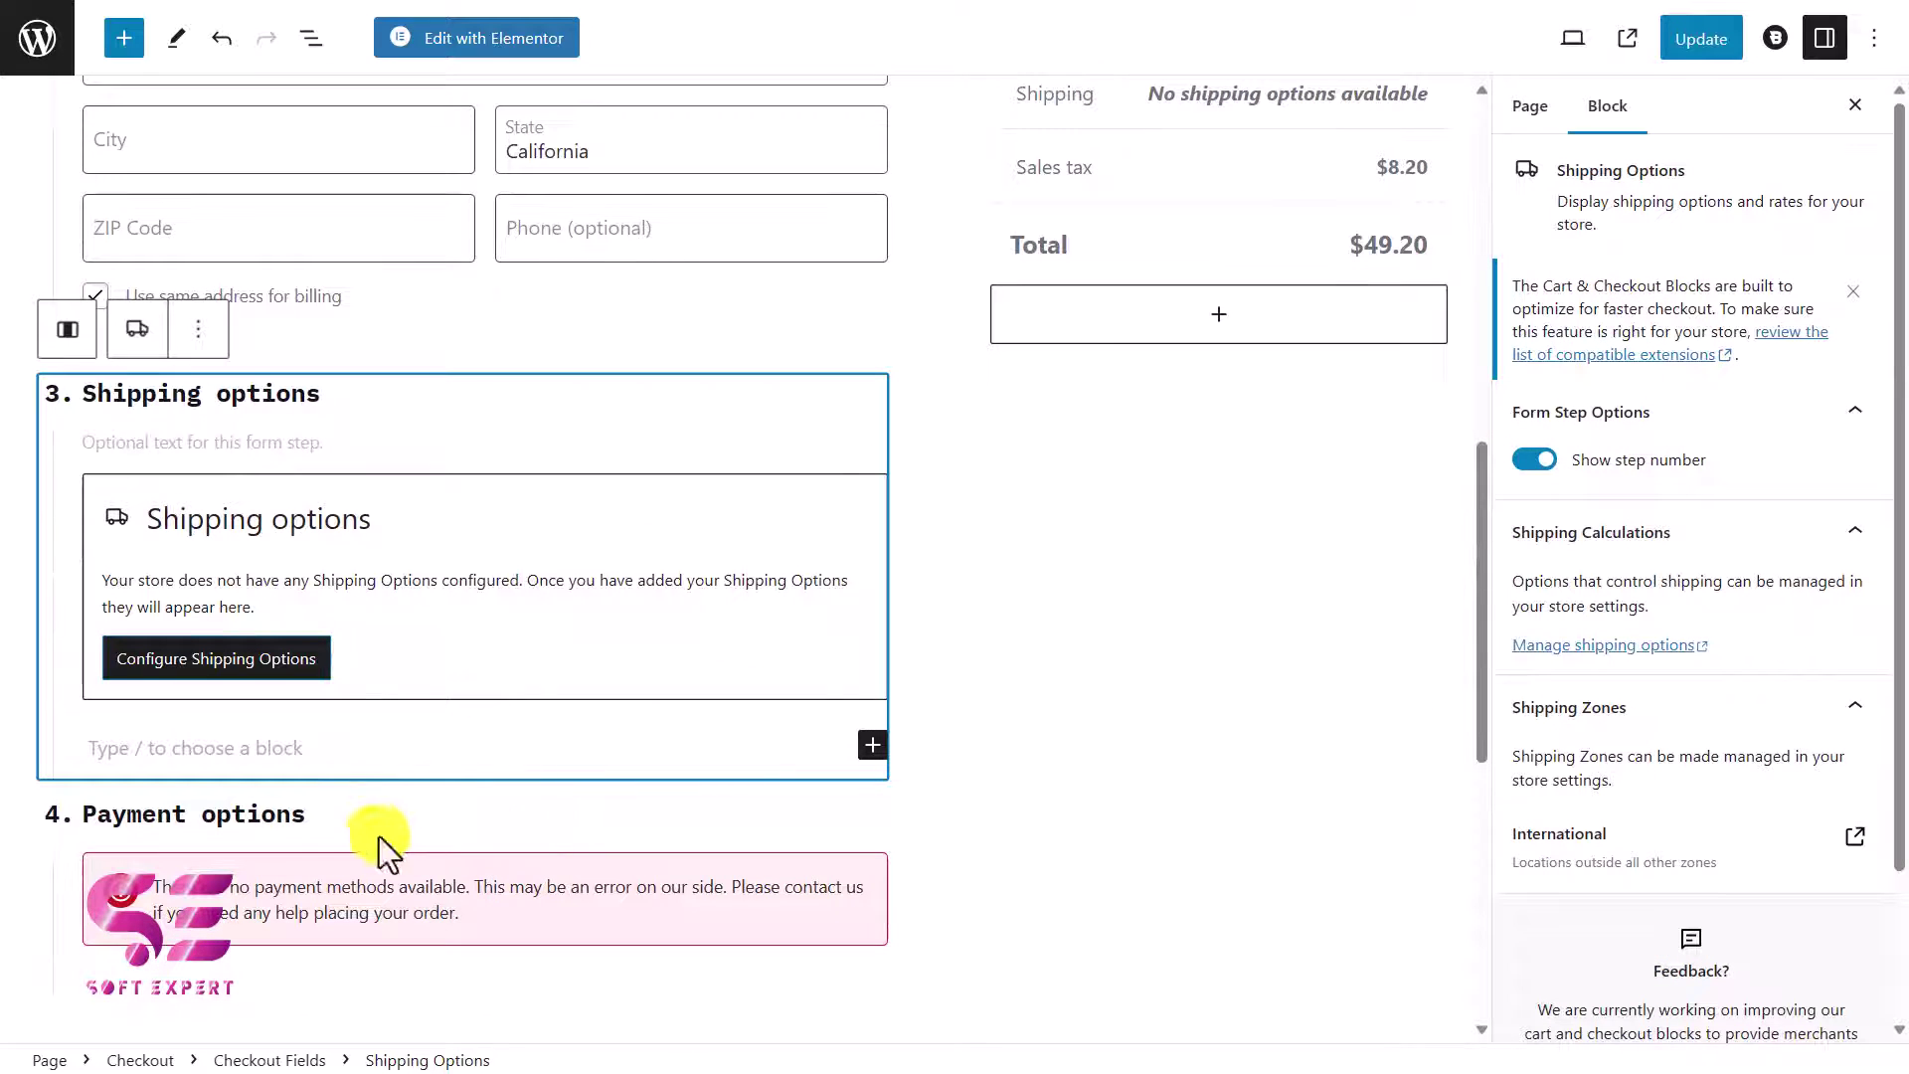
left_click(247, 814)
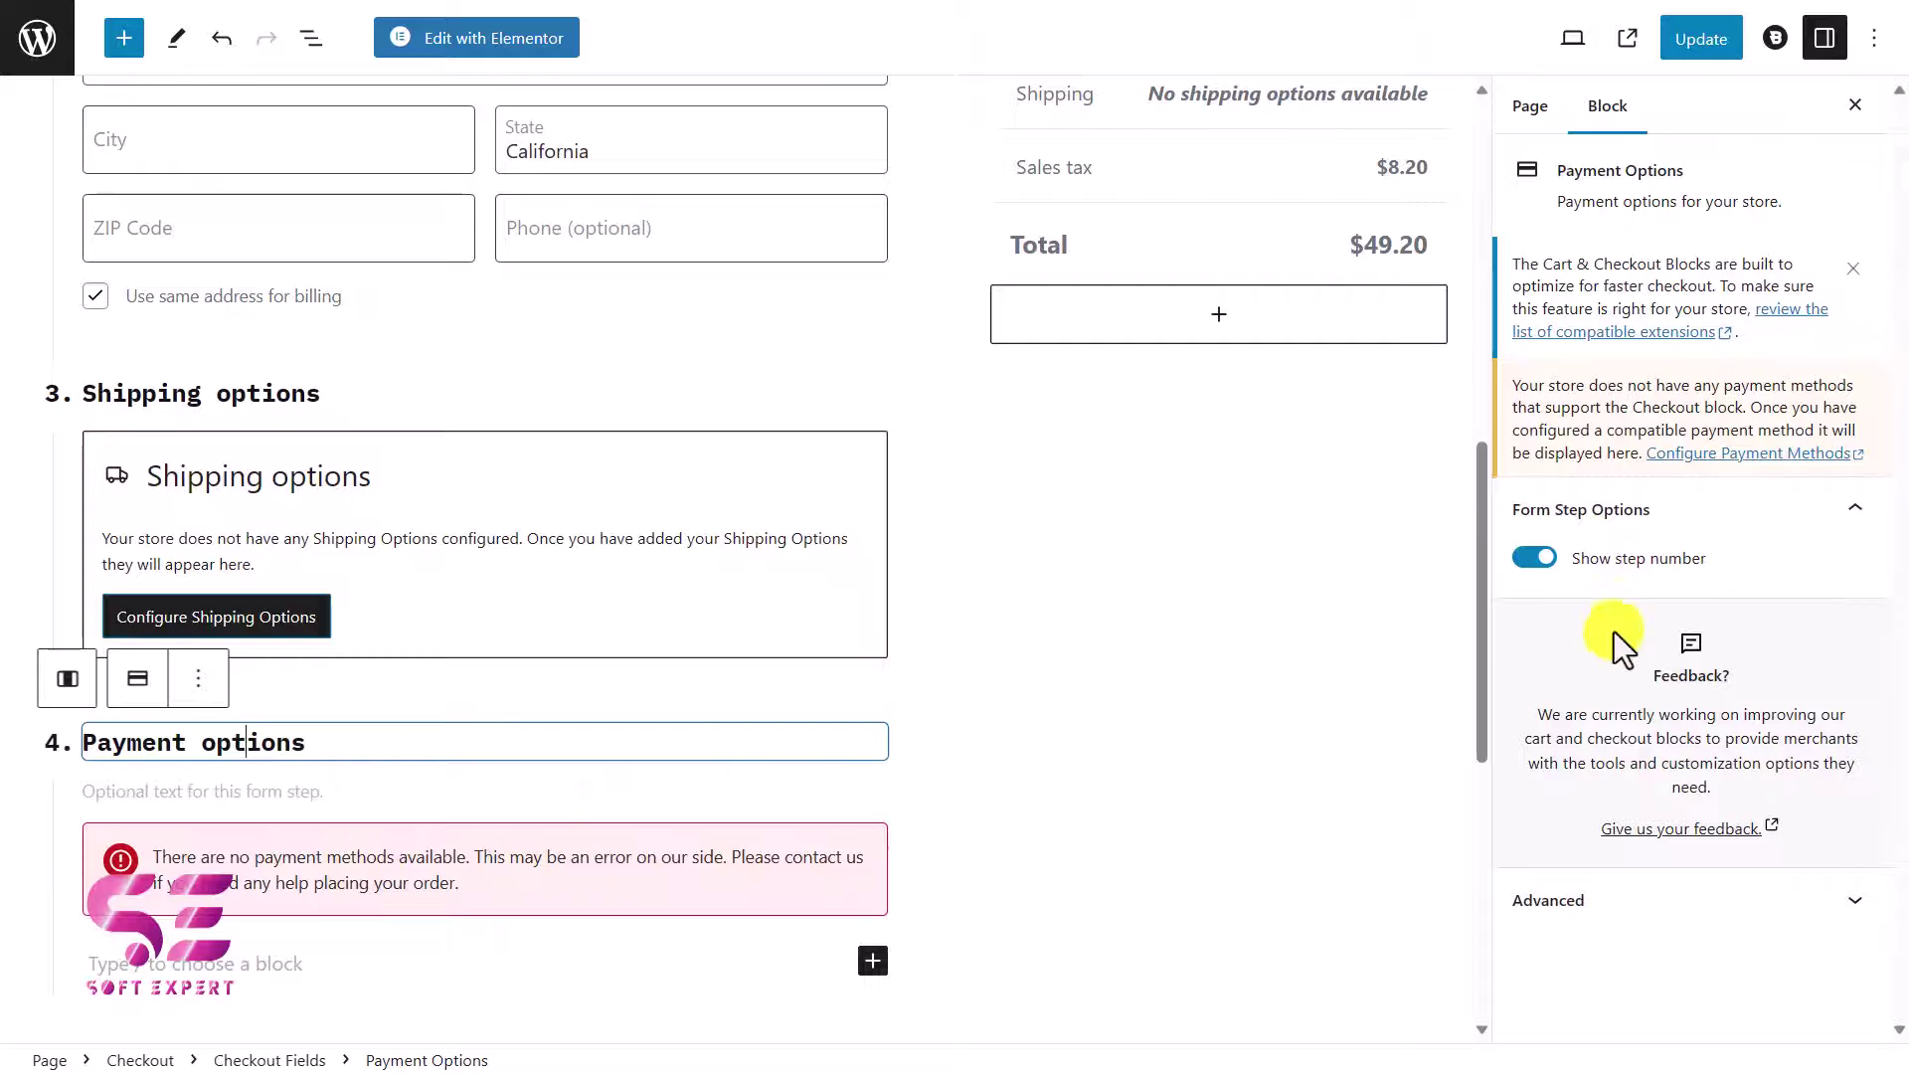
scroll(793, 695, "up", 1)
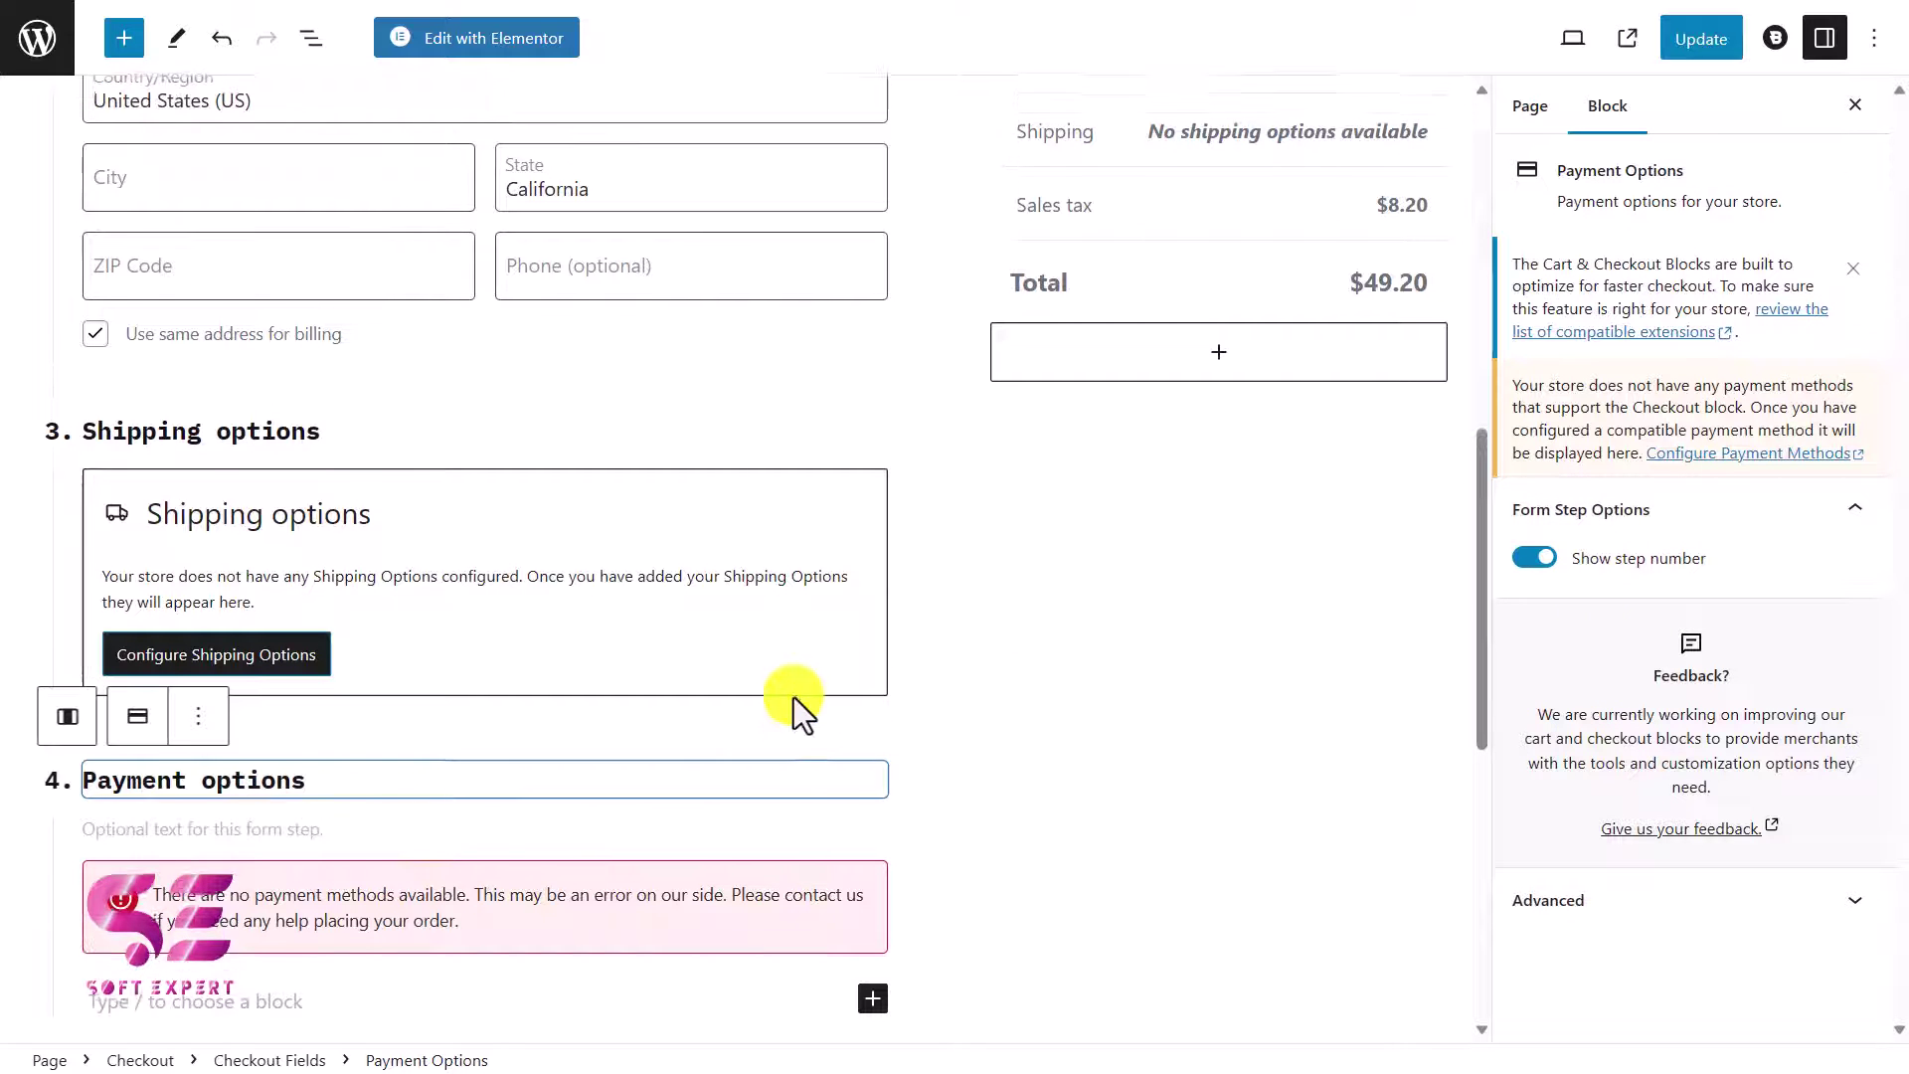
left_click(208, 723)
left_click(238, 433)
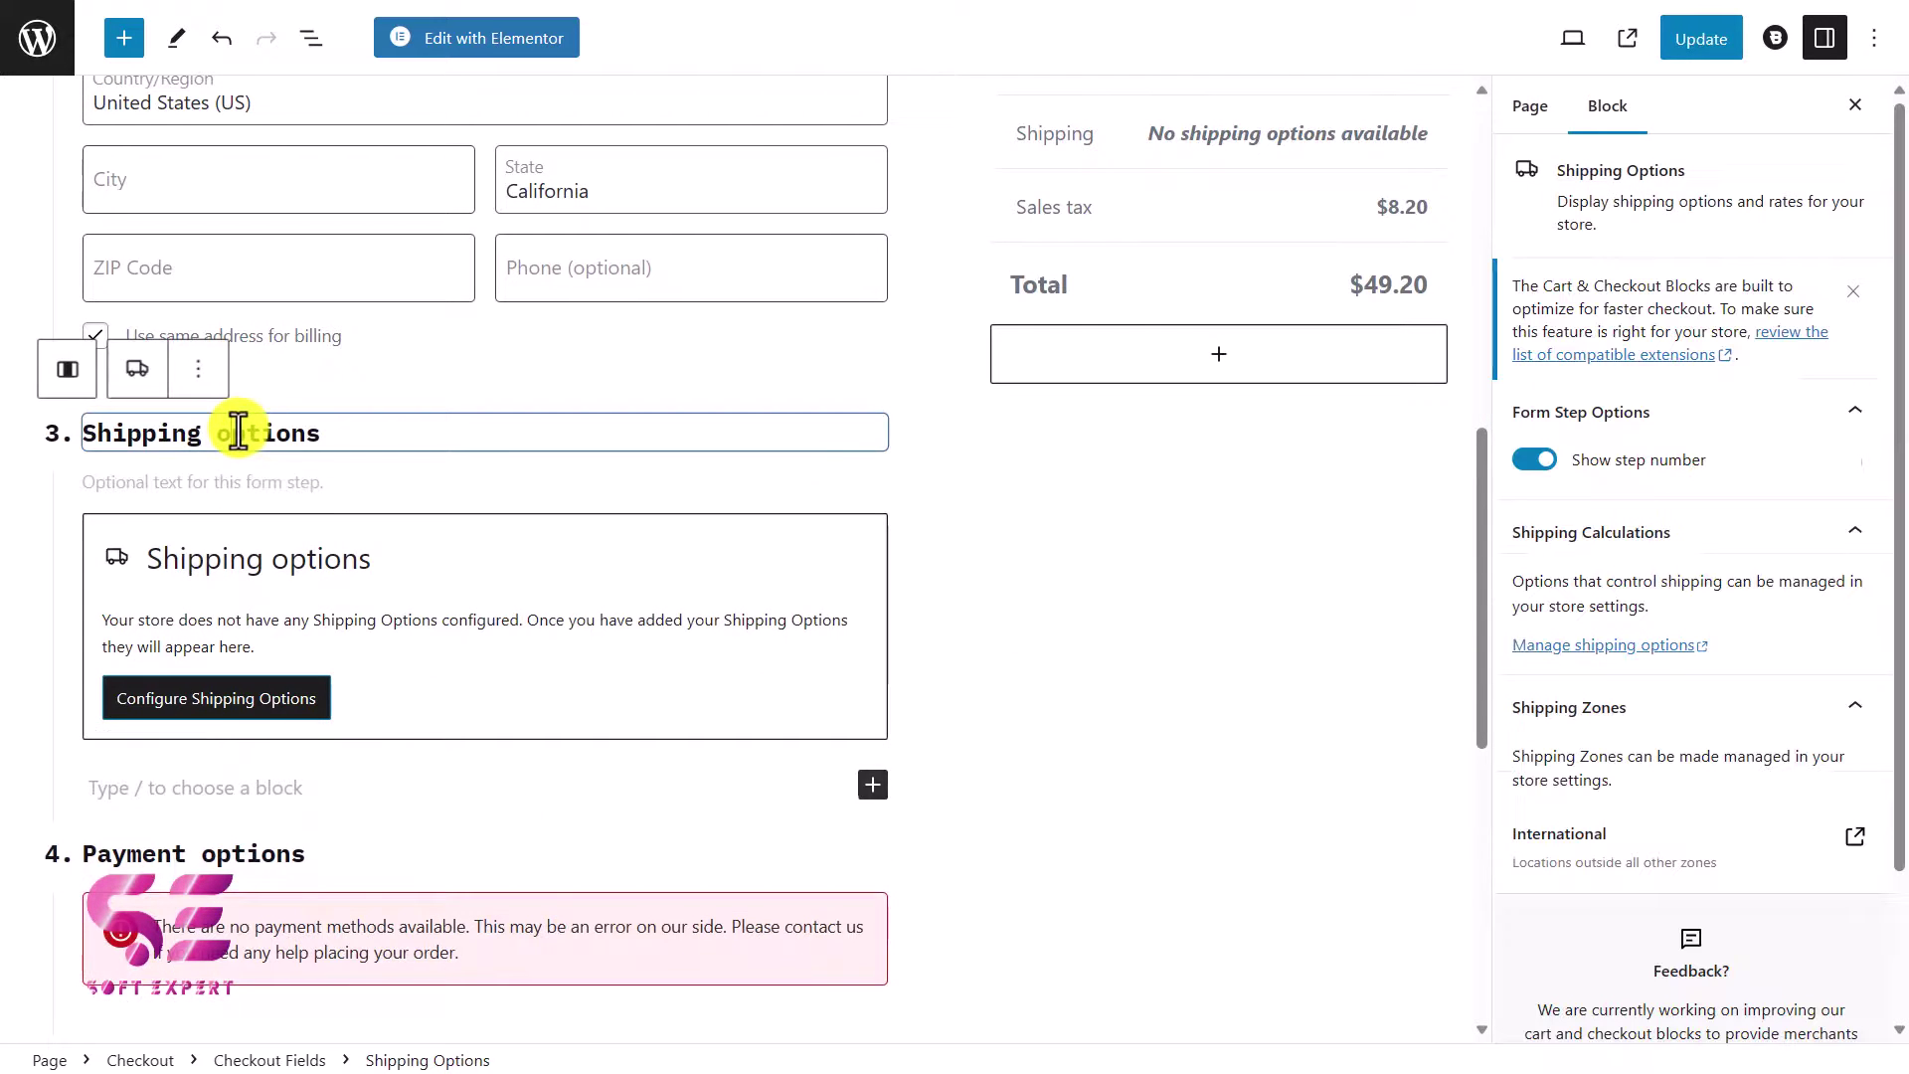
left_click(198, 378)
key("Escape")
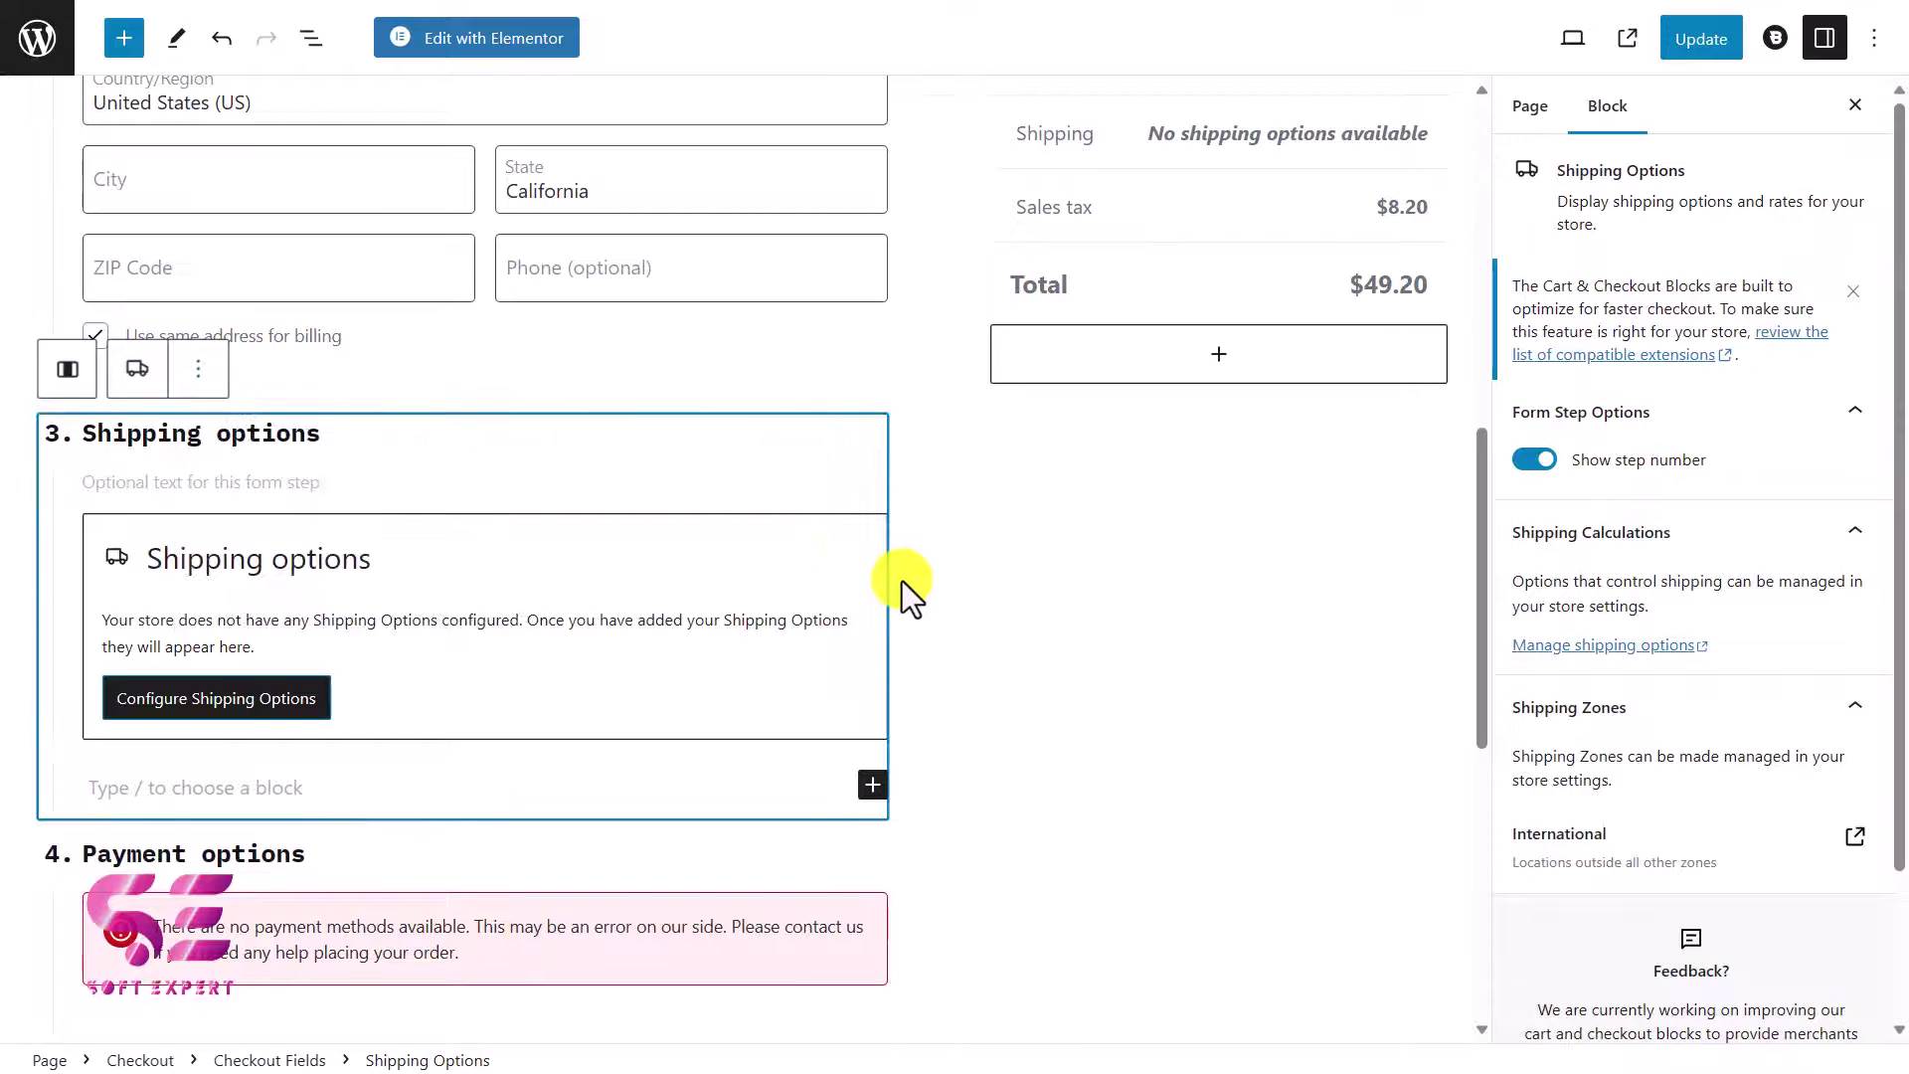
Select the whole Checkout block and view the block types it can be transformed into
scroll(903, 581, "up", 10)
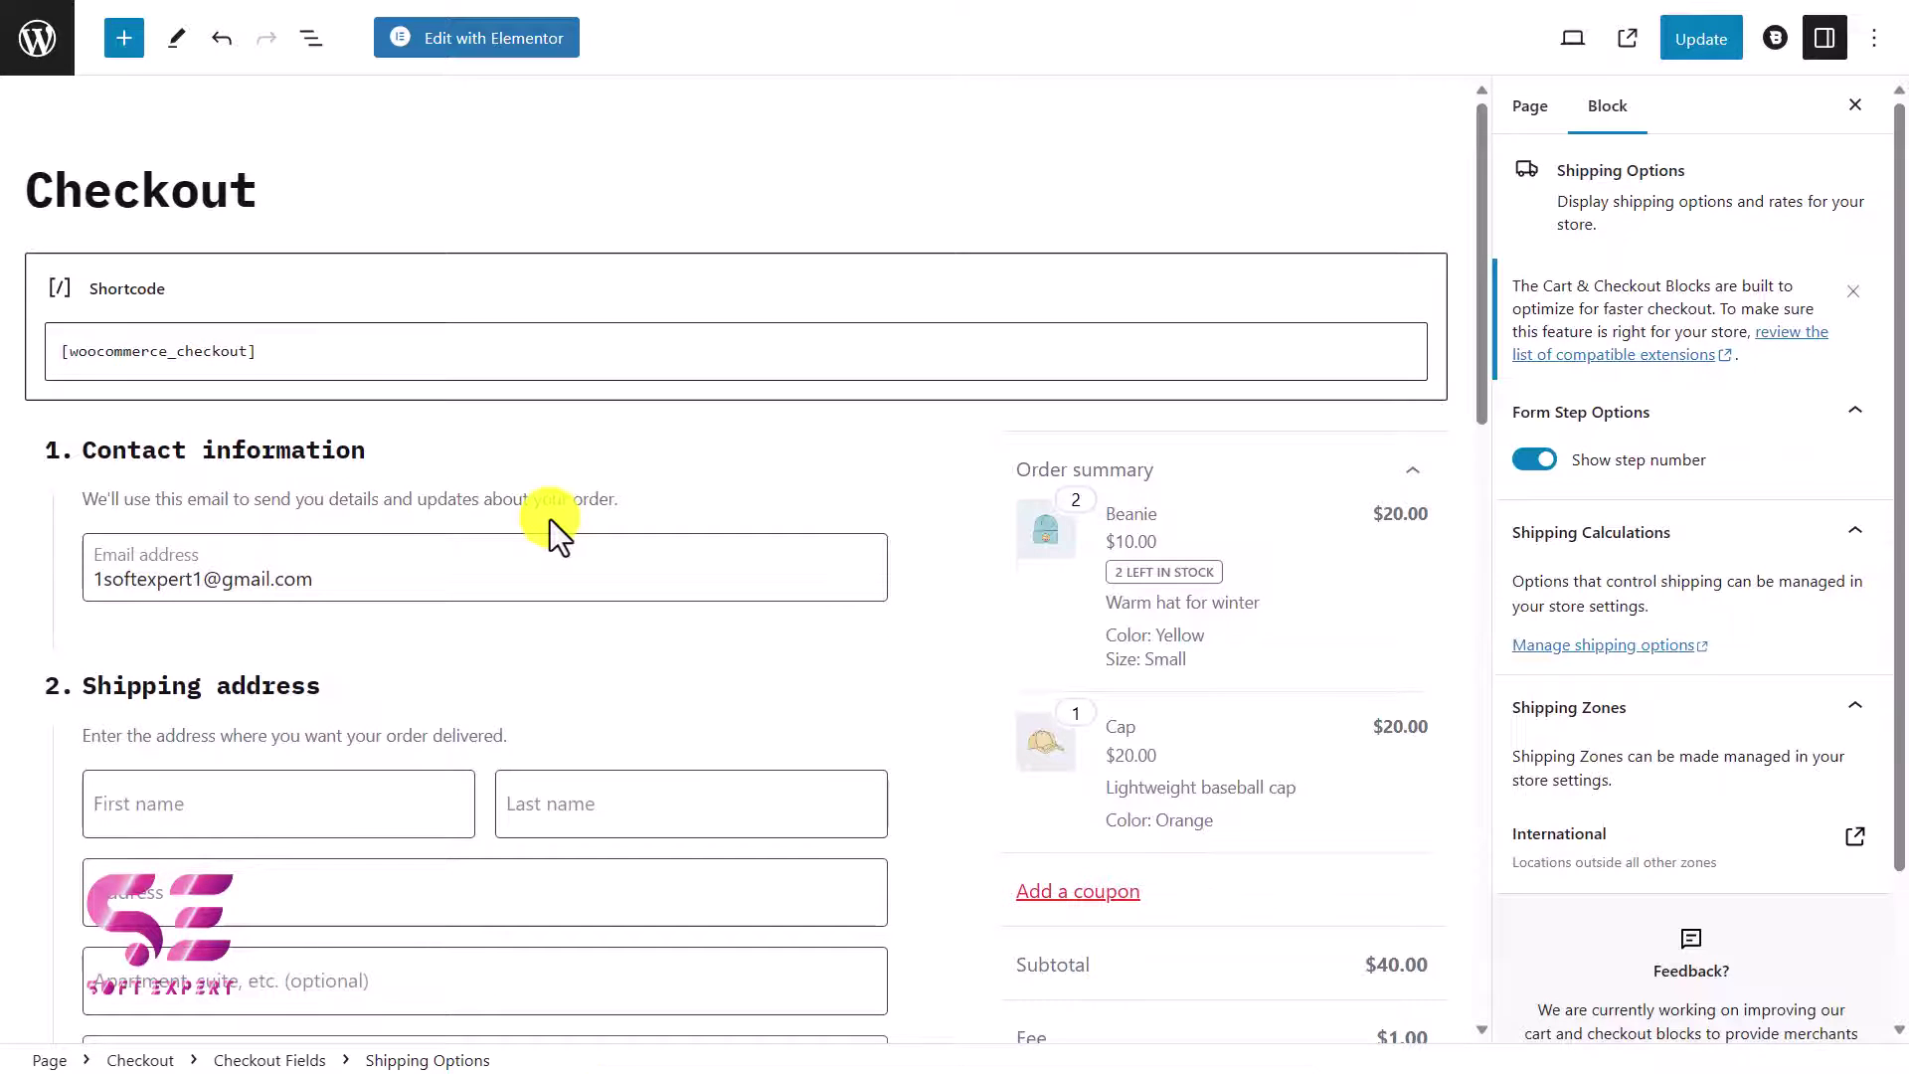
left_click(281, 455)
left_click(55, 385)
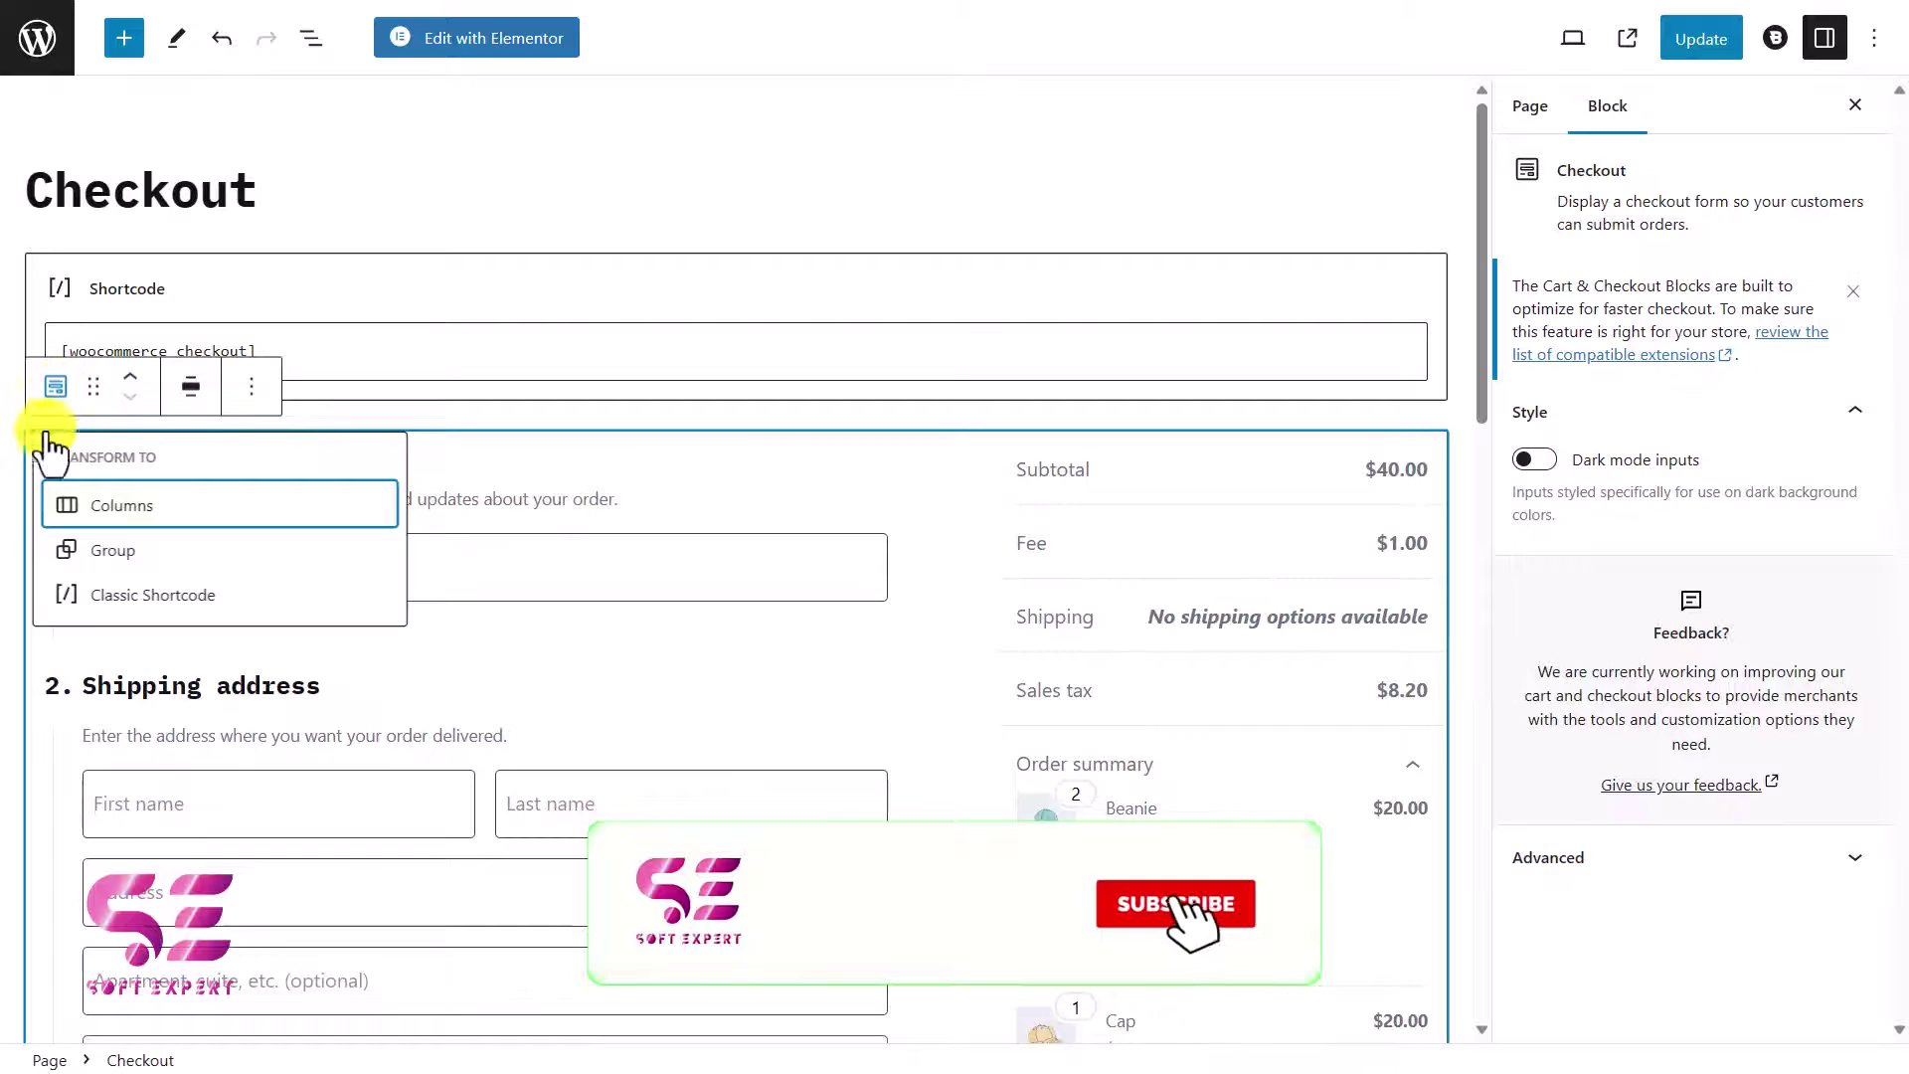
left_click(60, 503)
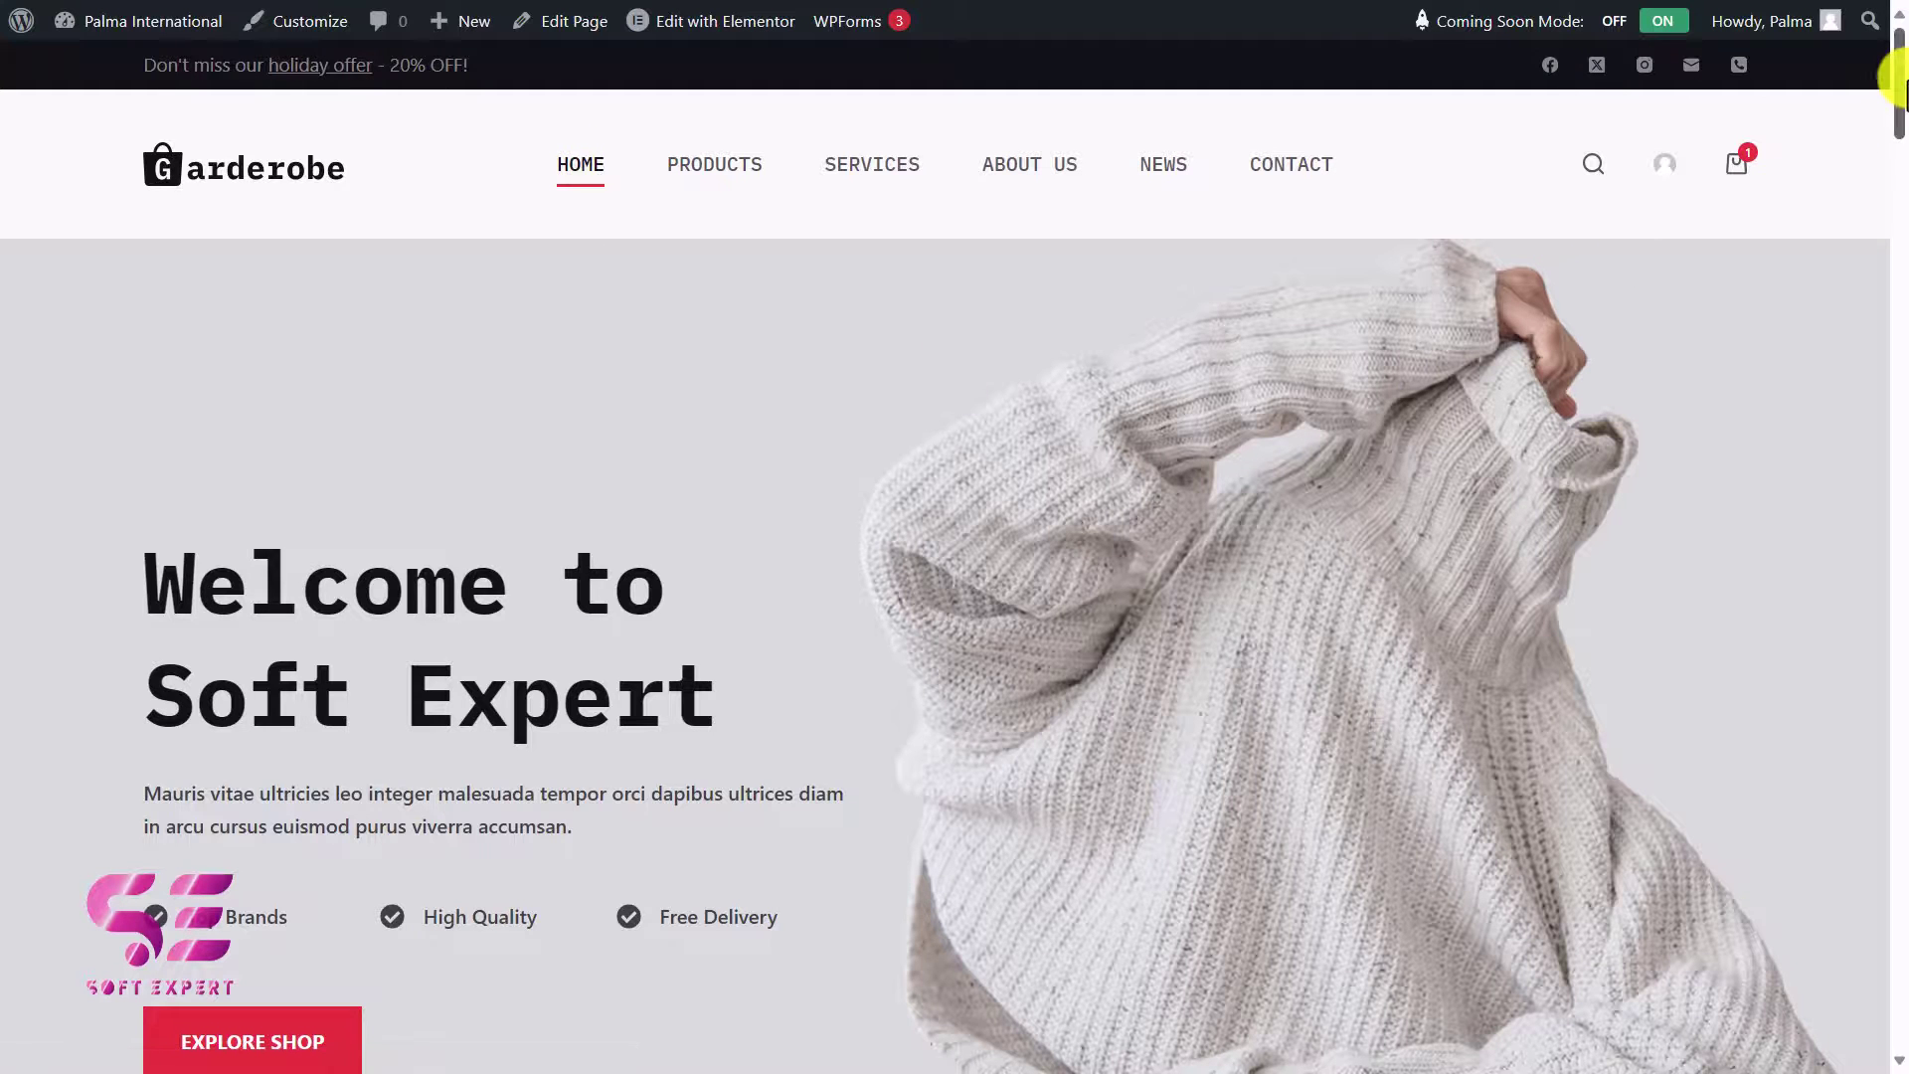
Review the store's live homepage from the hero banner through the features and New Arrivals sections
scroll(1869, 120, "down", 10)
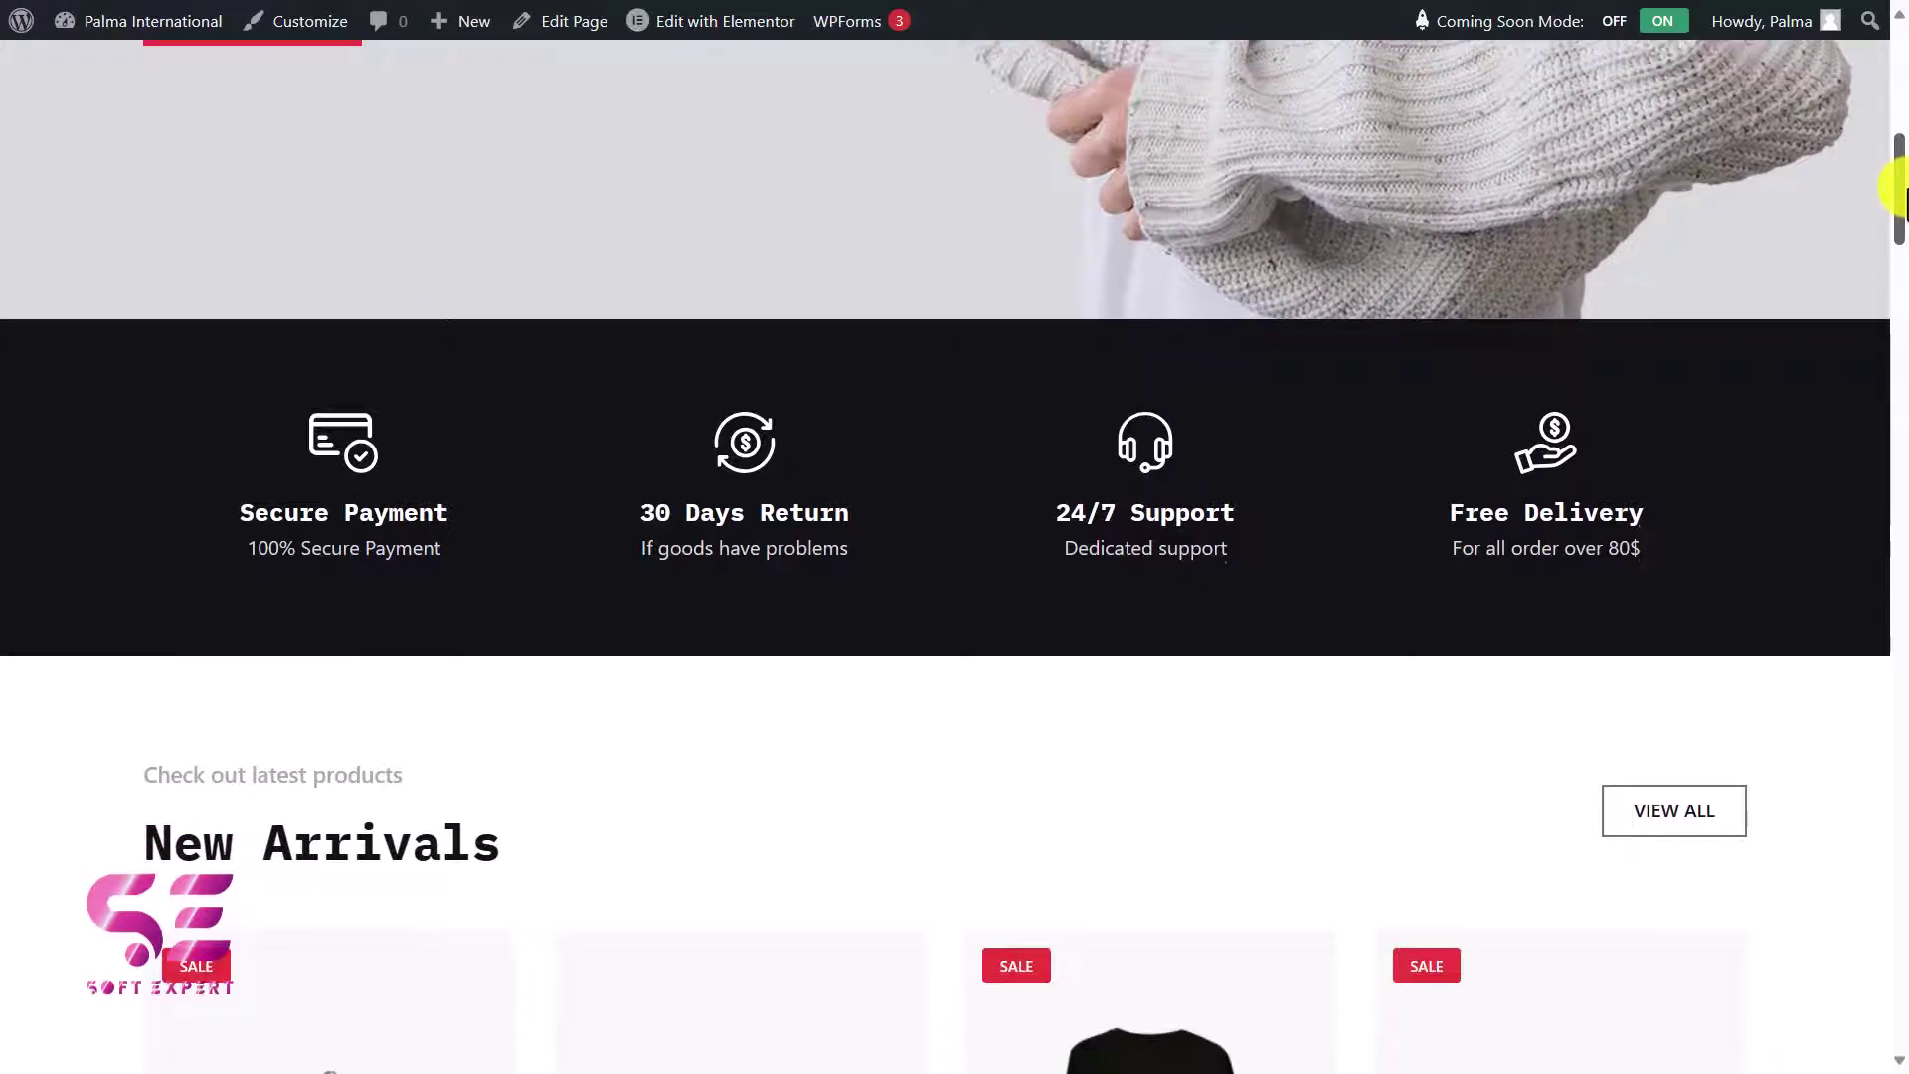
left_click_drag(1901, 194, 1901, 574)
scroll(1901, 576, "up", 7)
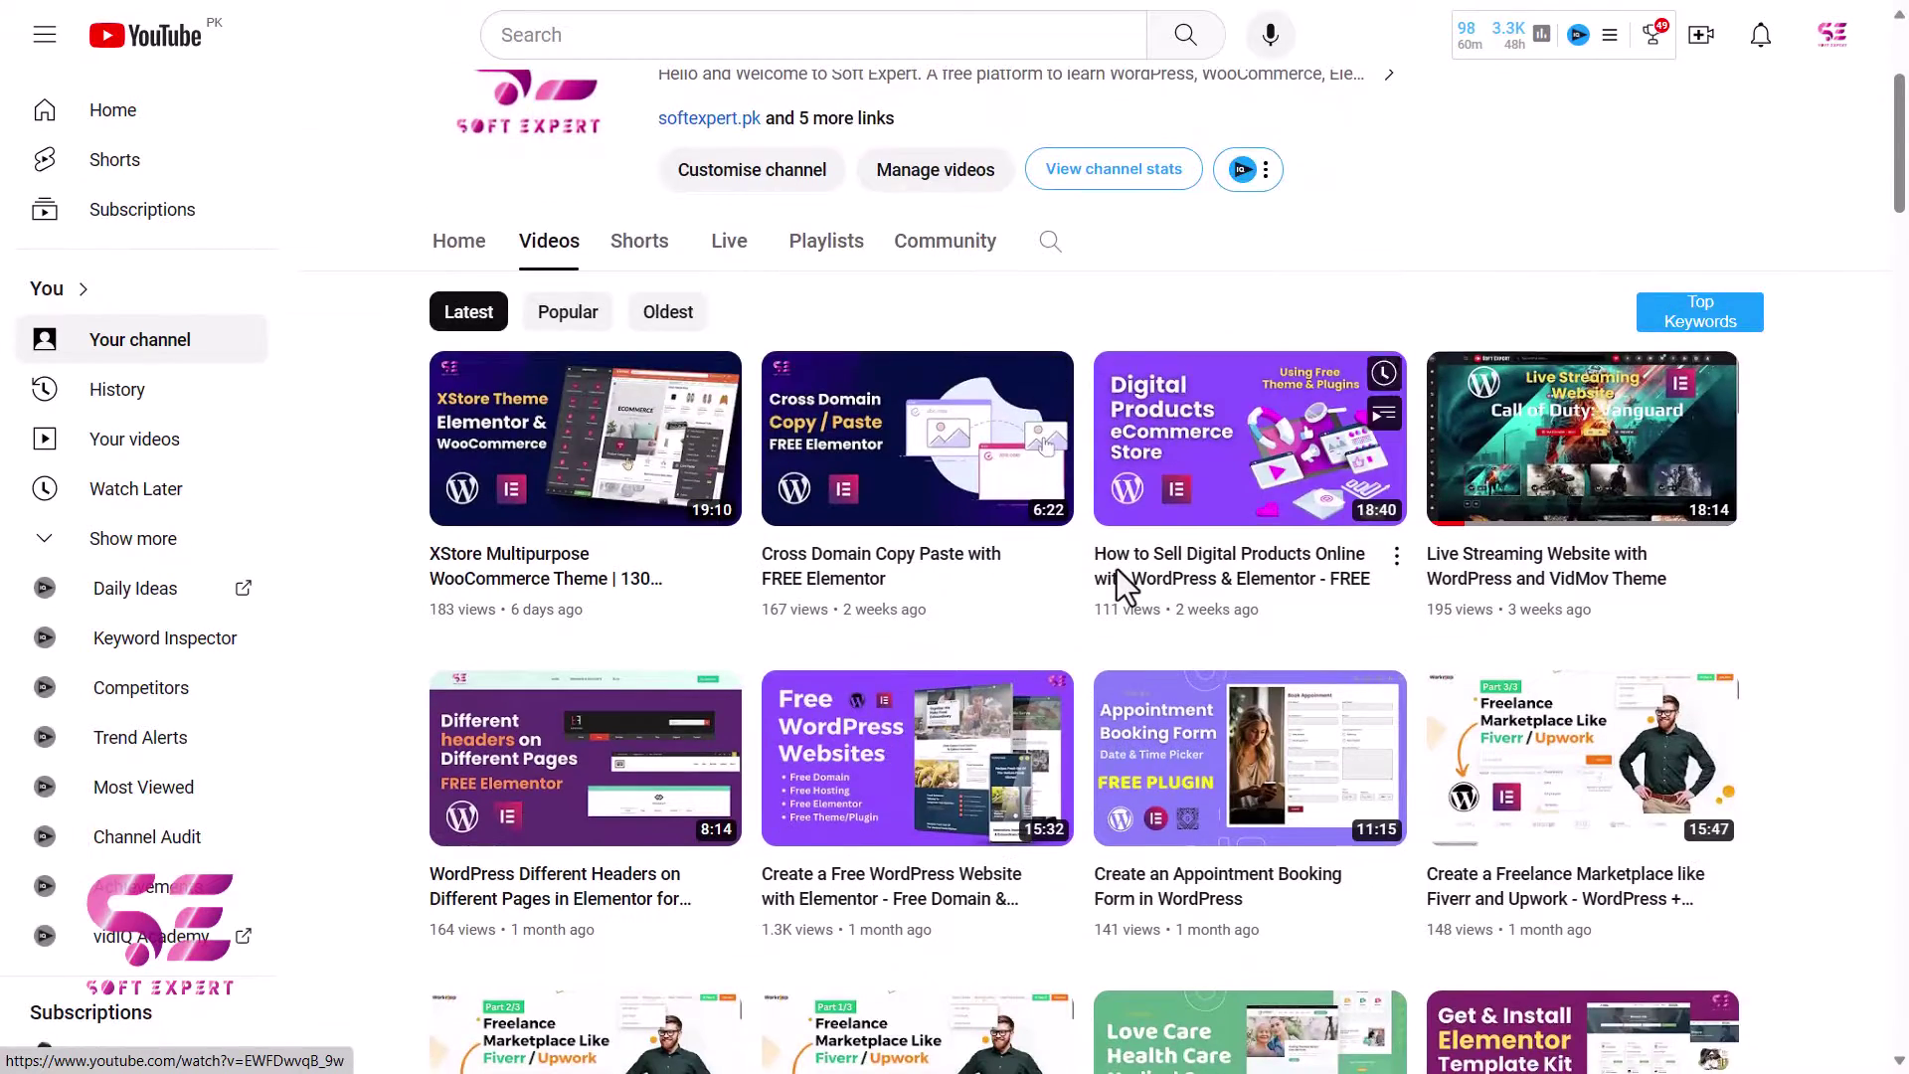
Browse the latest uploads in the Soft Expert channel's video list on YouTube
scroll(1117, 576, "down", 3)
scroll(1118, 569, "down", 11)
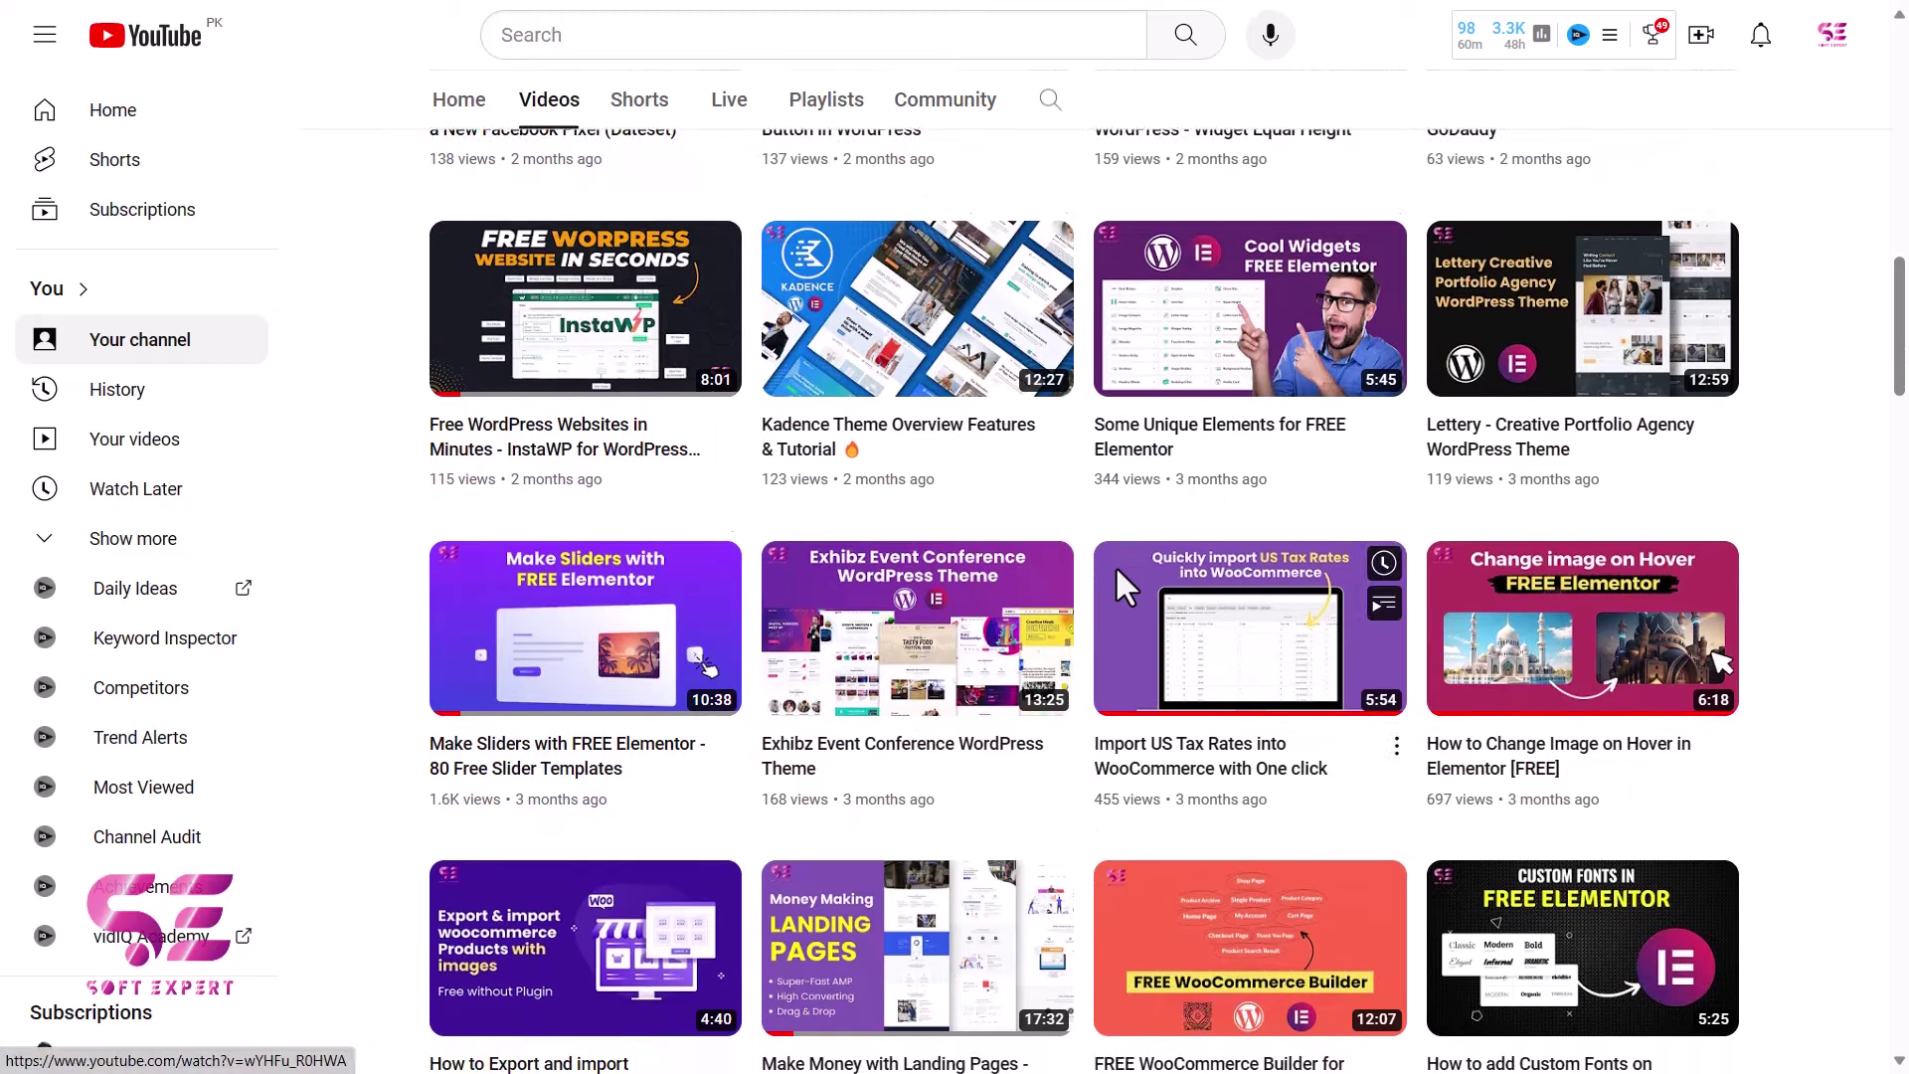
scroll(1116, 570, "down", 2)
scroll(1116, 568, "down", 2)
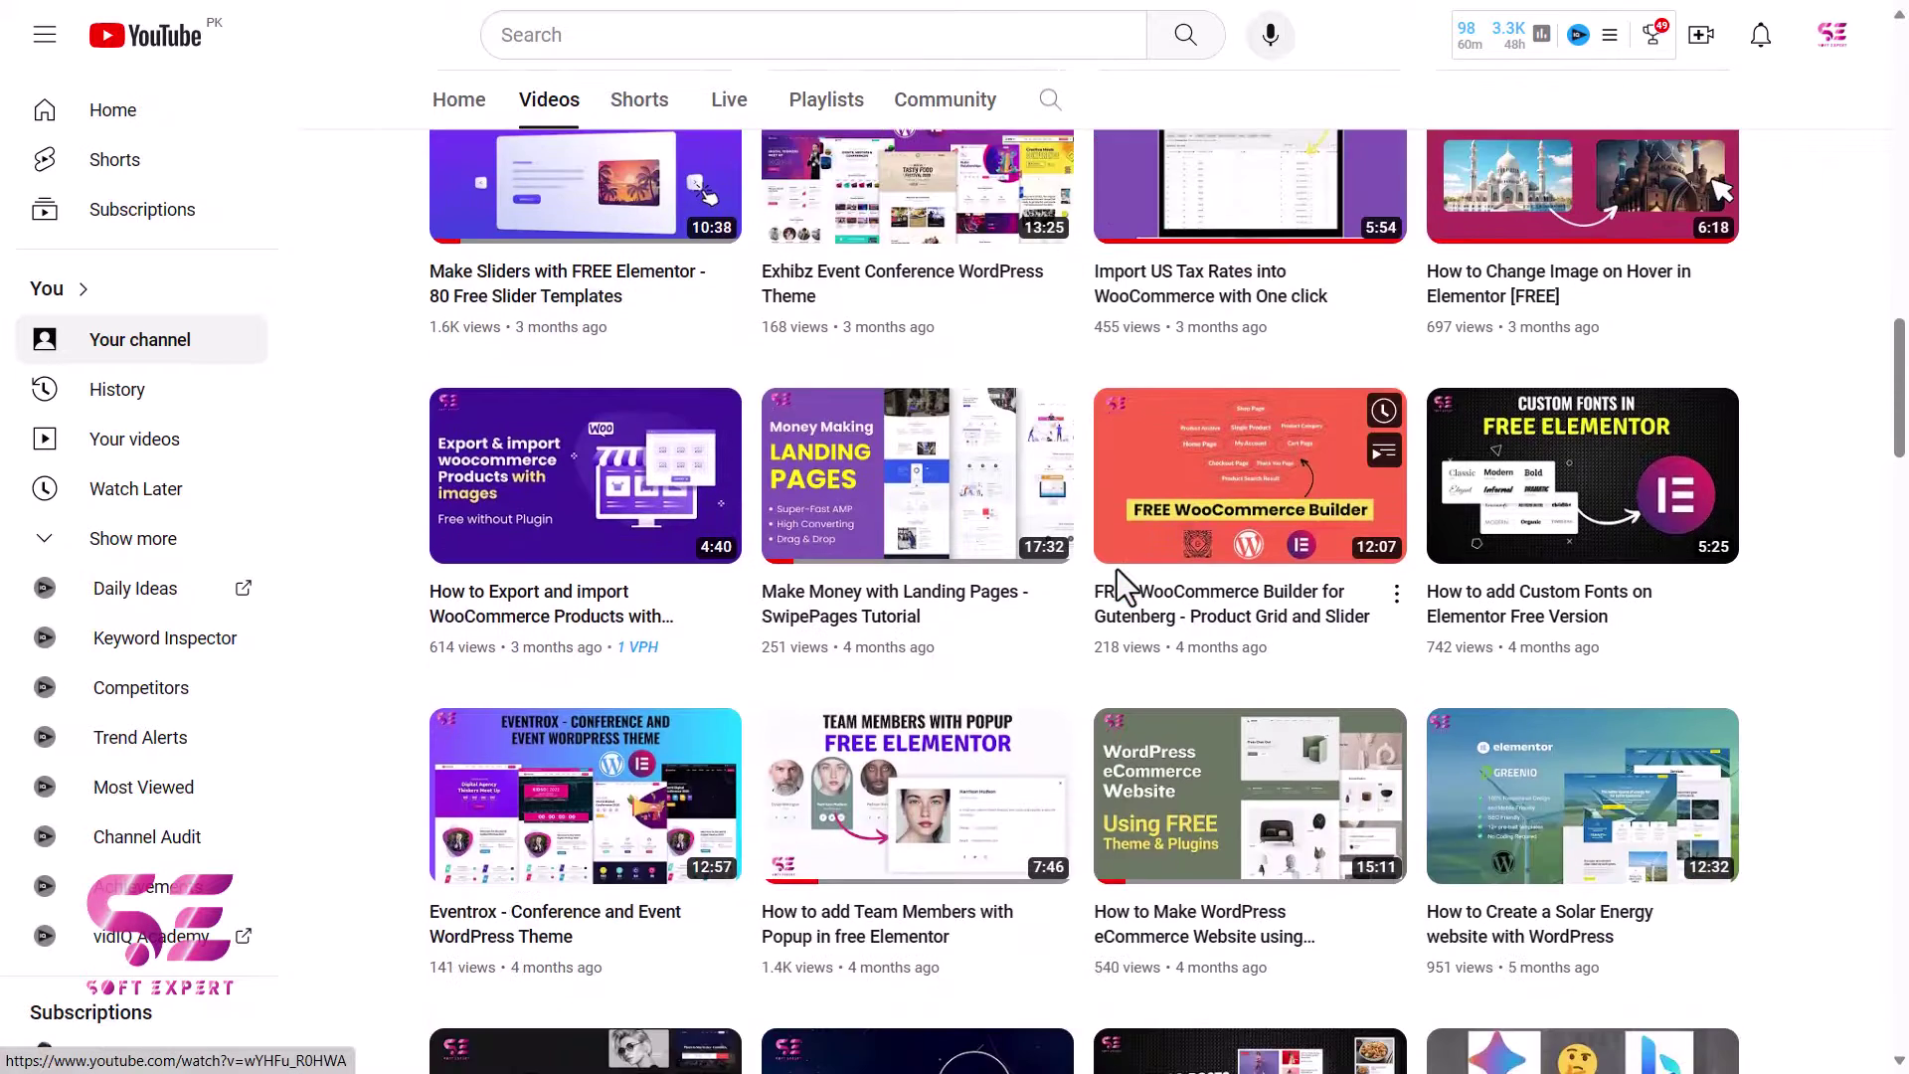